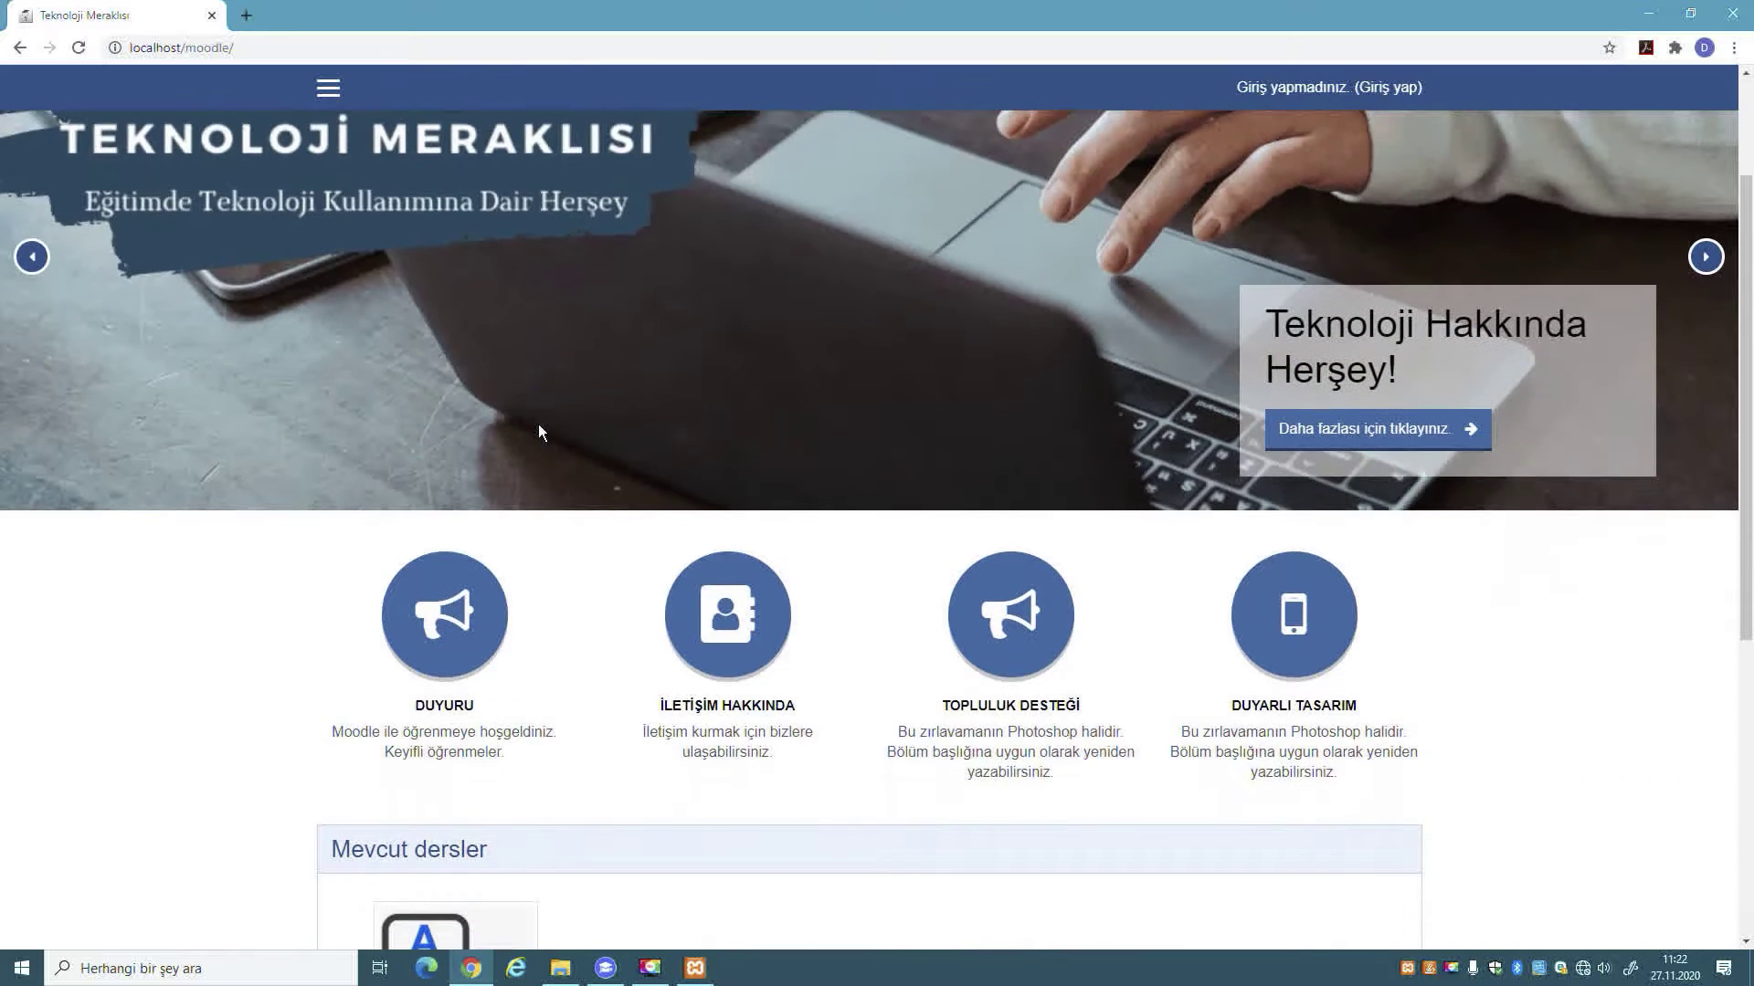
# - Sign in to the Moodle site with the prefilled admin account
pyautogui.scroll(-3, 551, 431)
pyautogui.scroll(7, 552, 426)
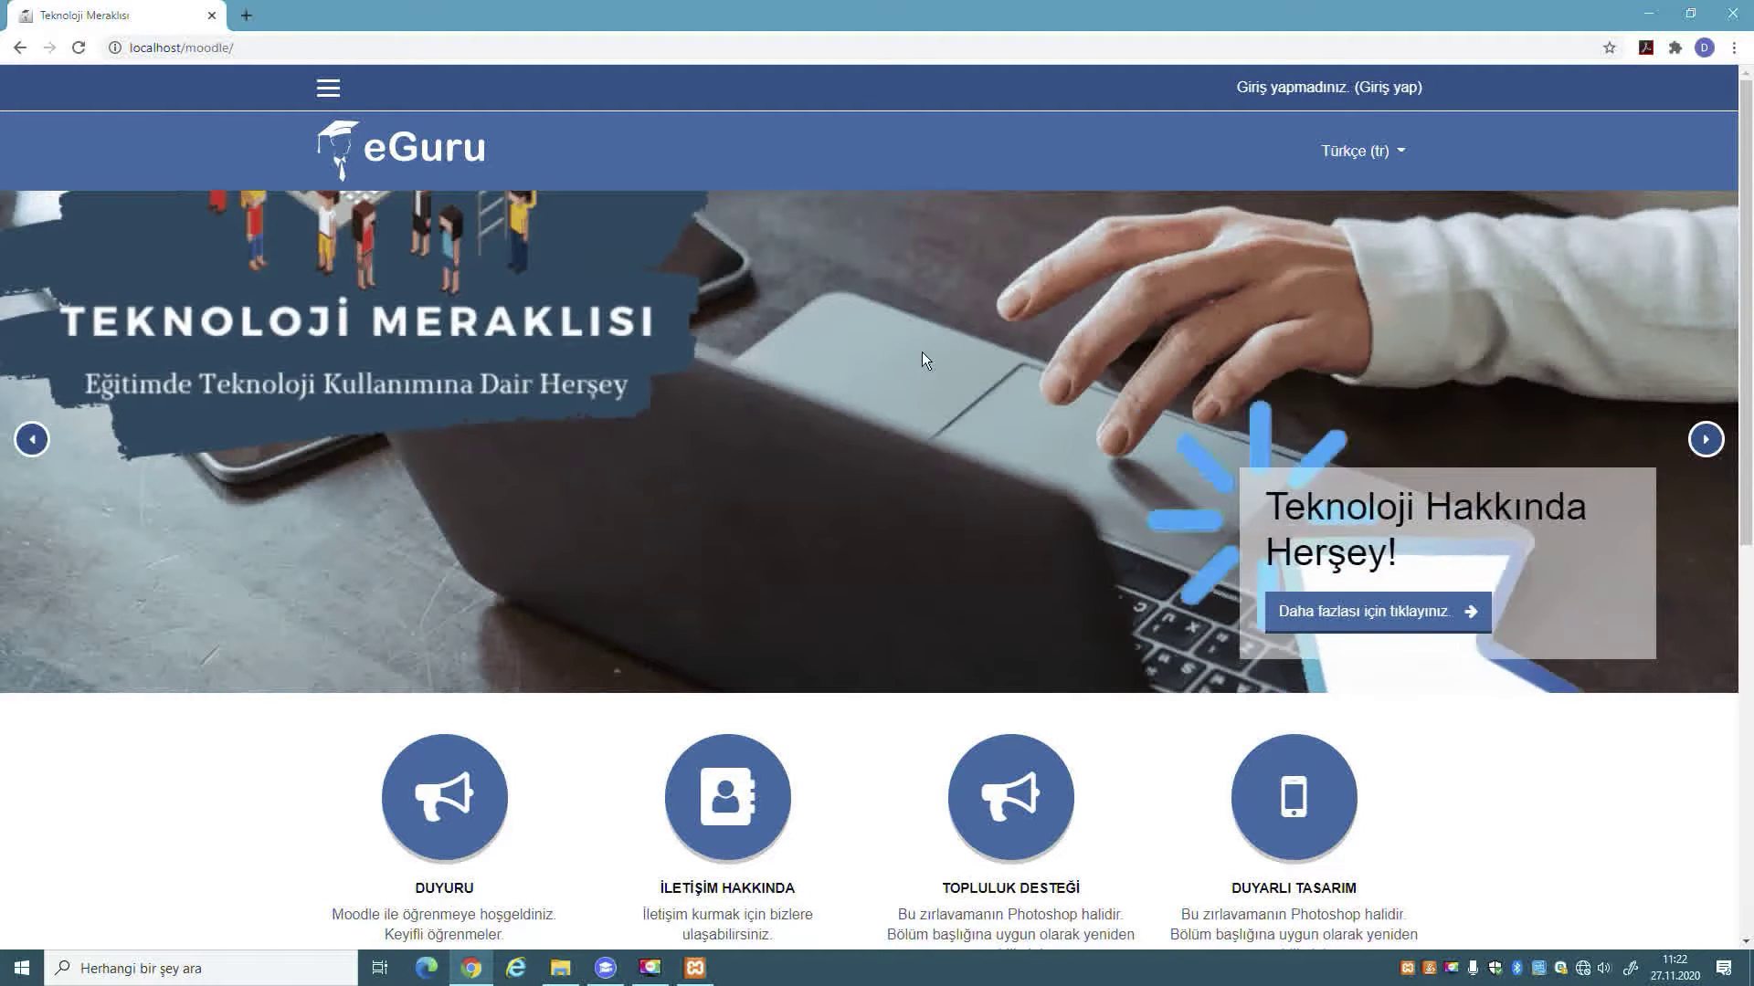
pyautogui.click(1395, 92)
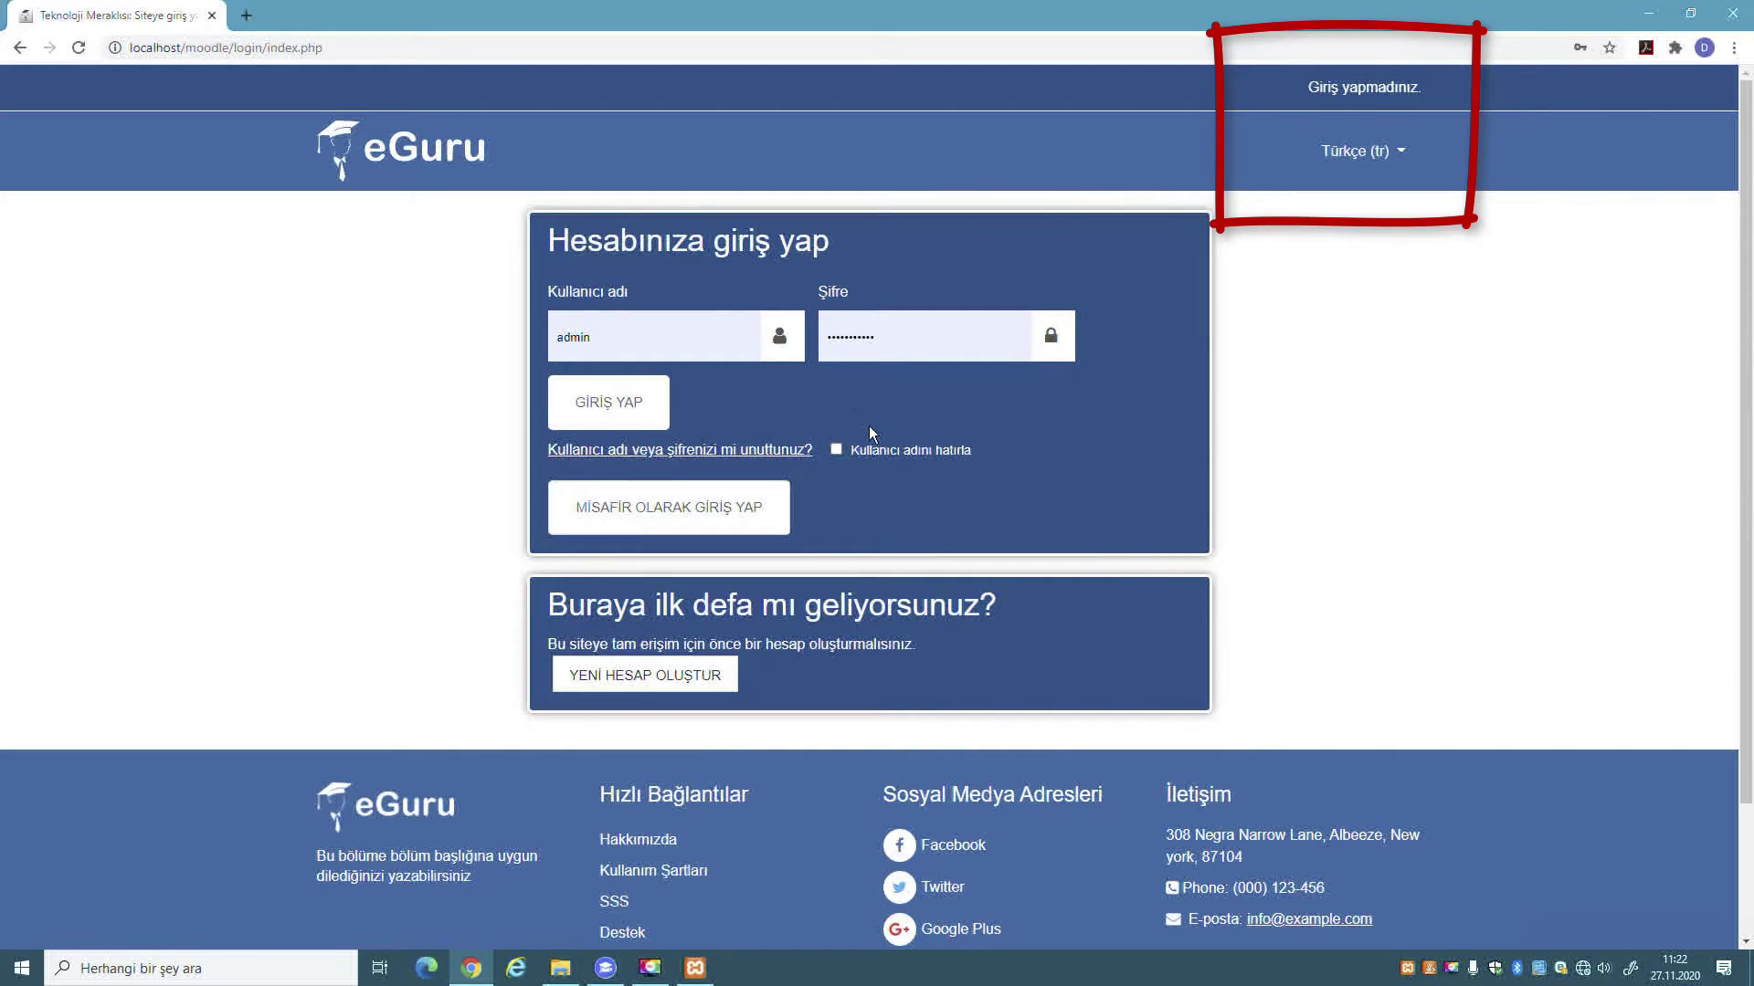
pyautogui.click(627, 404)
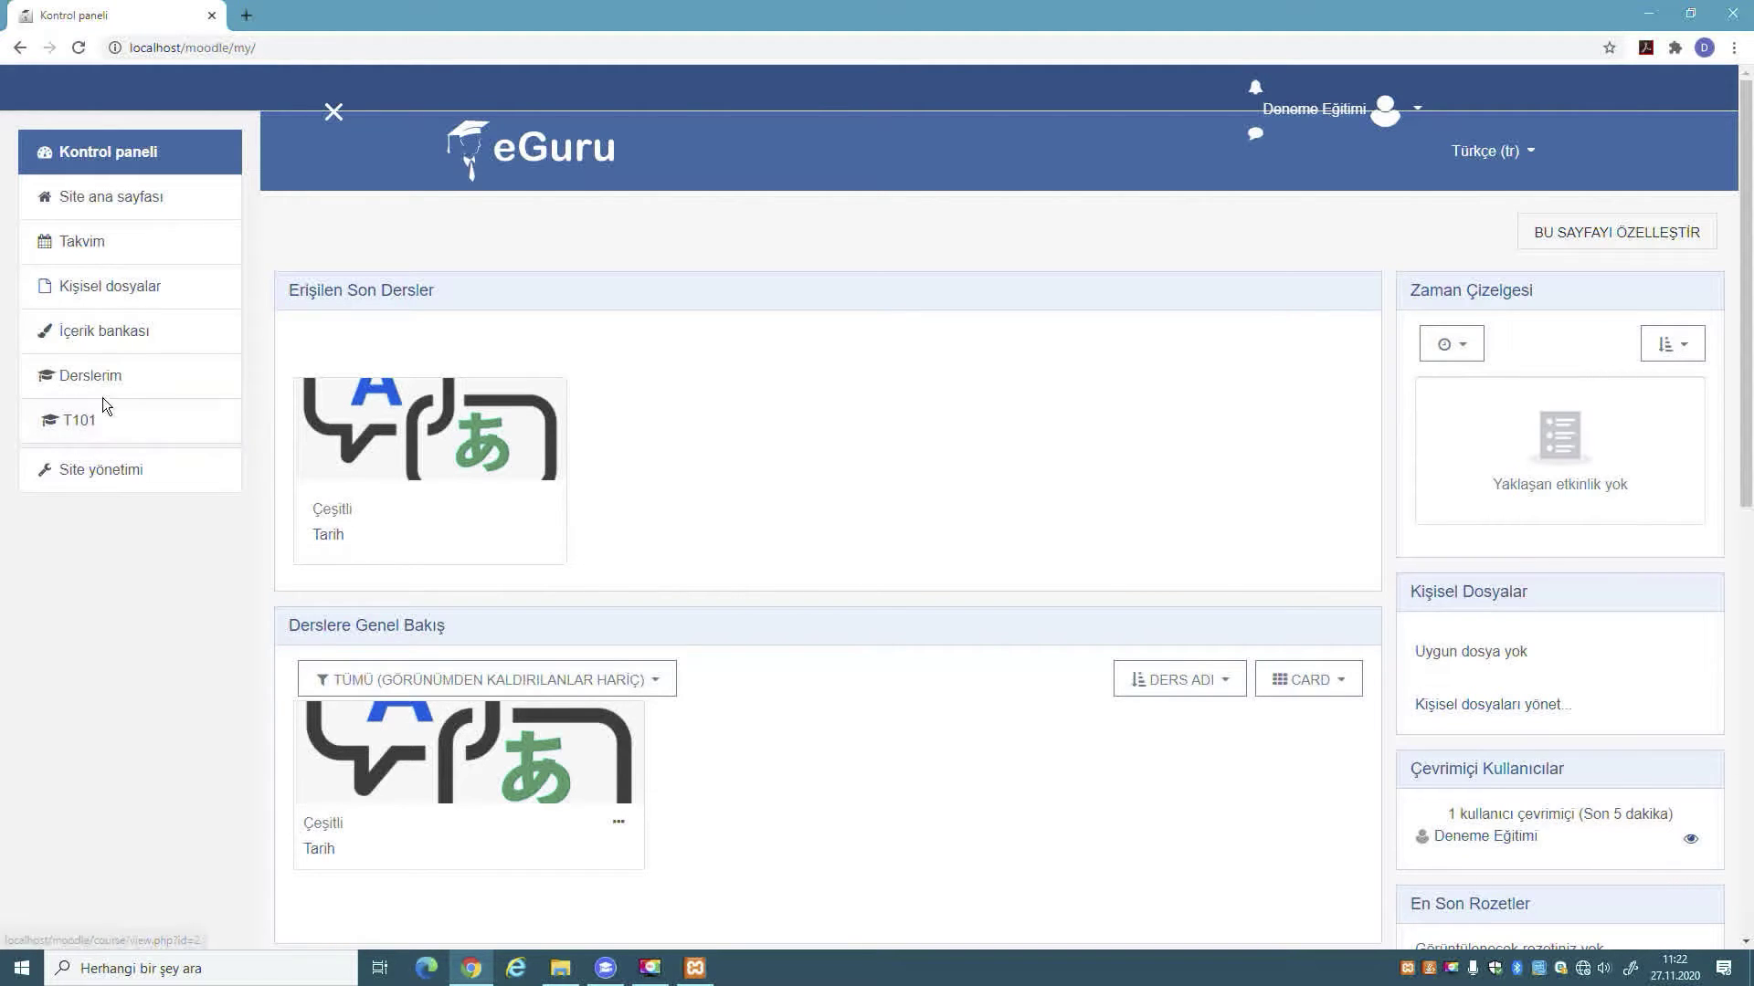
# - Open the T101 course and look through its weekly sections
pyautogui.click(95, 427)
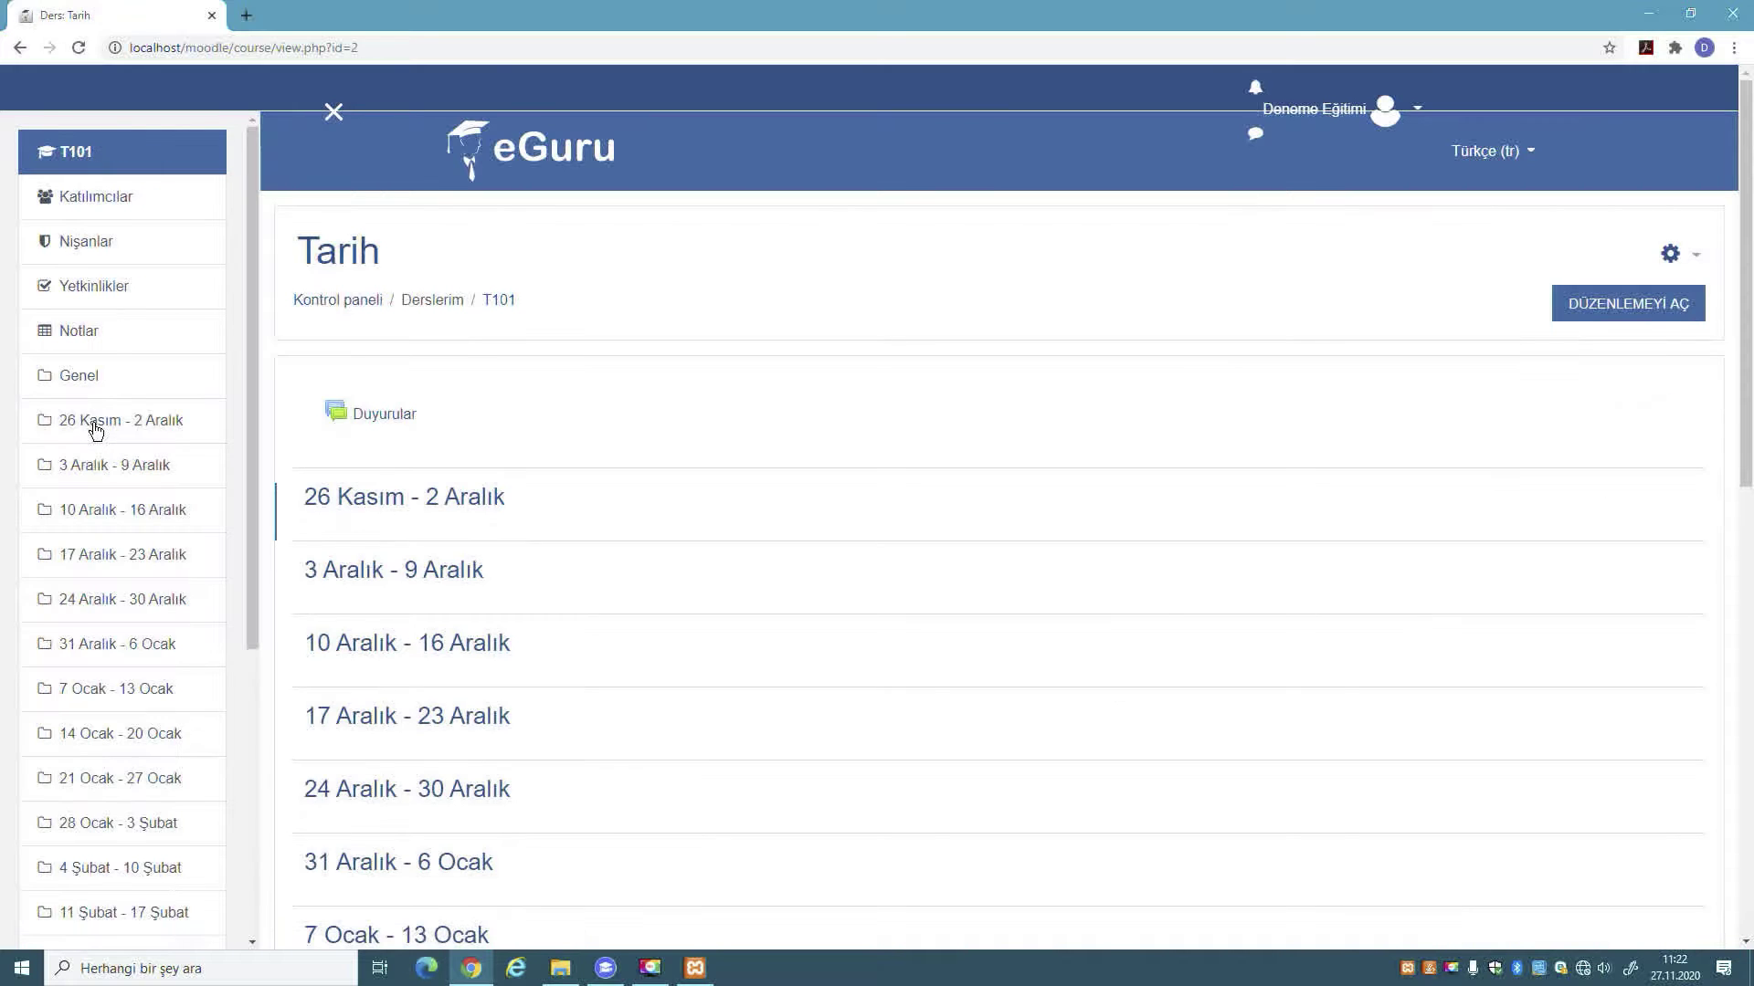
pyautogui.scroll(-10, 636, 467)
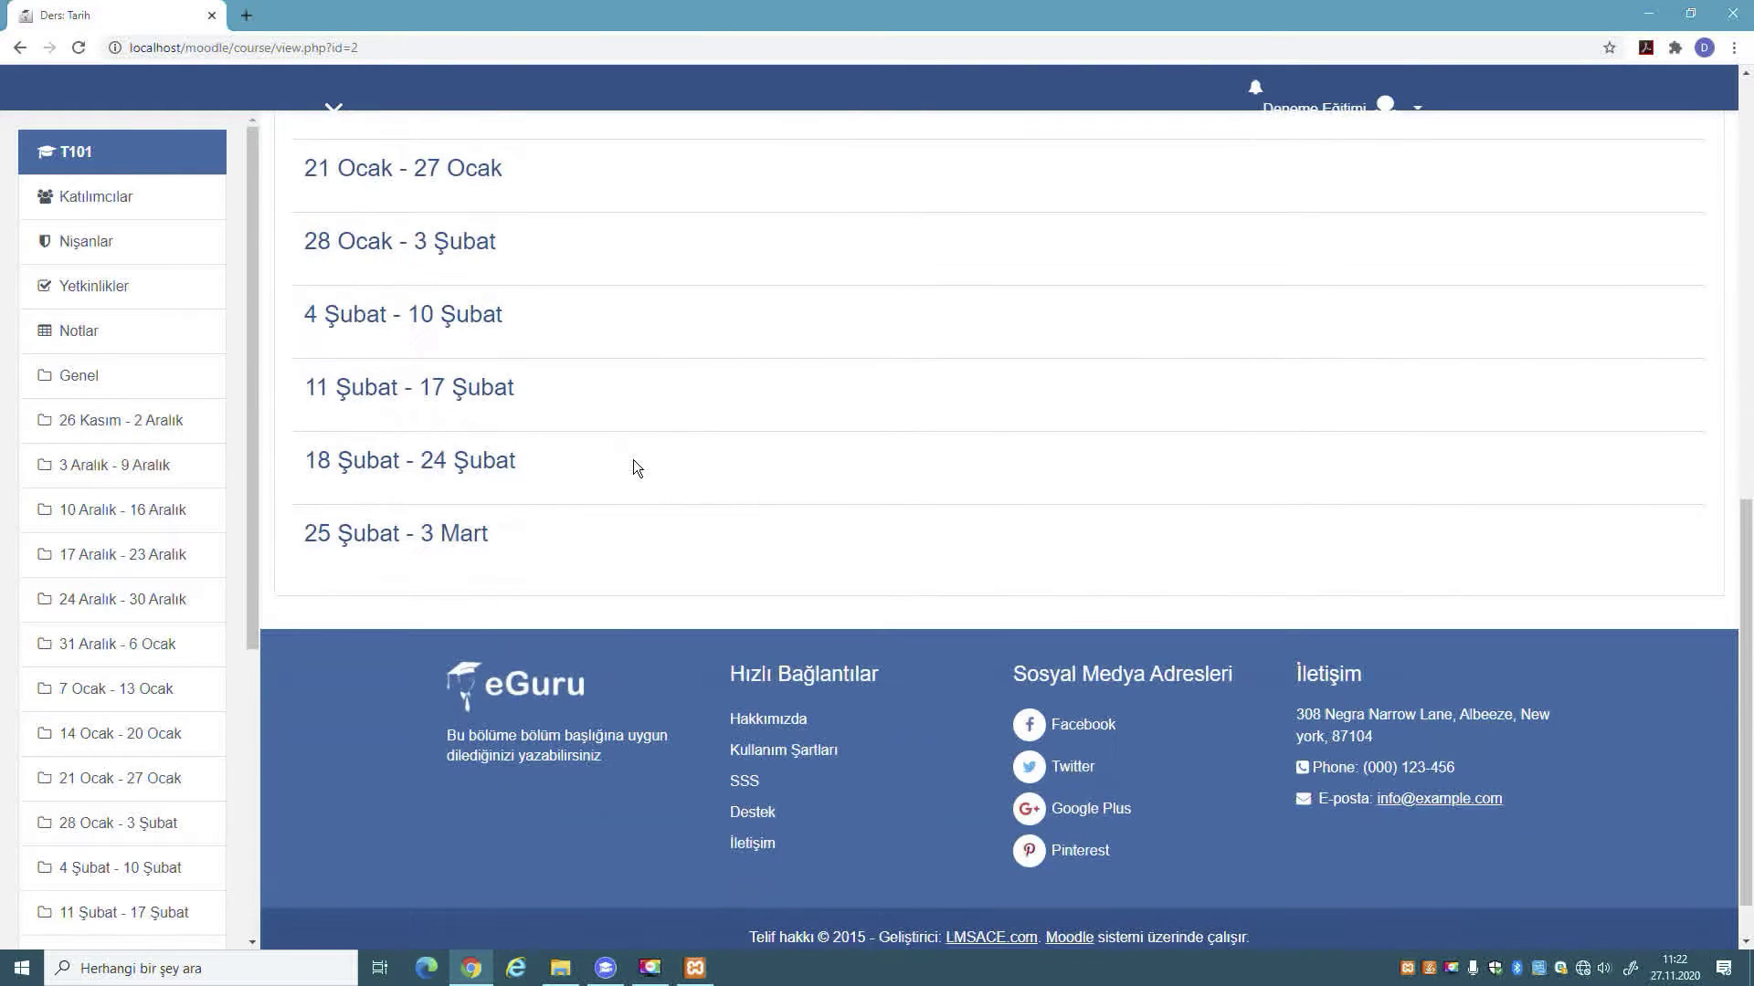
pyautogui.scroll(10, 633, 459)
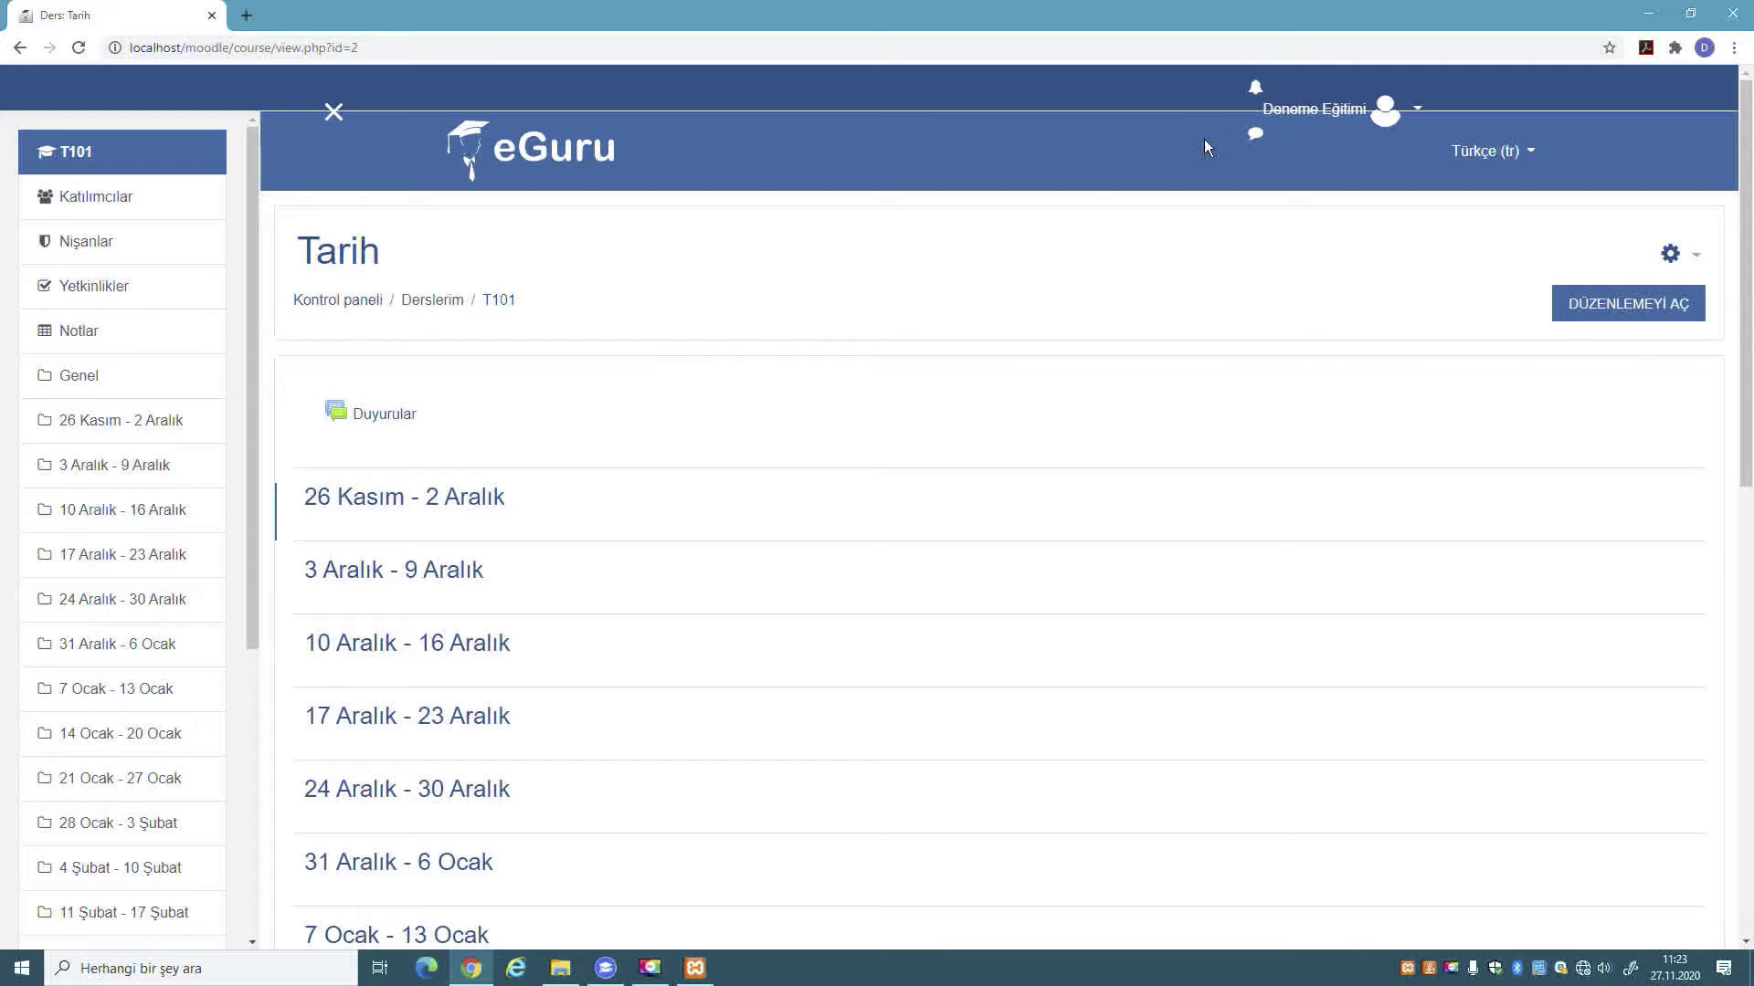
# - Switch to the Eğitimci role within the Tarih course
pyautogui.click(1385, 109)
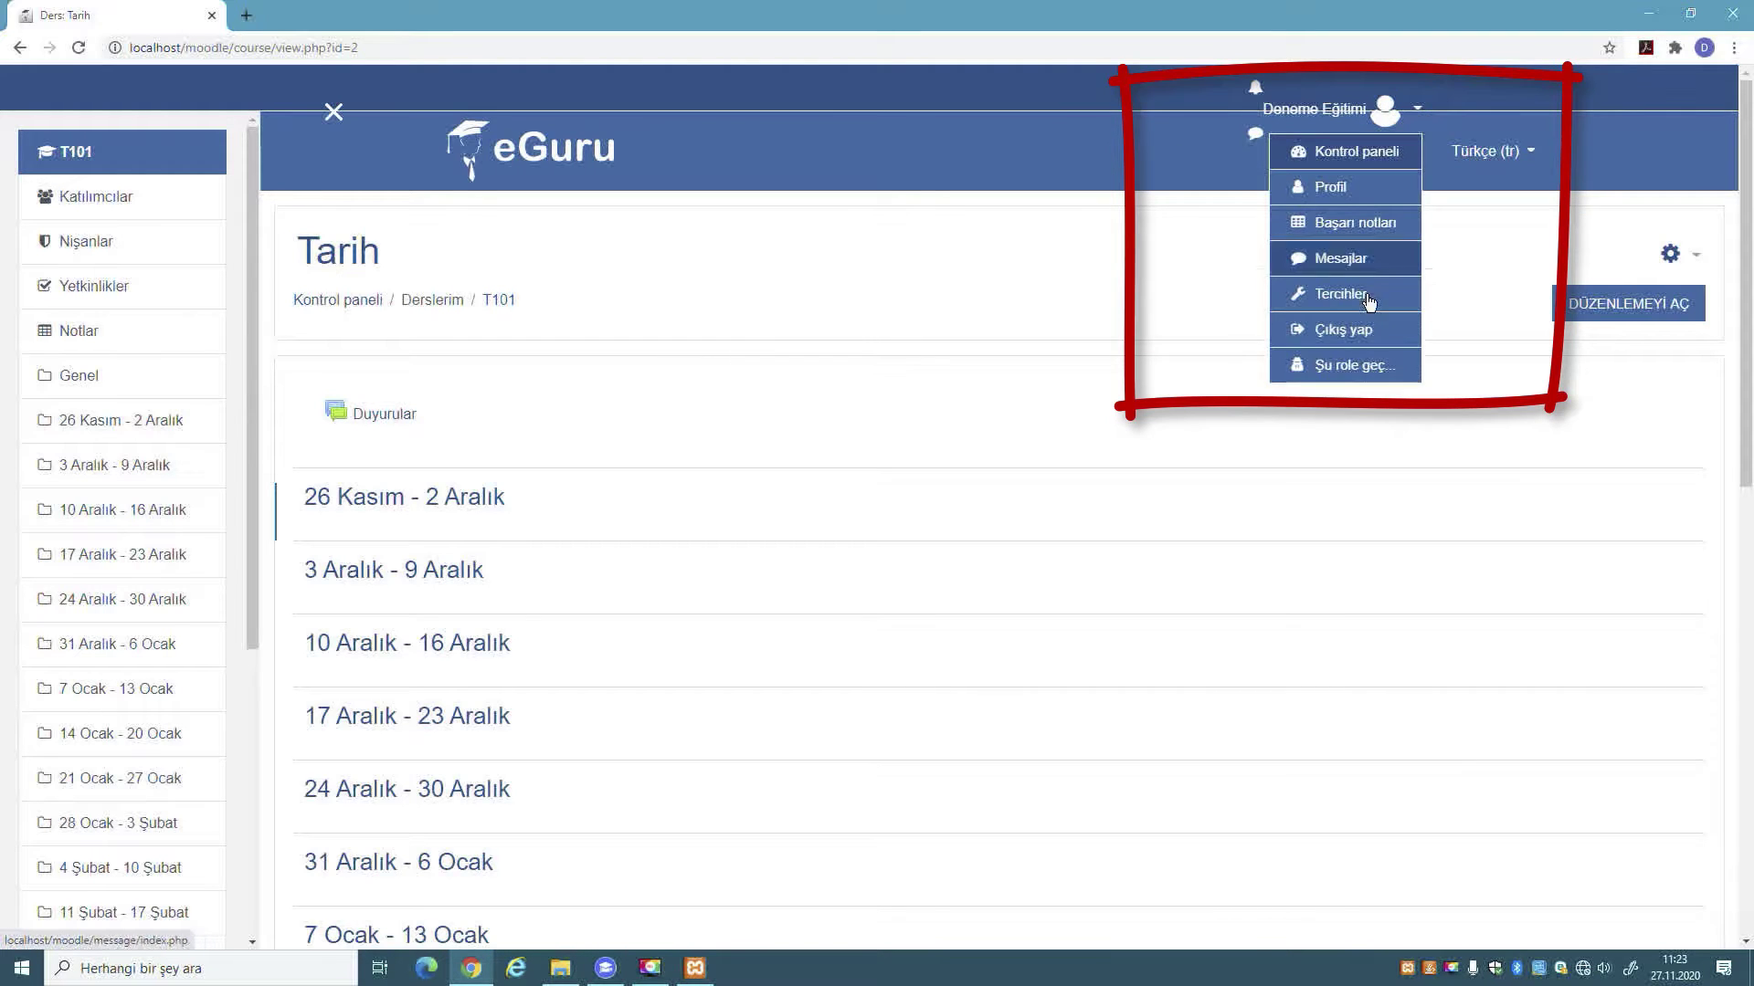
pyautogui.click(1352, 364)
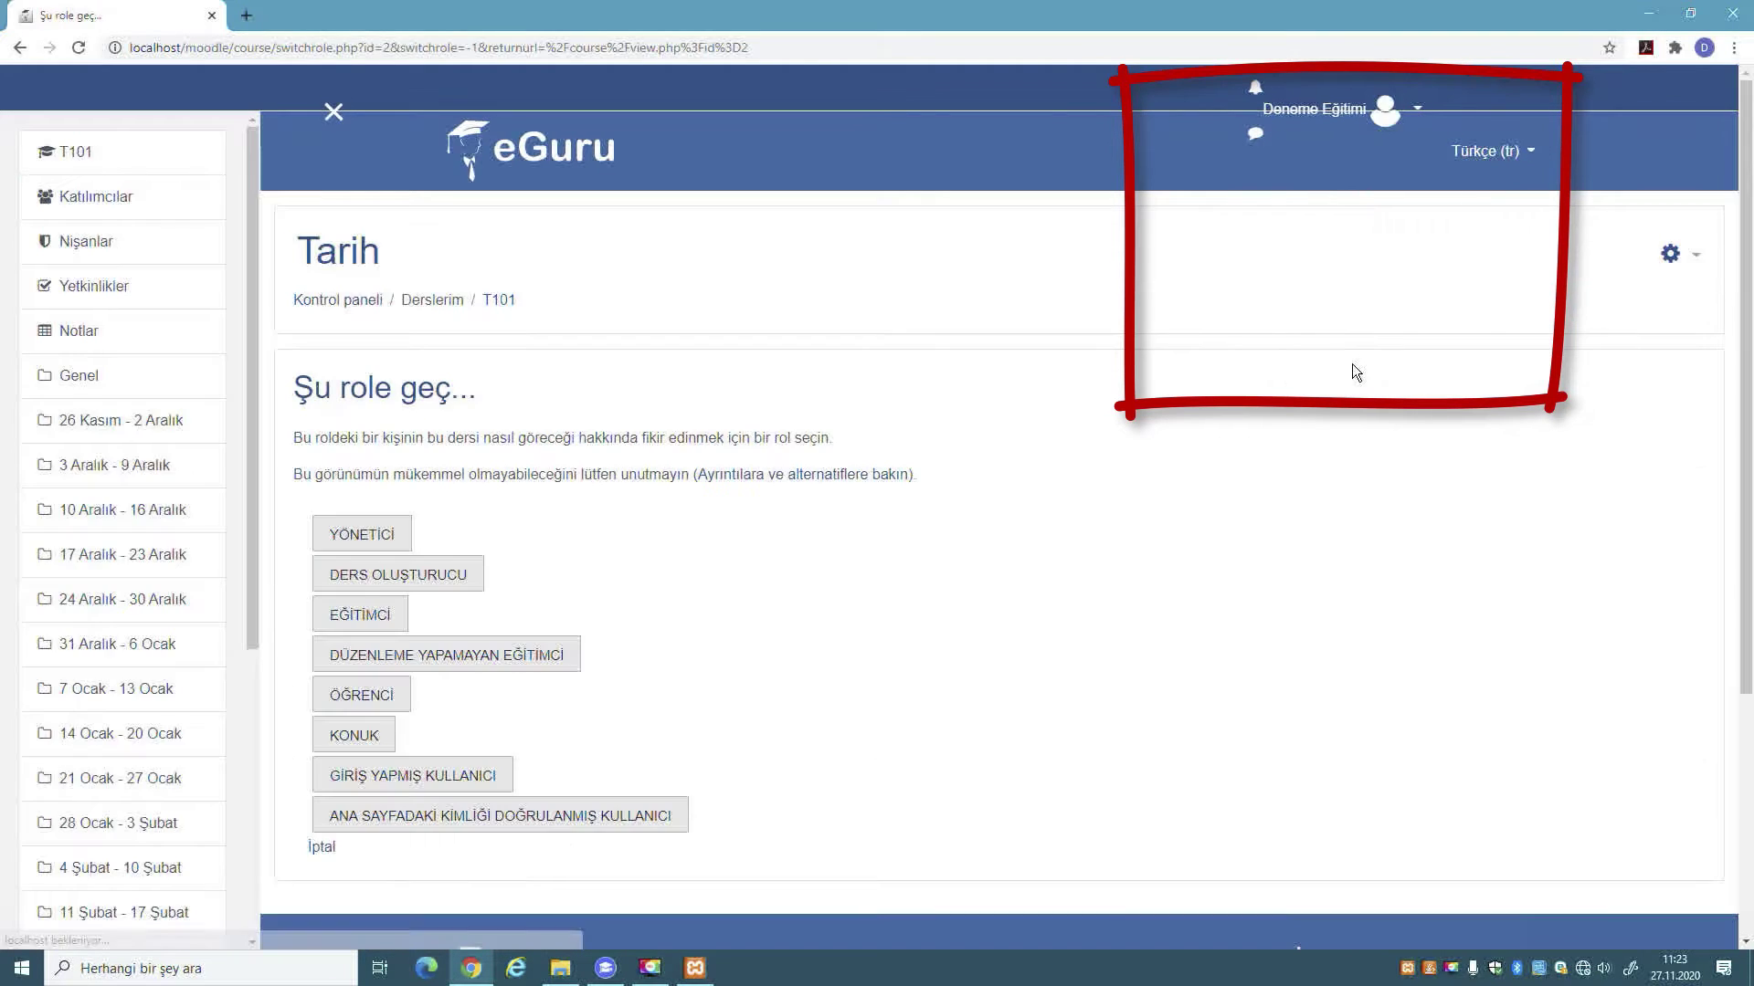
pyautogui.click(1421, 106)
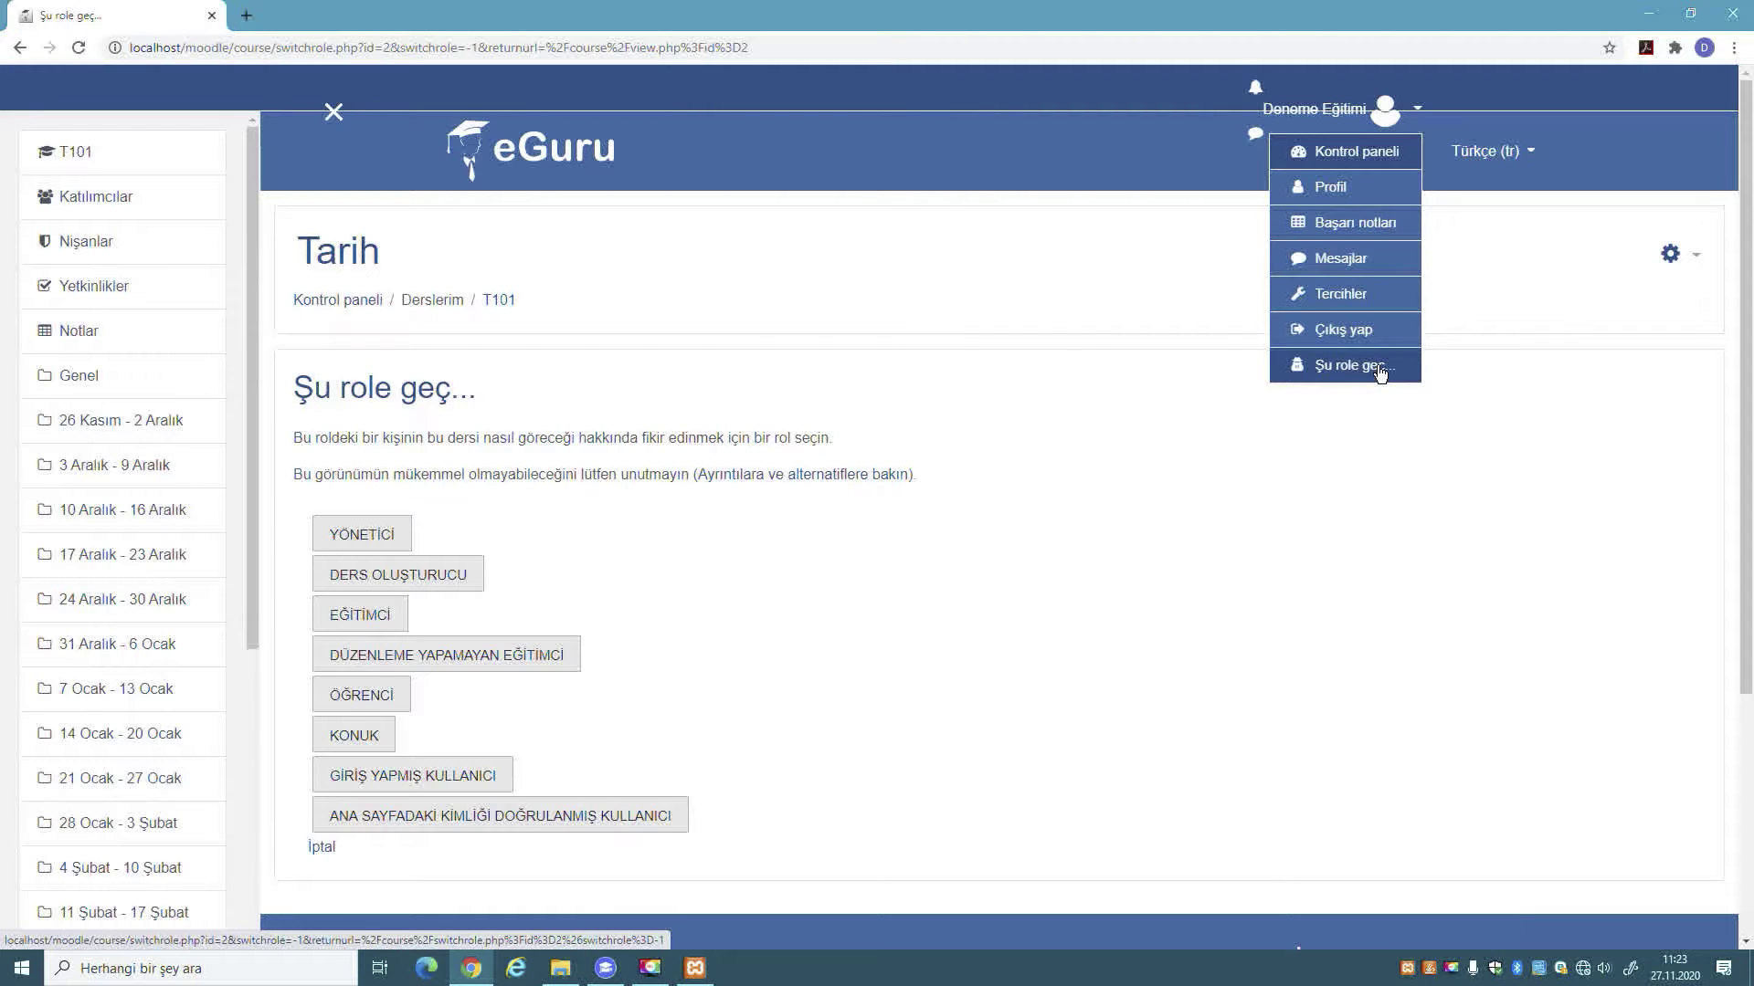
pyautogui.click(1188, 502)
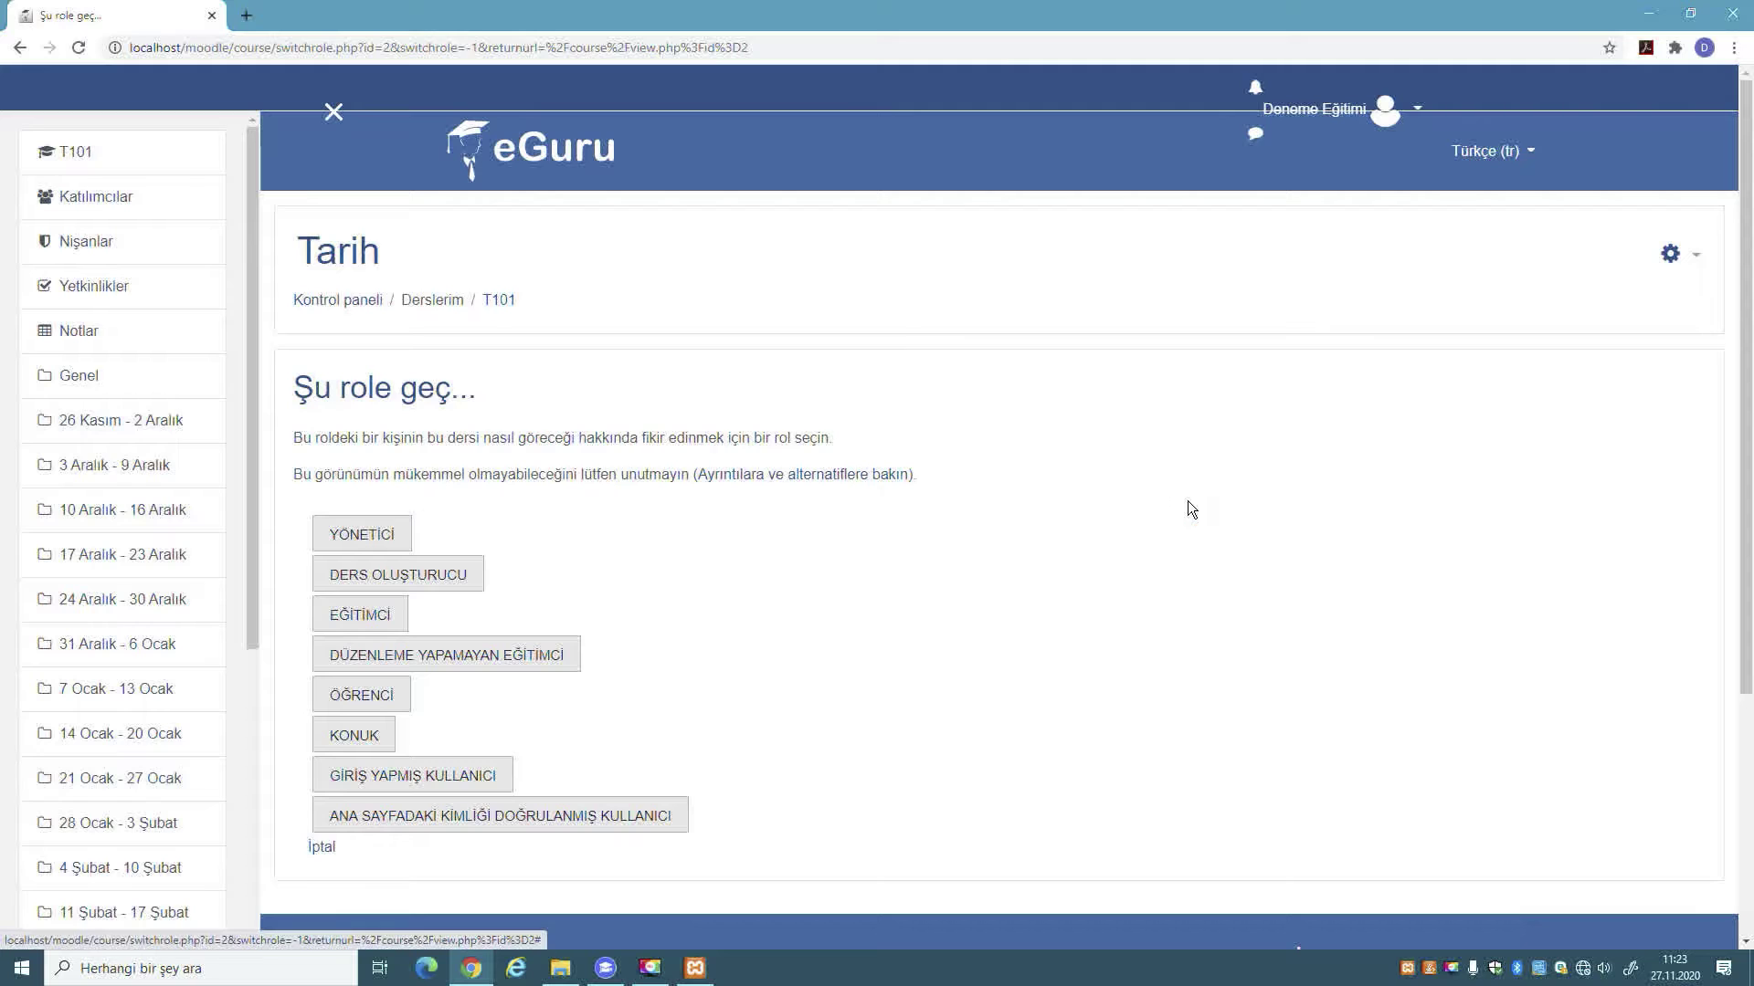
pyautogui.click(379, 619)
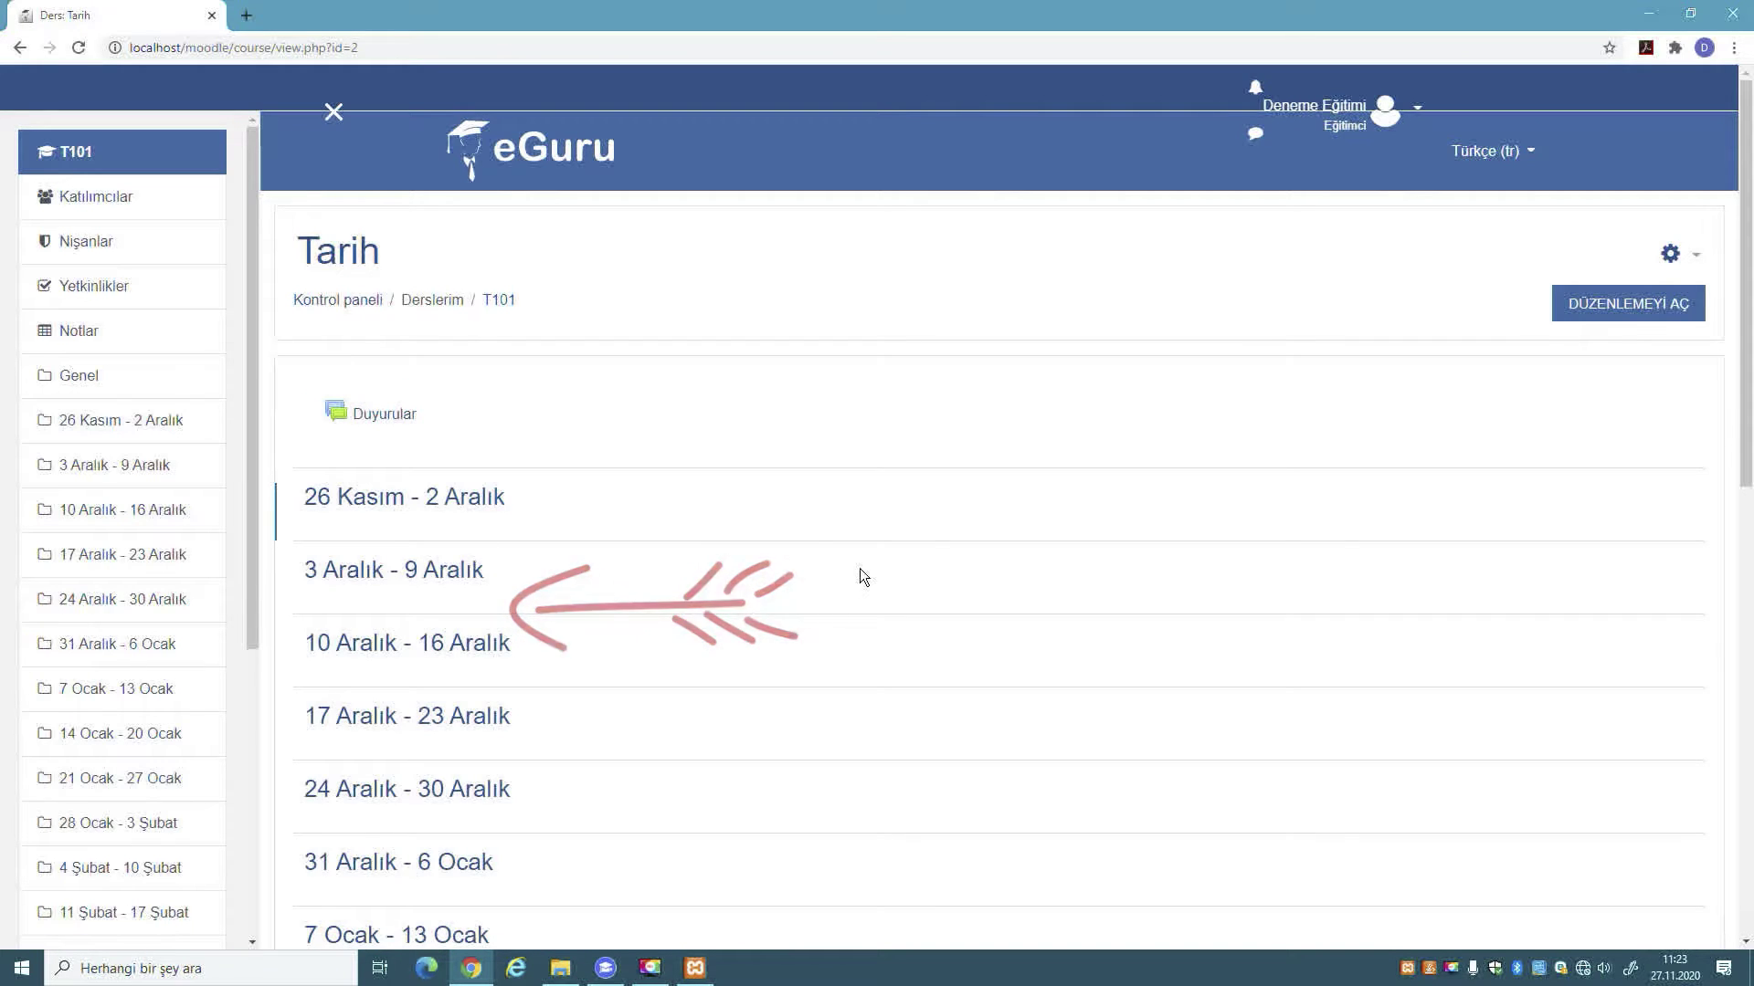
# - Review the course page and its weekly sections as seen in the Eğitimci role
pyautogui.moveTo(1344, 400); pyautogui.dragTo(1343, 187)
pyautogui.moveTo(1302, 248); pyautogui.dragTo(1389, 239)
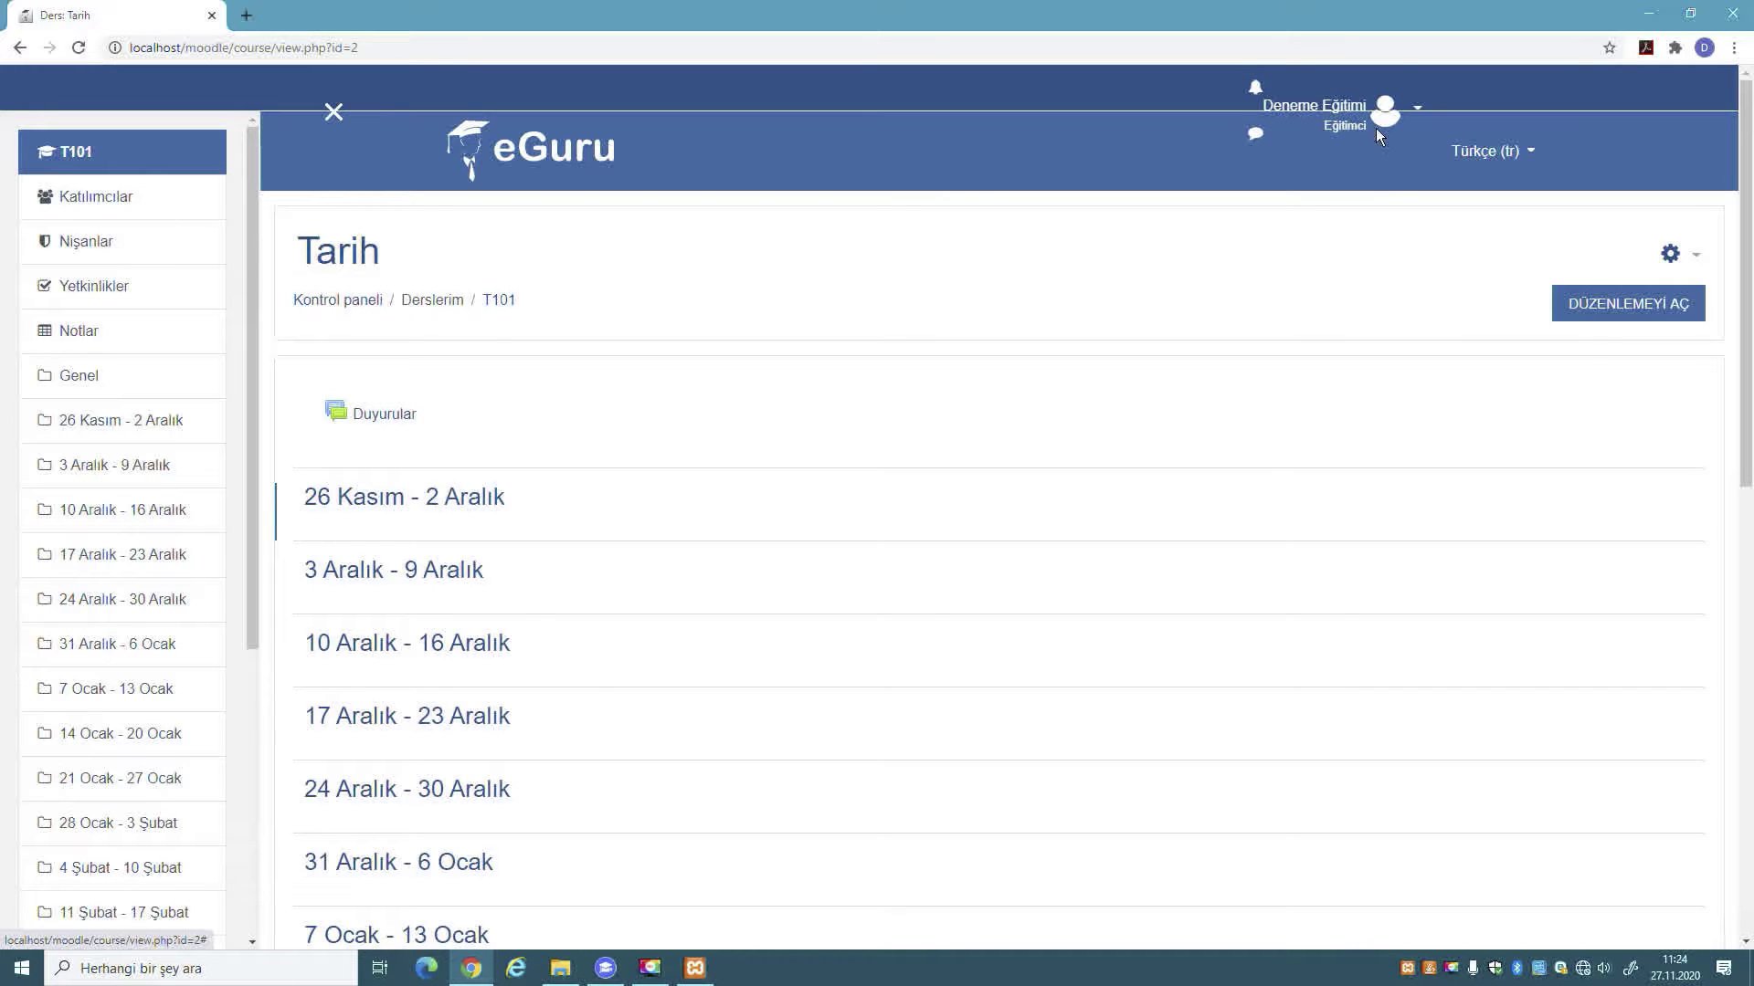
pyautogui.scroll(-4, 879, 430)
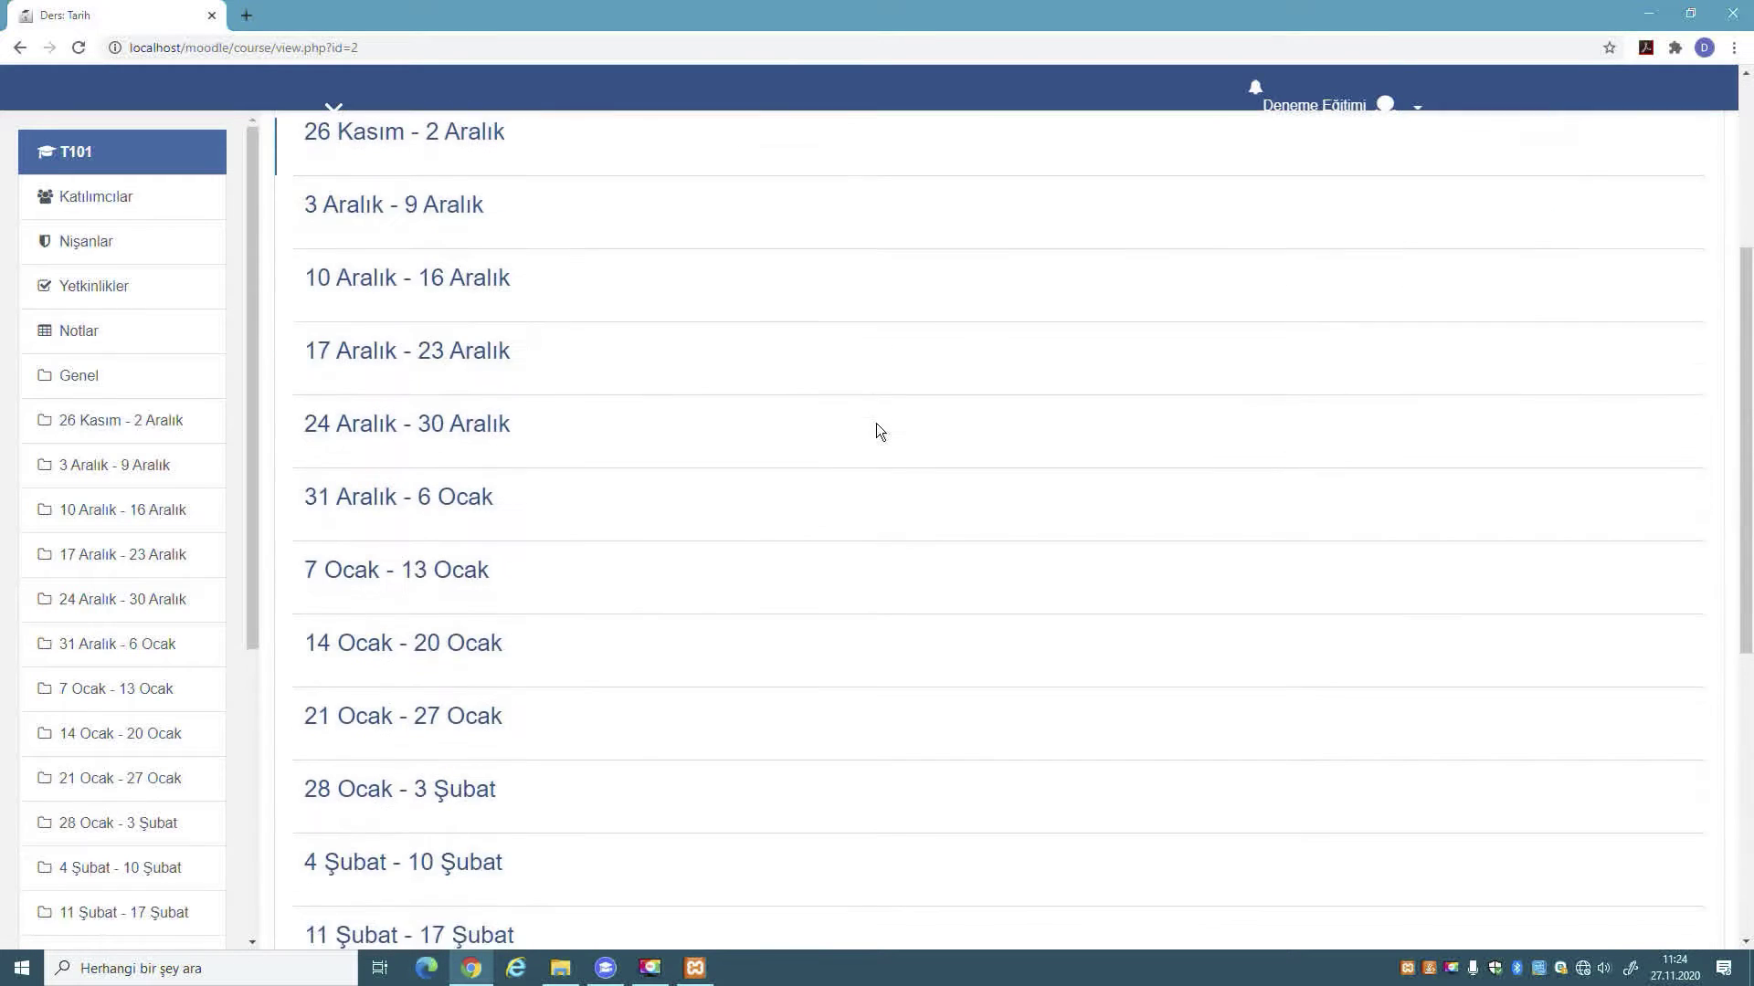
pyautogui.scroll(-5, 879, 429)
pyautogui.scroll(9, 879, 430)
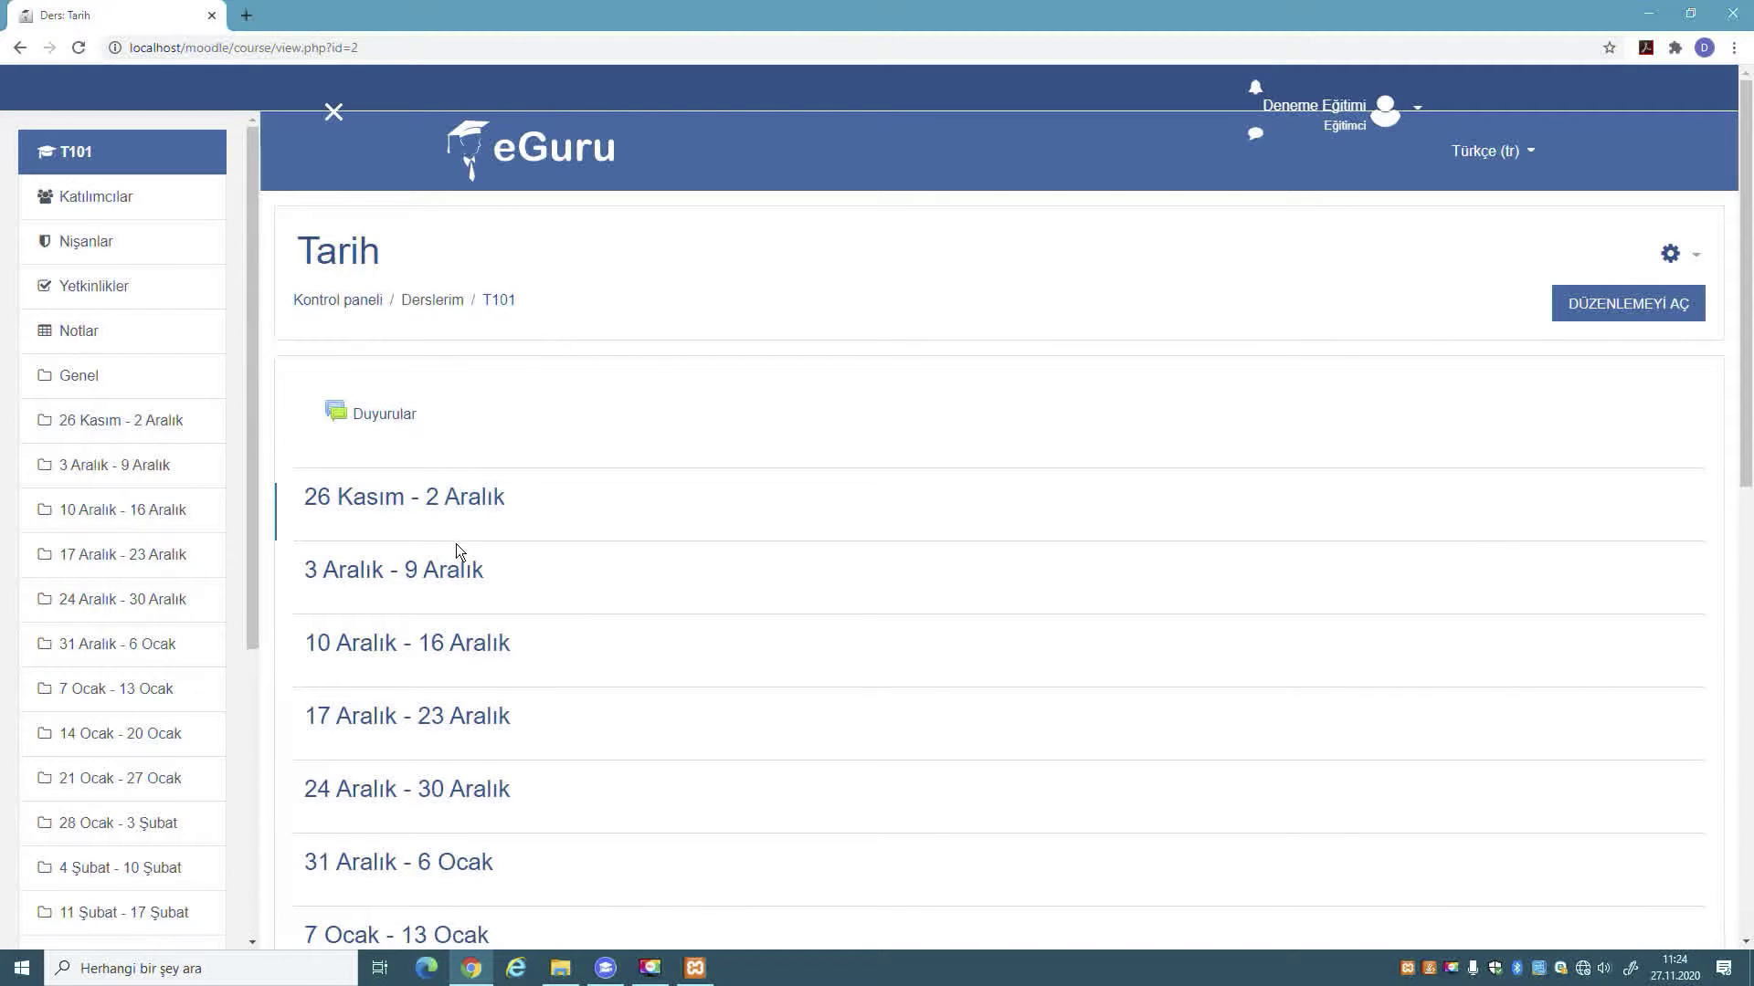
pyautogui.scroll(-3, 456, 544)
pyautogui.scroll(3, 456, 545)
# - Turn on course editing and browse the activities and resources that can be added to the 26 Kasım - 2 Aralık week
pyautogui.click(1612, 315)
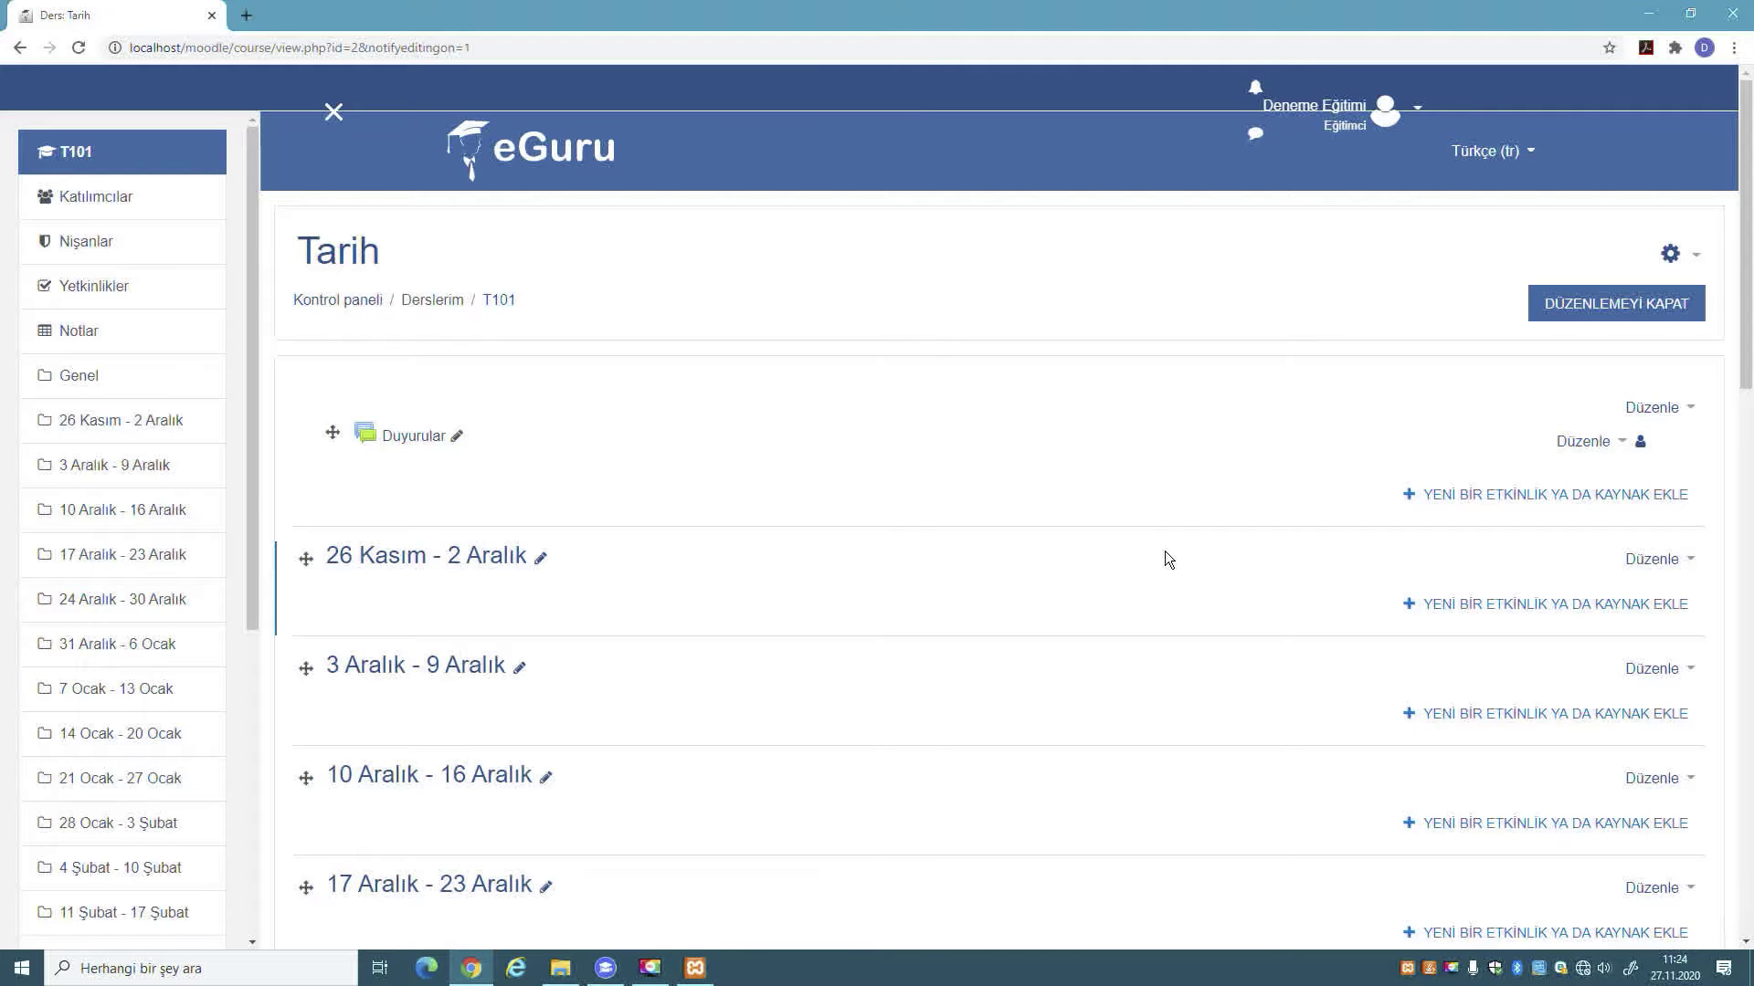
pyautogui.click(1539, 607)
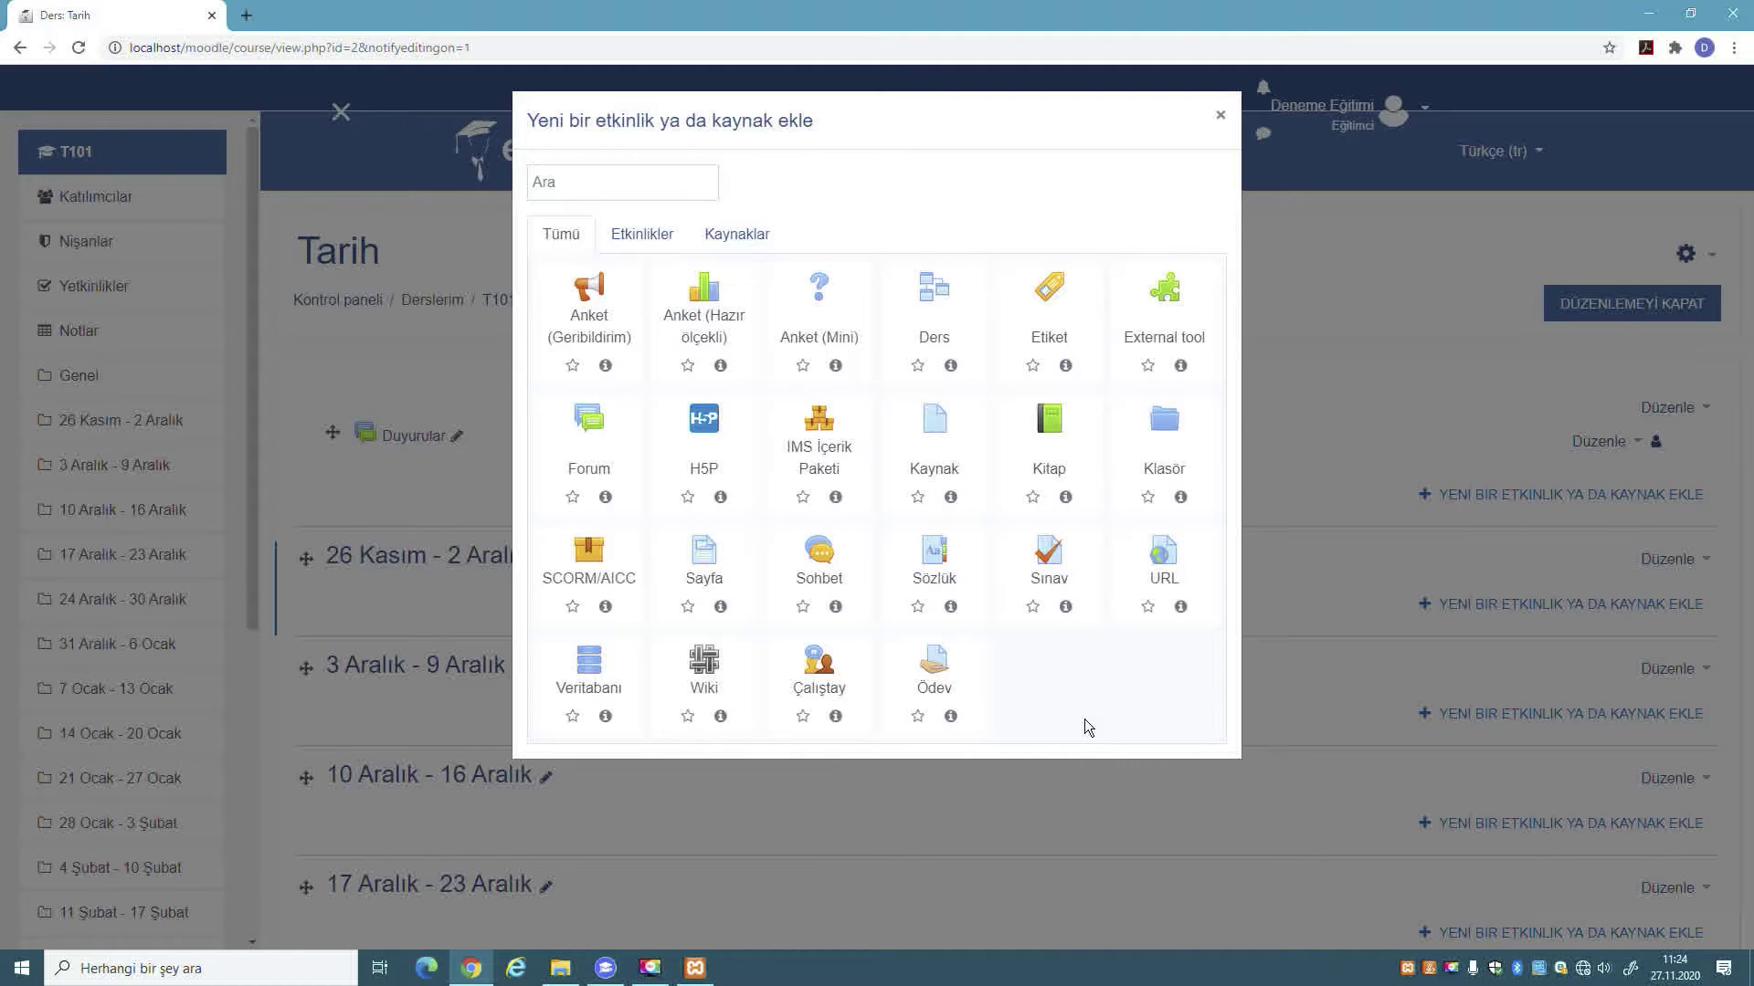
pyautogui.click(624, 245)
pyautogui.click(759, 242)
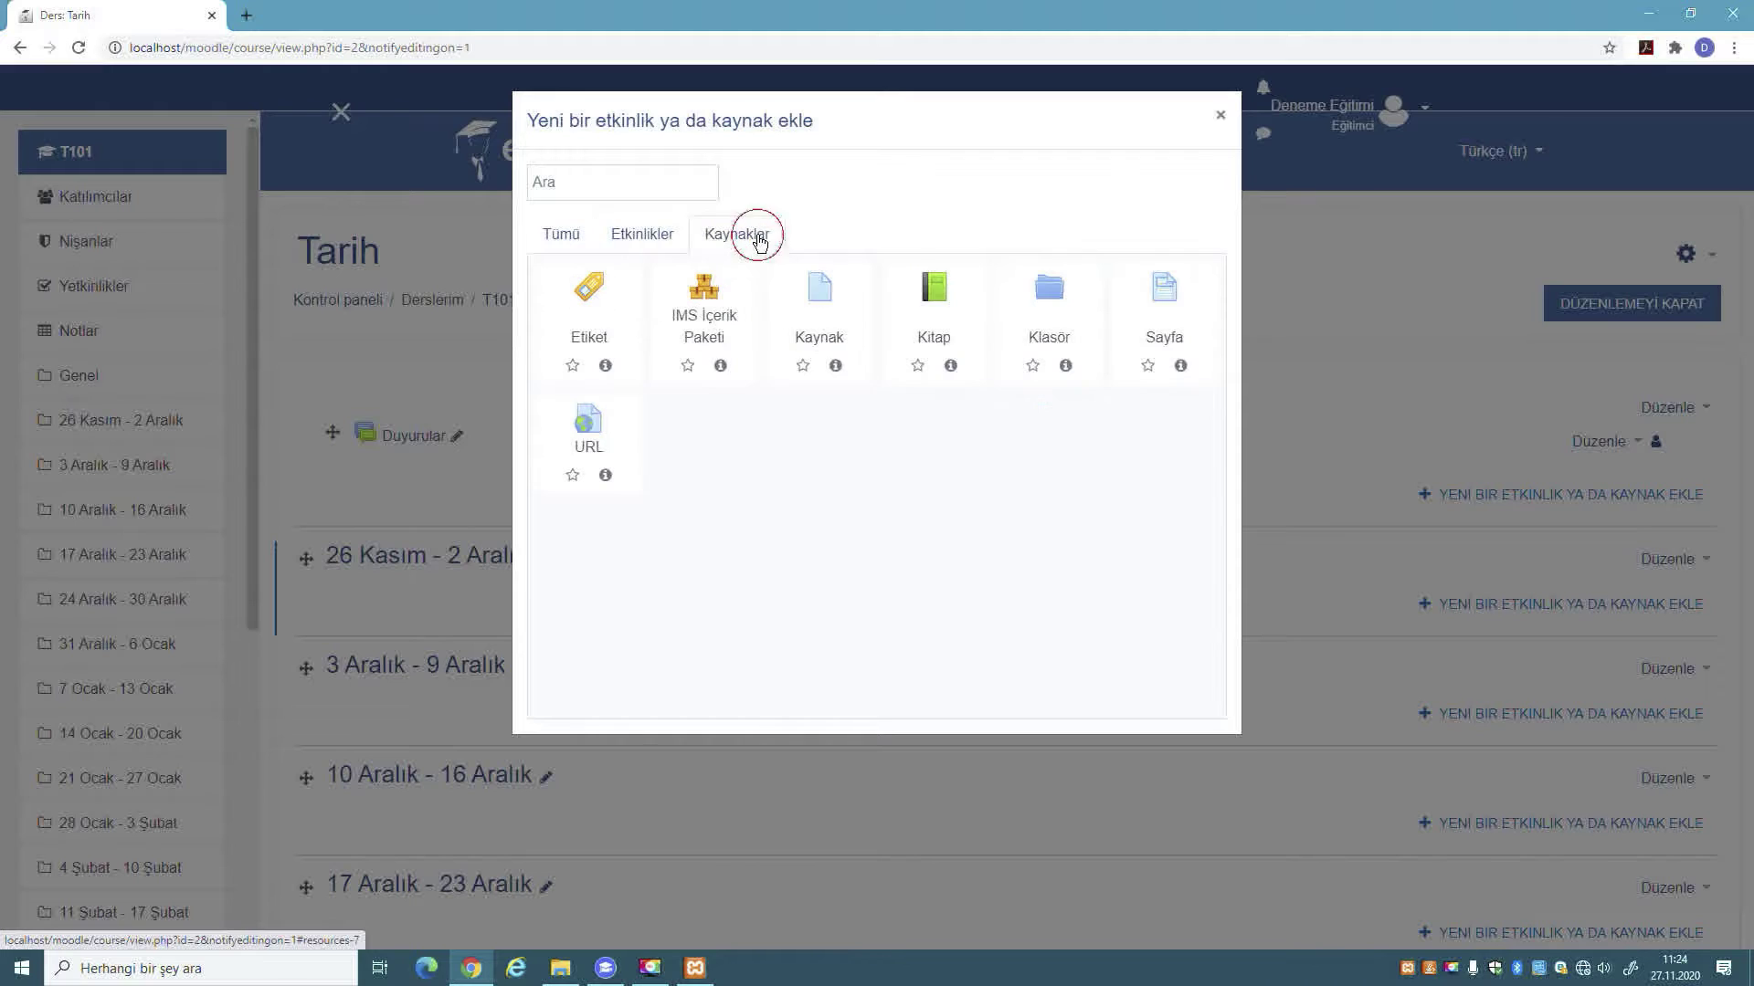
pyautogui.click(668, 234)
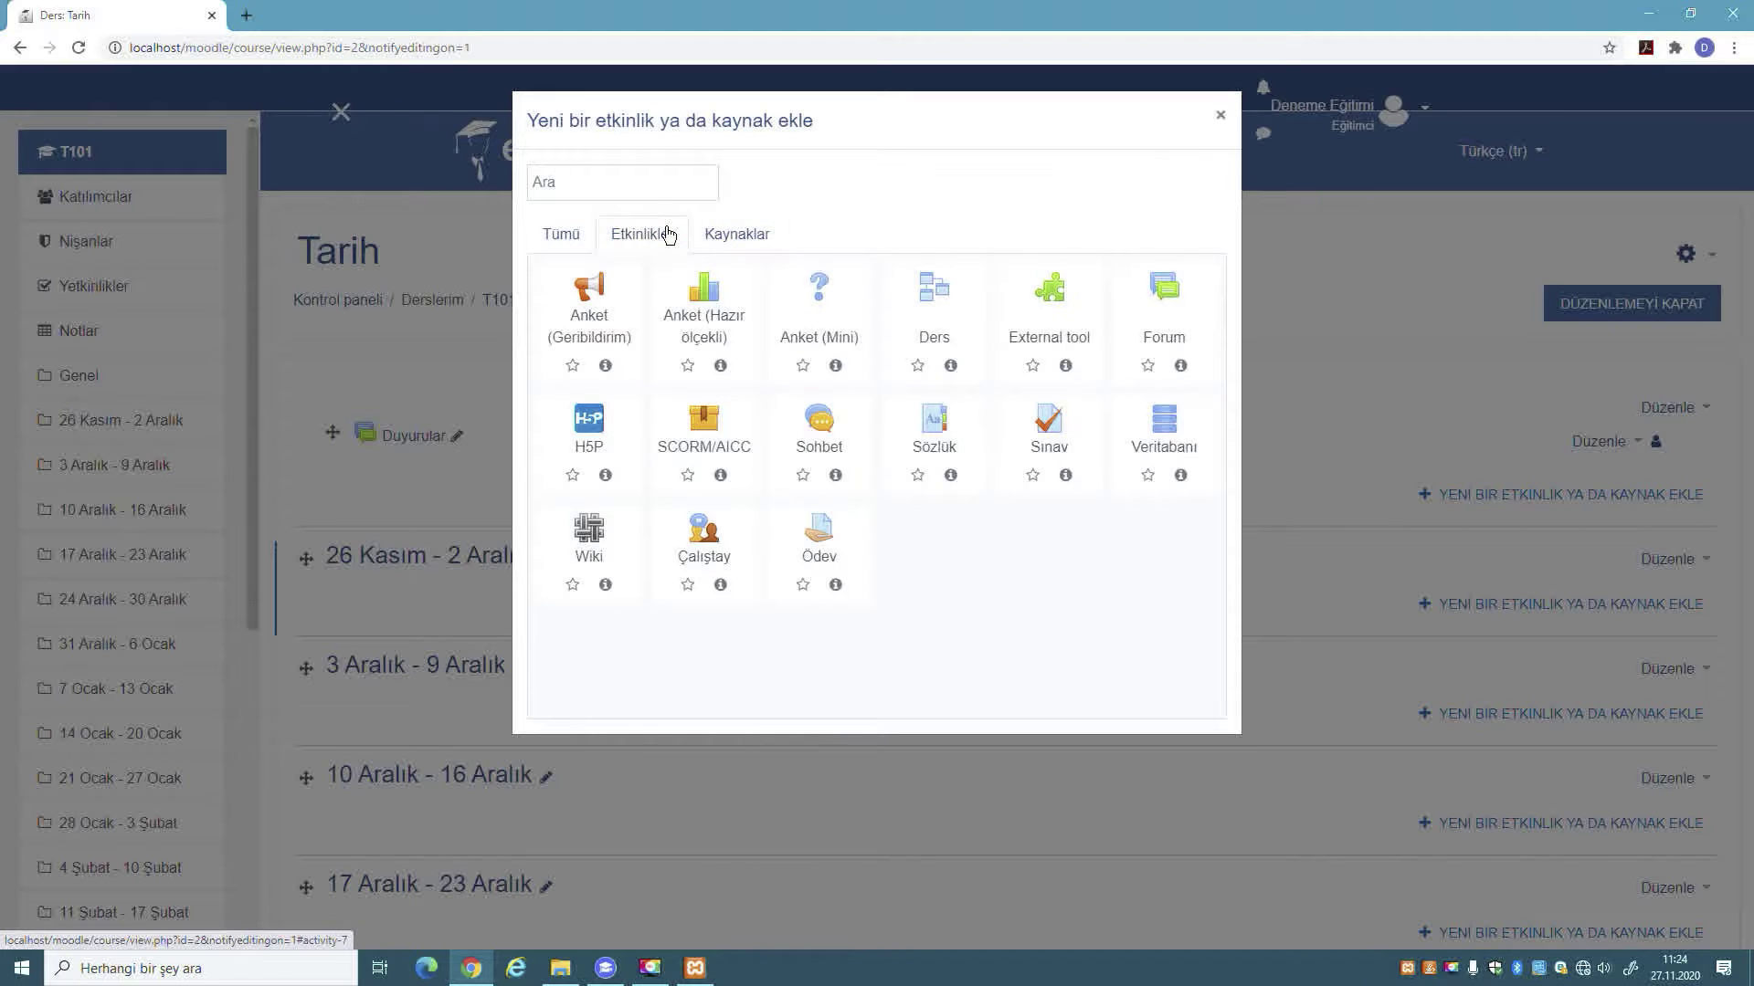
pyautogui.click(551, 239)
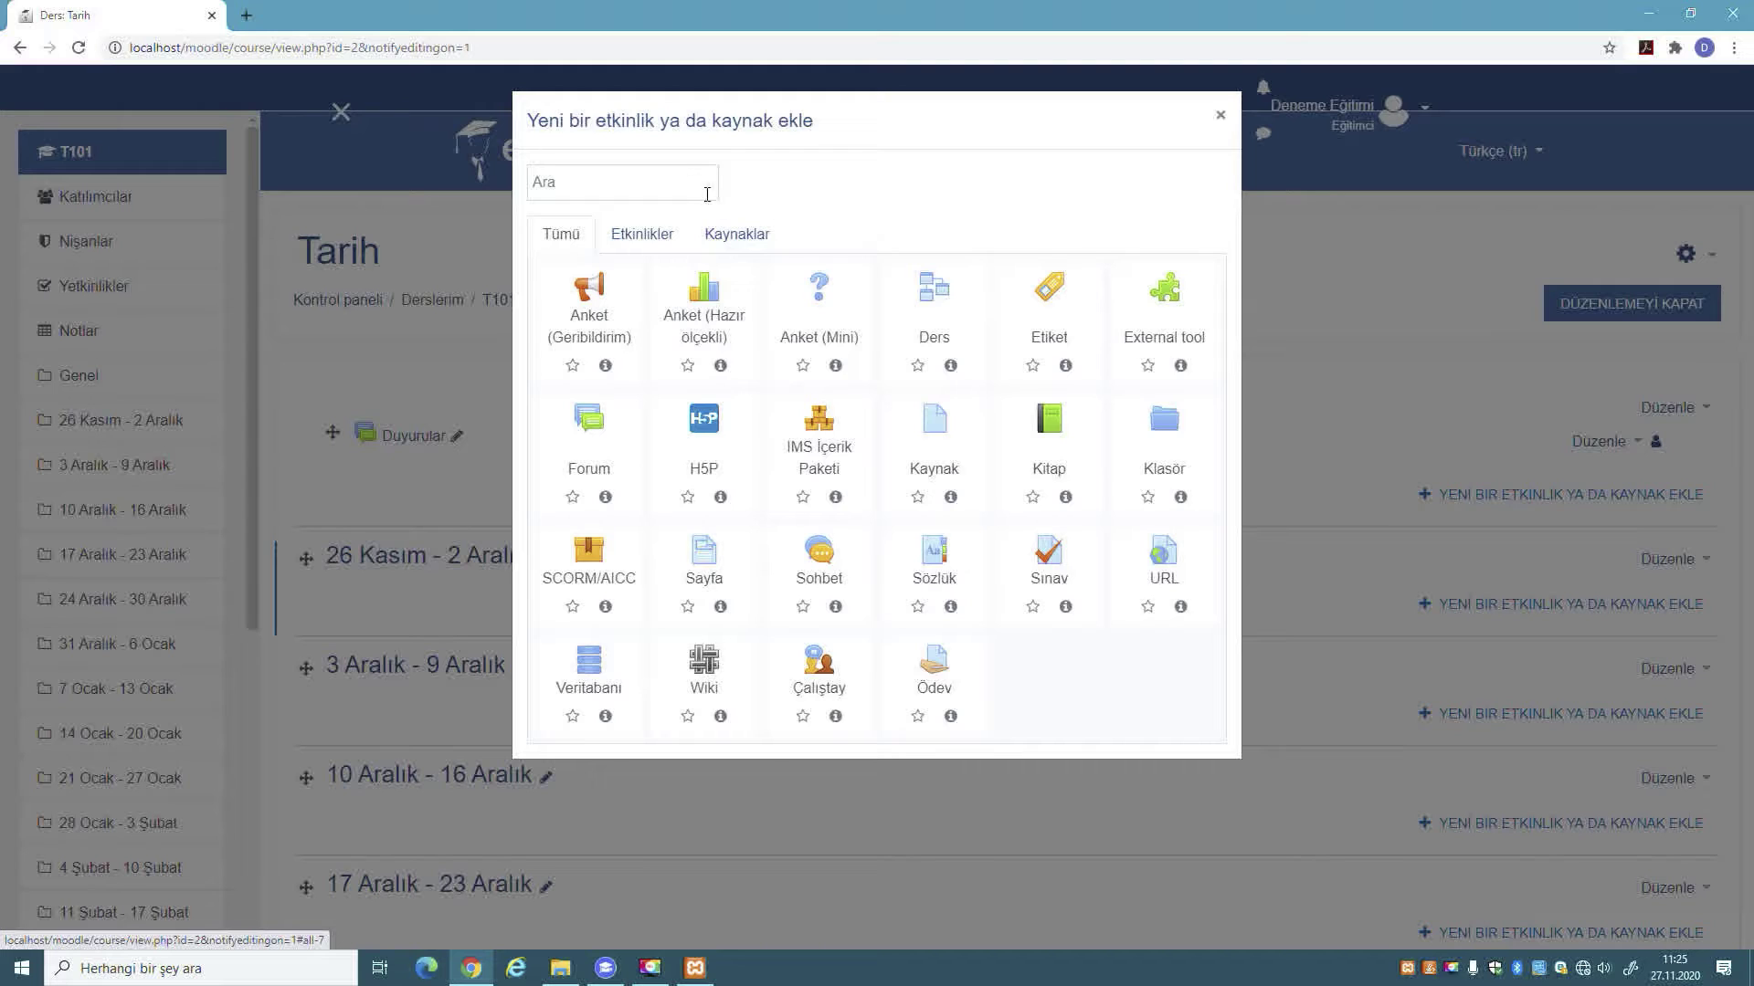
# - Search the activity chooser for "anket" and add an Anket (Geribildirim) activity to the 26 Kasım - 2 Aralık week
pyautogui.click(676, 179)
pyautogui.write('anket')
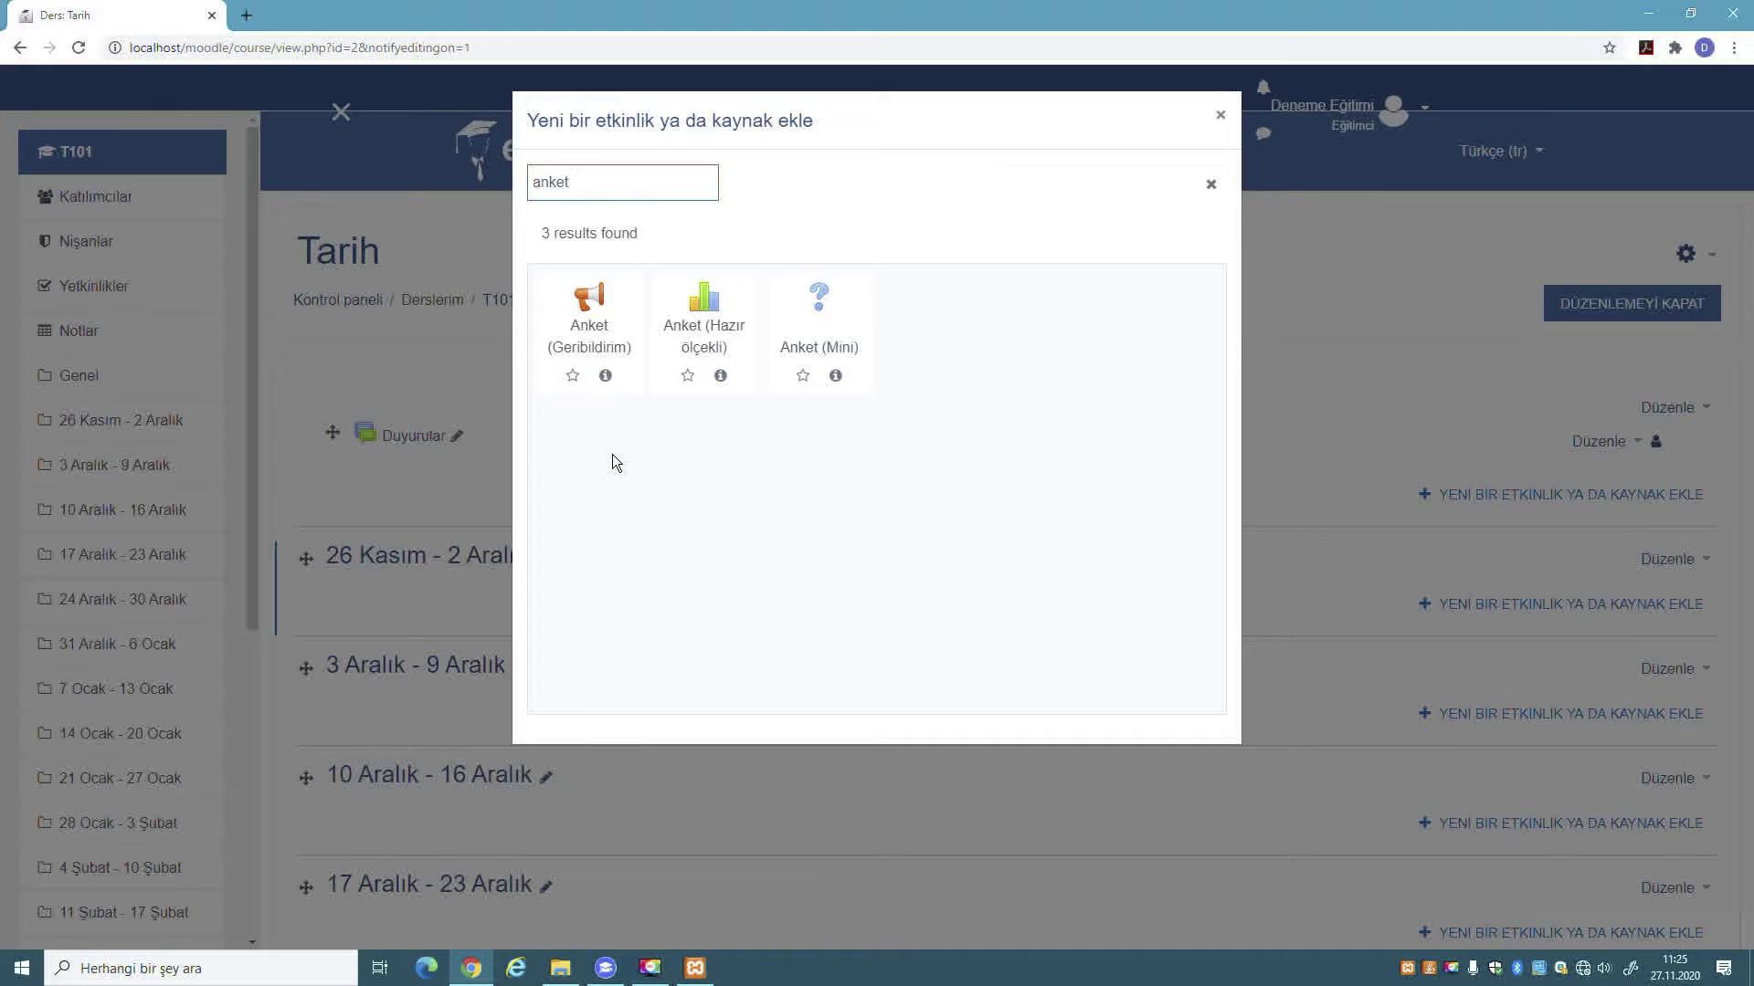
pyautogui.click(589, 301)
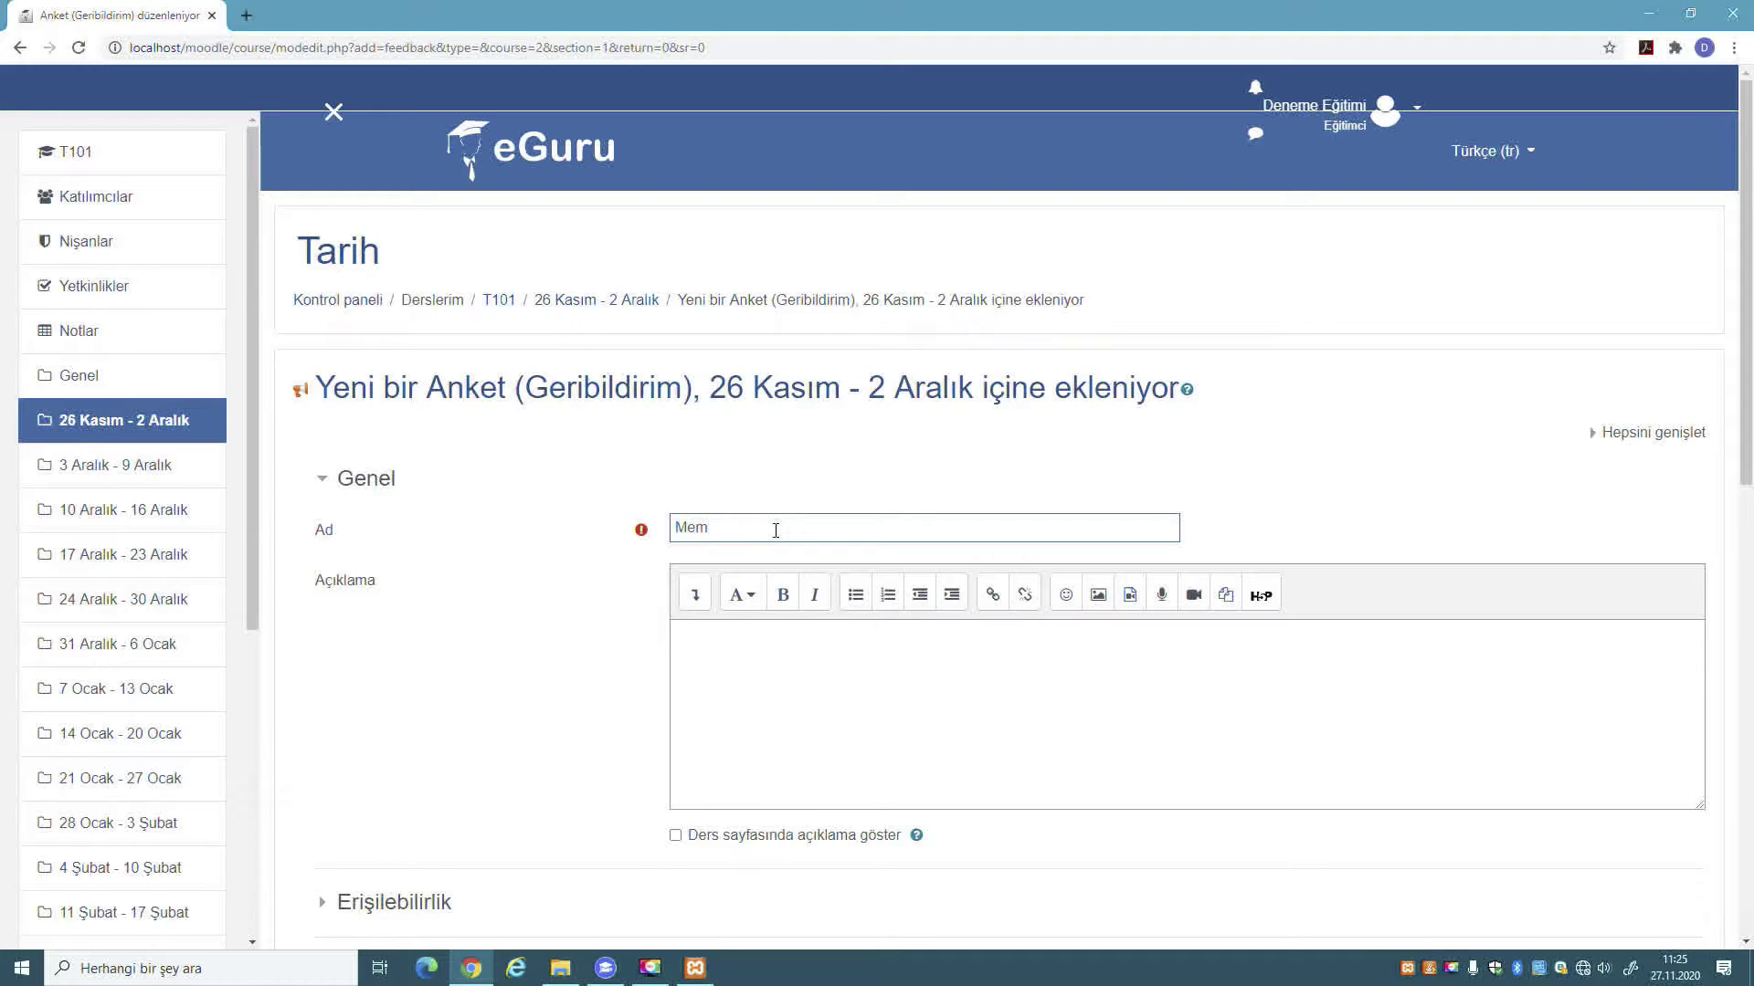
# - Name the survey "Memnuniyet Anketi" and enter the description "Dersin etkinliklerinden memnun musunuz?", correcting the spelling
pyautogui.write('nuniyet Anketi')
pyautogui.click(853, 679)
pyautogui.write('Ders ')
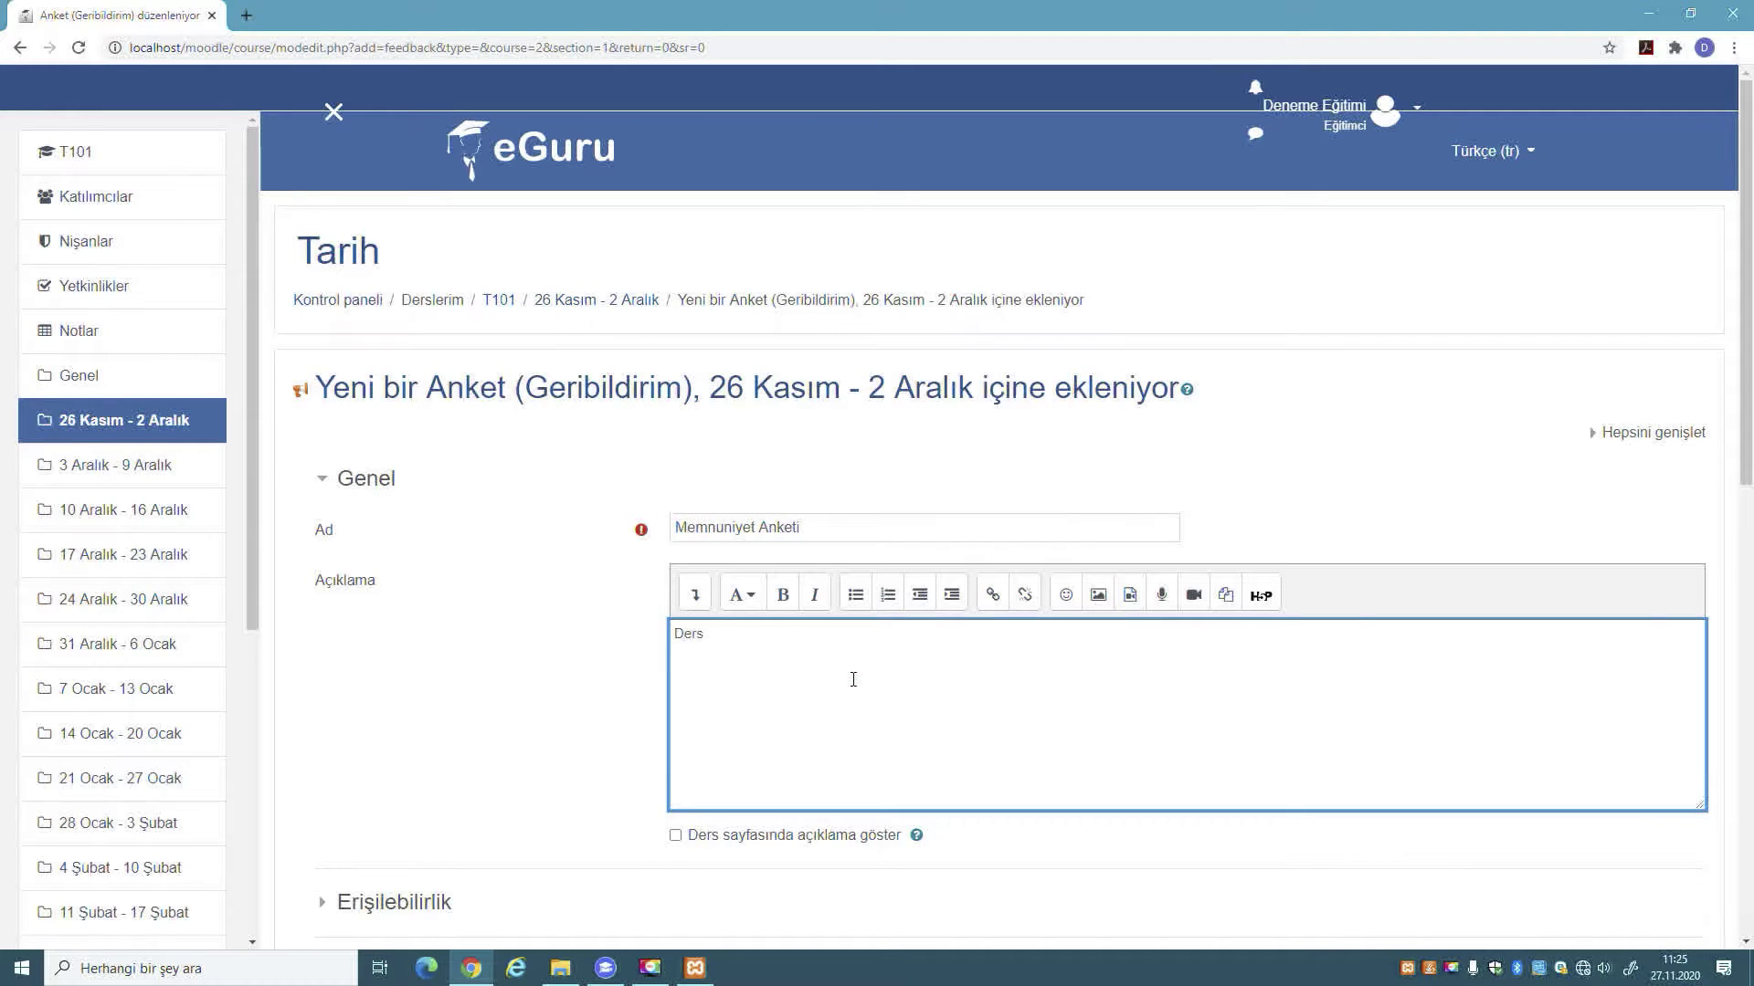
pyautogui.write('n etkinliklerinden memnunmusunuz?')
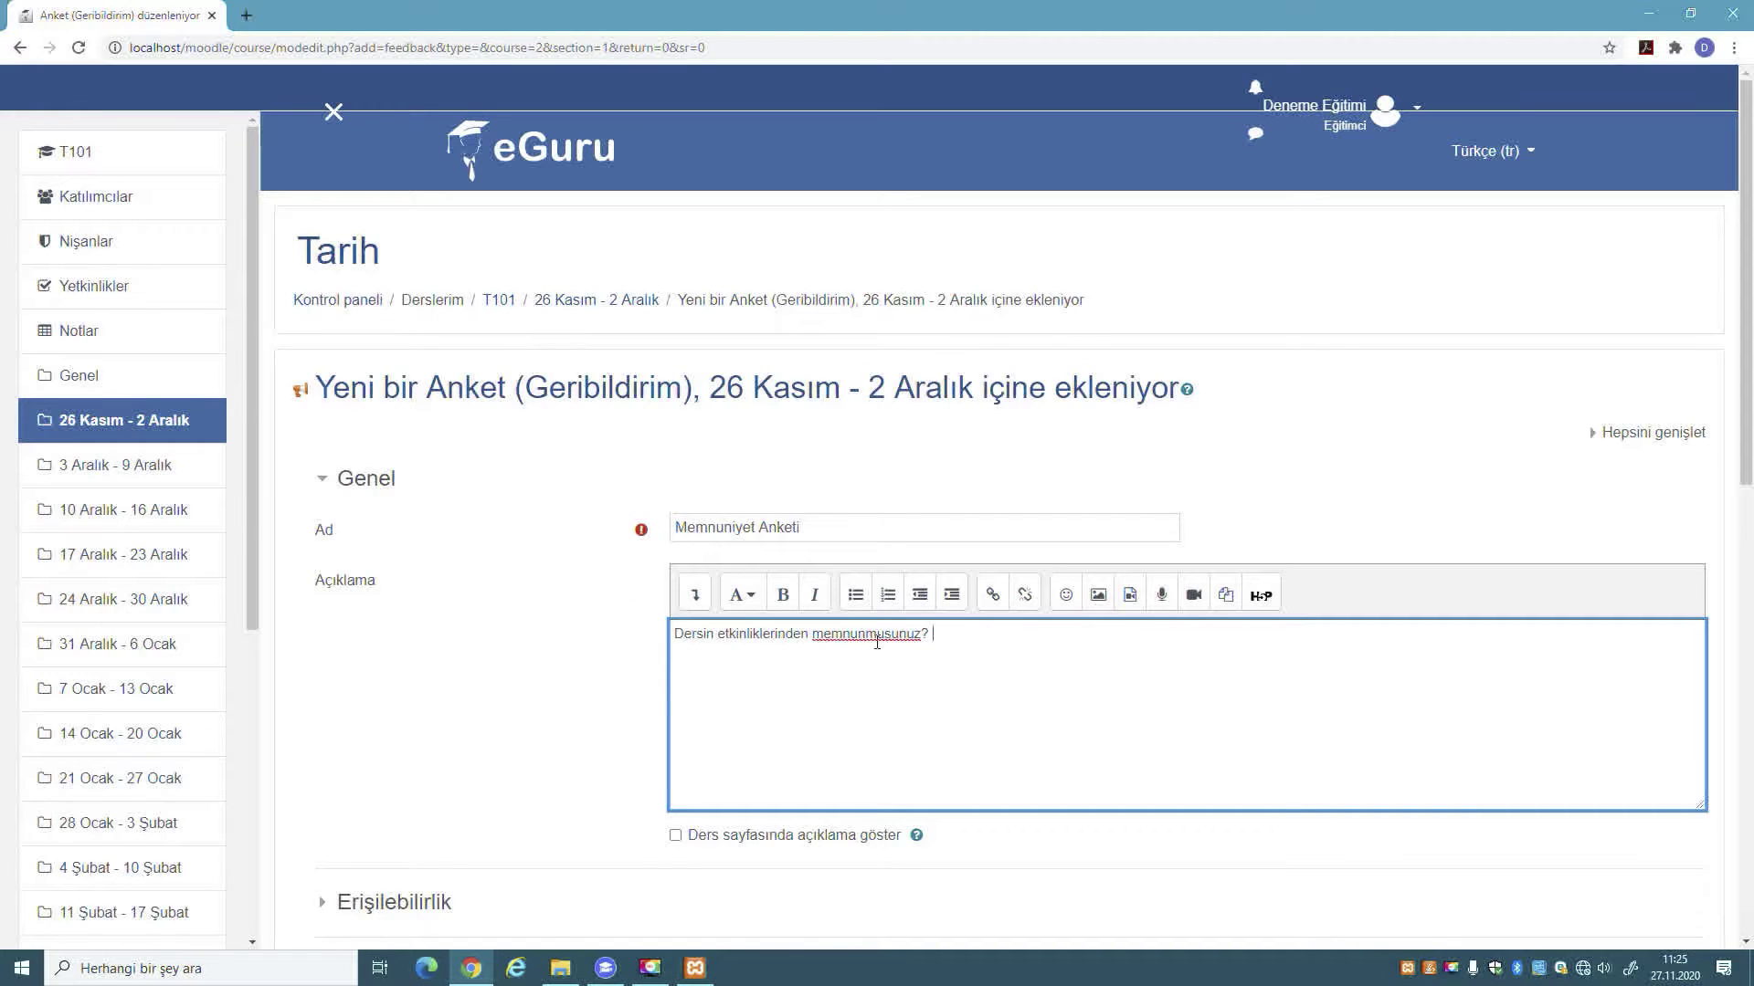
pyautogui.click(866, 634)
pyautogui.moveTo(954, 647); pyautogui.dragTo(679, 654)
pyautogui.scroll(-2, 759, 661)
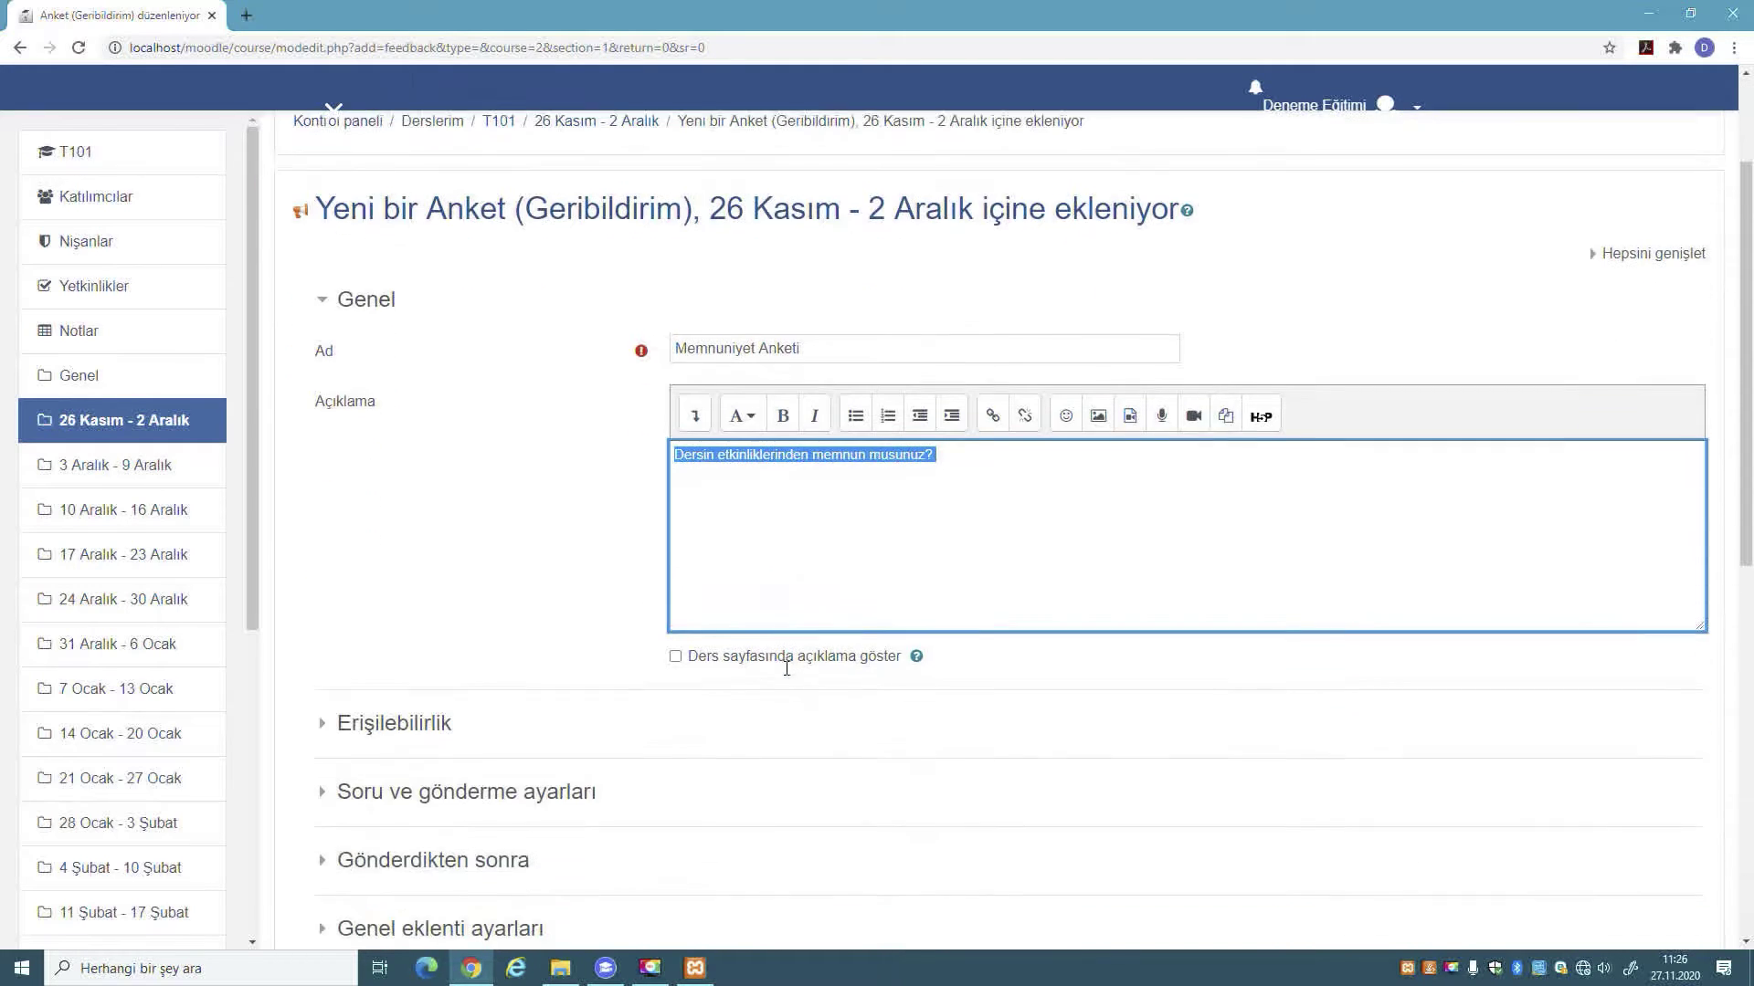
pyautogui.click(837, 567)
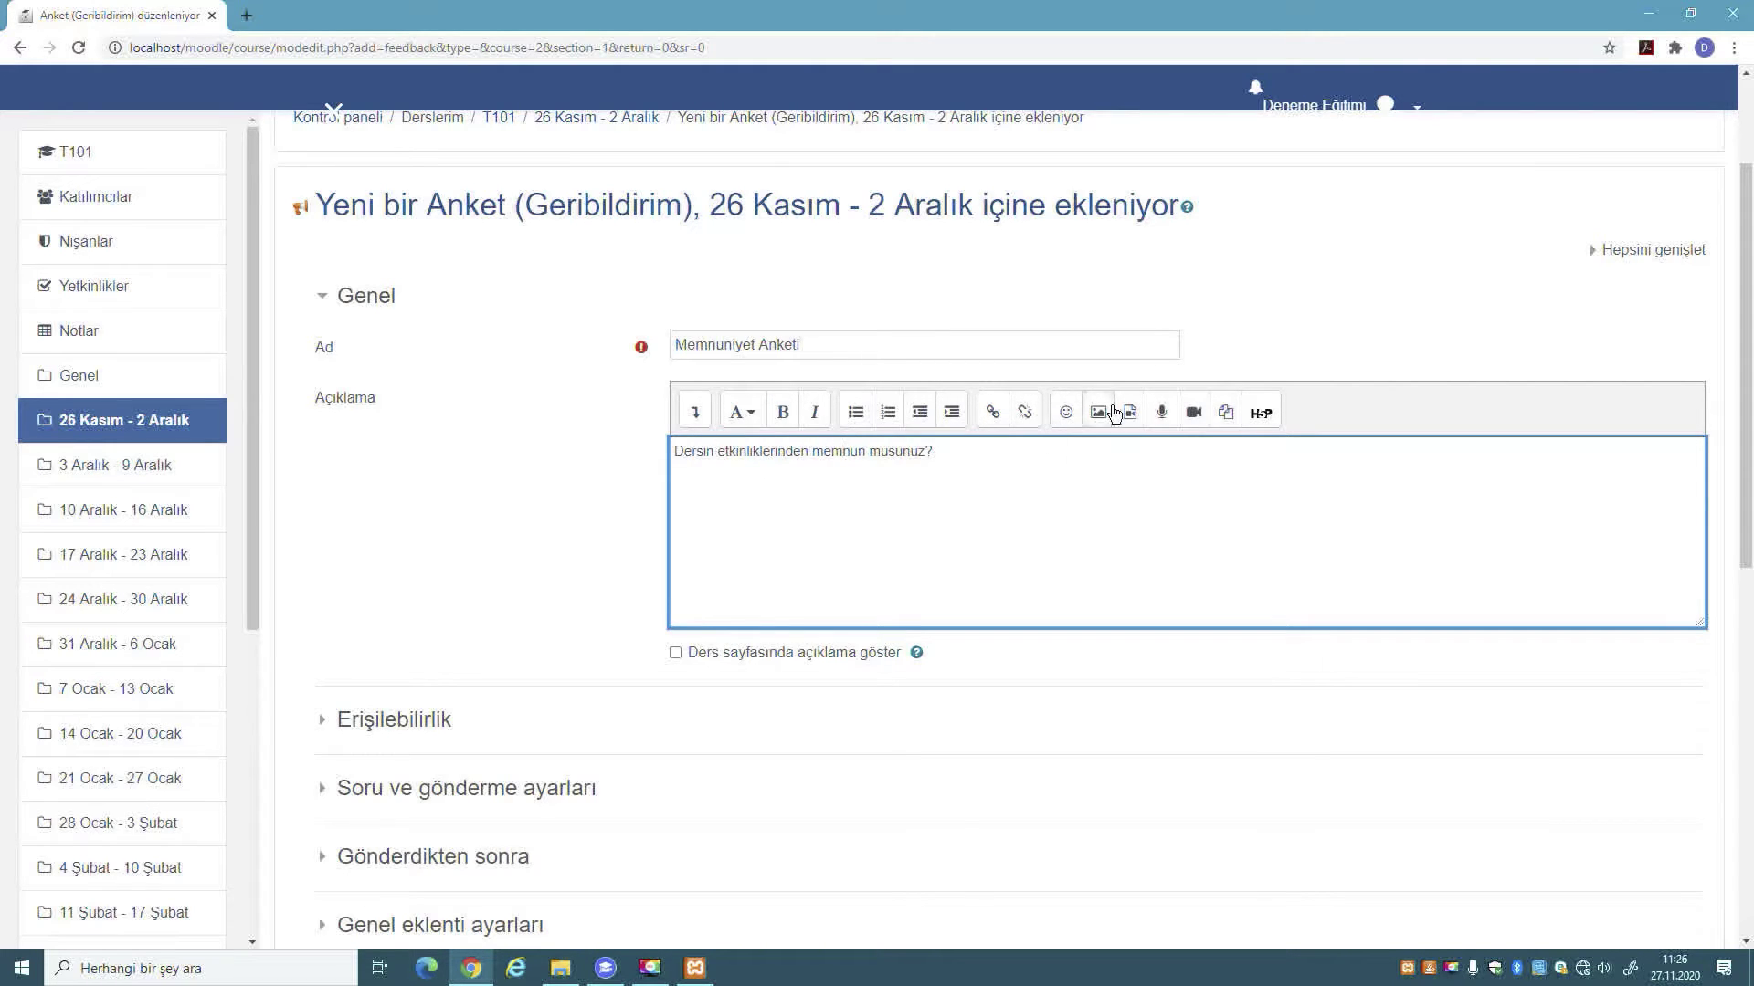
# - Examine the description editor's emoji picker and image properties without inserting anything
pyautogui.click(1065, 413)
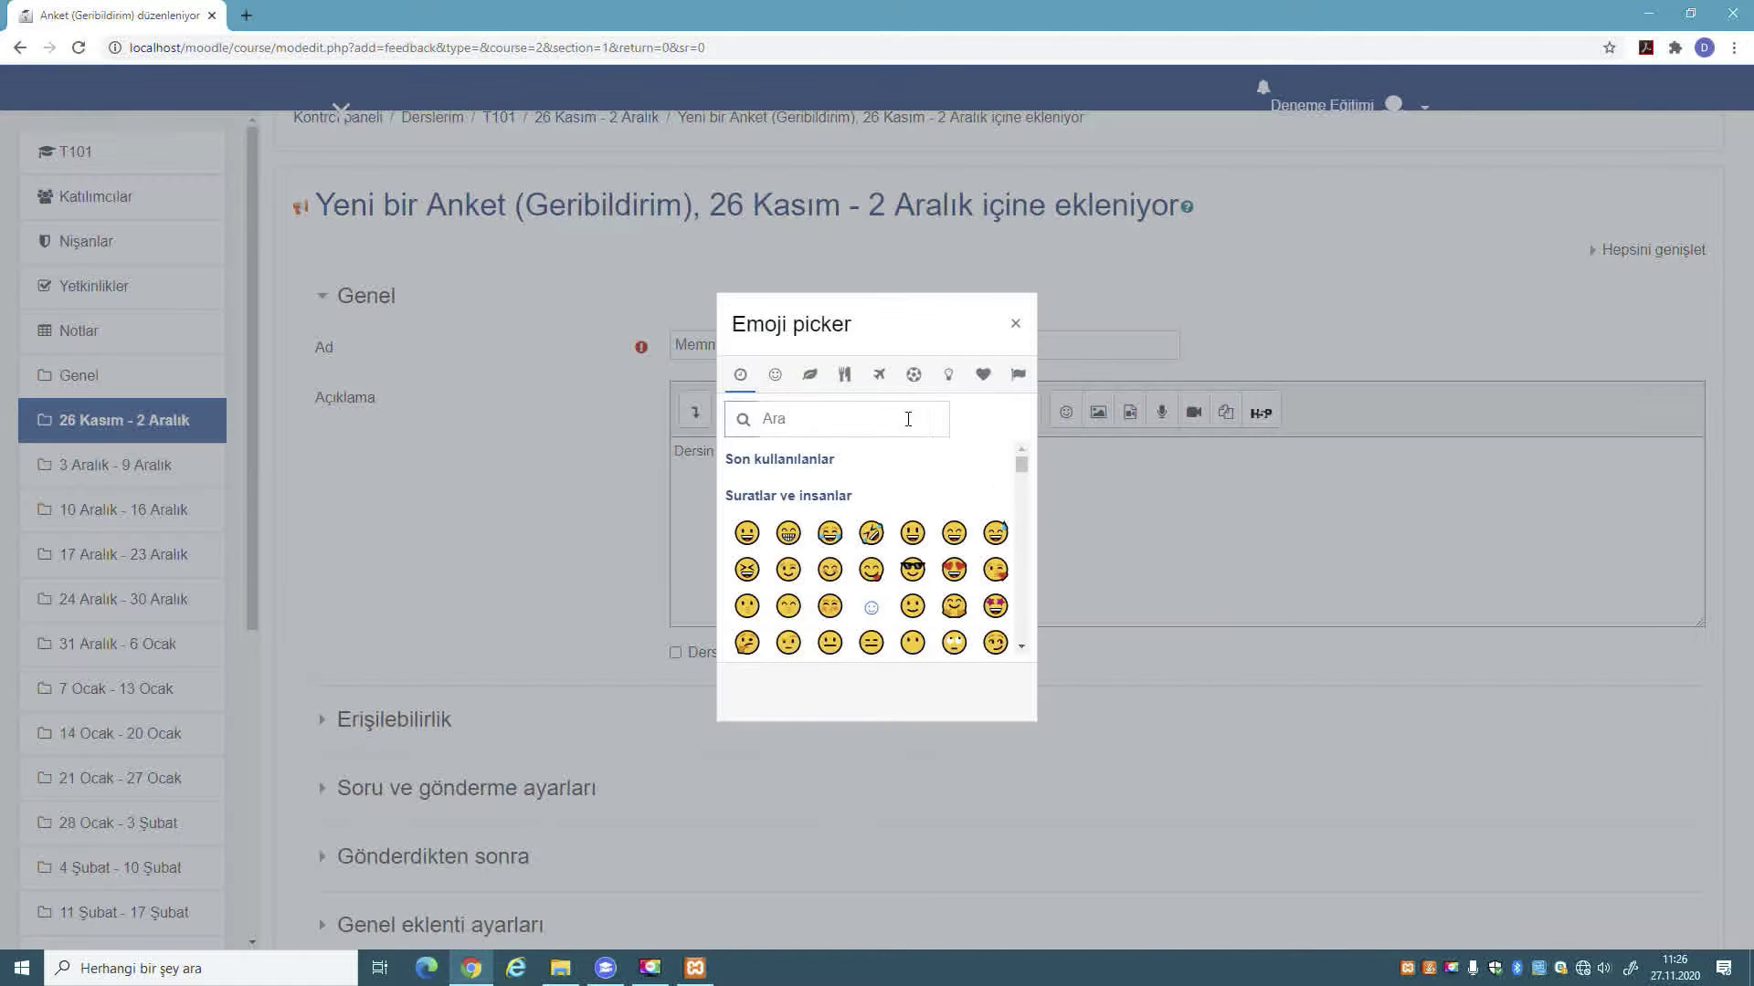
pyautogui.click(1015, 327)
pyautogui.click(1099, 412)
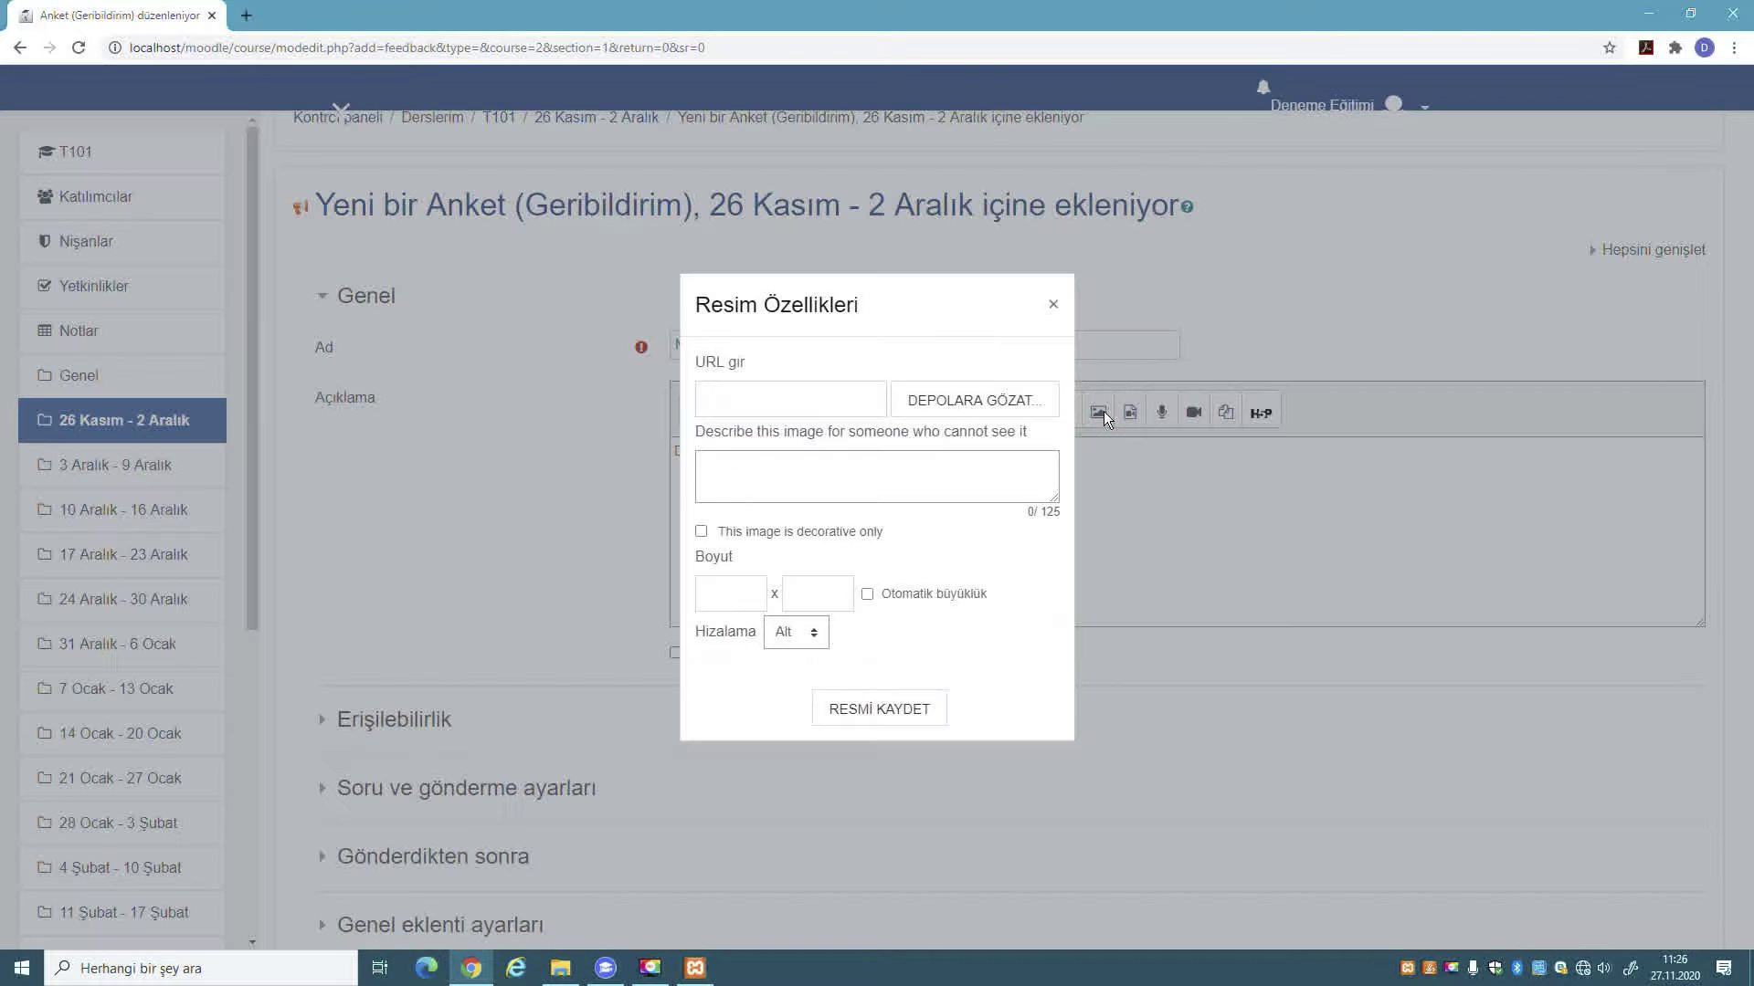
pyautogui.click(1049, 315)
# - Examine the description editor's link, video and audio insertion options and its audio recorder without adding any media
pyautogui.click(1129, 412)
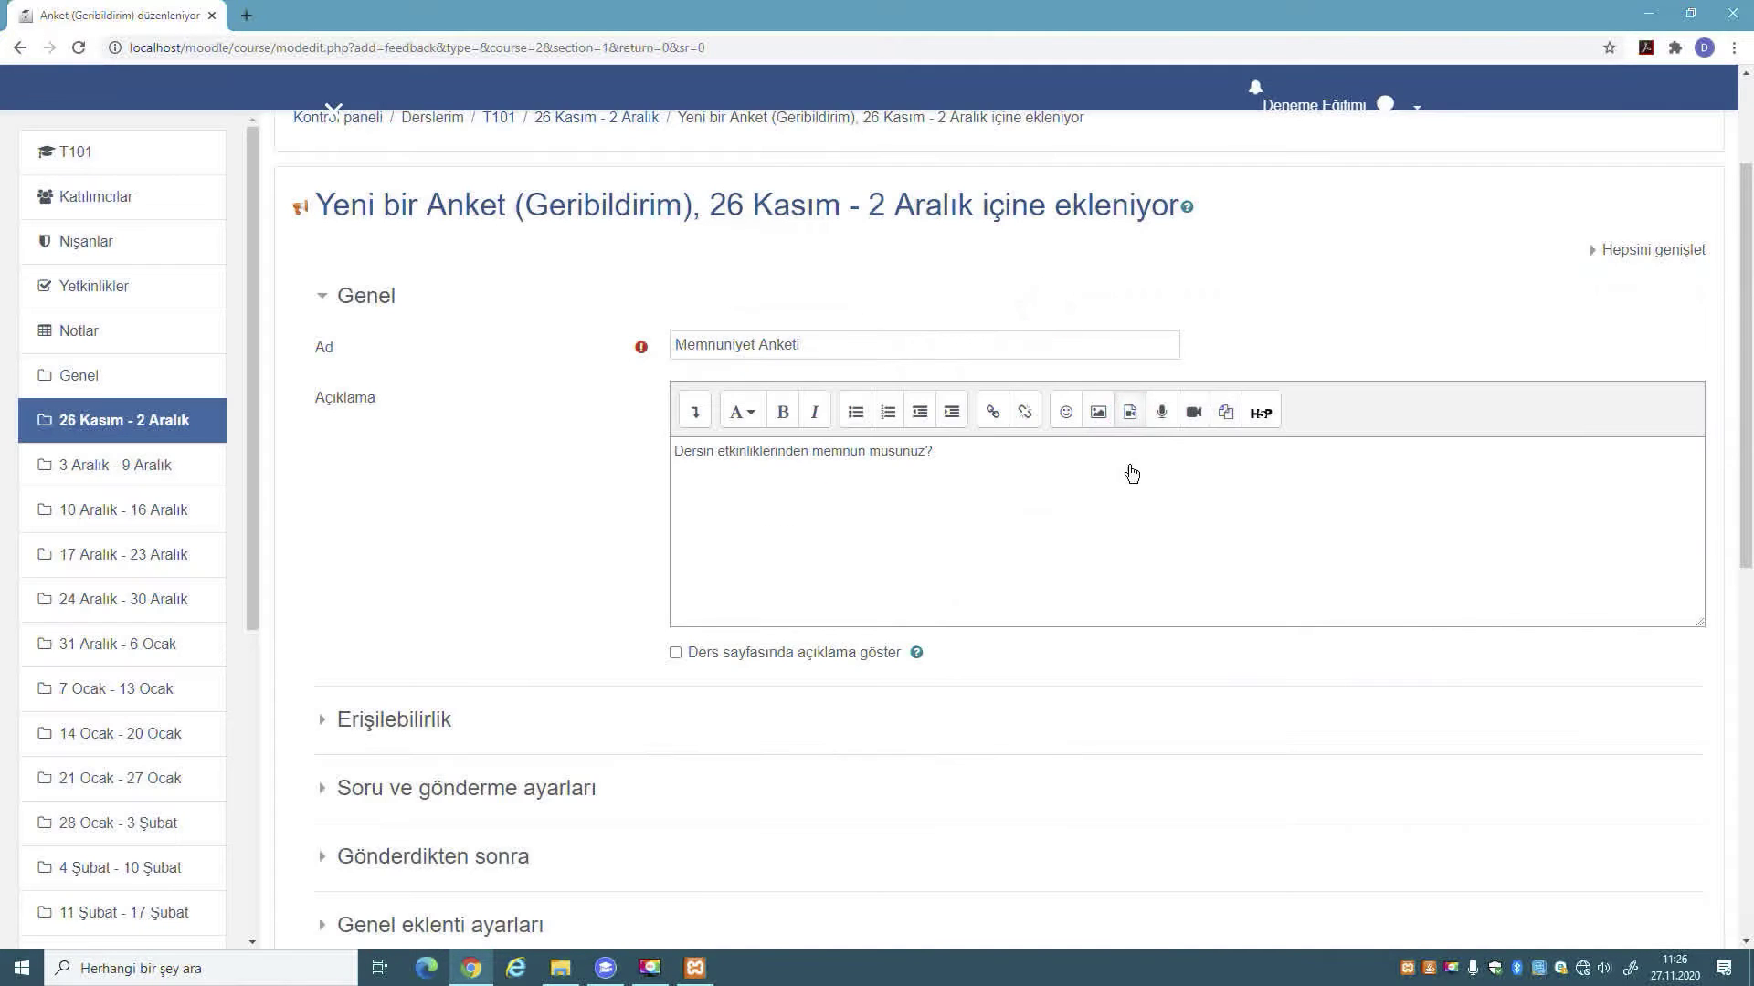
pyautogui.click(687, 440)
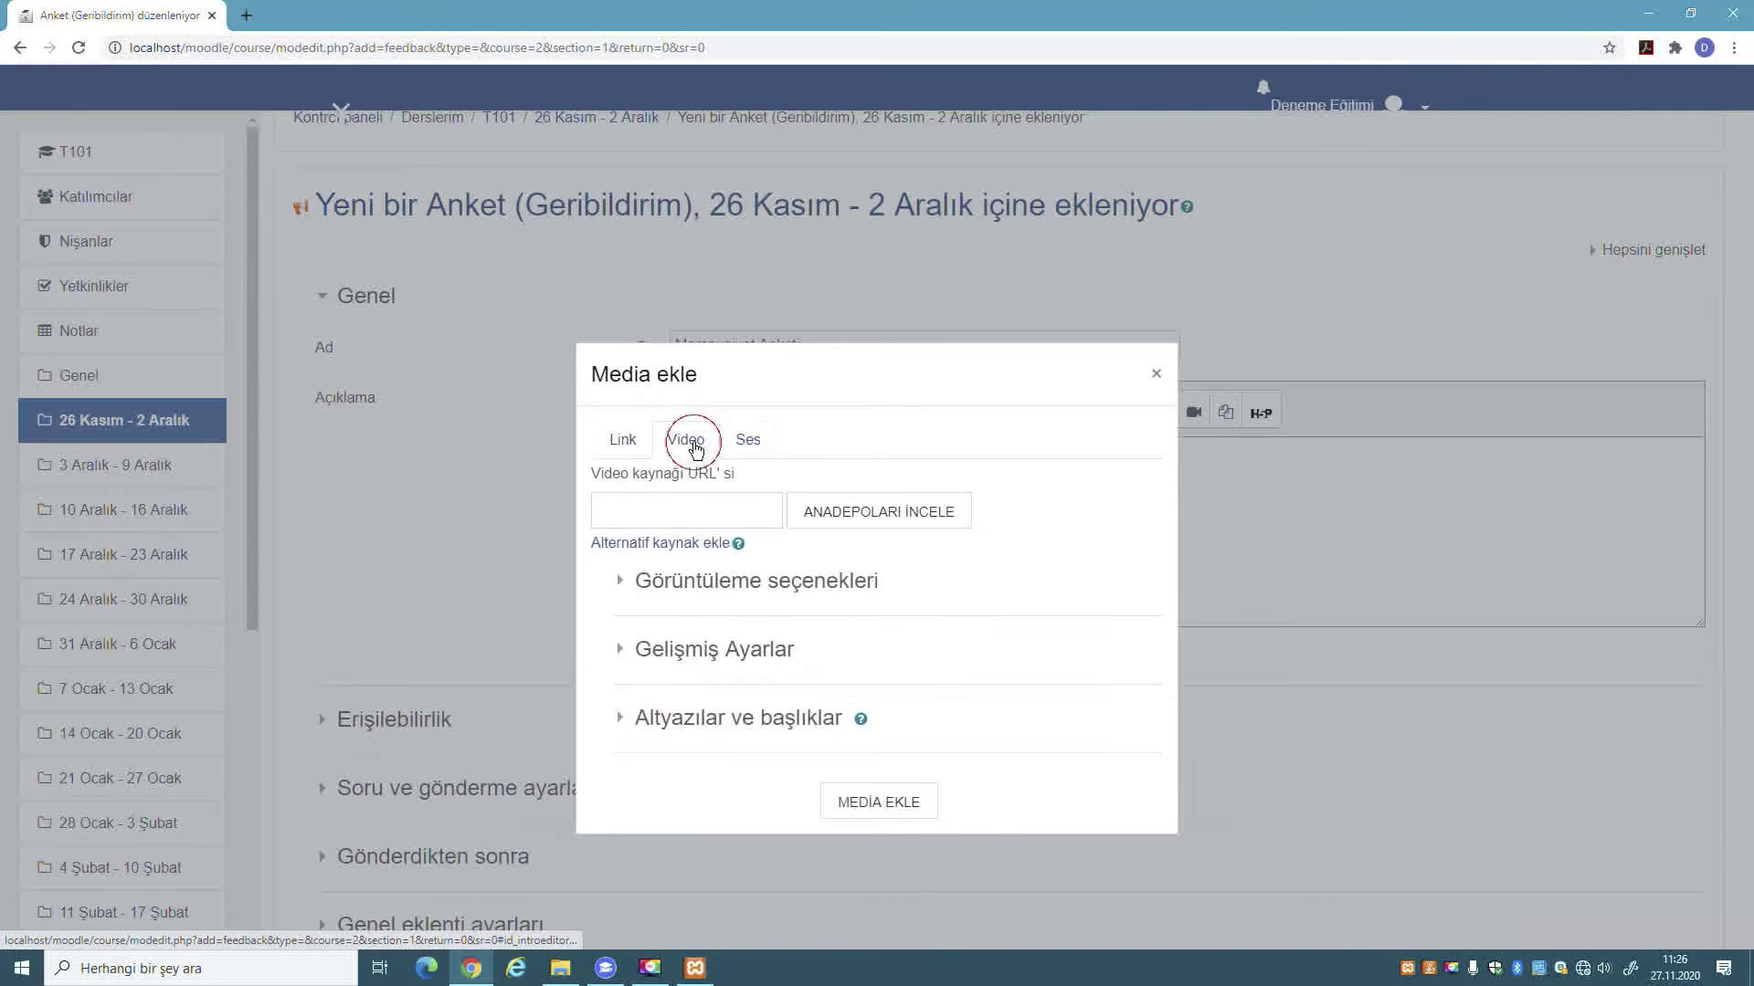
pyautogui.click(629, 445)
pyautogui.click(676, 500)
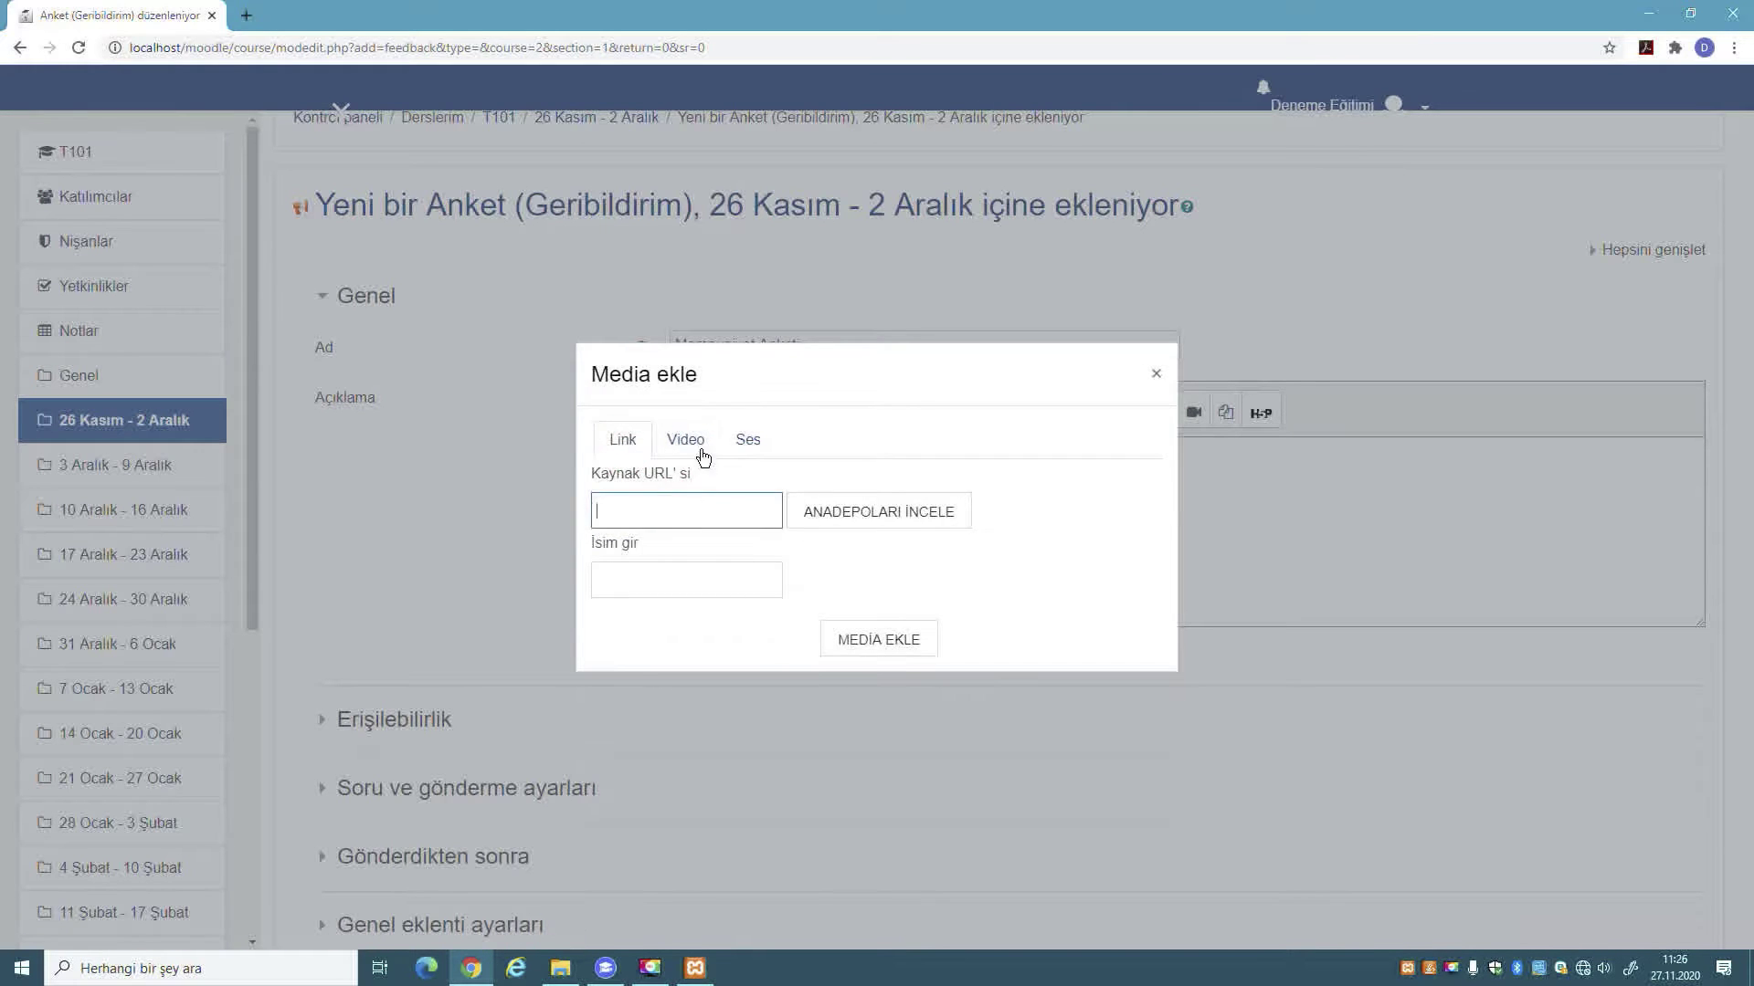
pyautogui.click(700, 442)
pyautogui.click(747, 442)
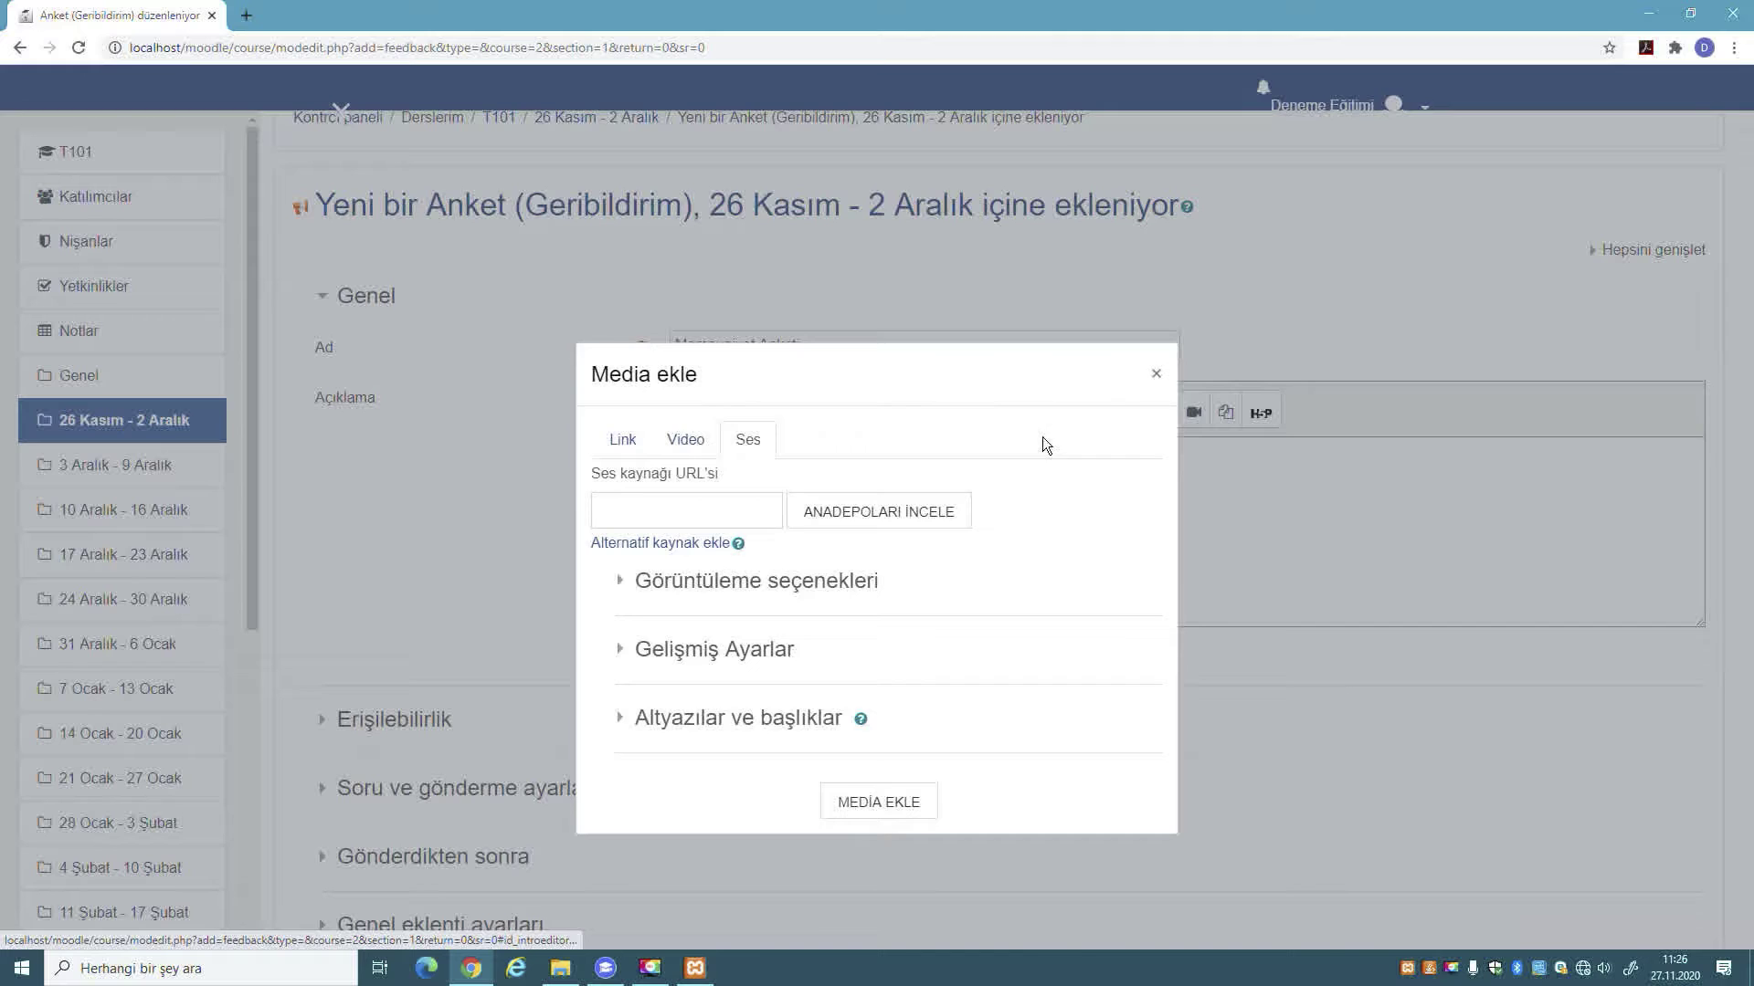
pyautogui.click(1155, 373)
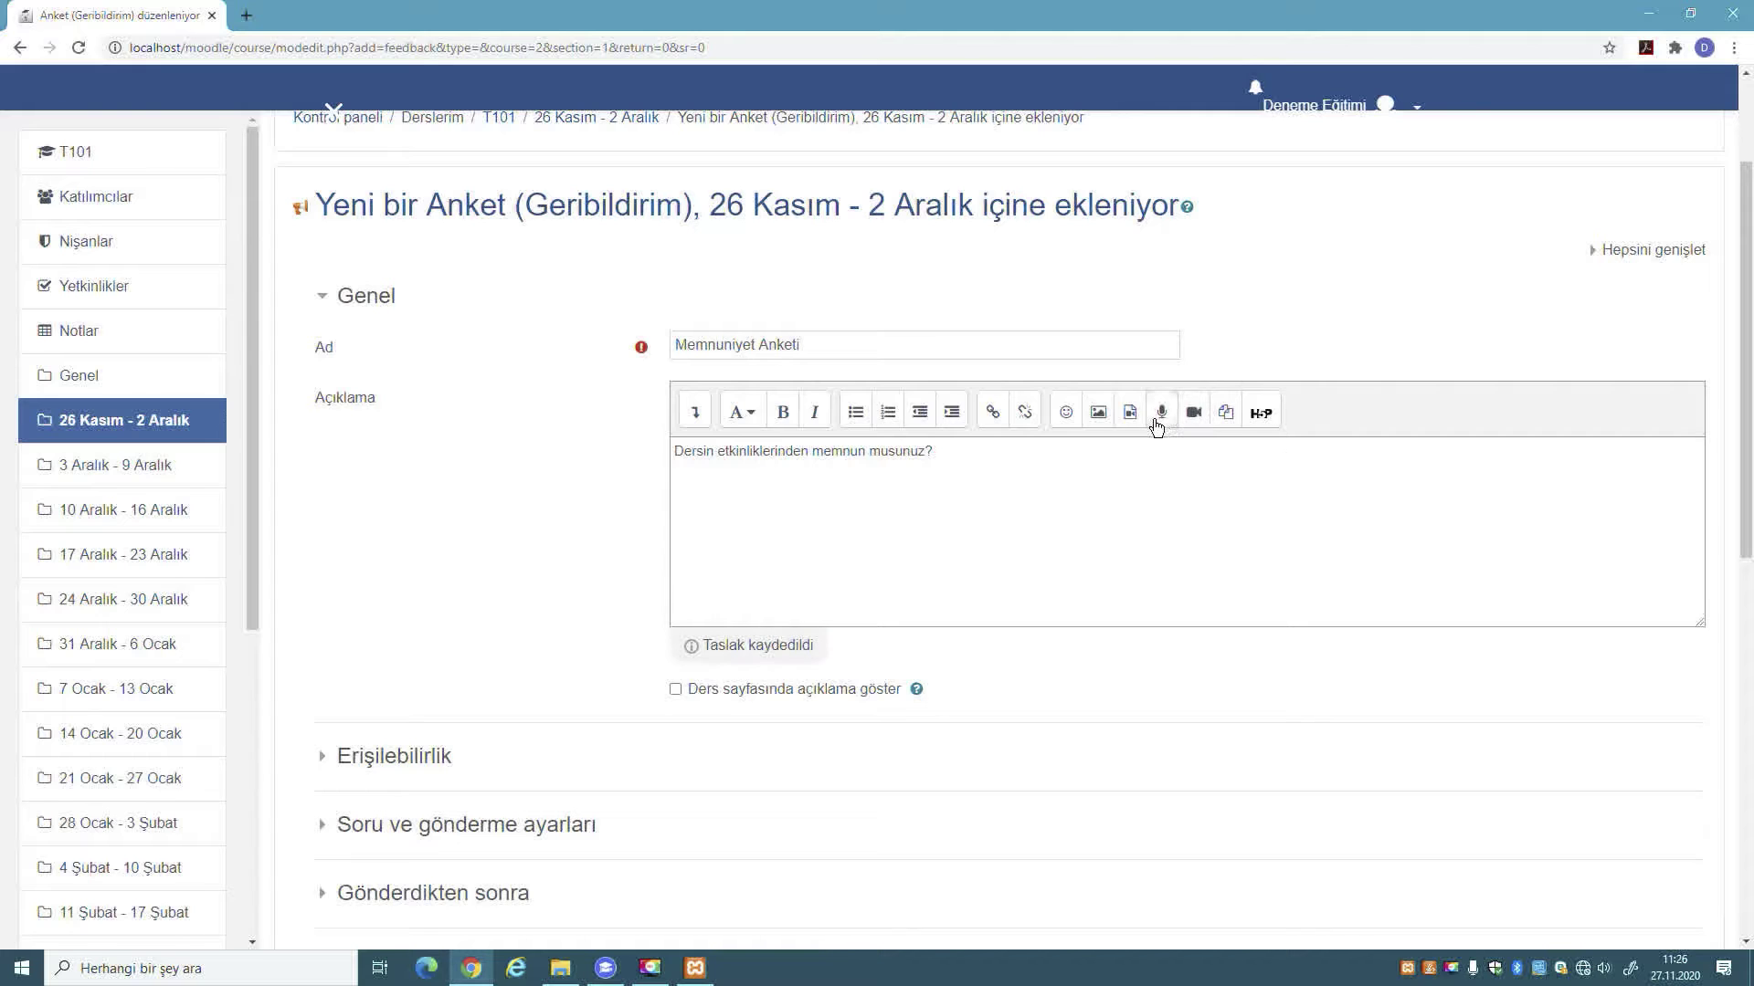
pyautogui.click(1160, 419)
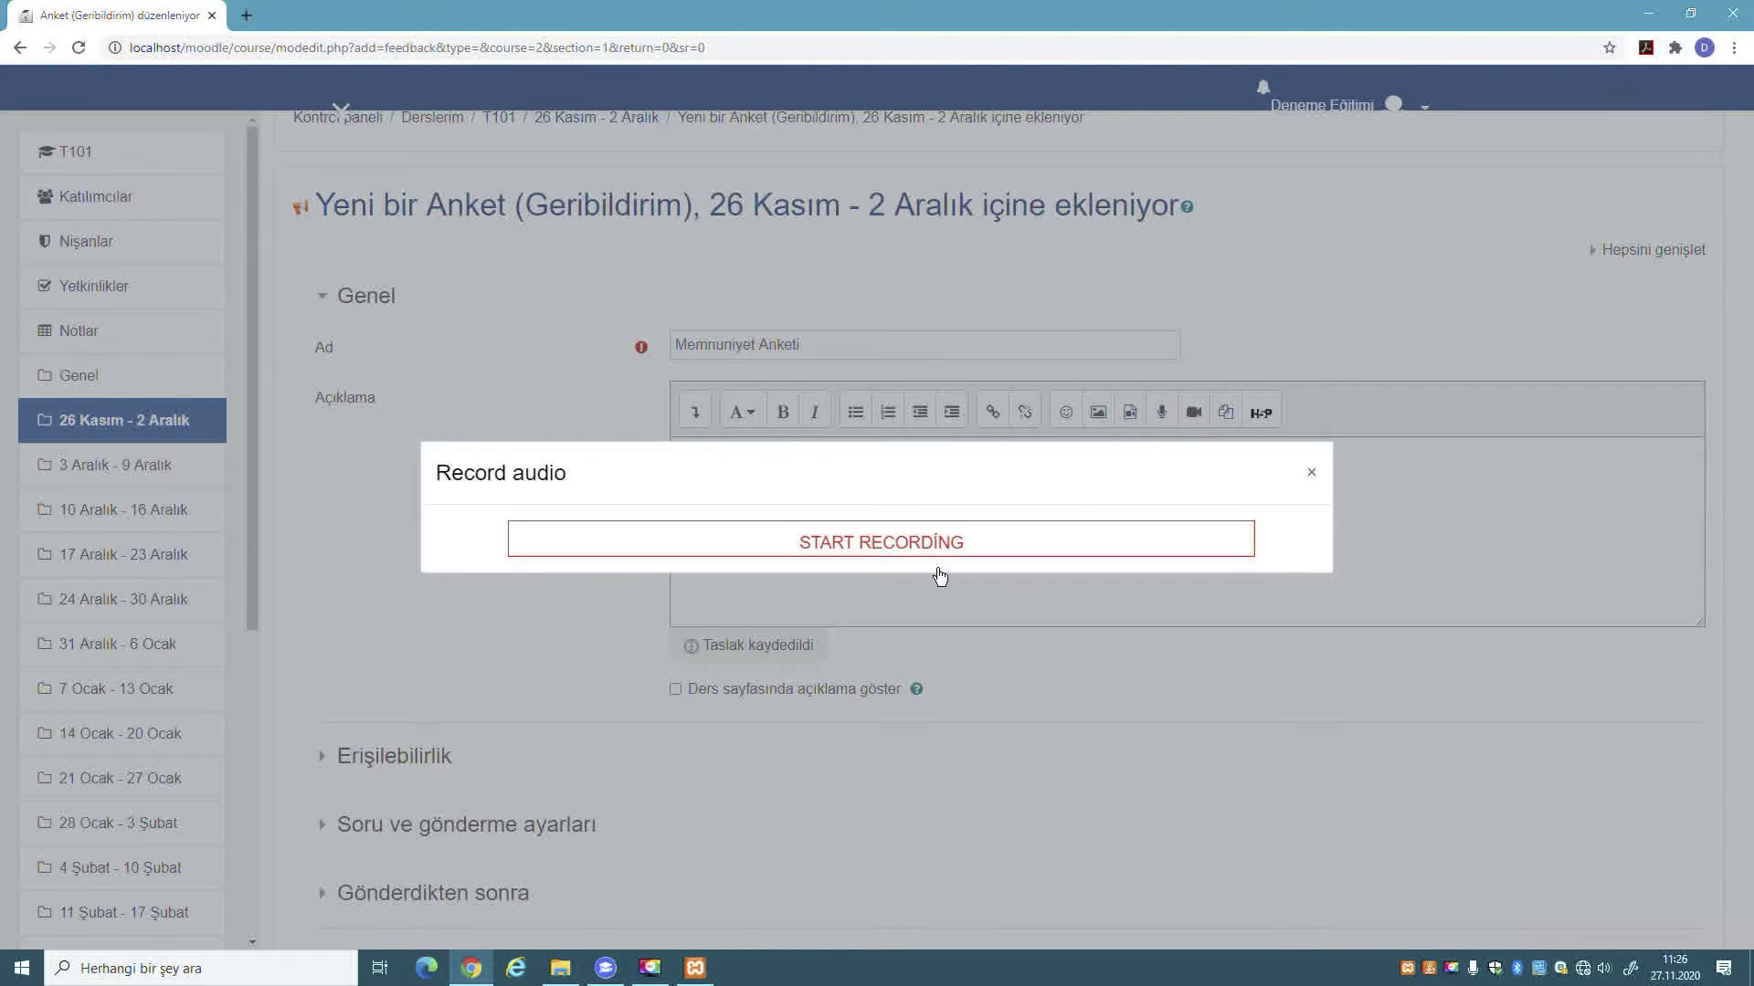
pyautogui.click(1313, 476)
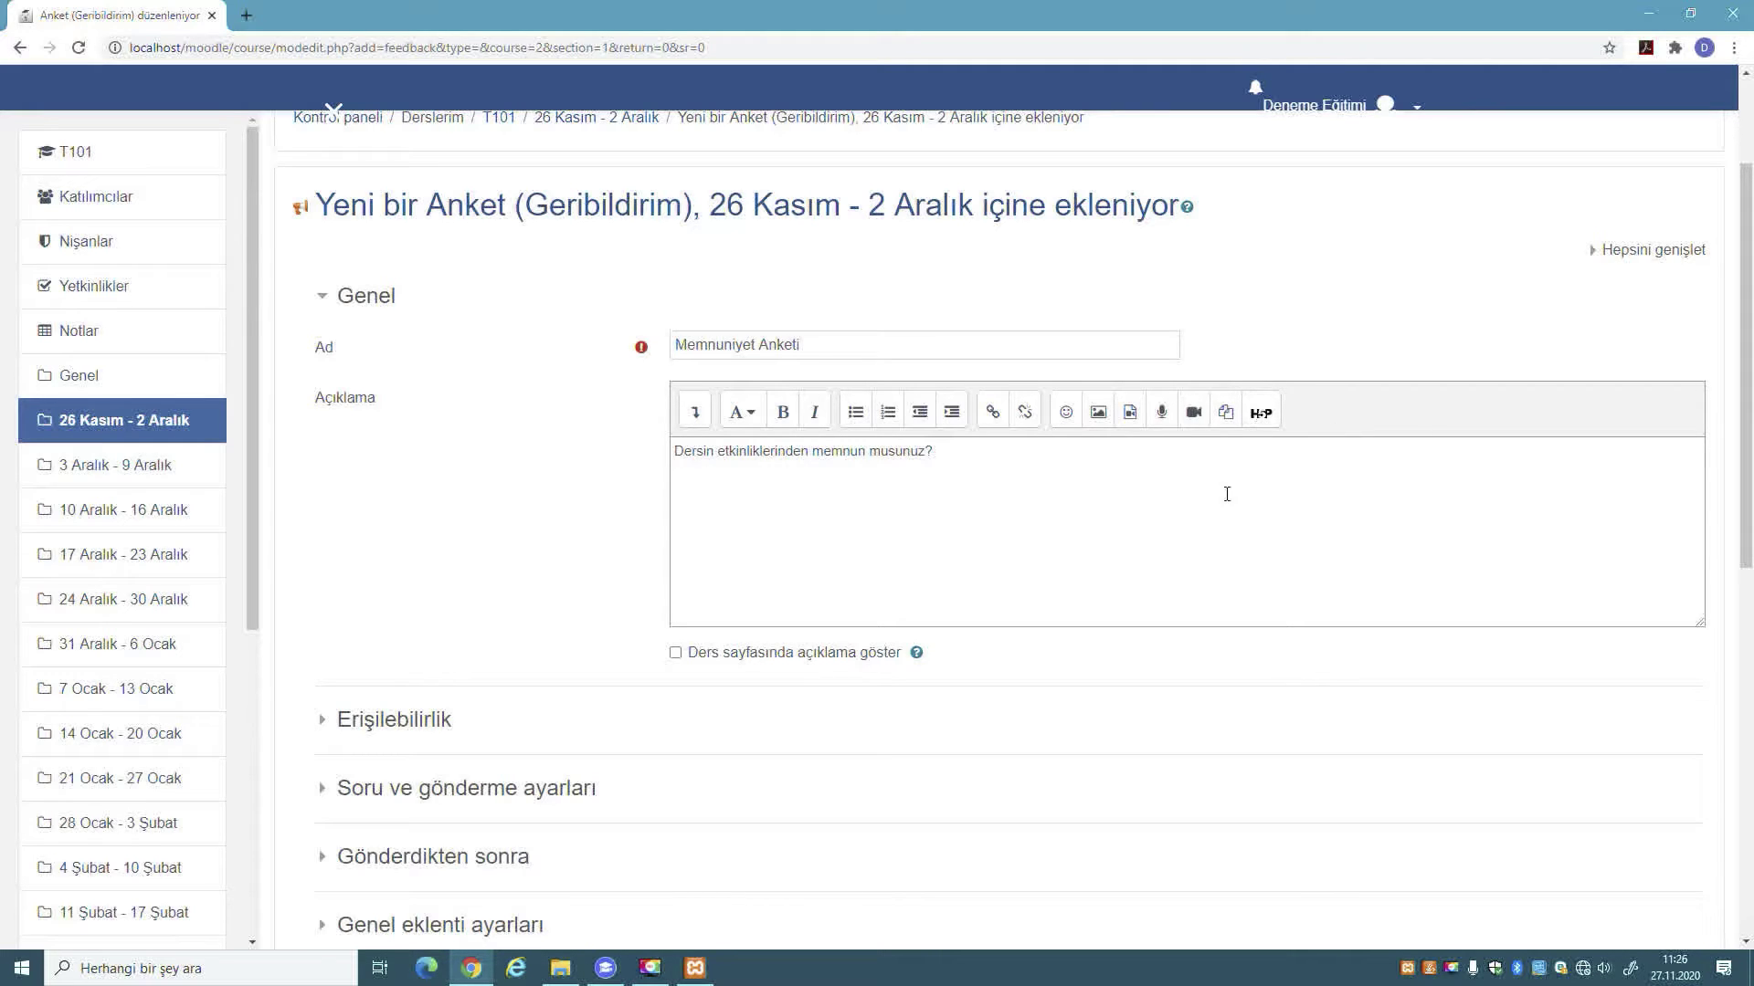
# - Apply the Paragraf style to the whole description text
pyautogui.moveTo(1010, 474); pyautogui.dragTo(660, 474)
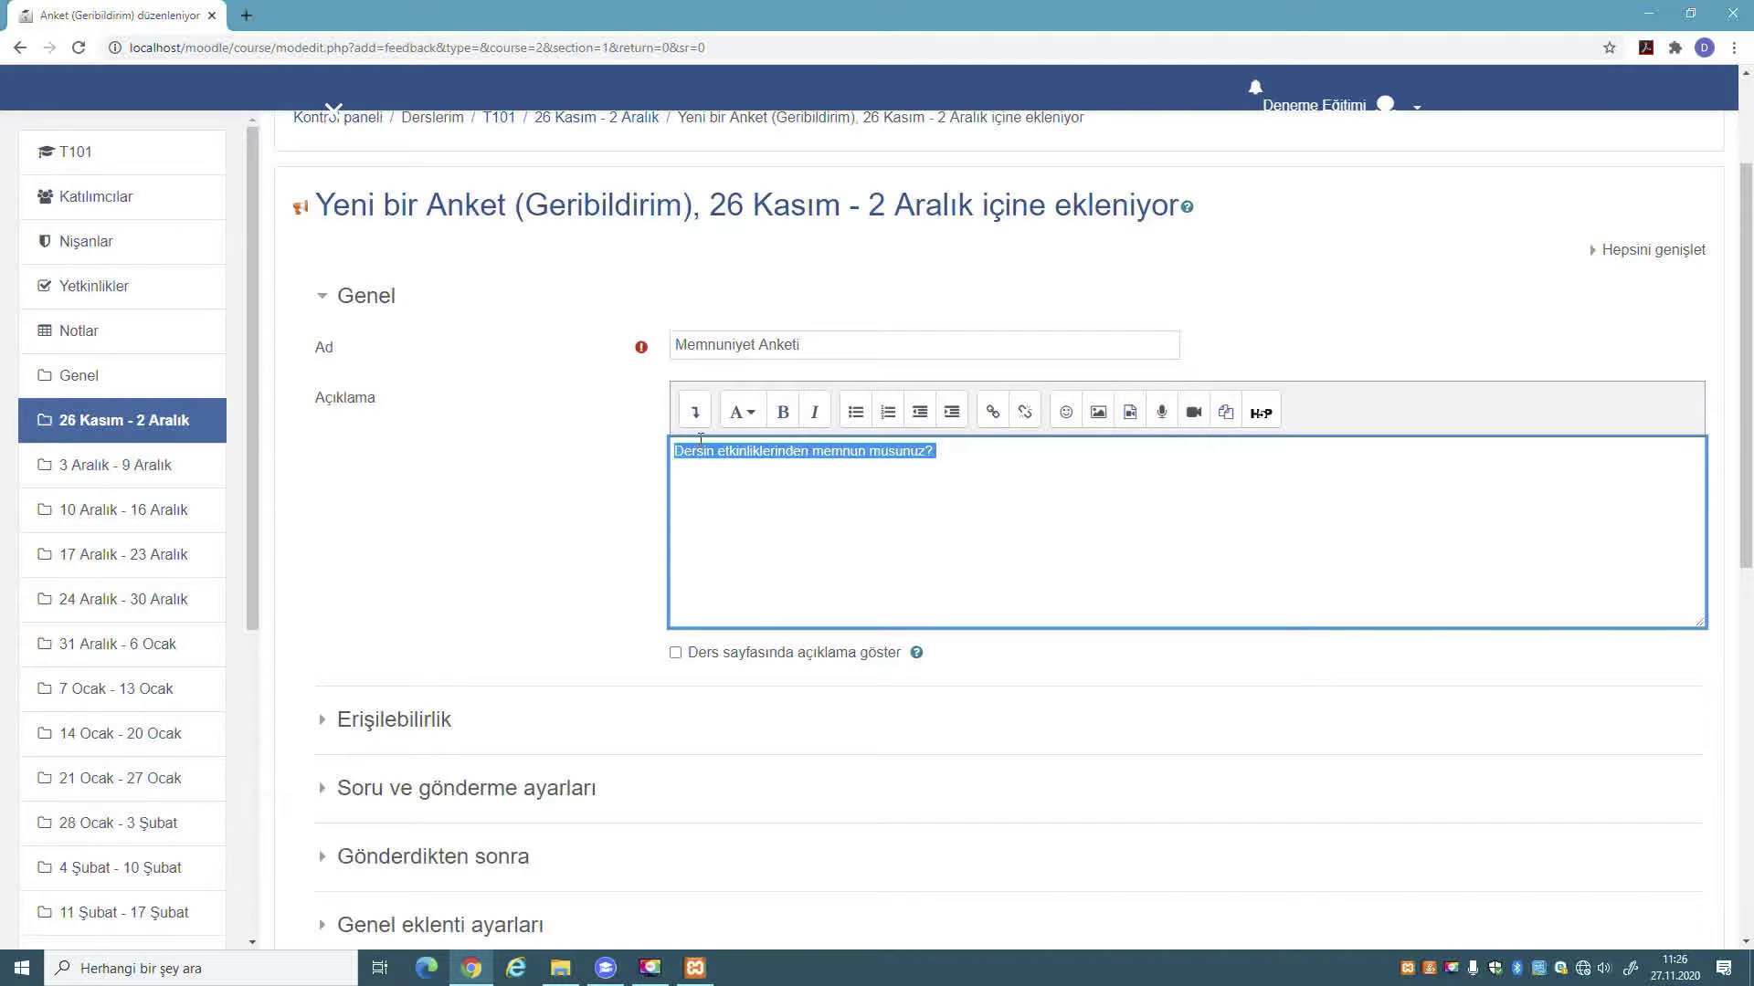
pyautogui.click(742, 412)
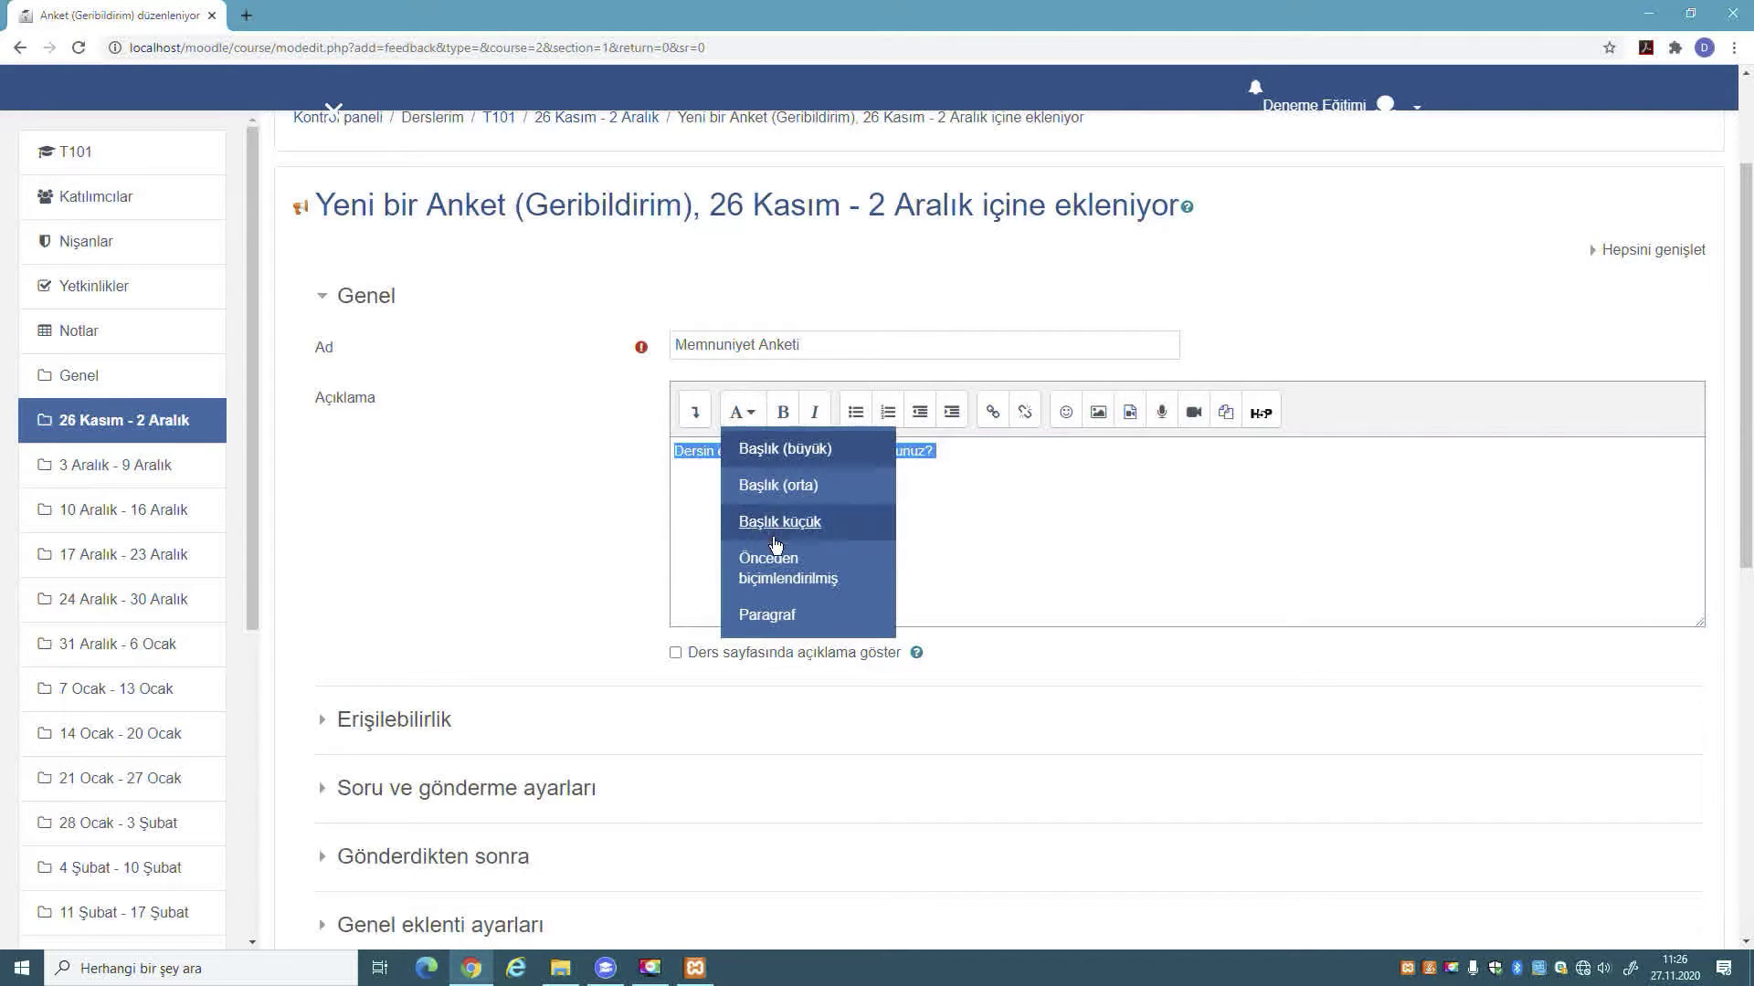
pyautogui.click(784, 616)
pyautogui.click(928, 566)
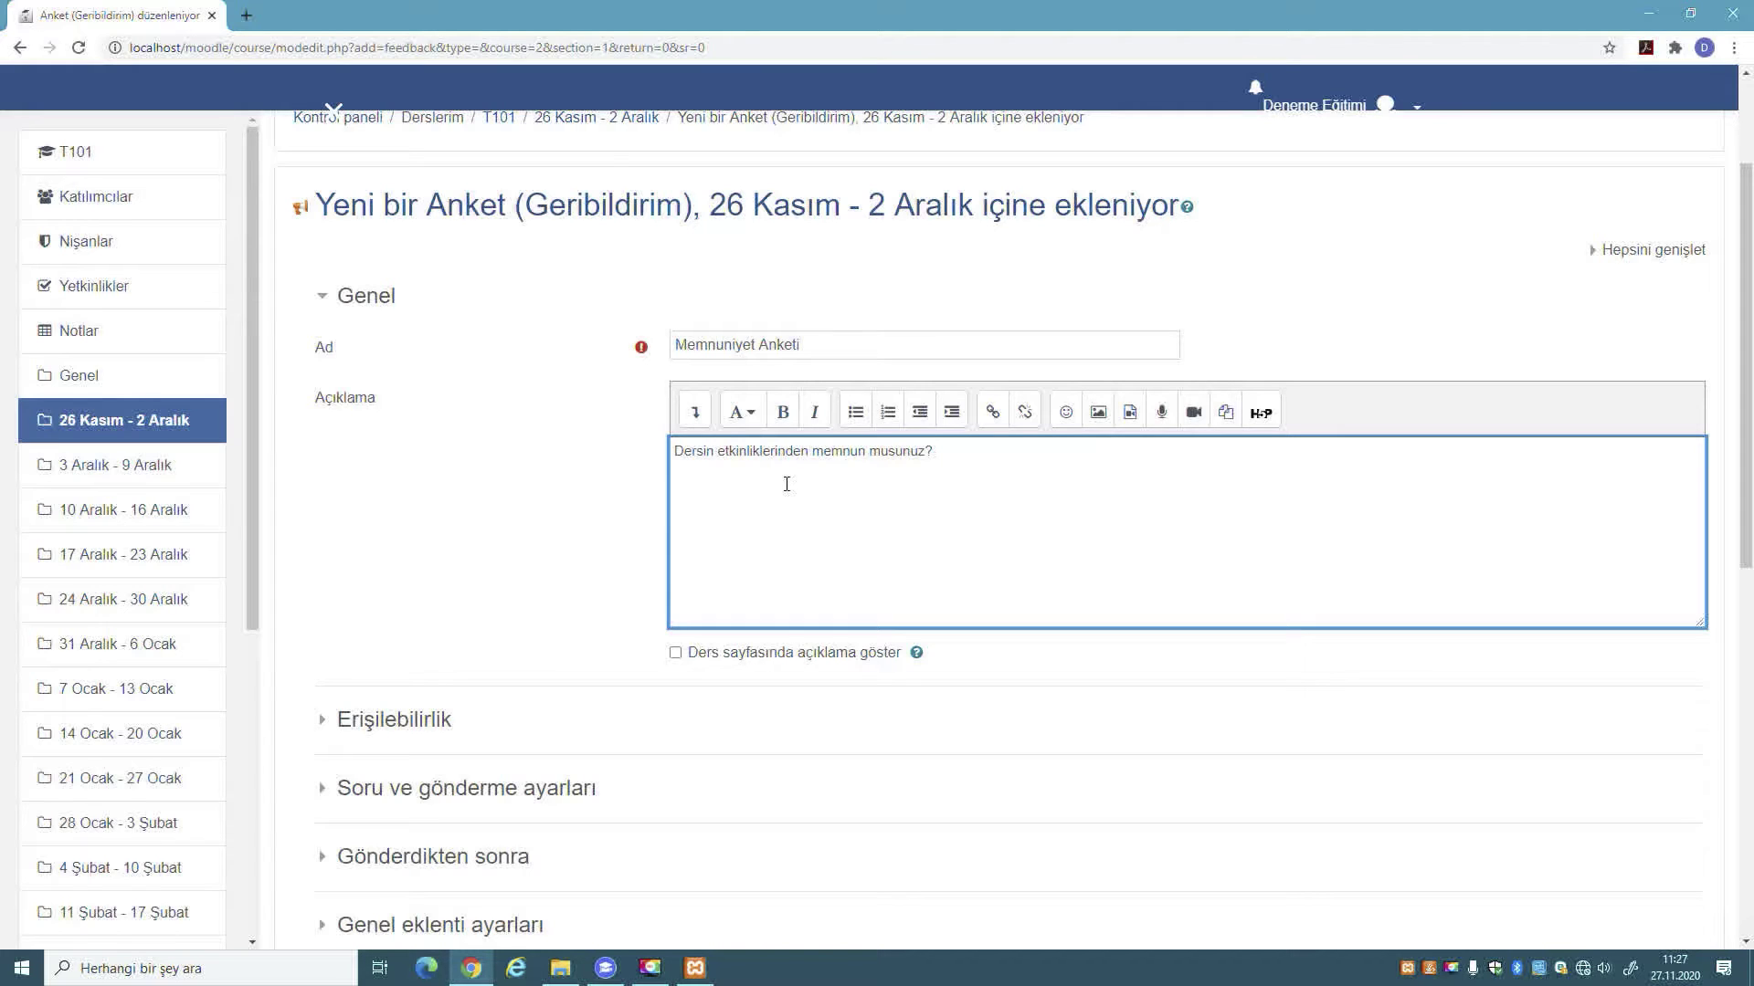
# - Make the whole description text bold and italic
pyautogui.tripleClick(990, 454)
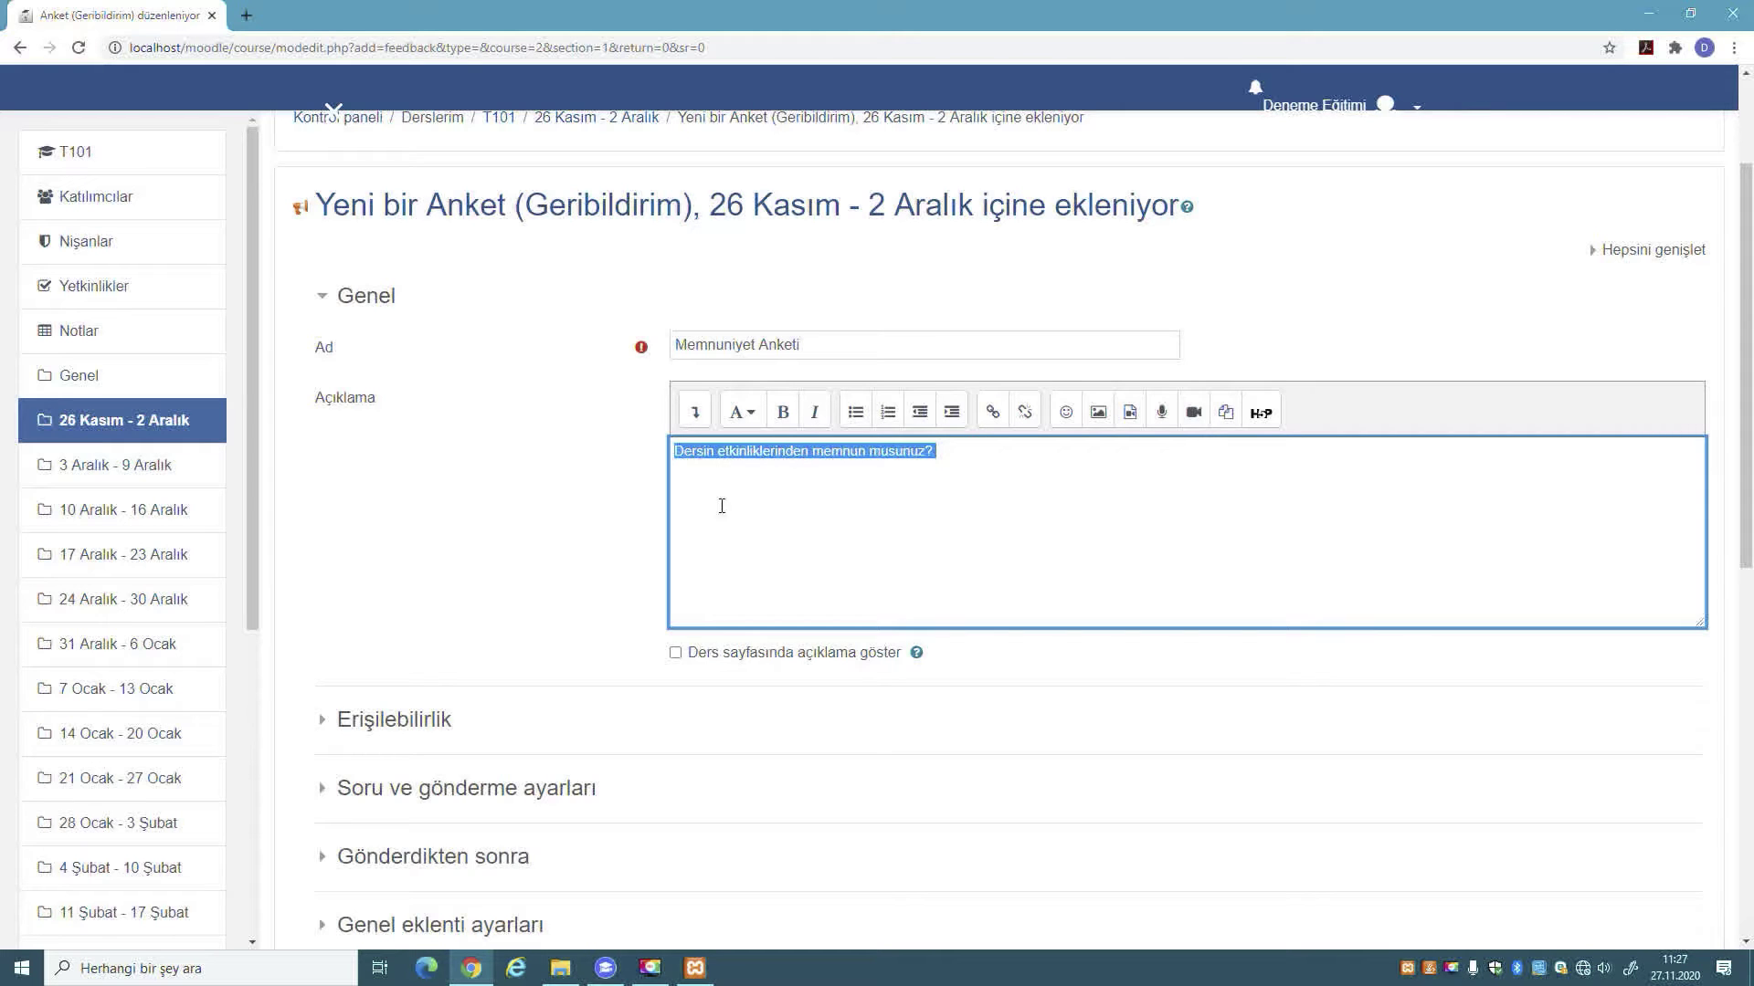
pyautogui.click(784, 413)
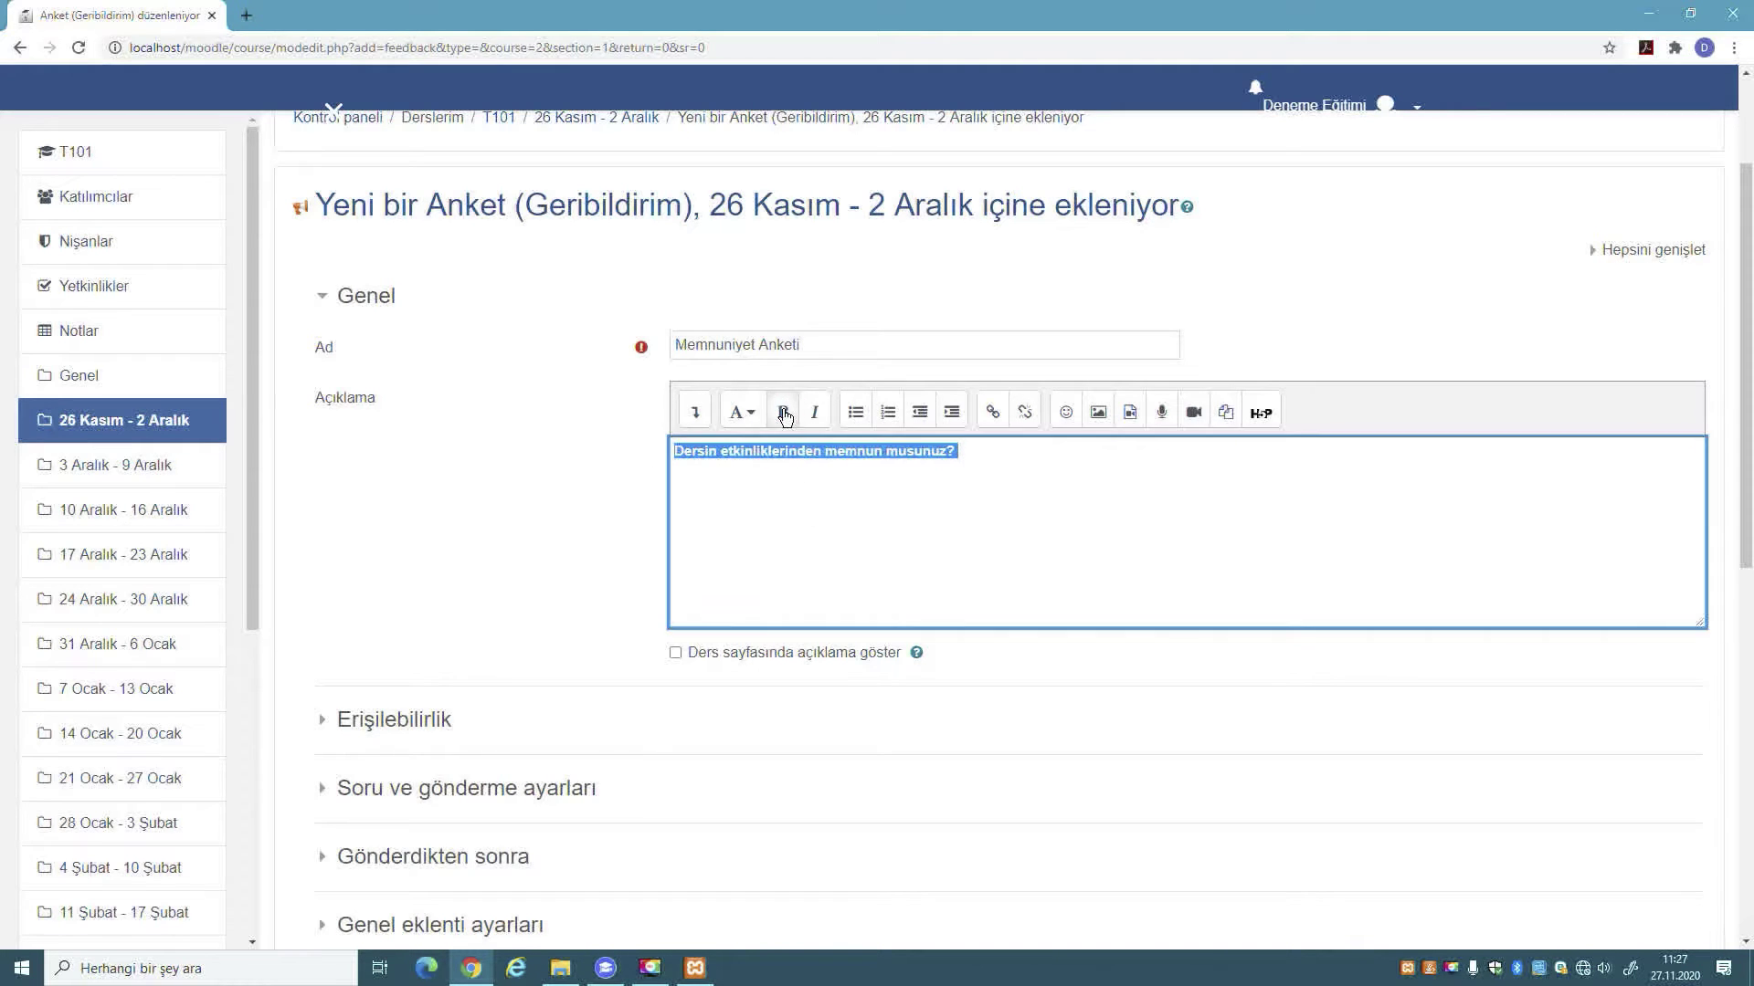
pyautogui.click(813, 411)
pyautogui.click(856, 413)
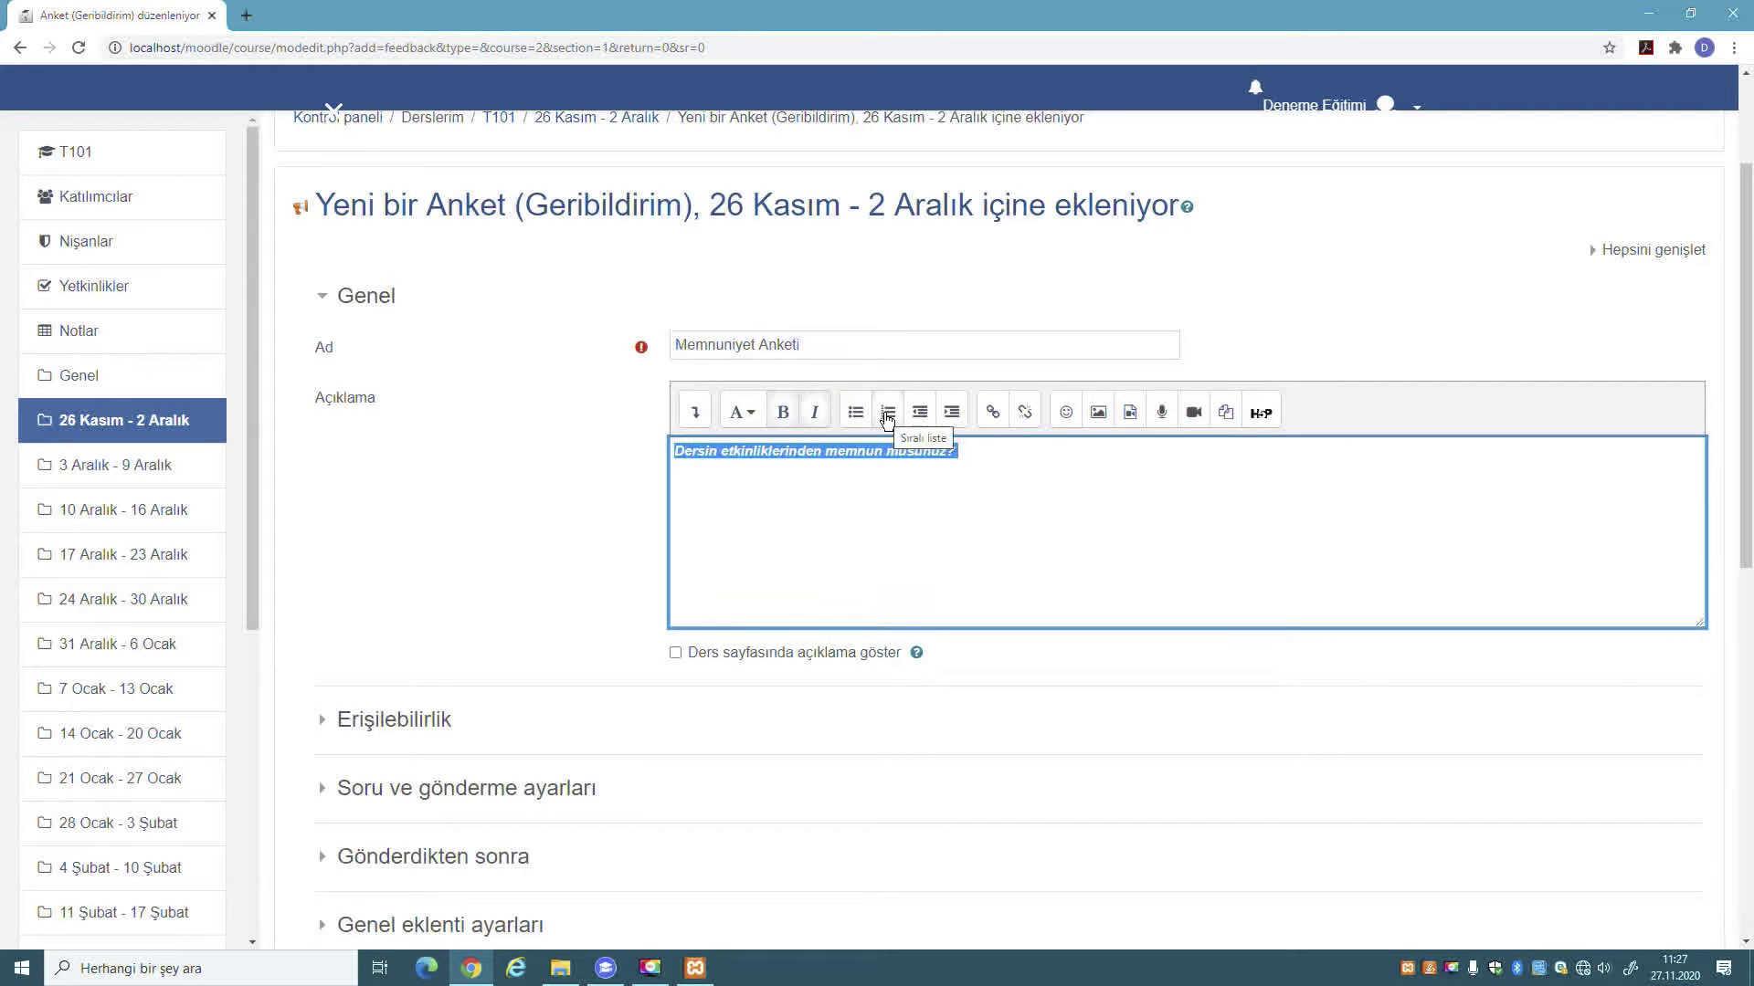
pyautogui.click(887, 413)
pyautogui.click(887, 413)
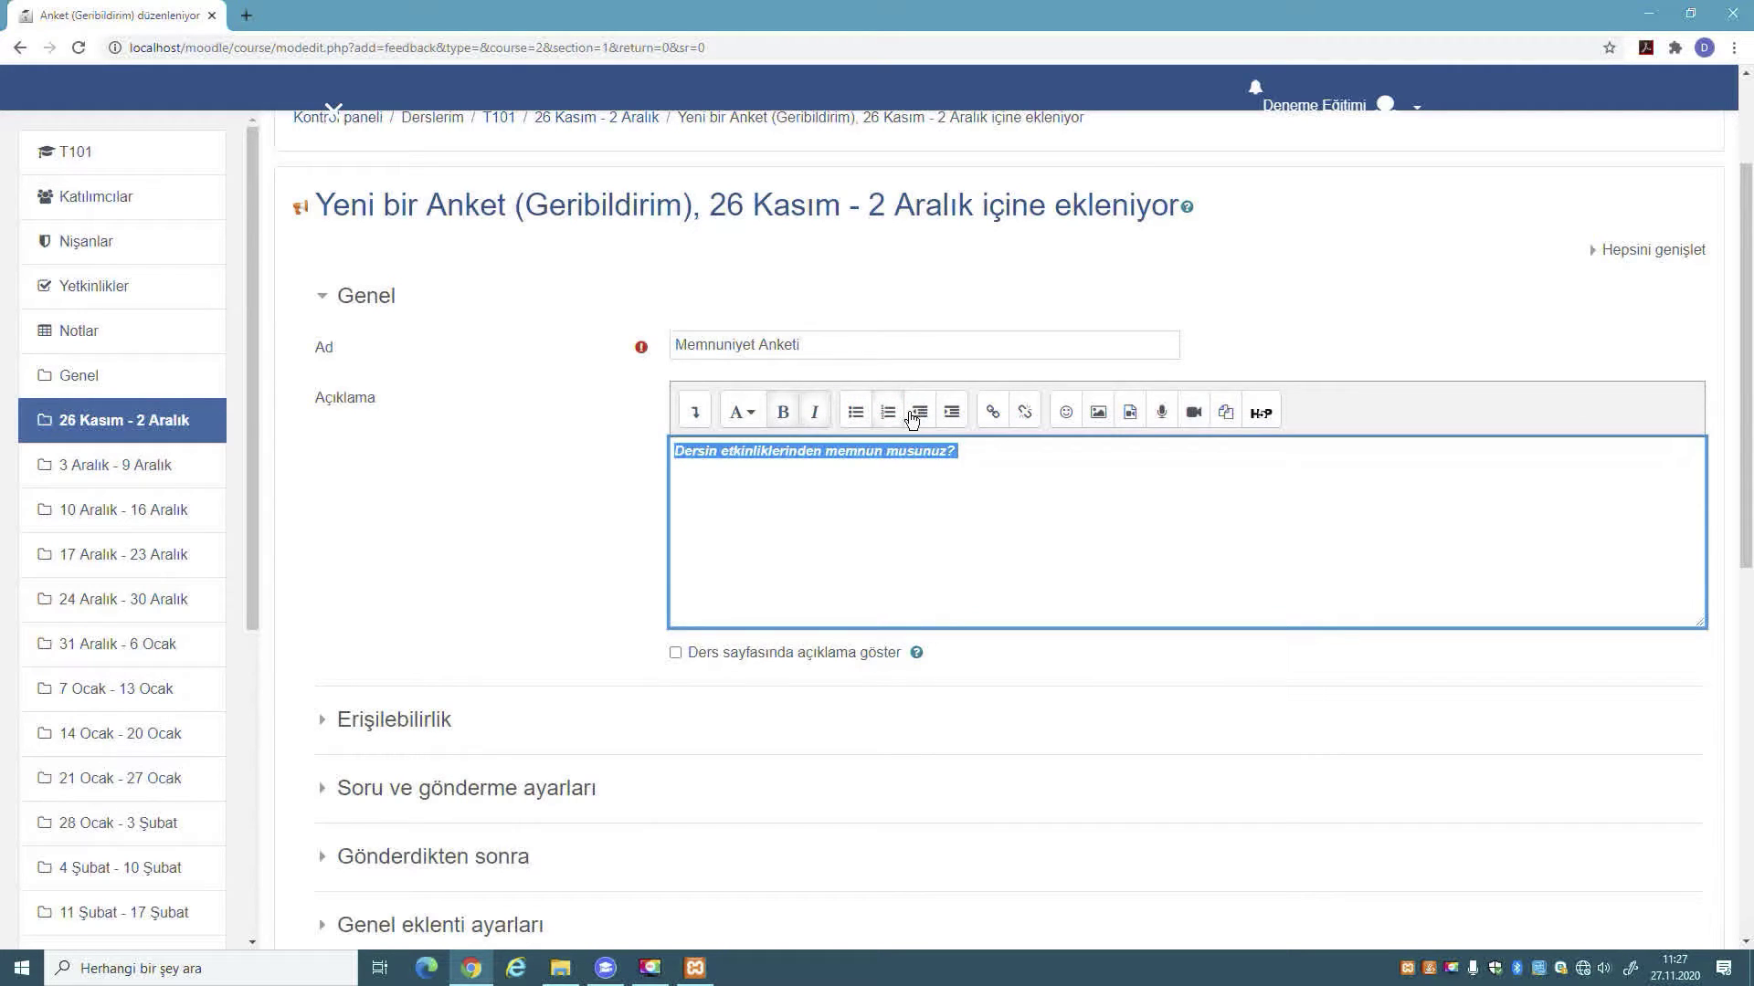
pyautogui.click(915, 413)
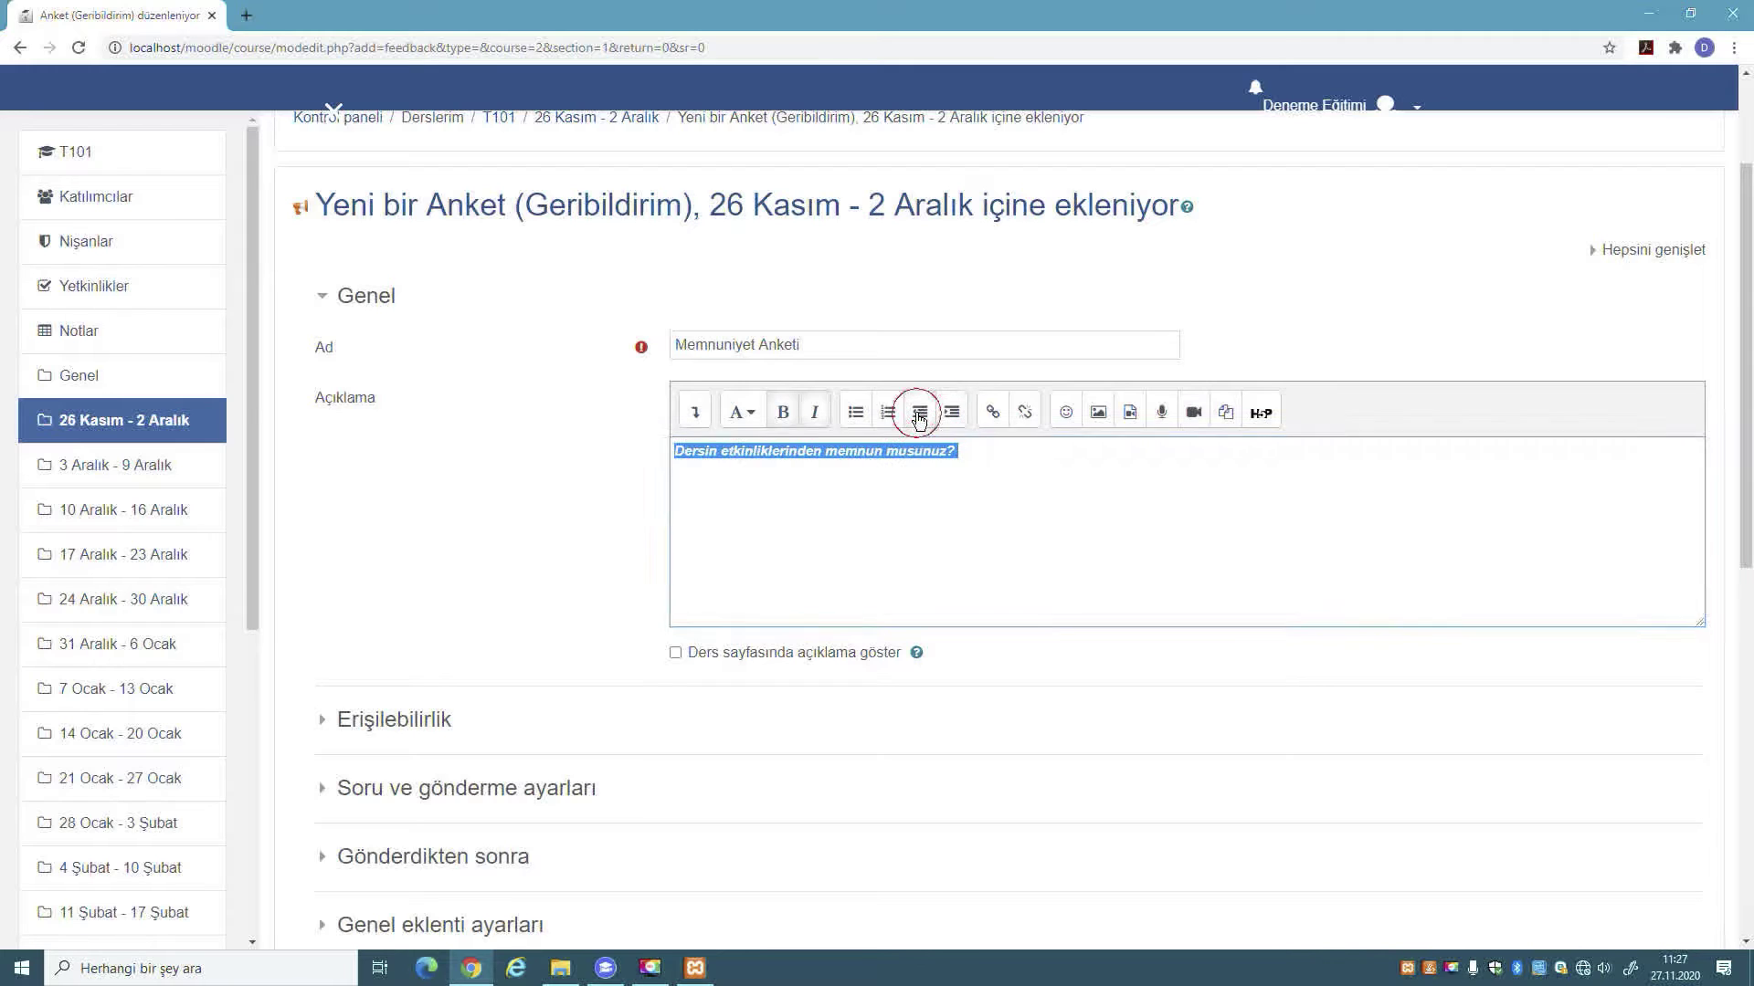
pyautogui.click(903, 539)
# - Examine the link insertion options for the selected description text without adding a link
pyautogui.moveTo(979, 453); pyautogui.dragTo(686, 459)
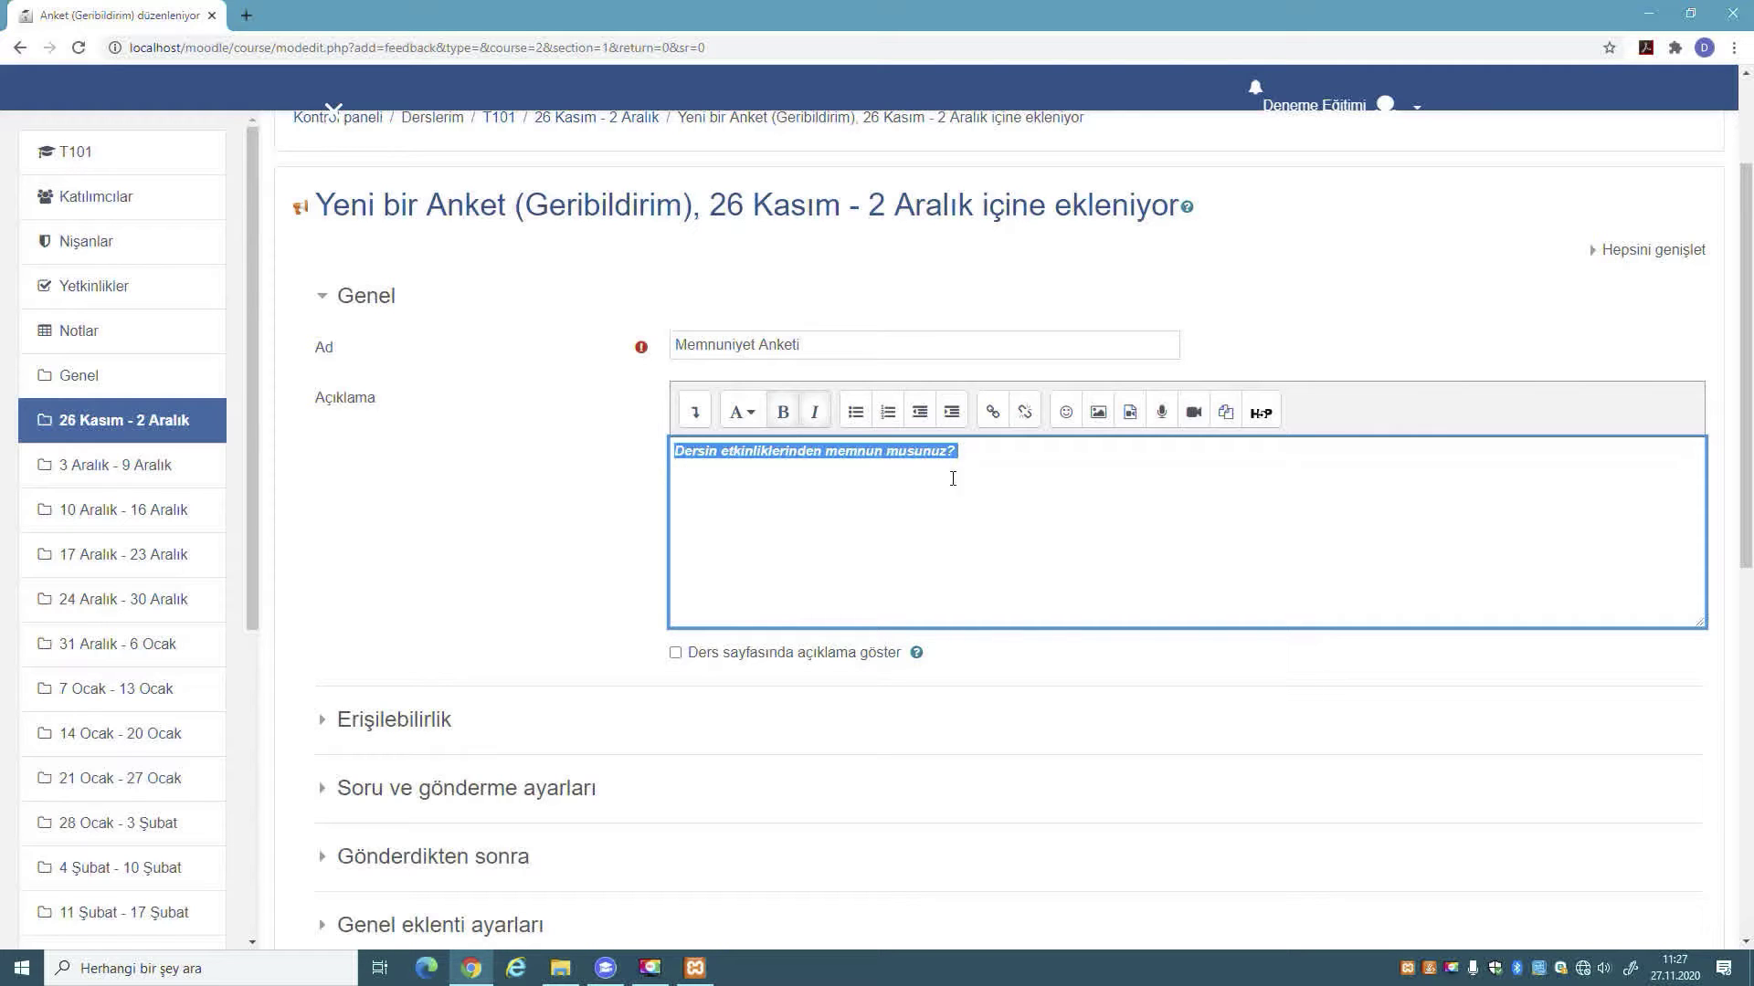
pyautogui.click(993, 413)
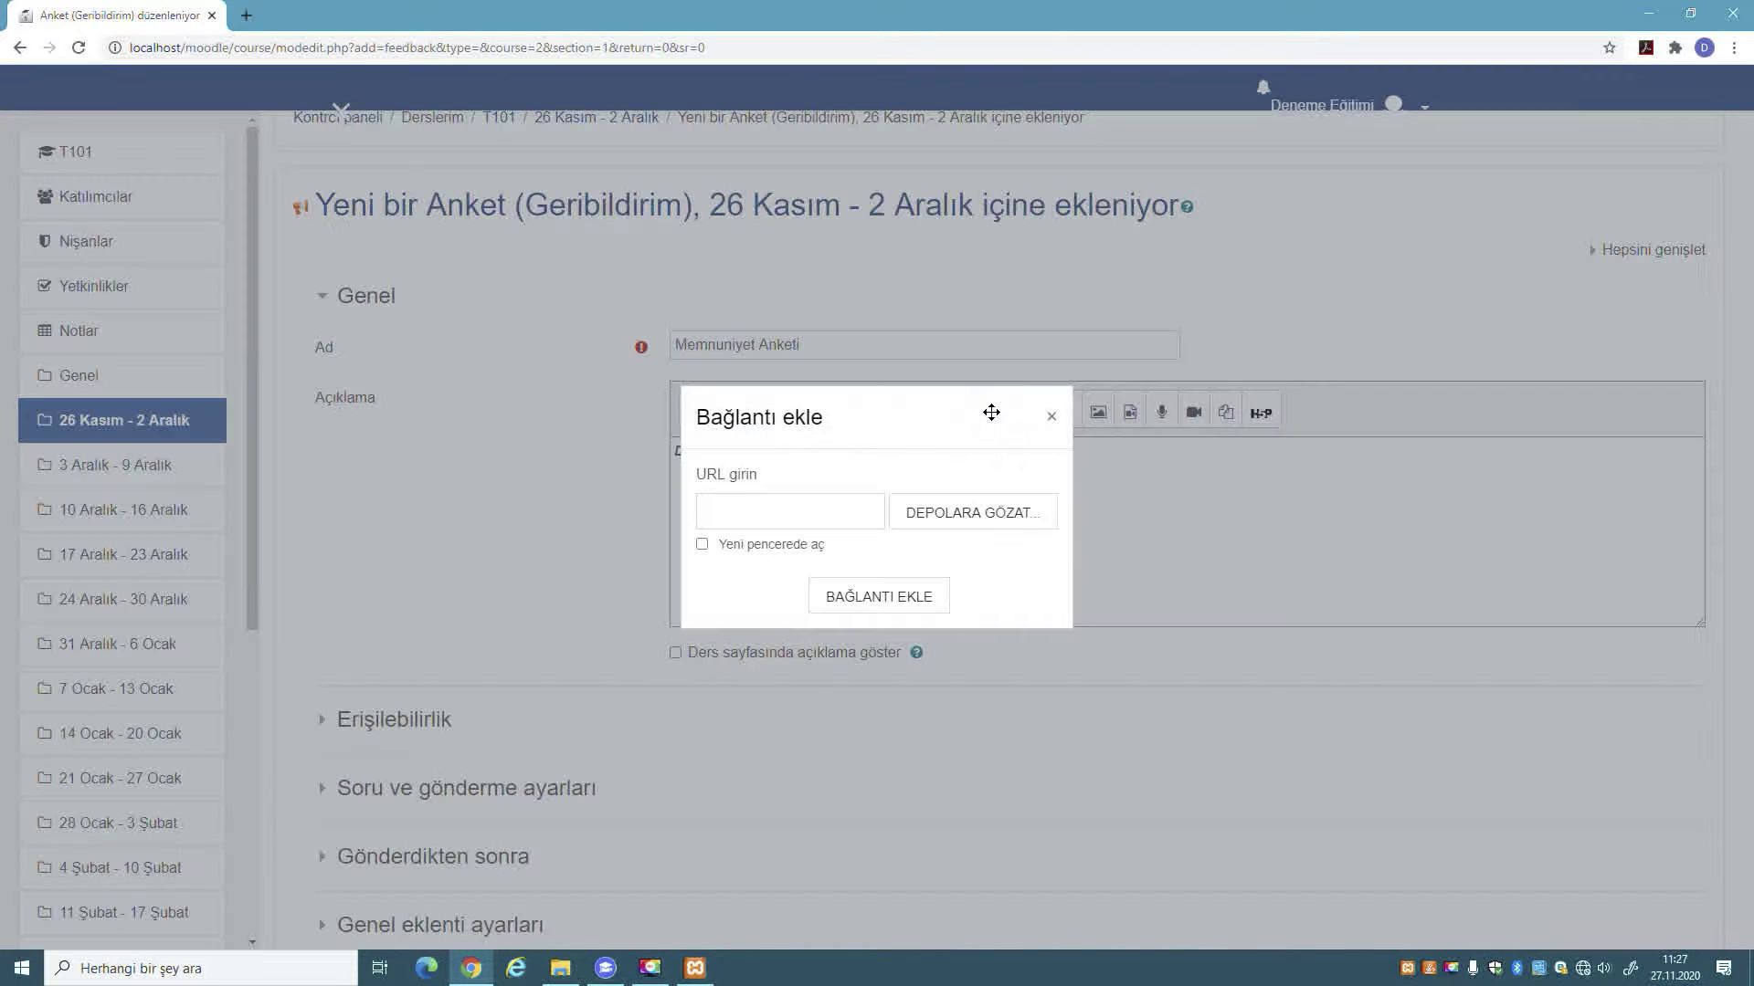
pyautogui.click(821, 514)
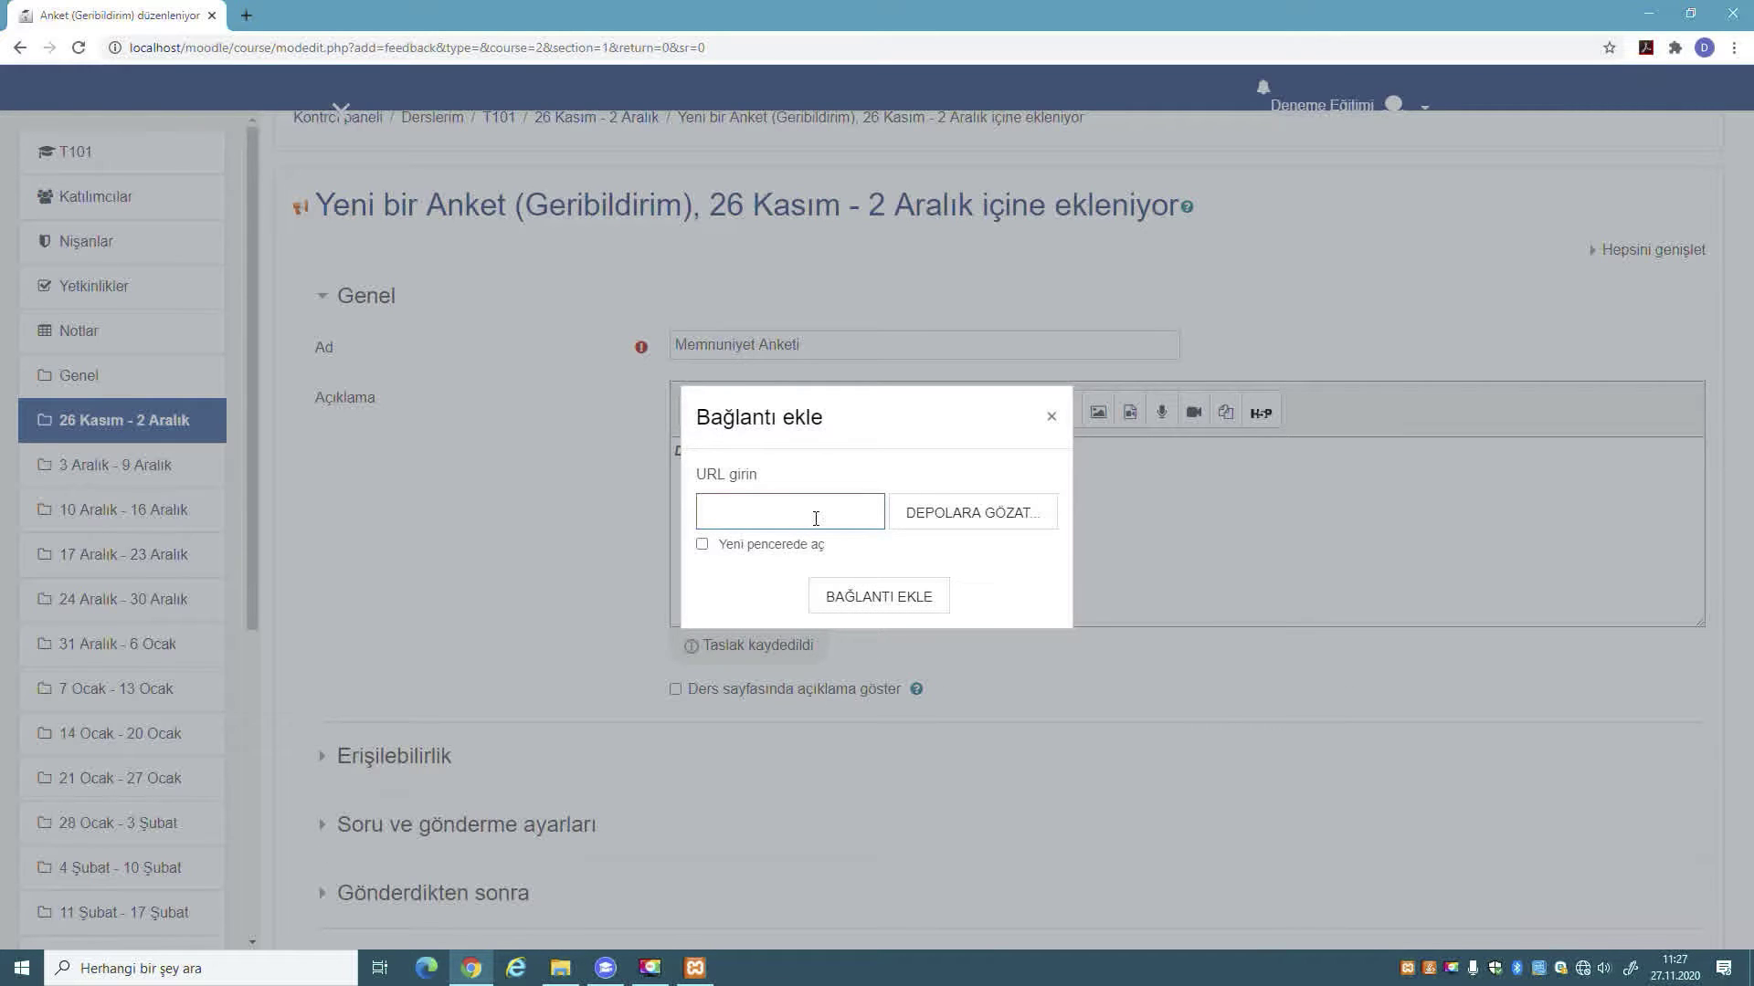
pyautogui.click(1051, 417)
pyautogui.click(974, 562)
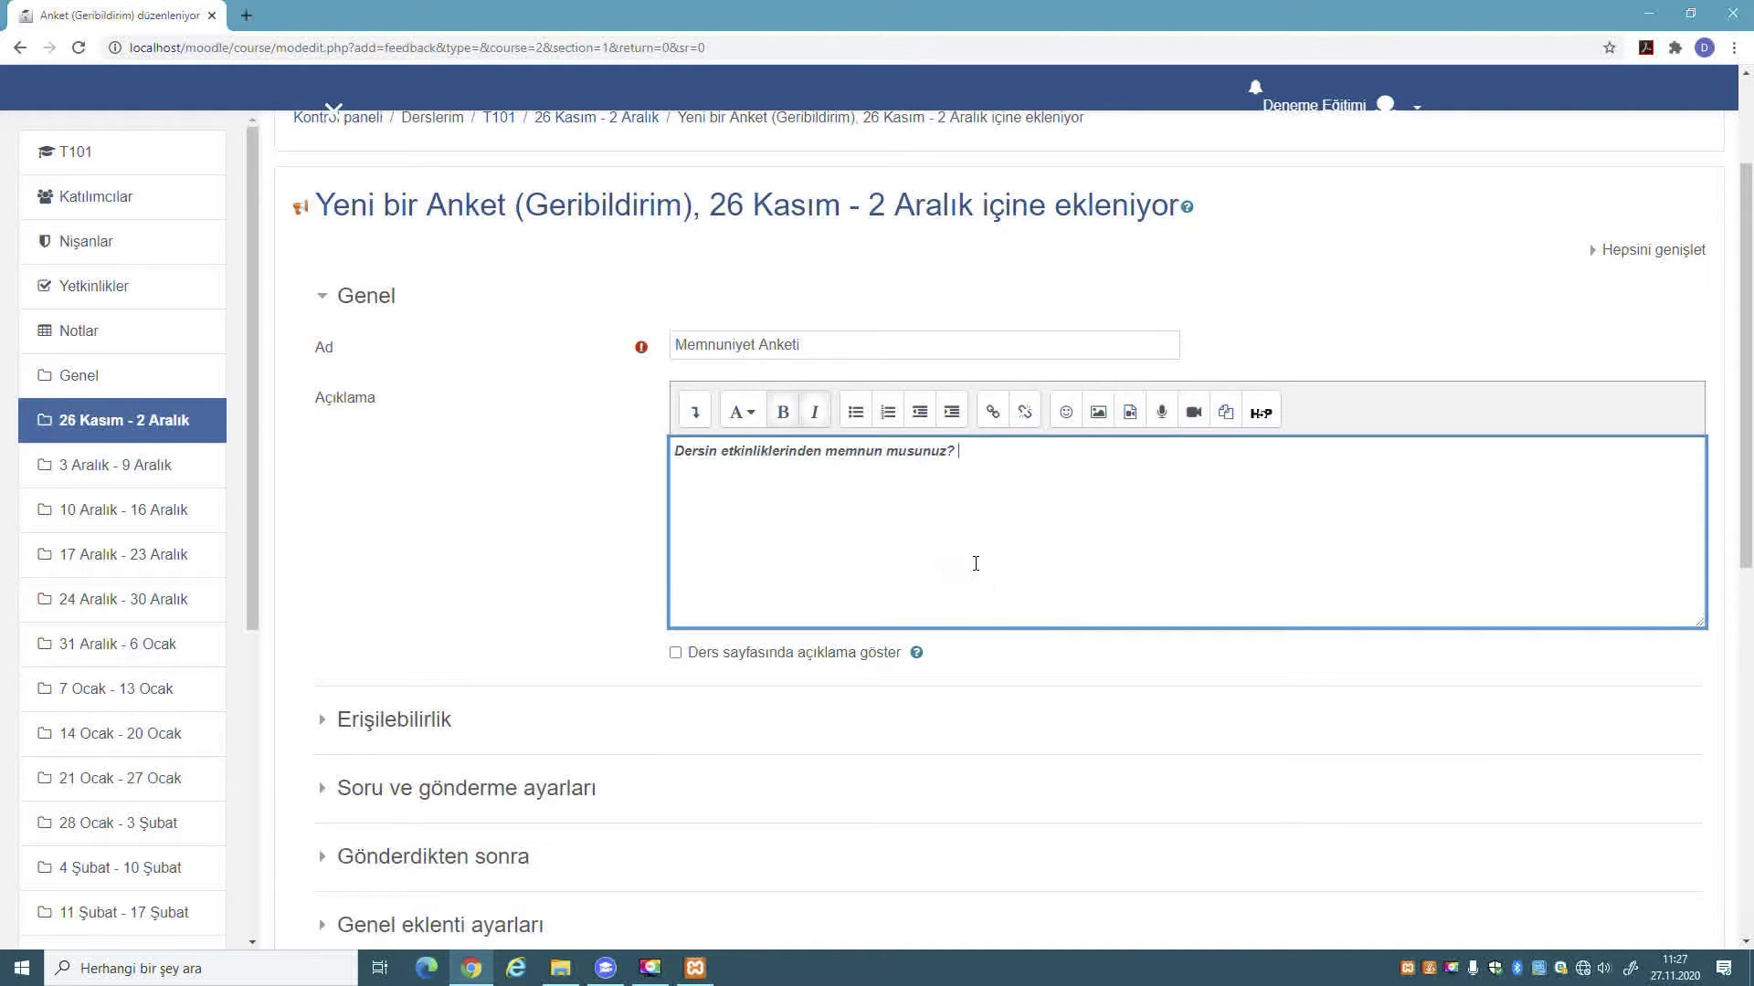
# - Enable Ders sayfasında açıklama göster so the description is displayed on the course page
pyautogui.scroll(-2, 973, 563)
pyautogui.scroll(-1, 766, 464)
pyautogui.scroll(1, 765, 447)
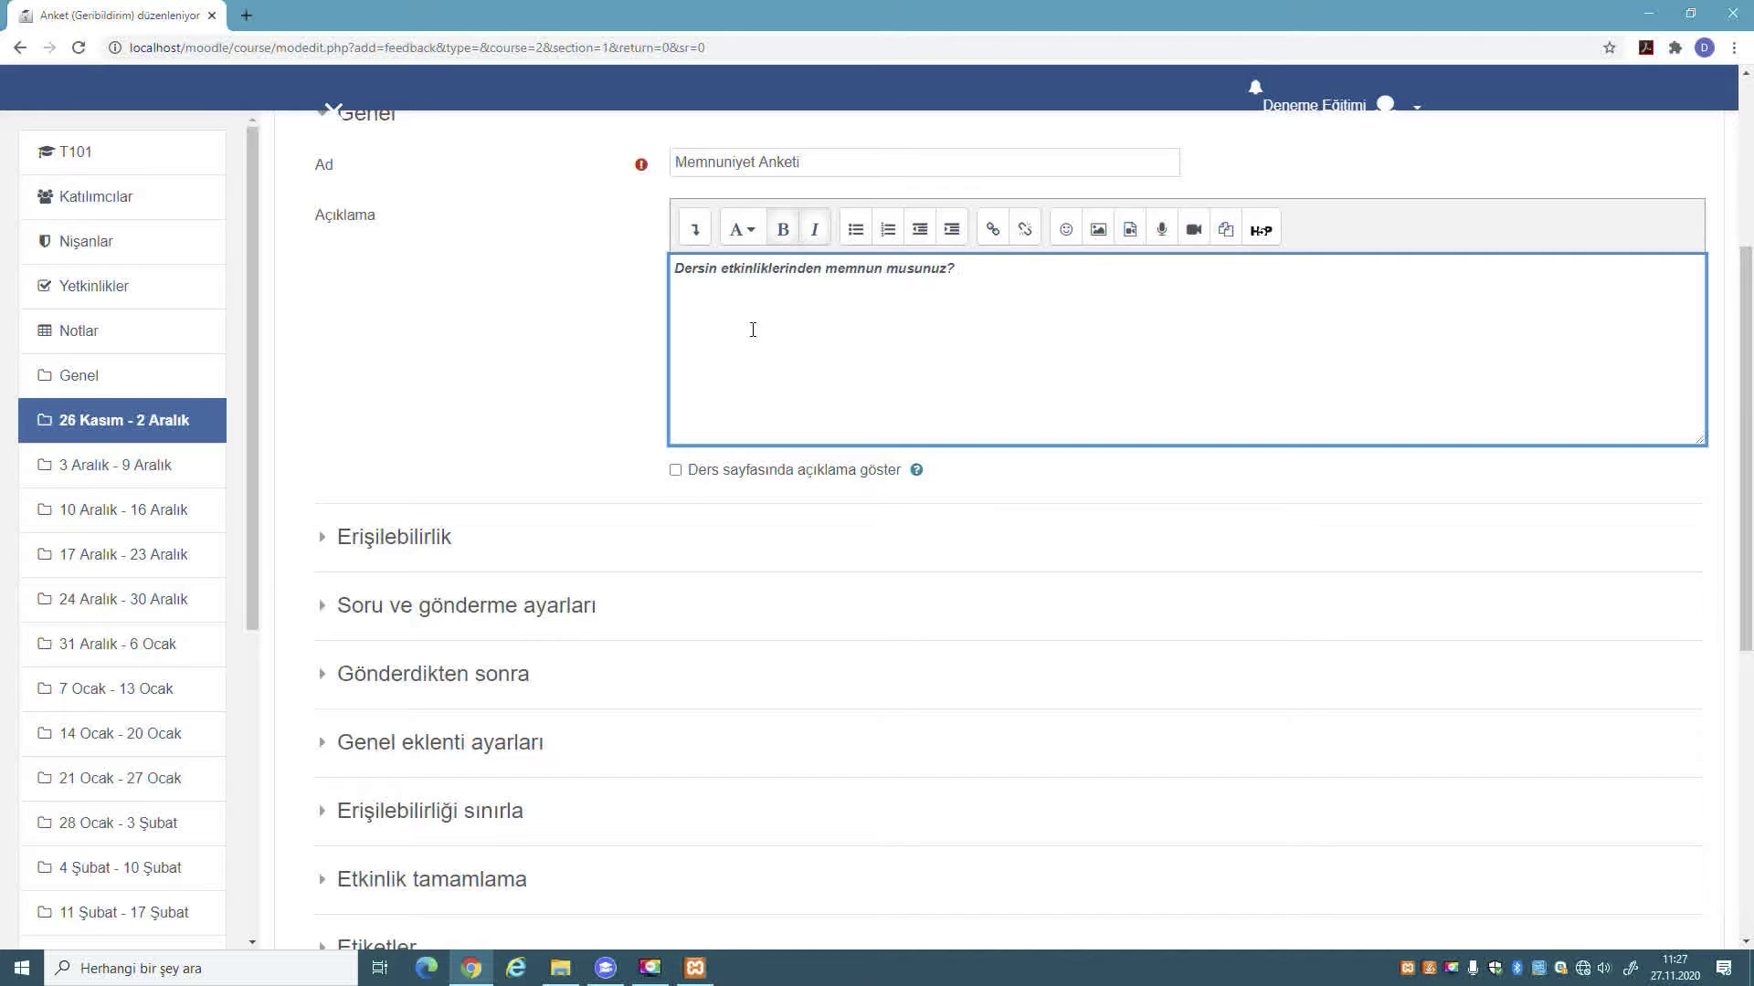
pyautogui.scroll(2, 753, 330)
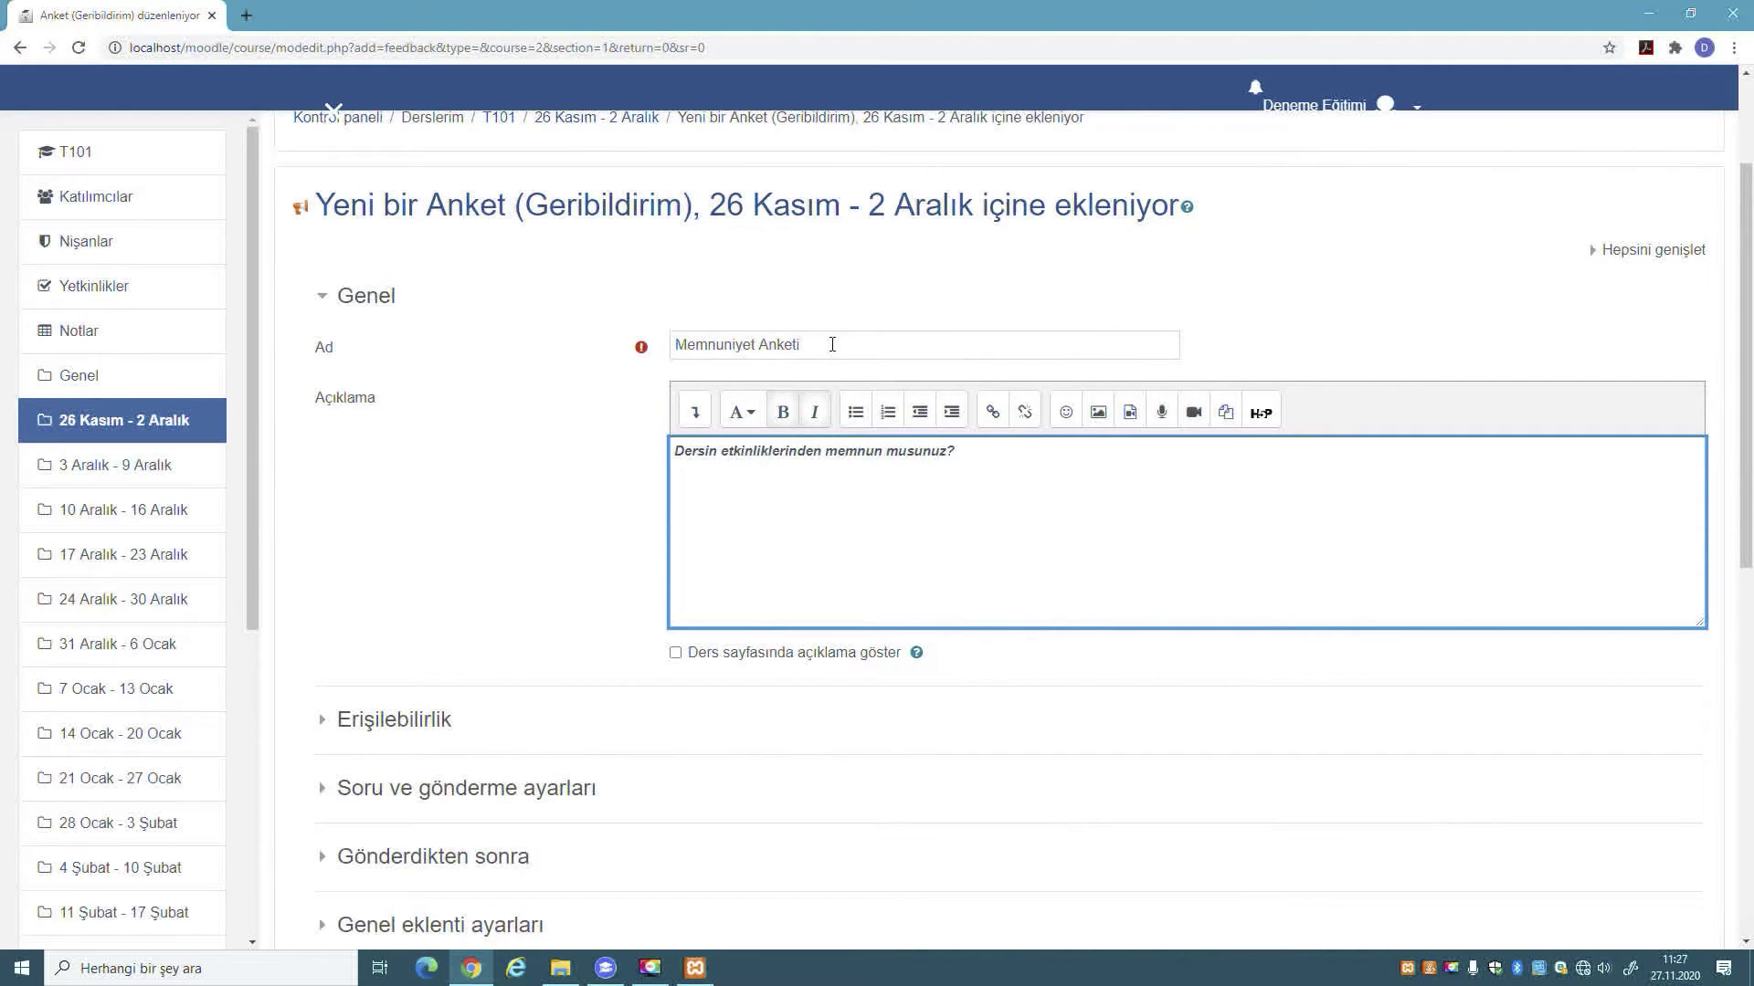
pyautogui.scroll(-2, 861, 587)
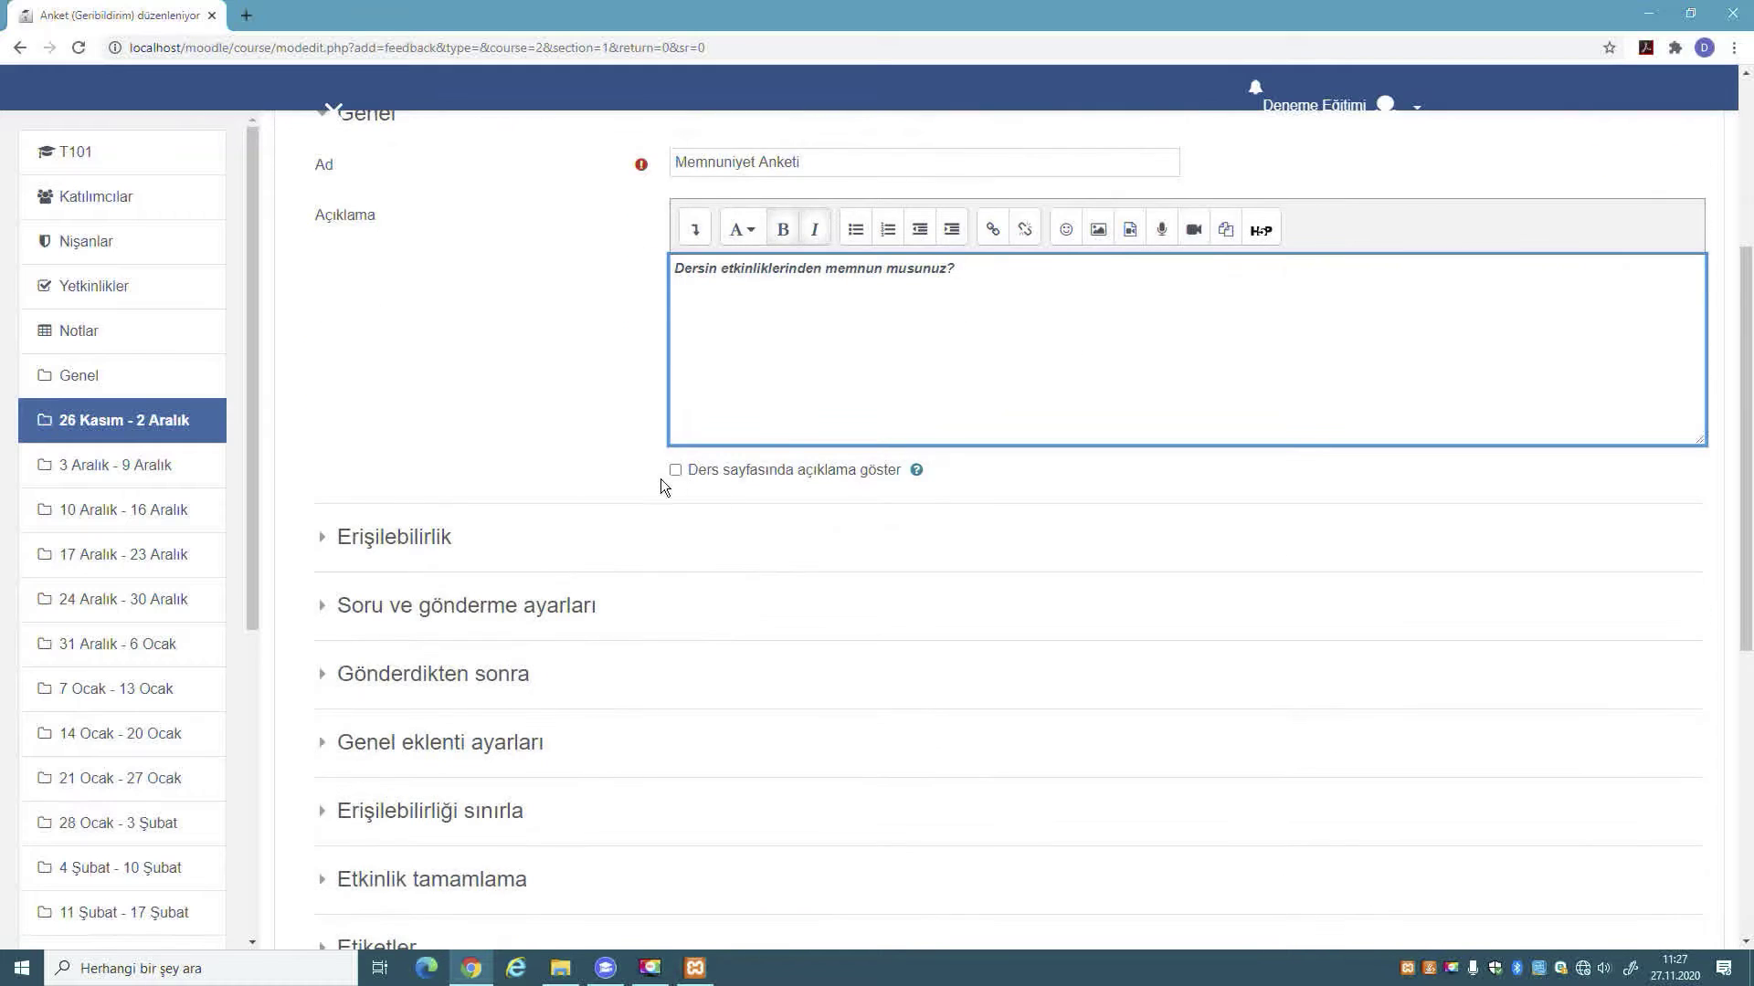
pyautogui.click(675, 471)
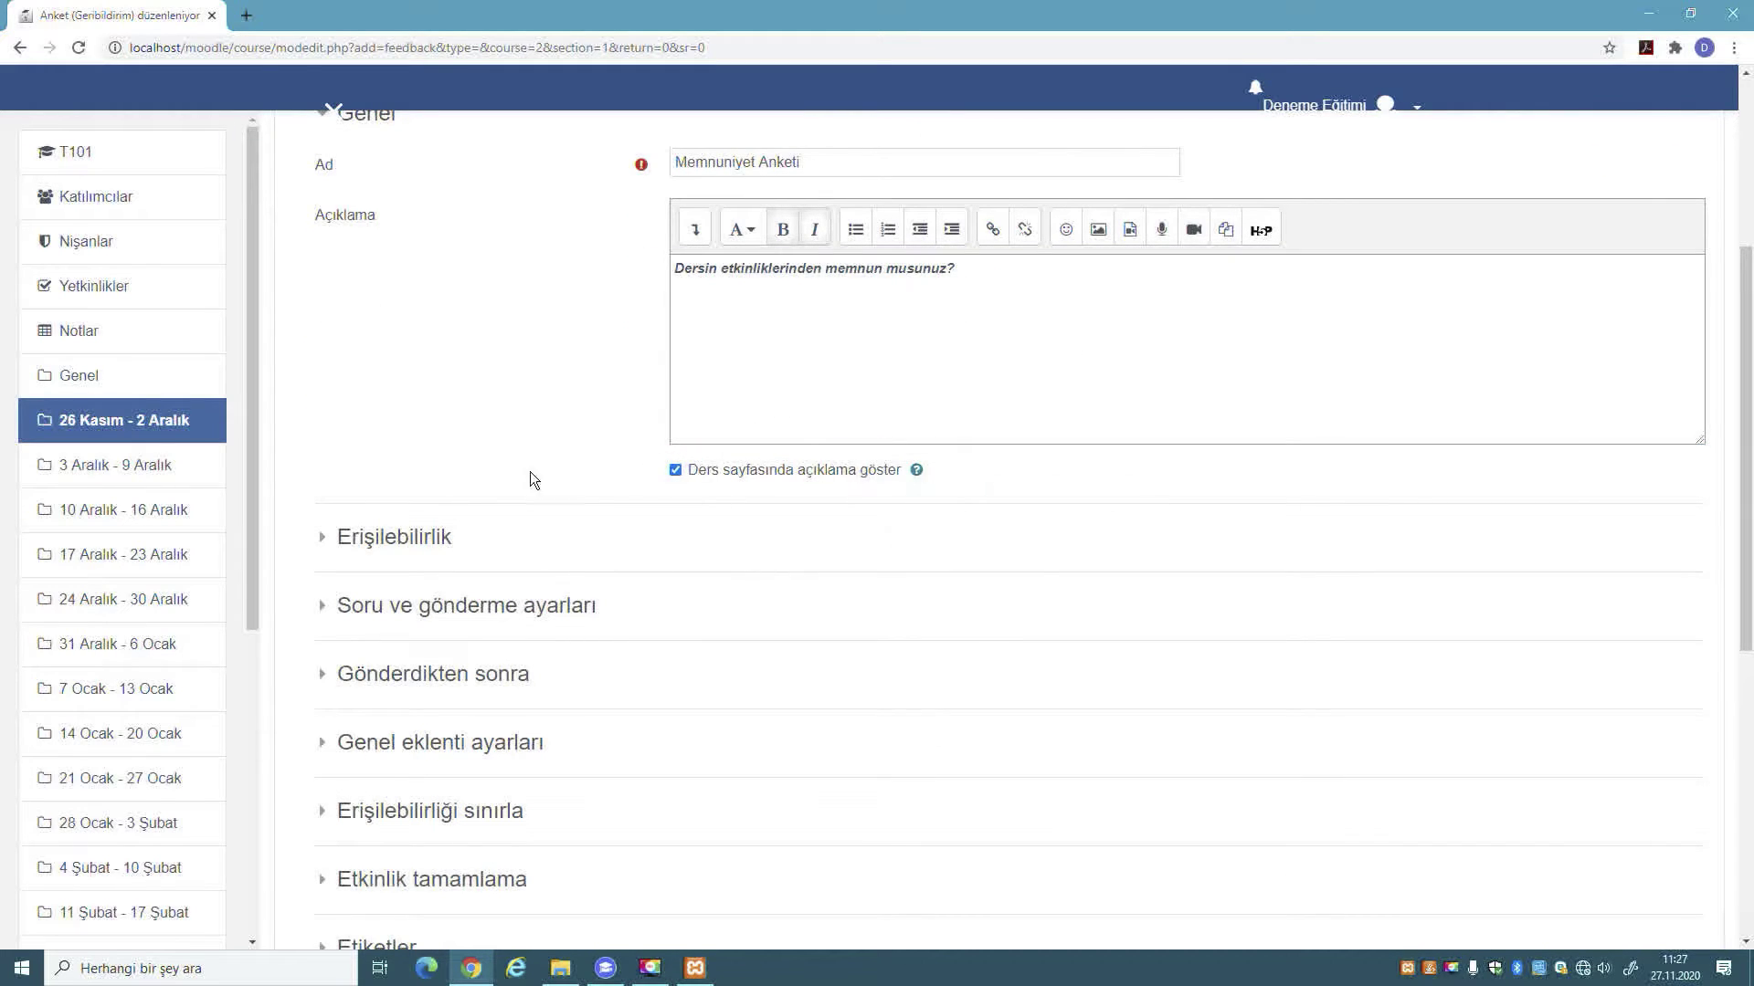
# - In the Erişilebilirlik settings, enable the start date for accepting answers with 27 Kasım 2020, 09:25
pyautogui.click(327, 541)
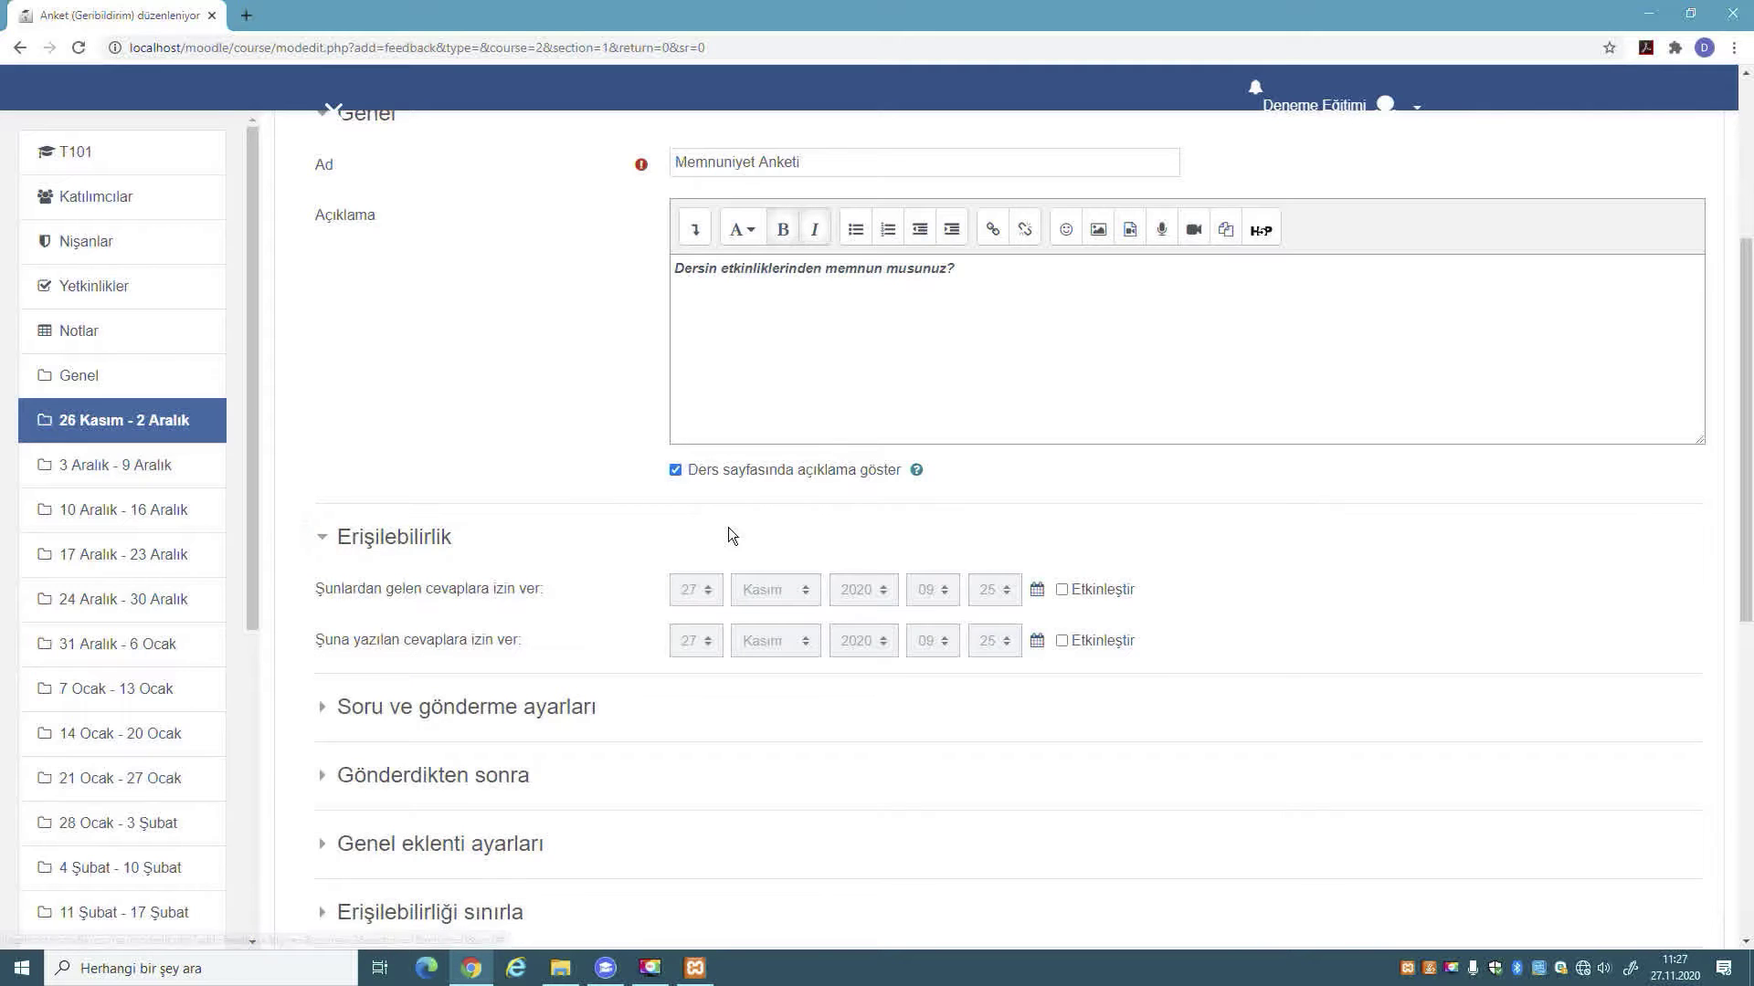
pyautogui.scroll(-2, 729, 535)
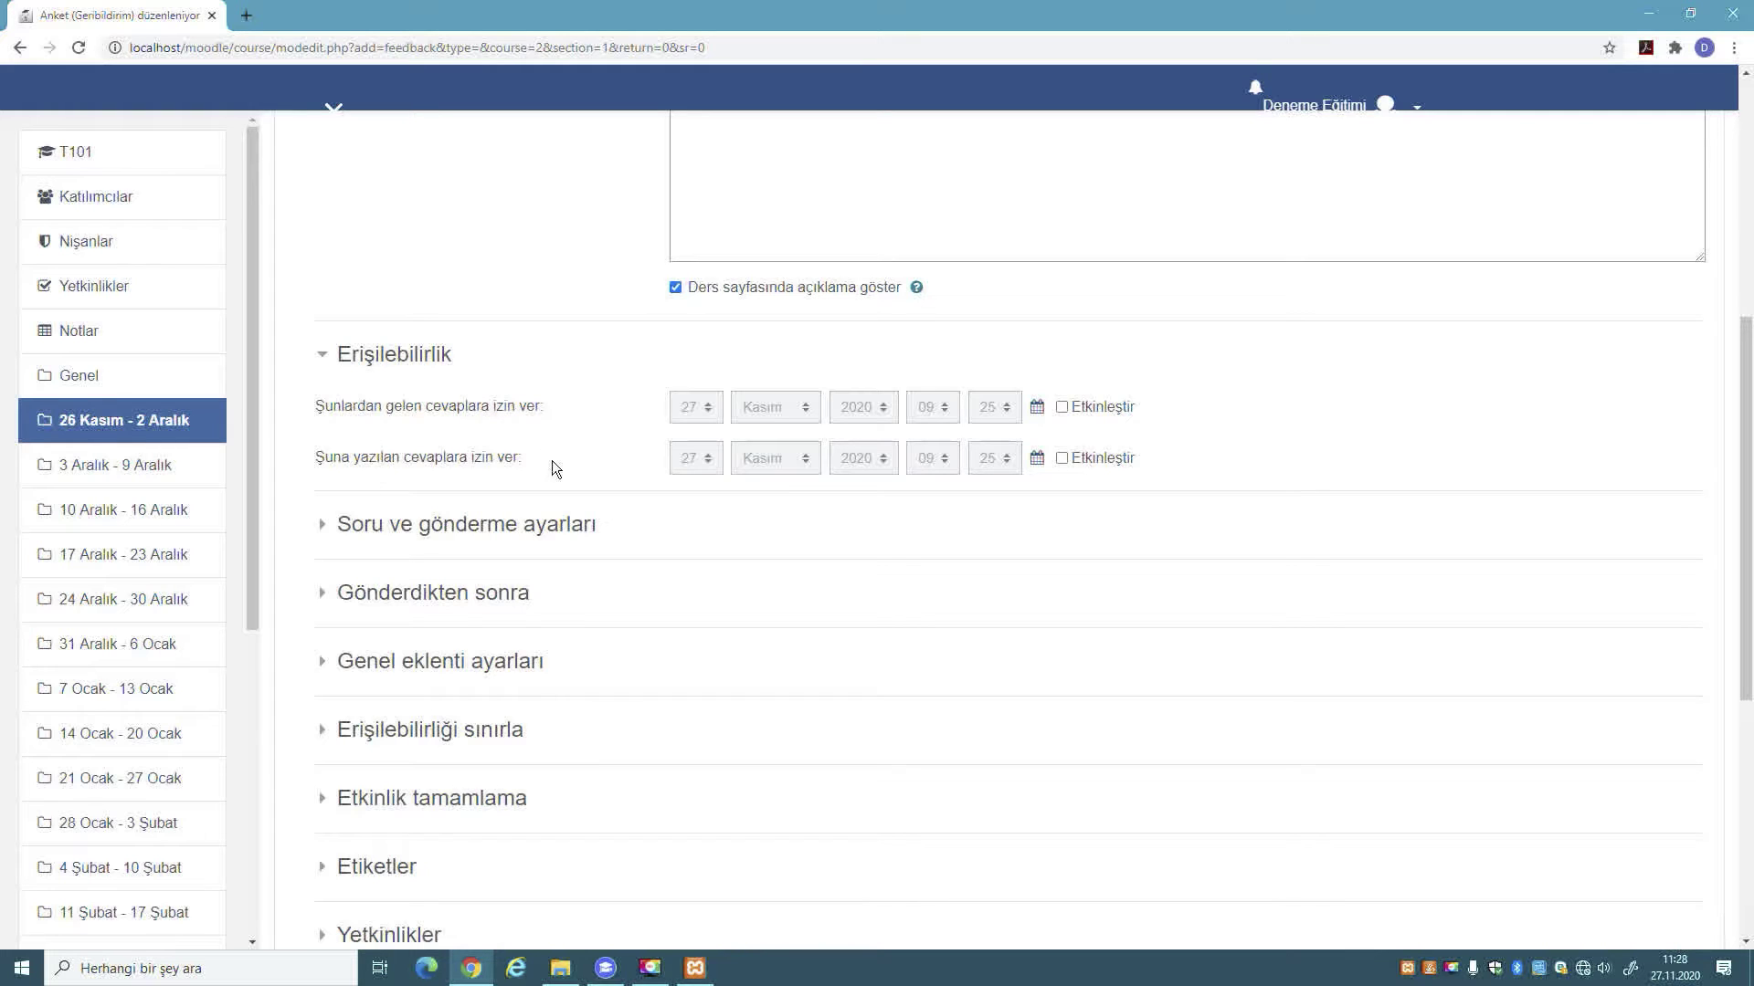
pyautogui.click(1062, 409)
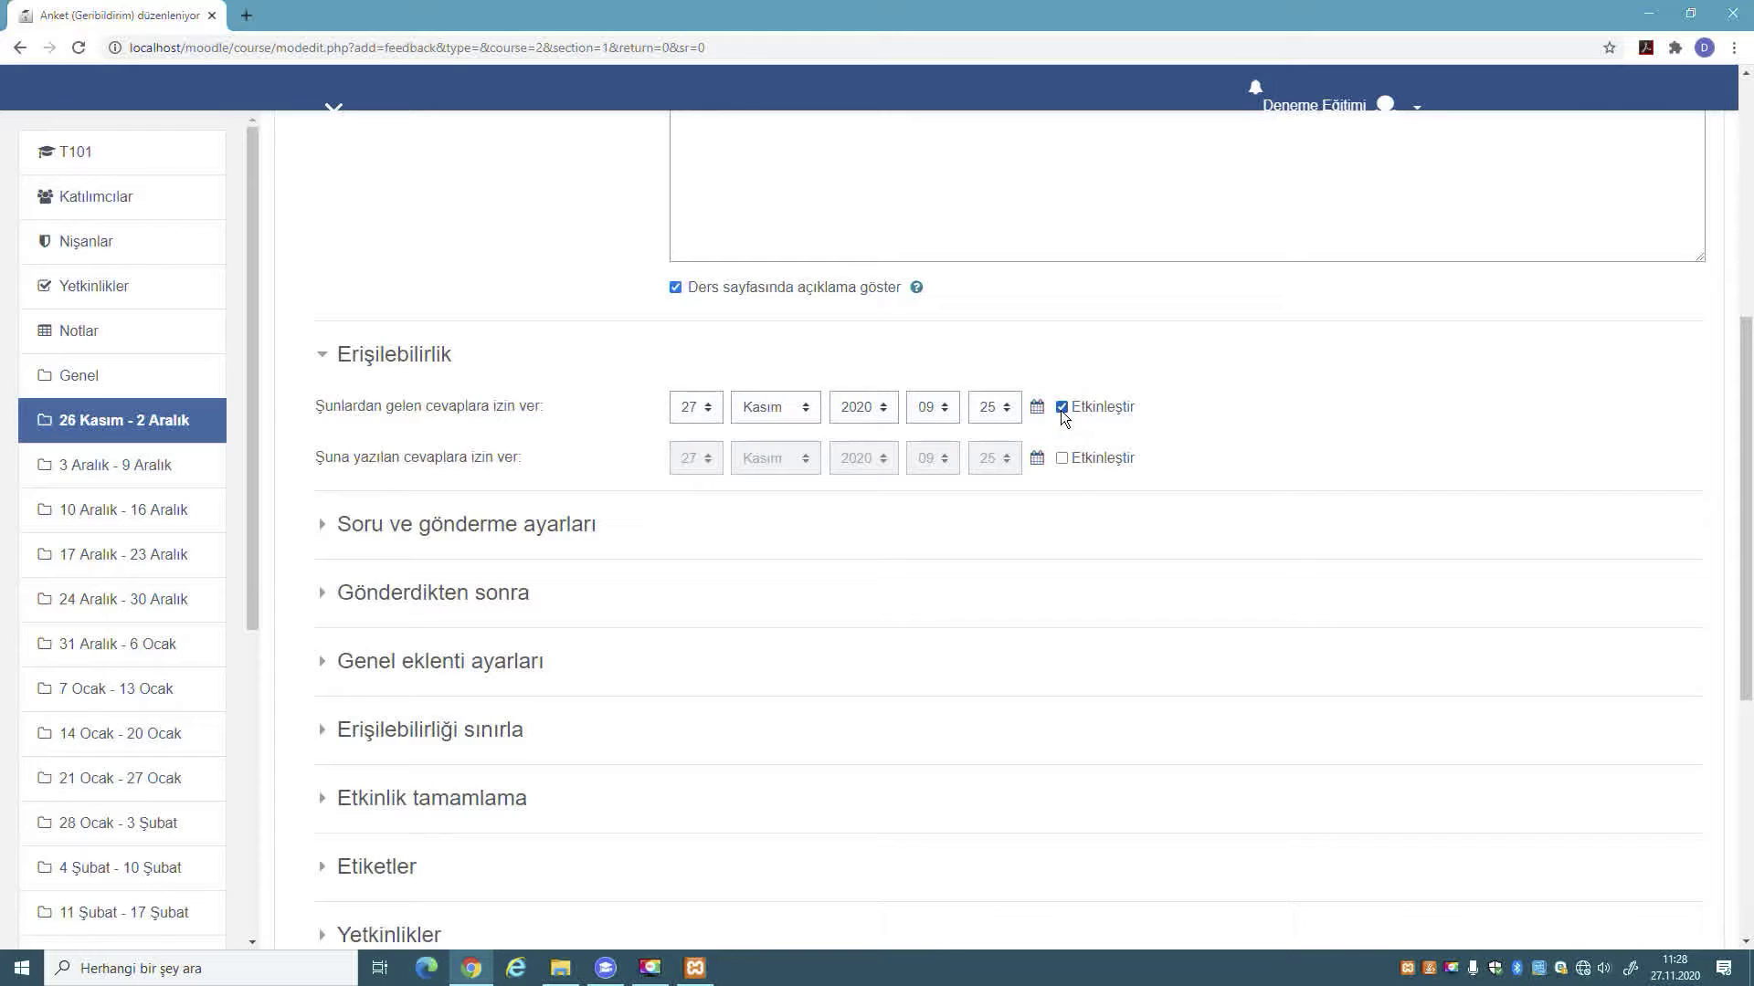
pyautogui.click(710, 407)
pyautogui.click(737, 544)
pyautogui.scroll(-3, 703, 339)
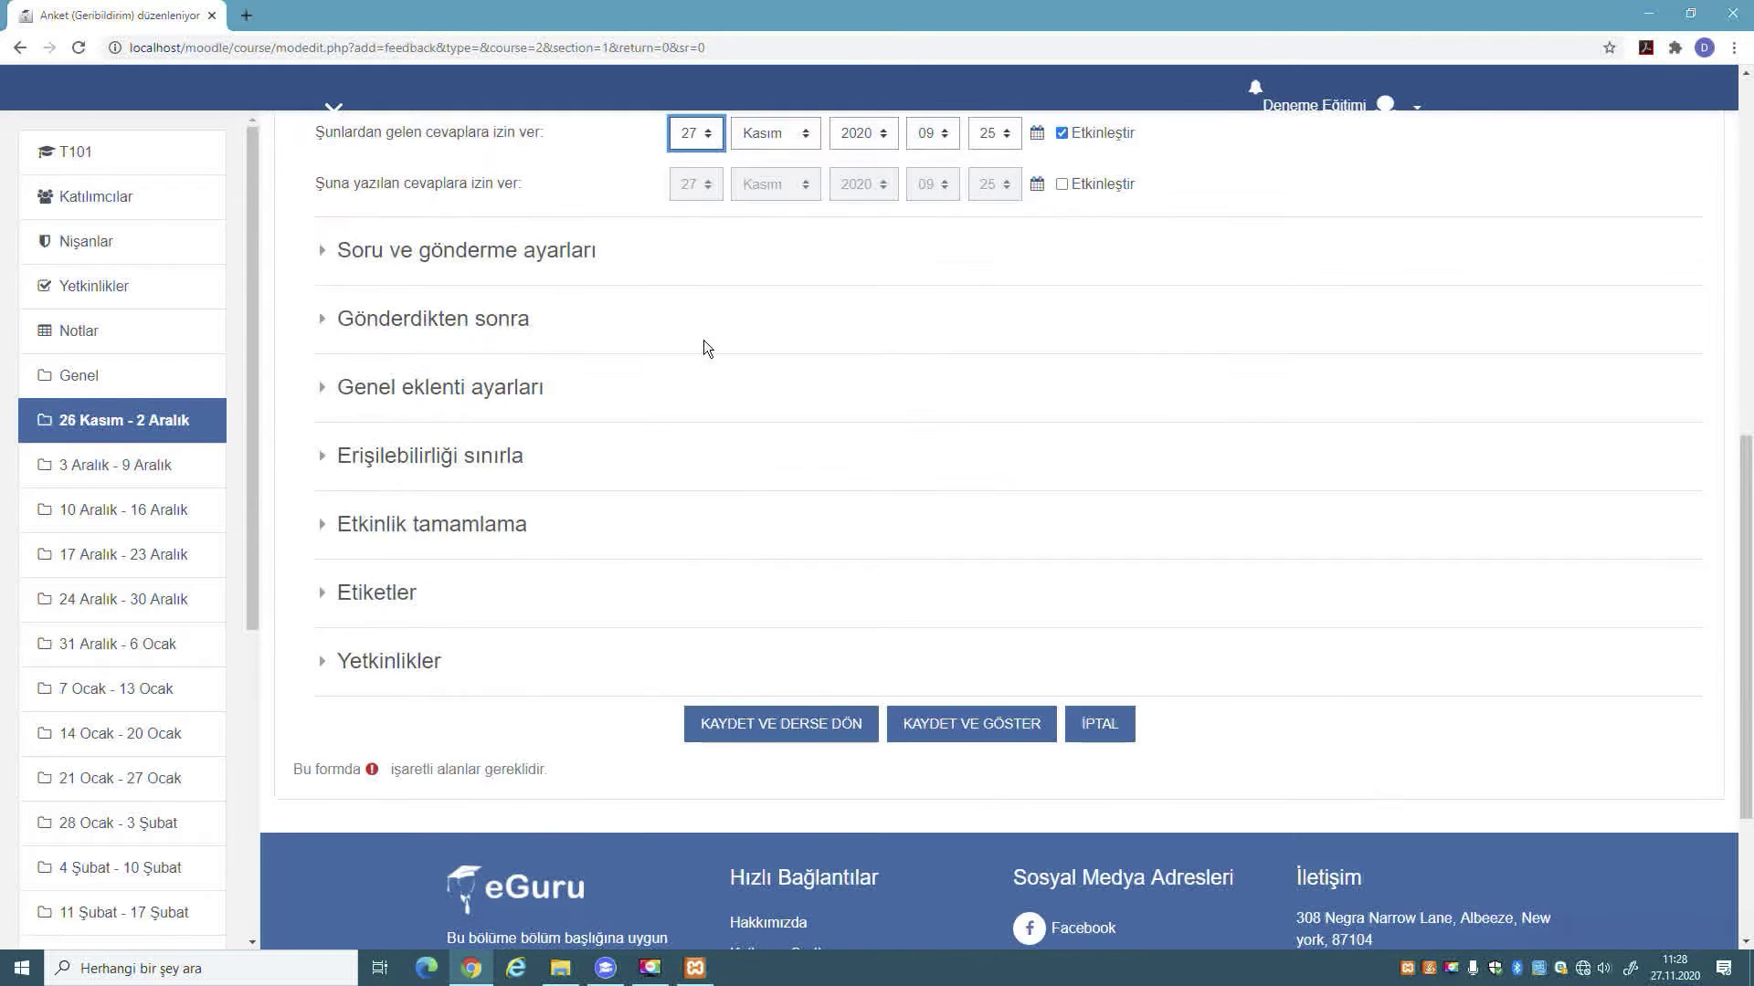
pyautogui.scroll(4, 704, 347)
pyautogui.click(707, 499)
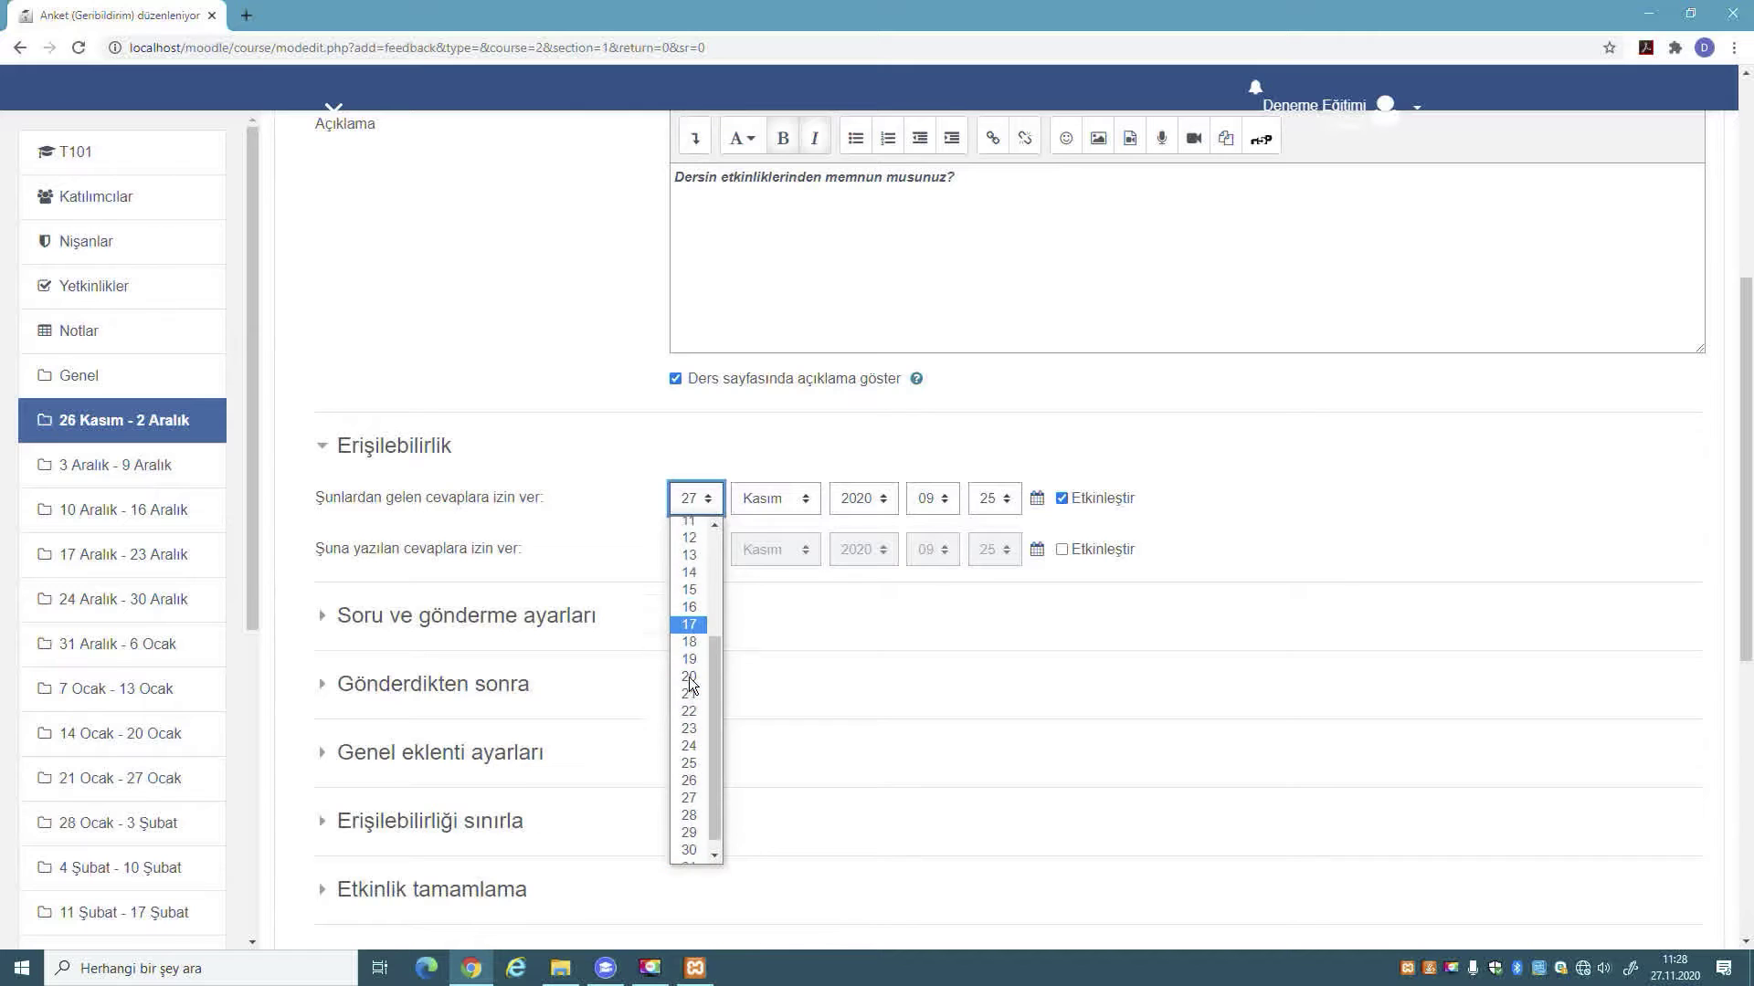
pyautogui.click(694, 784)
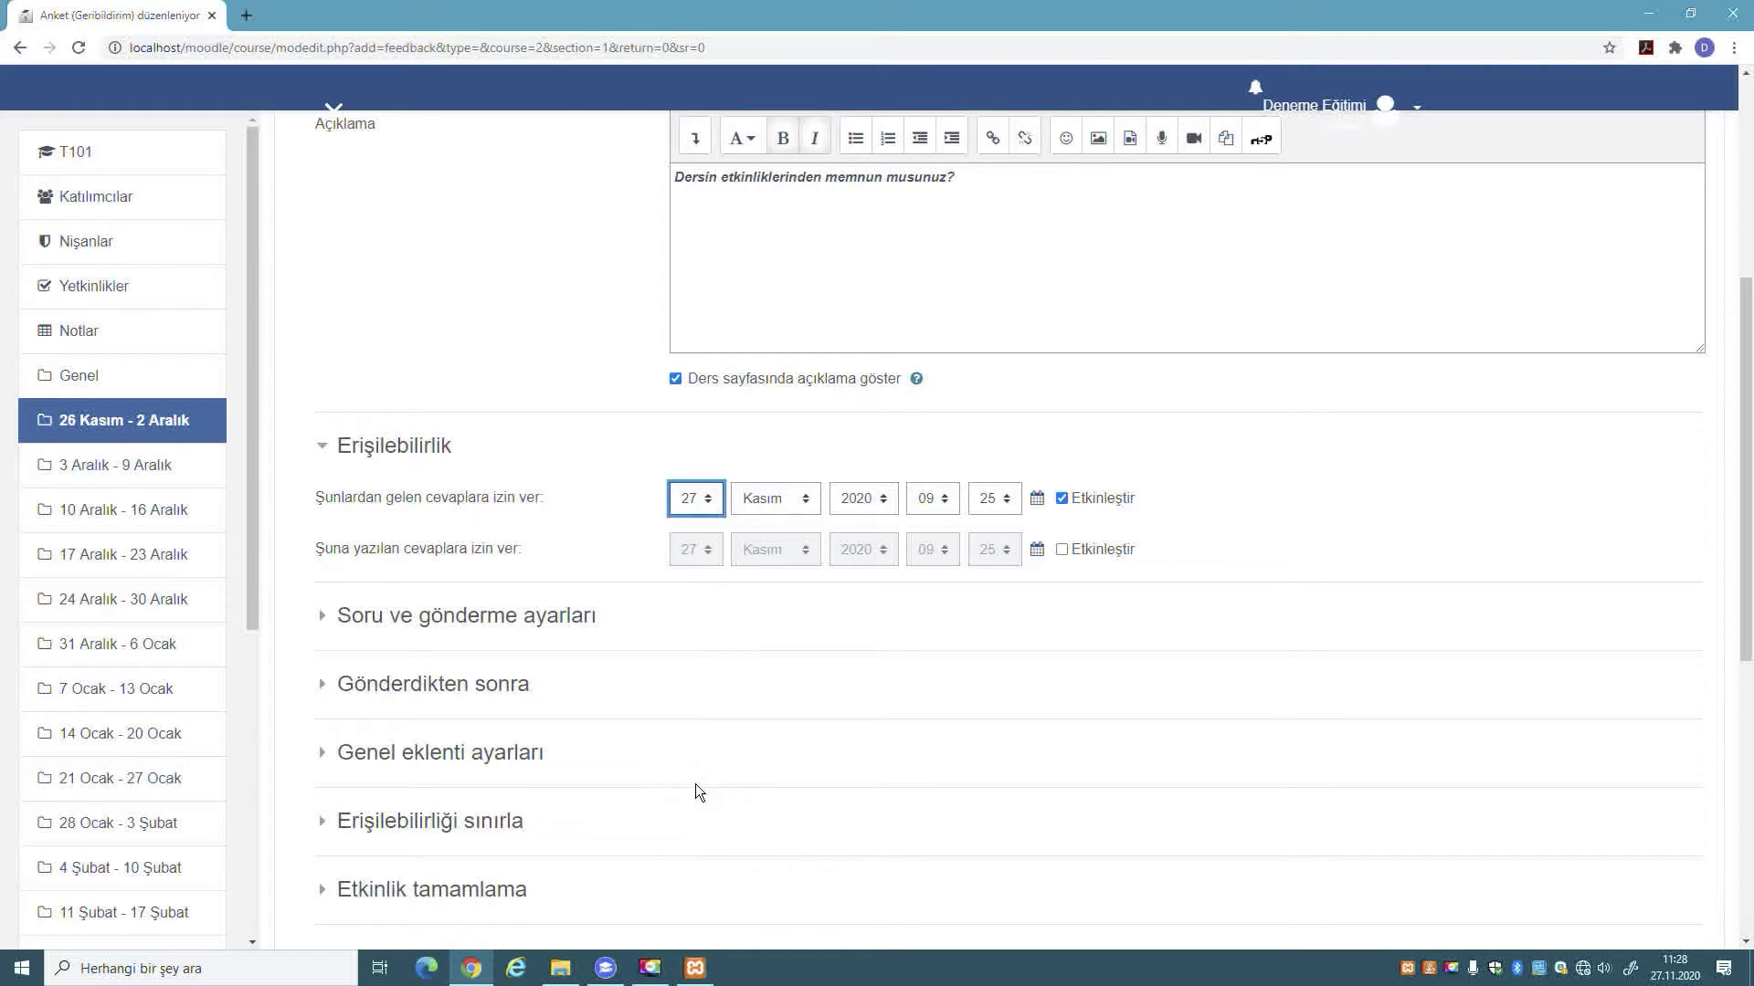
# - Enable the end date for accepting answers and set it to 1 Aralık 2020, 09:25
pyautogui.click(1061, 549)
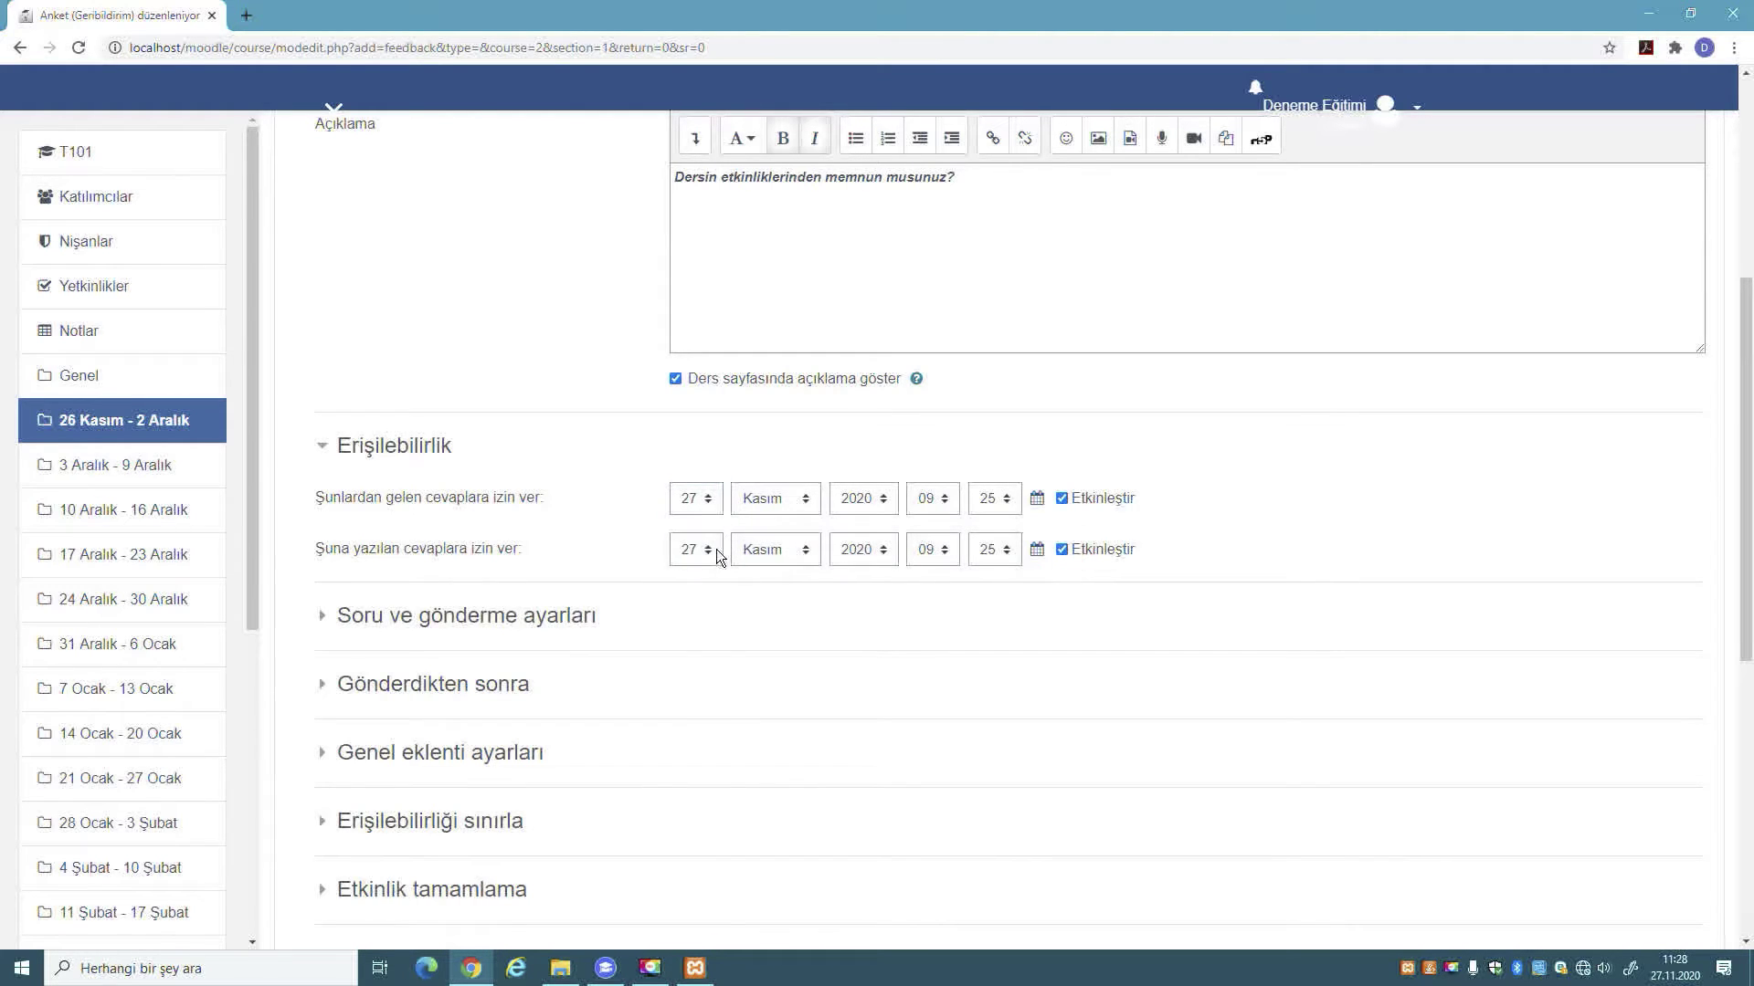
pyautogui.click(709, 549)
pyautogui.click(682, 903)
# - In Soru ve gönderme ayarları, set Kullanıcı adlarını kaydet to "Kullanıcıların adları kaydedilecek ve cevaplarıyla birlikte gösterilecek"
pyautogui.scroll(-2, 640, 530)
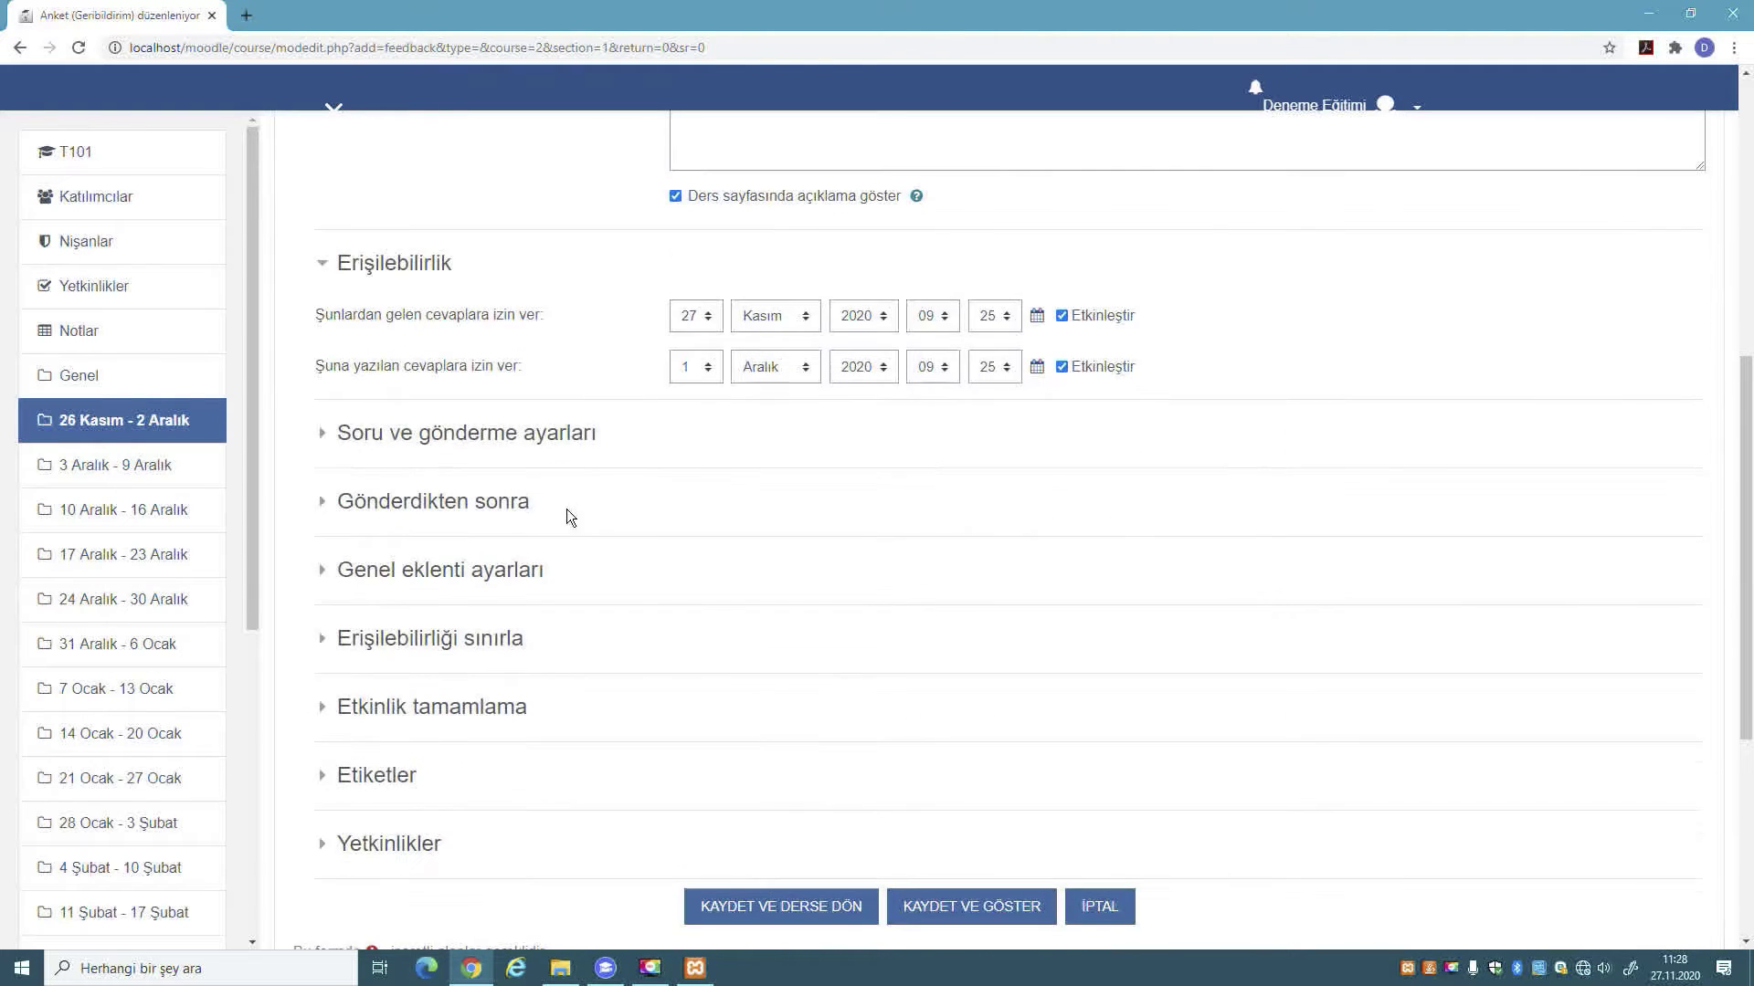
pyautogui.click(343, 438)
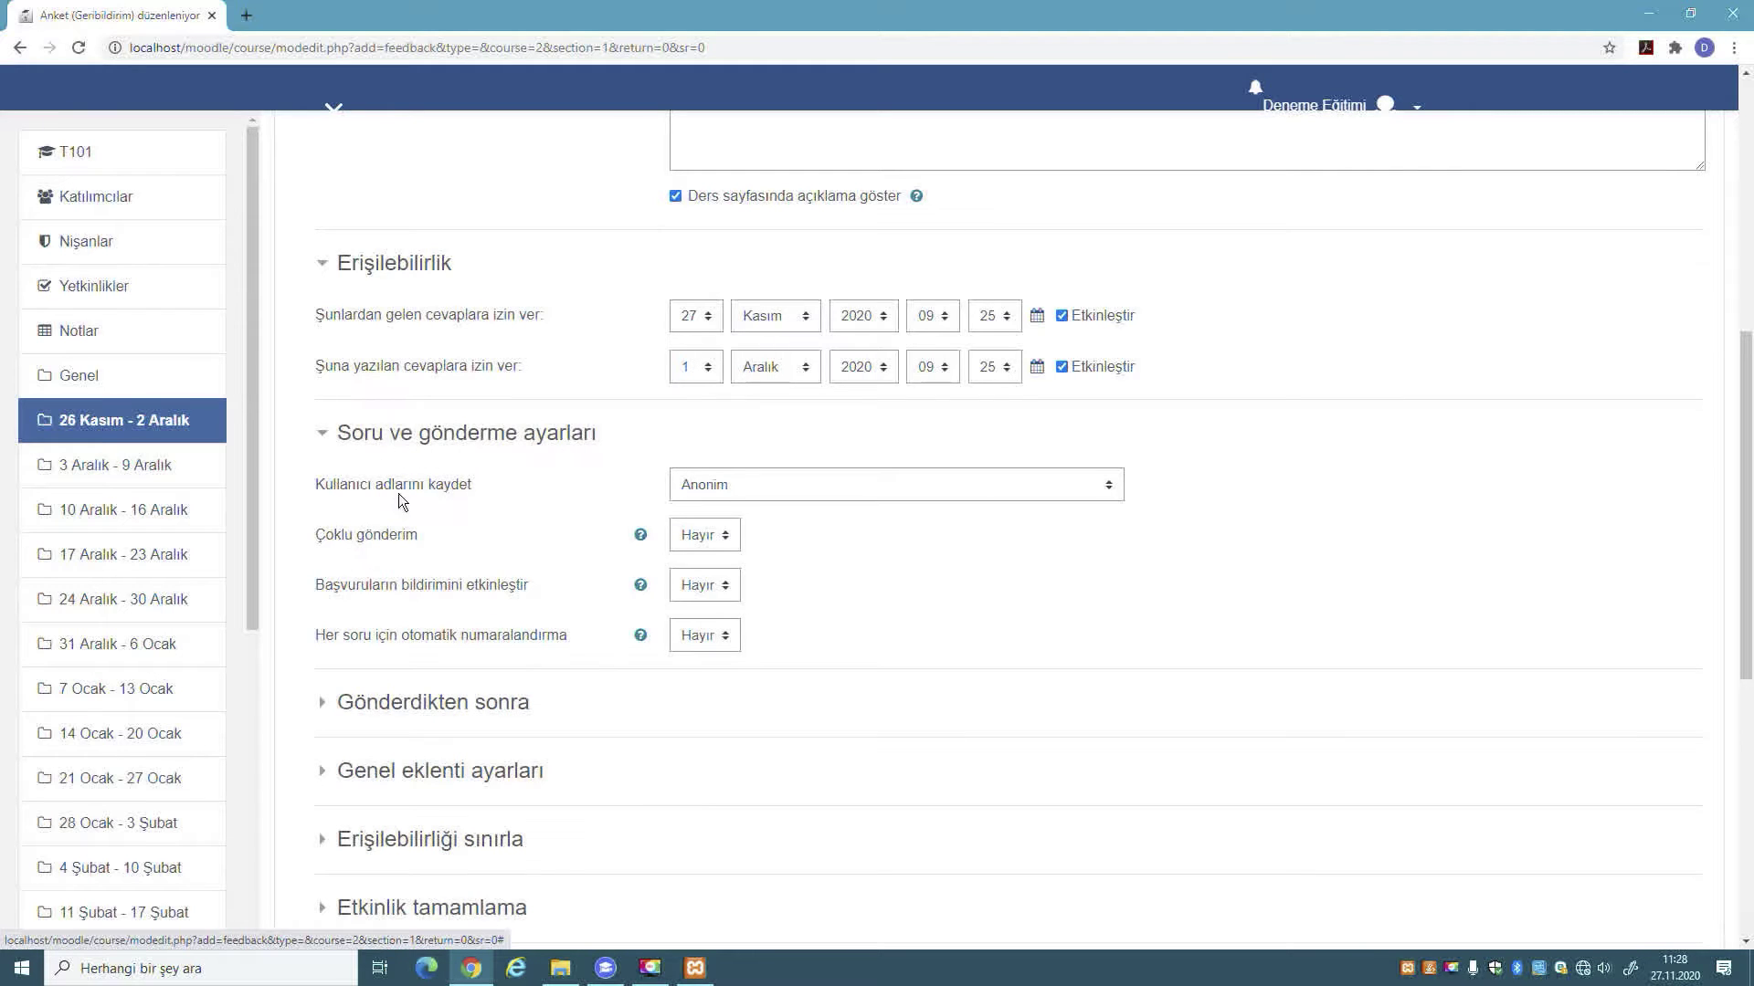
pyautogui.click(791, 488)
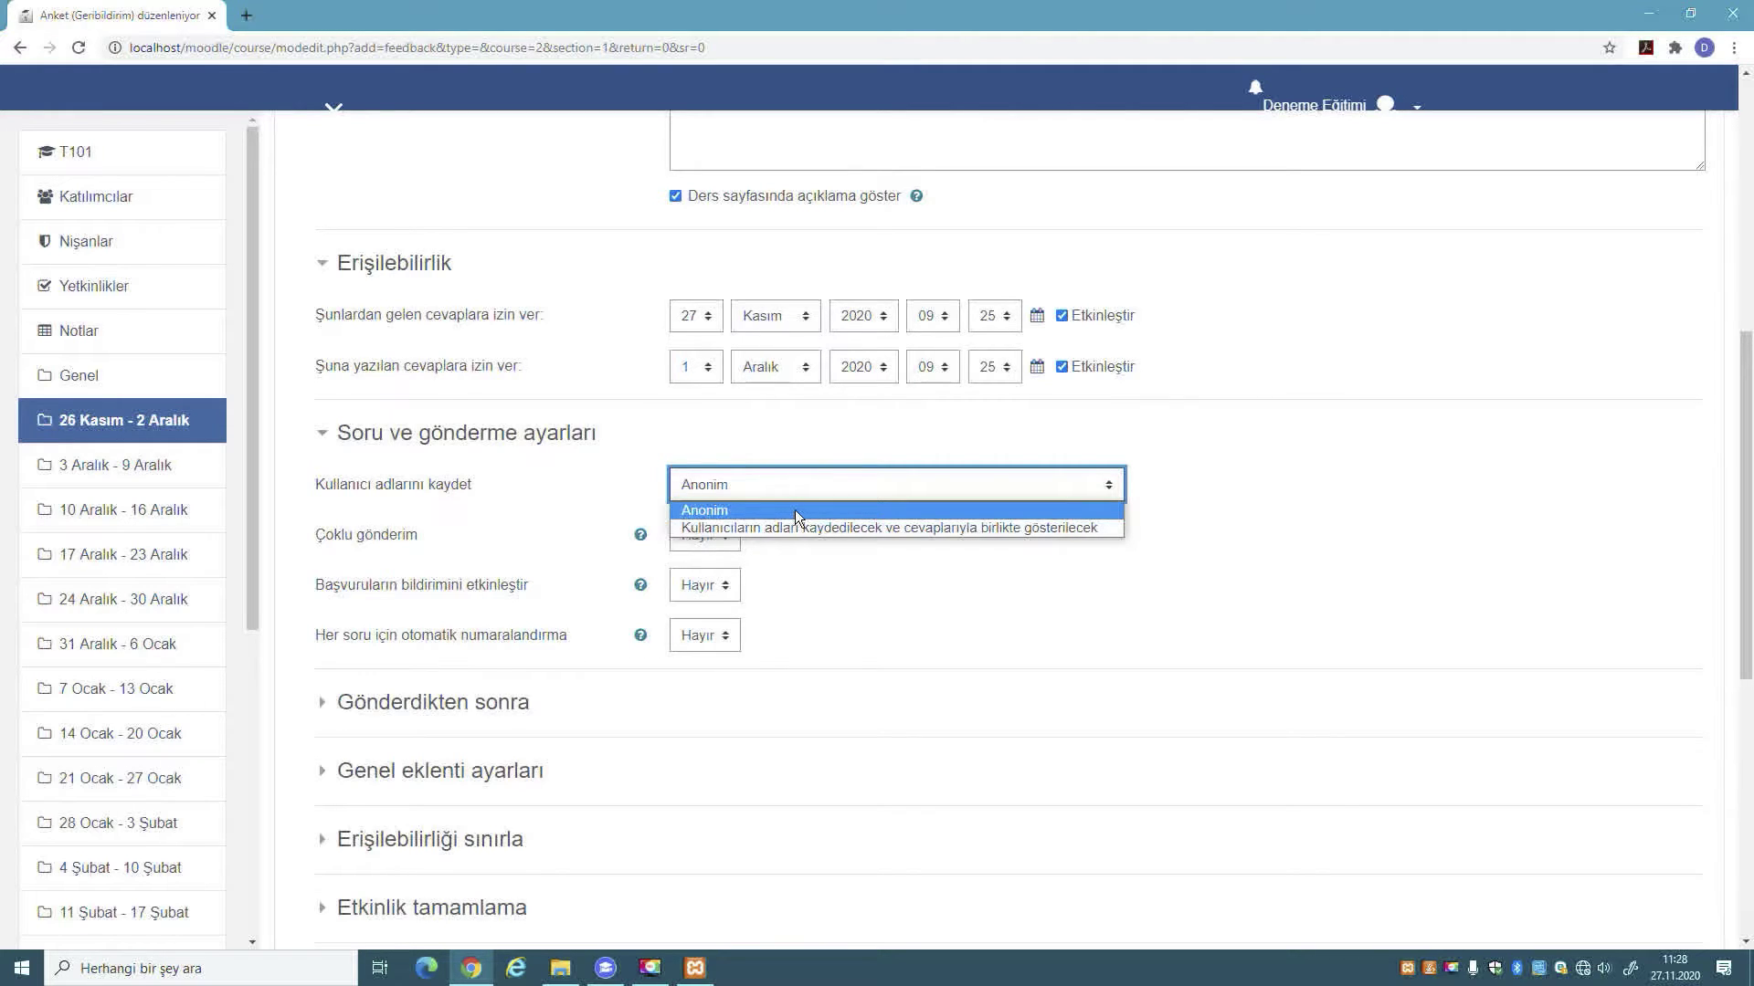
pyautogui.scroll(5, 1389, 490)
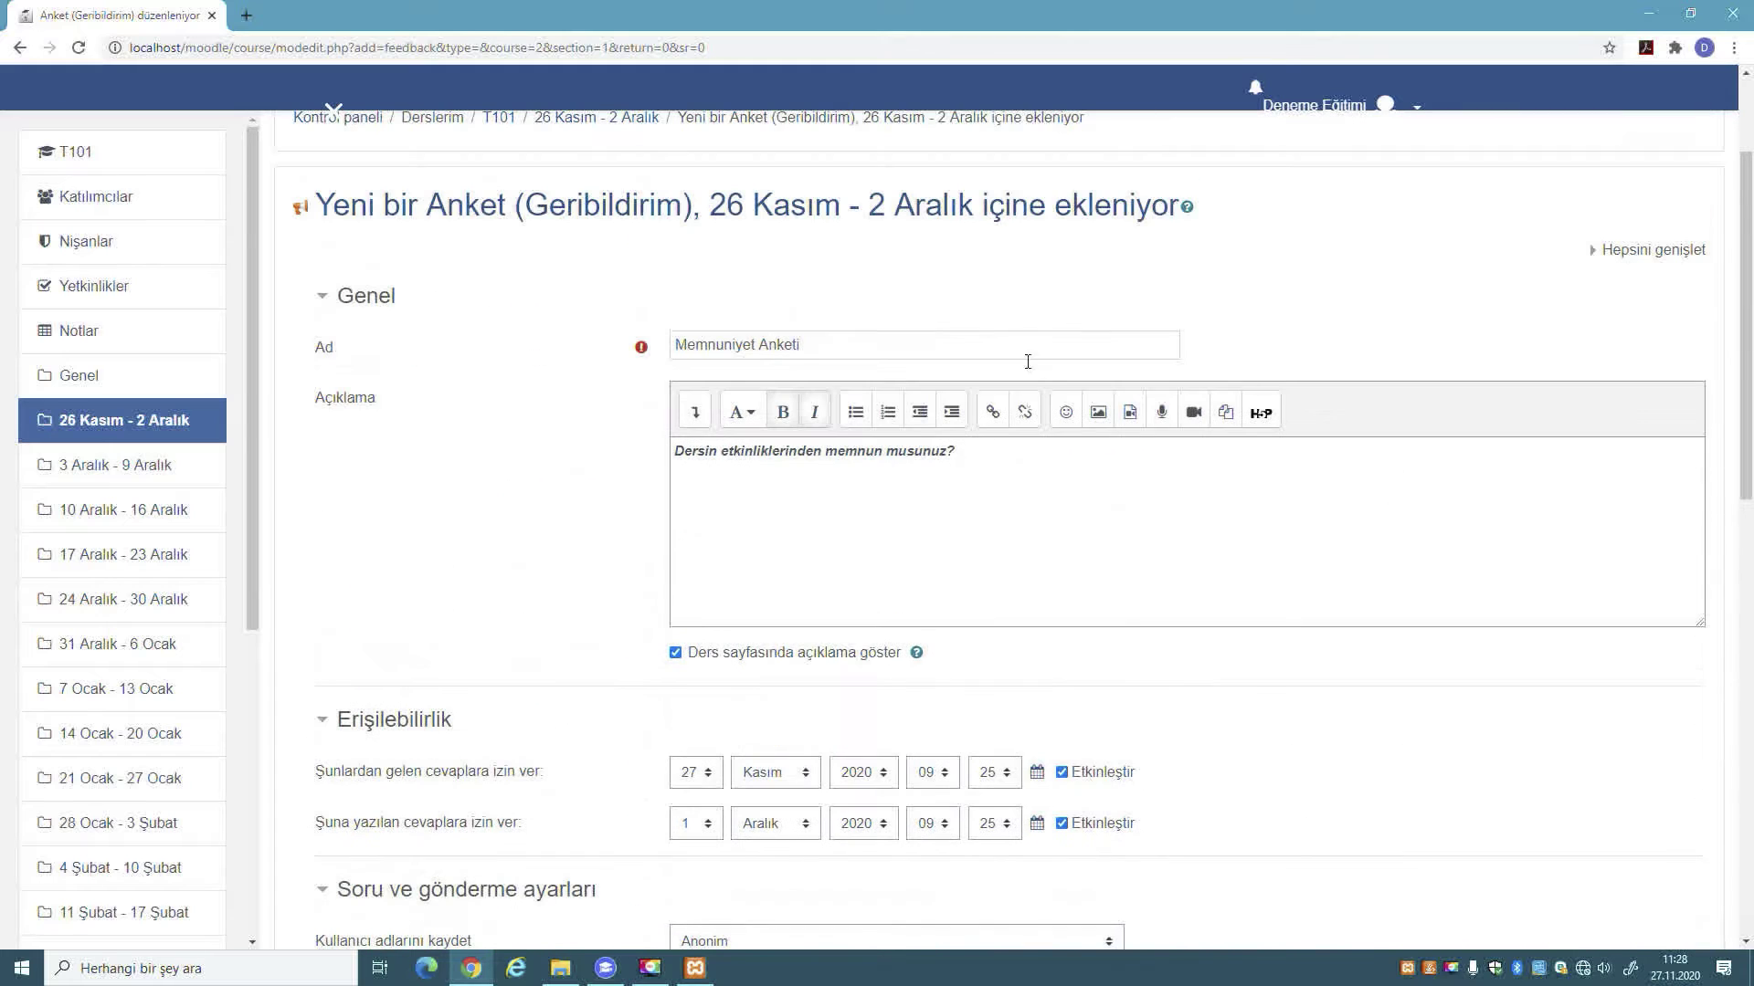
pyautogui.click(1019, 486)
pyautogui.scroll(-4, 1020, 487)
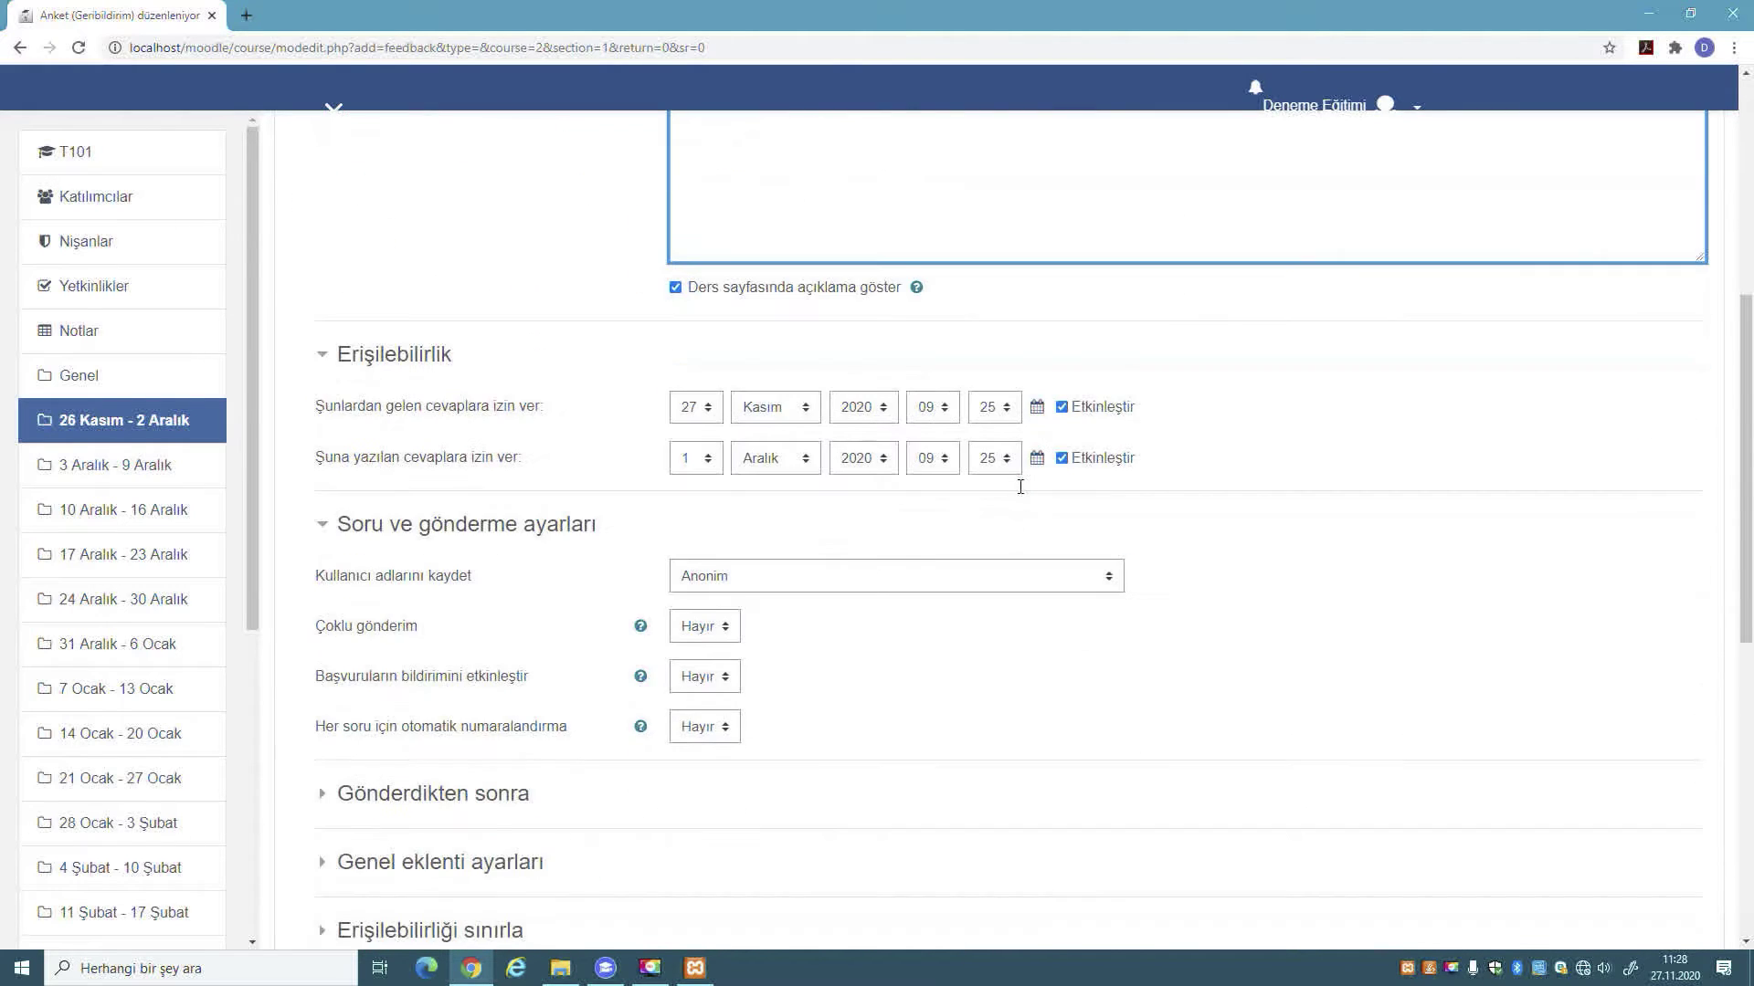
pyautogui.scroll(-1, 1020, 487)
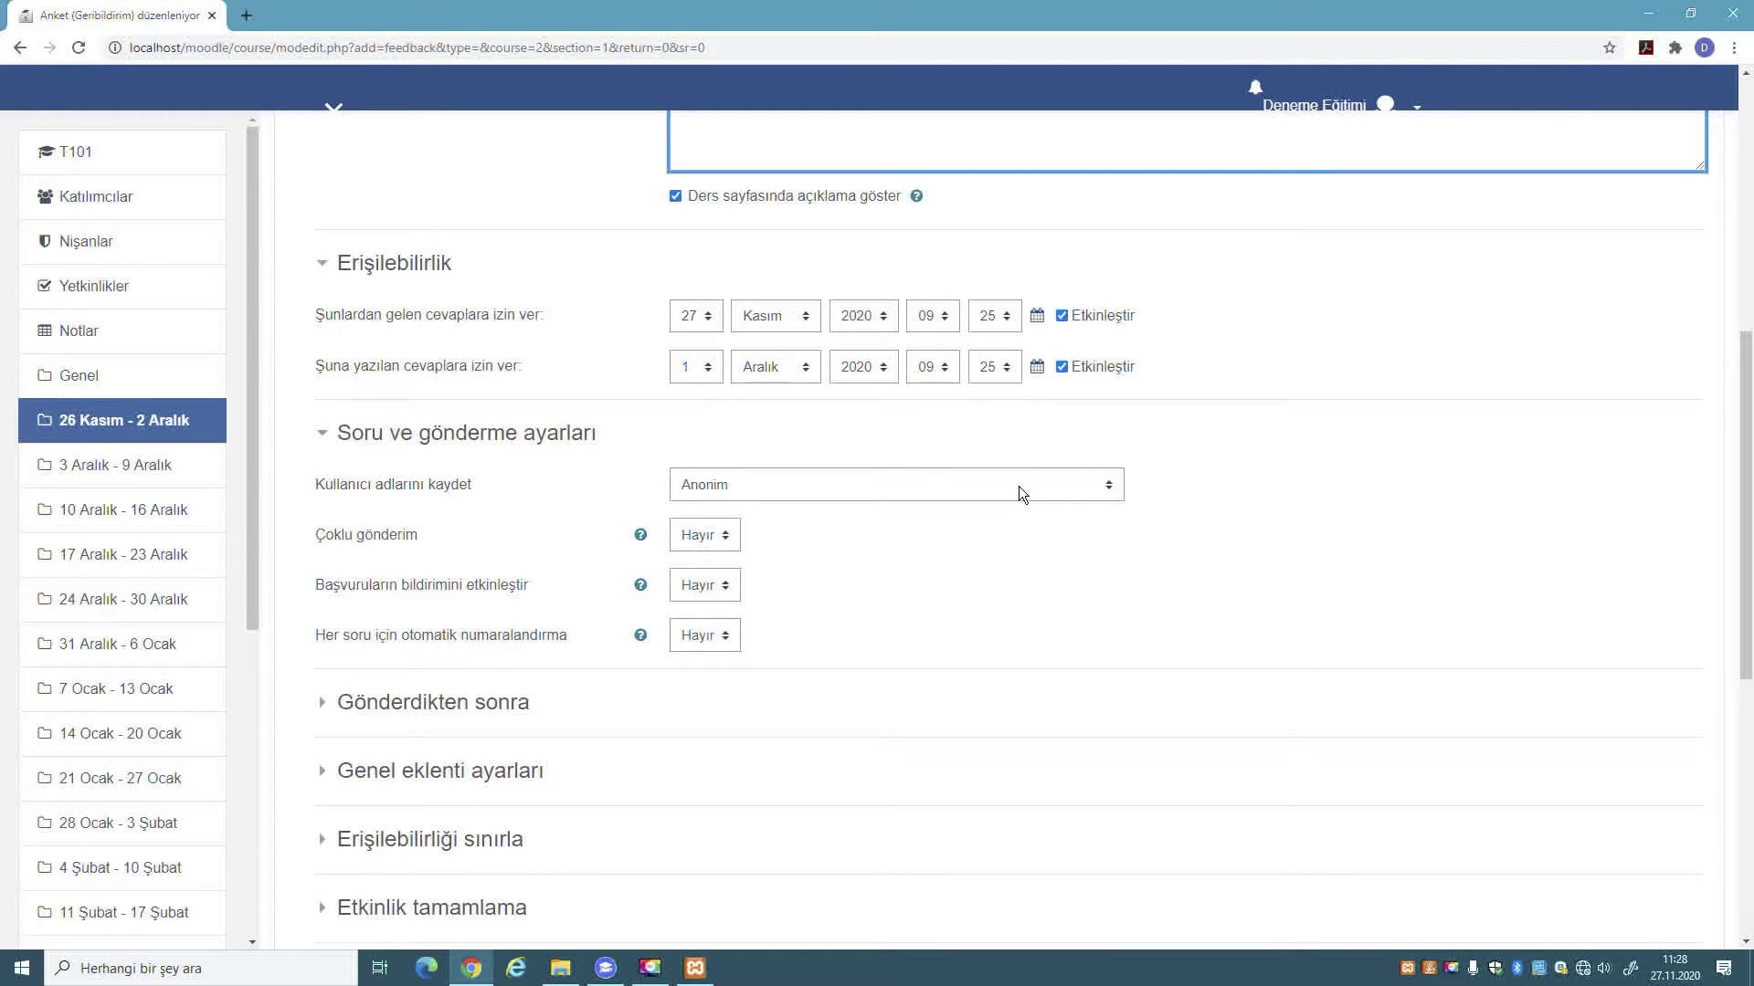
pyautogui.click(1020, 489)
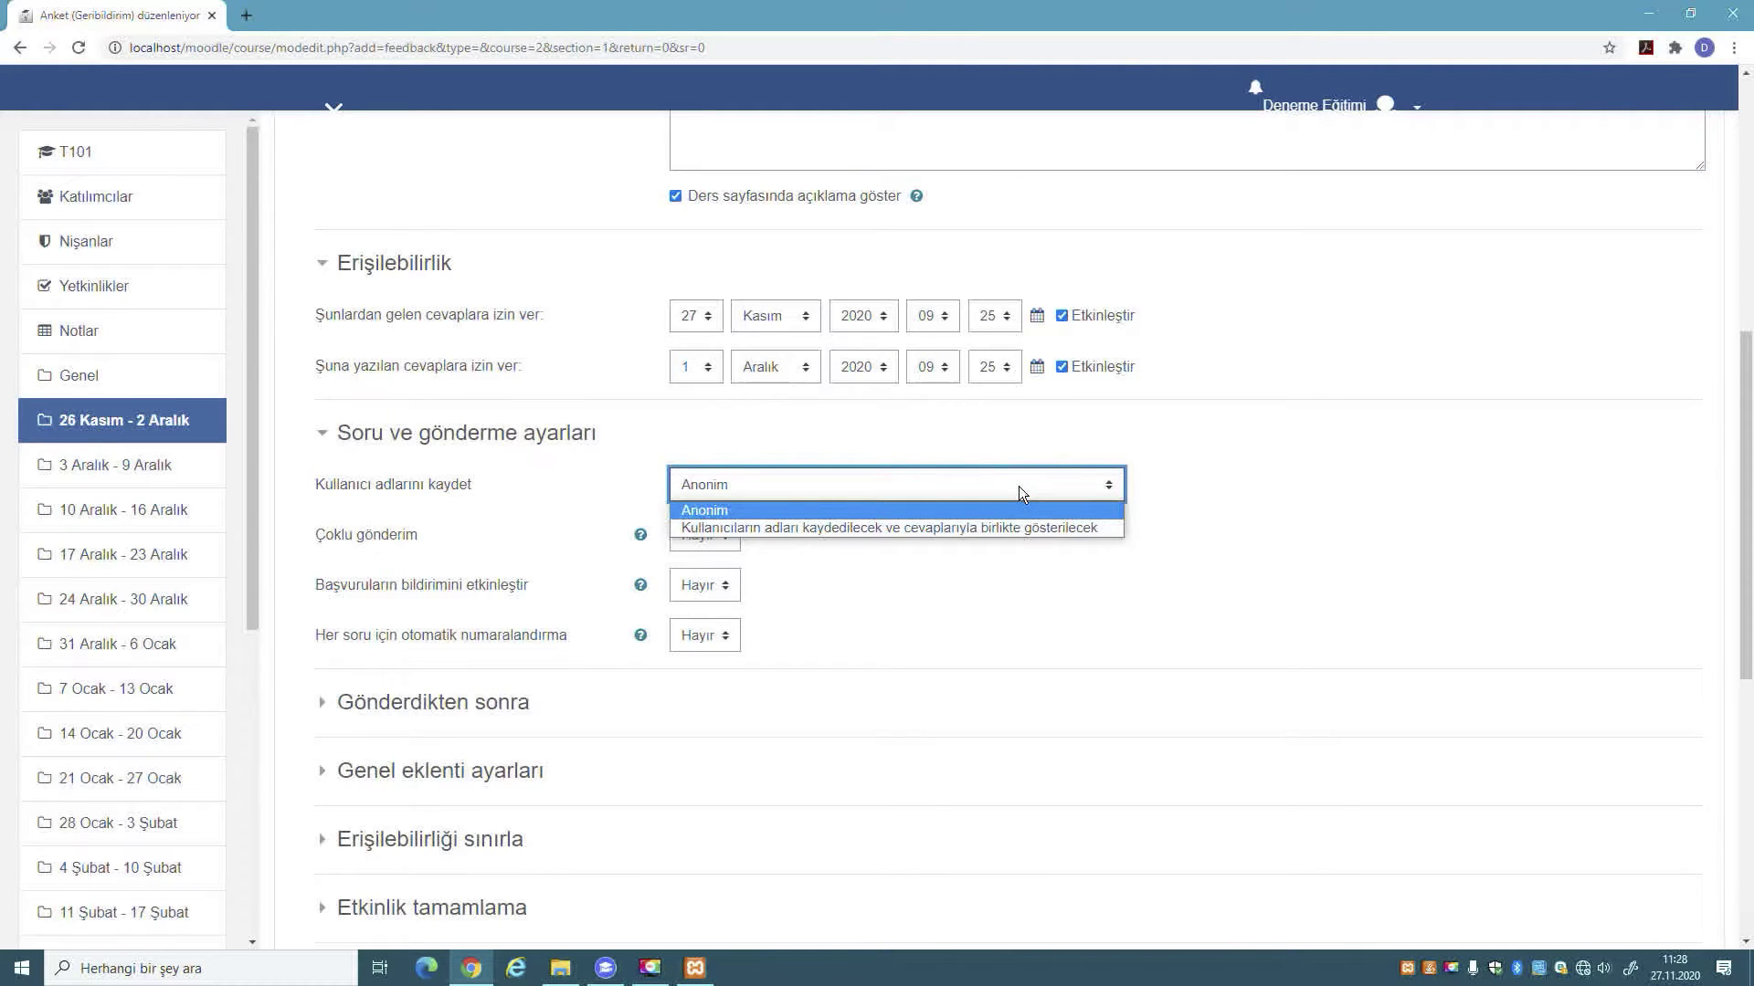
pyautogui.click(1024, 530)
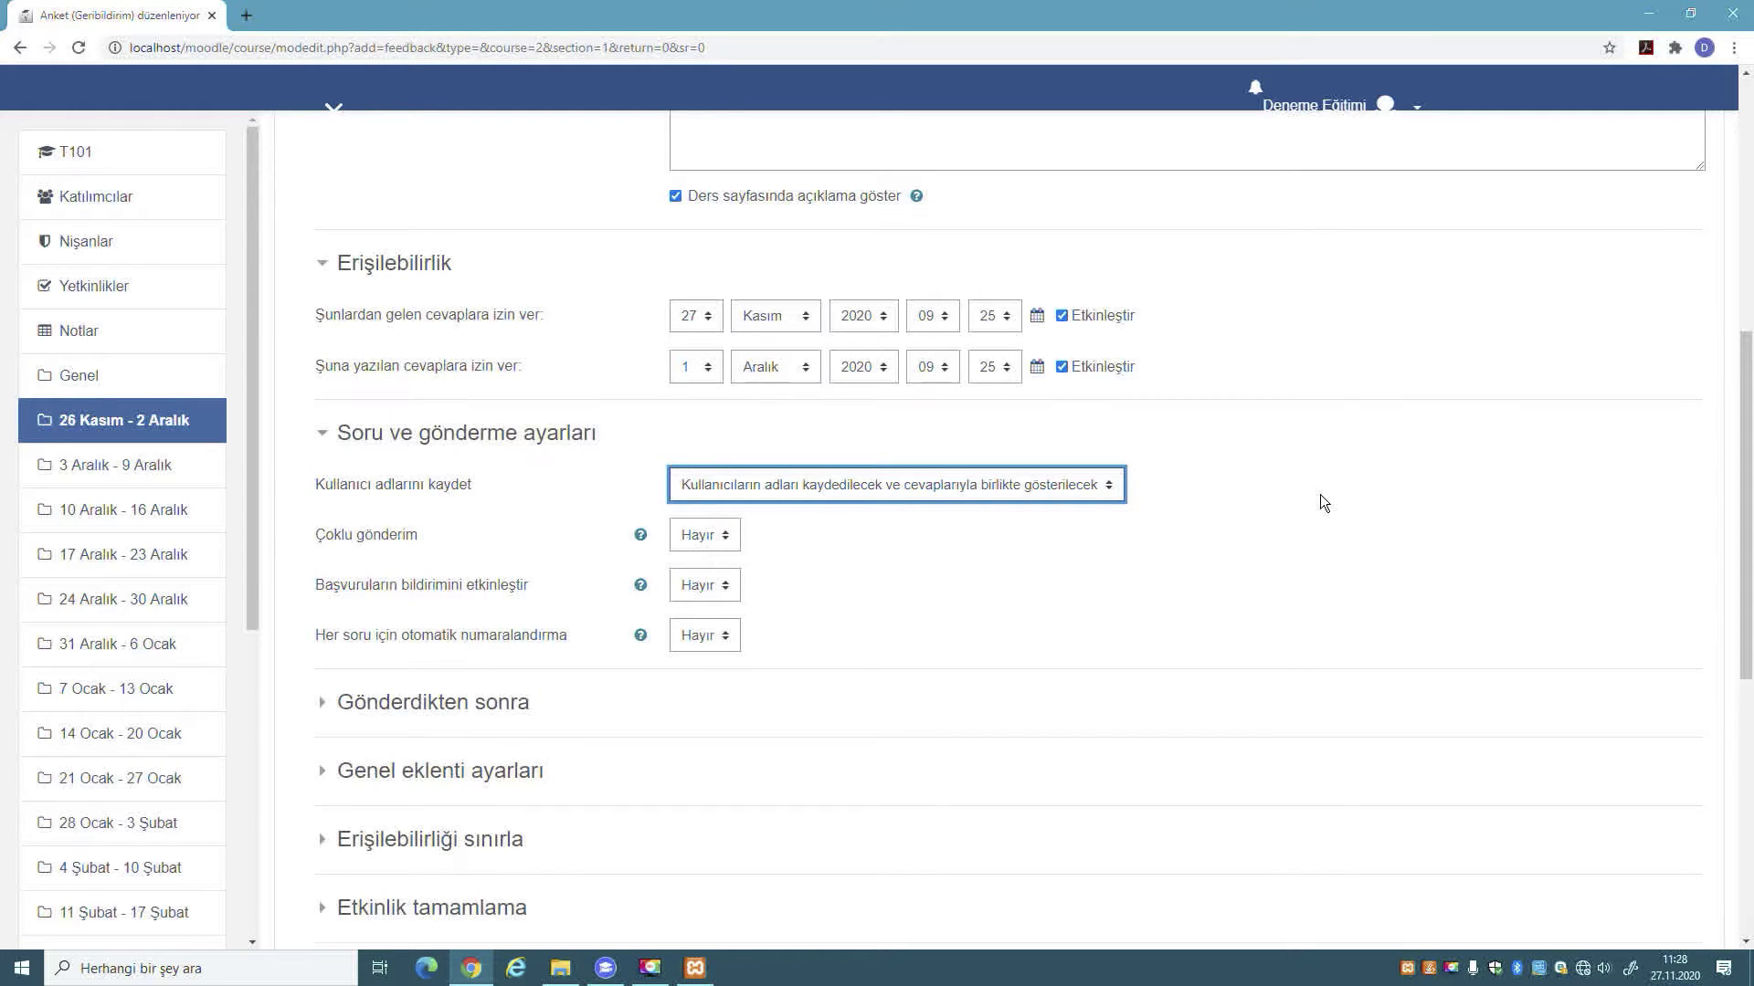
# - In Soru ve gönderme ayarları, allow multiple submissions by setting Çoklu gönderim to Evet
pyautogui.scroll(5, 1321, 502)
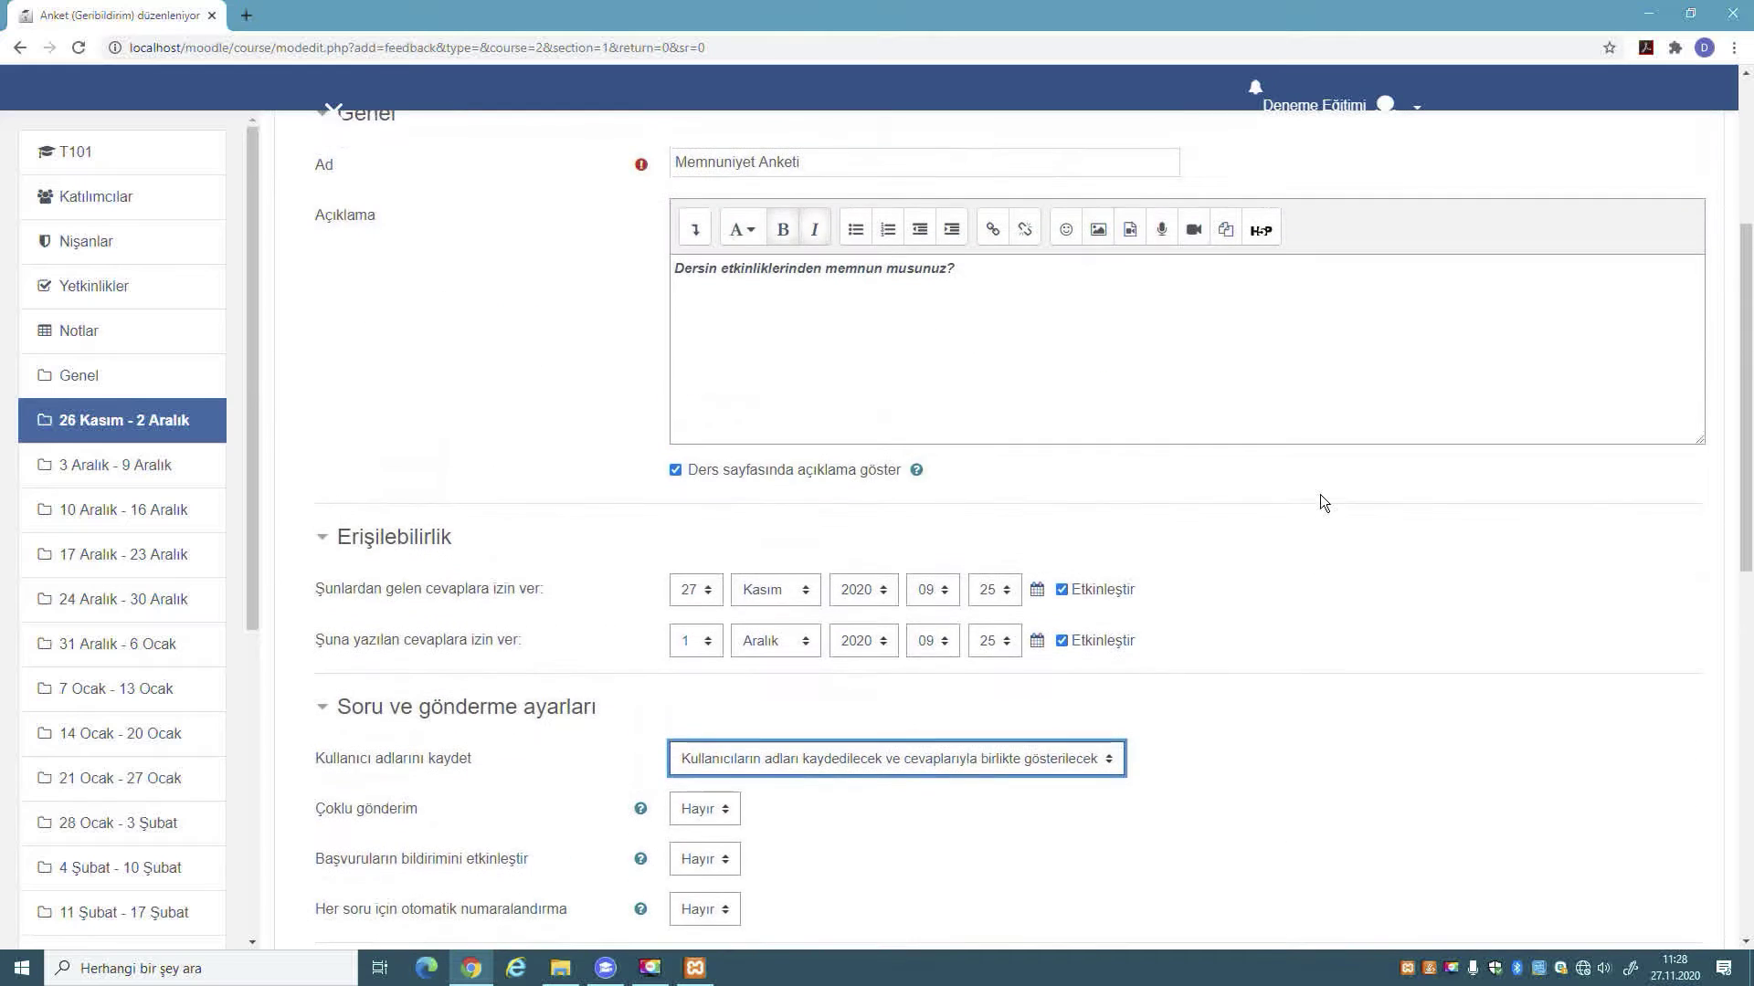
pyautogui.scroll(-5, 1319, 495)
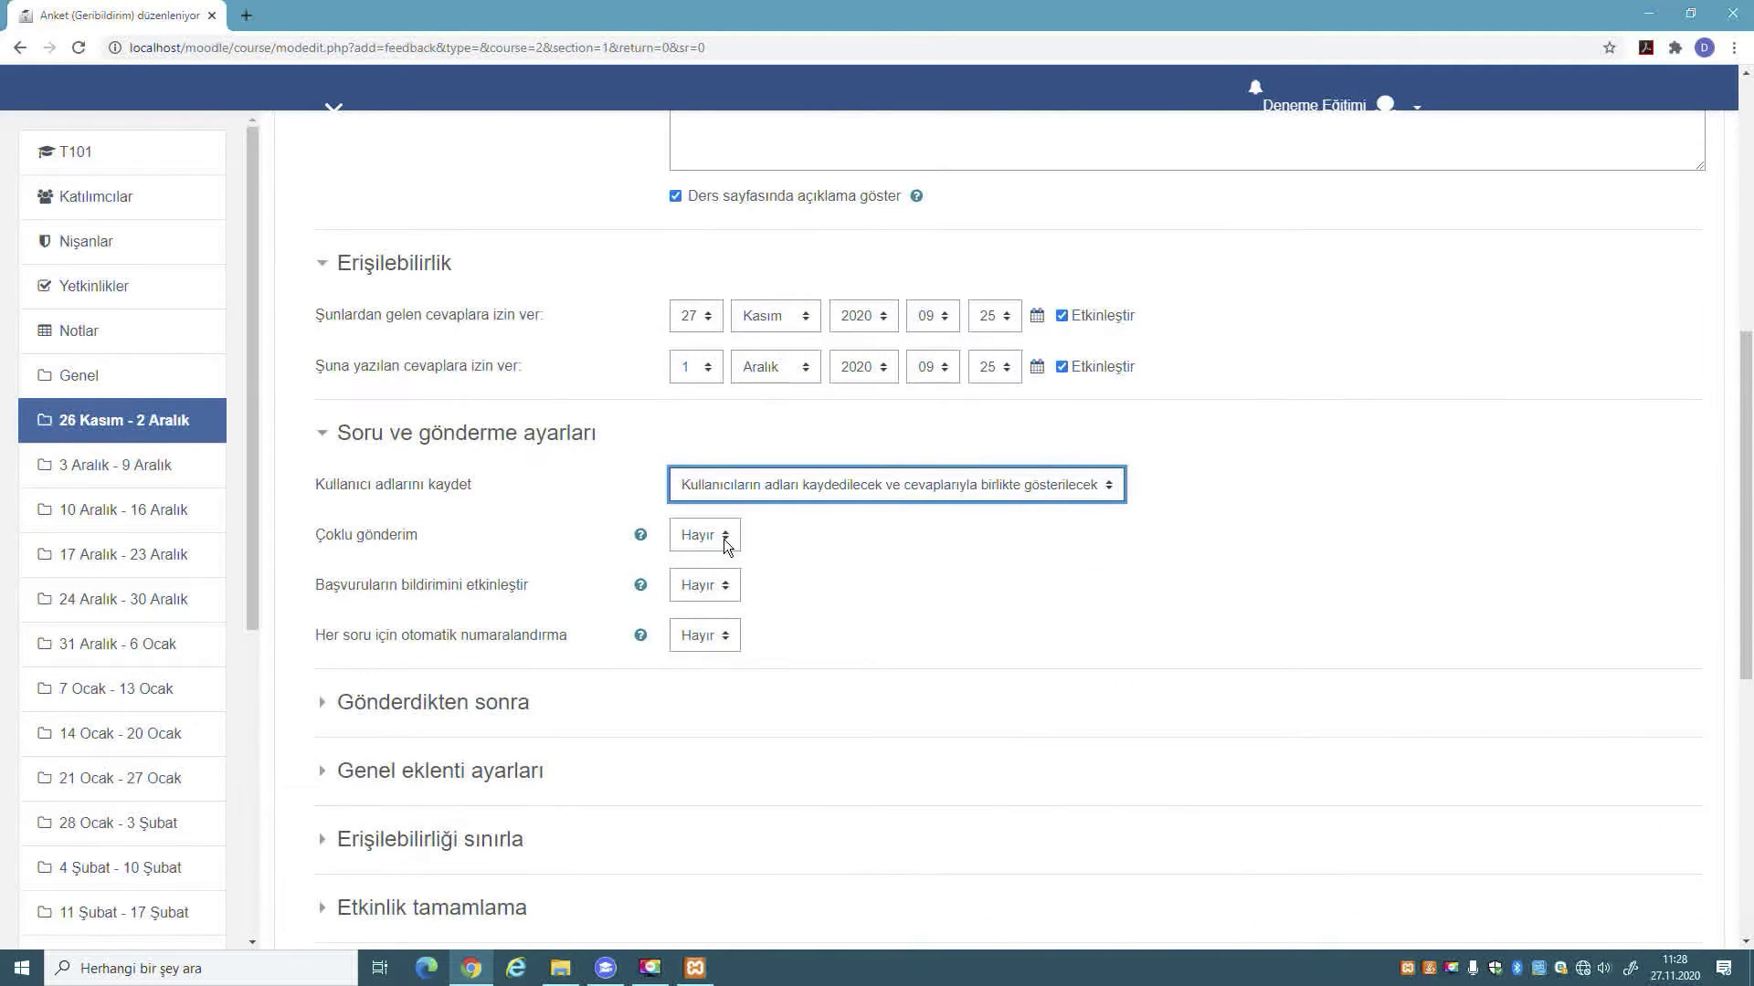
pyautogui.click(726, 544)
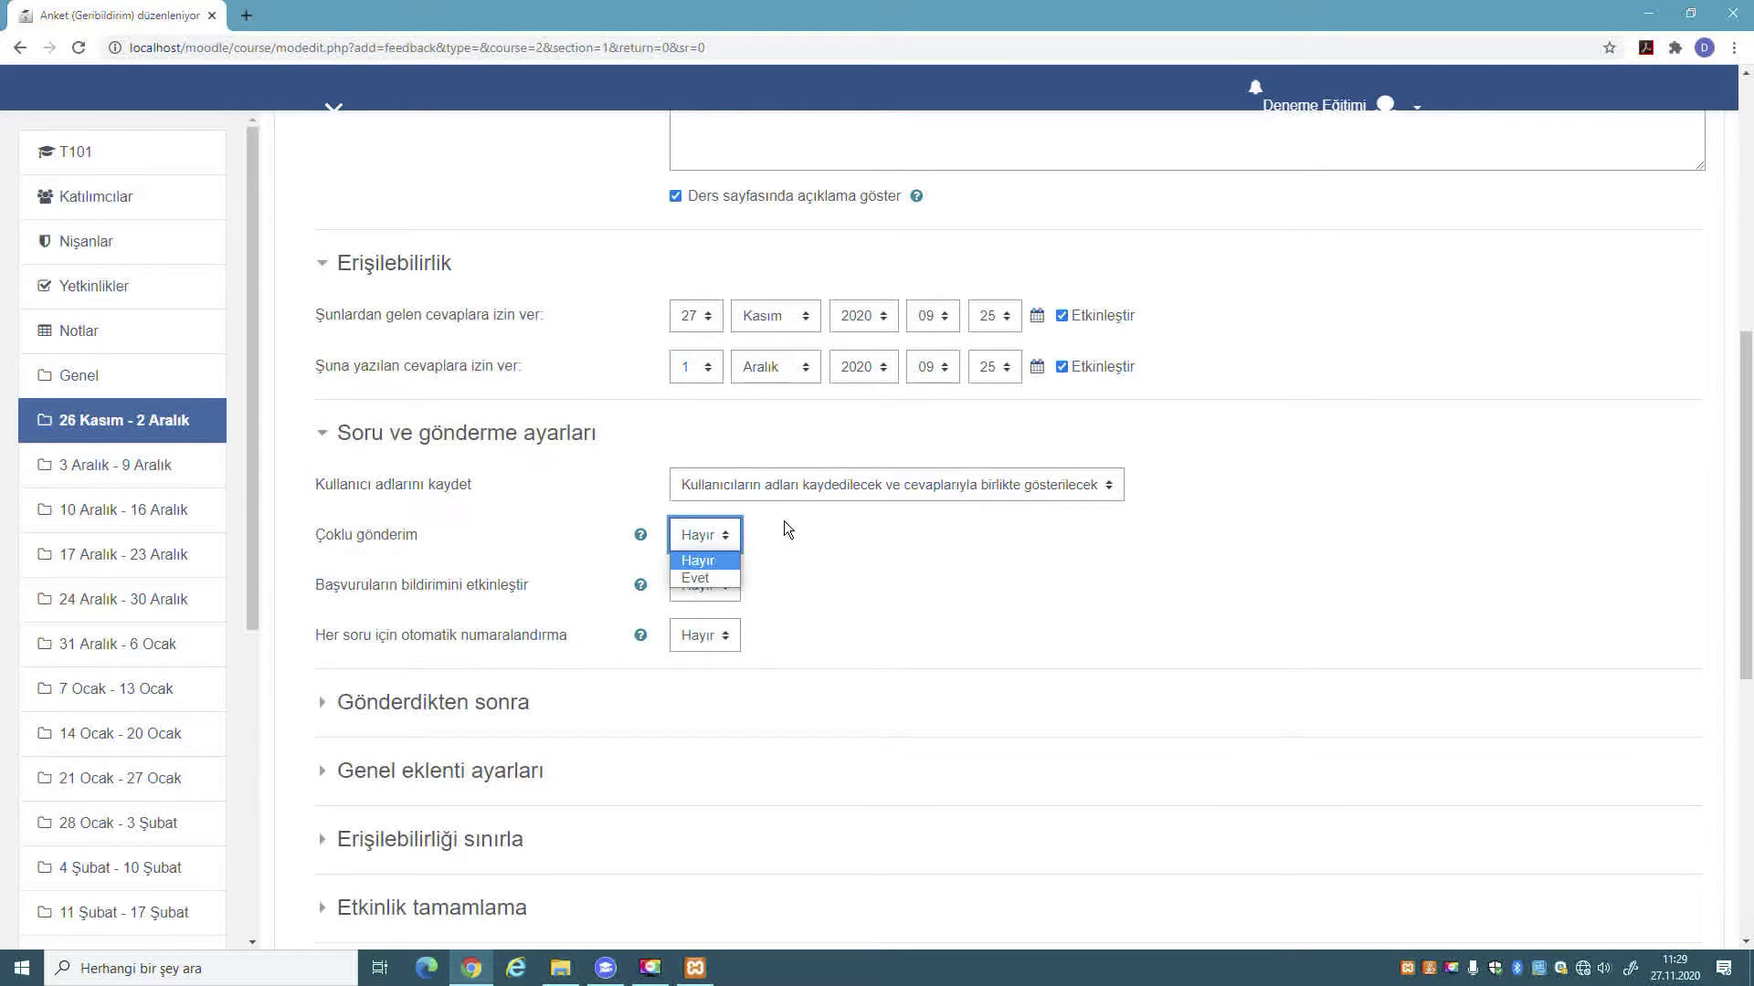
pyautogui.click(751, 535)
pyautogui.click(734, 535)
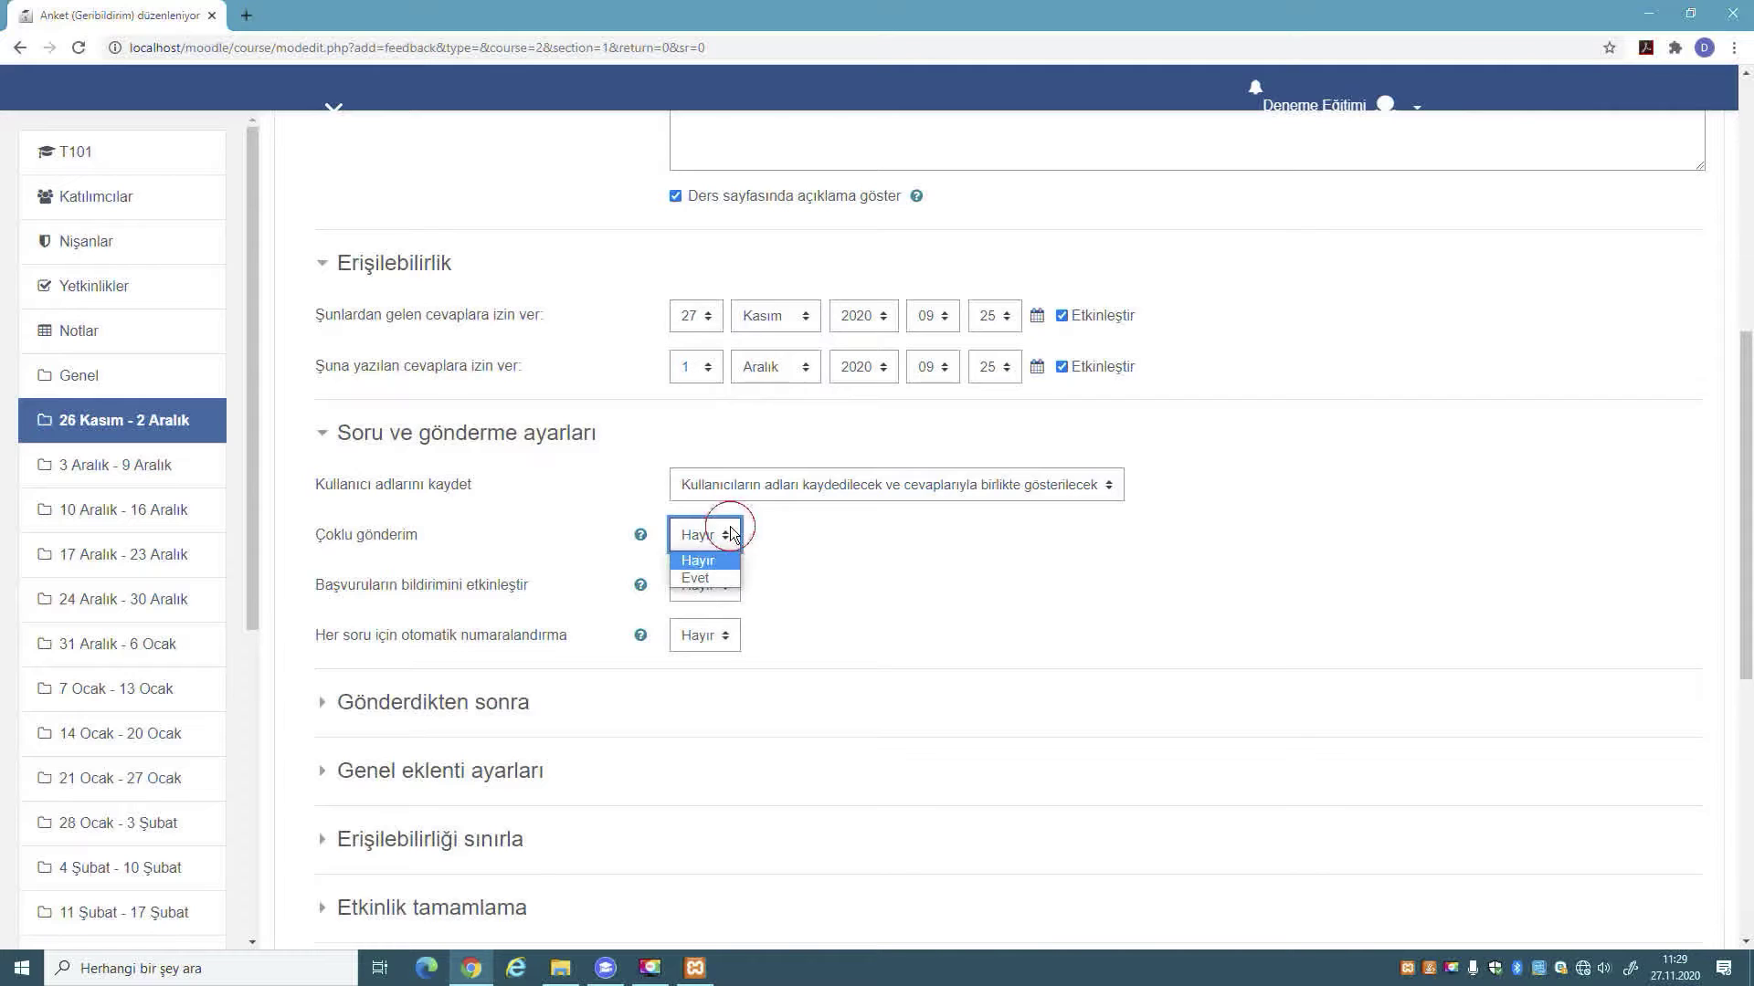
pyautogui.click(723, 583)
pyautogui.click(879, 577)
pyautogui.scroll(-1, 883, 583)
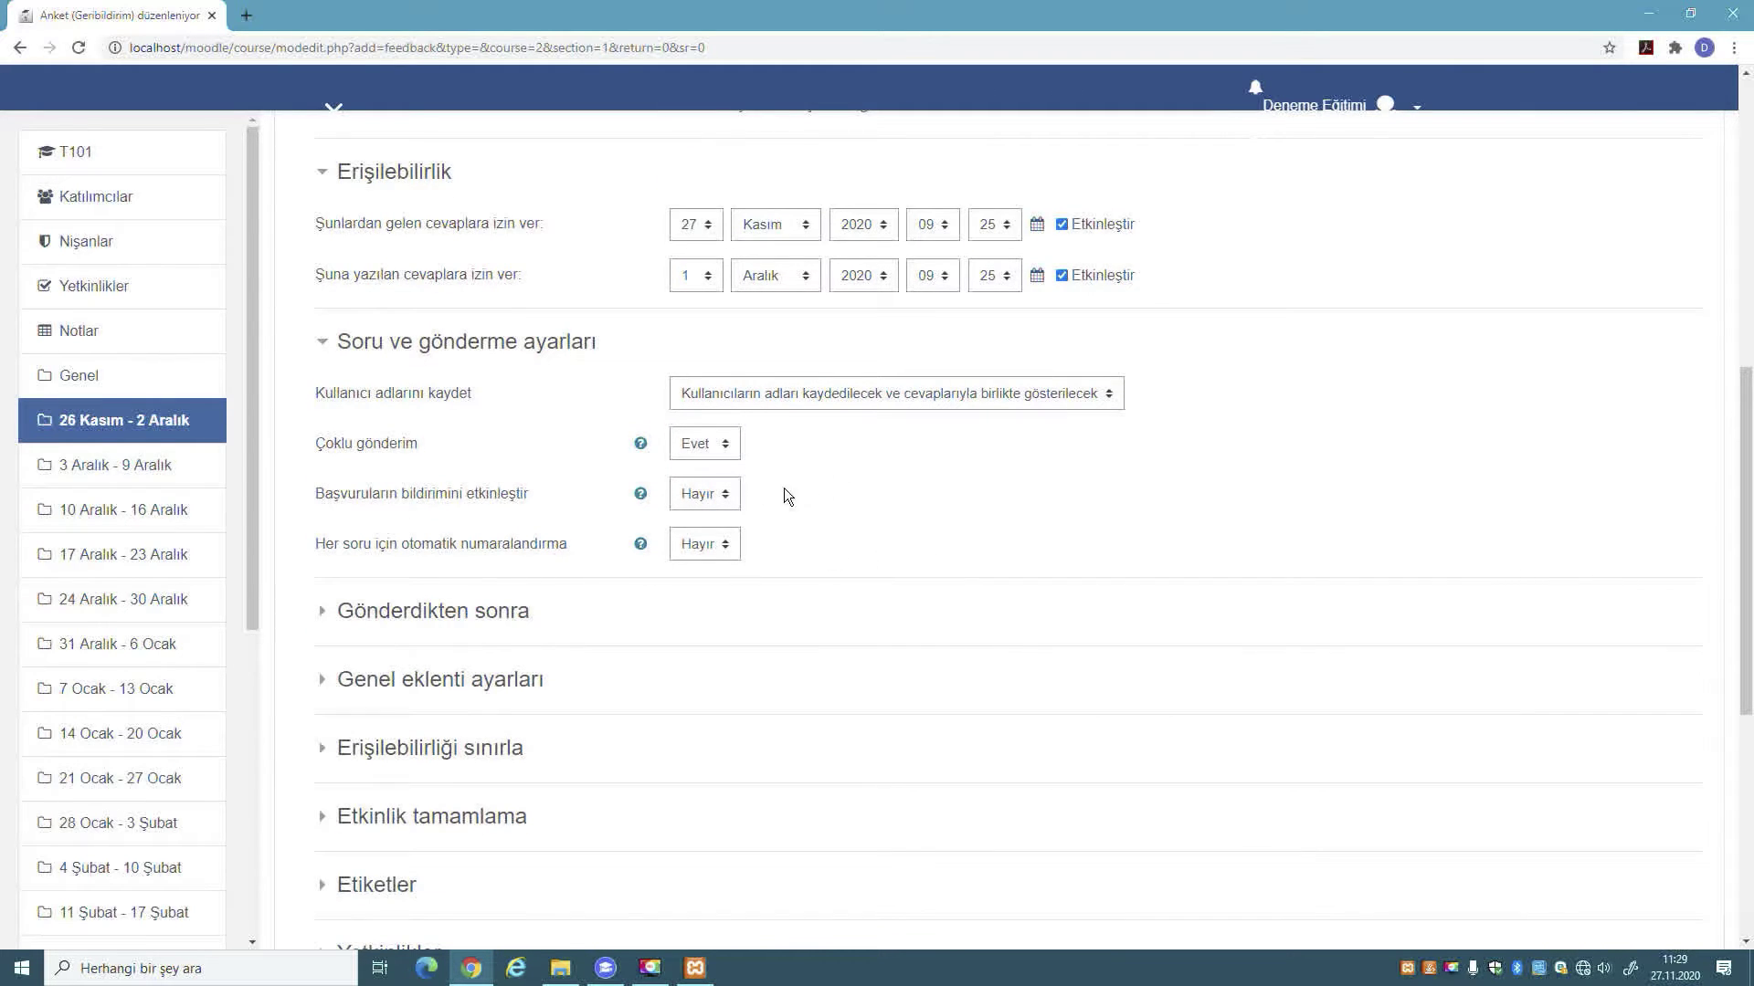
pyautogui.click(726, 494)
pyautogui.click(730, 490)
# - In the Gönderdikten sonra section, enter "Geri bildirim" as the Tamamlama bildirimi text and collapse the section
pyautogui.click(325, 610)
pyautogui.scroll(-3, 994, 556)
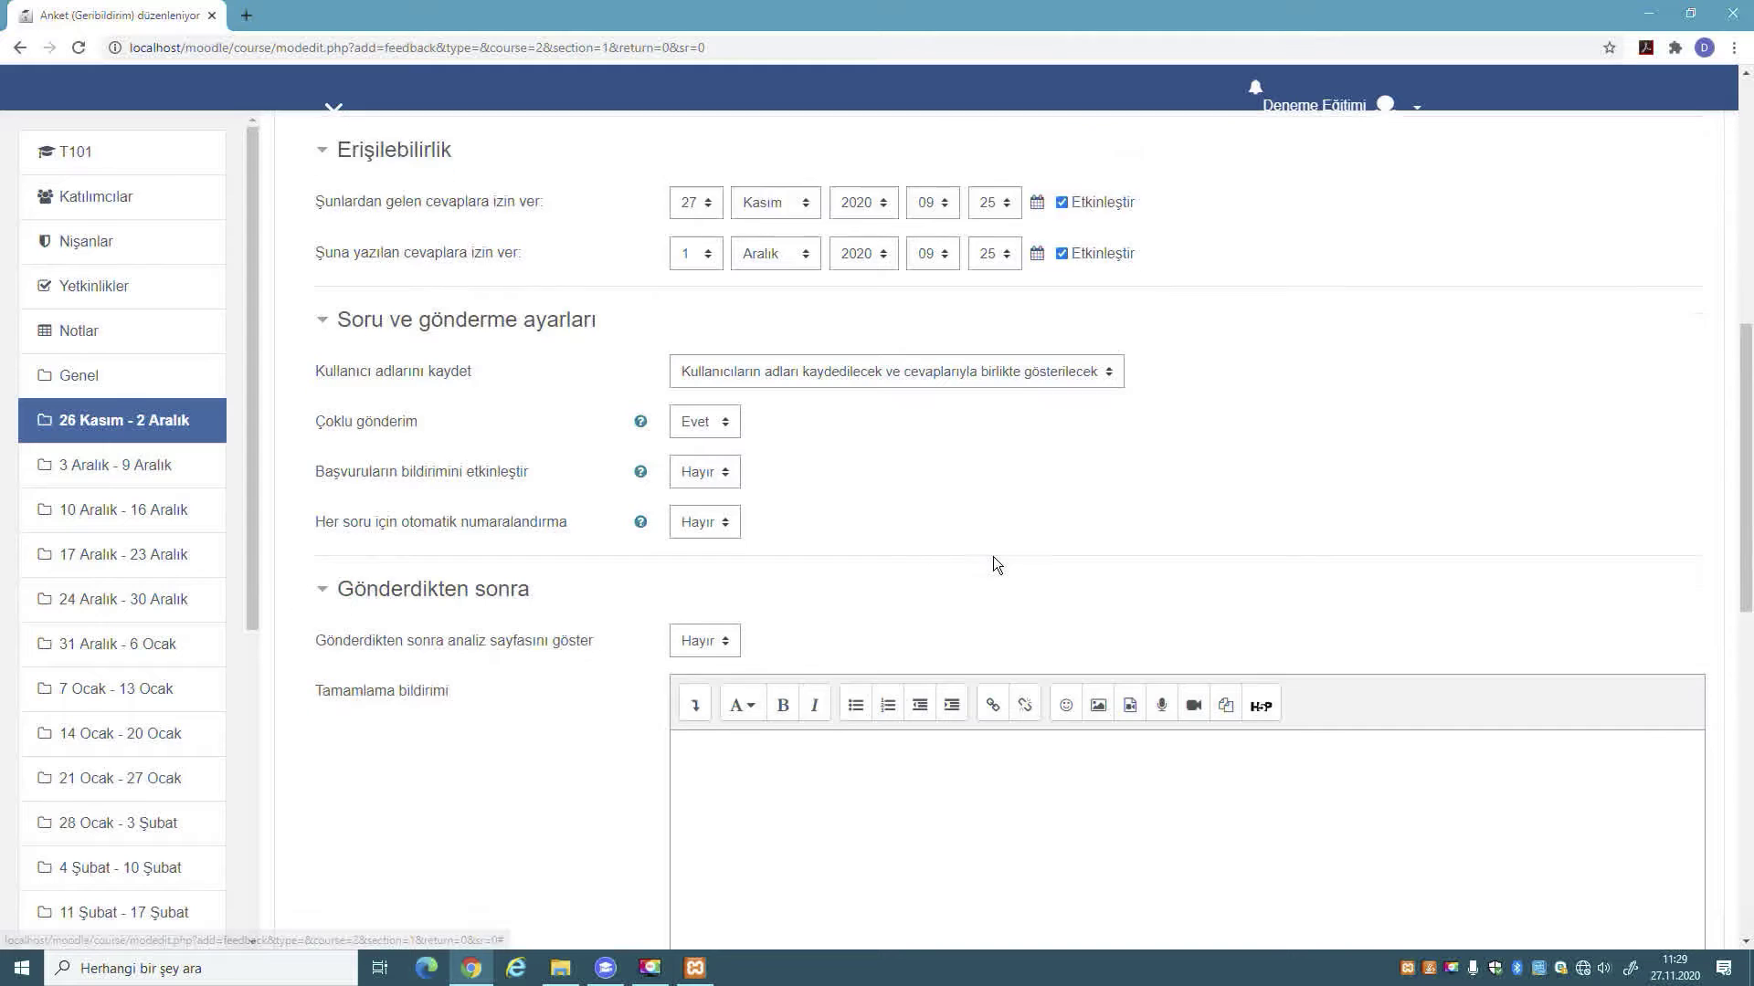
pyautogui.click(989, 549)
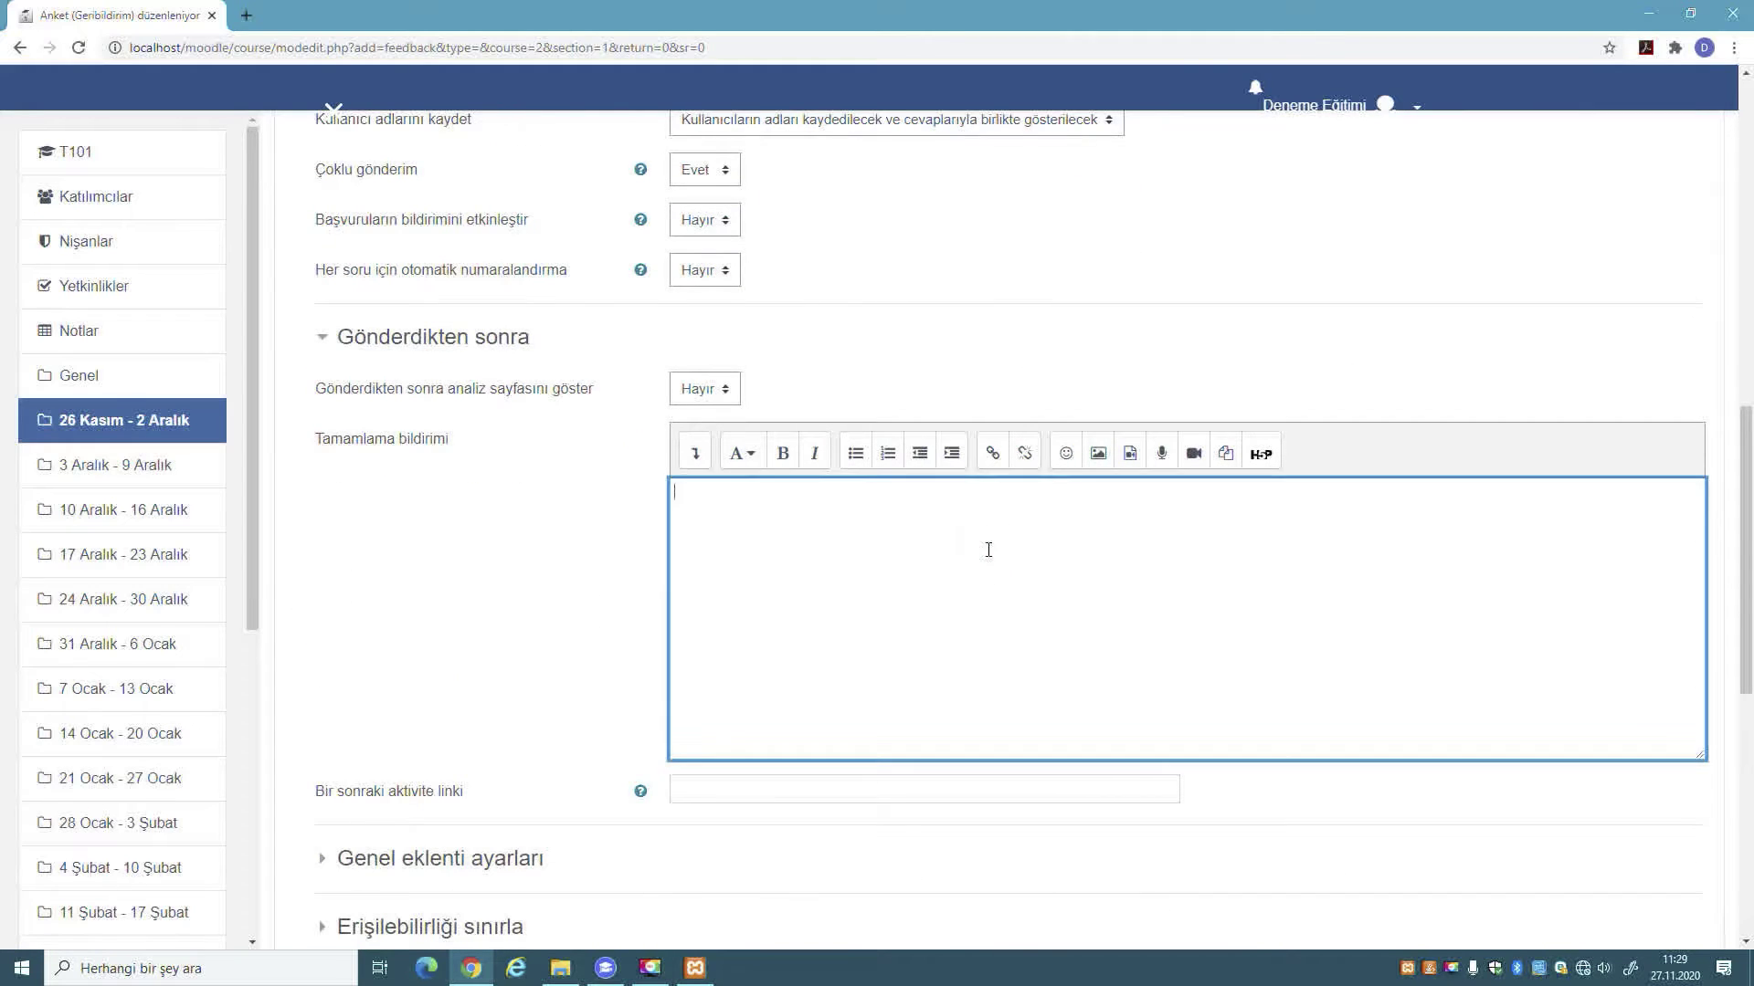
pyautogui.click(725, 391)
pyautogui.click(948, 380)
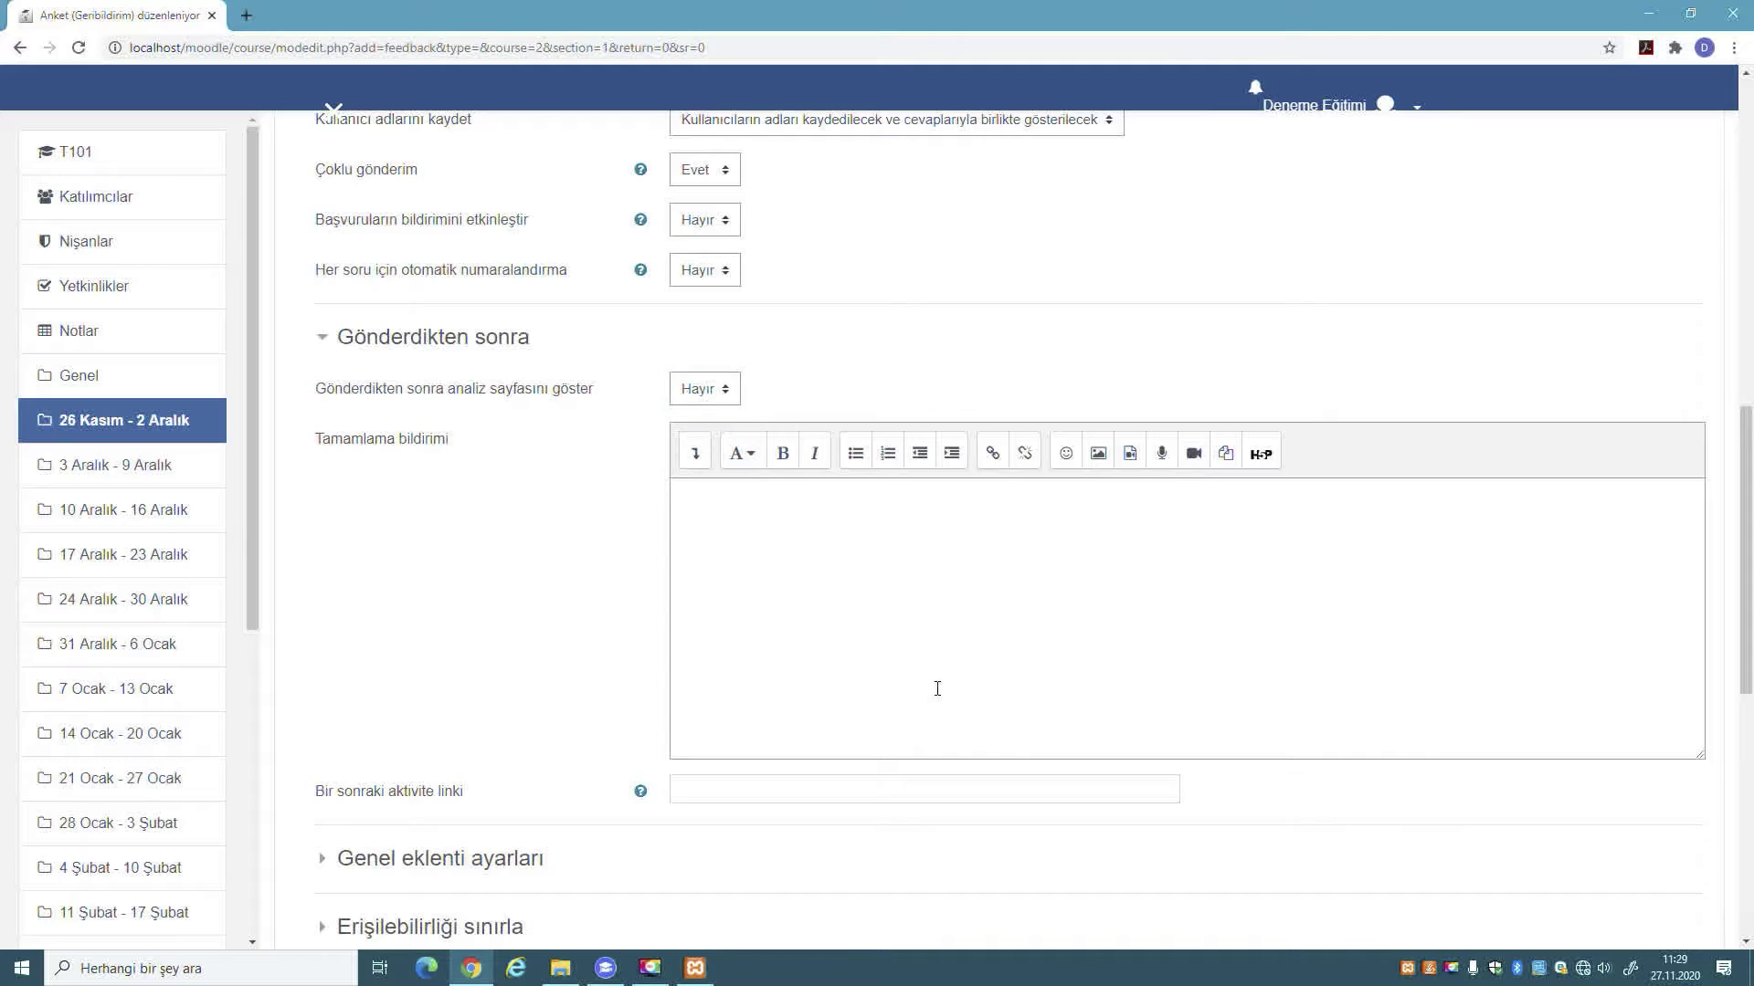
pyautogui.click(936, 687)
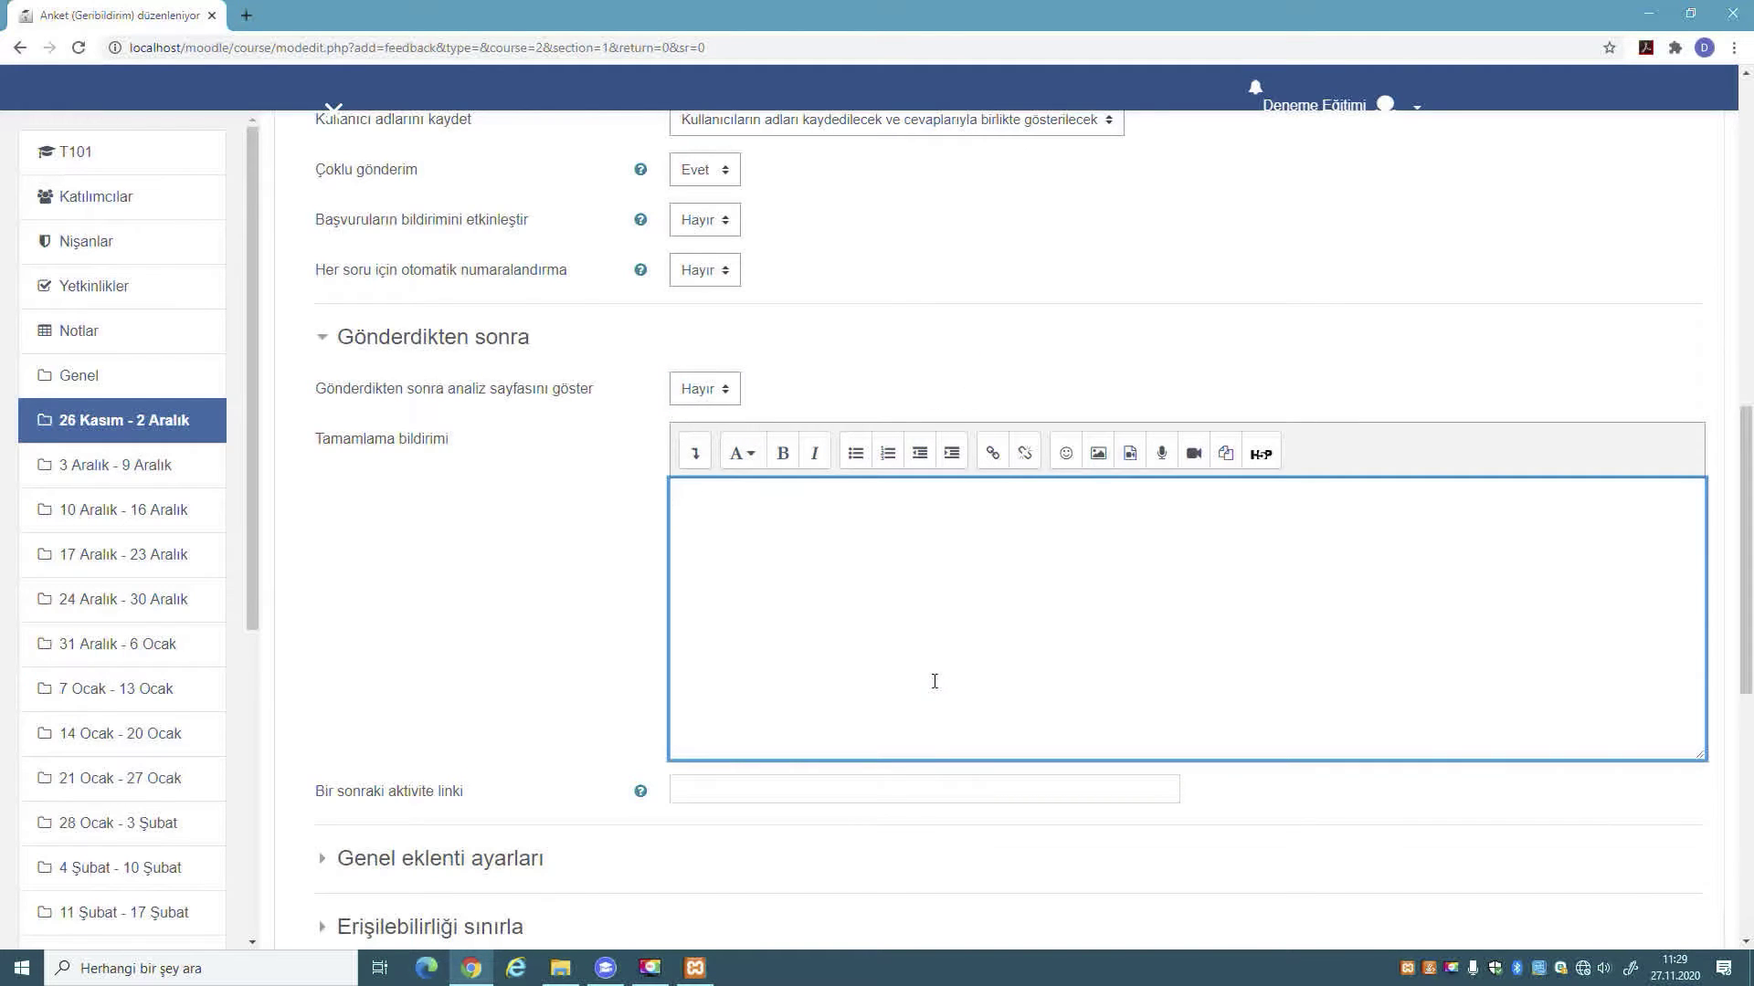
pyautogui.write('Geri bildirim.')
pyautogui.click(699, 789)
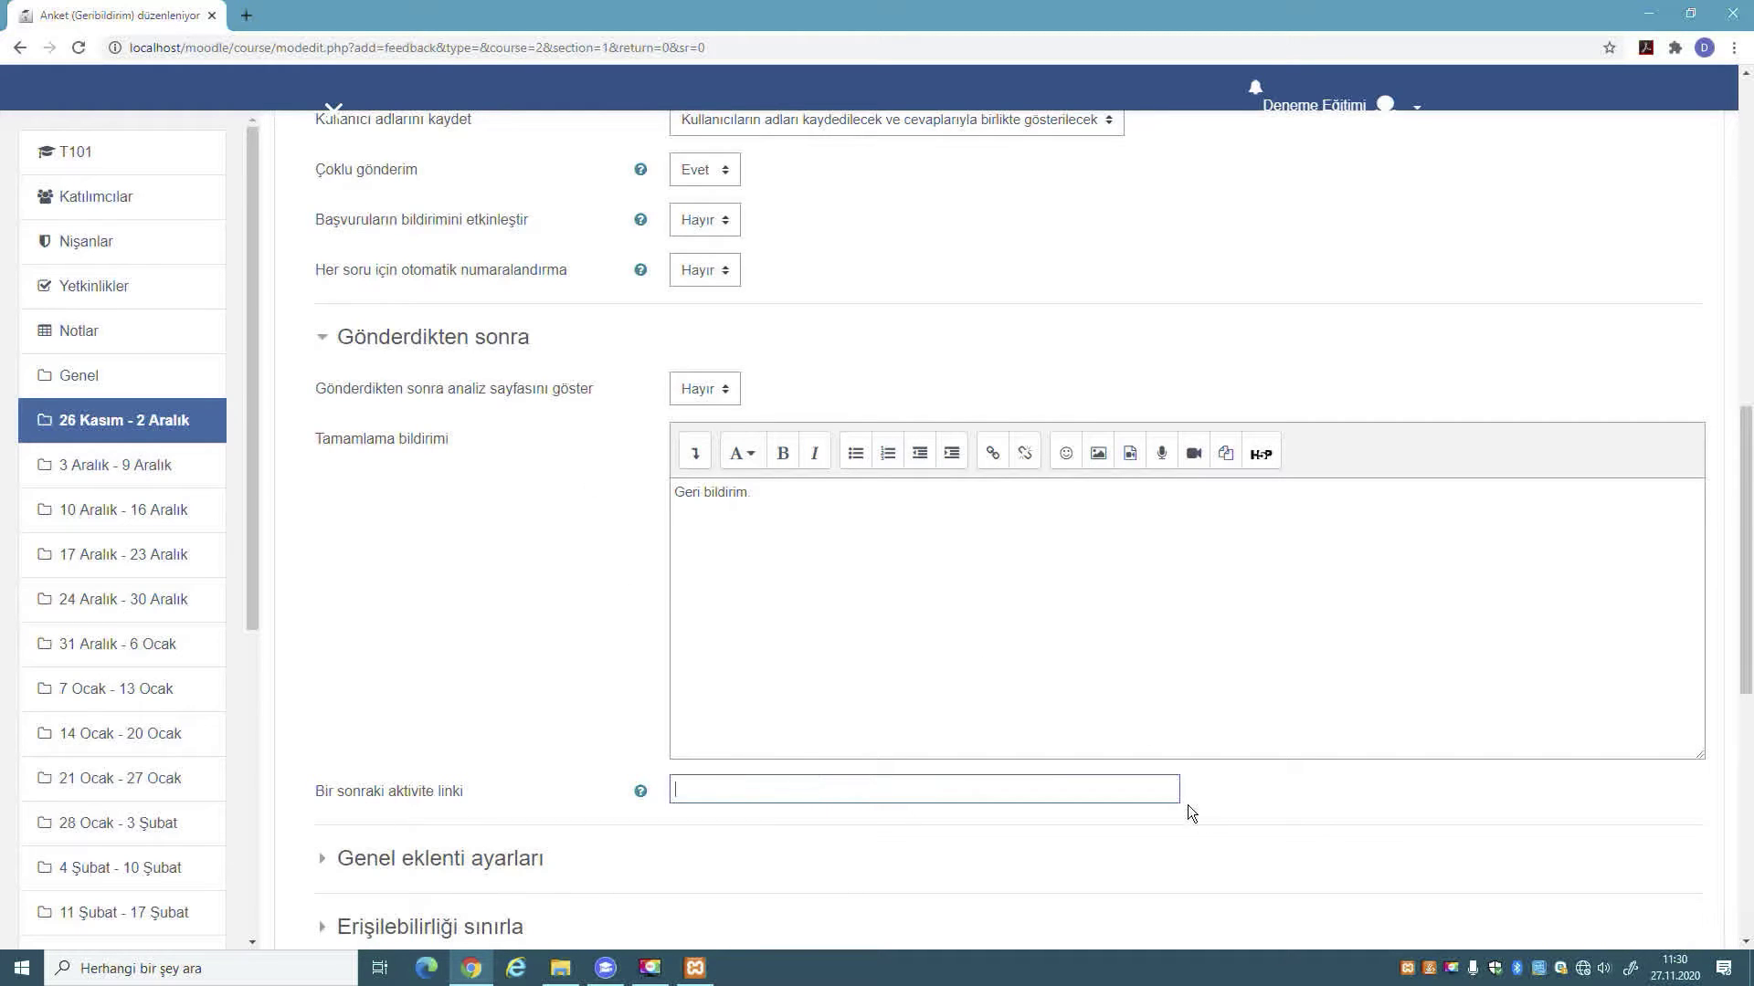
pyautogui.click(728, 393)
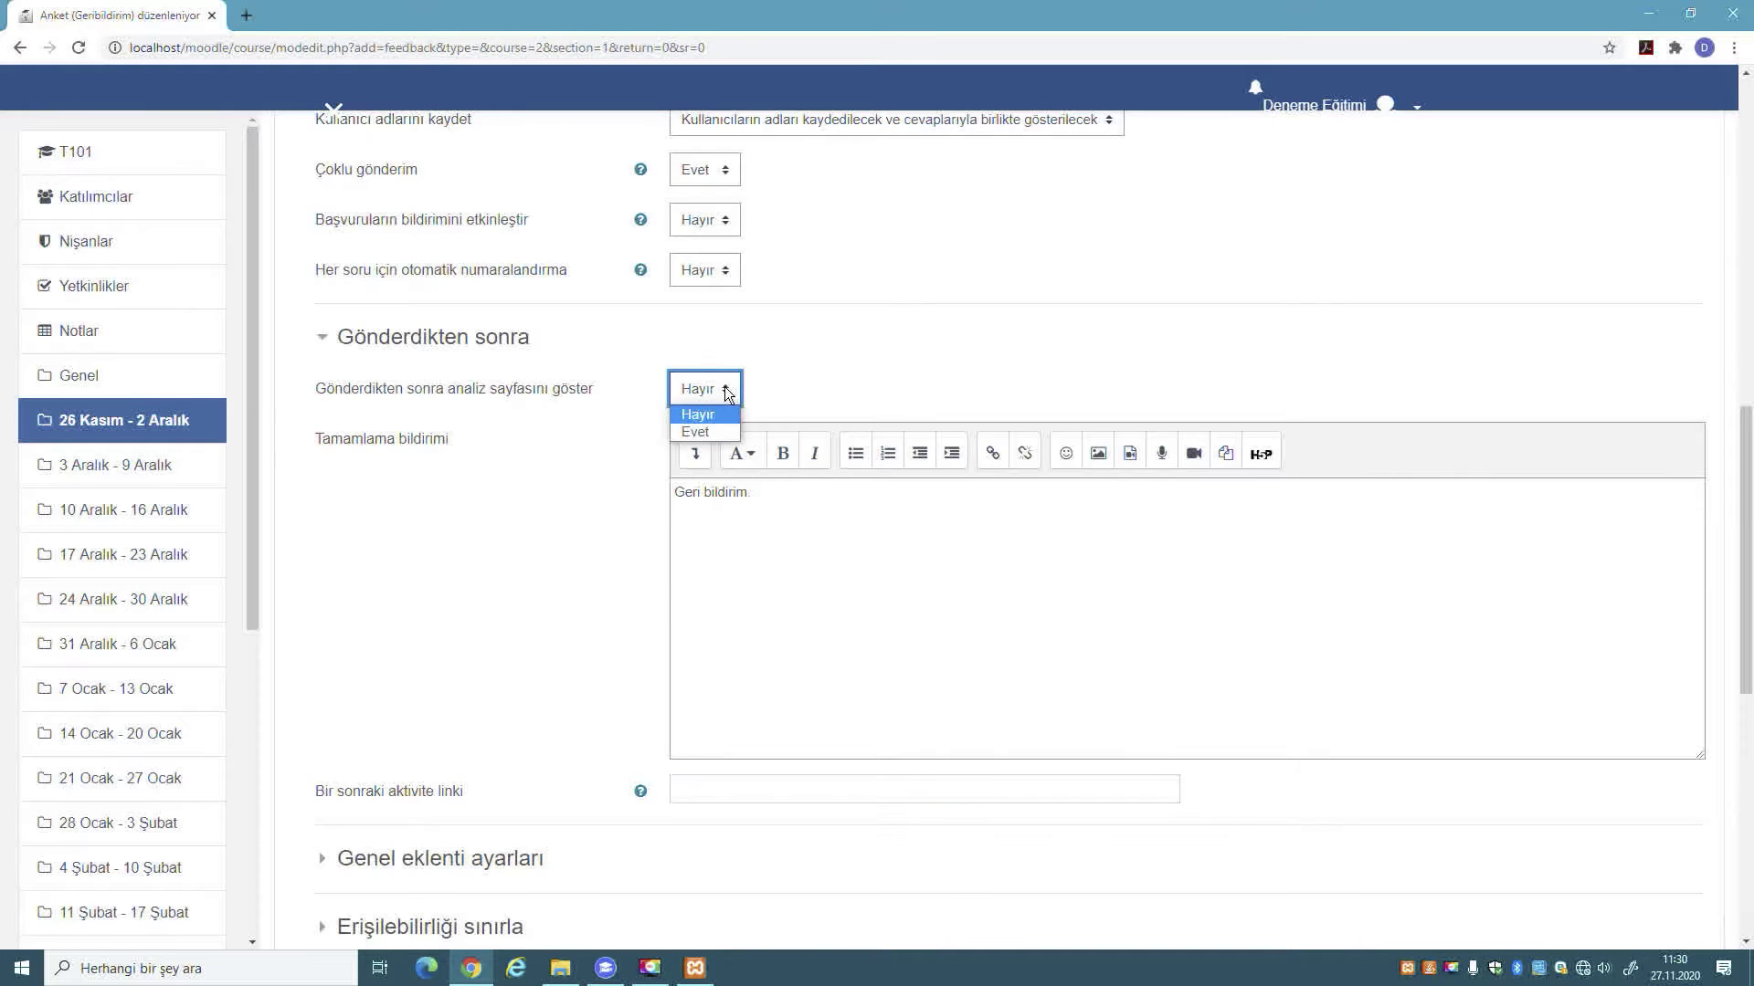
pyautogui.click(325, 339)
# - In Genel eklenti ayarları, choose "Ders sayfasında göster" for Erişilebilirlik
pyautogui.click(320, 411)
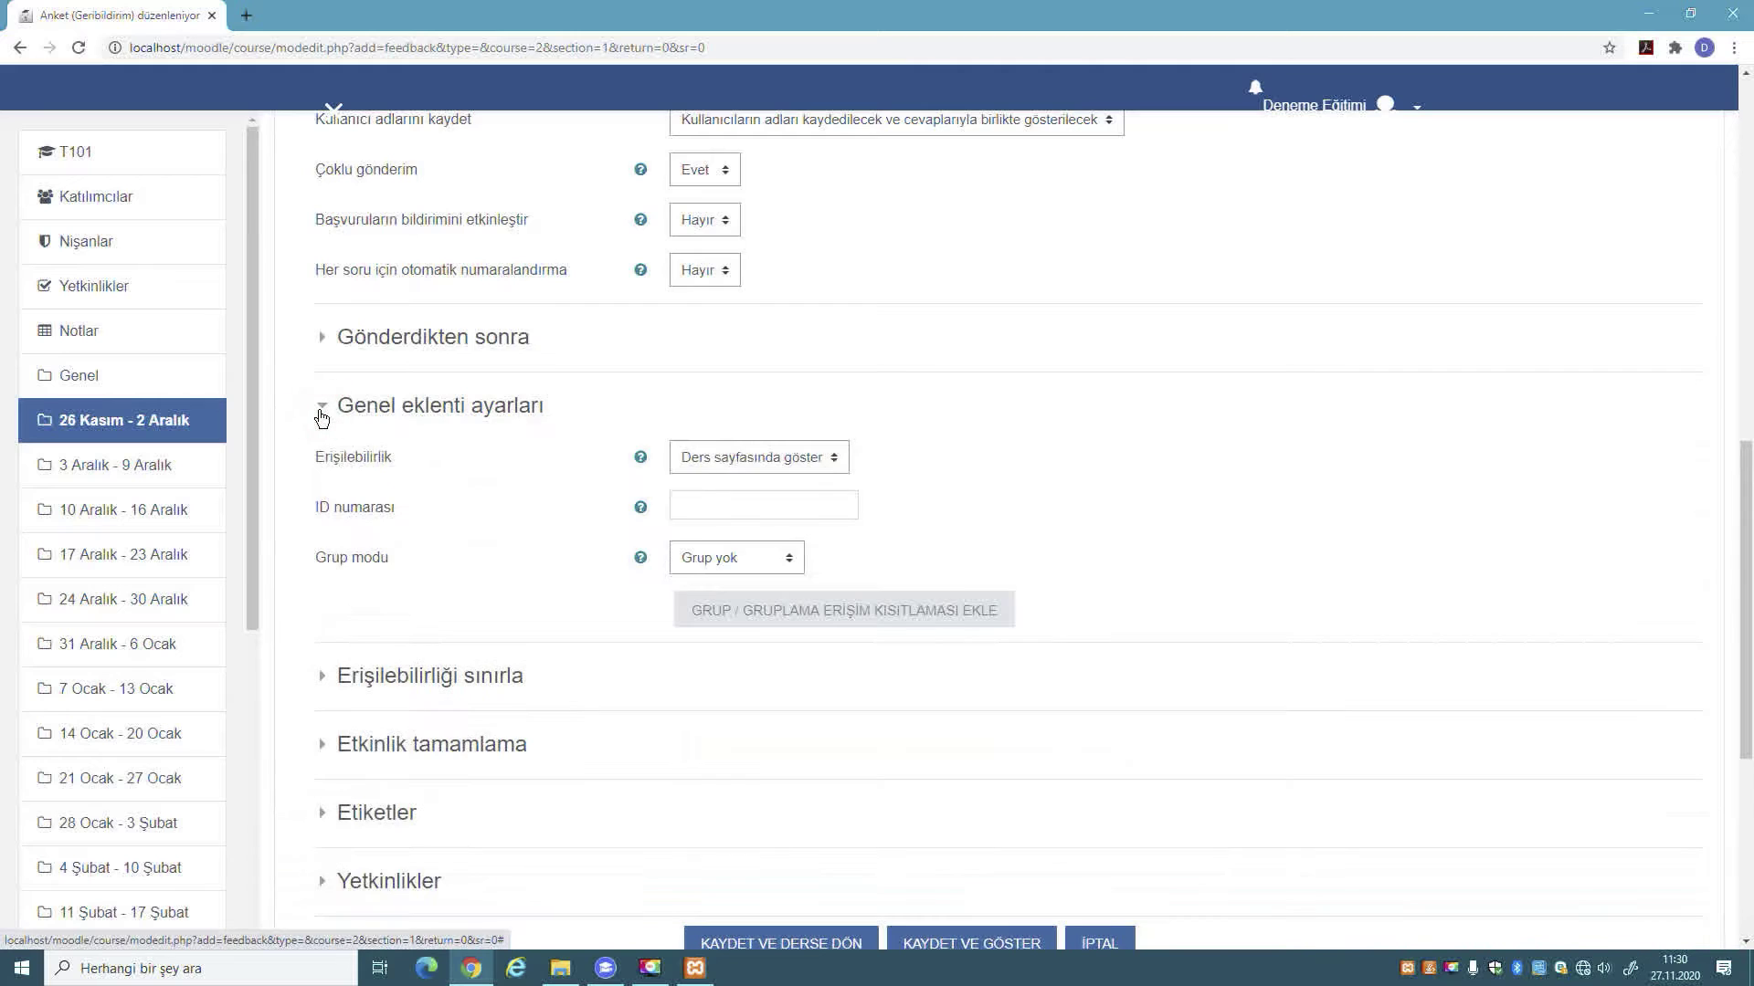
pyautogui.click(766, 468)
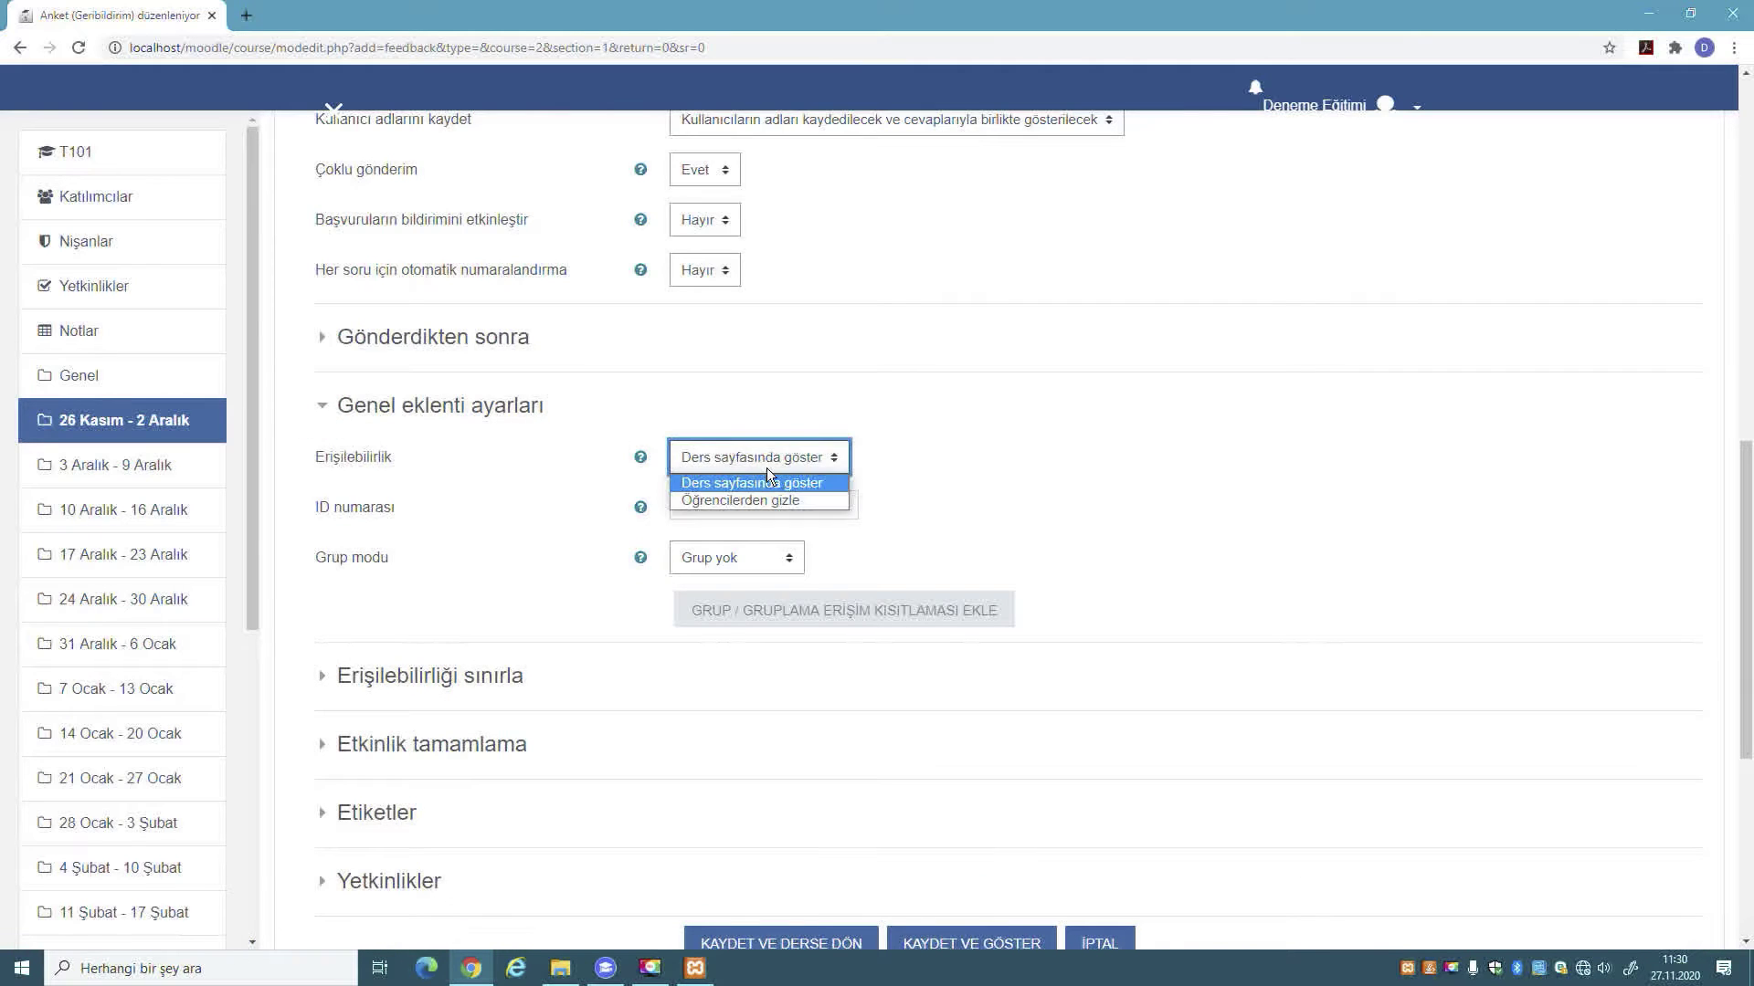
pyautogui.click(829, 485)
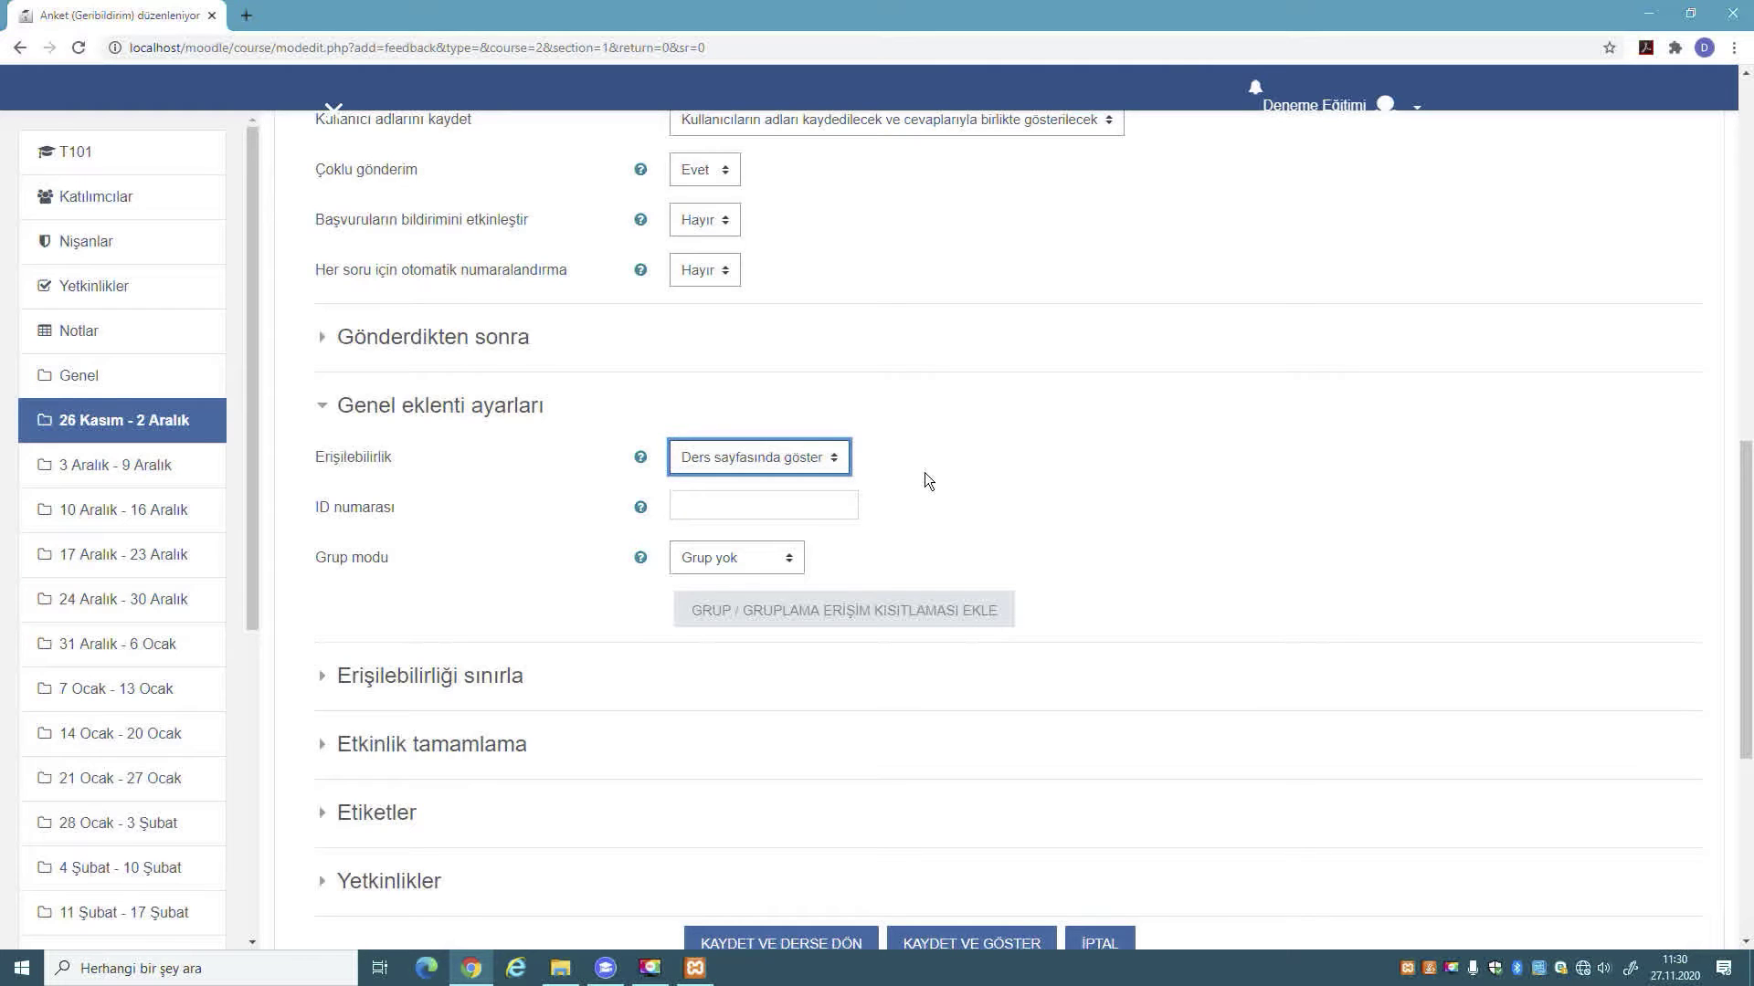
pyautogui.click(1073, 447)
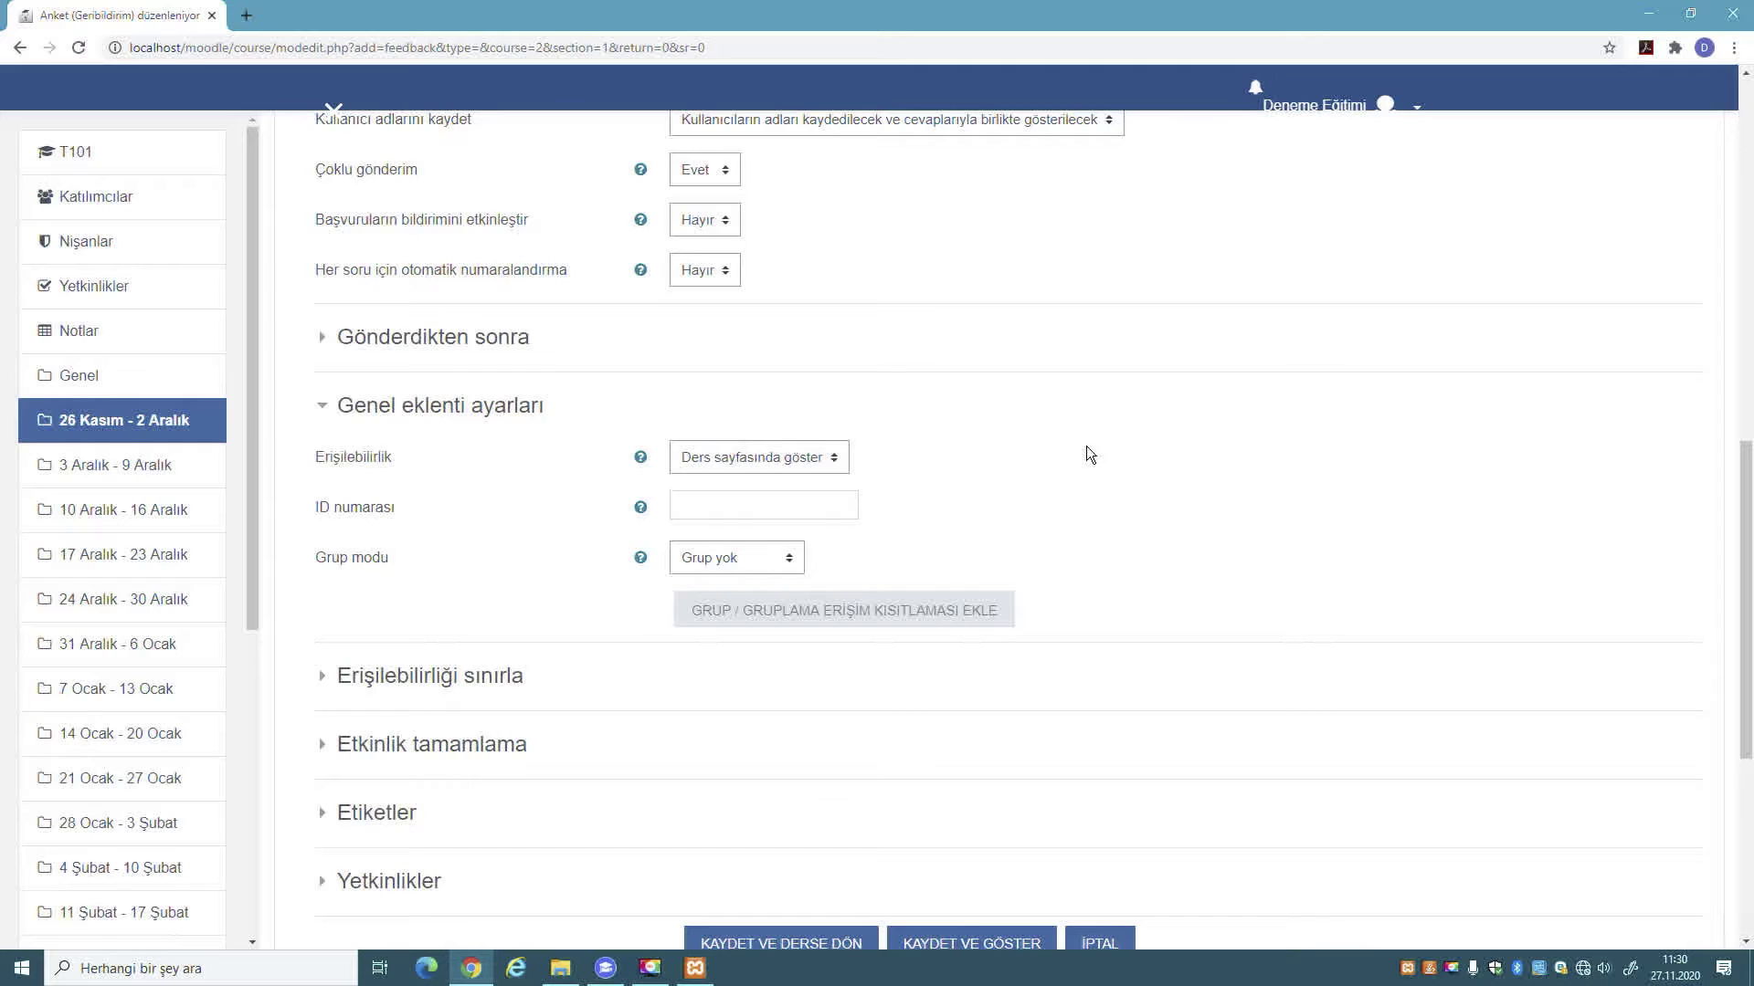
pyautogui.click(848, 507)
pyautogui.scroll(-2, 791, 563)
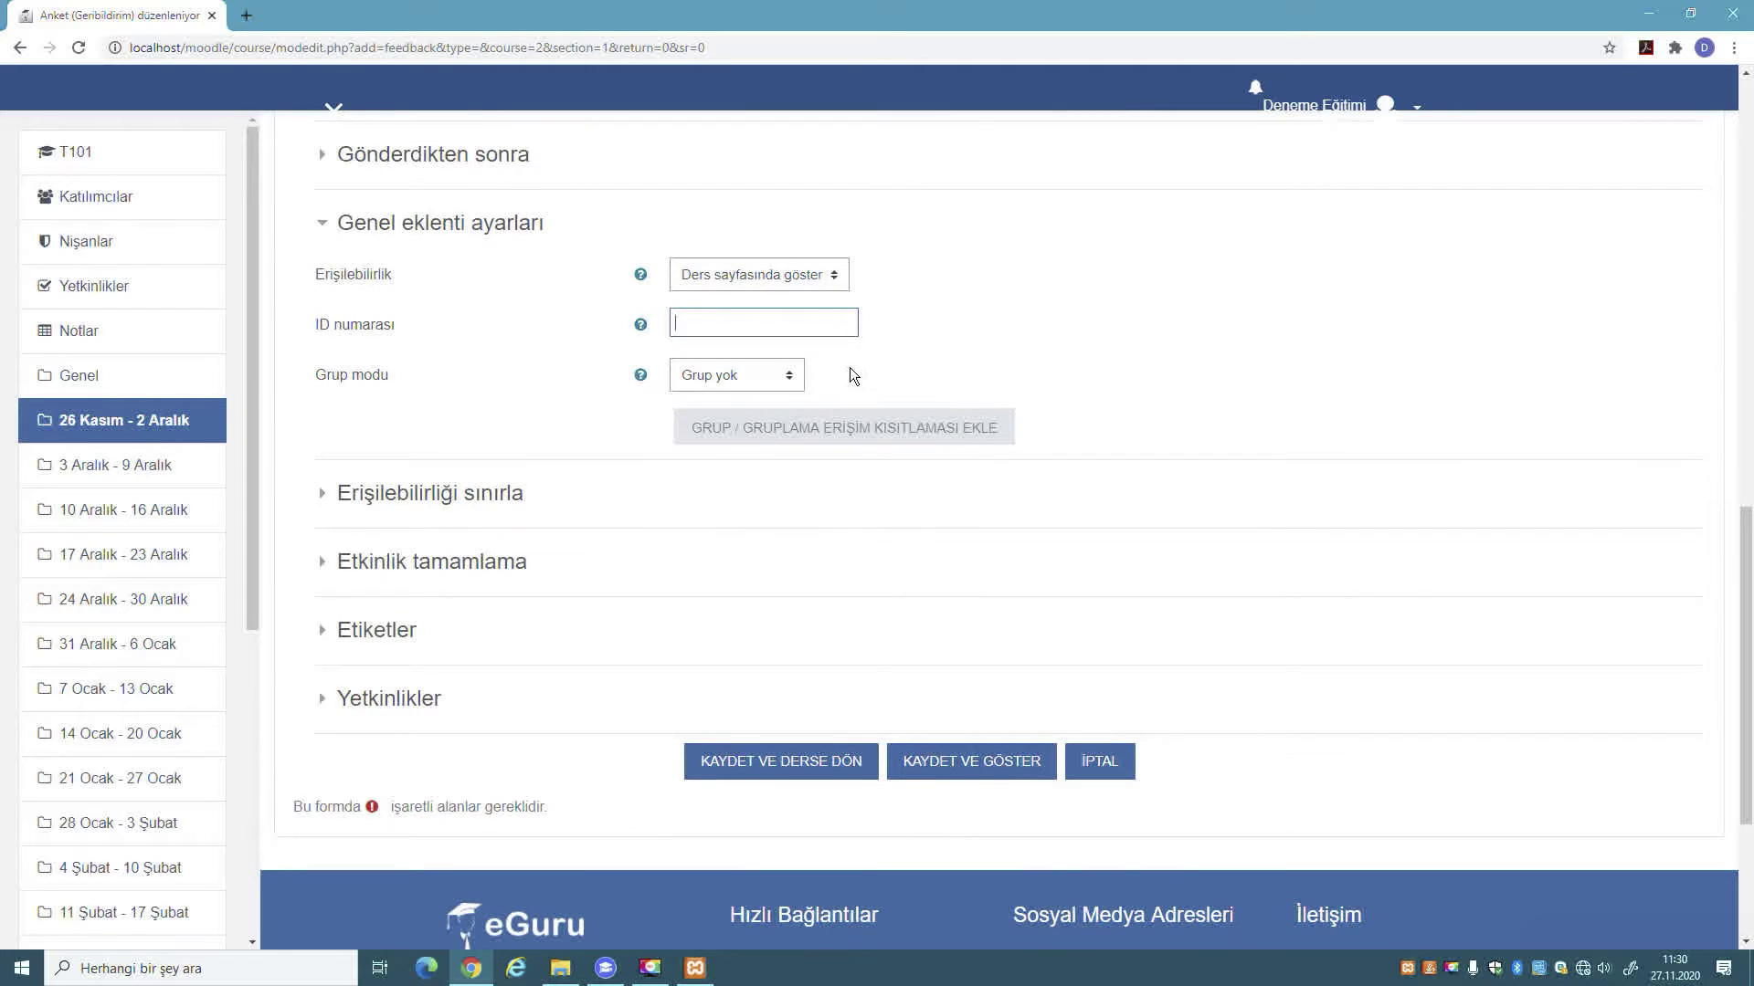
pyautogui.click(754, 381)
# - Under Erişilebilirliği sınırla, try a Tarih access restriction with the "zorunlu" match condition and remove it again
pyautogui.scroll(-1, 512, 416)
pyautogui.click(512, 411)
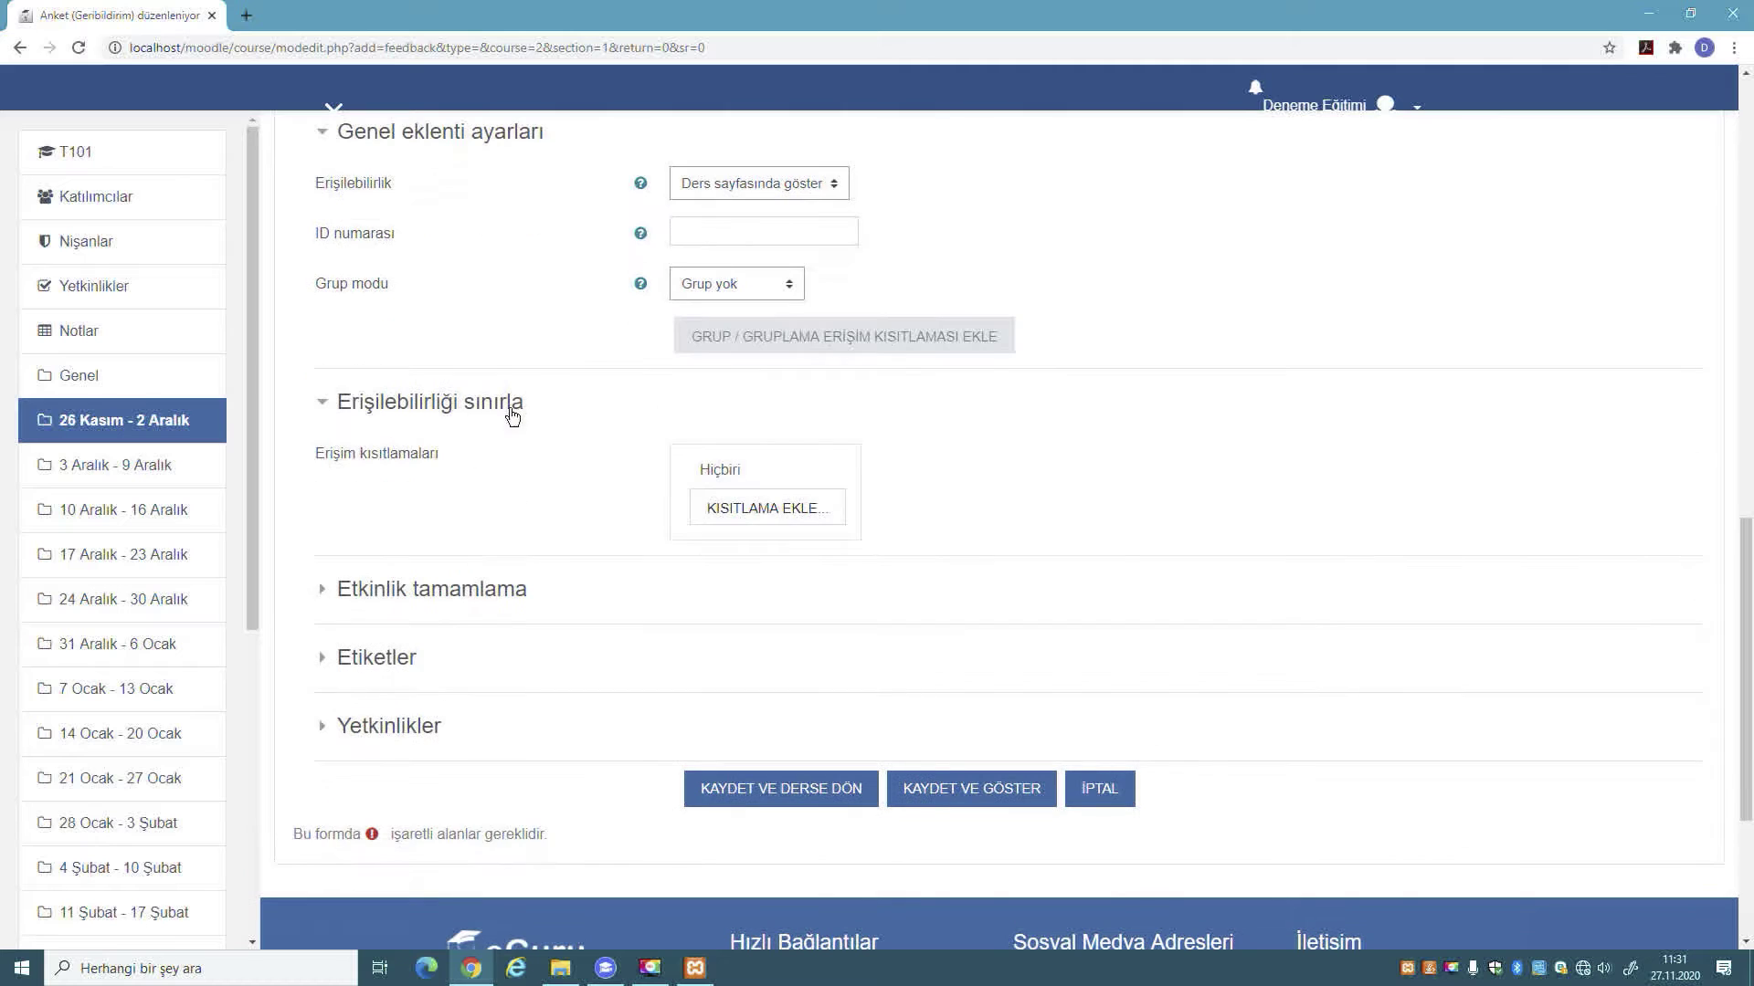
pyautogui.click(794, 520)
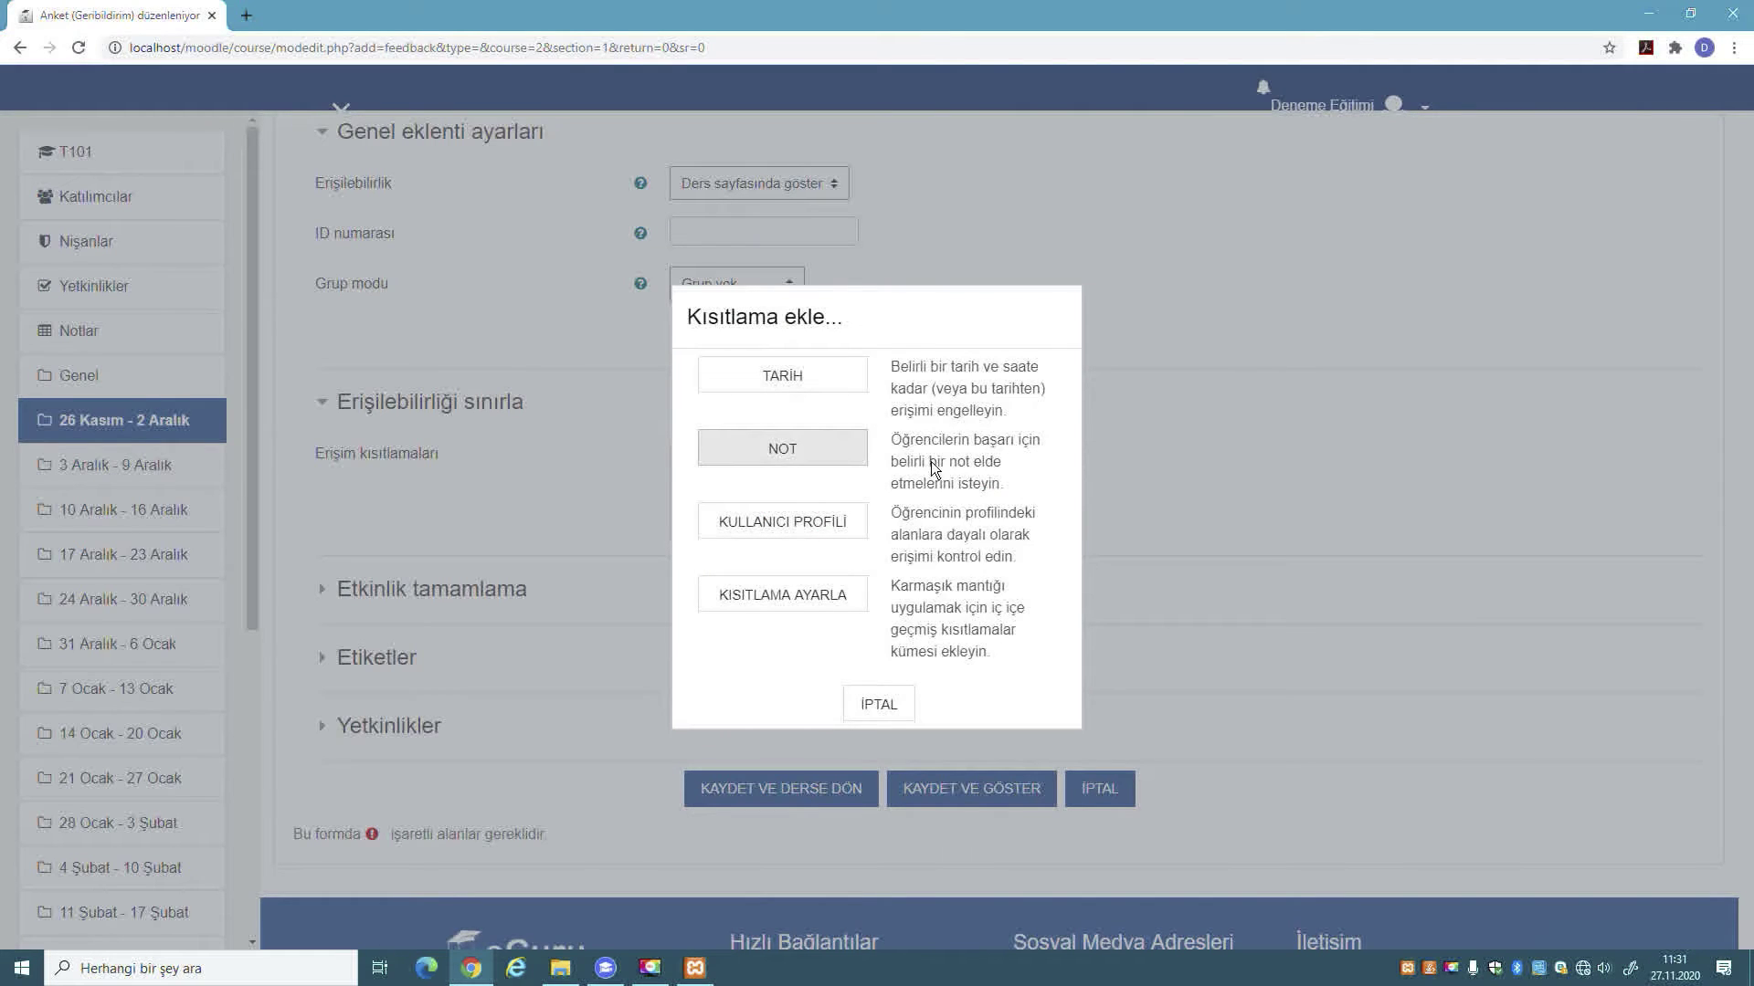
pyautogui.click(797, 384)
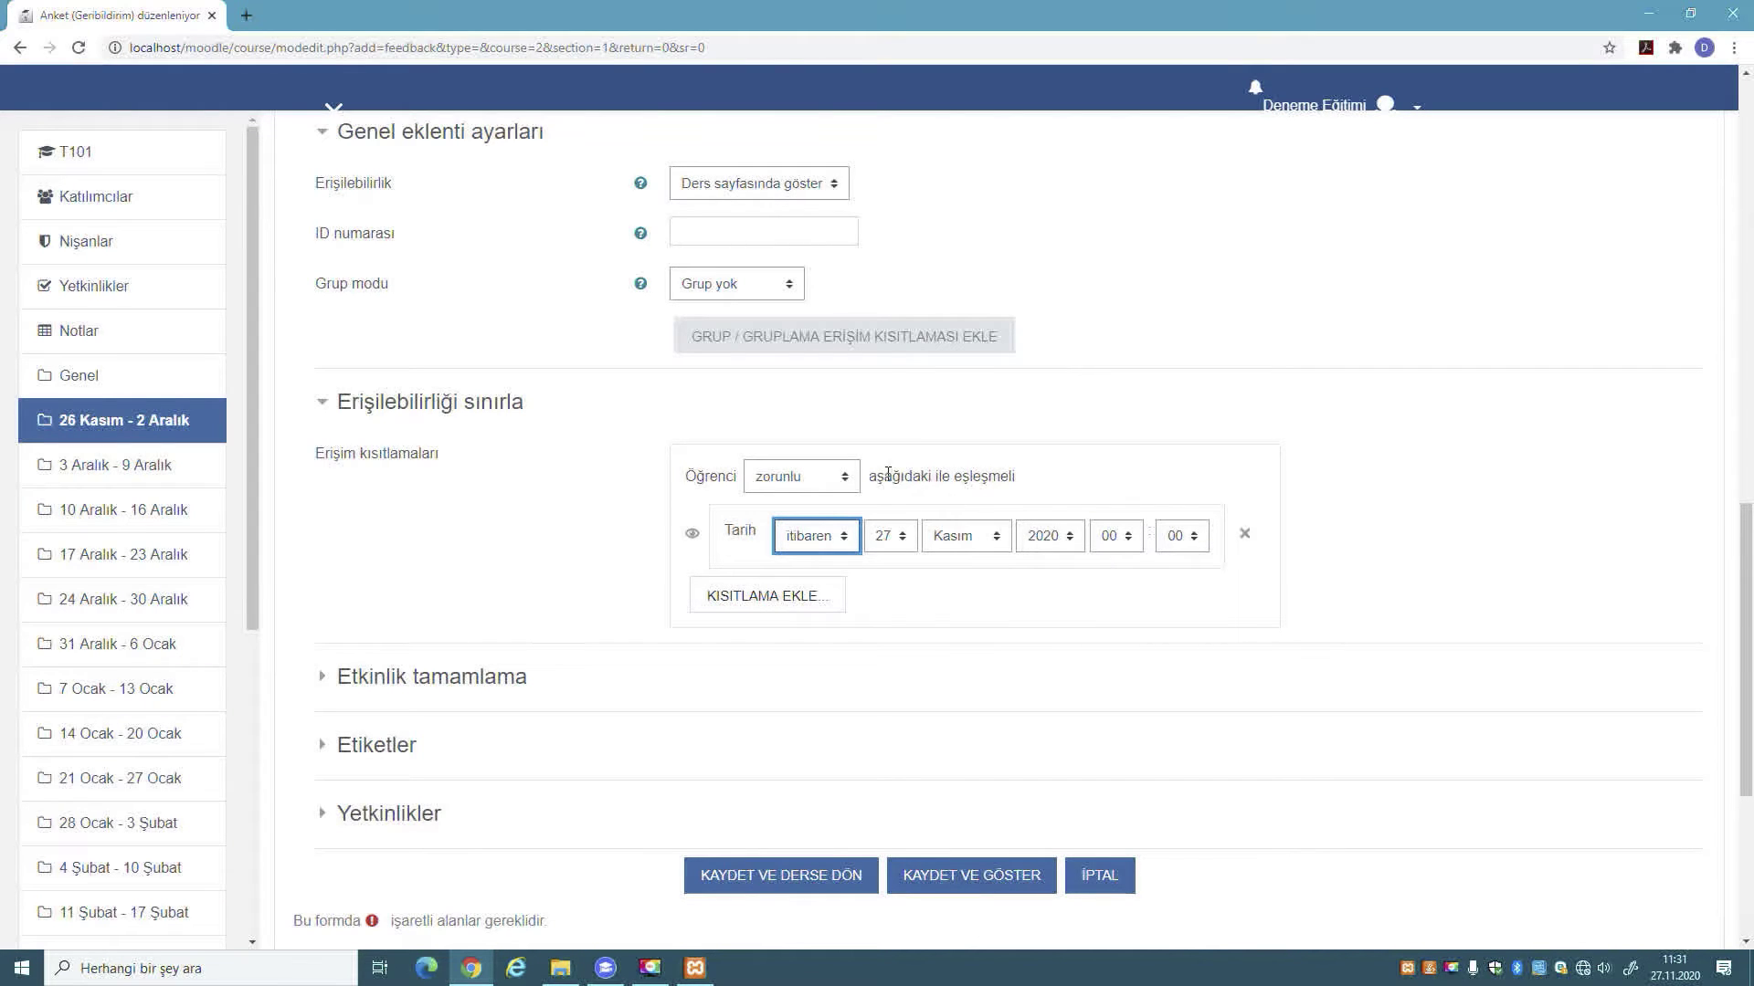
pyautogui.click(844, 483)
pyautogui.click(846, 481)
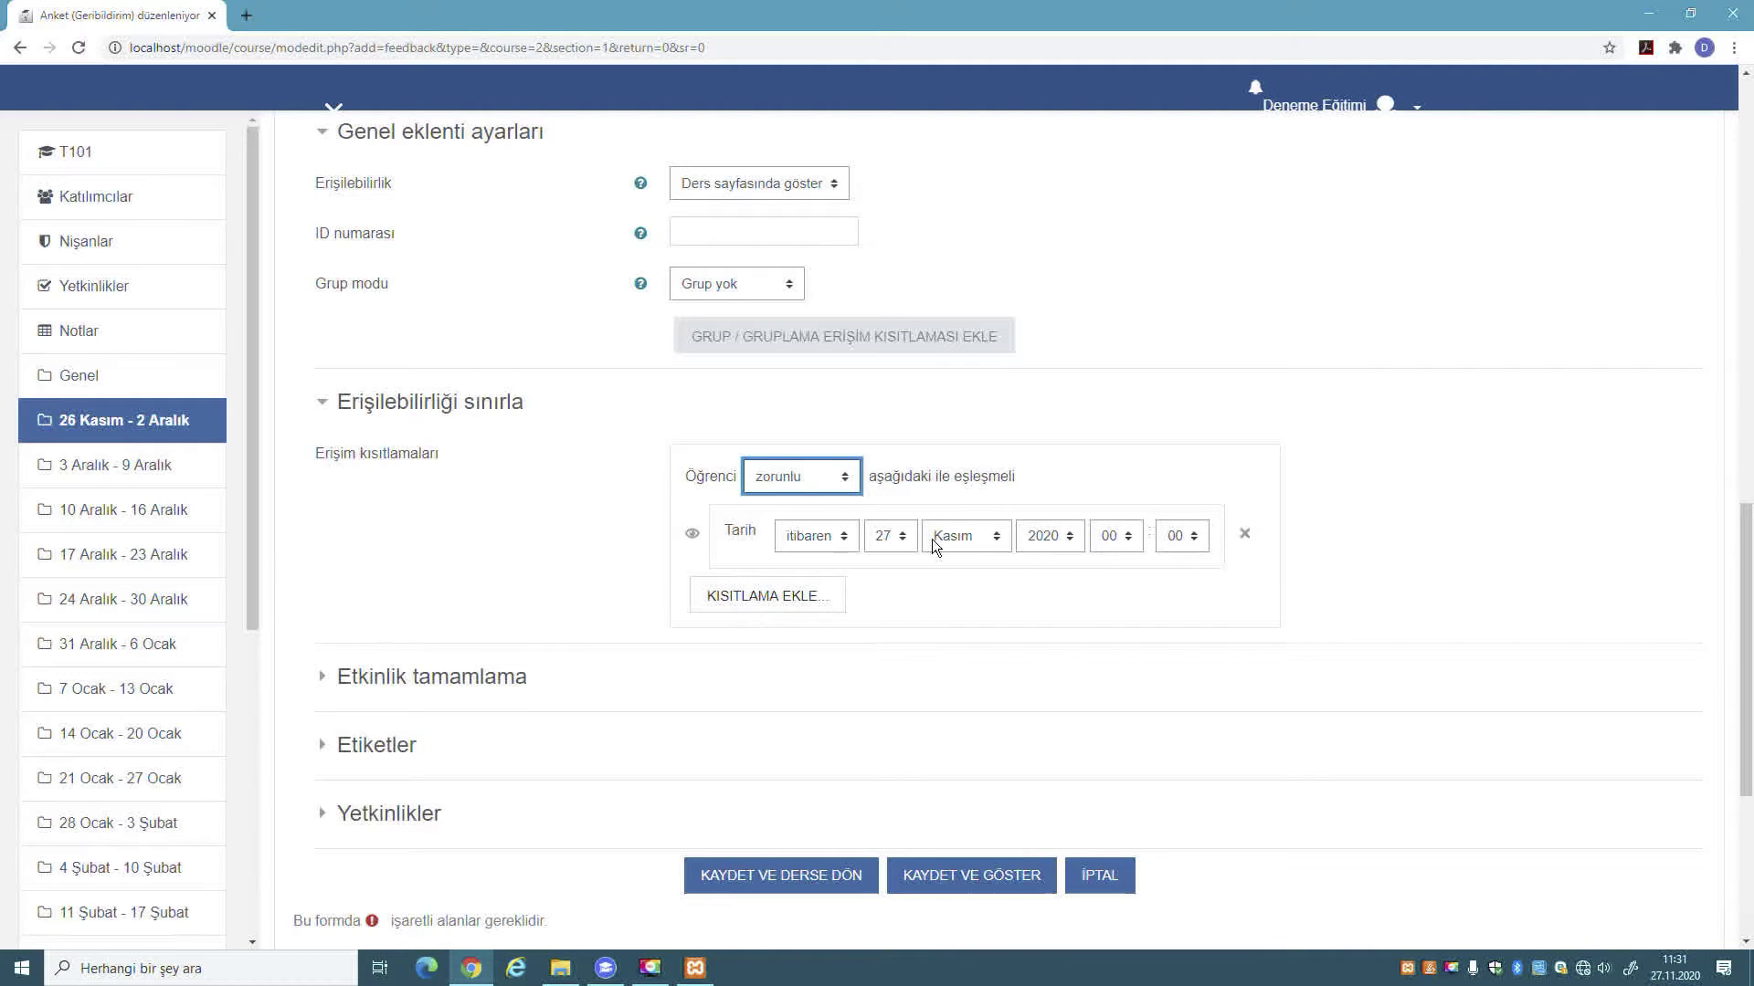
pyautogui.click(1250, 537)
# - Try a Not access restriction with a minimum grade of 50%, clear the value and remove the restriction
pyautogui.click(786, 595)
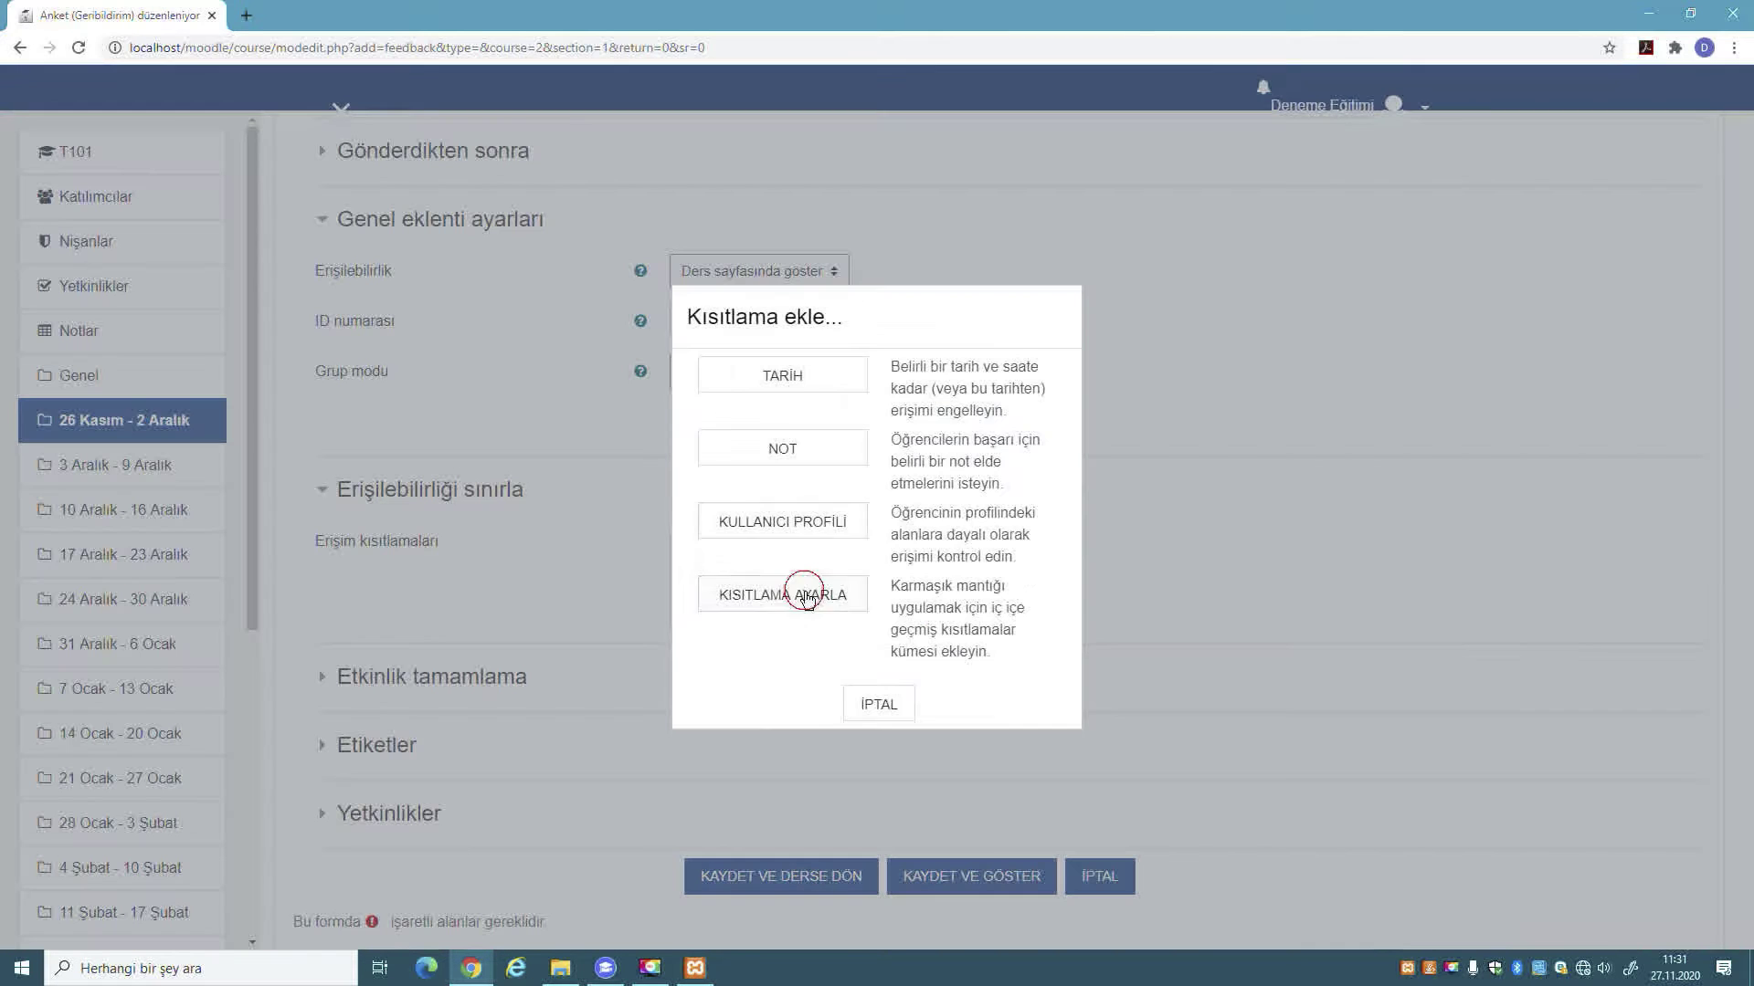
pyautogui.click(827, 464)
pyautogui.scroll(-2, 973, 484)
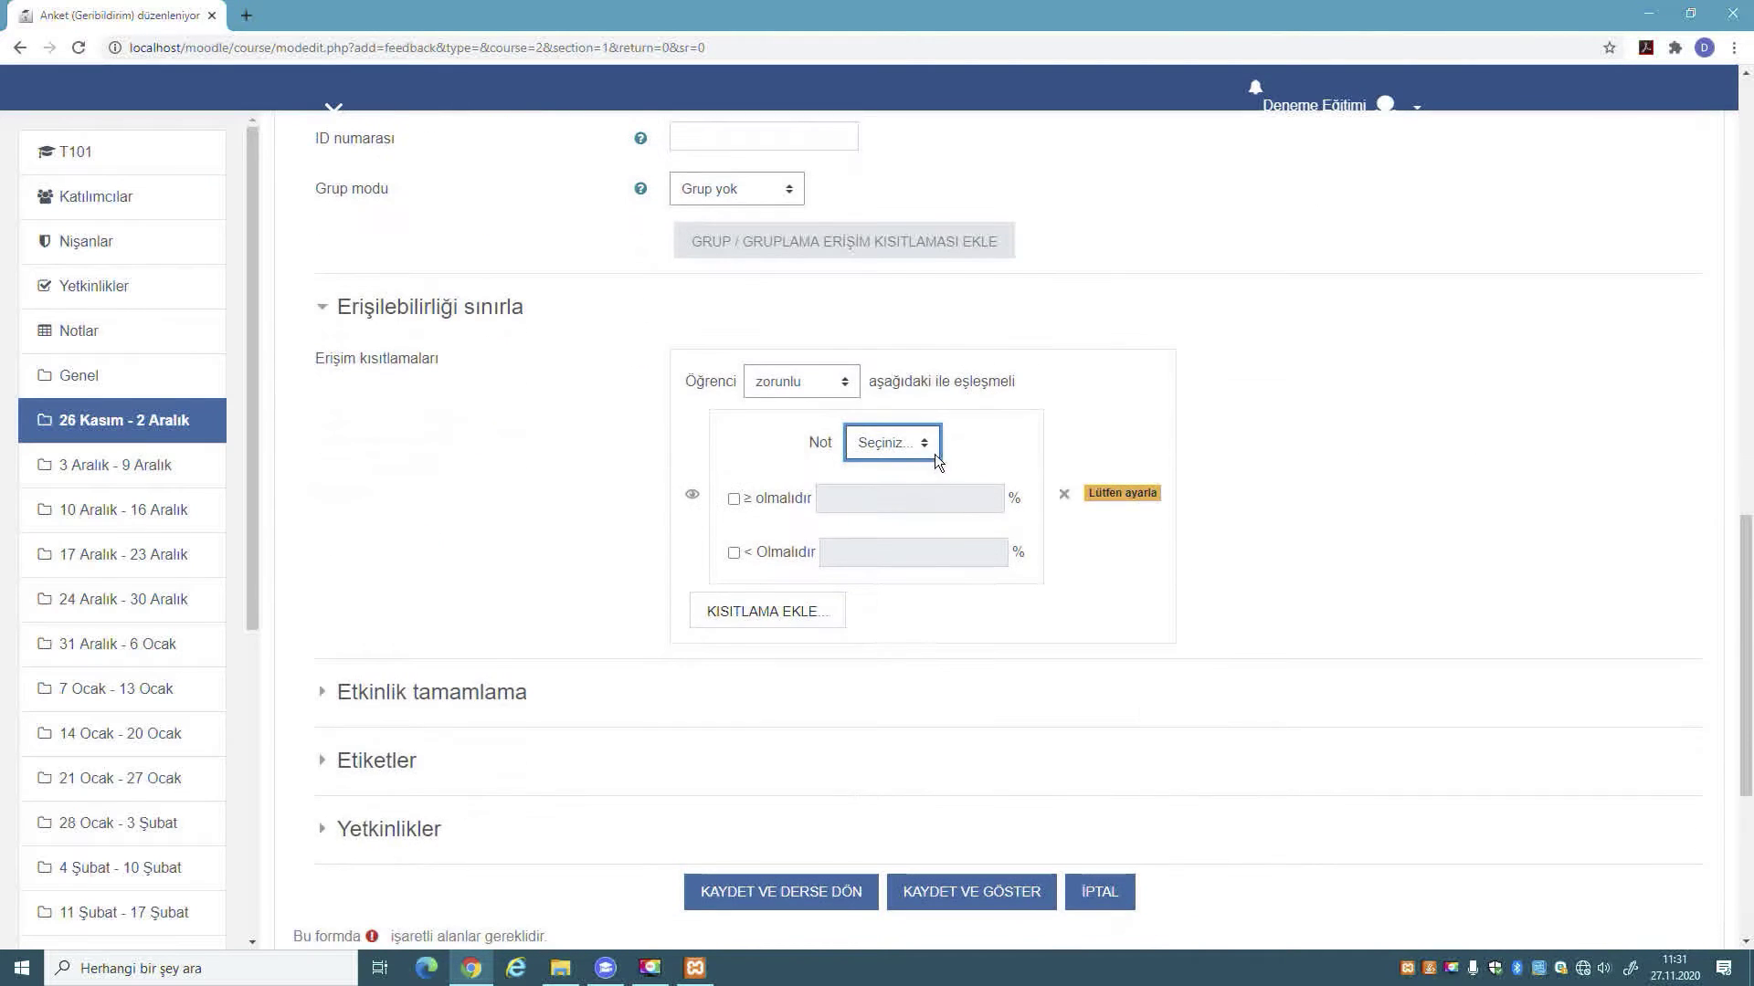
pyautogui.click(923, 447)
pyautogui.click(923, 447)
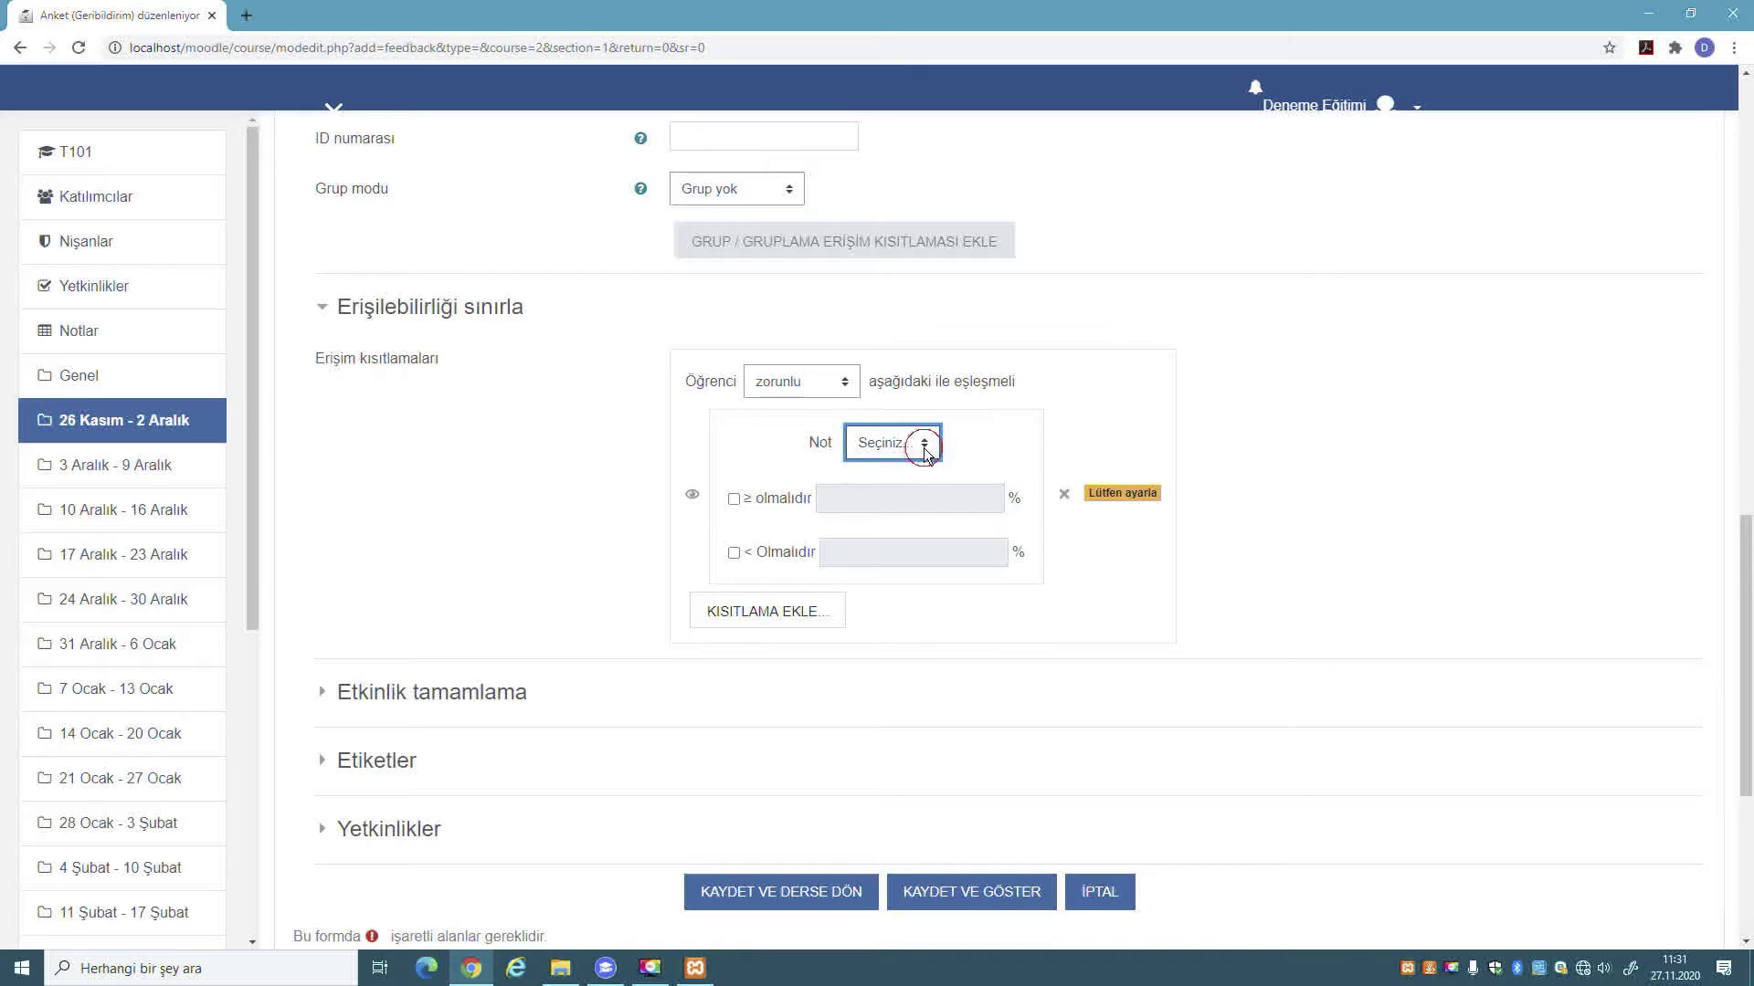
pyautogui.click(733, 500)
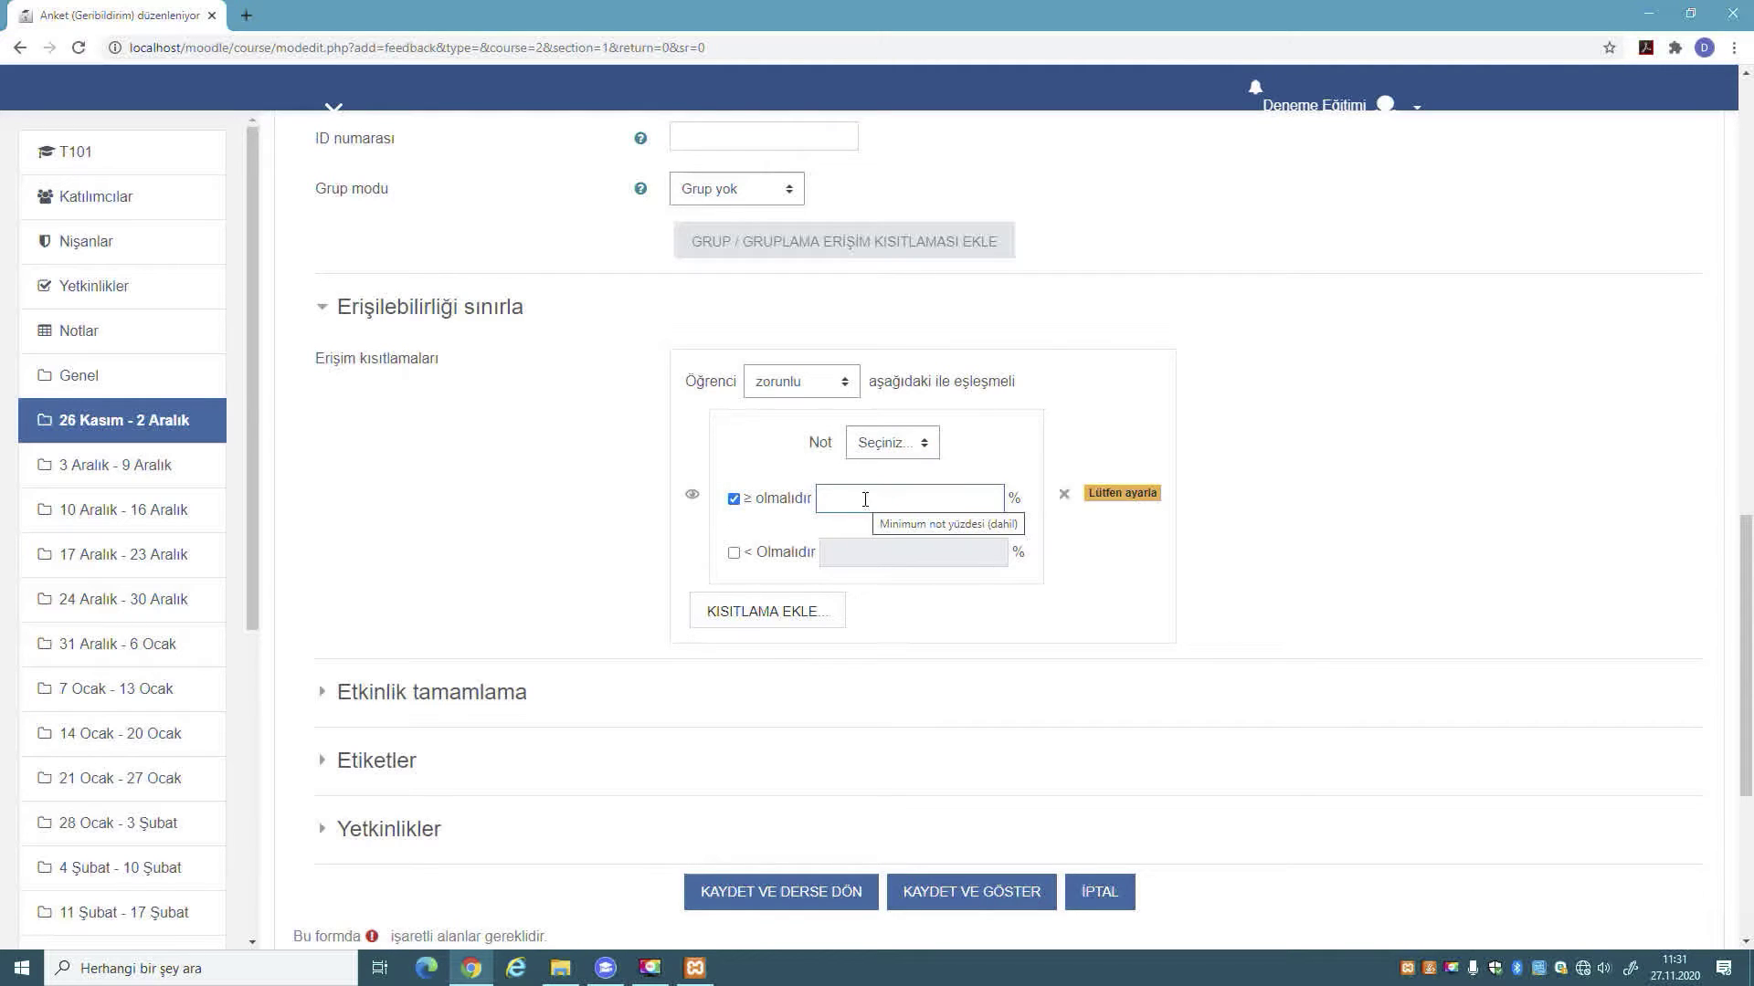
pyautogui.write('50')
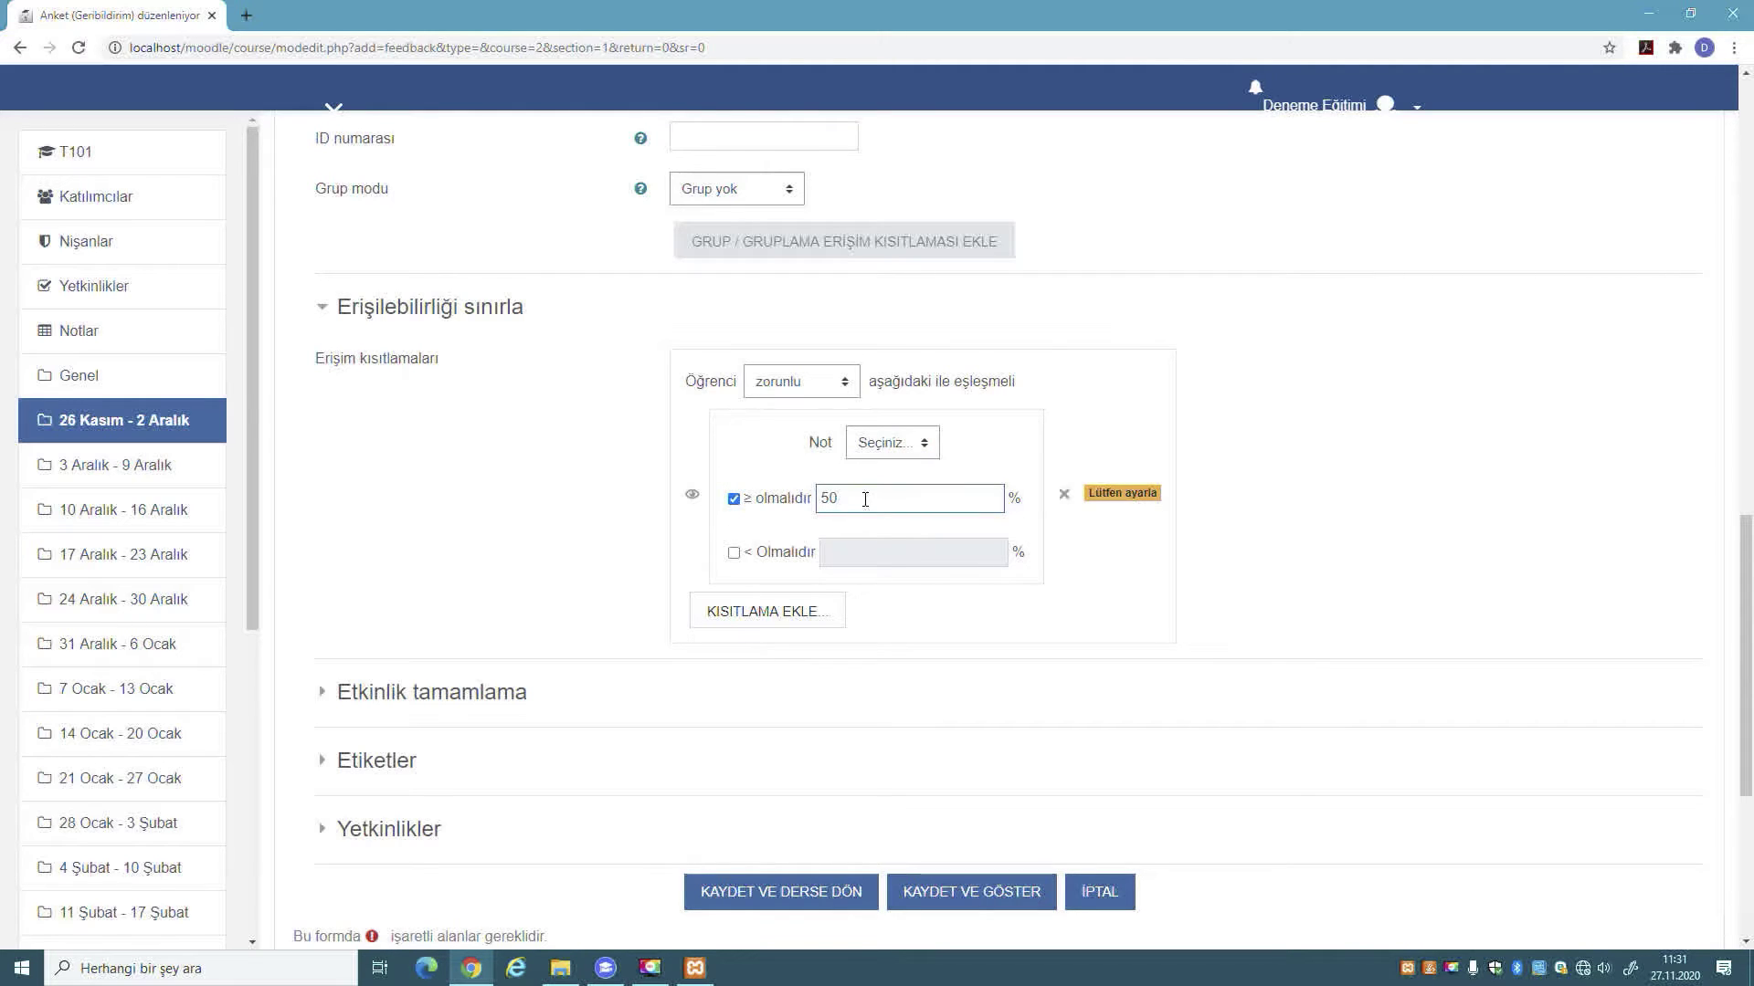
pyautogui.moveTo(865, 500); pyautogui.dragTo(808, 498)
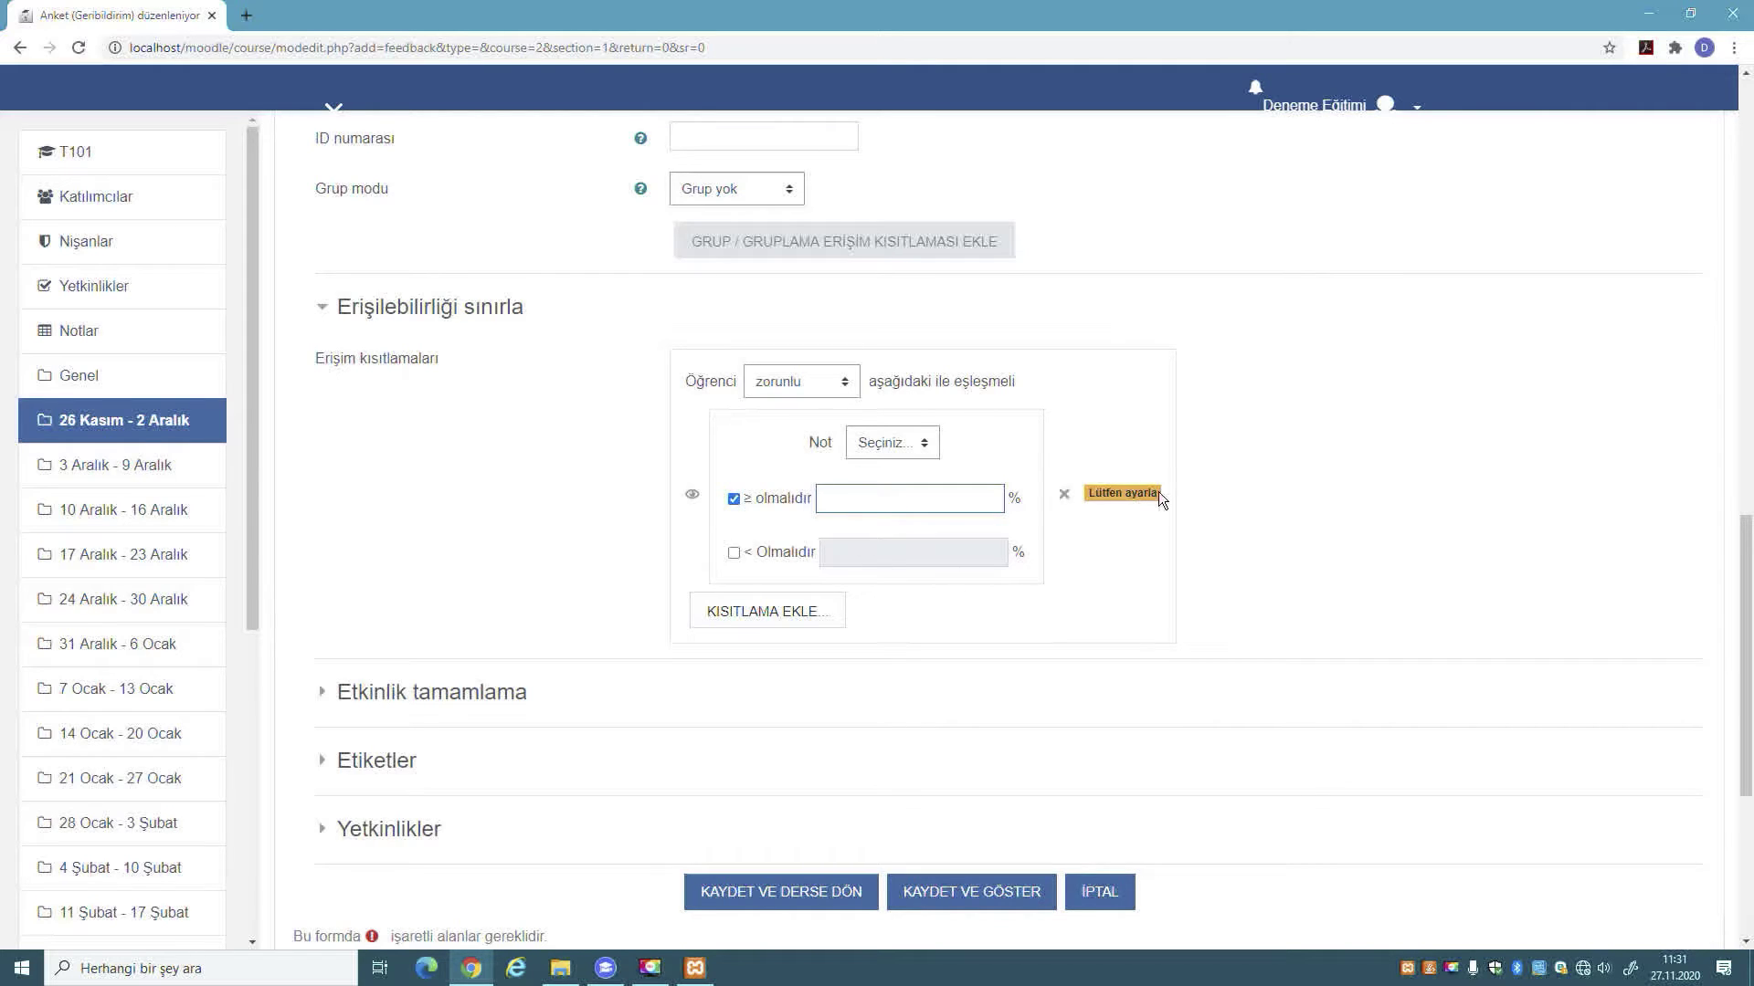
pyautogui.click(1063, 495)
# - Try a Kullanıcı profili access restriction on the Adı field and remove it again
pyautogui.click(836, 609)
pyautogui.click(836, 522)
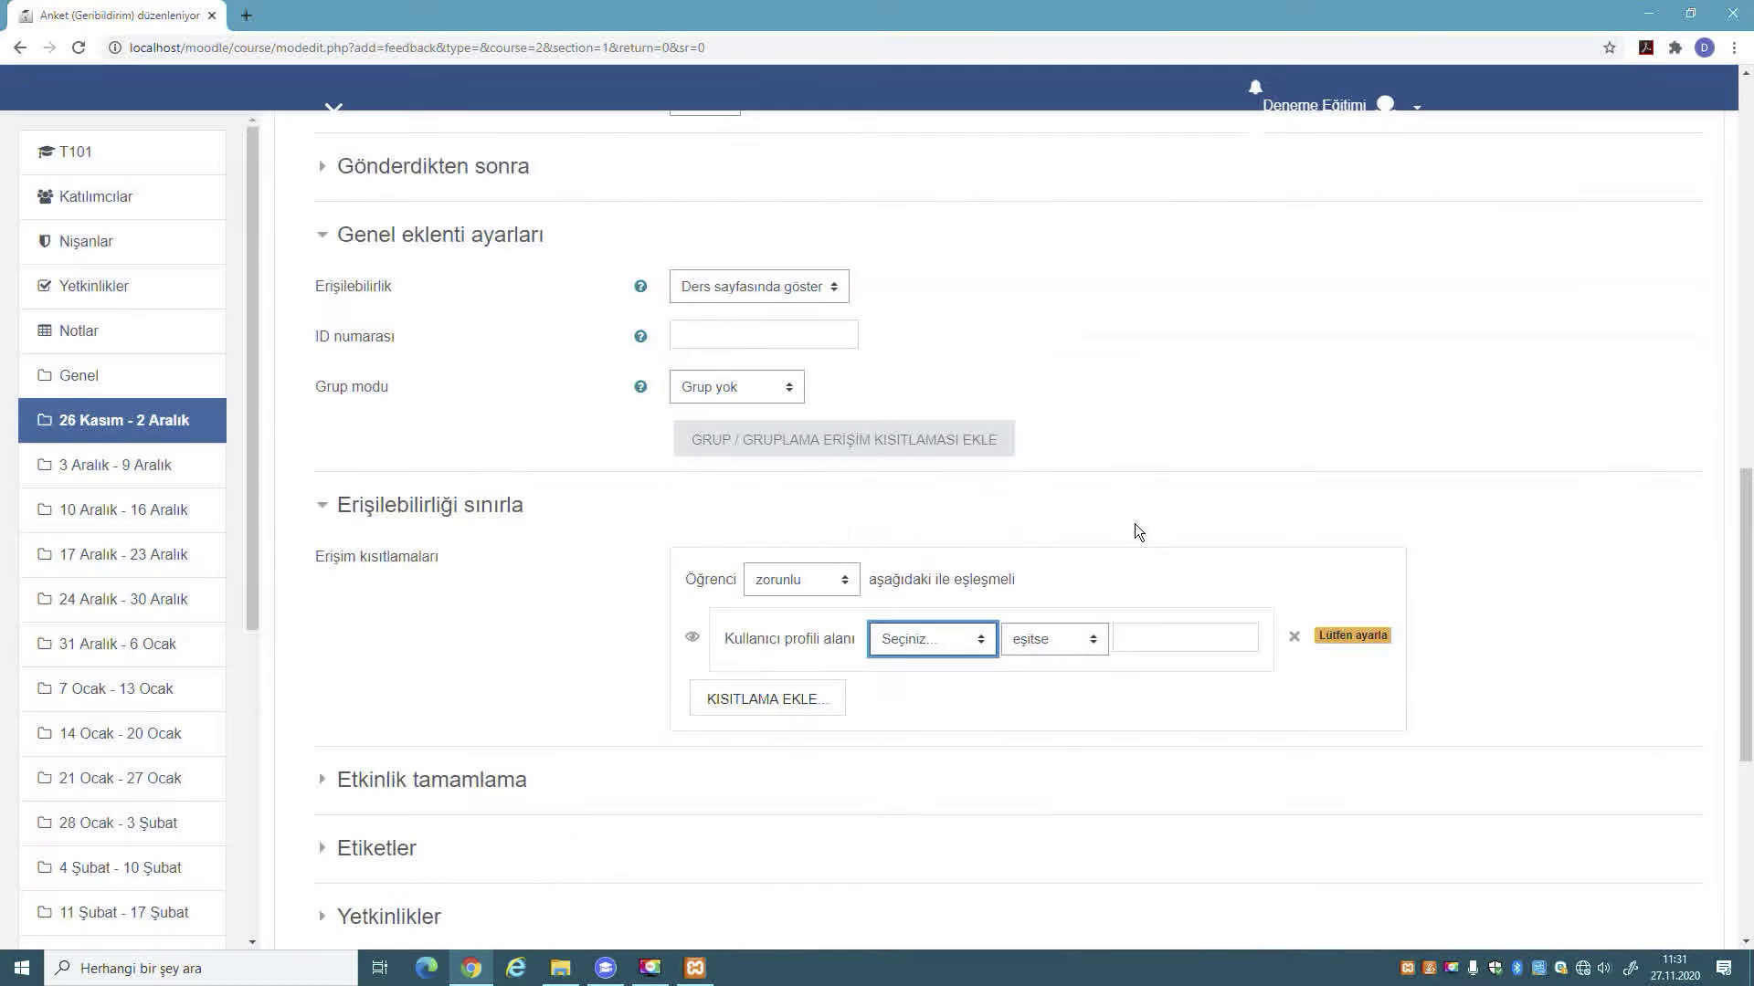
pyautogui.click(984, 637)
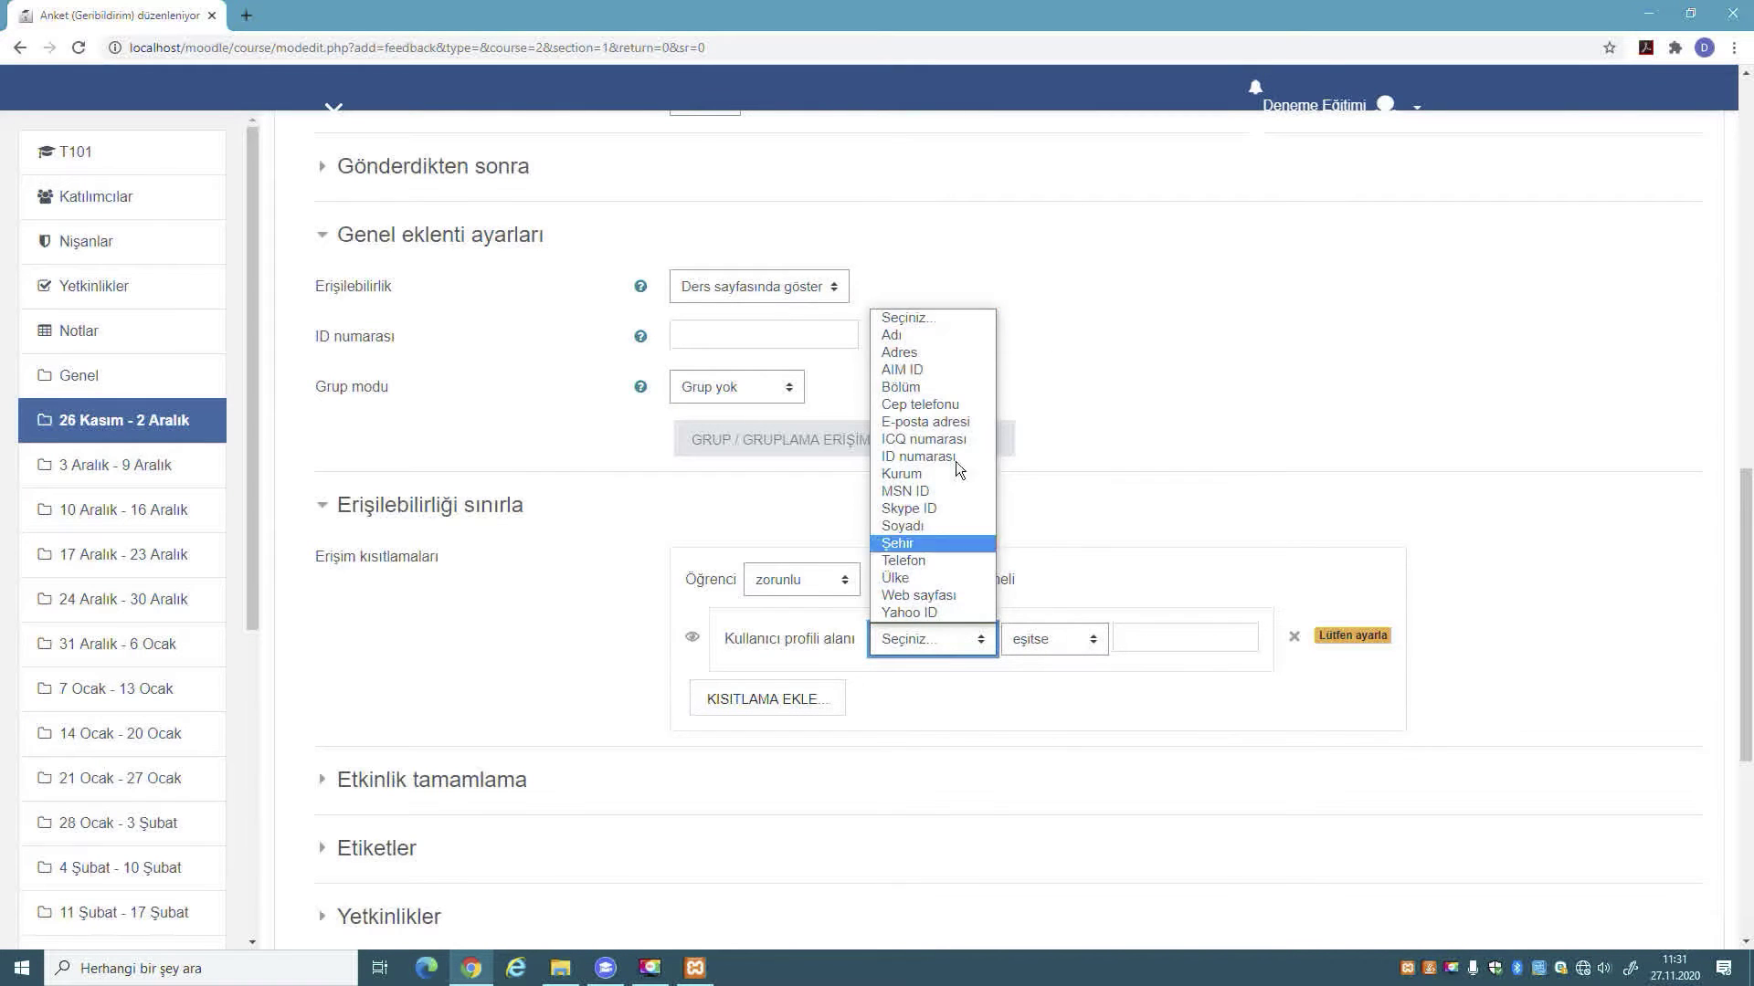
pyautogui.click(917, 337)
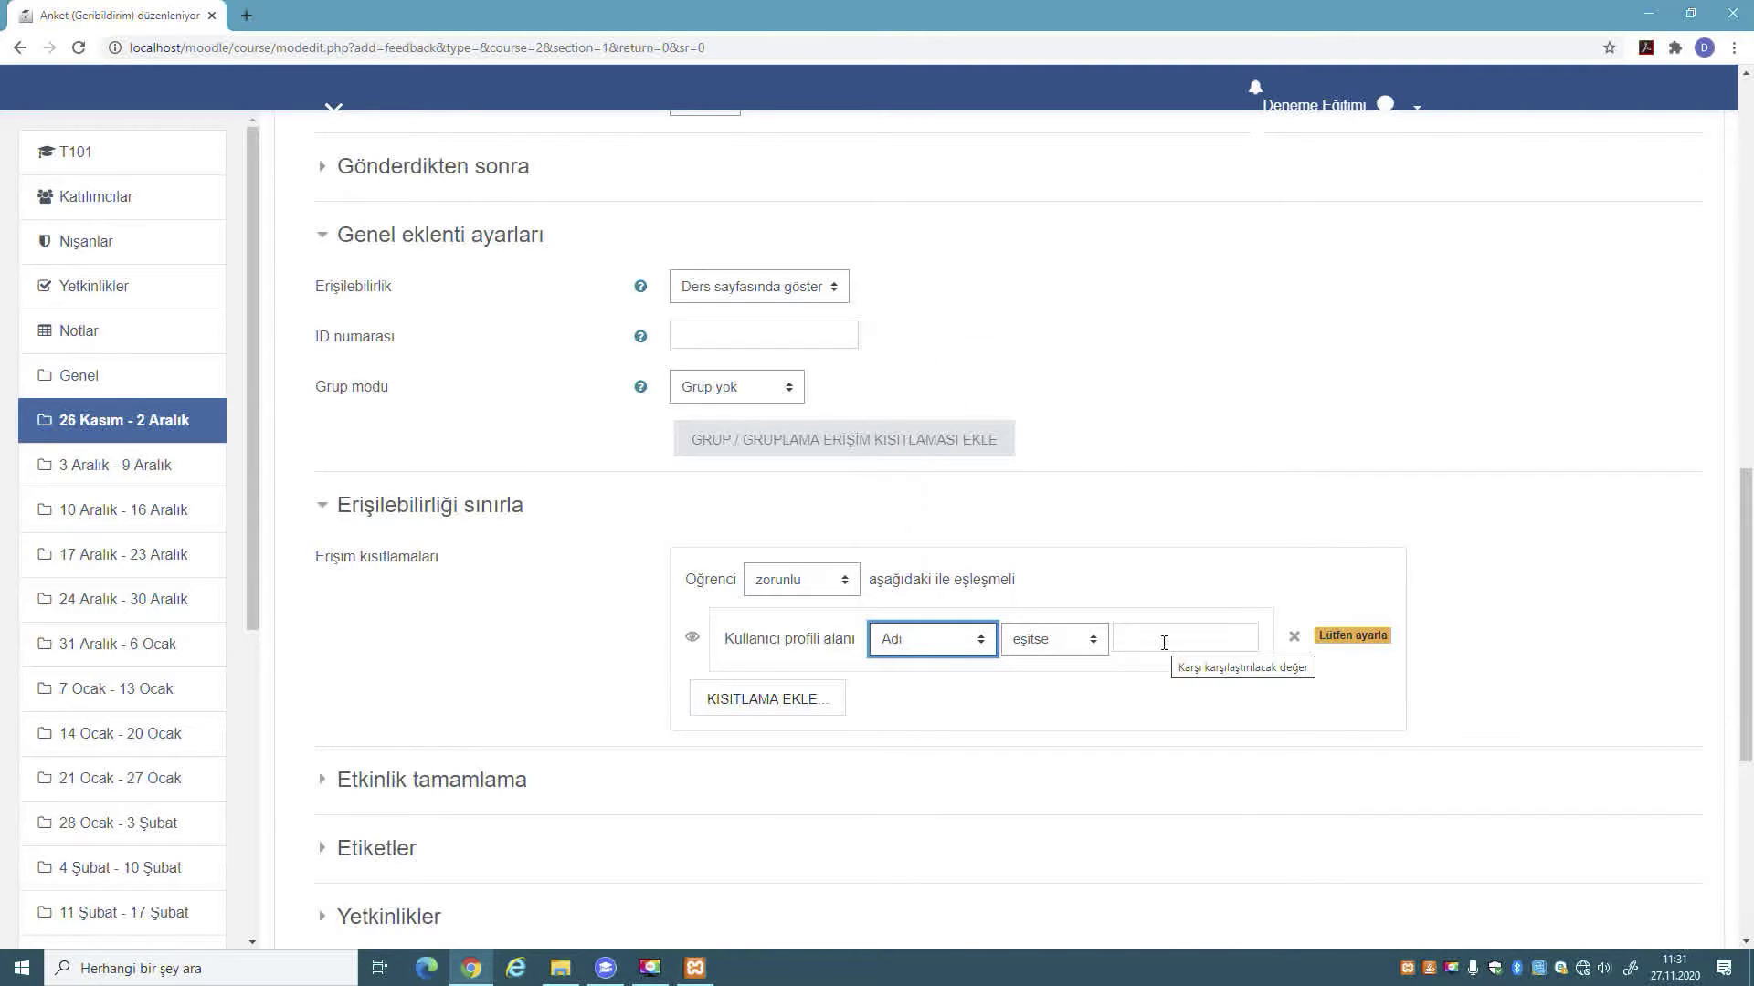
pyautogui.click(1294, 637)
# - In Etkinlik tamamlama, enable the Bitirmesini bekle date and set it to 1 Aralık 2020, 09:25
pyautogui.click(315, 544)
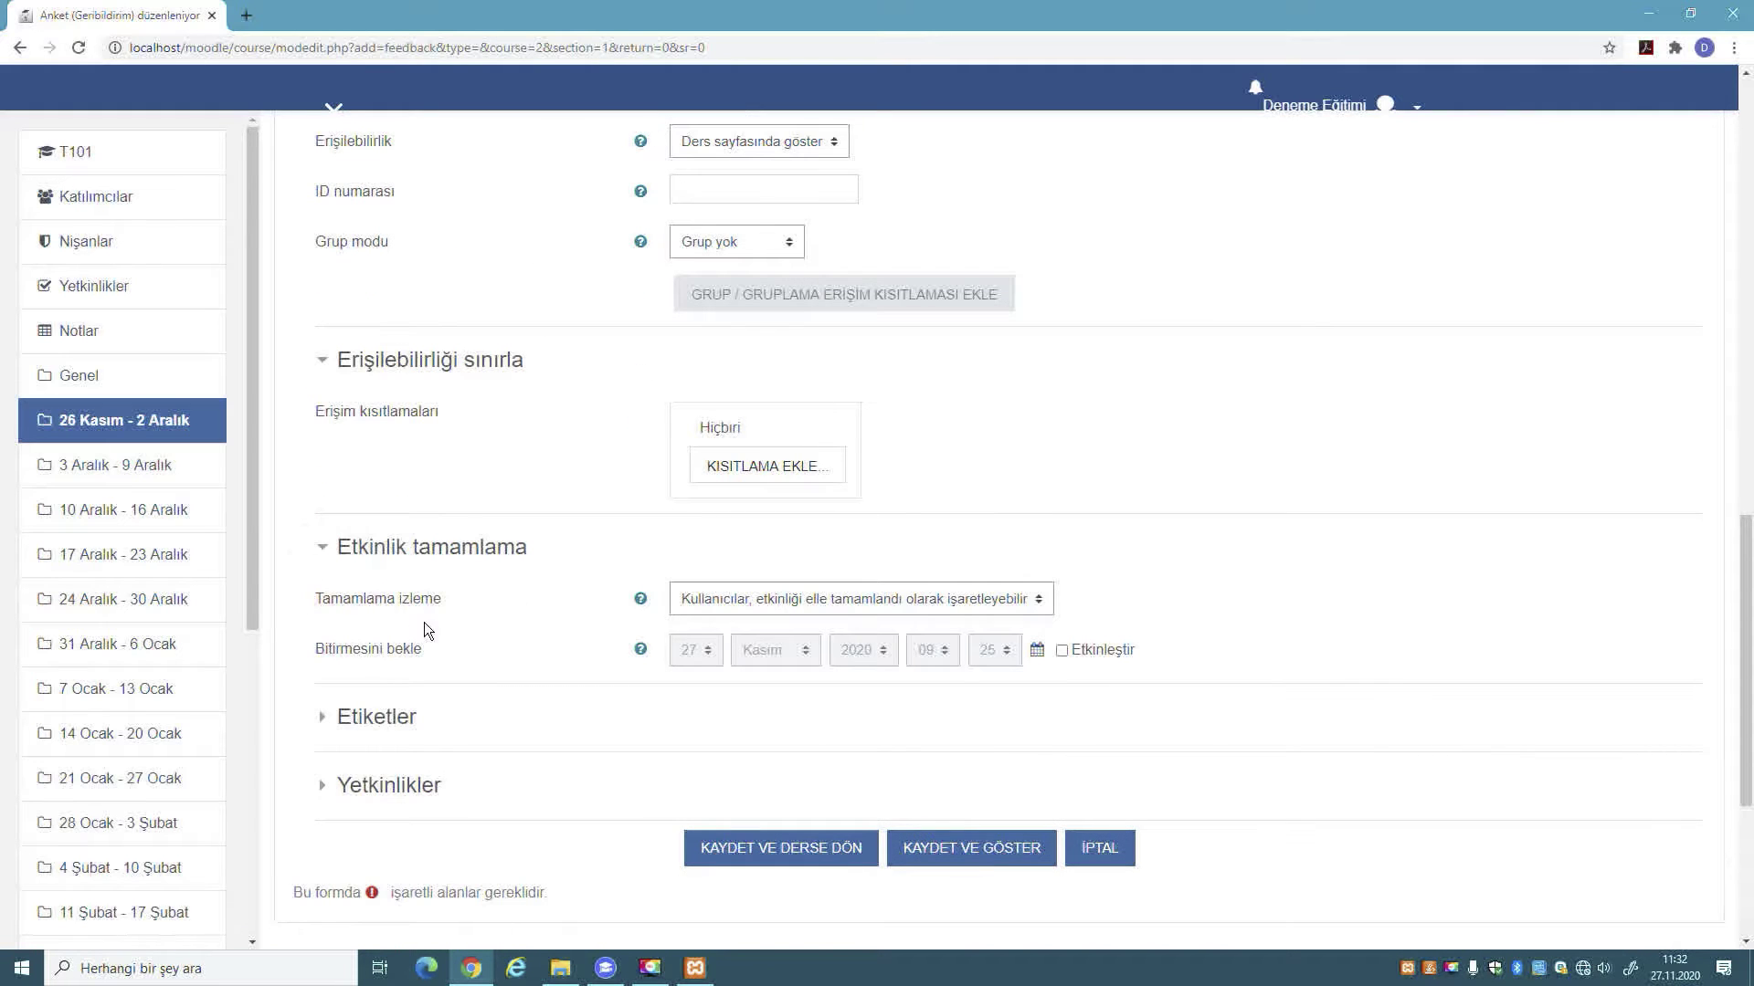
pyautogui.click(736, 602)
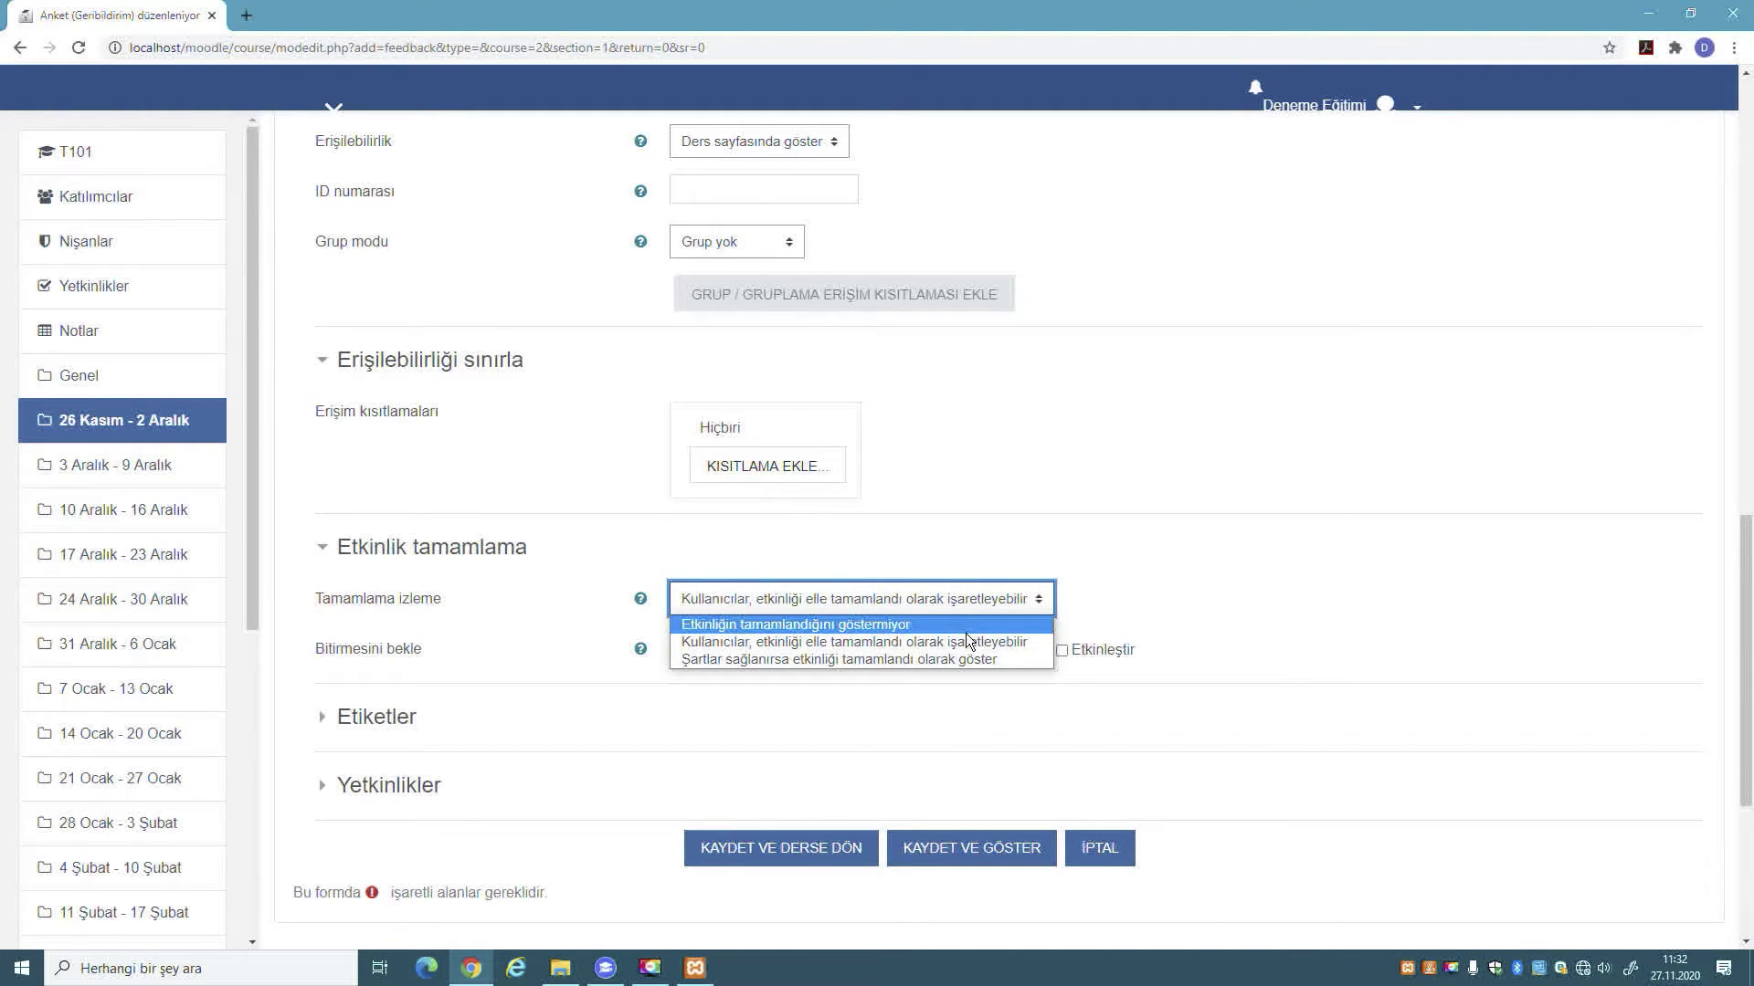
pyautogui.click(1137, 601)
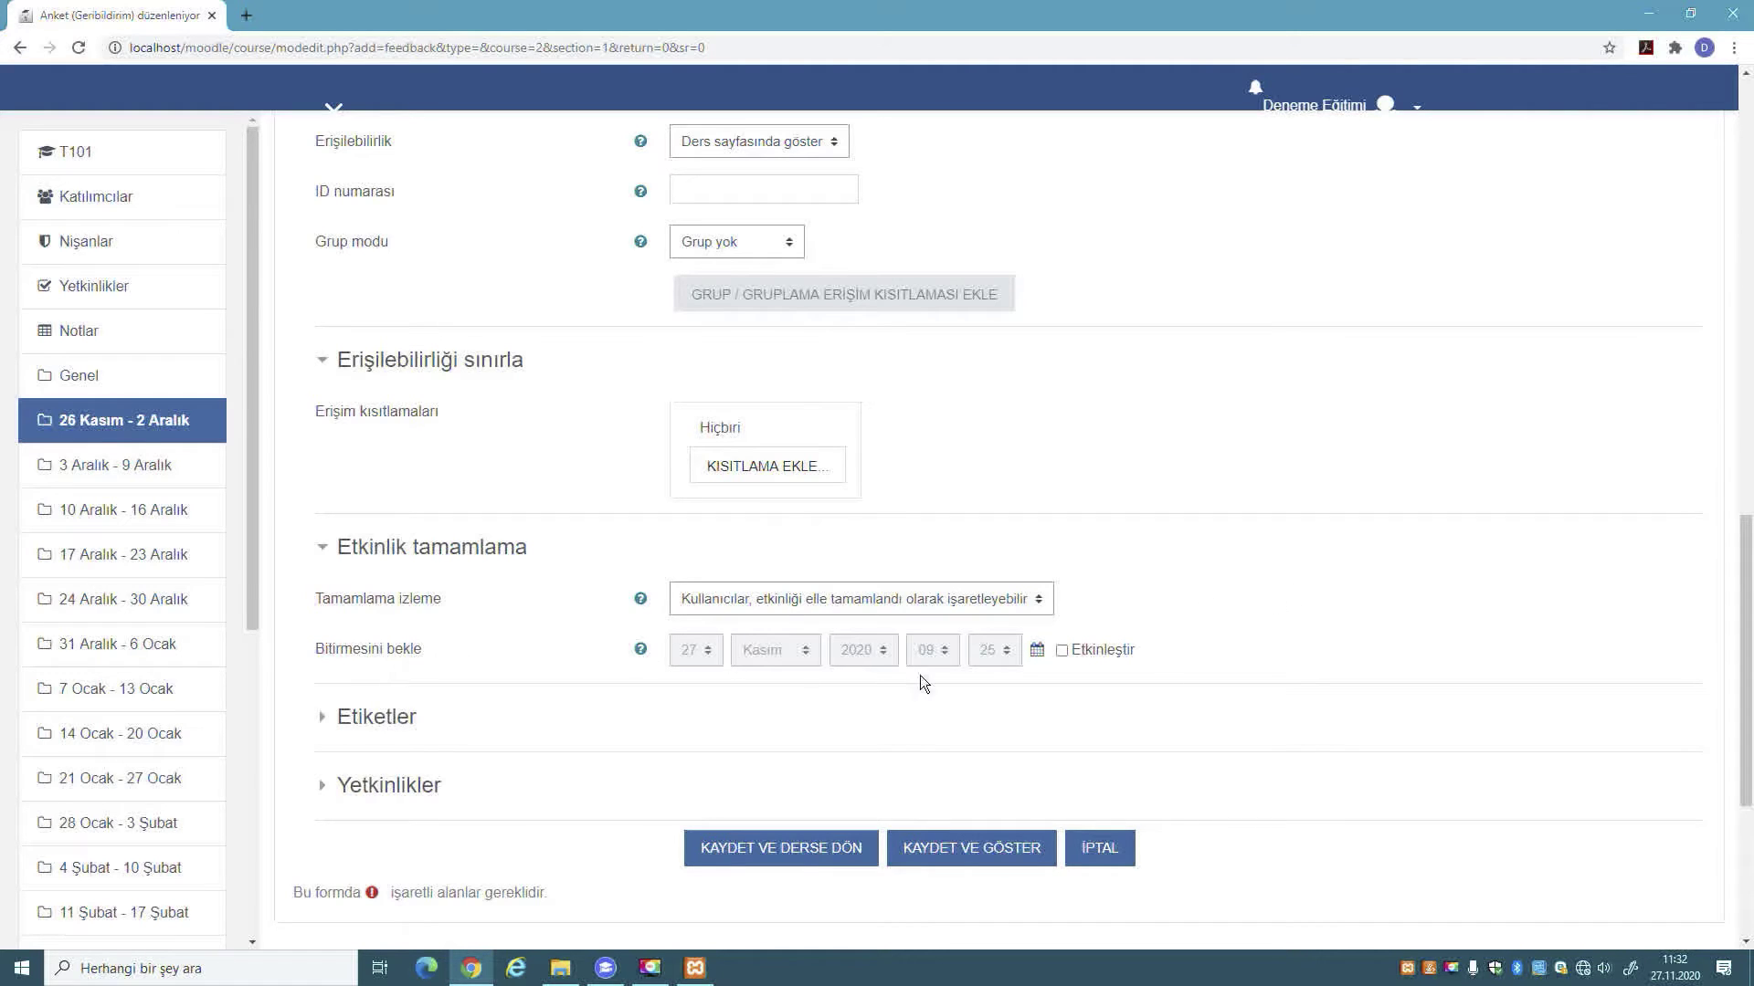
pyautogui.click(1063, 652)
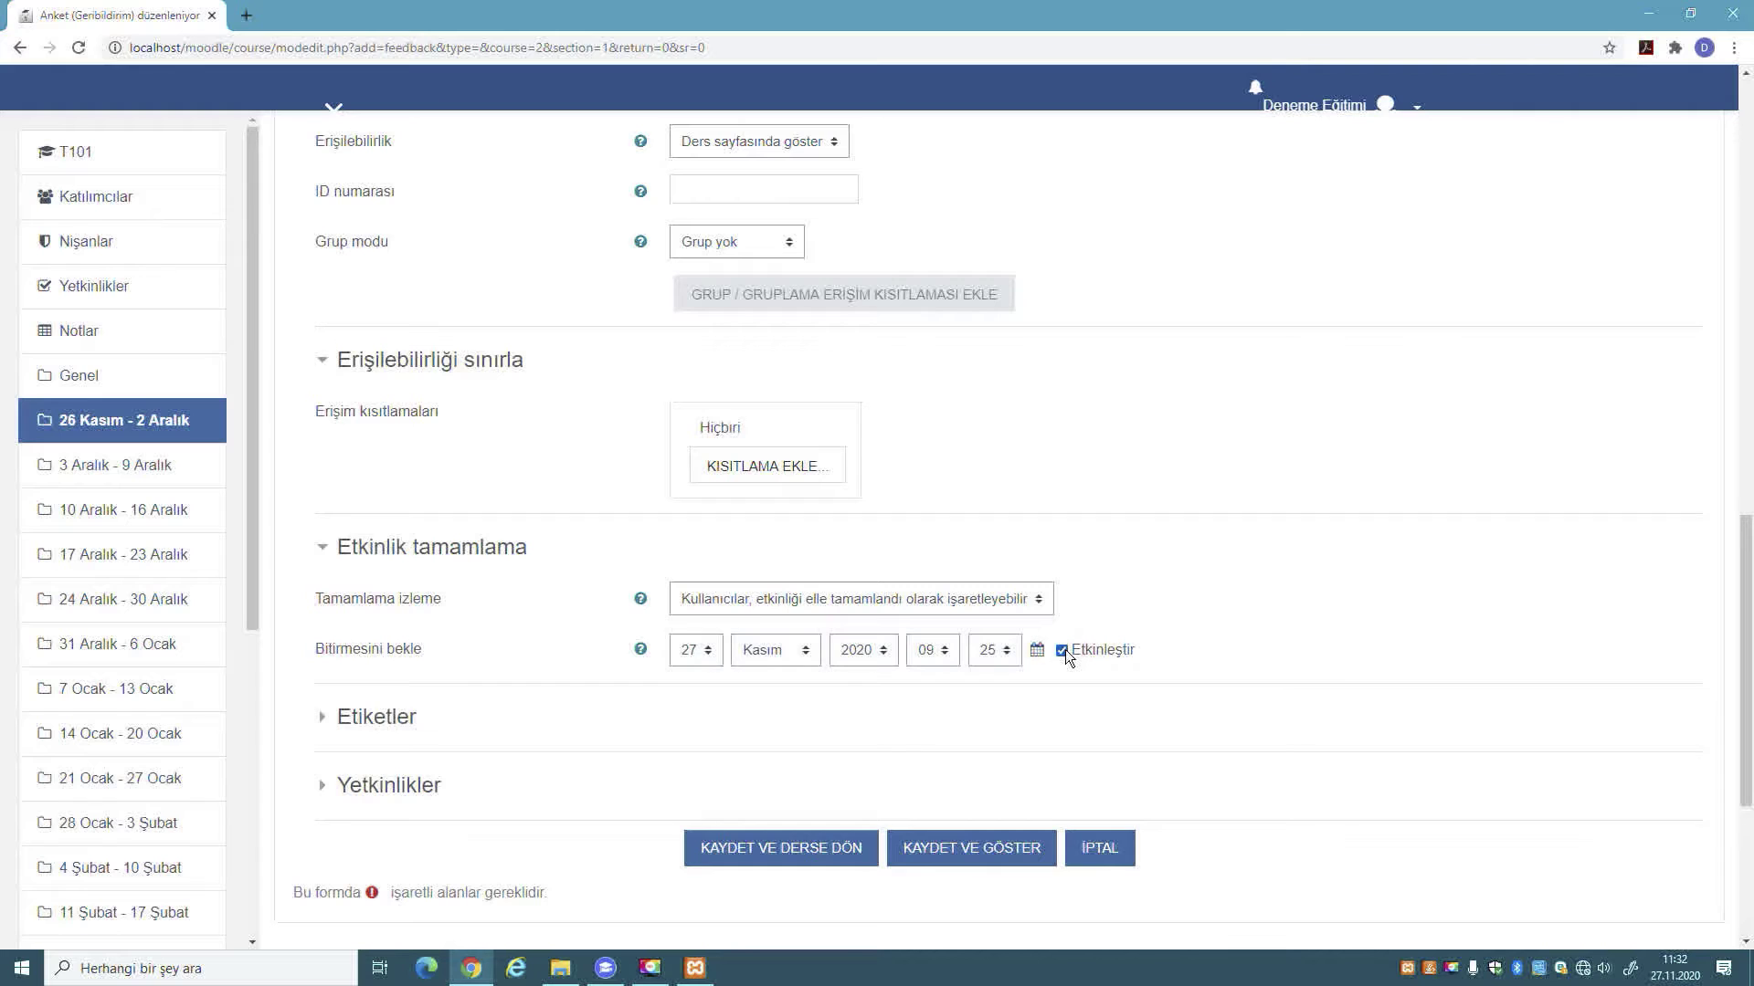
pyautogui.click(695, 649)
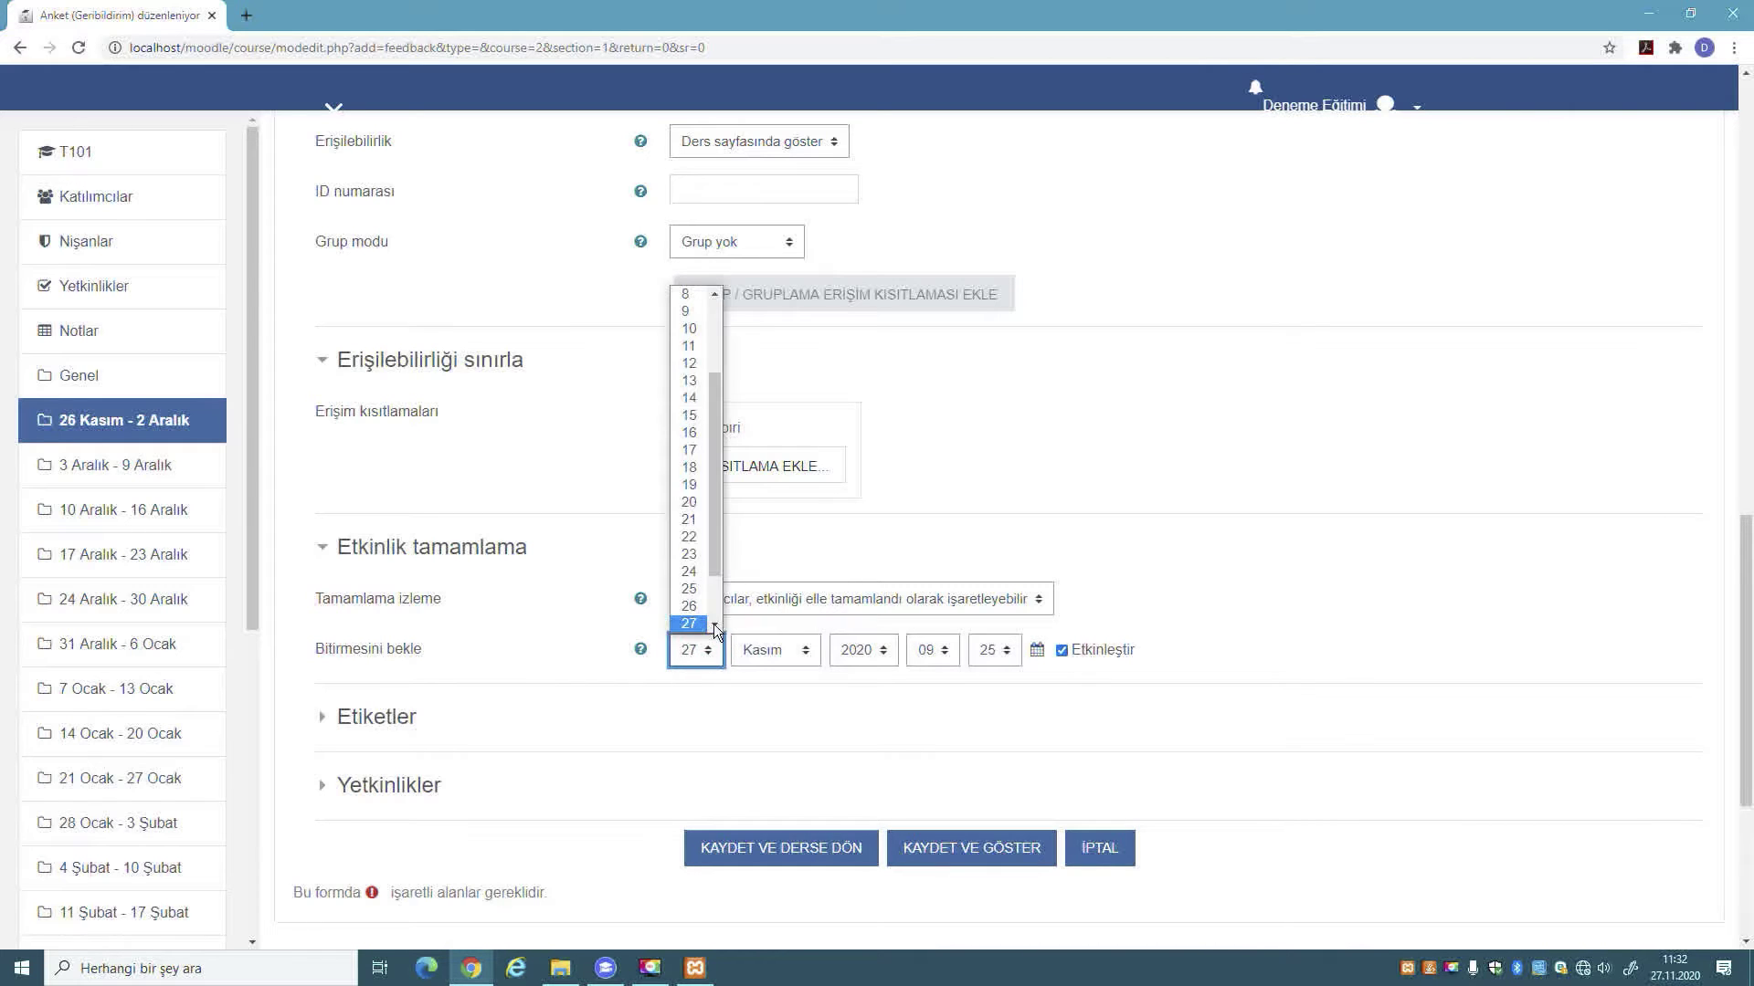
pyautogui.scroll(-2, 708, 603)
pyautogui.click(689, 623)
pyautogui.click(1265, 600)
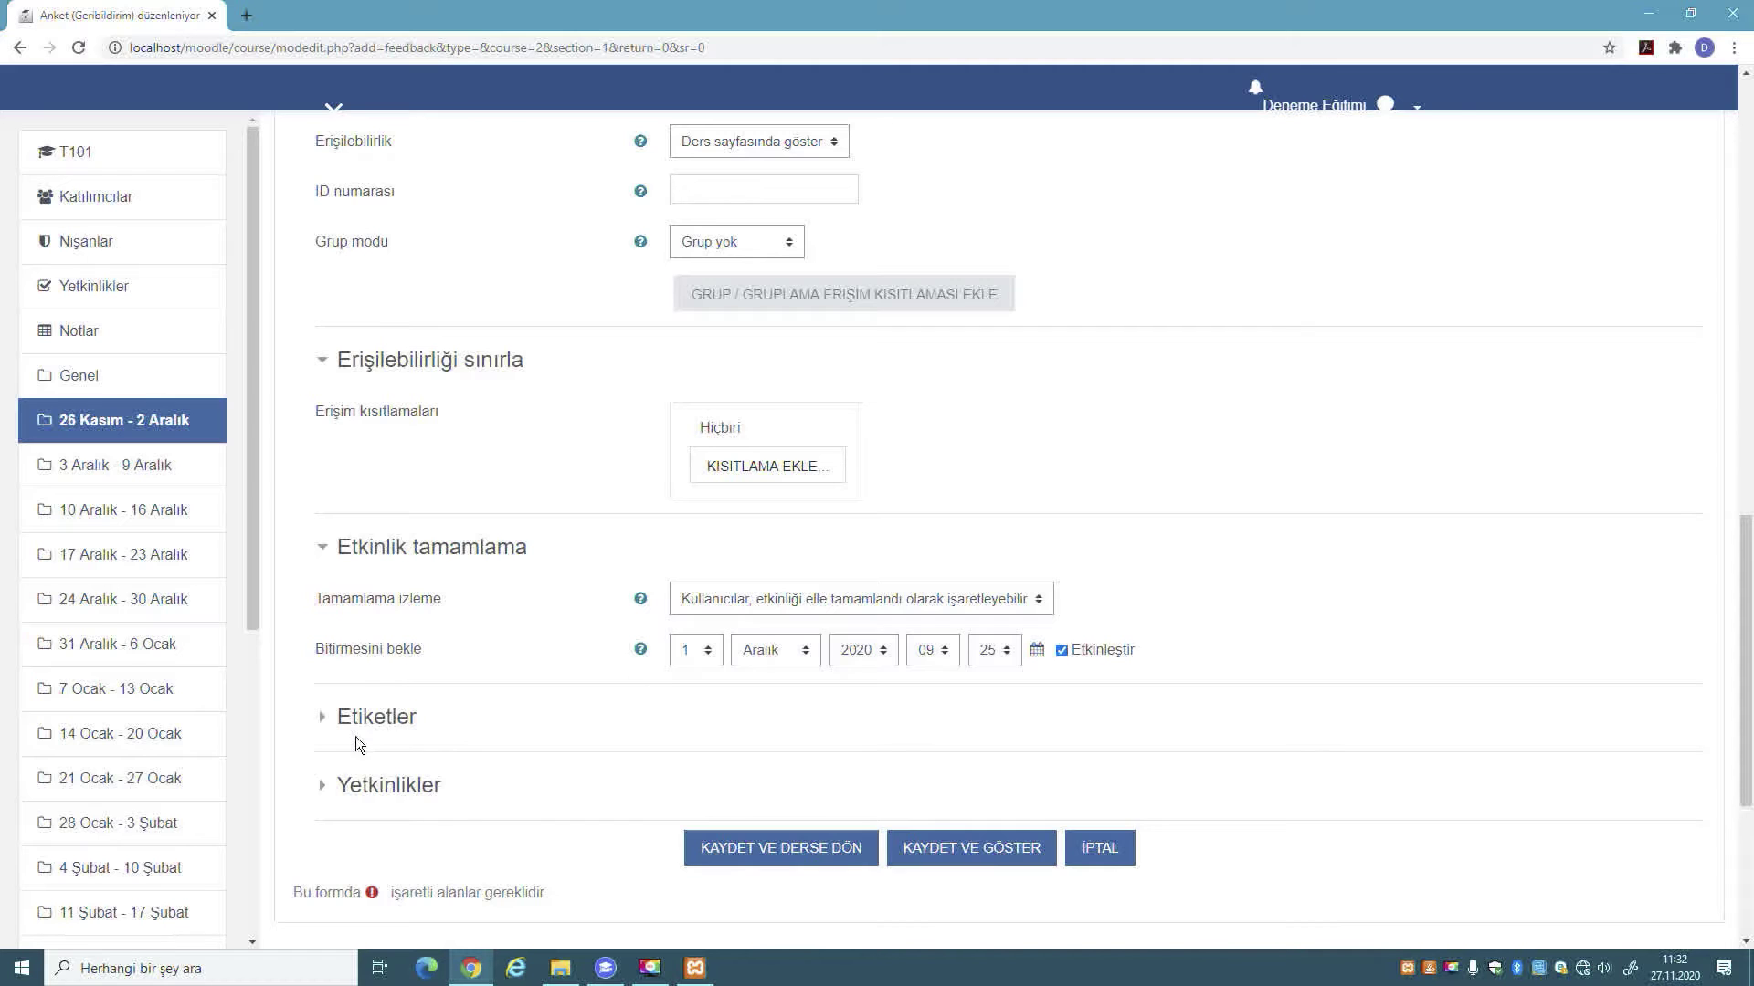
# - Expand the Etiketler and Yetkinlikler sections of the survey settings and look over their options
pyautogui.click(324, 718)
pyautogui.scroll(-3, 625, 712)
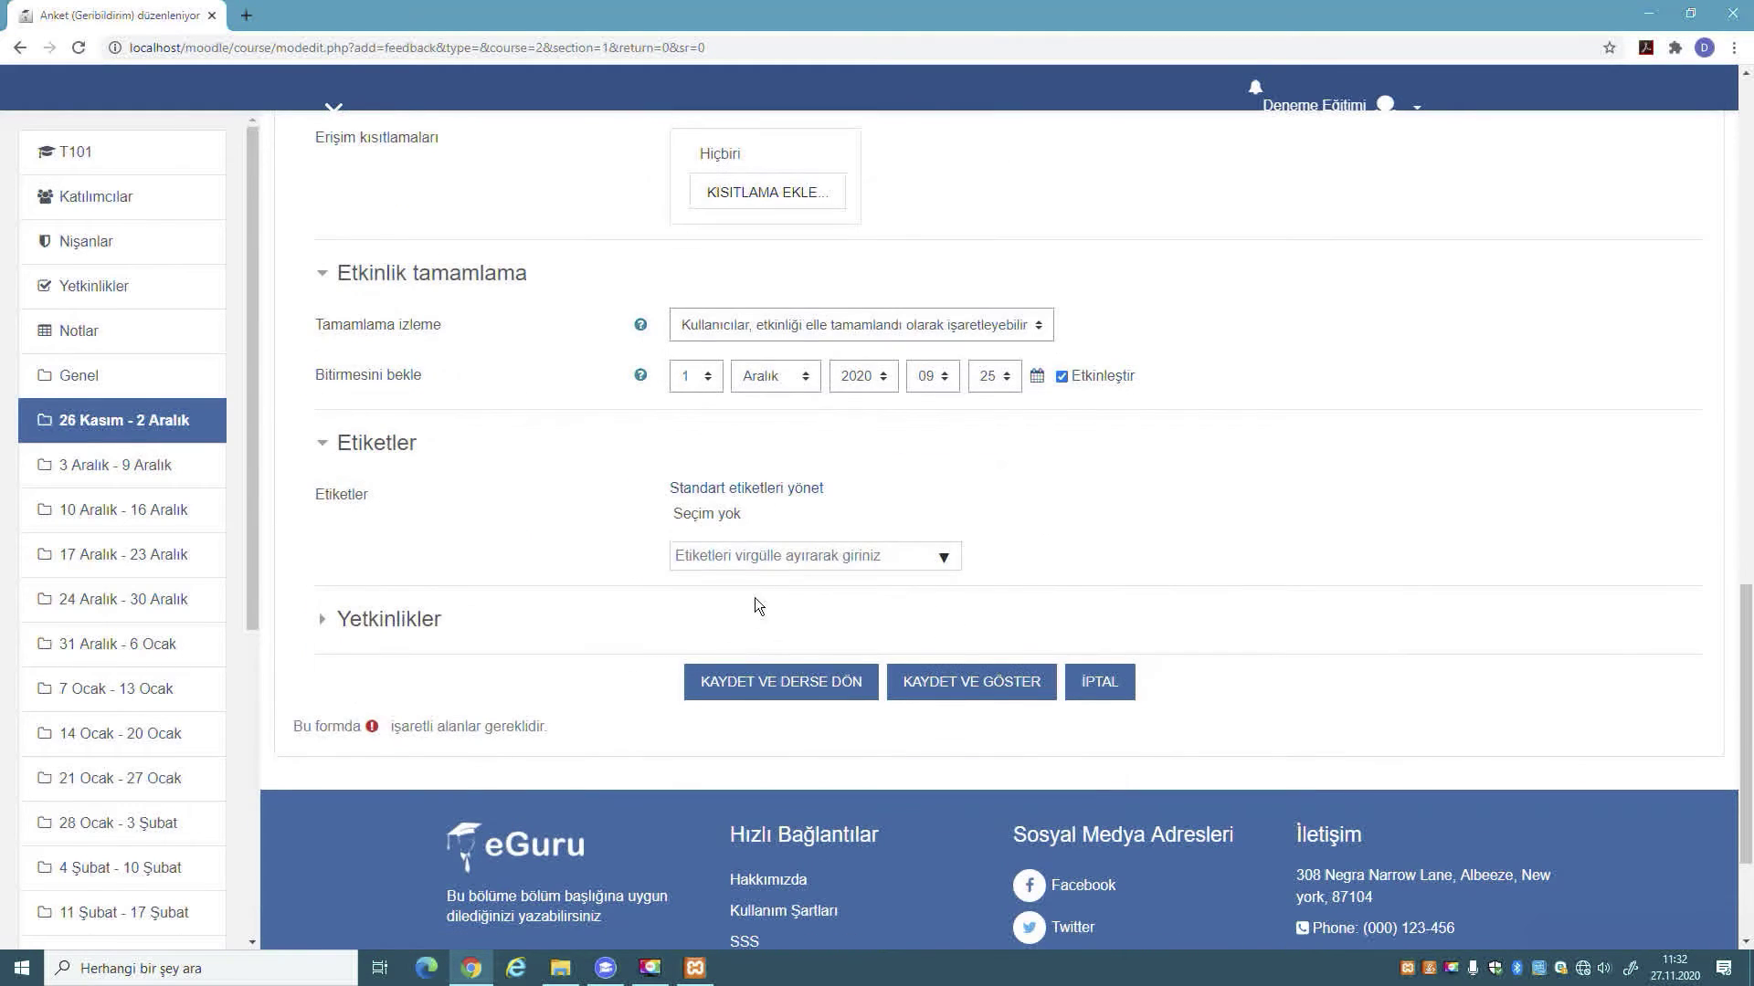
pyautogui.click(327, 632)
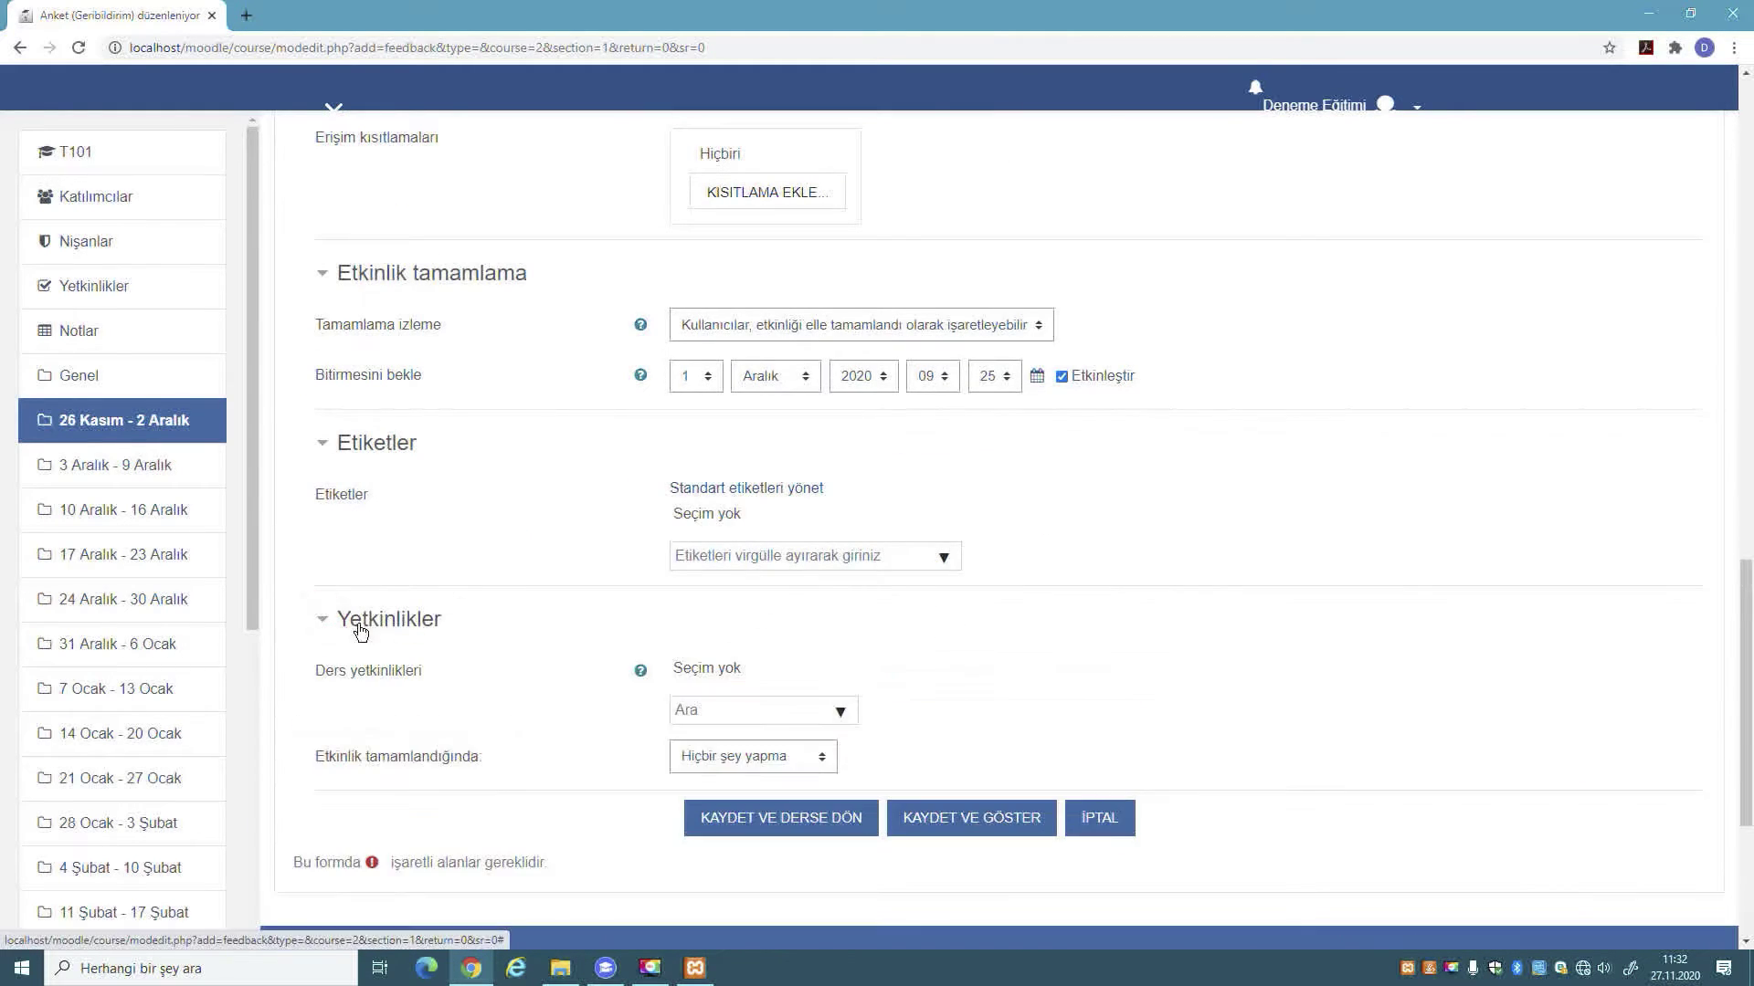
pyautogui.scroll(-2, 630, 628)
pyautogui.click(761, 536)
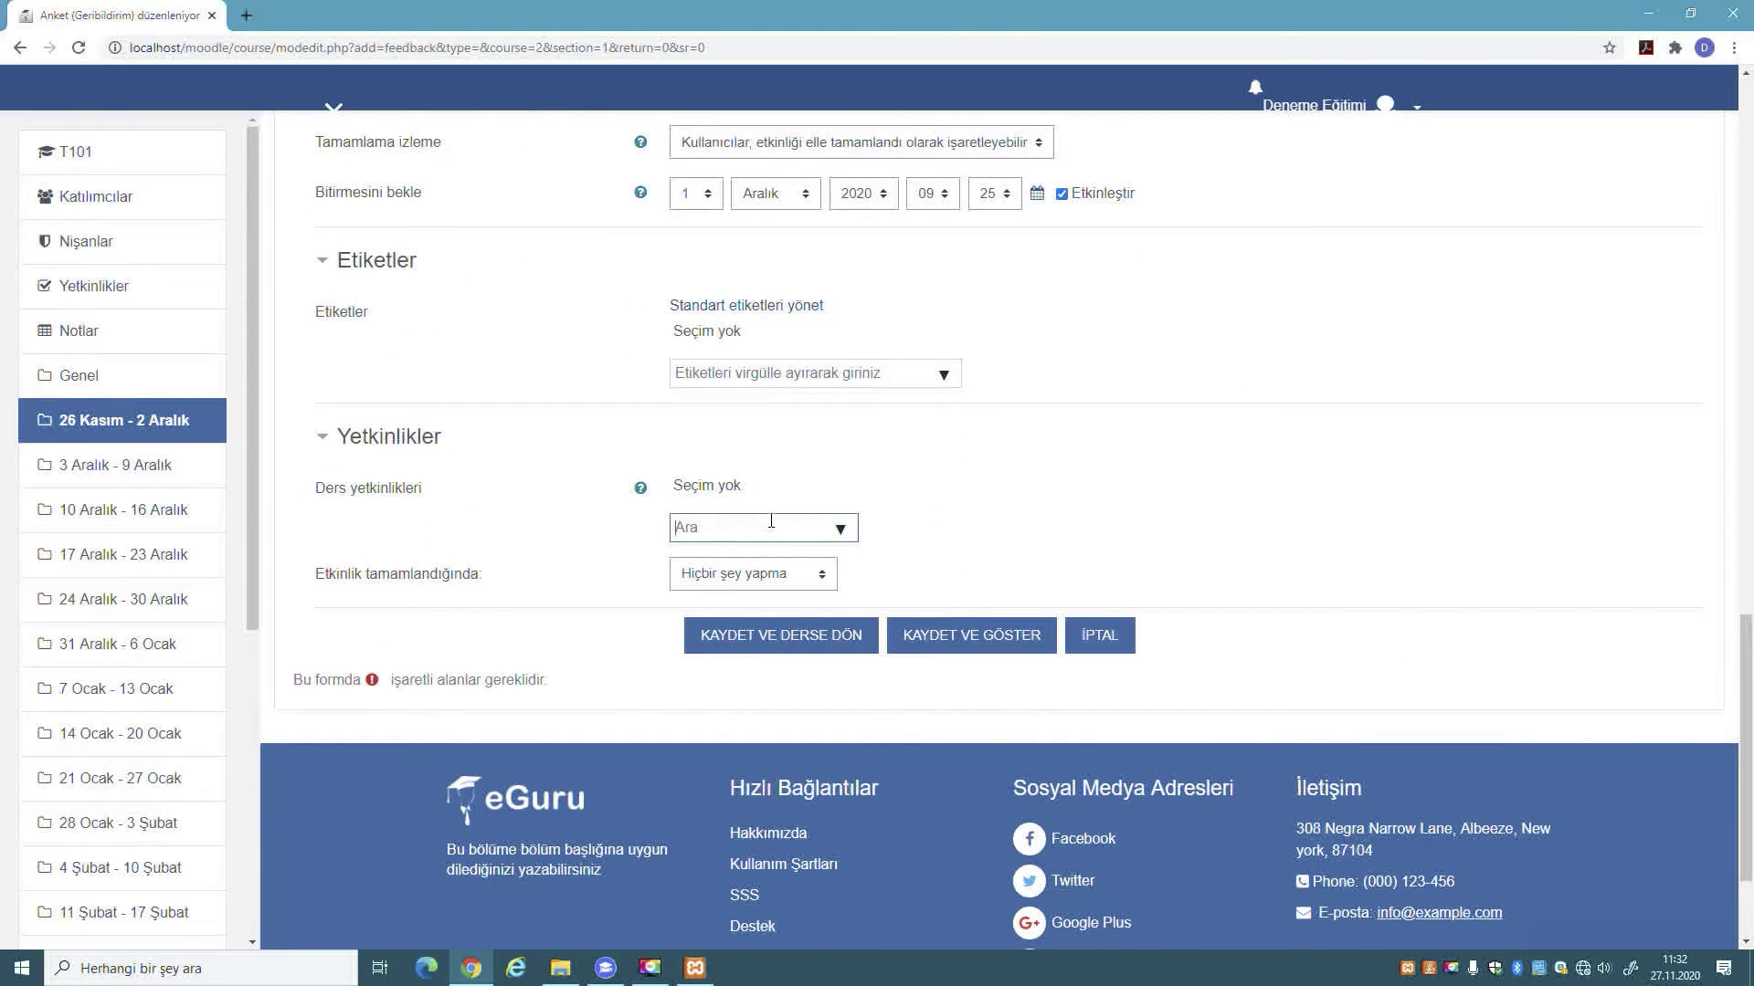
# - Review the survey settings once more and save them, returning to the course page
pyautogui.scroll(15, 1138, 535)
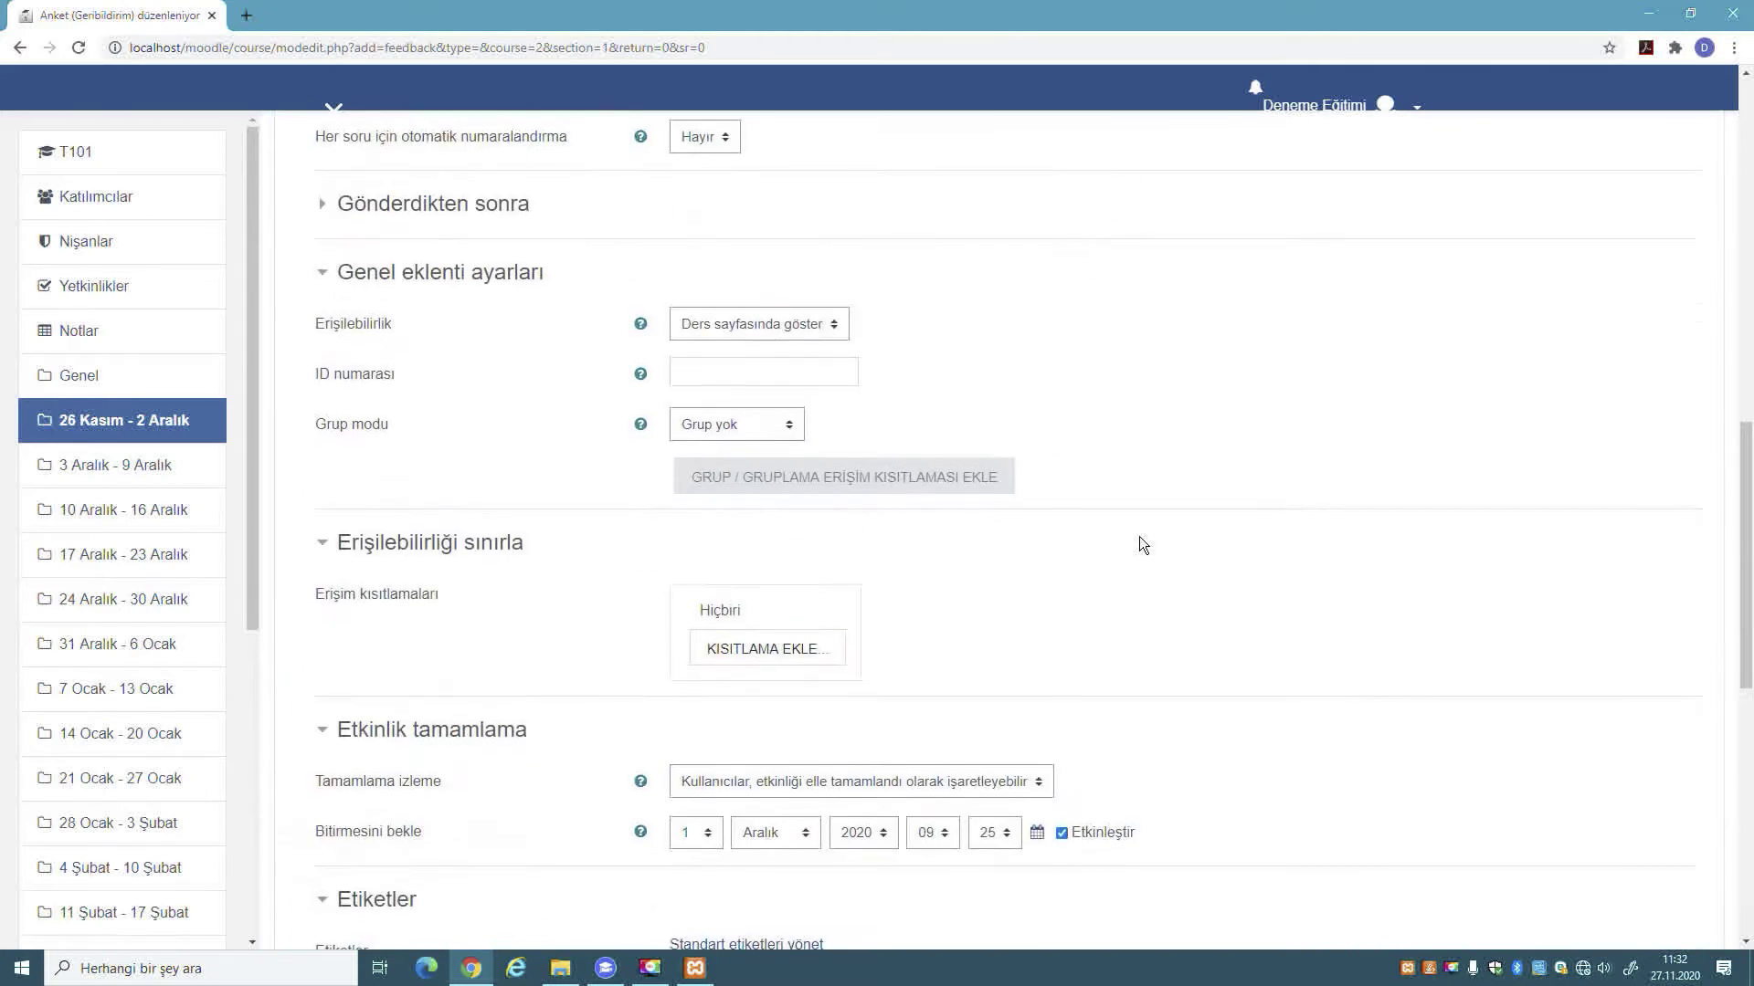
pyautogui.scroll(-10, 1138, 535)
pyautogui.scroll(-4, 1138, 535)
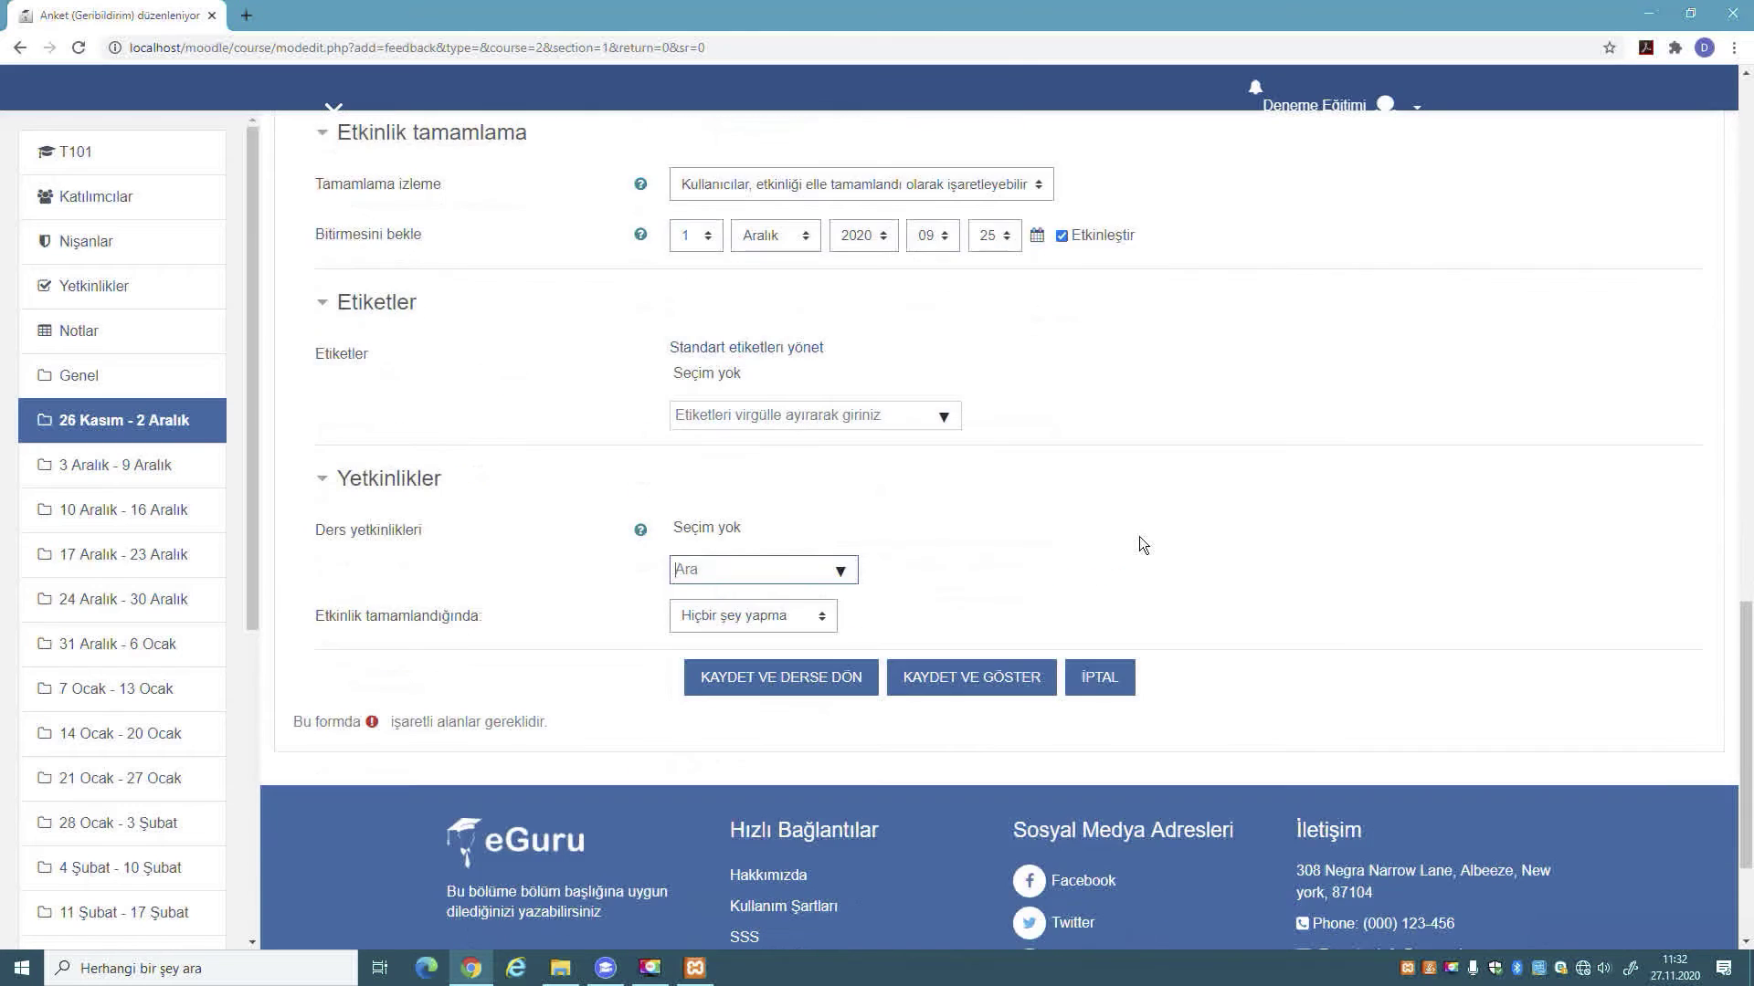
pyautogui.scroll(10, 1138, 535)
pyautogui.scroll(-10, 1139, 538)
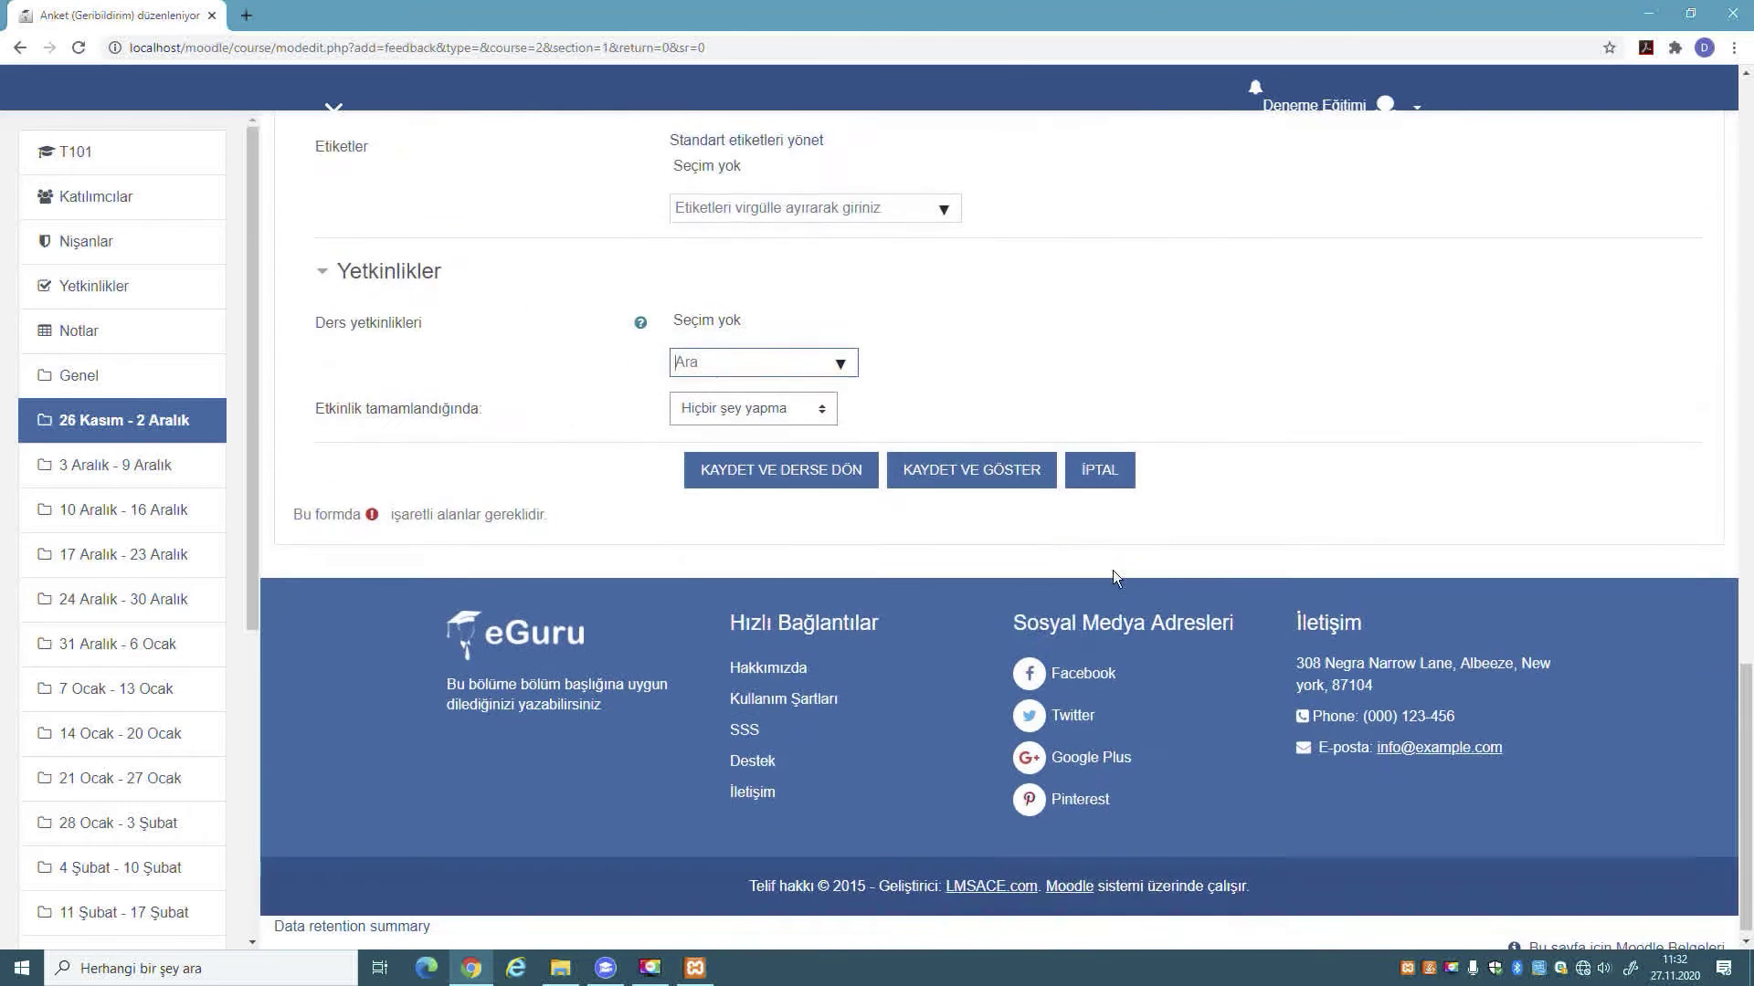
pyautogui.click(843, 460)
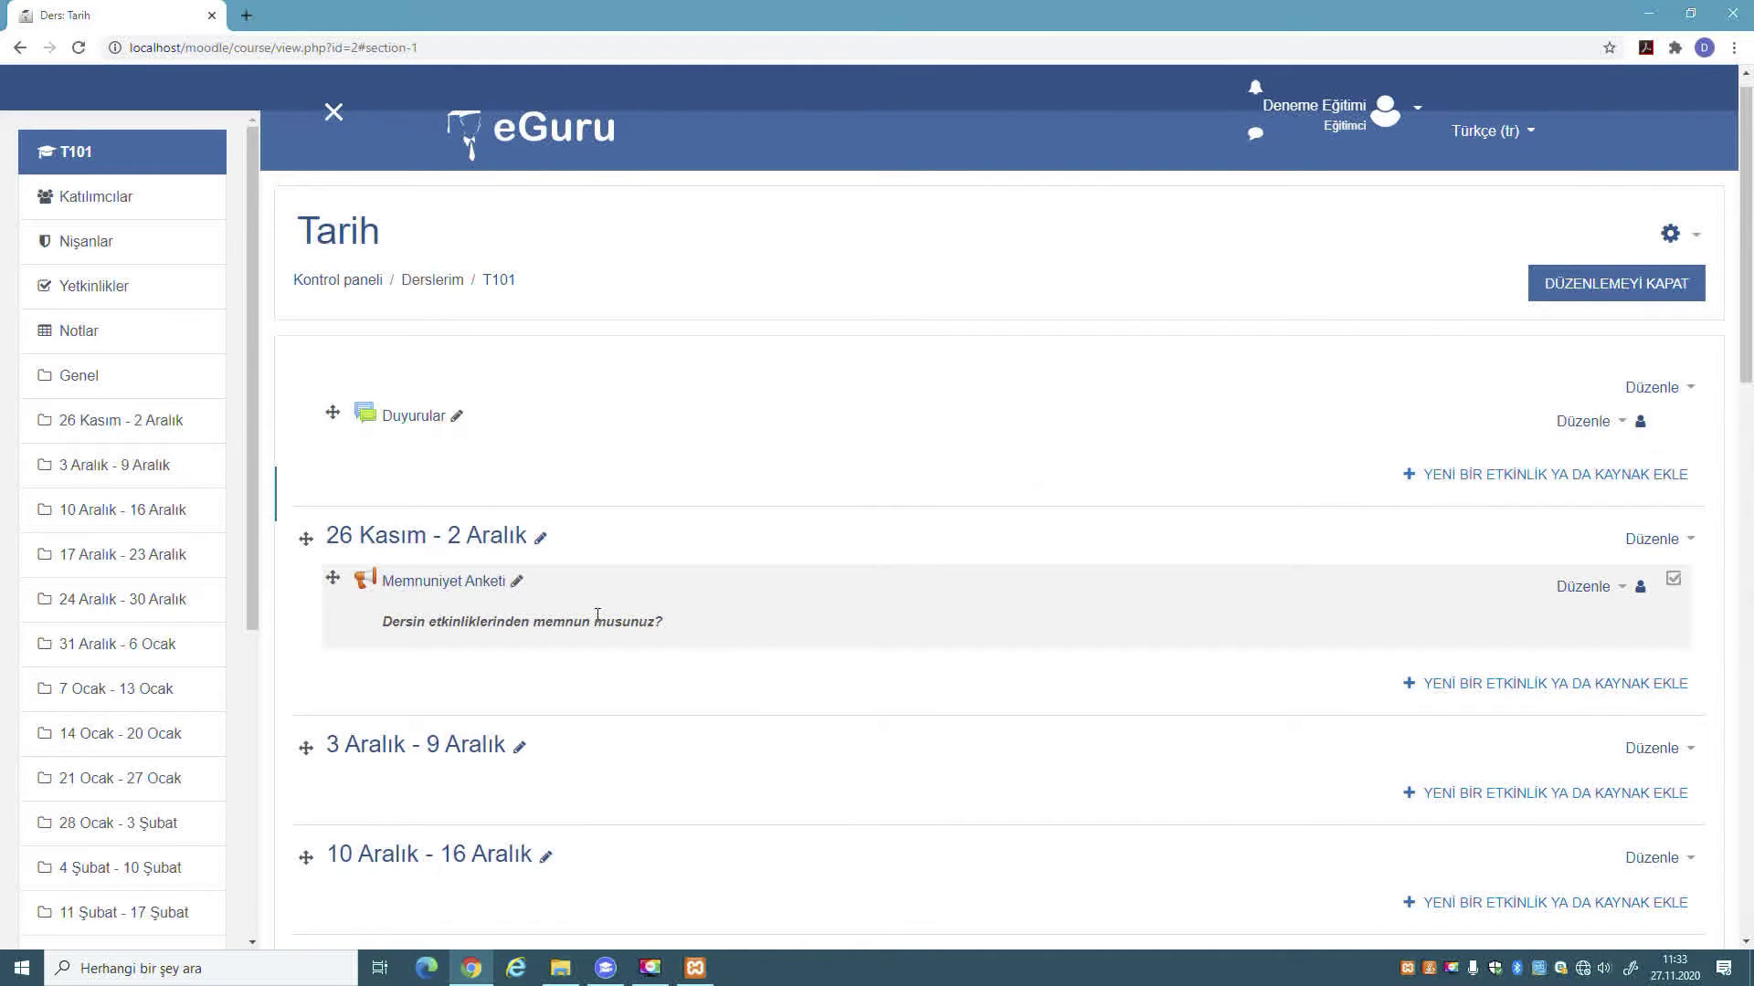
# - Check the survey's description on the course page and open the Memnuniyet Anketi activity in the 26 Kasım - 2 Aralık week
pyautogui.moveTo(671, 627); pyautogui.dragTo(386, 623)
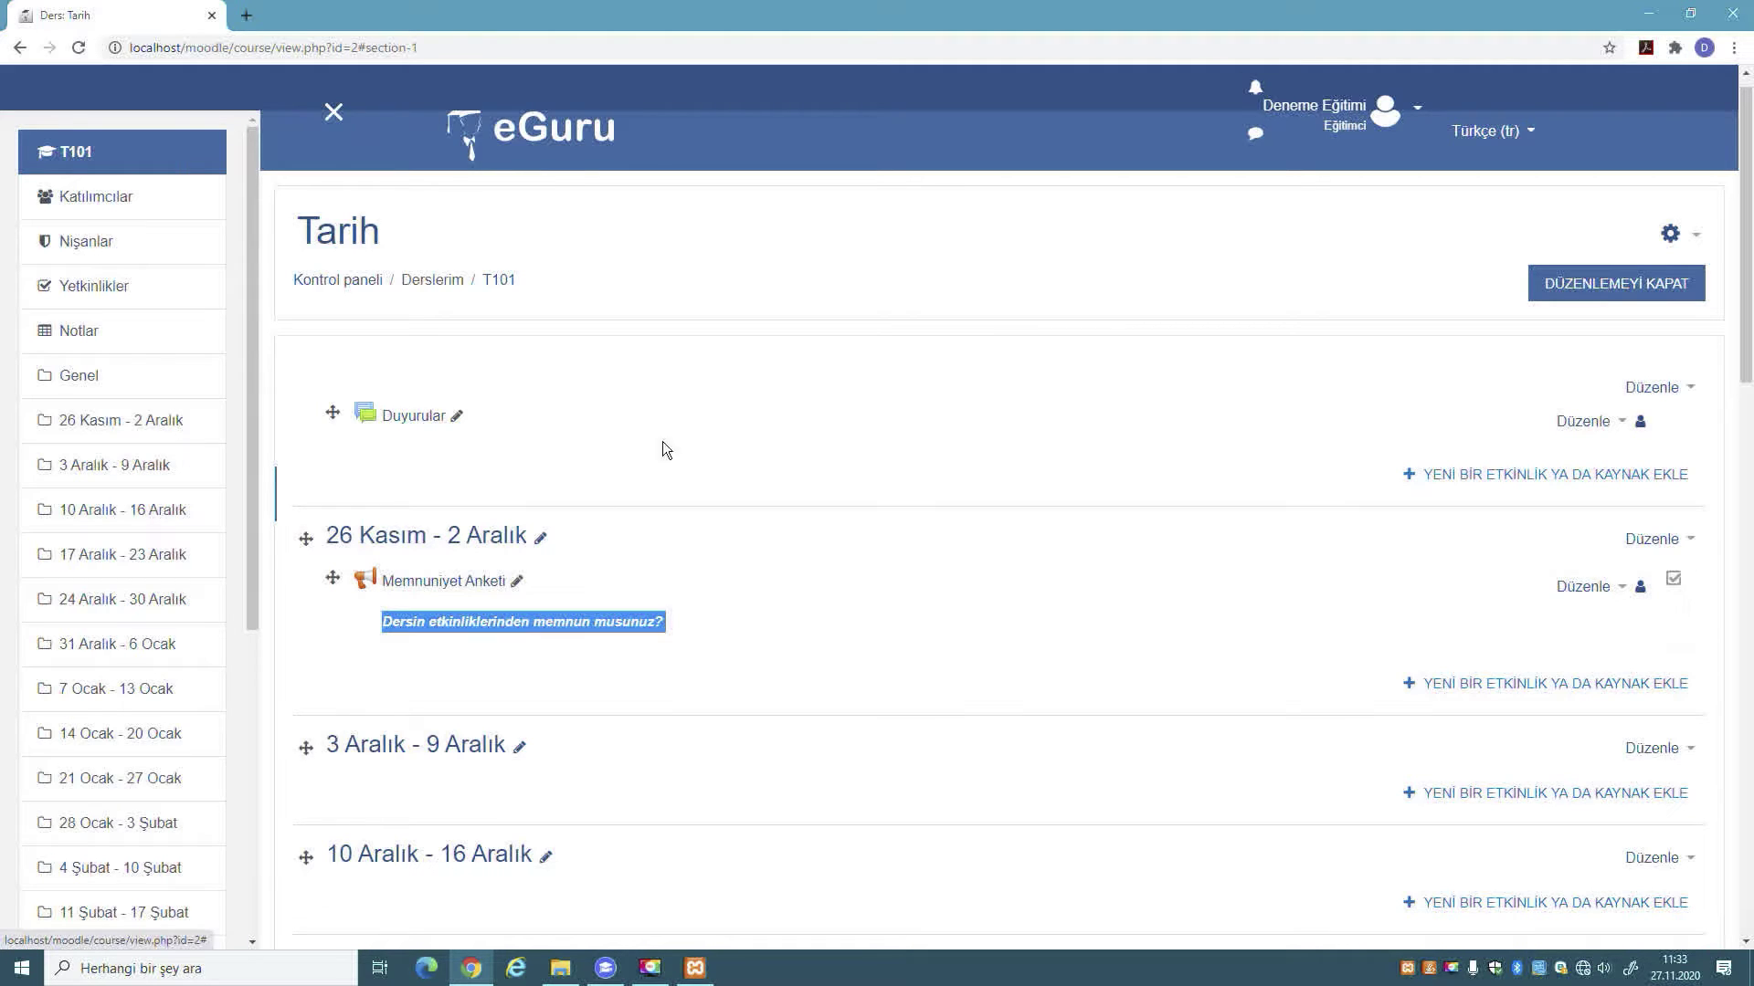
pyautogui.click(476, 589)
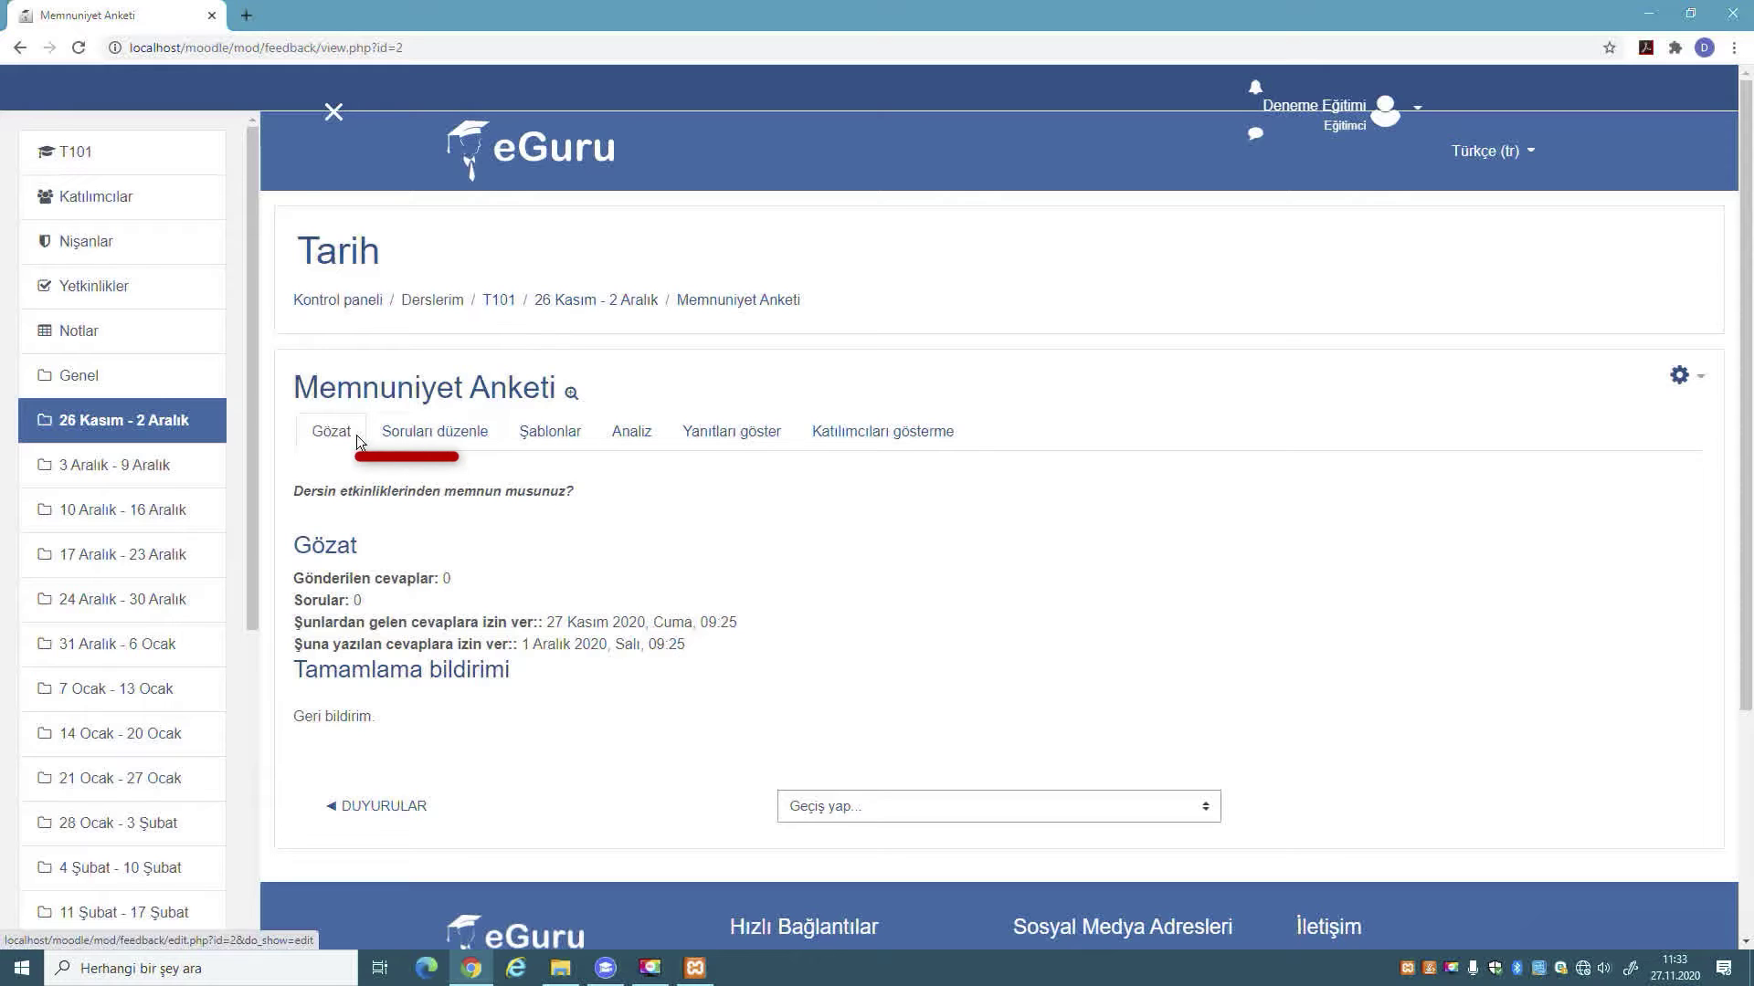
pyautogui.click(152, 420)
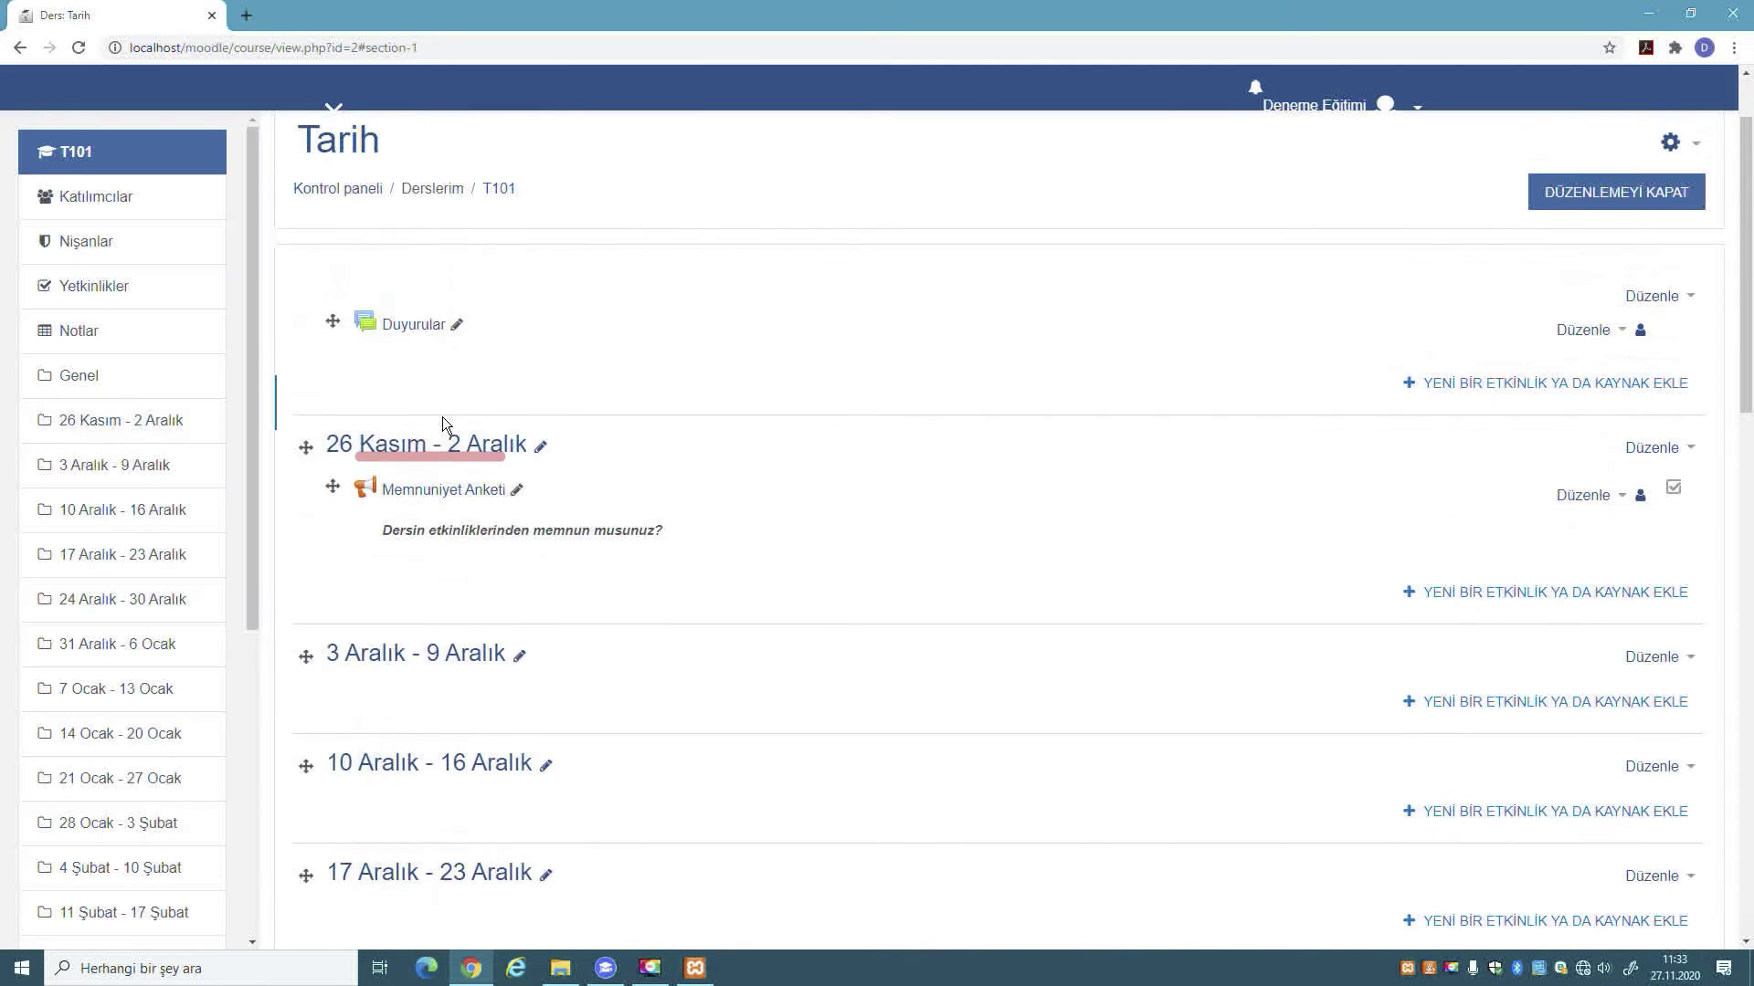
pyautogui.click(459, 491)
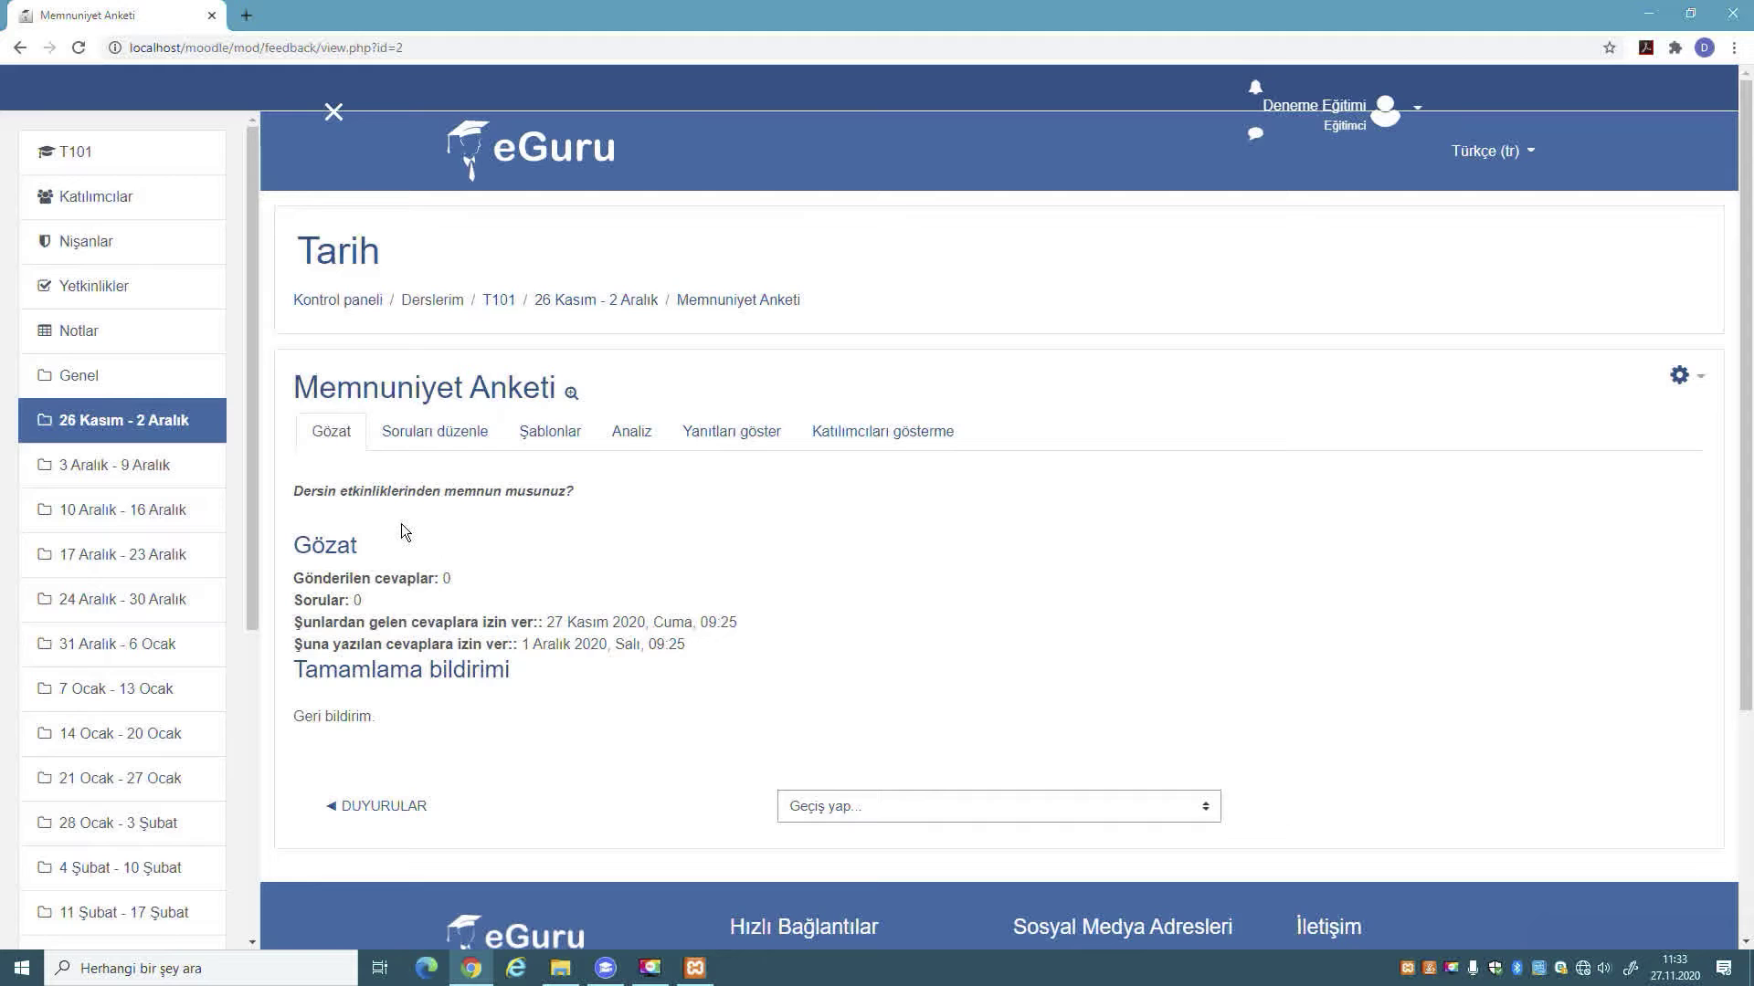
# - Add a Kısa metin cevabı question to the survey with the text "Aldığınız ders hakkındaki görüşlerinizi yazınız."
pyautogui.click(442, 435)
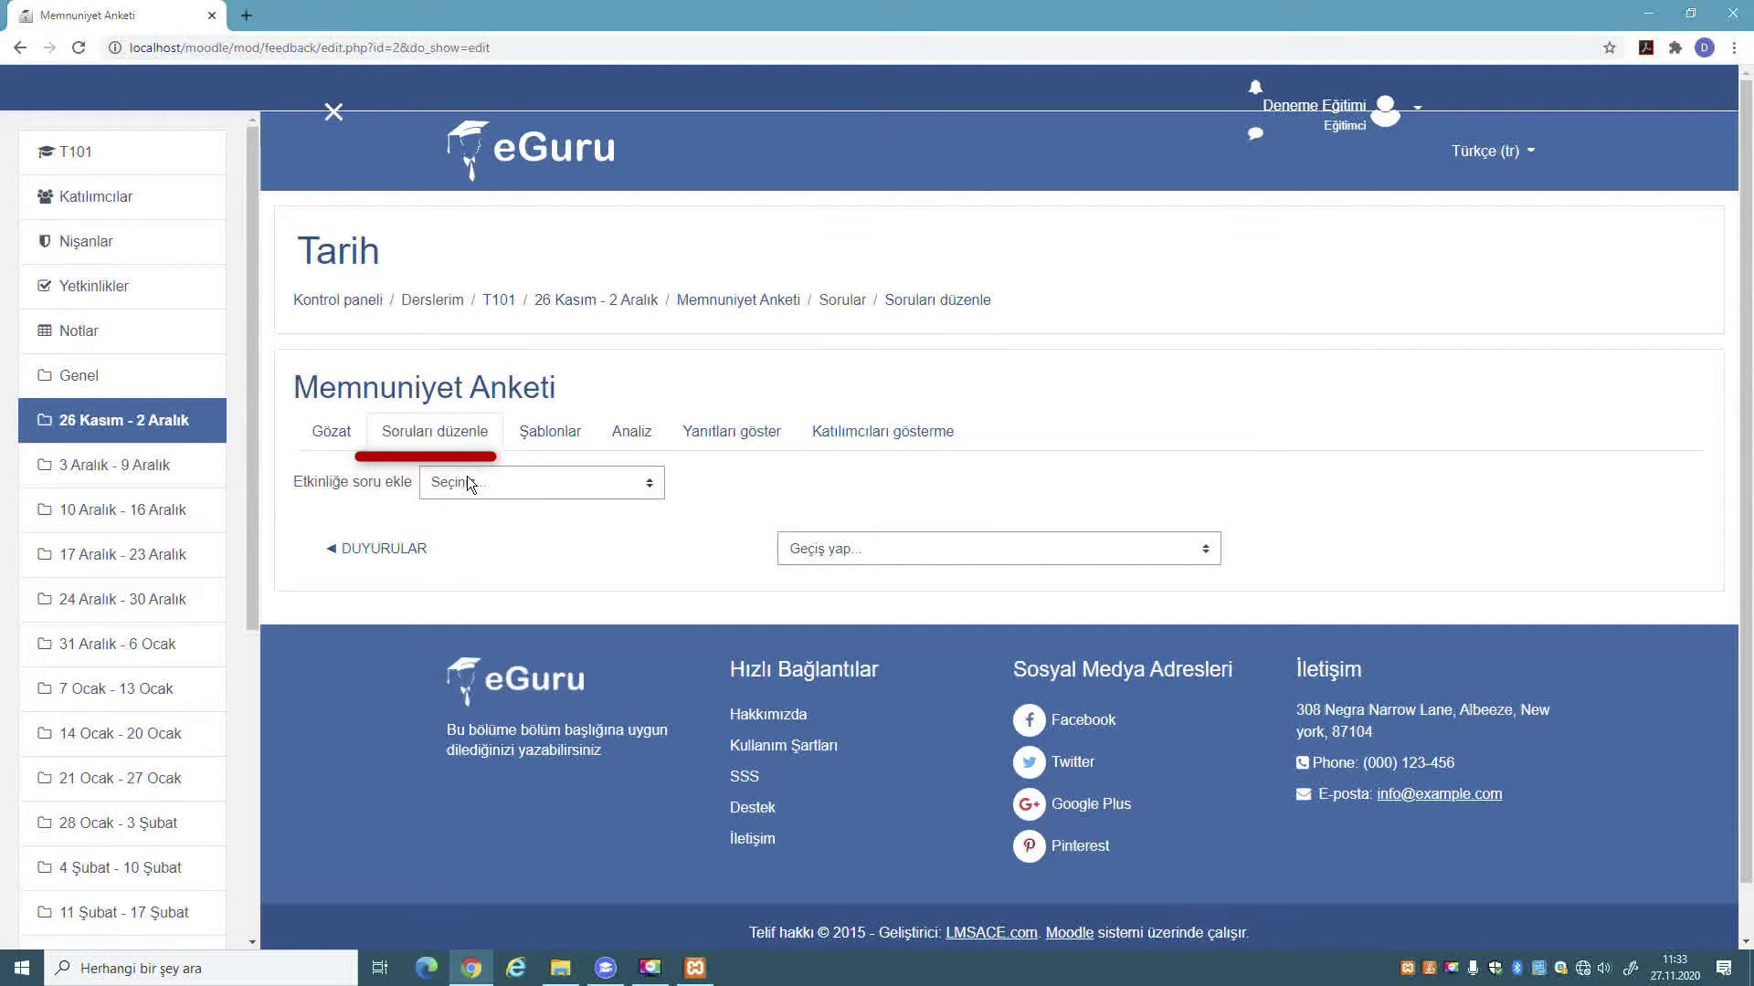
pyautogui.click(473, 484)
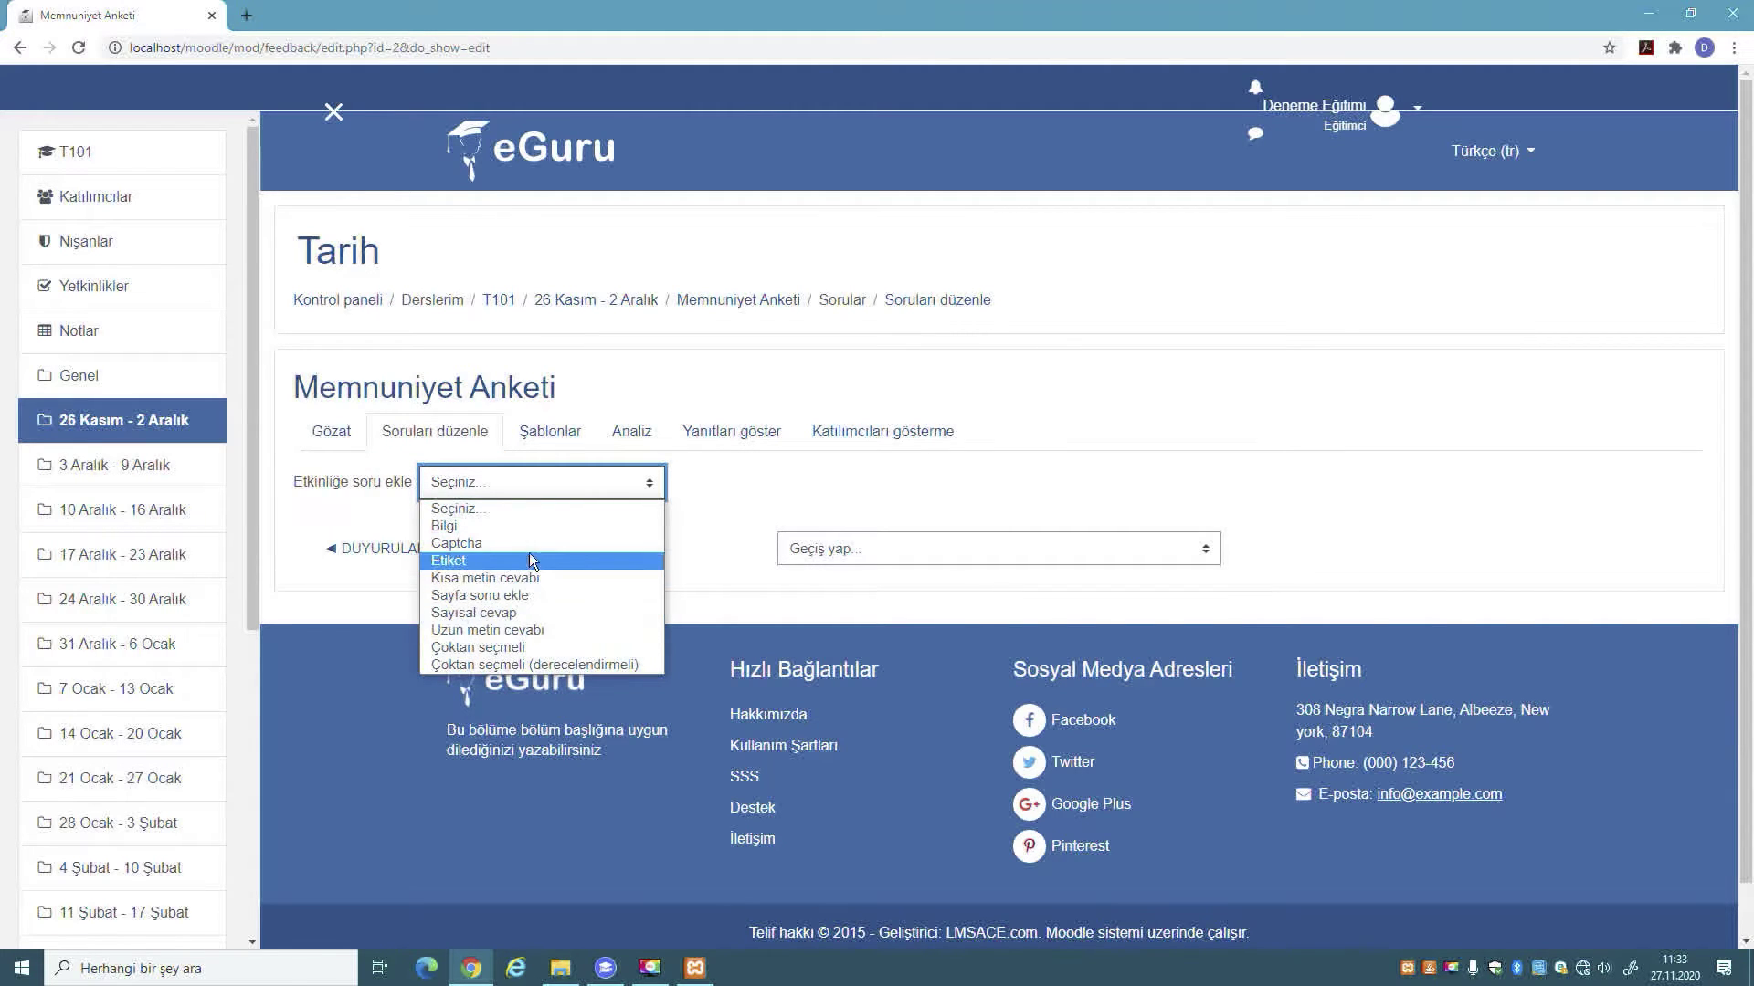
pyautogui.click(550, 576)
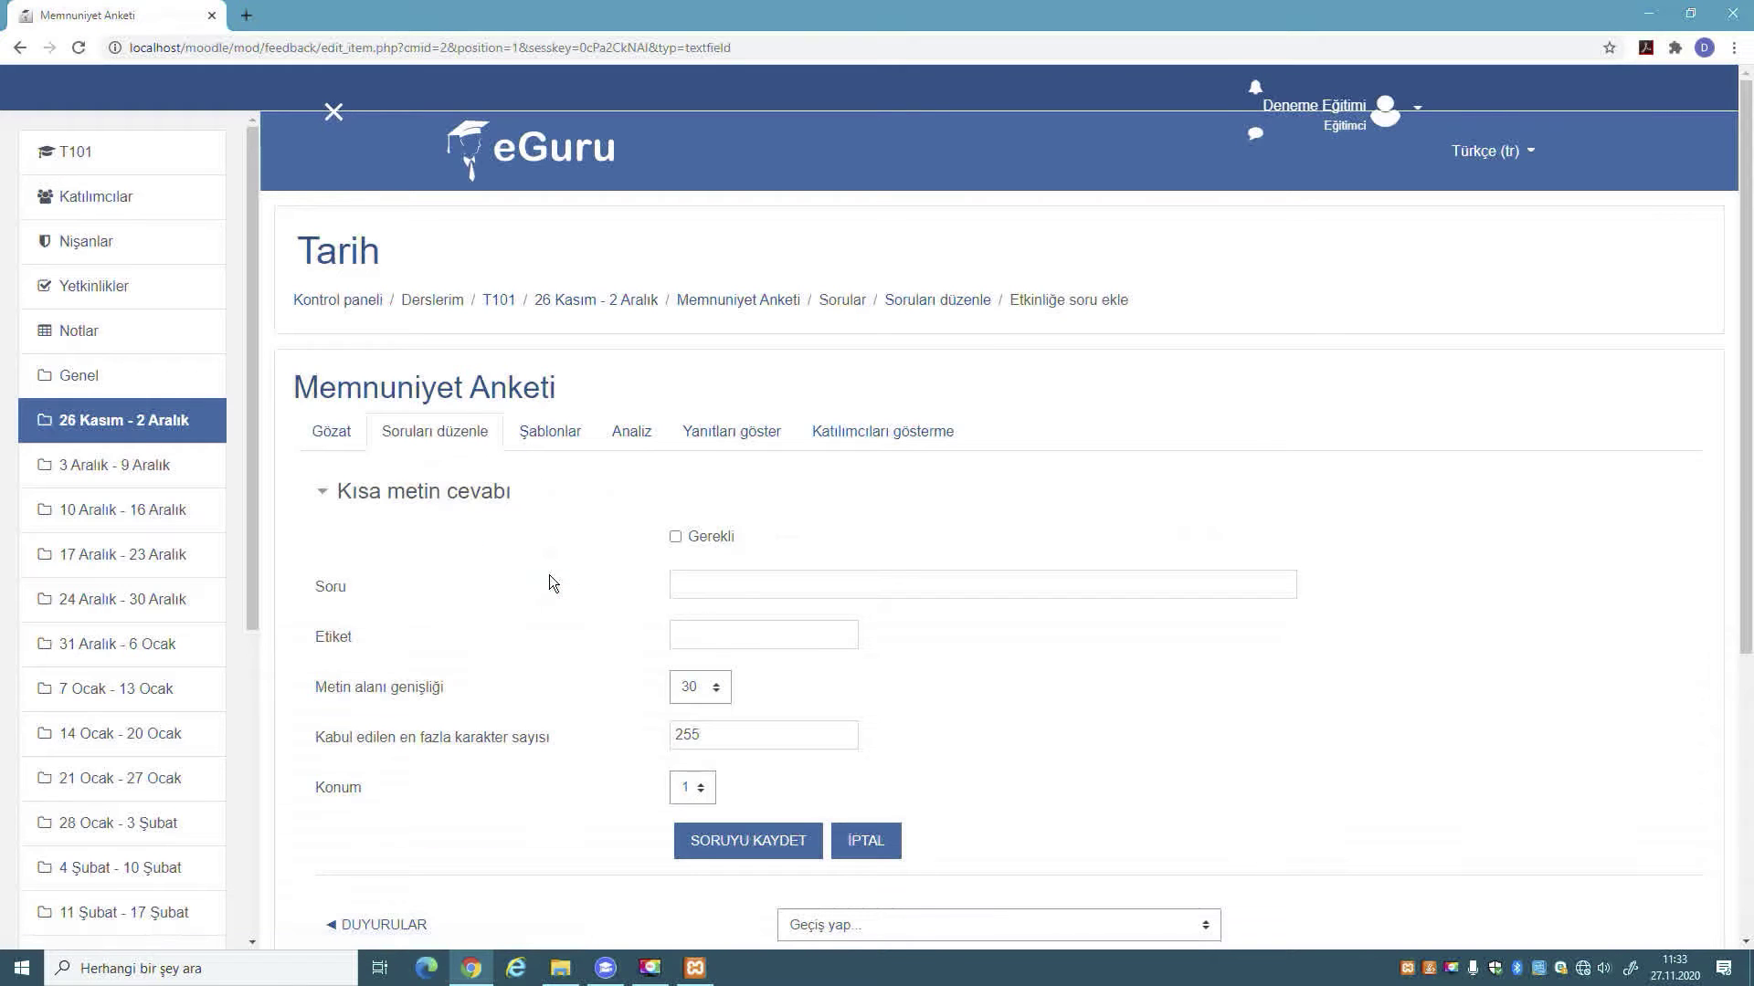
pyautogui.click(734, 581)
pyautogui.write('Aldığınız ders hakkındaki görüşlerinizi yazınız.')
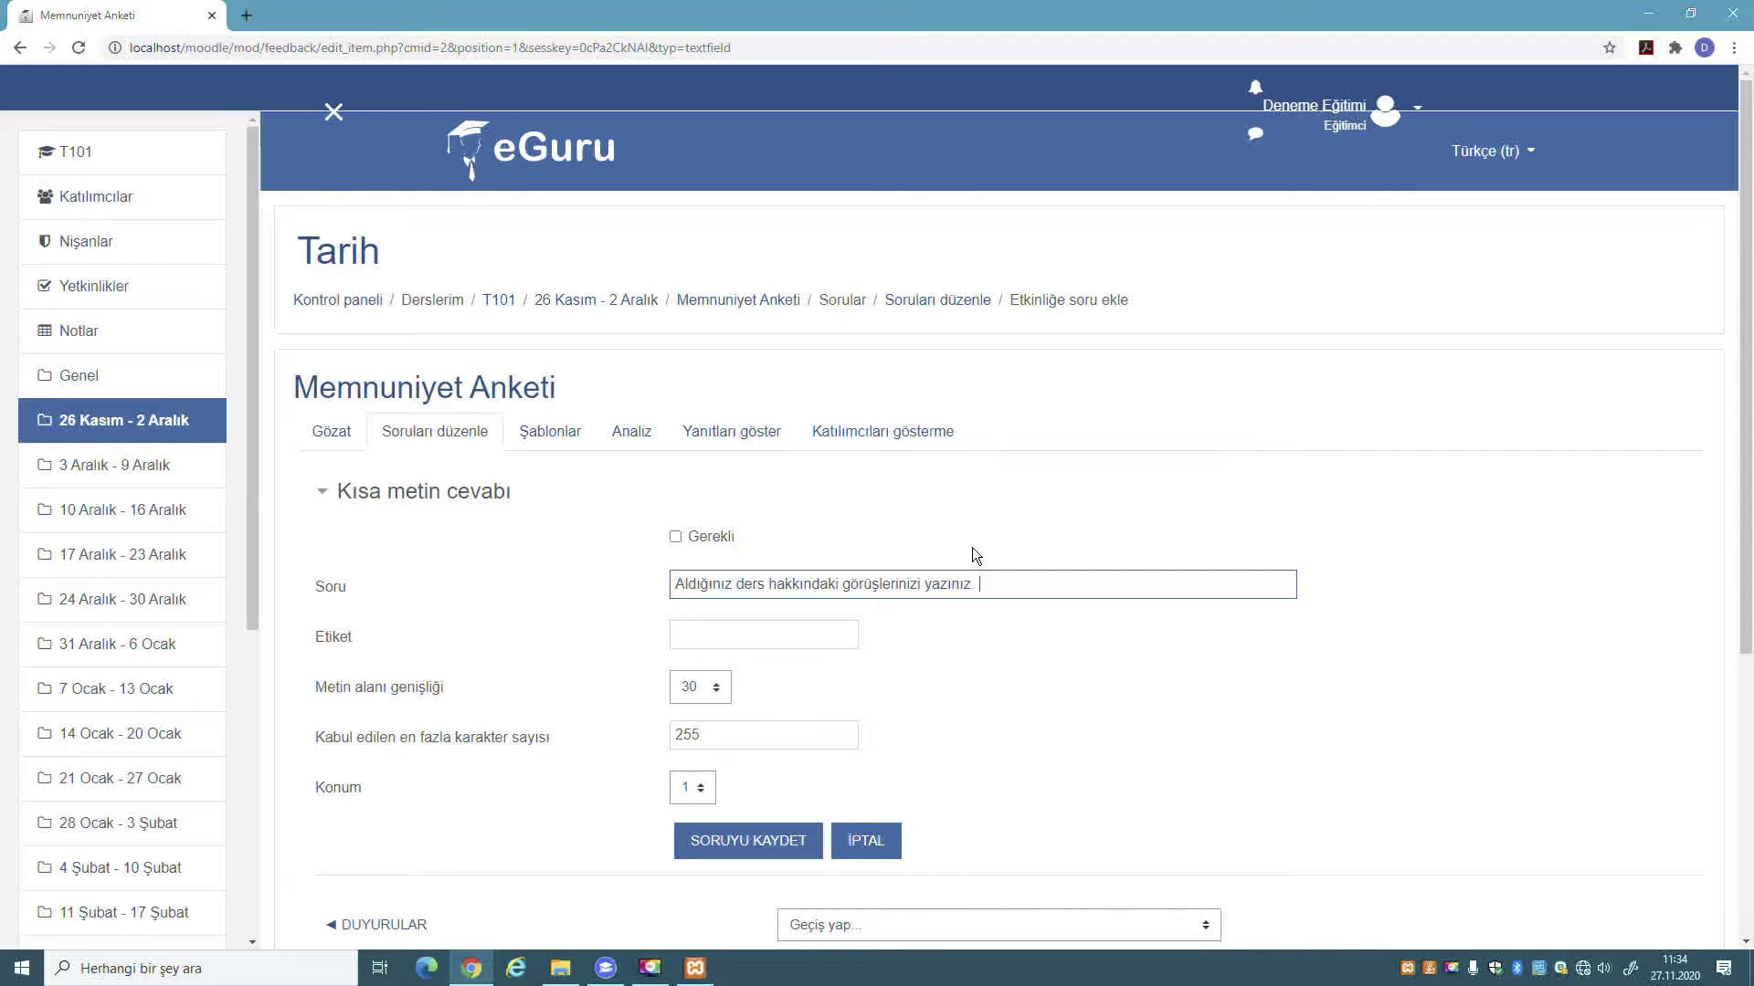
# - Try the Gerekli option on the short-text question, switch it off again, and leave the Etiket field empty
pyautogui.click(675, 538)
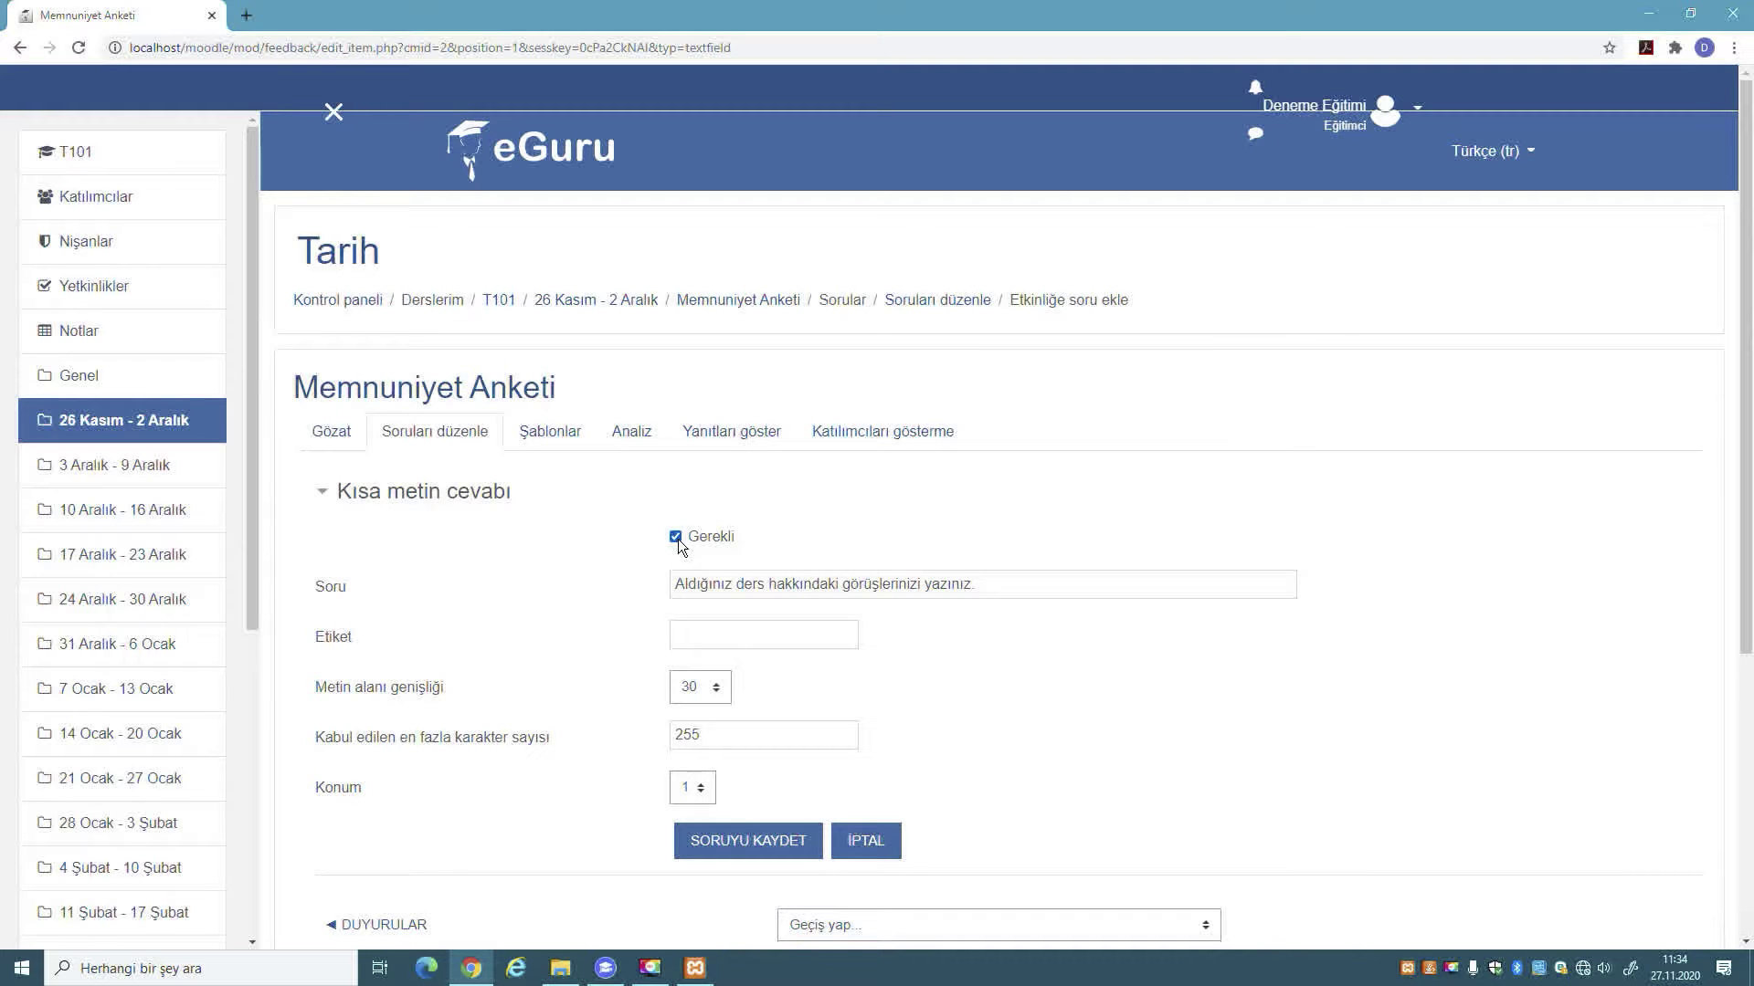
pyautogui.click(676, 538)
pyautogui.scroll(-2, 677, 546)
pyautogui.click(738, 440)
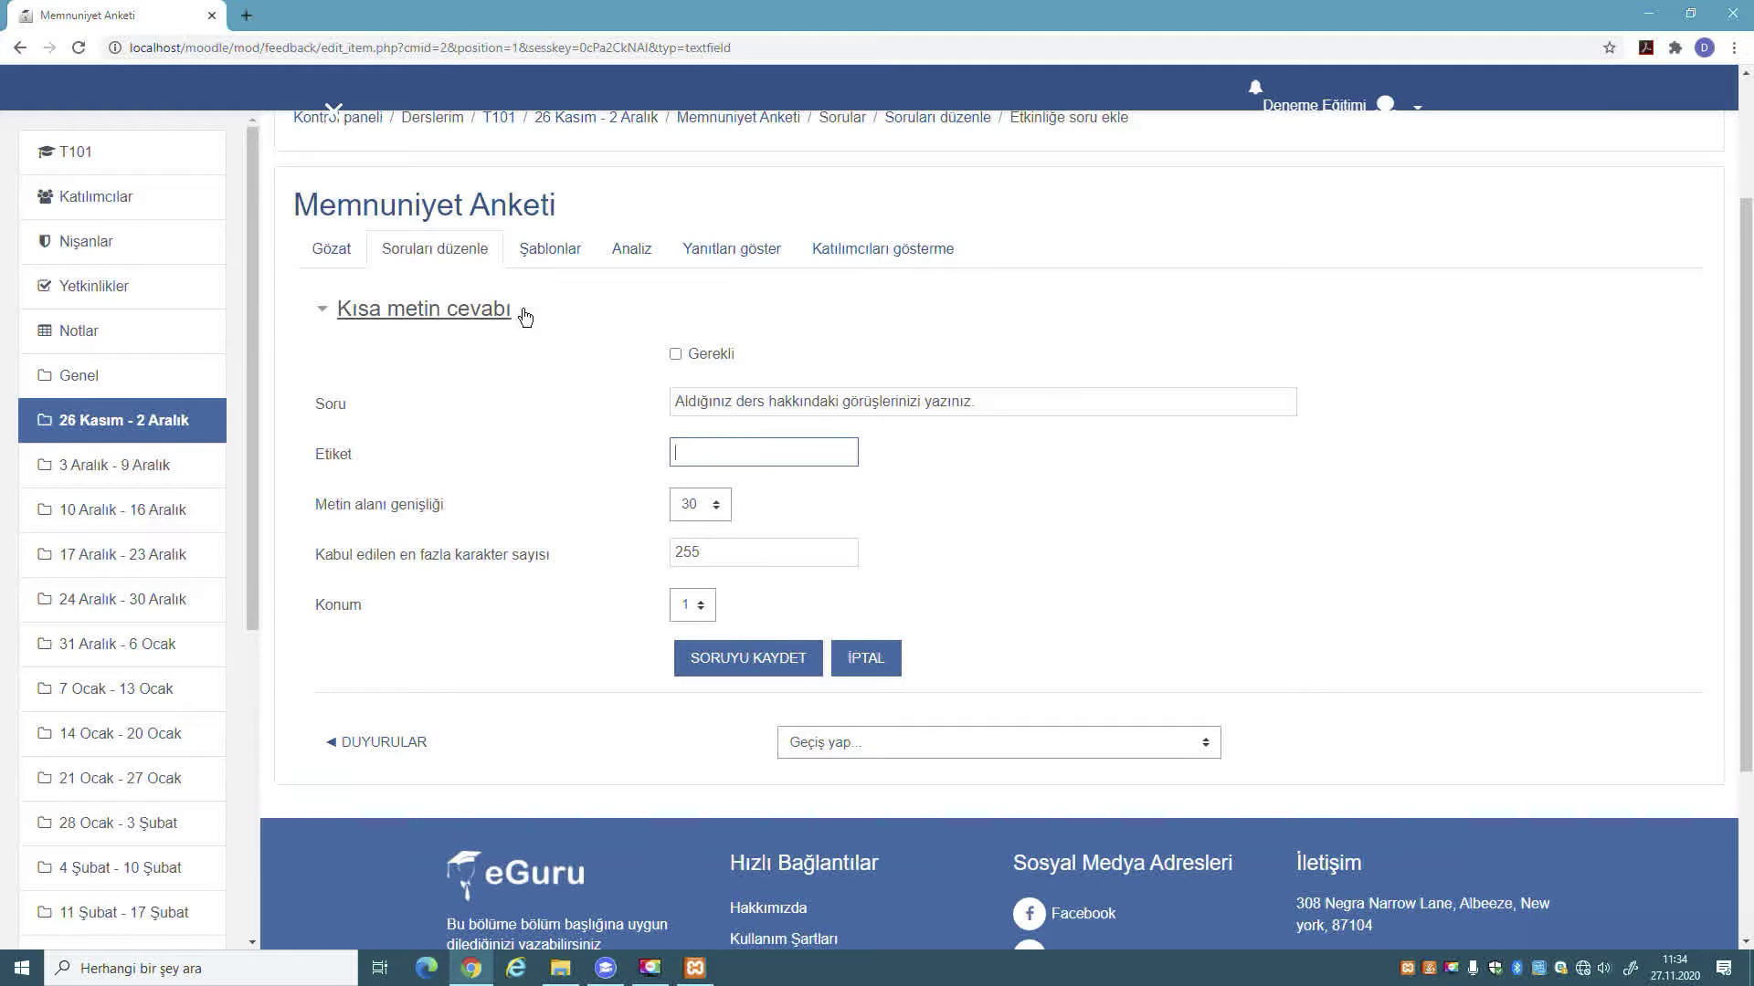
pyautogui.moveTo(587, 303); pyautogui.dragTo(343, 321)
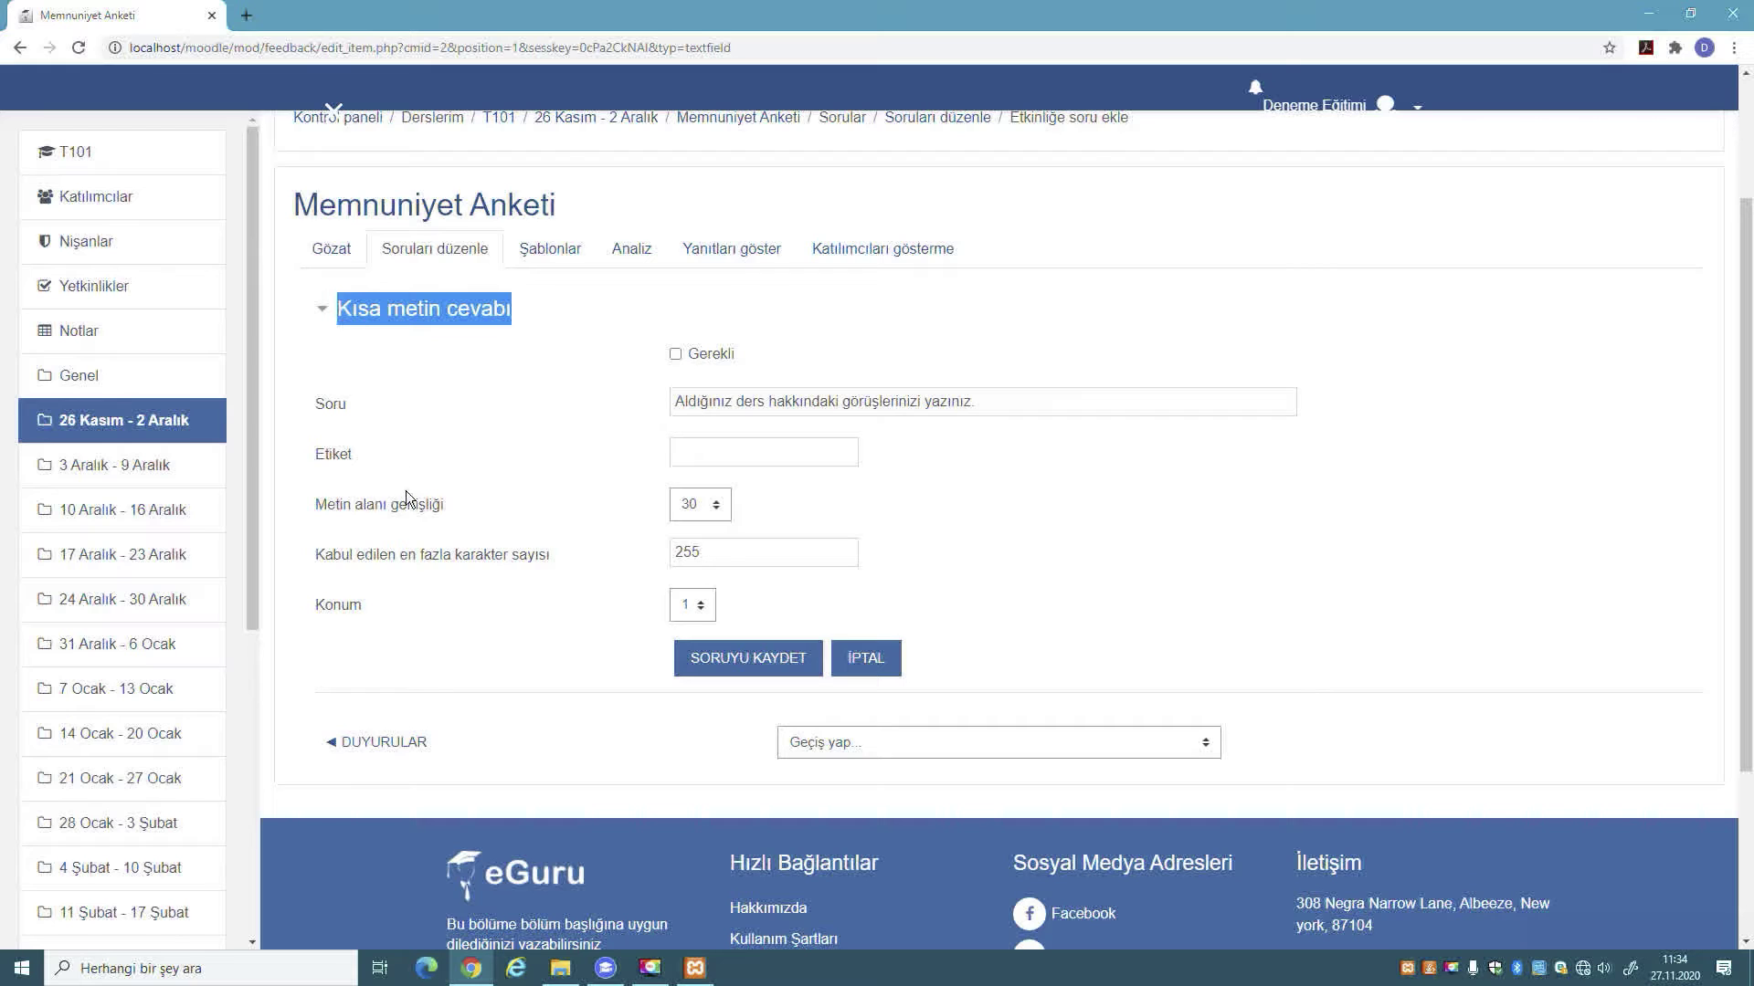
# - Check the short-text question's field width, maximum character count and Konum options, and save the question
pyautogui.click(718, 501)
pyautogui.click(720, 498)
pyautogui.click(735, 559)
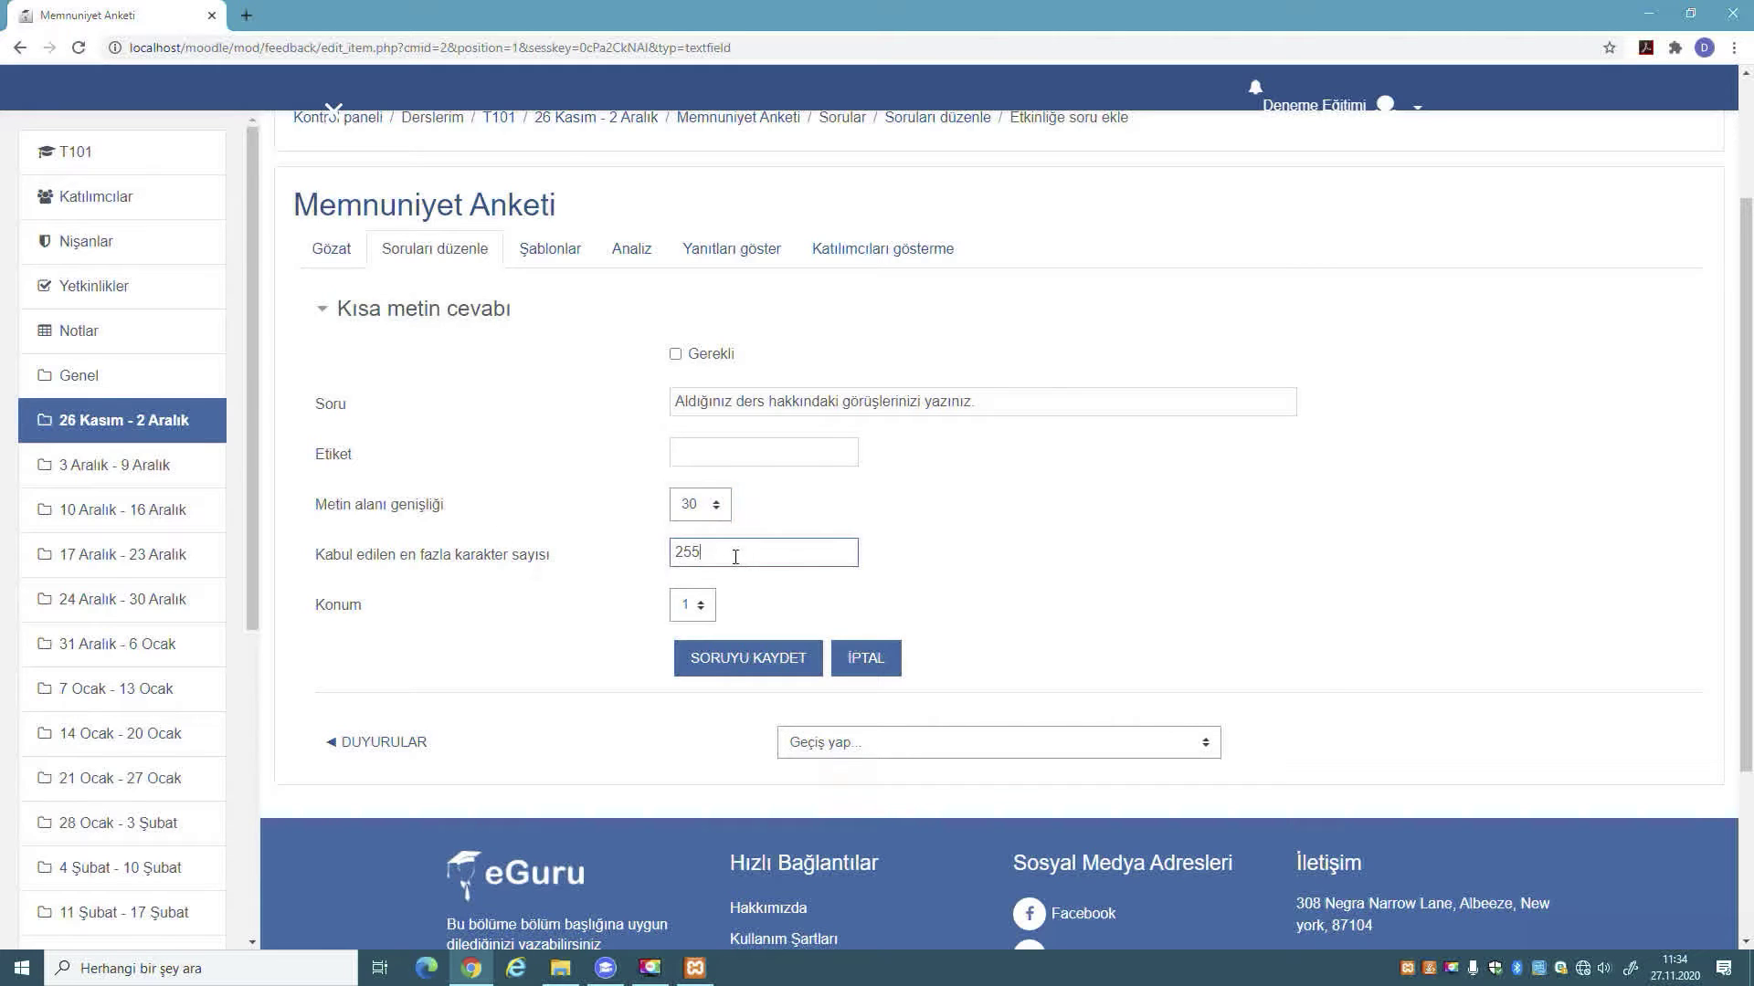
pyautogui.moveTo(744, 553); pyautogui.dragTo(647, 544)
pyautogui.click(693, 607)
pyautogui.click(749, 597)
pyautogui.click(753, 655)
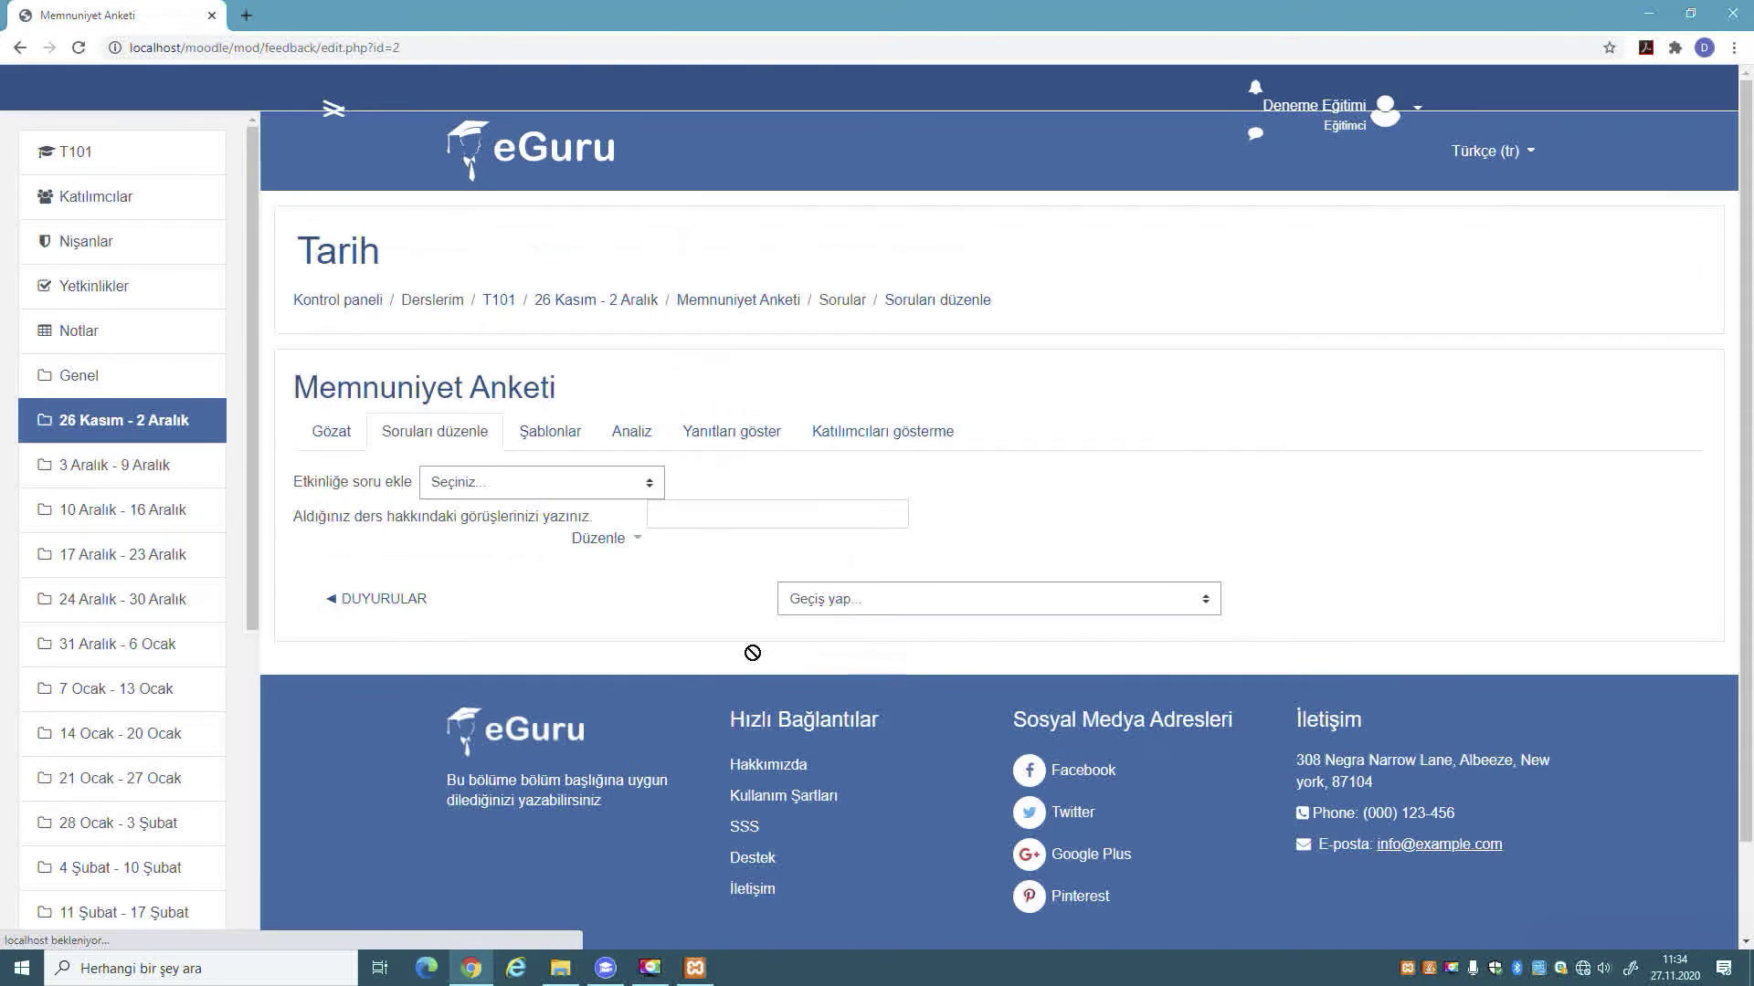
# - Check the question count in the survey's Gözat overview and return to question editing
pyautogui.click(334, 435)
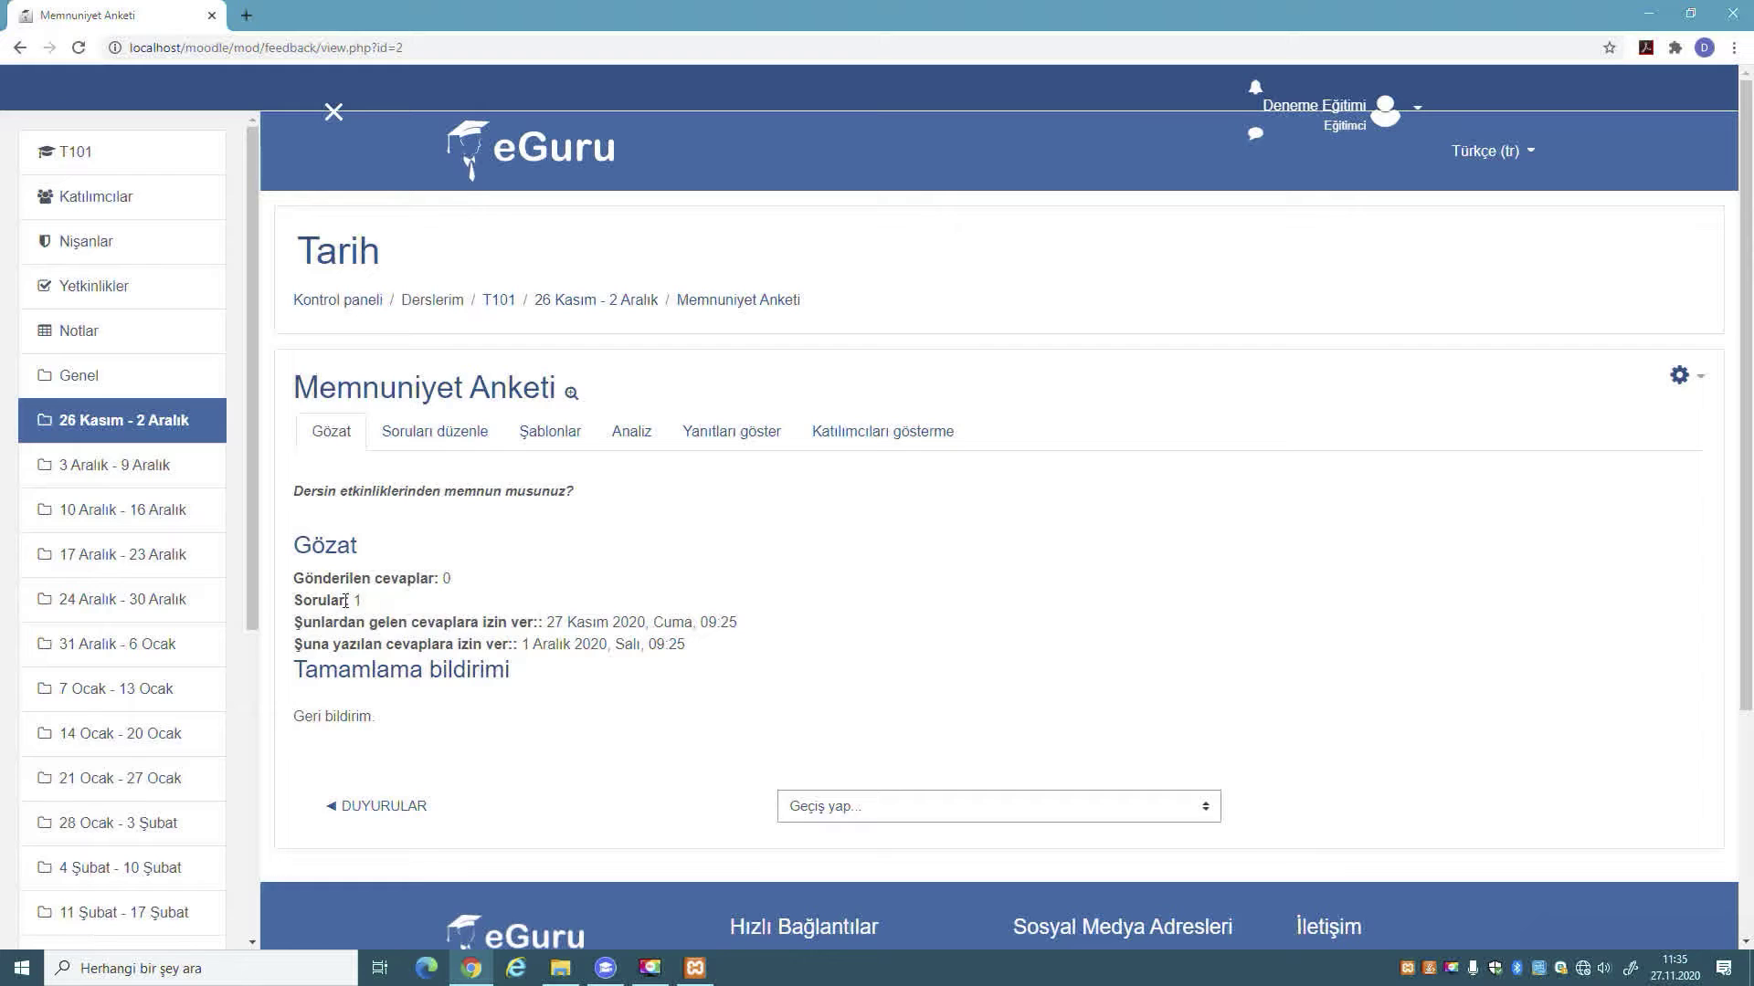
pyautogui.moveTo(383, 603); pyautogui.dragTo(295, 607)
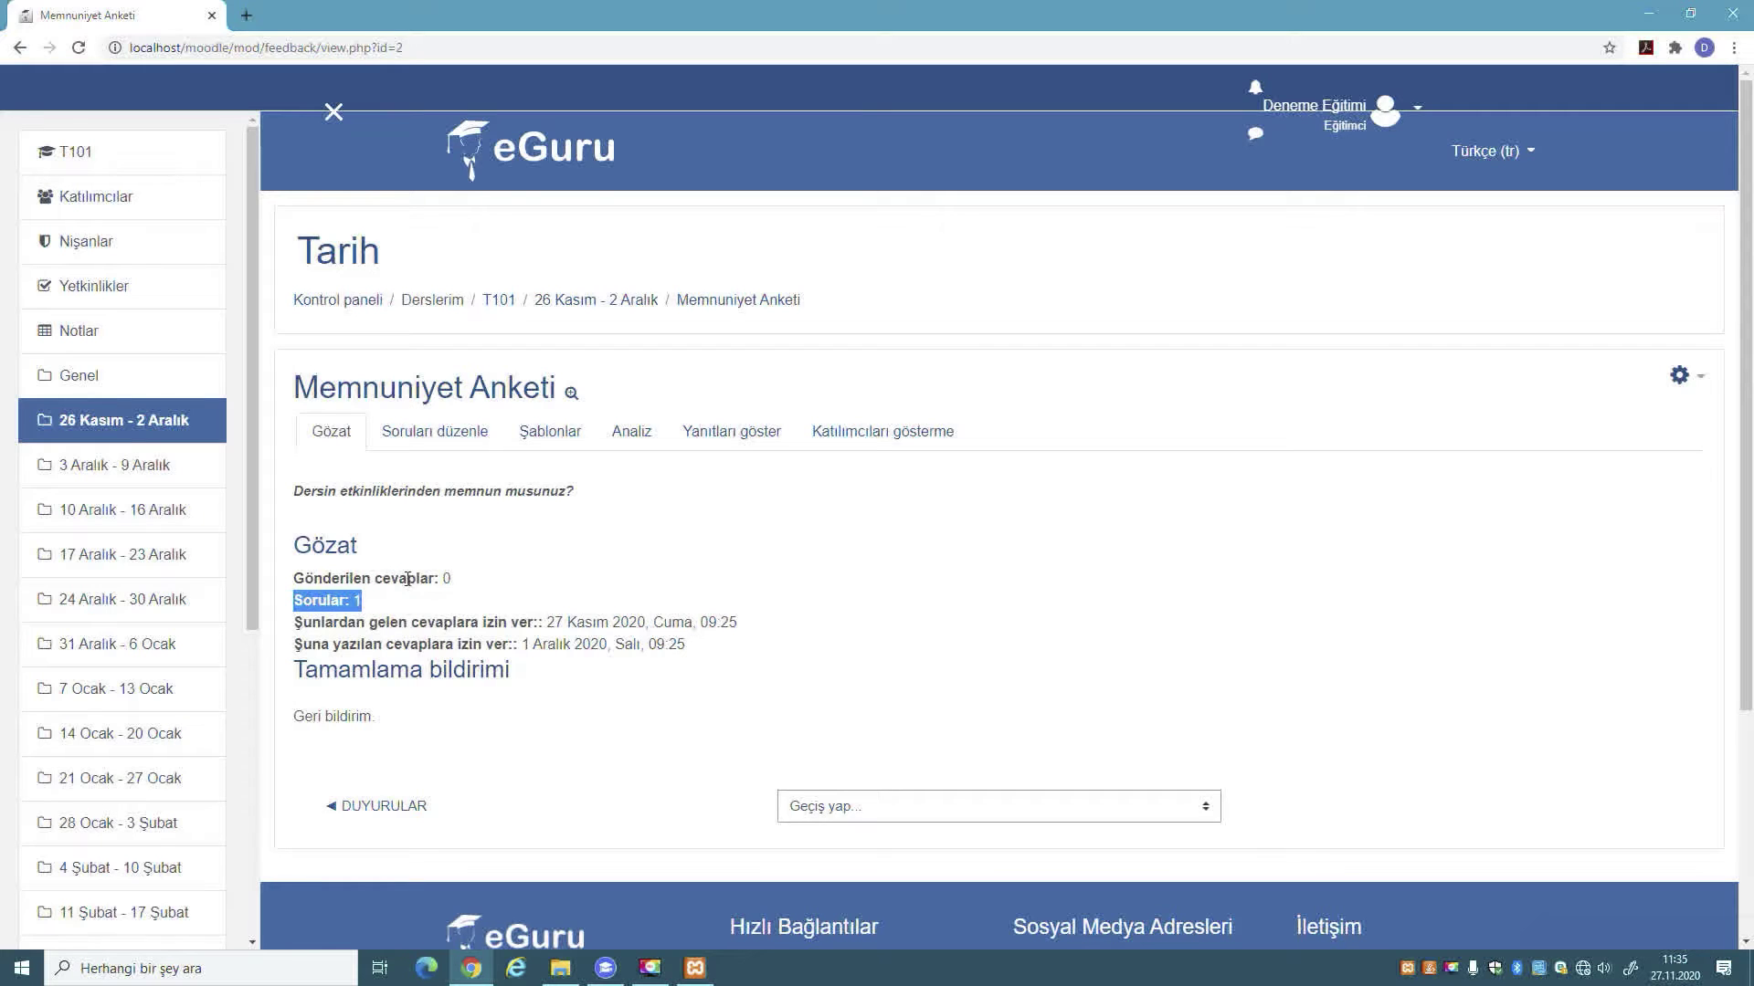
pyautogui.click(450, 445)
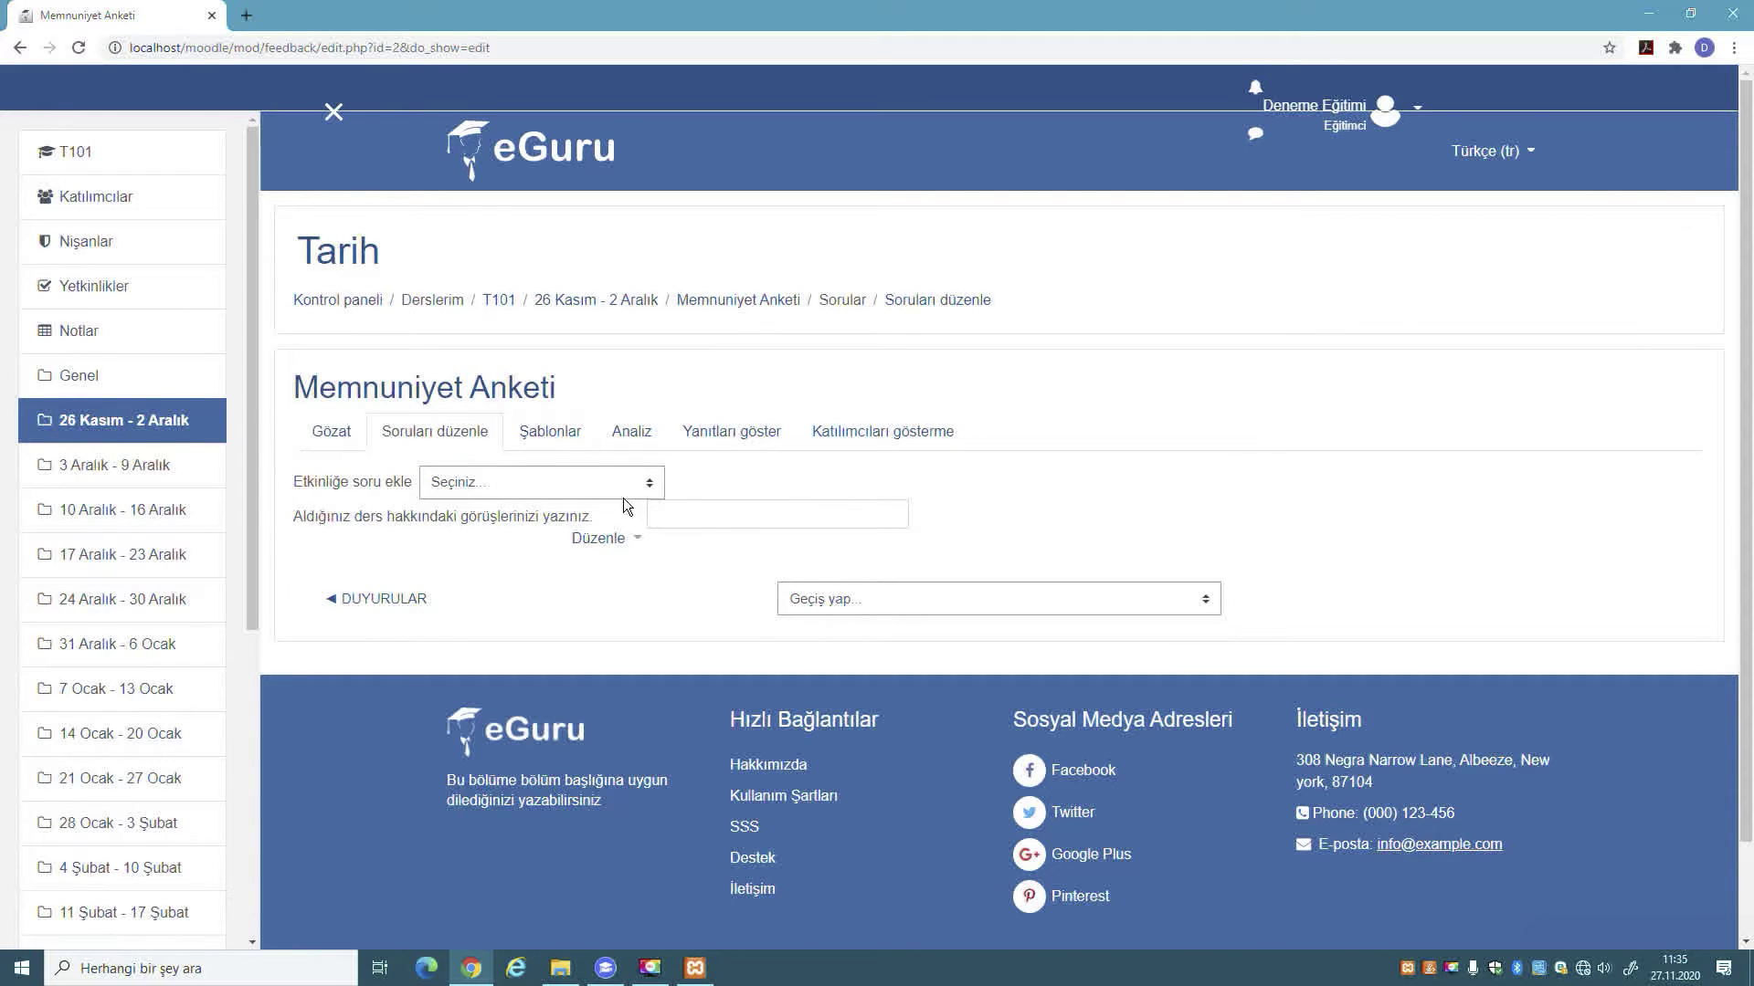
# - Try sample text in the short-text question's answer field, clear it, and view the question's Düzenle options
pyautogui.click(650, 484)
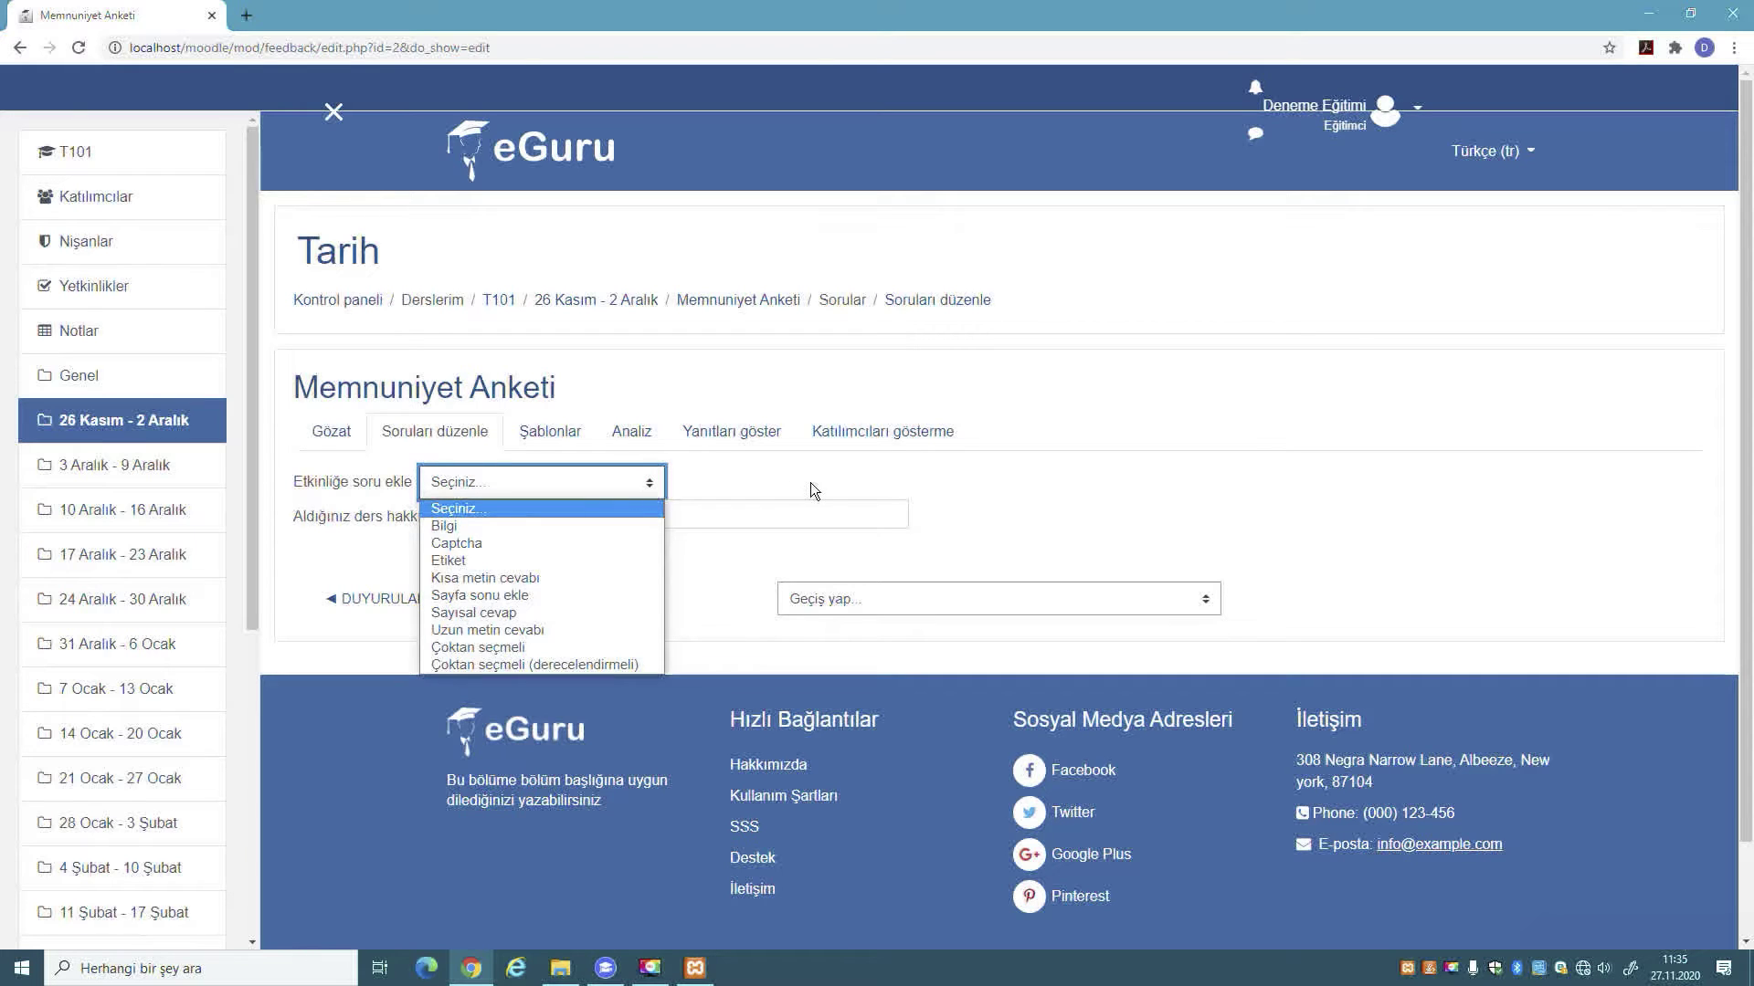
pyautogui.click(395, 515)
pyautogui.moveTo(294, 524); pyautogui.dragTo(573, 519)
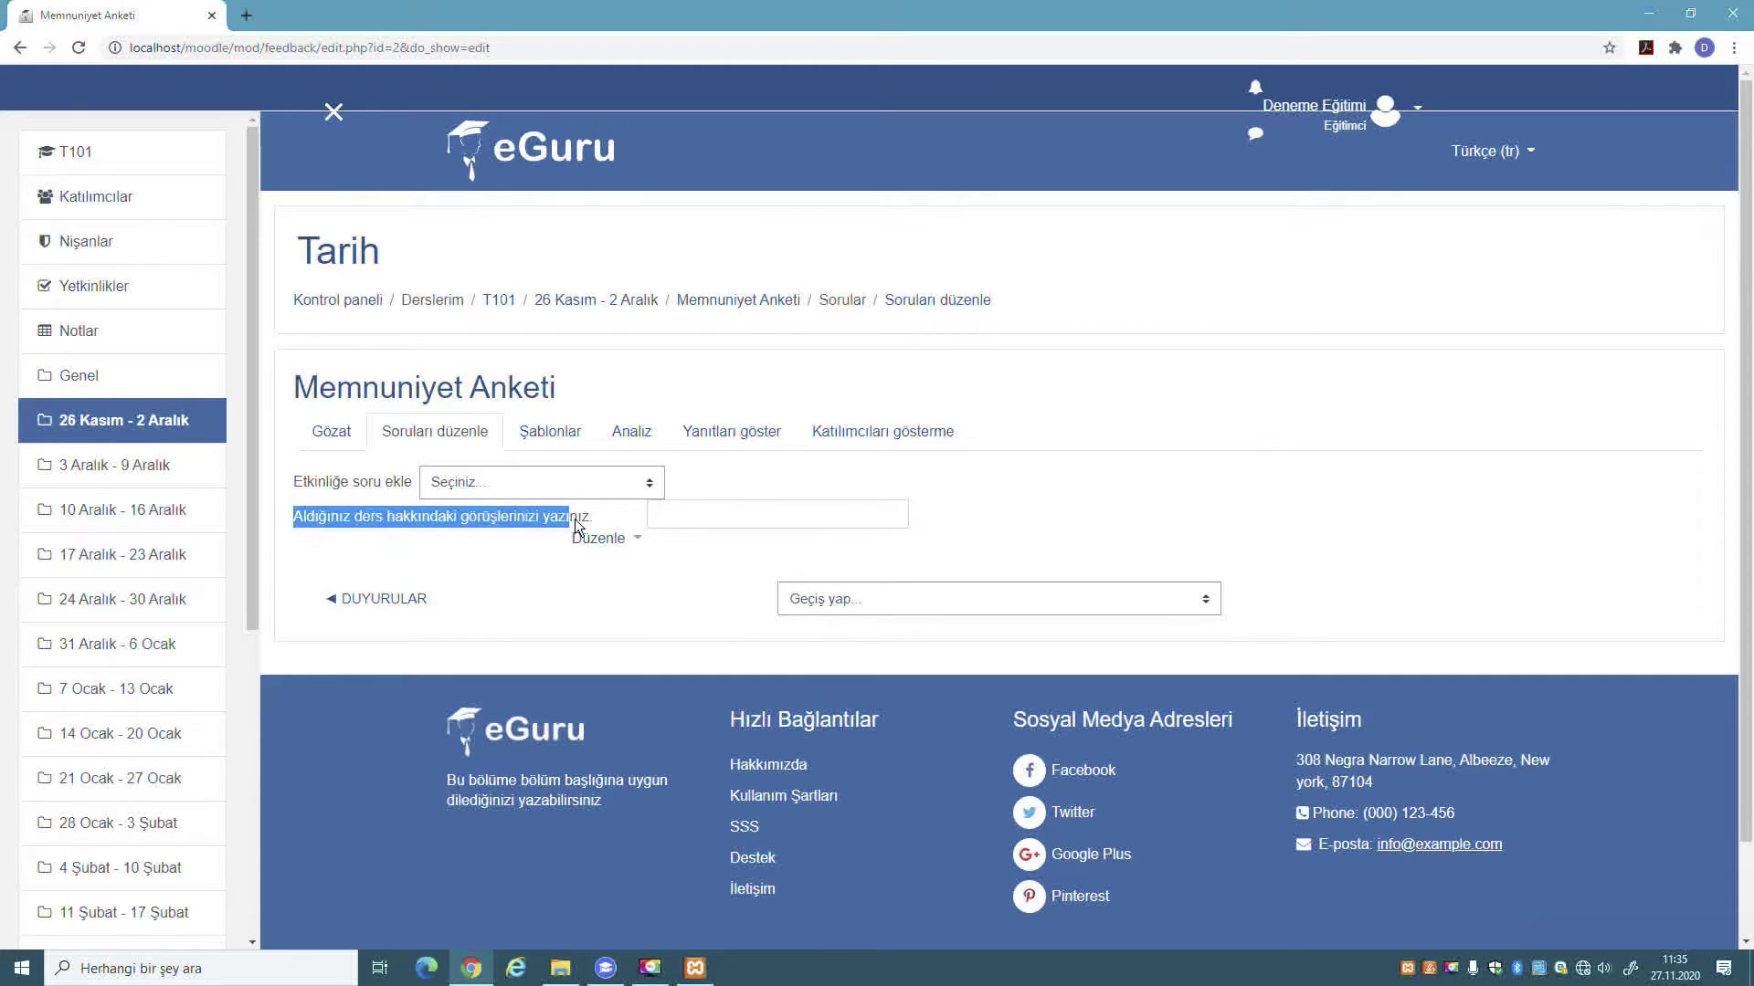
pyautogui.click(698, 508)
pyautogui.write('ifqwed')
pyautogui.hotkey('ctrl', 'a')
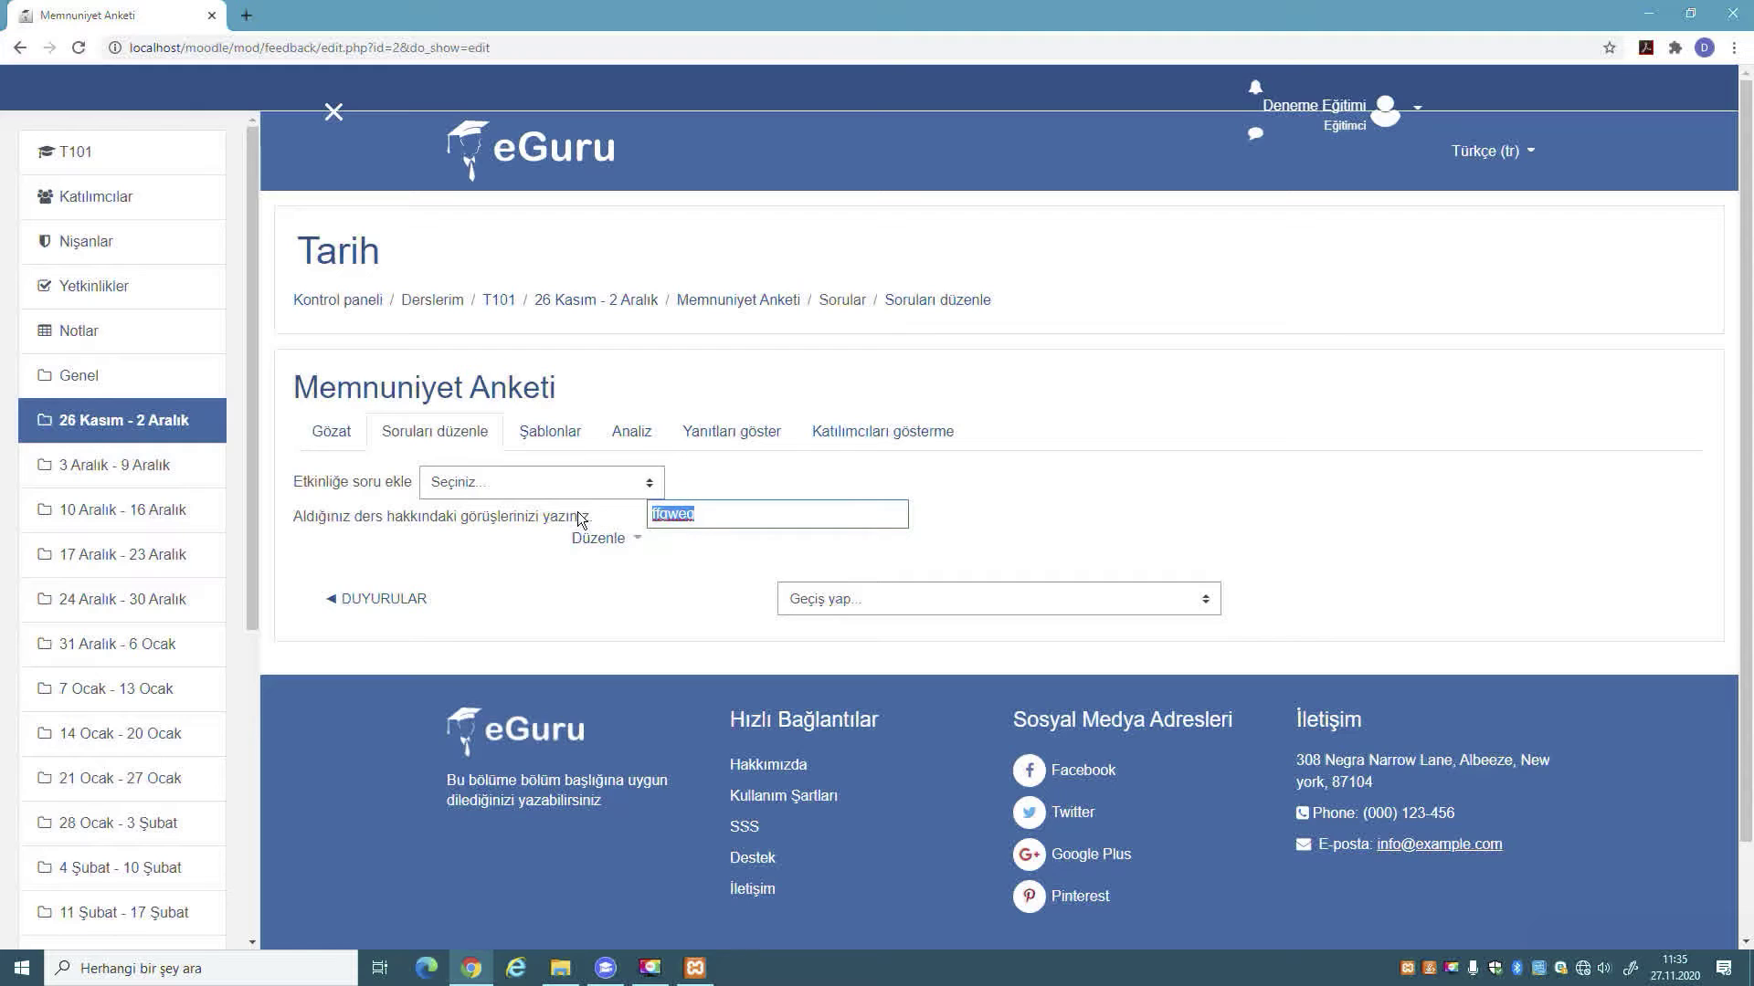
pyautogui.press('BackSpace')
pyautogui.click(595, 541)
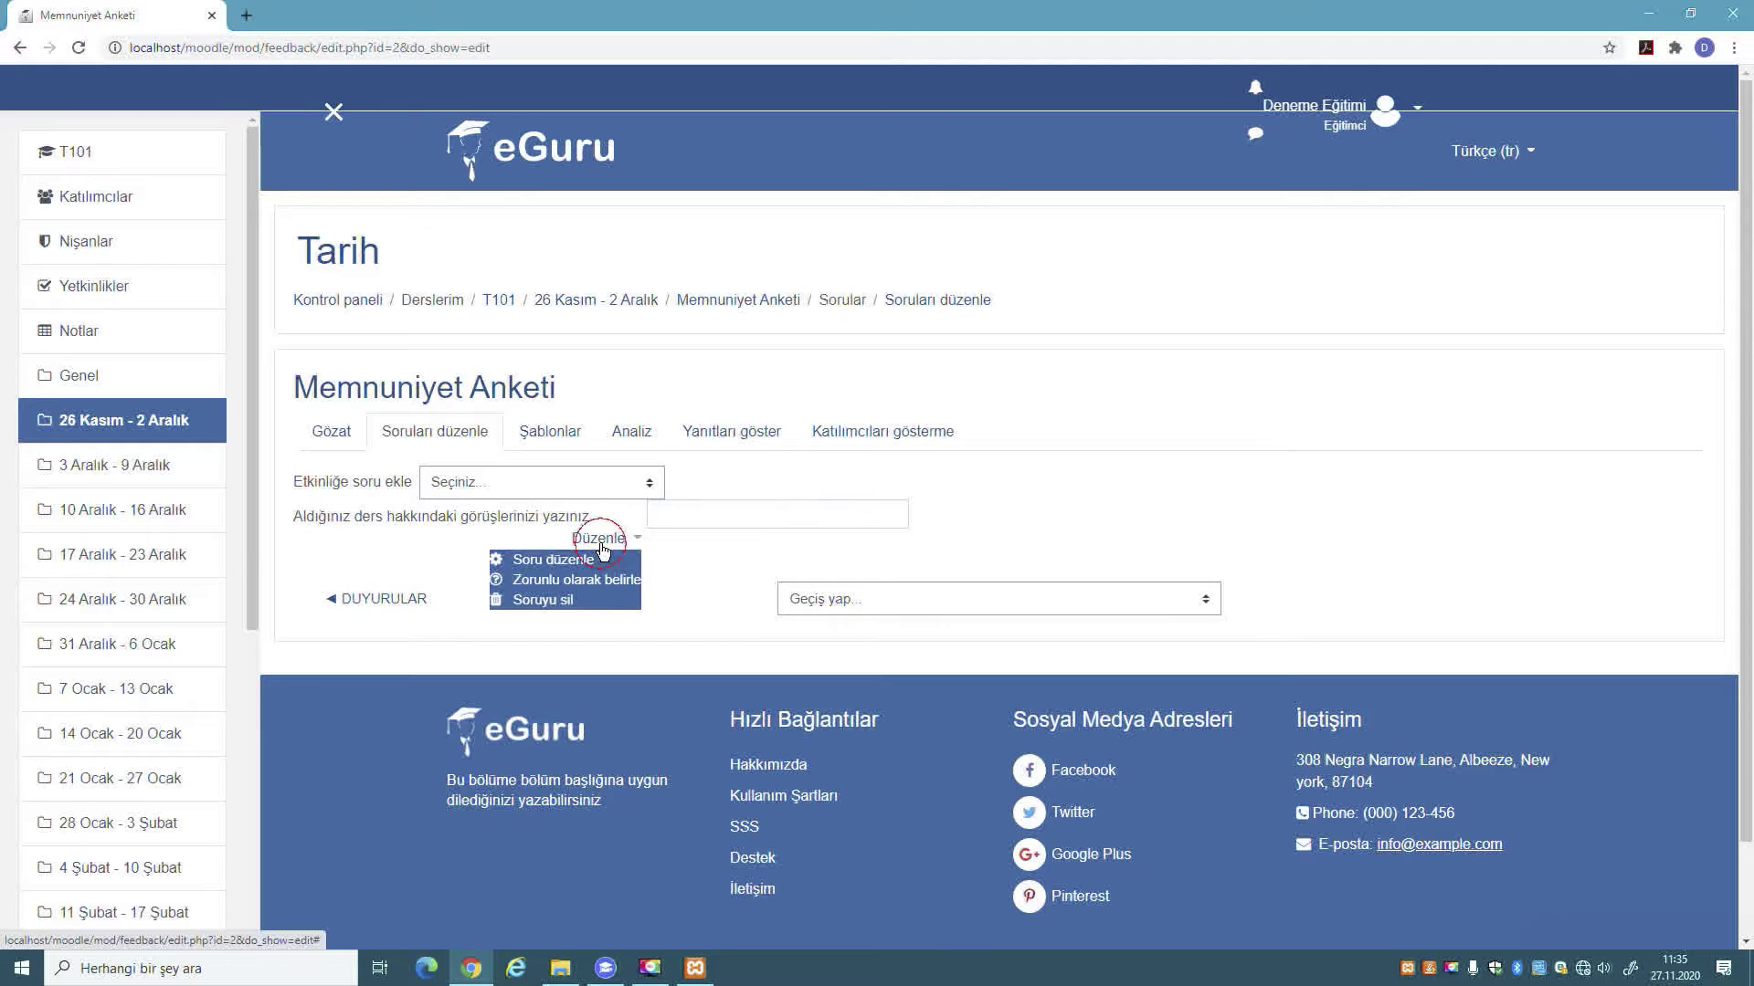
pyautogui.click(588, 585)
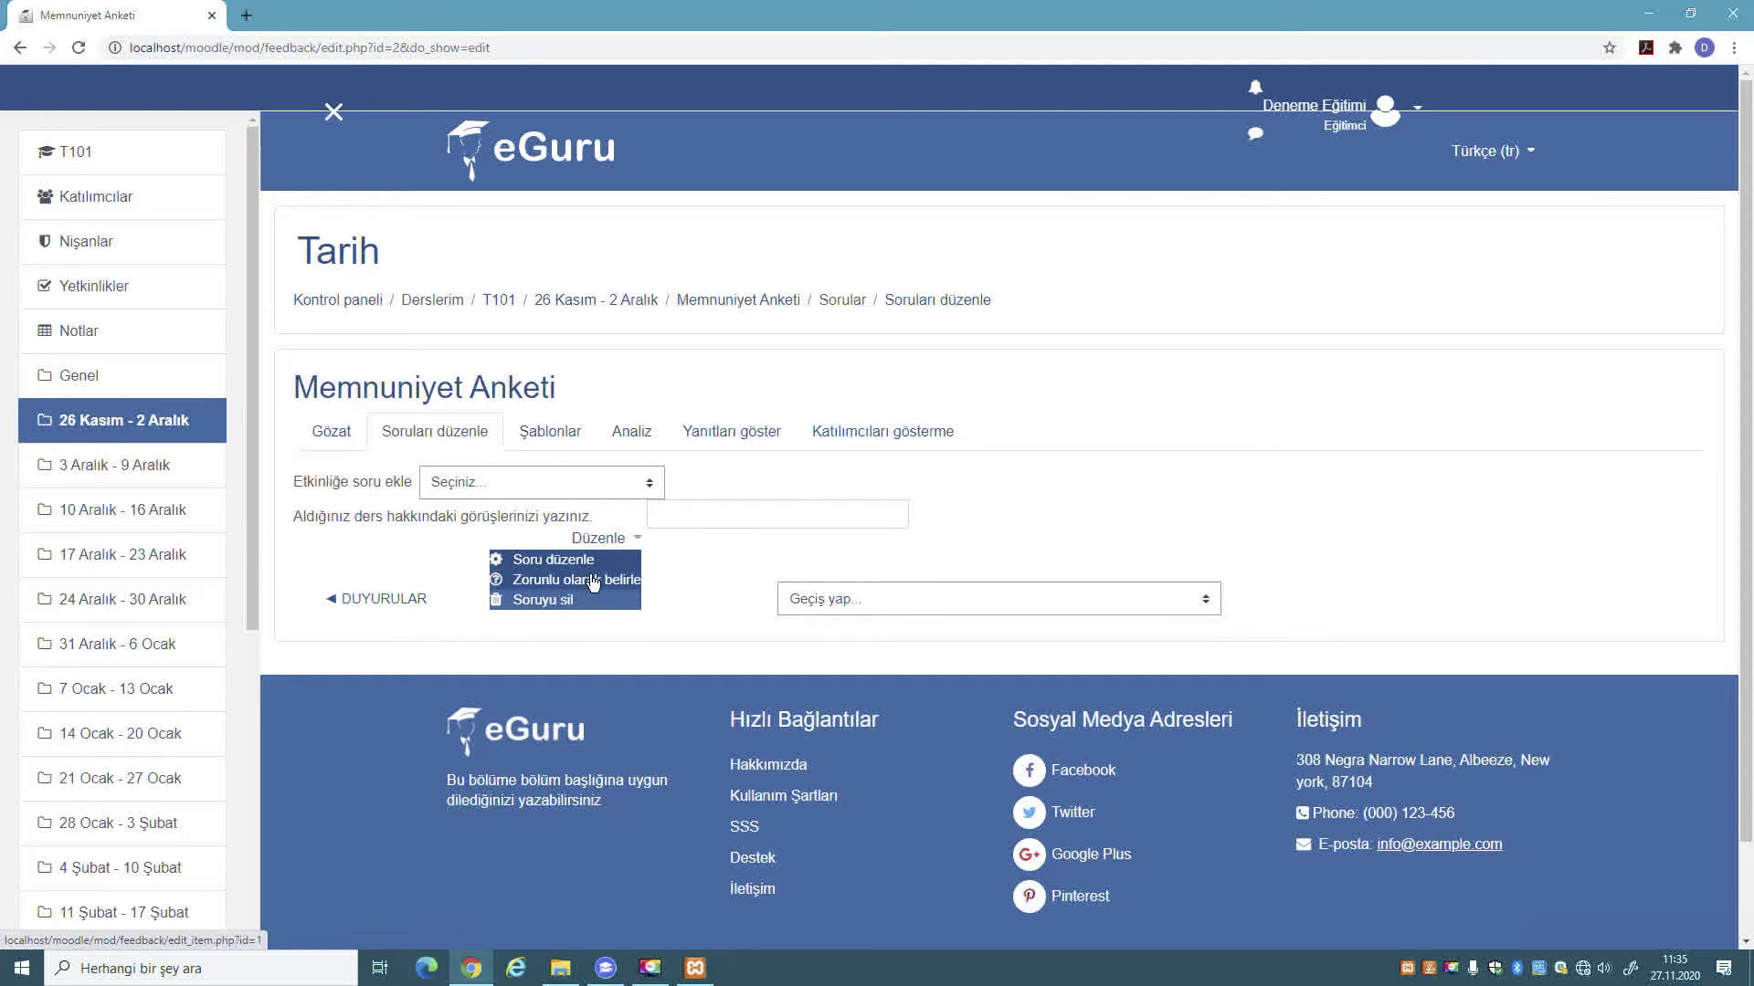
# - Add a Sayısal cevap question to the survey with the text "2+2="
pyautogui.click(602, 481)
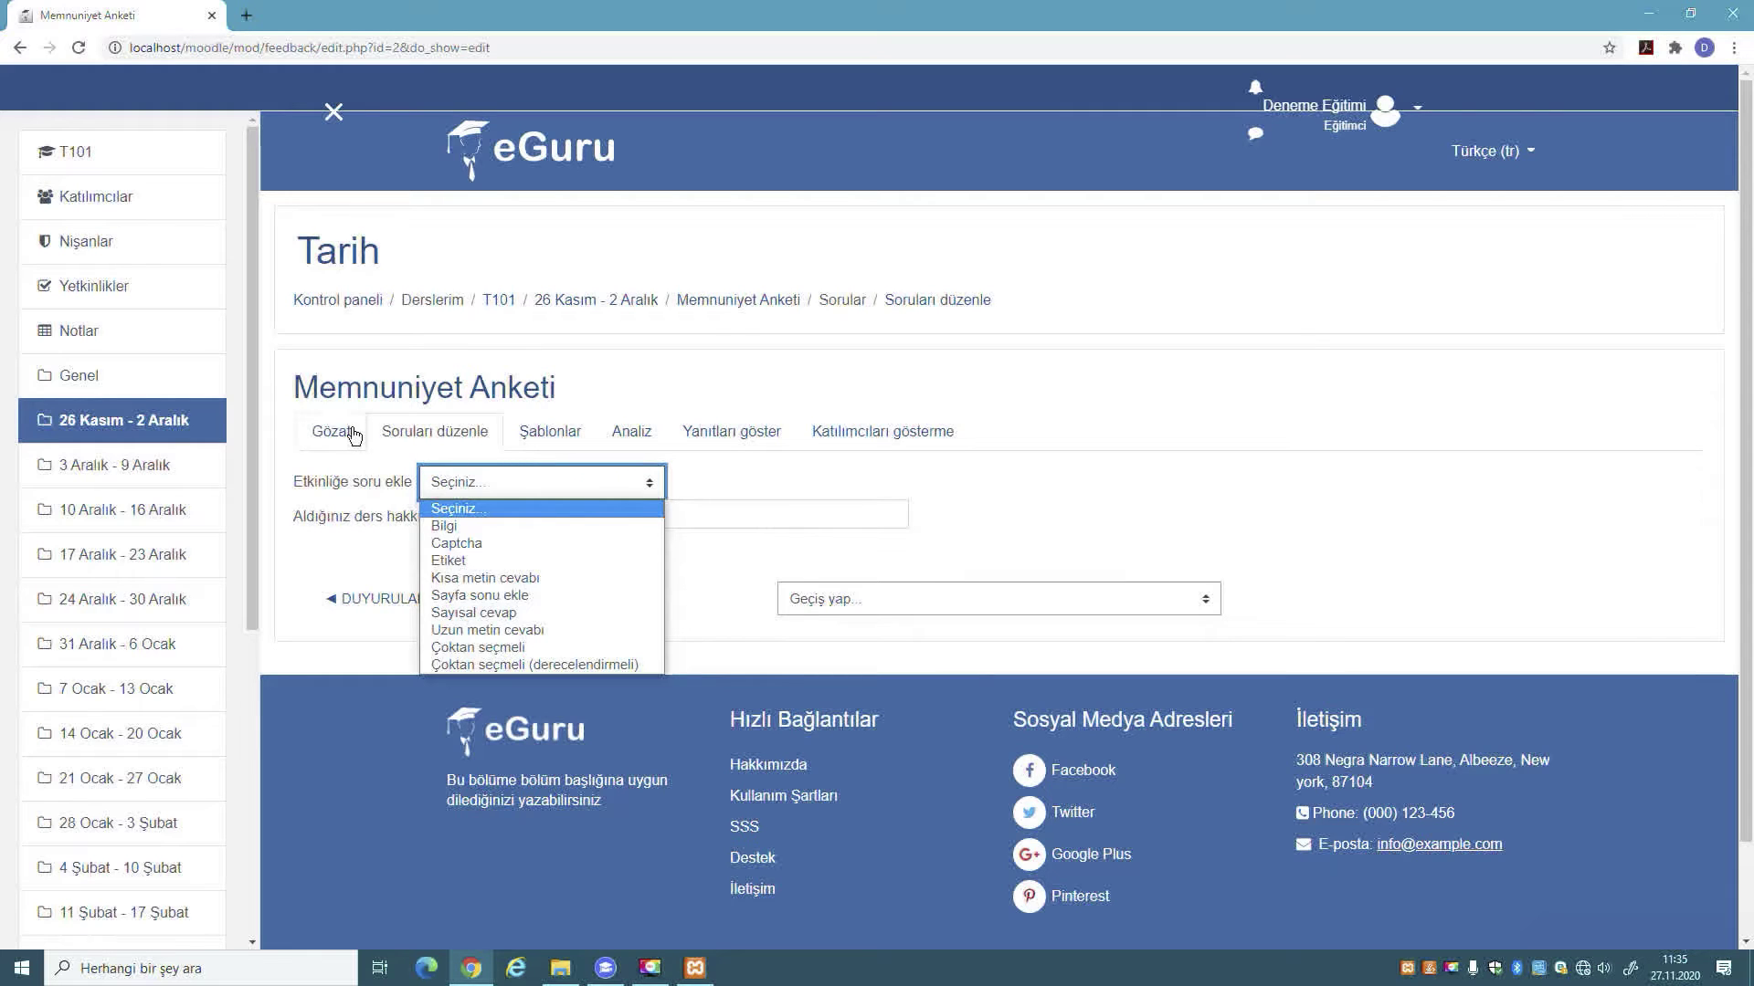
pyautogui.click(540, 611)
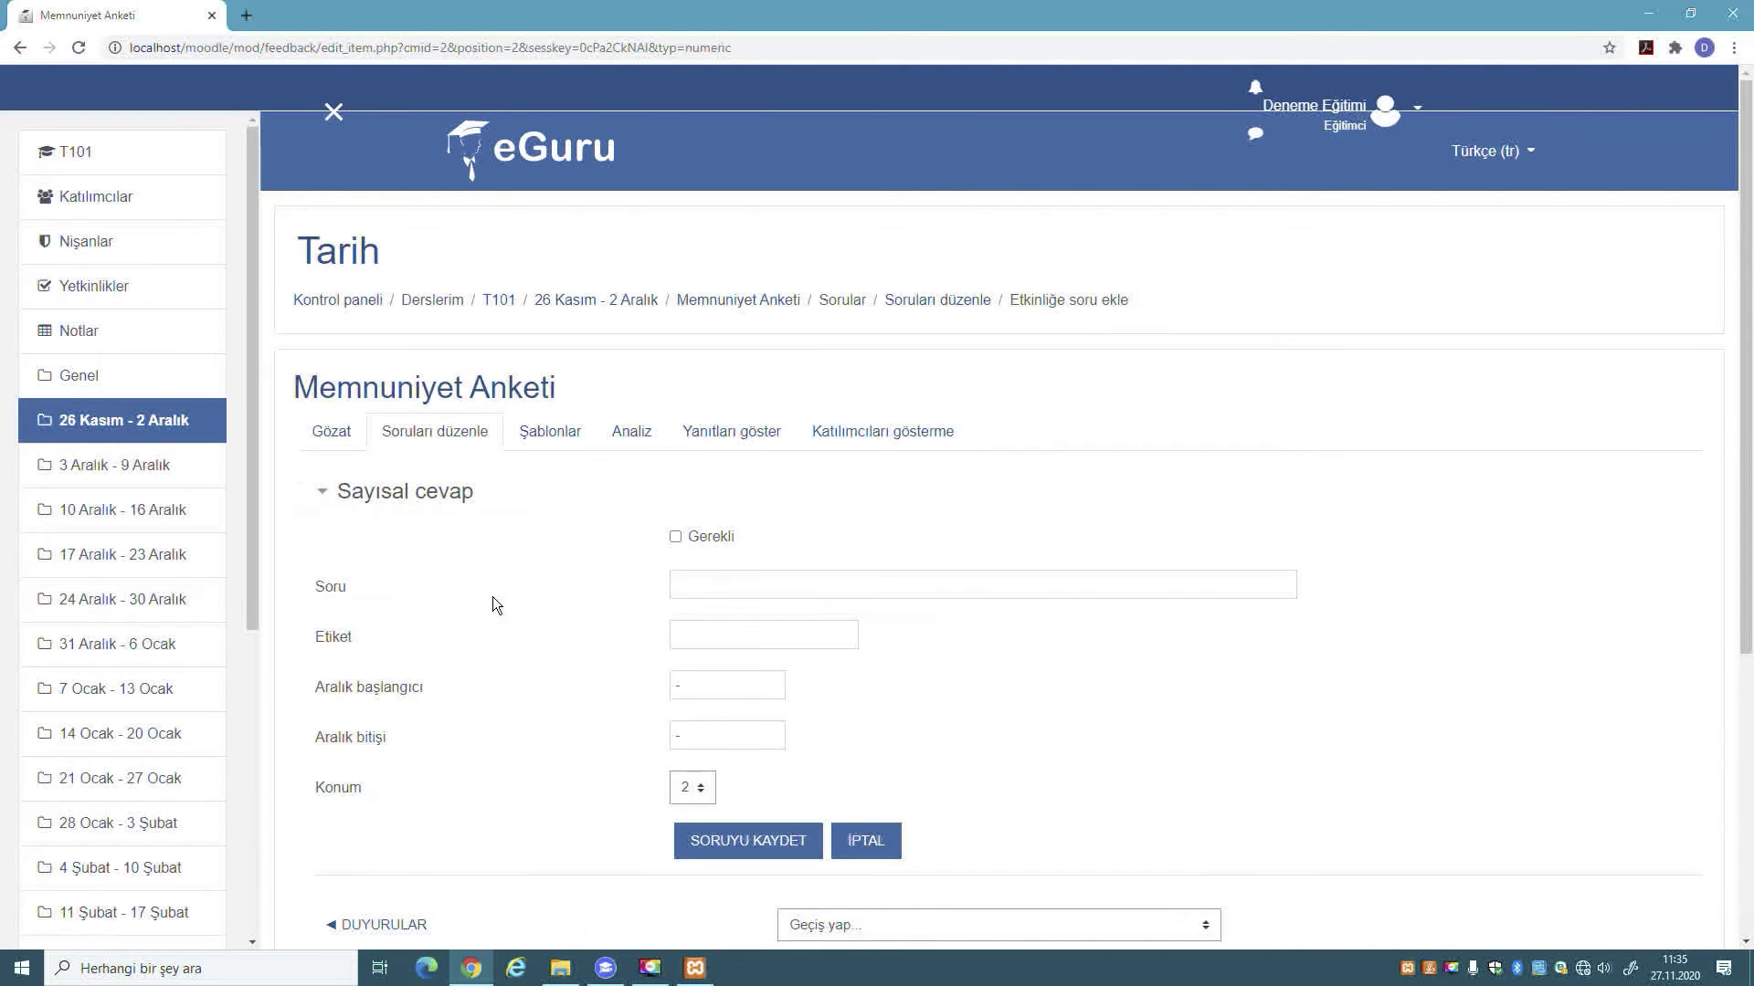
pyautogui.click(770, 581)
pyautogui.write('2+2=')
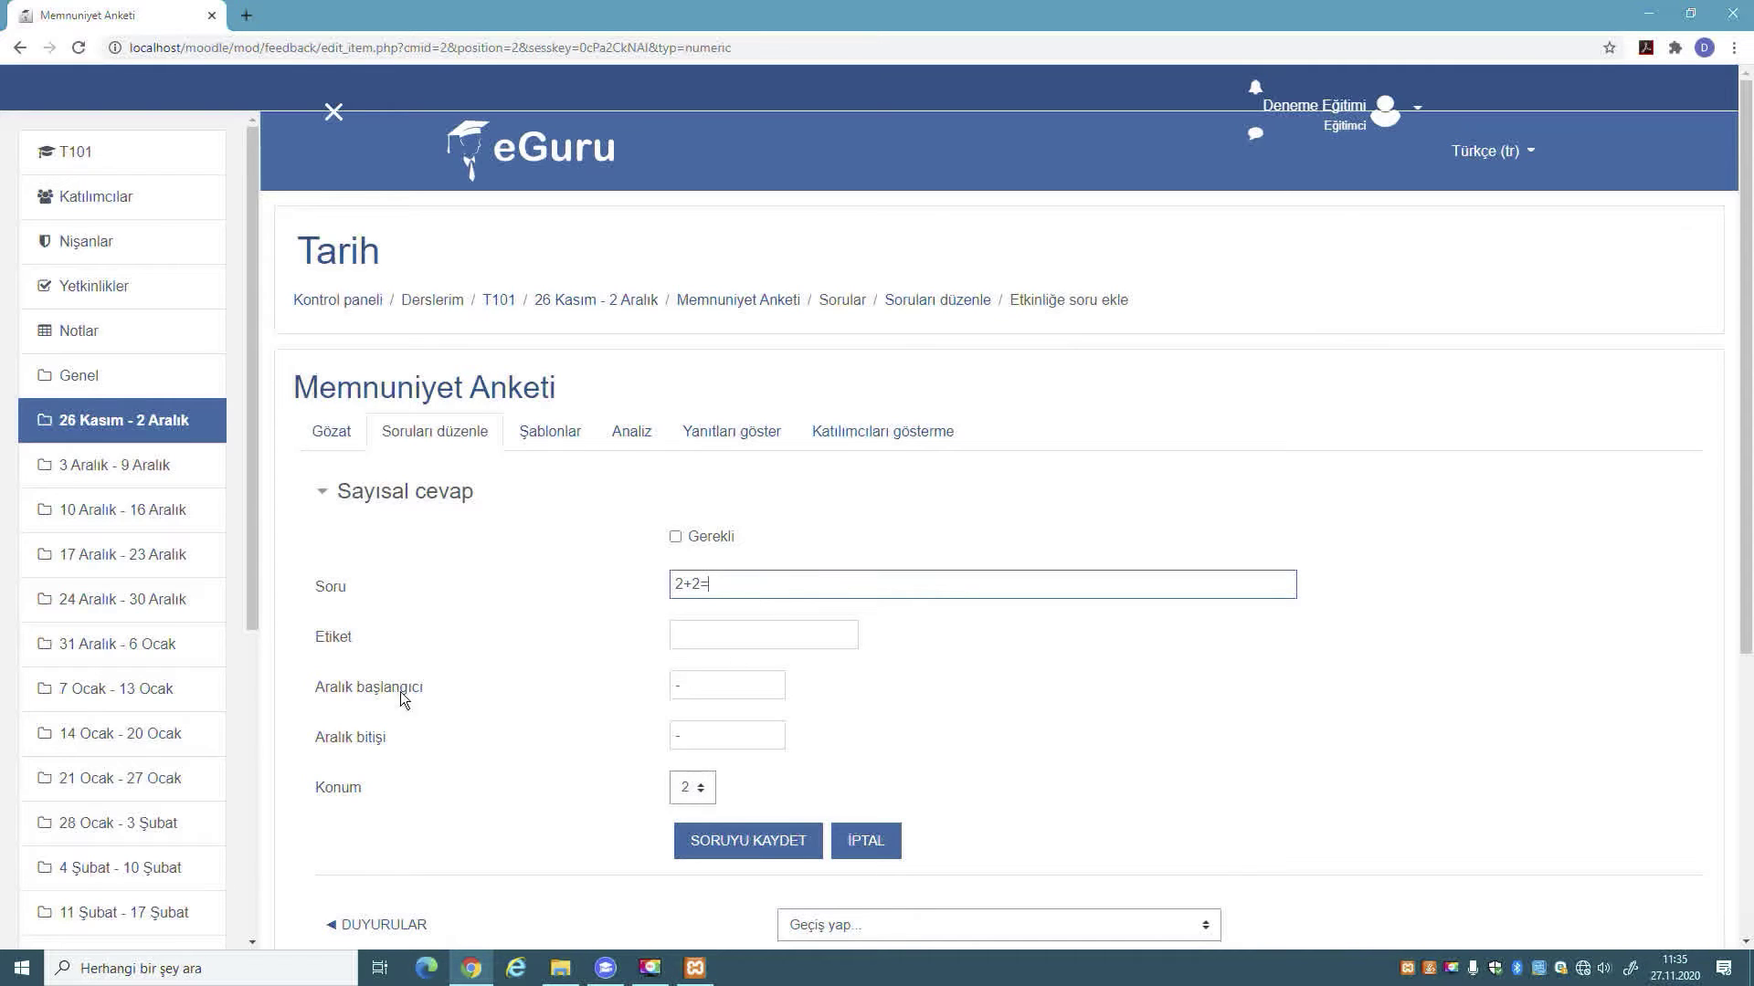
# - Set the 2+2= question's Aralık başlangıcı to 0 and its Aralık bitişi to 10
pyautogui.click(721, 624)
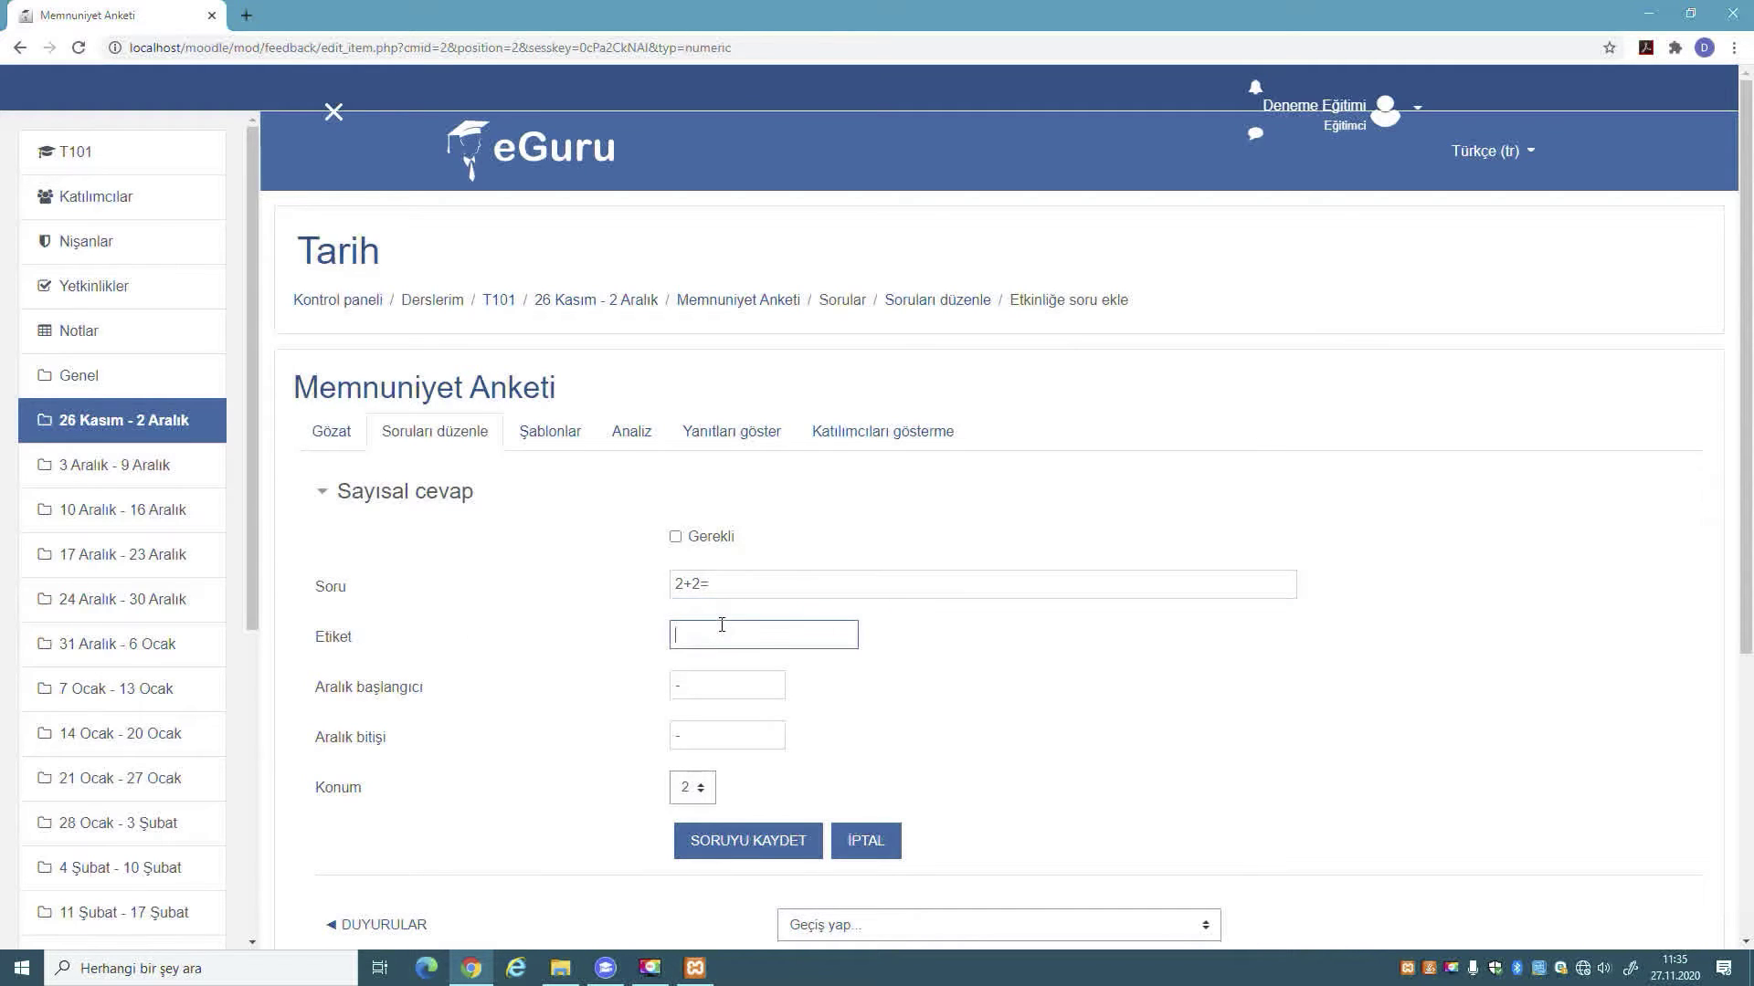
pyautogui.scroll(-1, 721, 625)
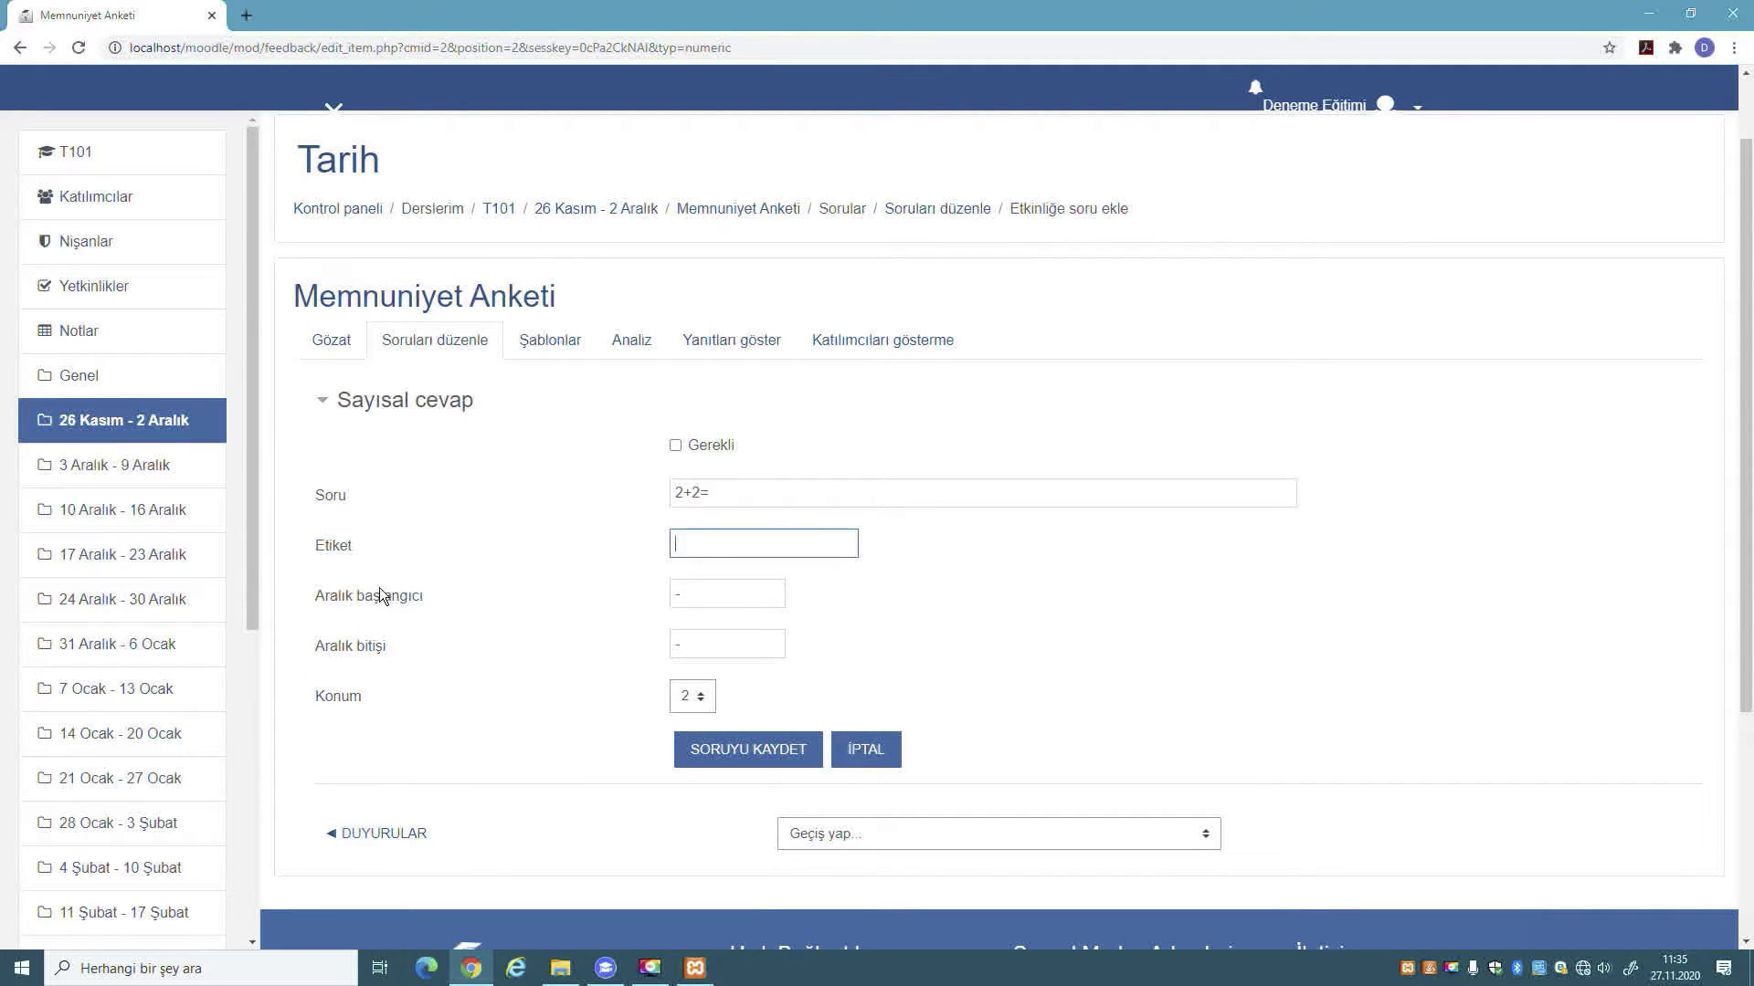
pyautogui.moveTo(767, 594); pyautogui.dragTo(557, 598)
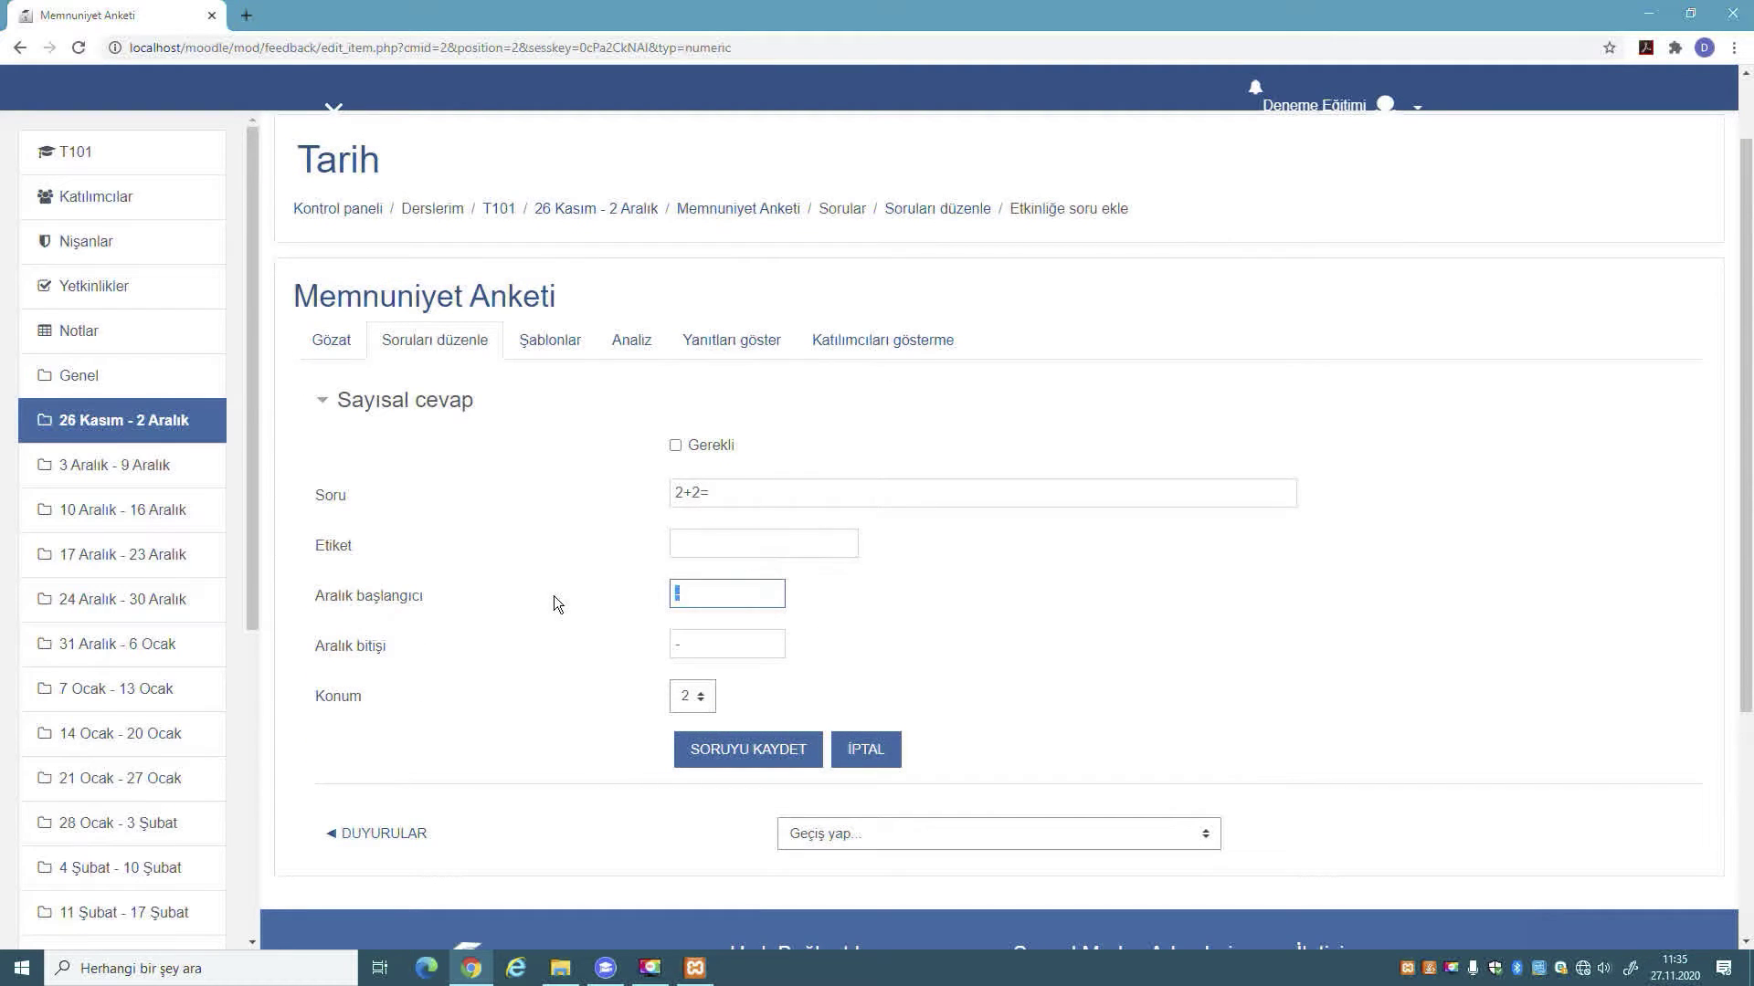
pyautogui.write('0')
pyautogui.moveTo(772, 645); pyautogui.dragTo(509, 643)
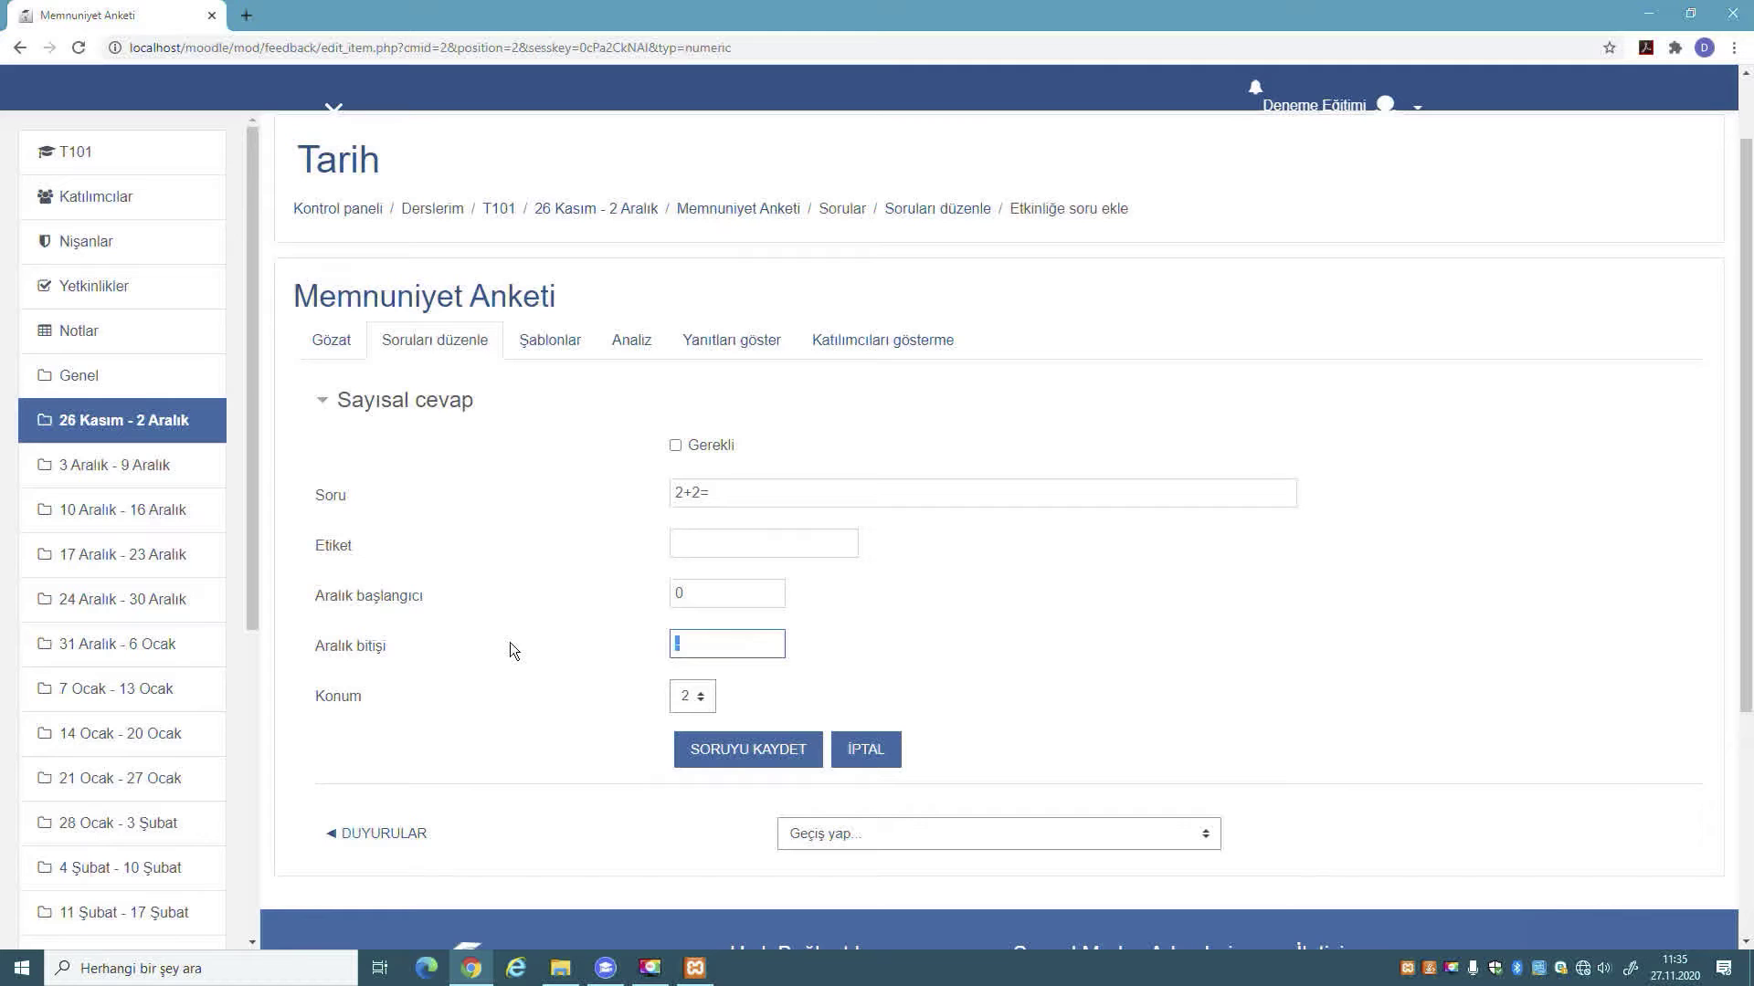
pyautogui.write('10')
pyautogui.click(855, 641)
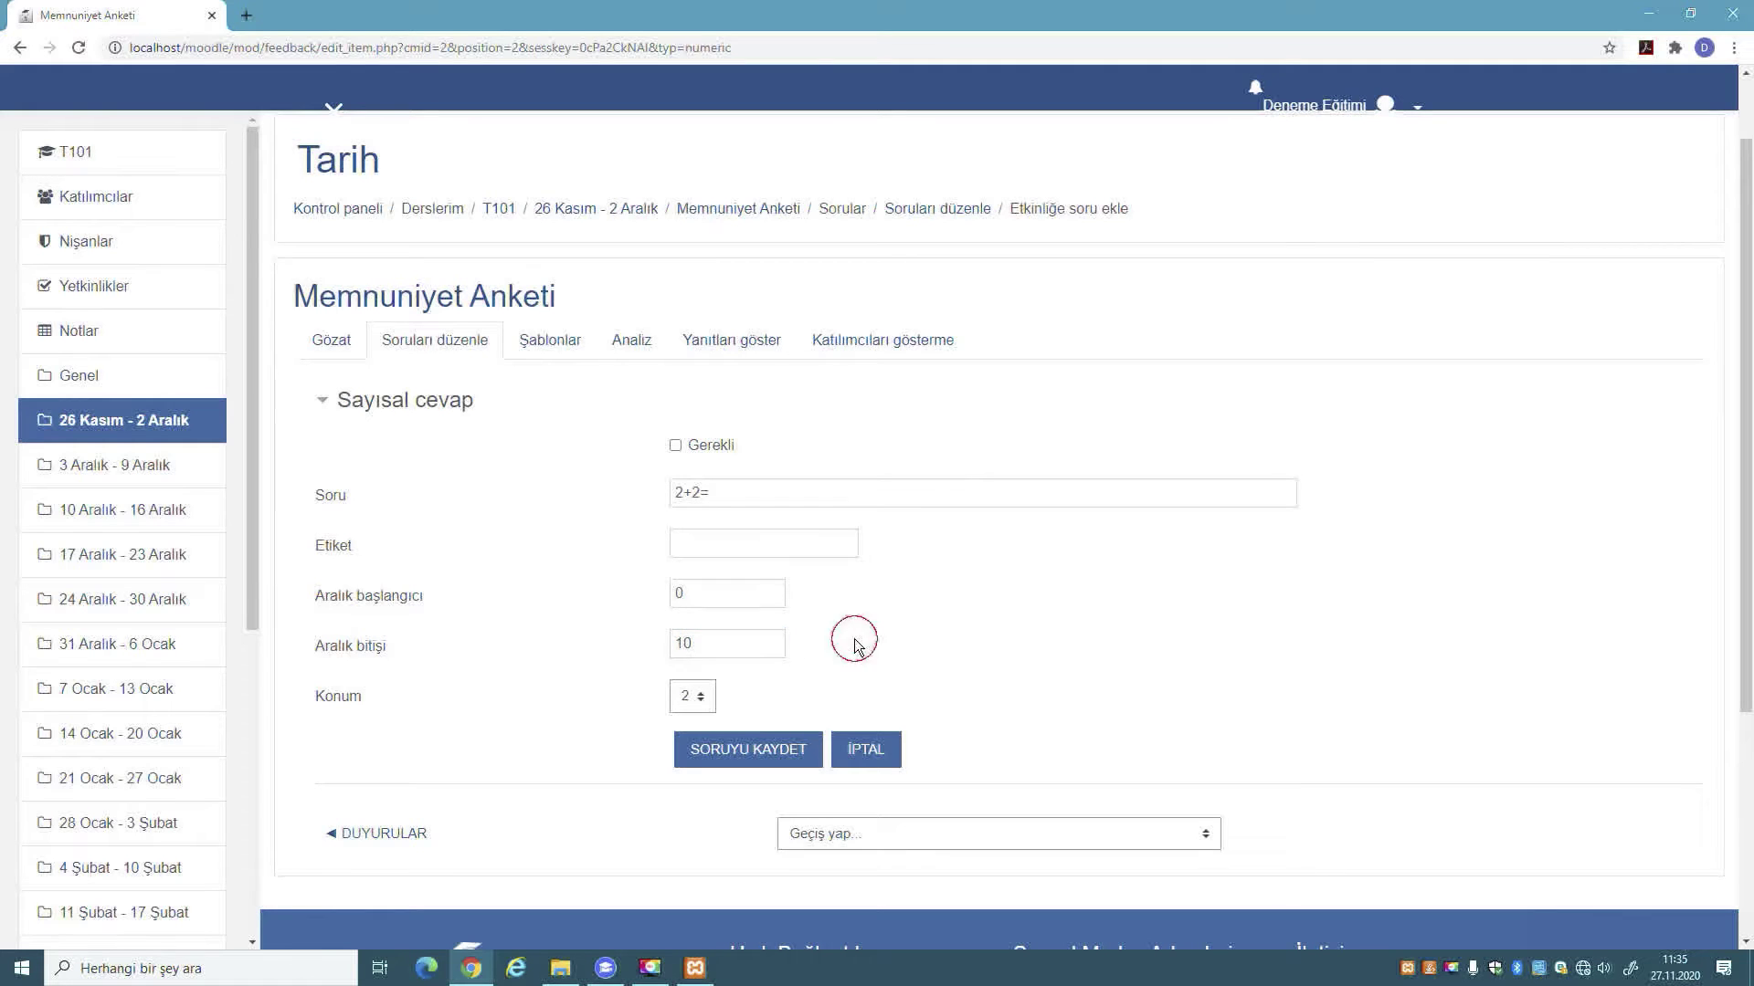
# - Mark the 2+2= question as Gerekli and save it to the survey
pyautogui.click(702, 700)
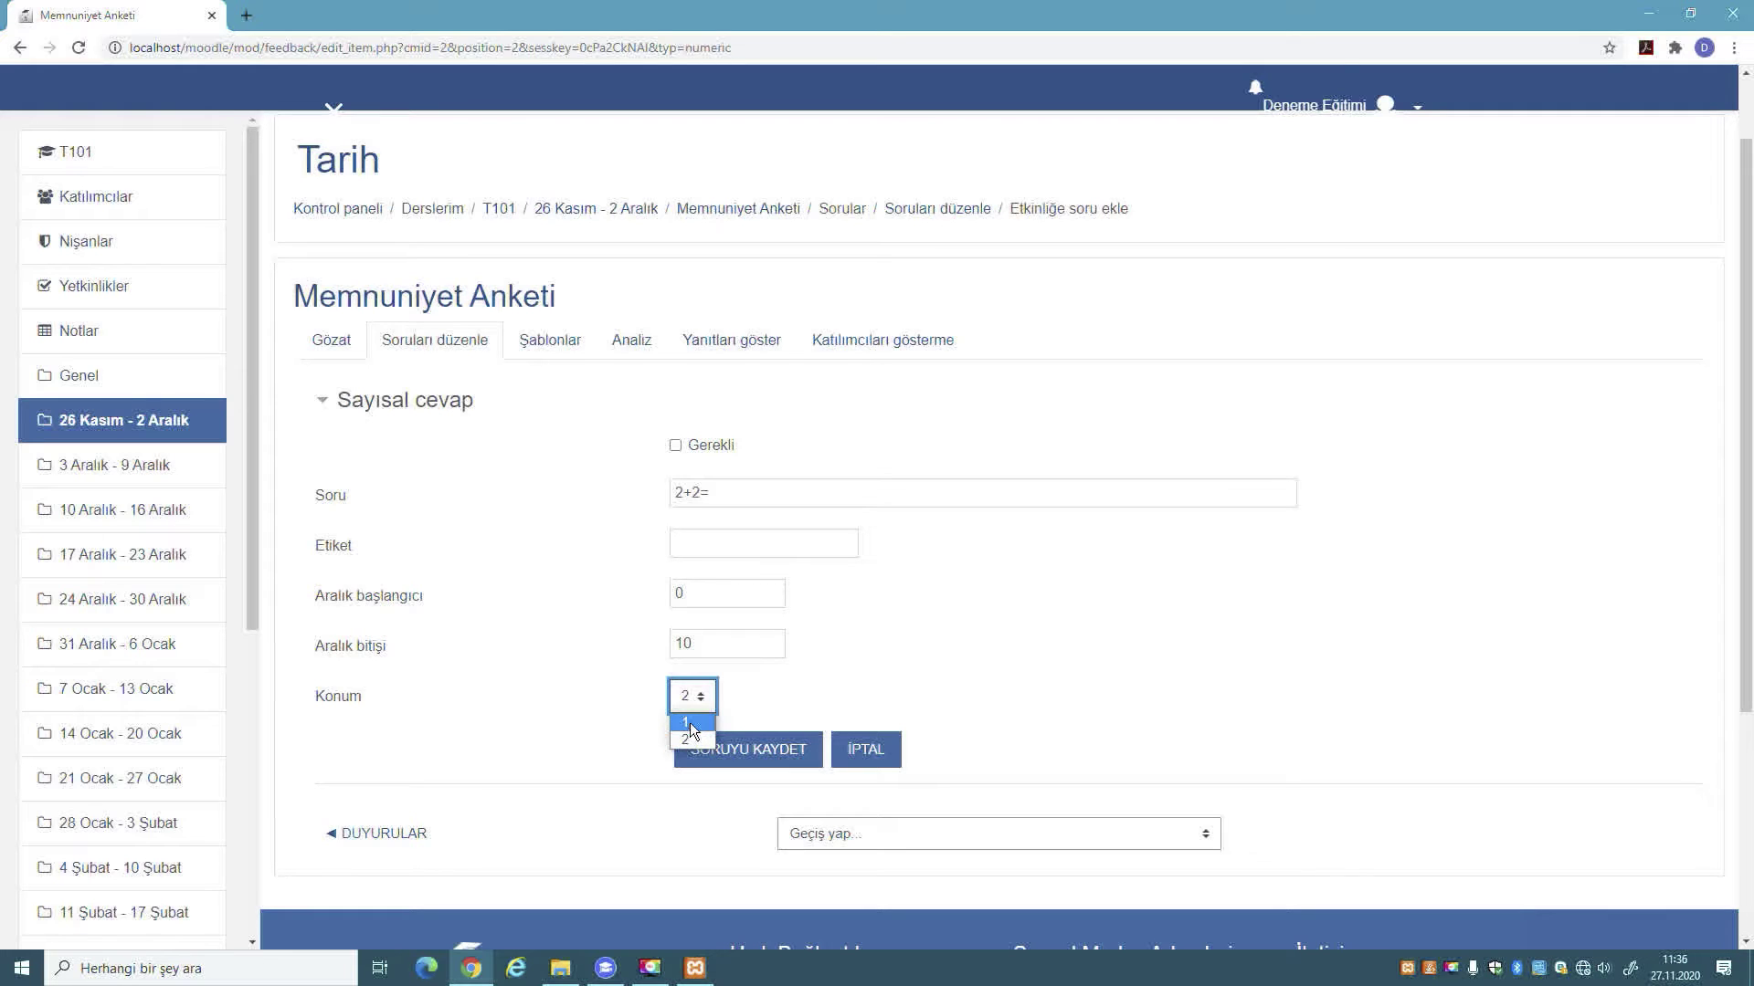
pyautogui.click(884, 682)
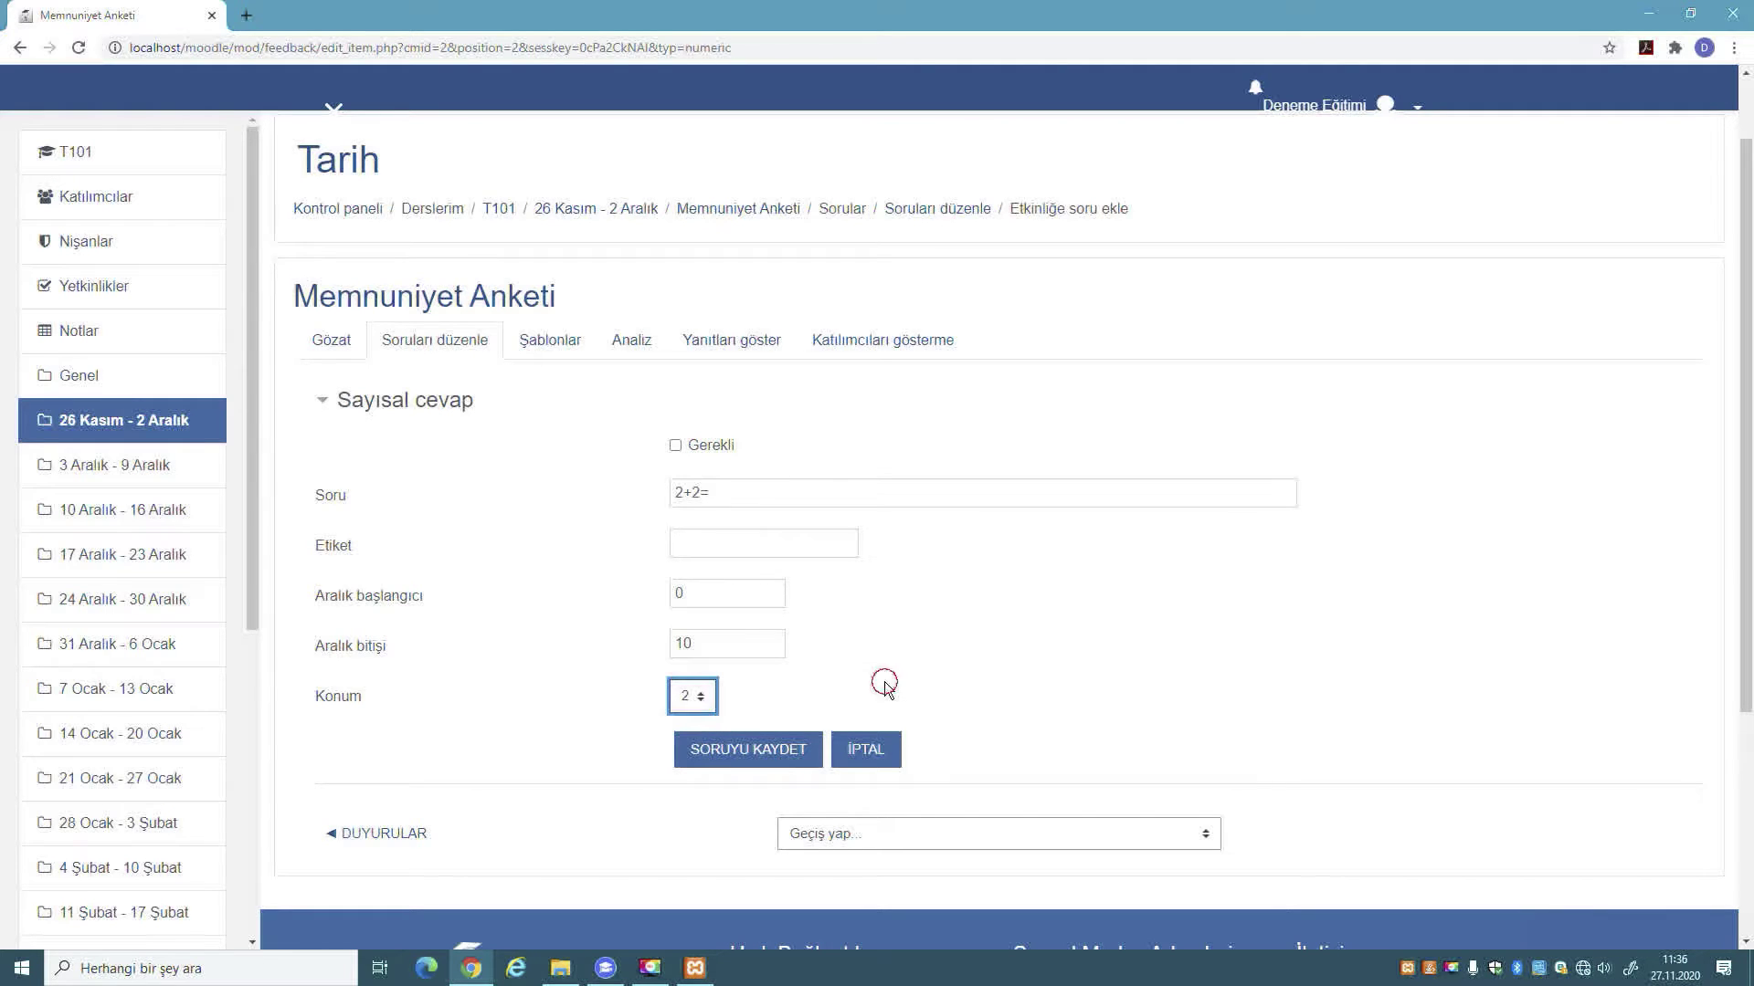
pyautogui.click(794, 752)
pyautogui.click(678, 449)
pyautogui.click(751, 754)
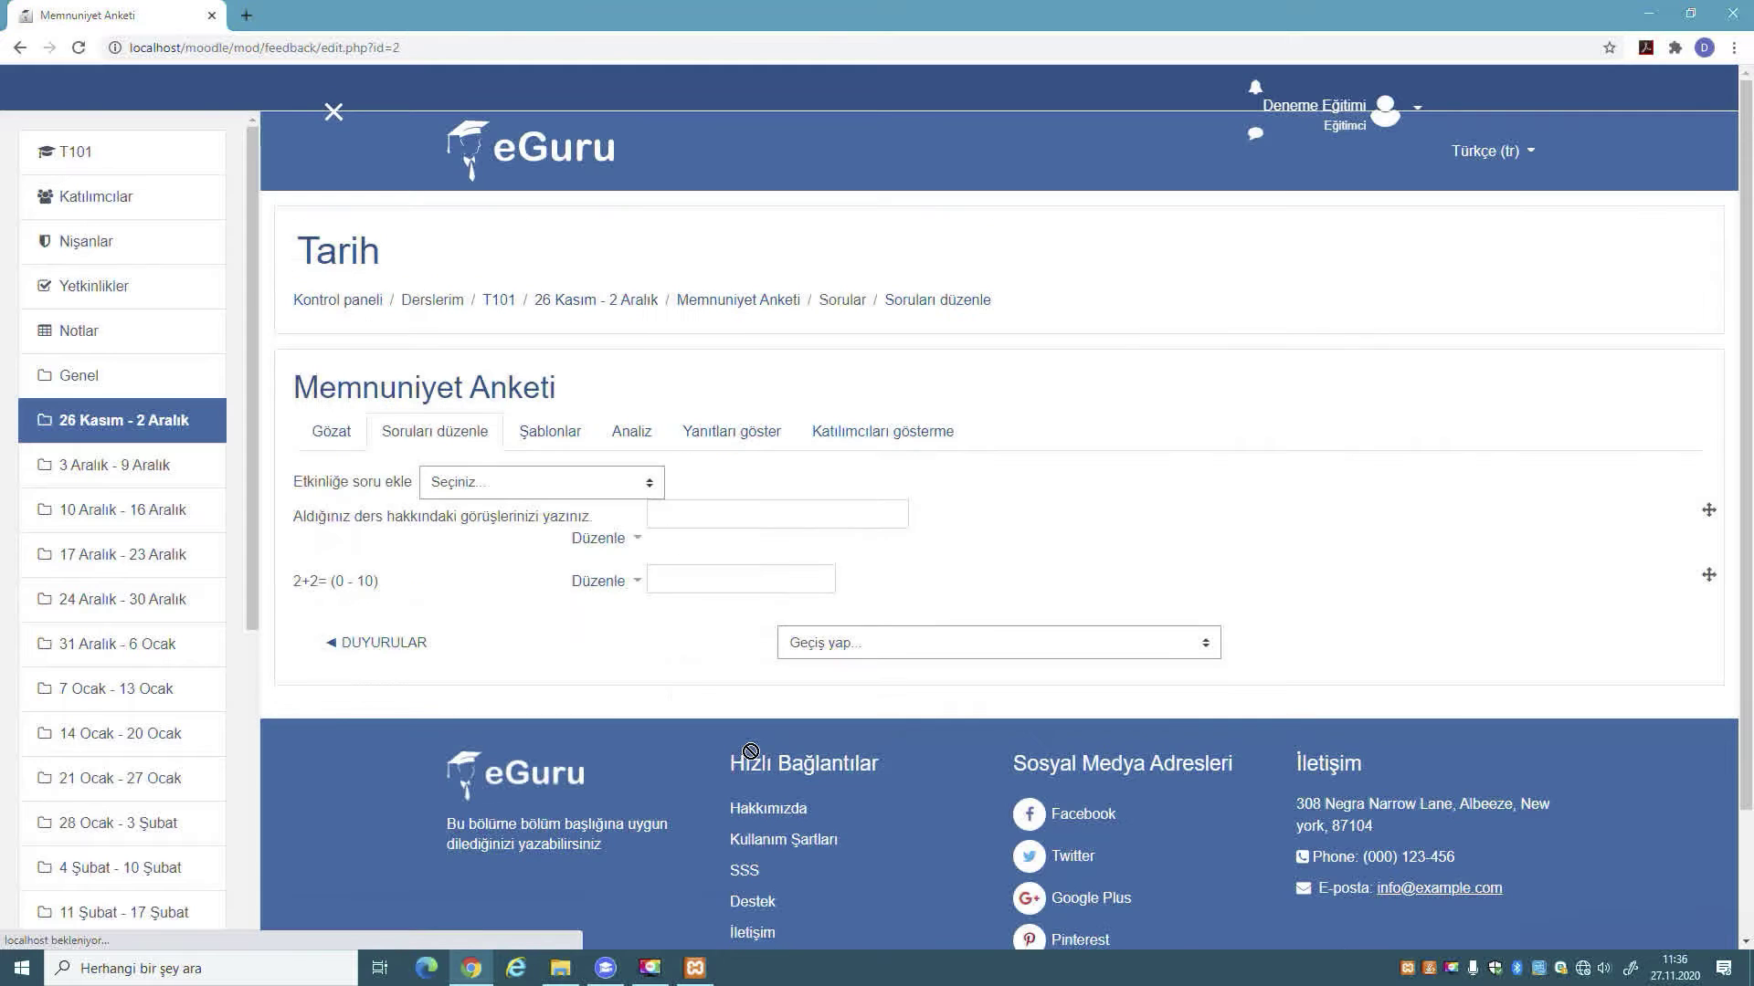
pyautogui.click(694, 579)
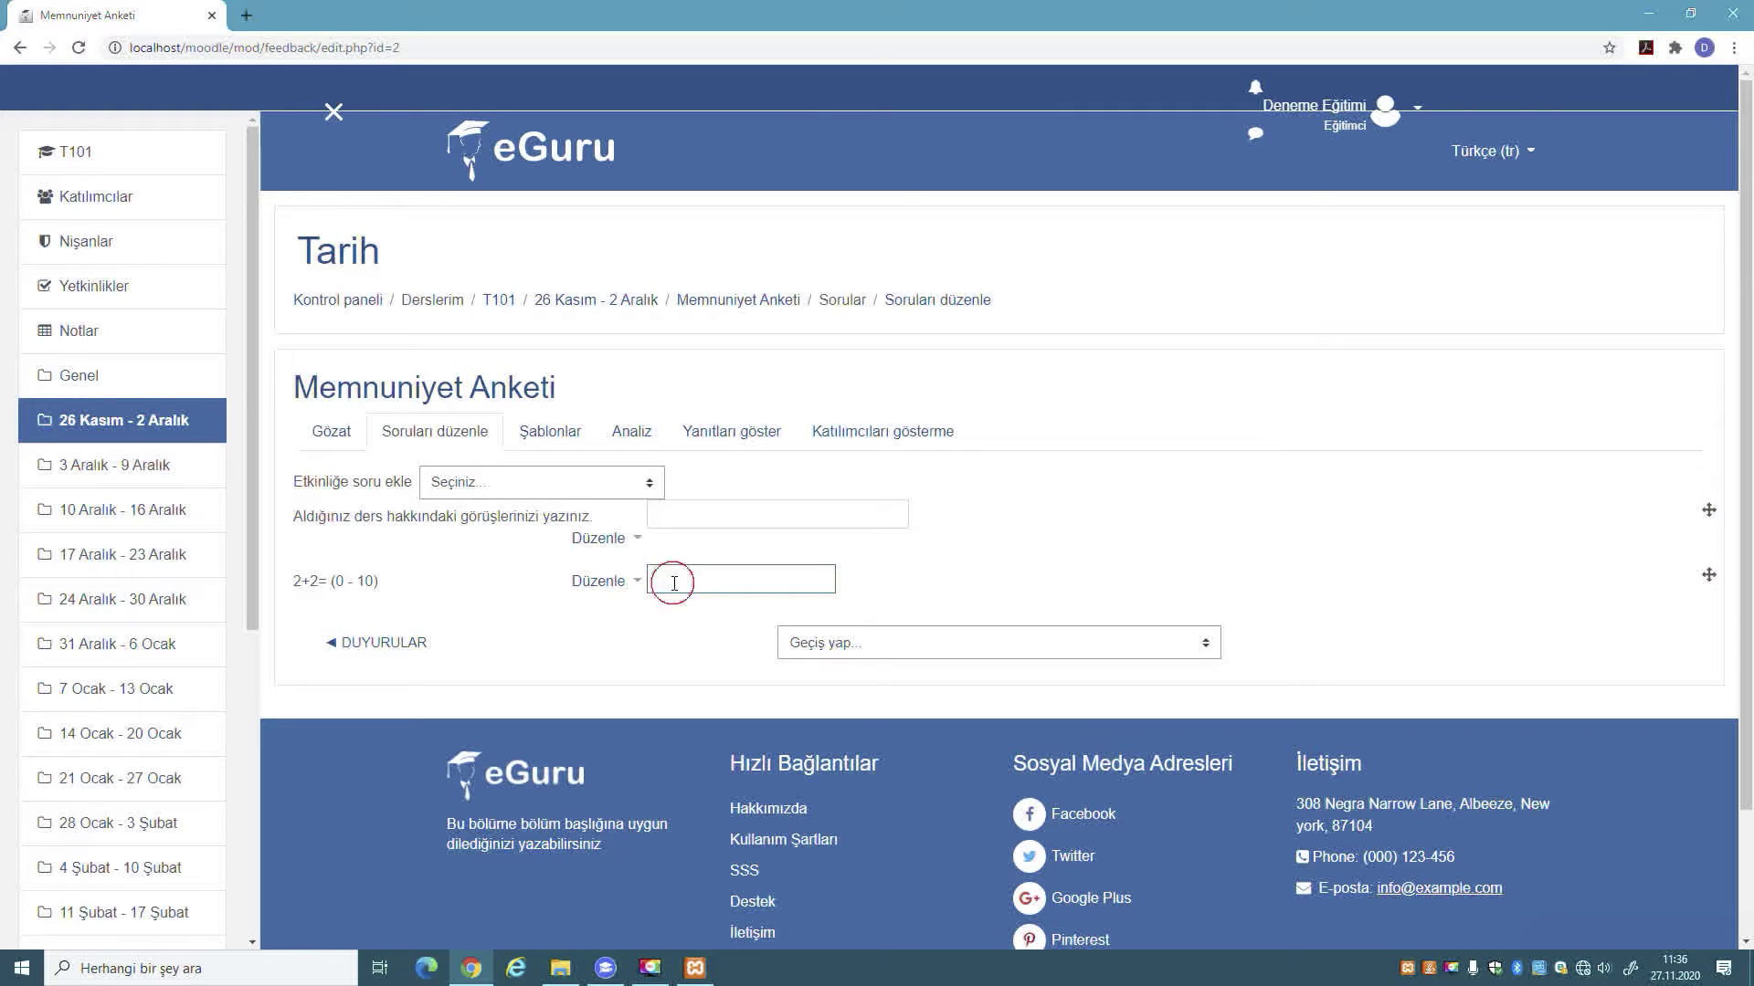
# - Add a Çoktan seçmeli question to the survey with the text "Sistemden çok memnunum."
pyautogui.click(612, 493)
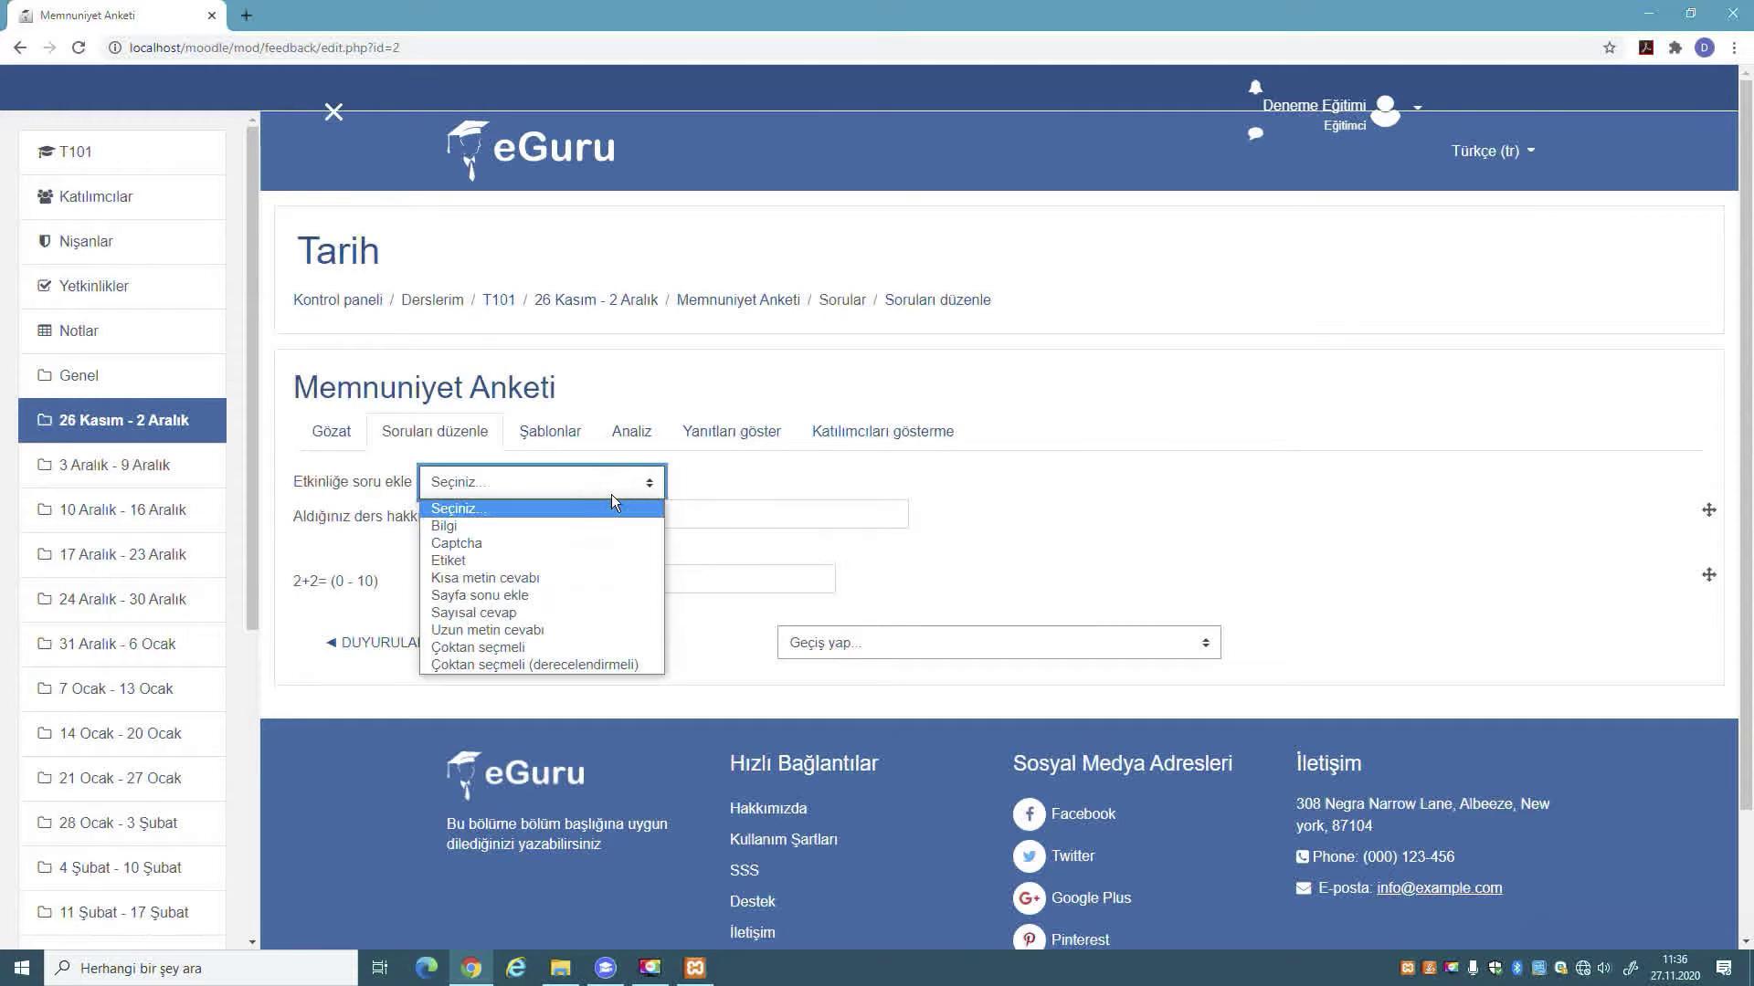
pyautogui.click(529, 647)
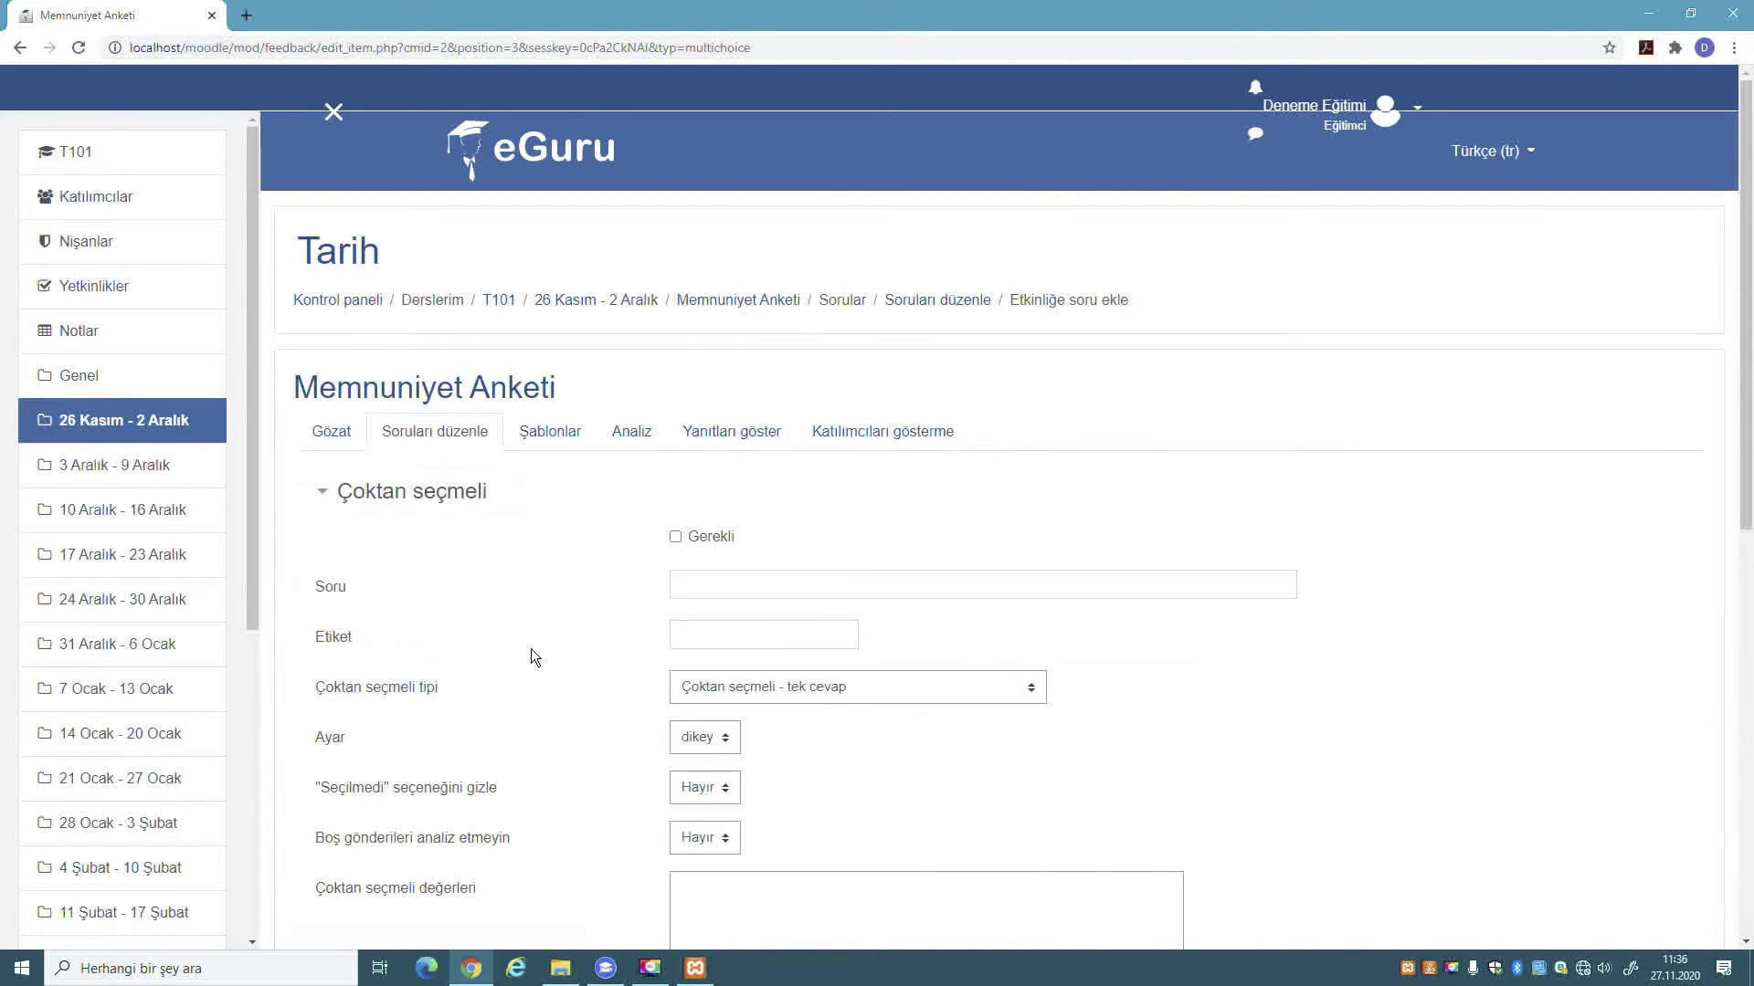
pyautogui.click(735, 582)
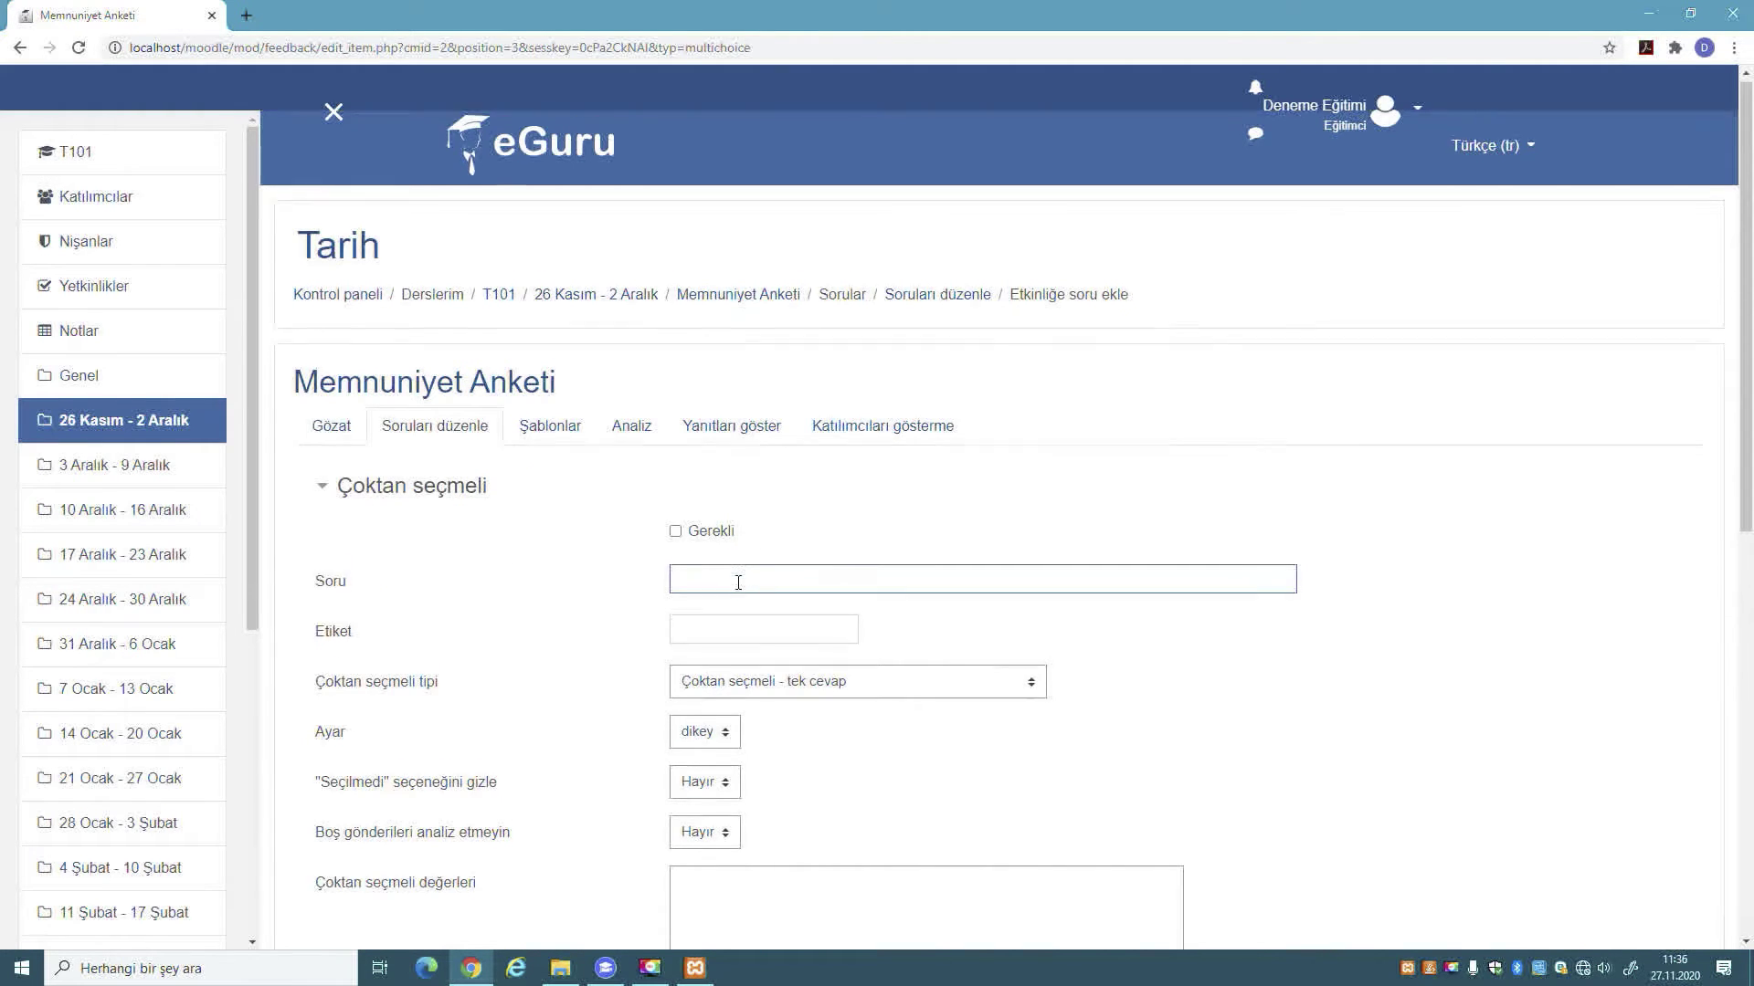
pyautogui.scroll(-4, 738, 583)
pyautogui.write('Sistemden çok memnunum.')
# - Examine the single-answer, multiple-answer and dropdown options of Çoktan seçmeli tipi
pyautogui.scroll(3, 738, 585)
pyautogui.click(772, 598)
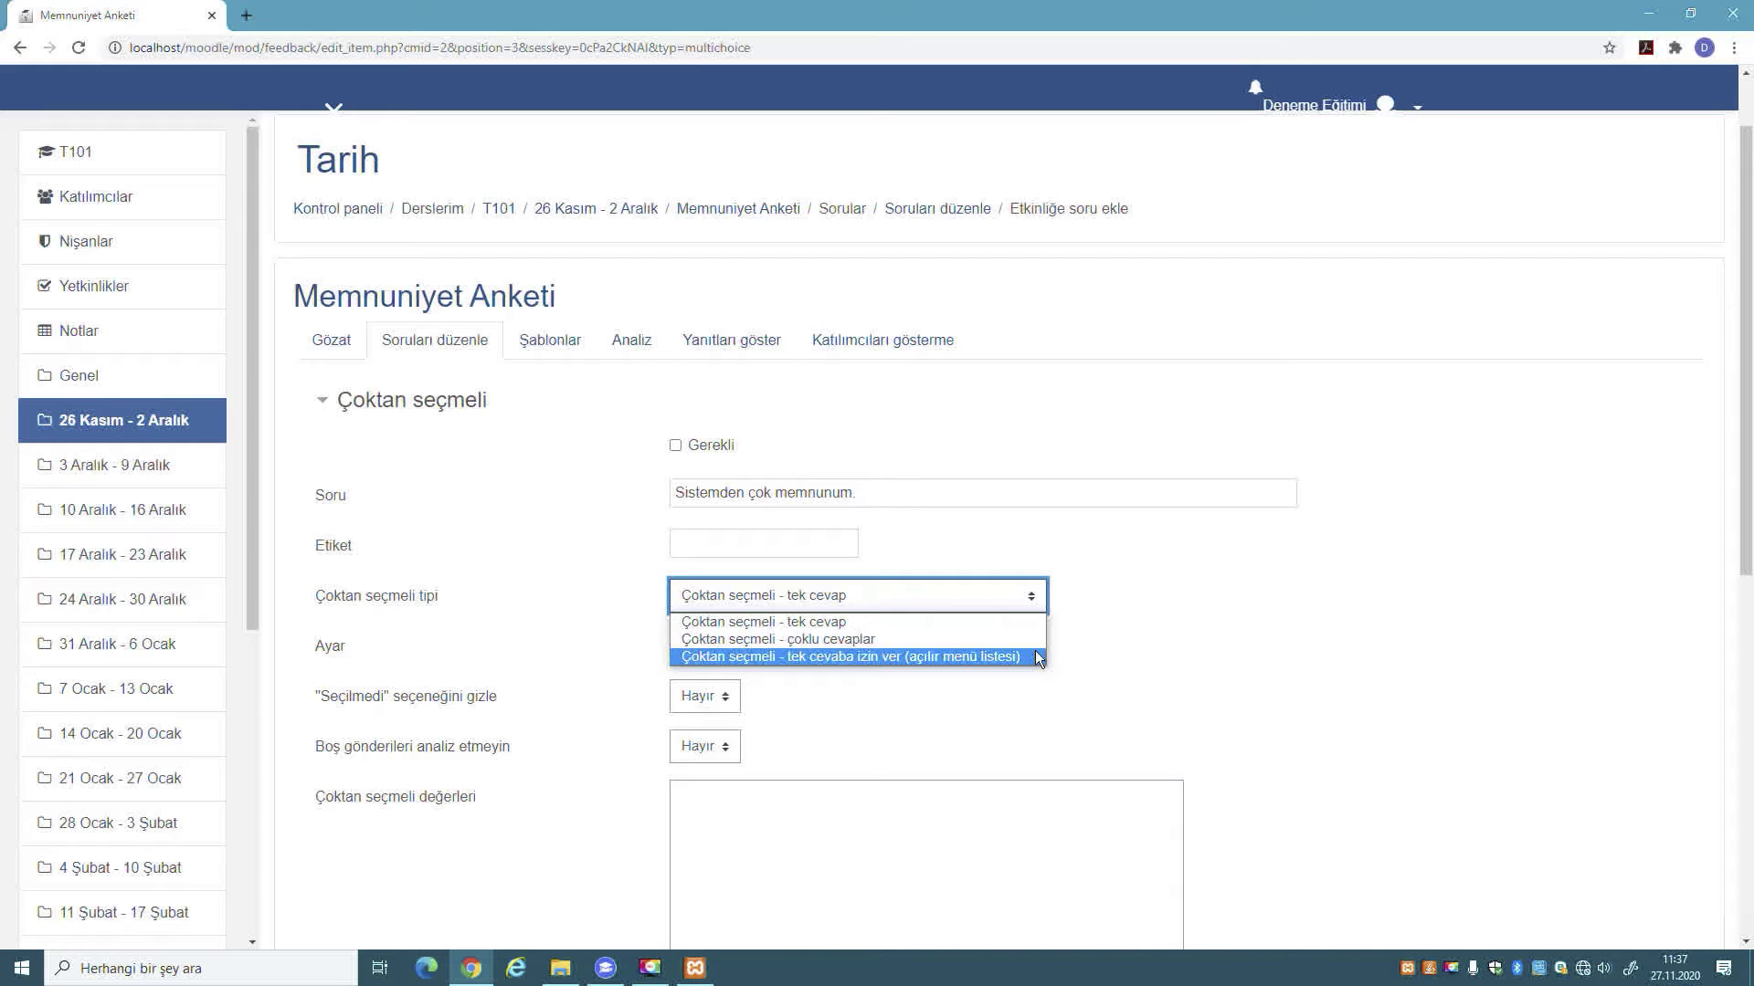
pyautogui.click(1132, 610)
pyautogui.click(1012, 594)
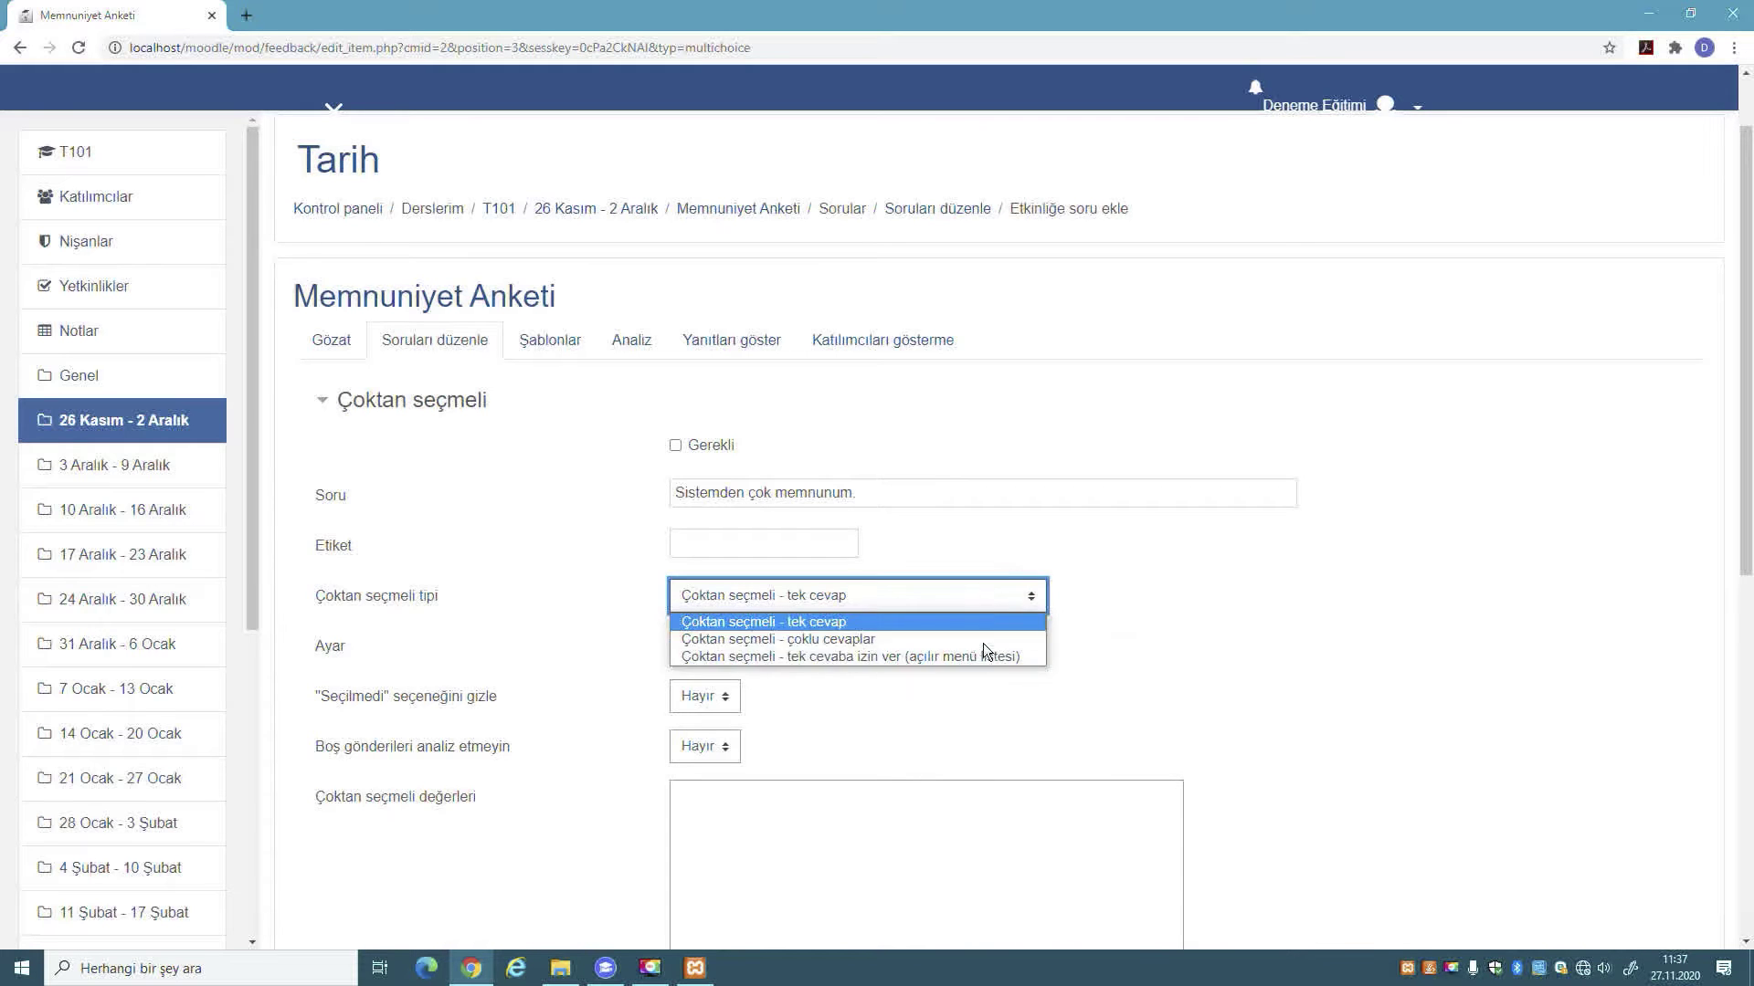
pyautogui.click(1240, 610)
pyautogui.click(1014, 595)
pyautogui.click(1139, 664)
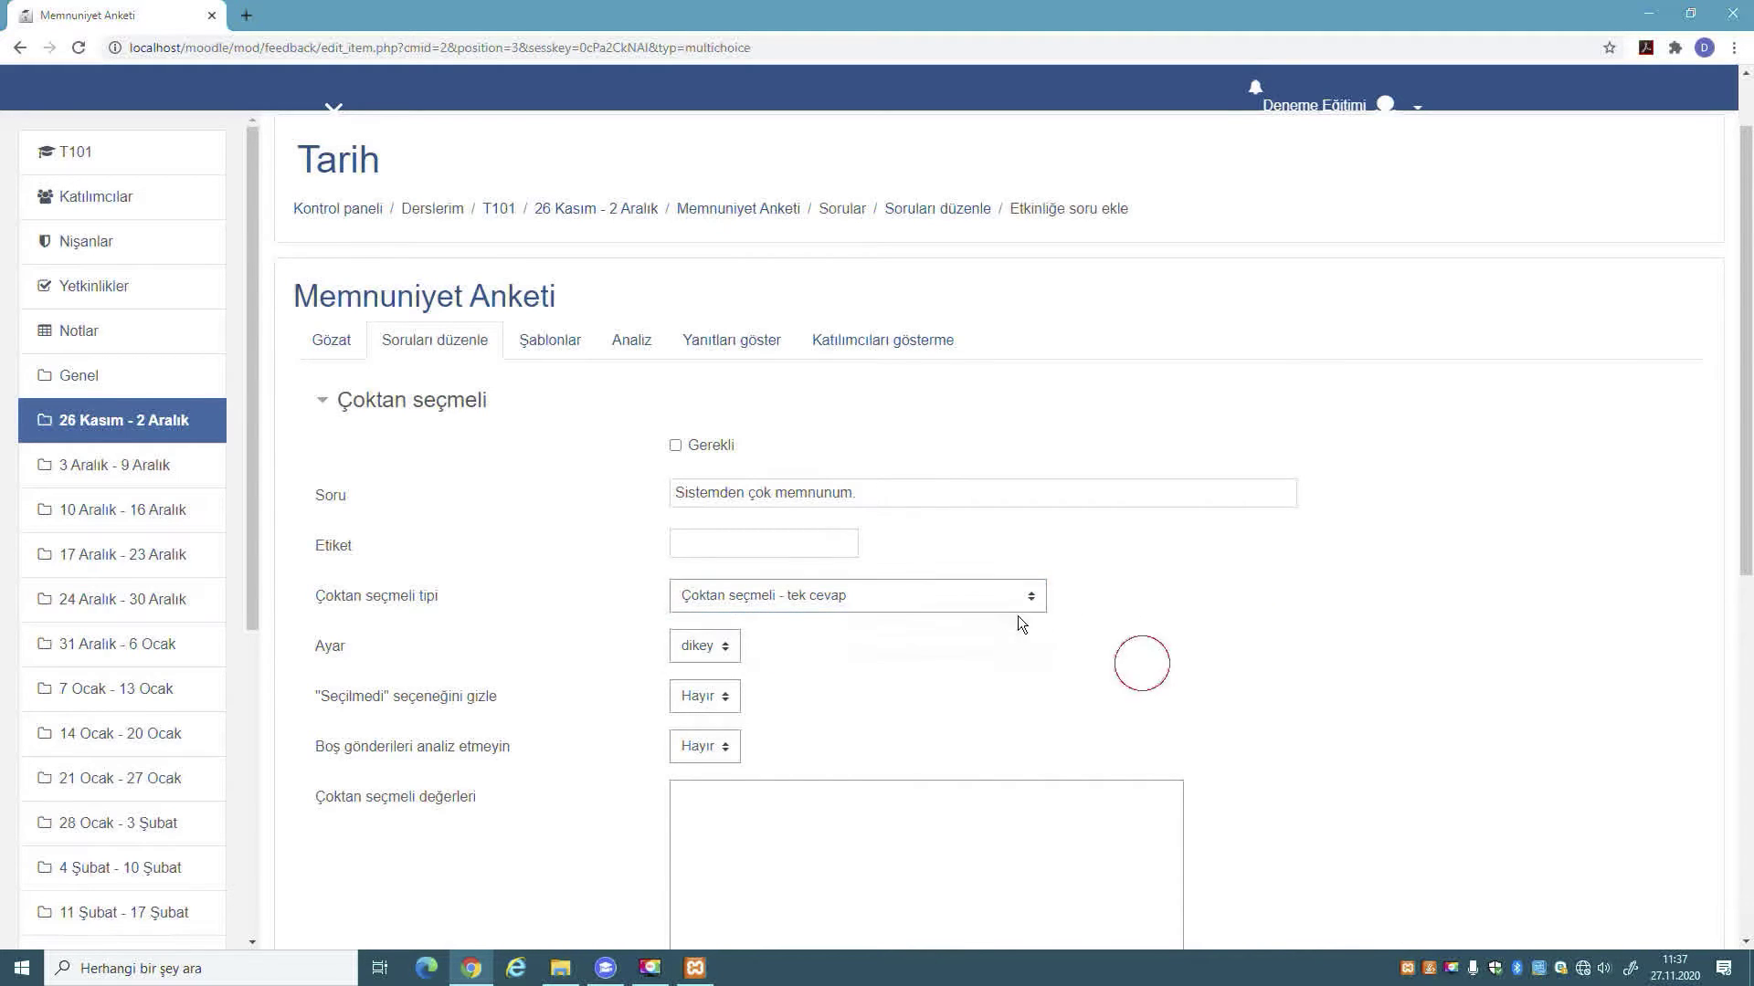
pyautogui.click(1009, 595)
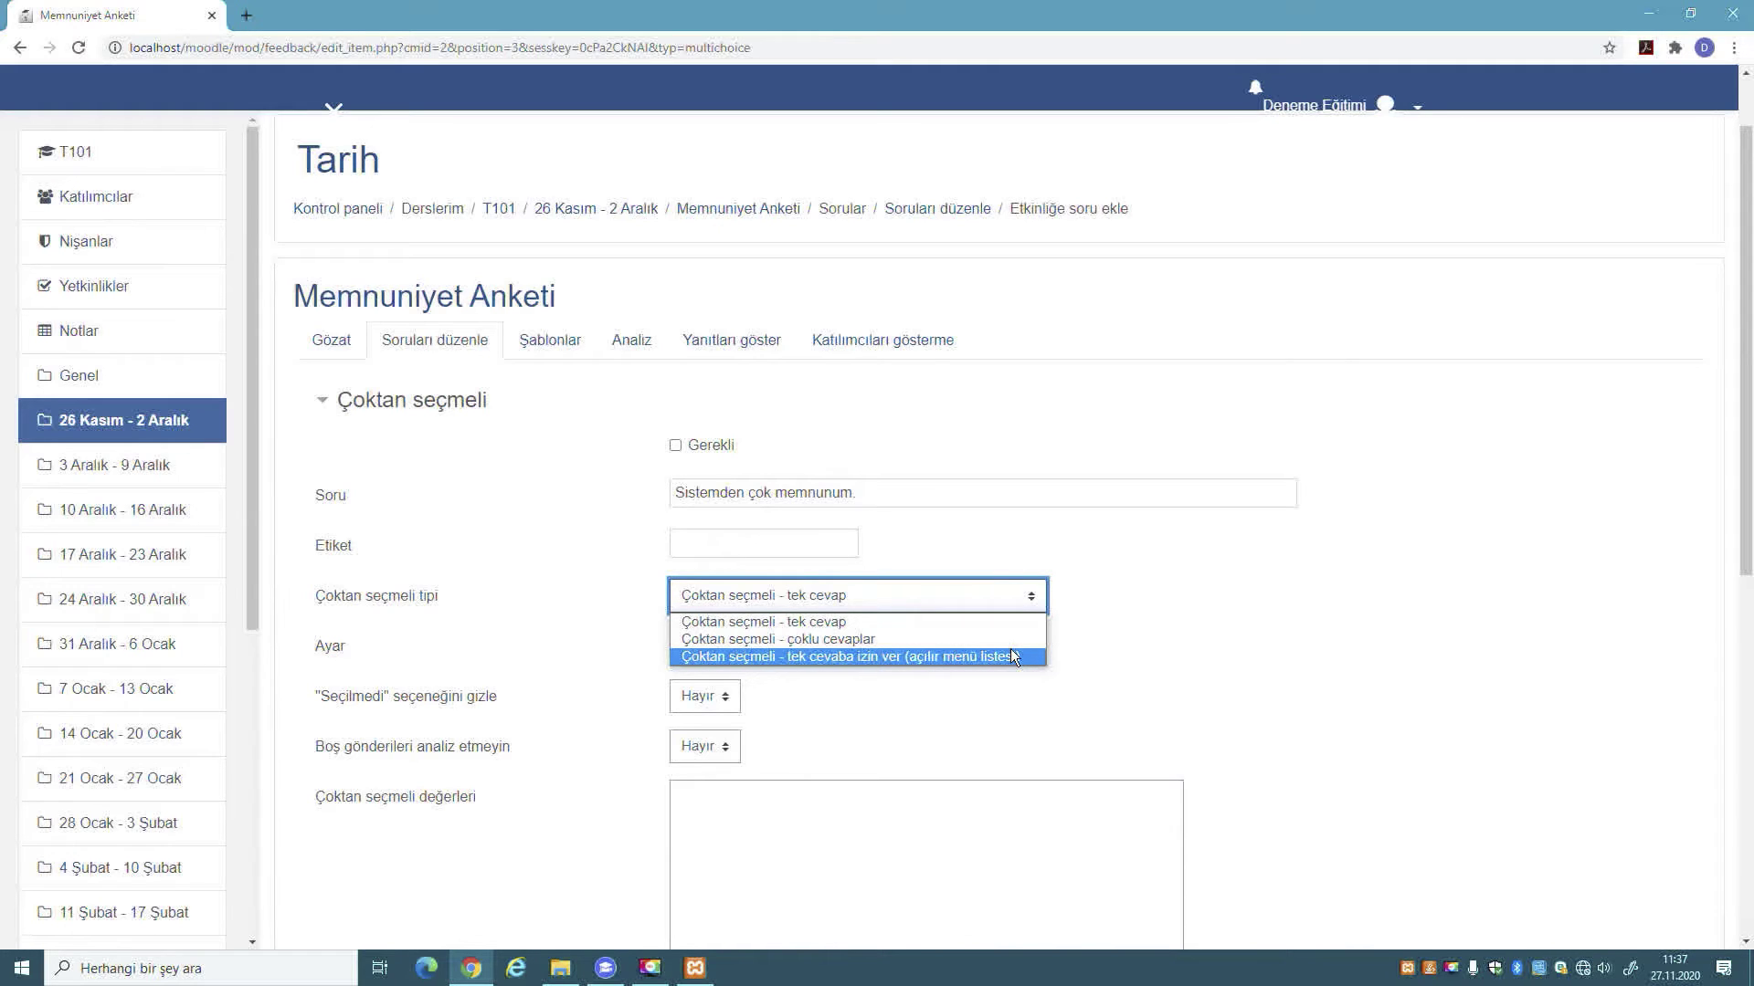
pyautogui.click(1260, 669)
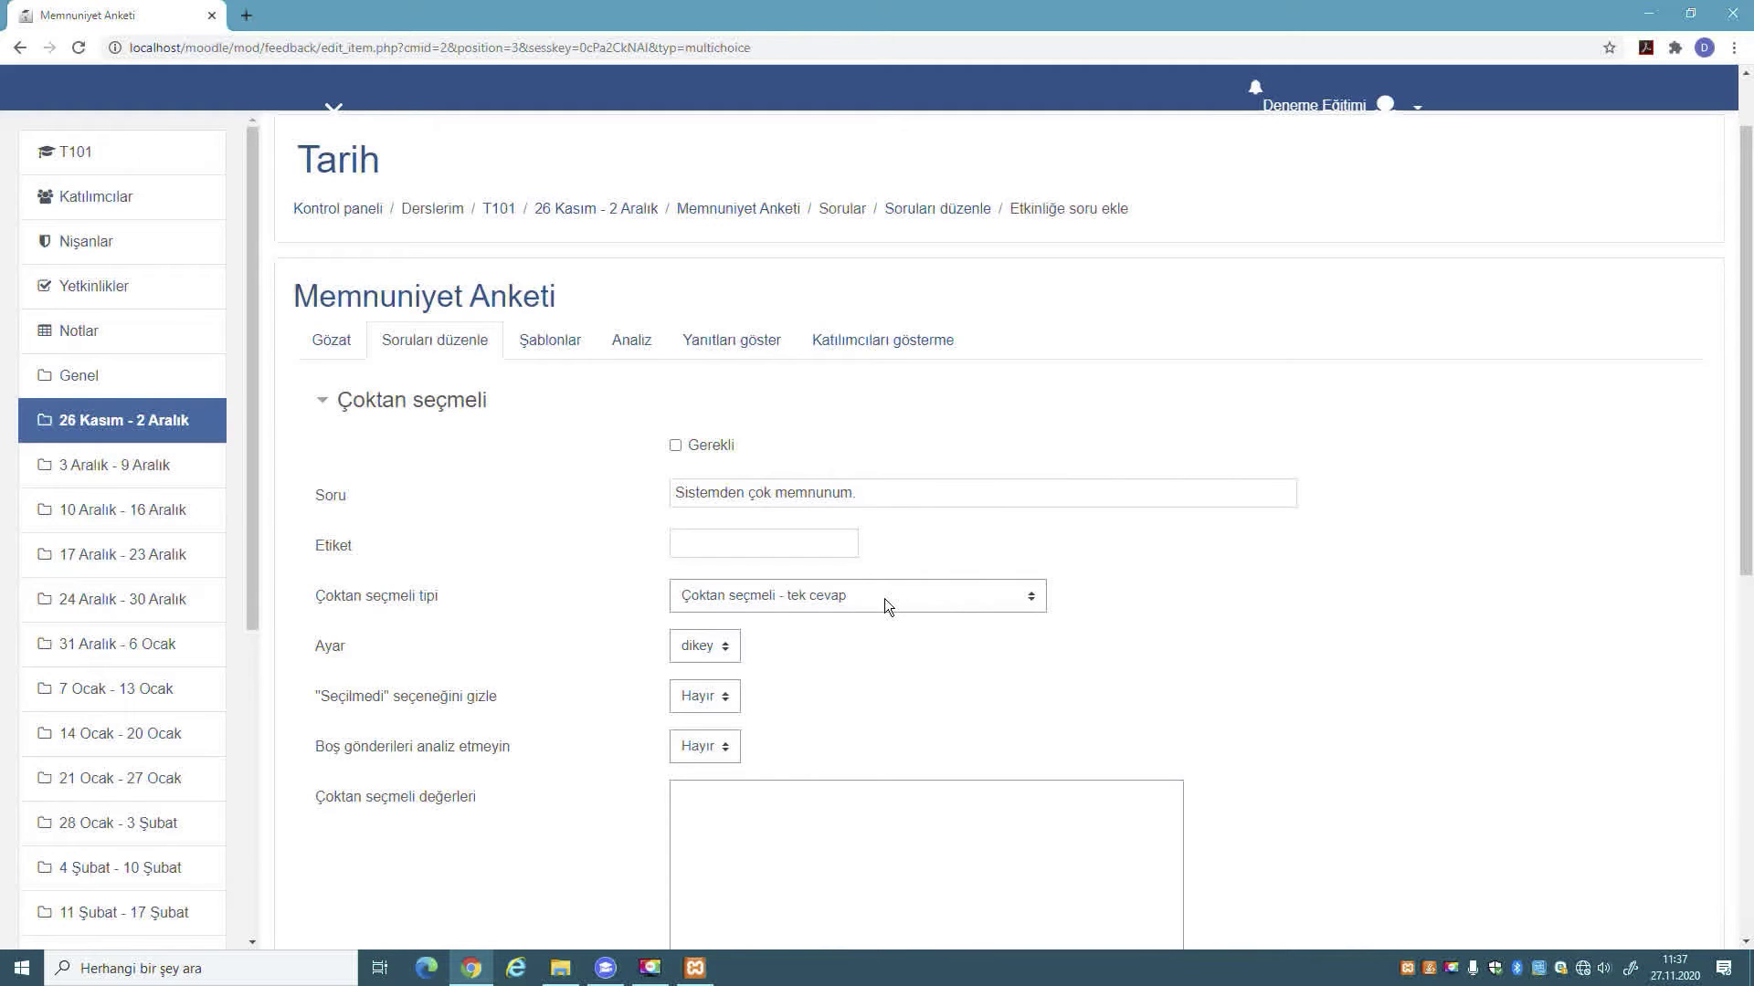
# - Set "Seçilmedi" seçeneğini gizle to Evet, and check the options of Ayar and Boş gönderileri analiz etmeyin
pyautogui.click(725, 646)
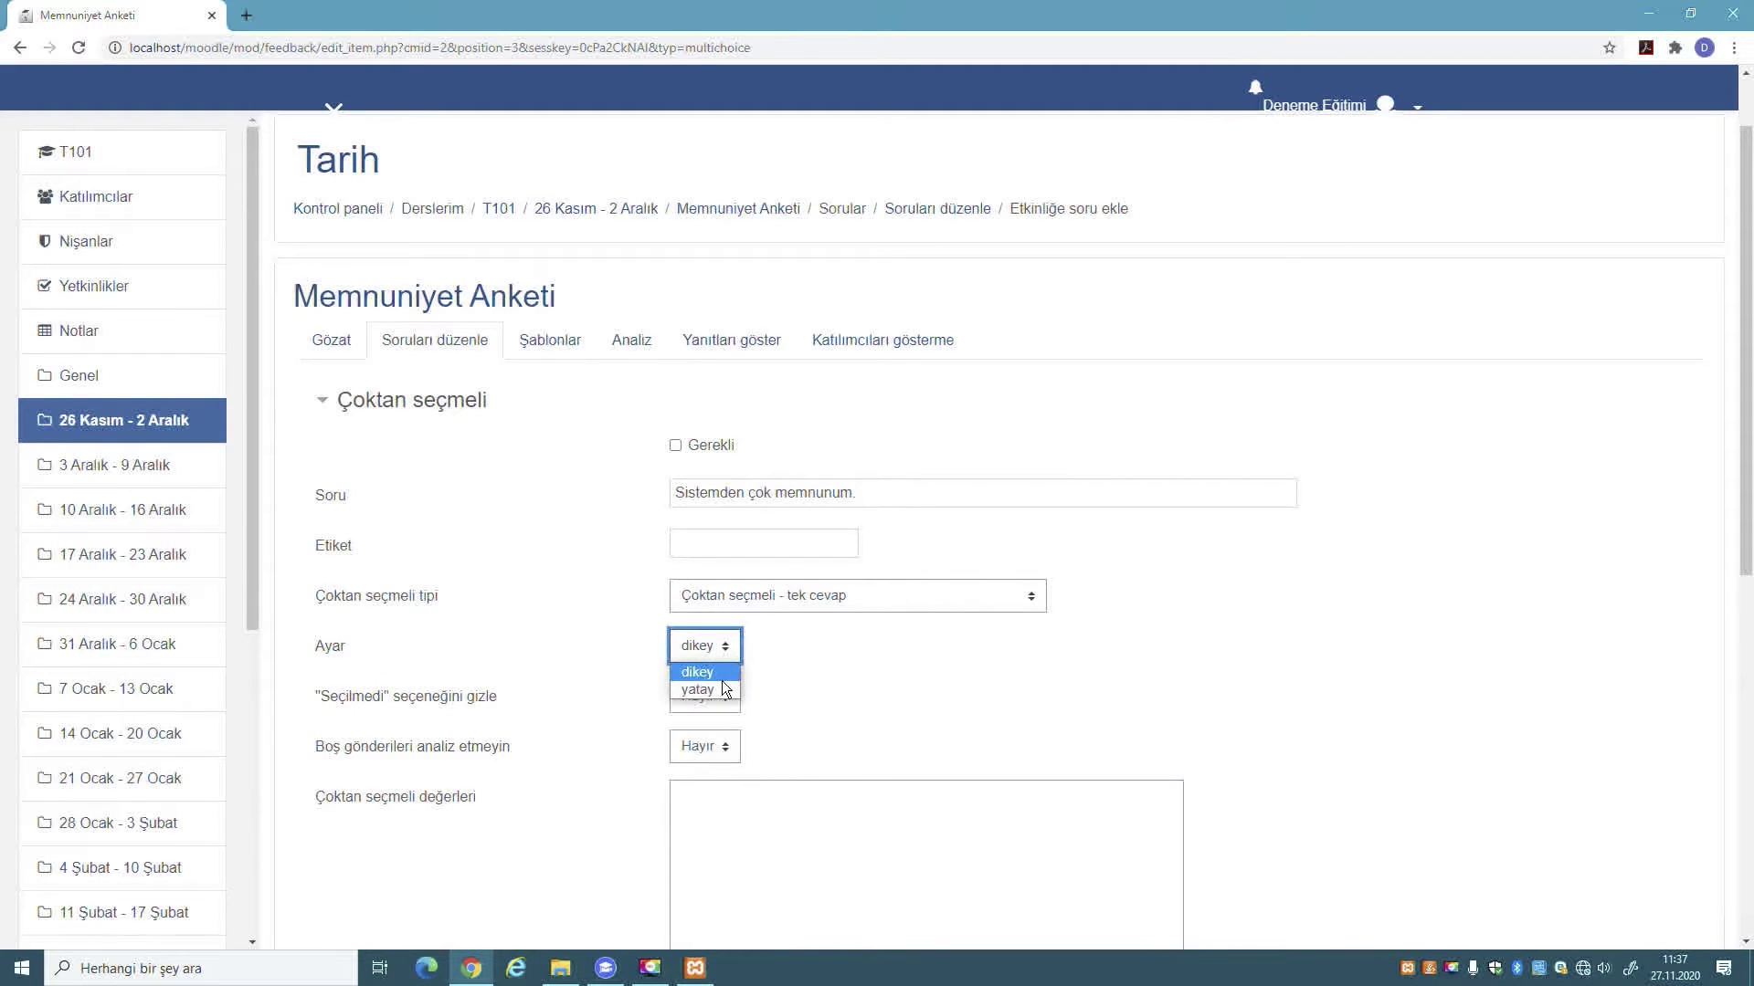
pyautogui.click(862, 667)
pyautogui.scroll(-1, 862, 666)
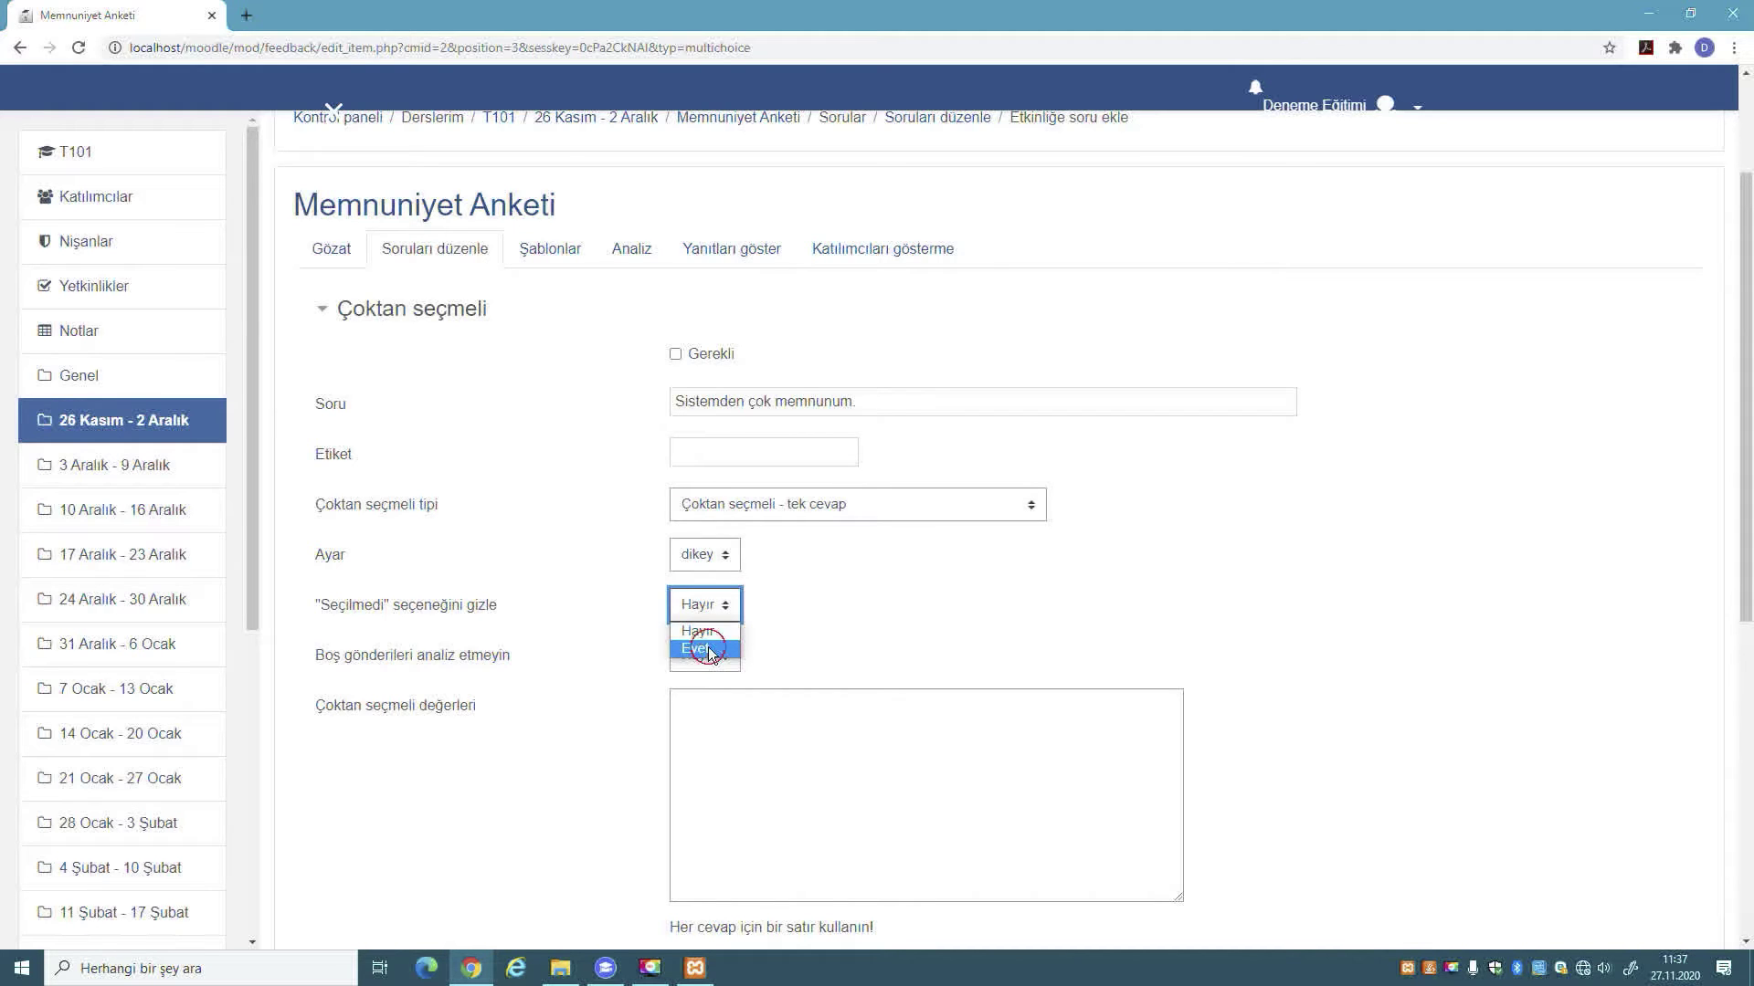
pyautogui.click(709, 646)
pyautogui.scroll(-1, 786, 619)
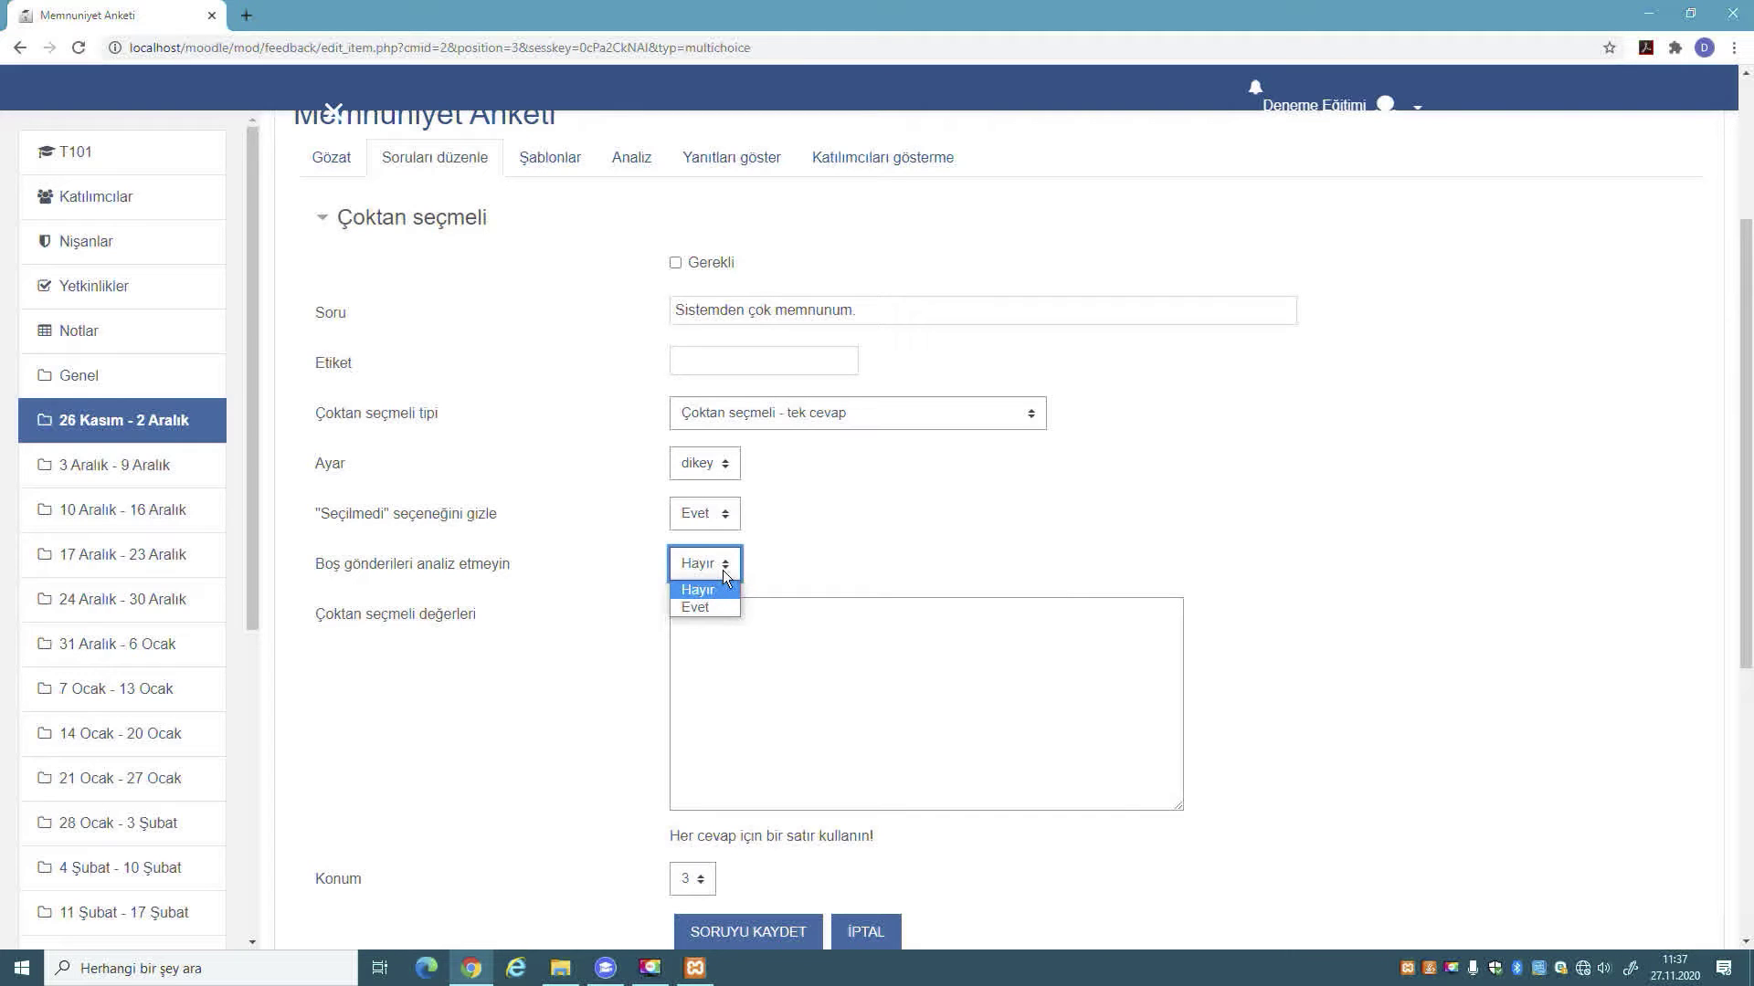
pyautogui.click(810, 552)
# - Enter Katılıyorum, Kararsızım and Katılmıyorum on separate lines as the Çoktan seçmeli değerleri
pyautogui.click(821, 641)
pyautogui.scroll(-1, 821, 640)
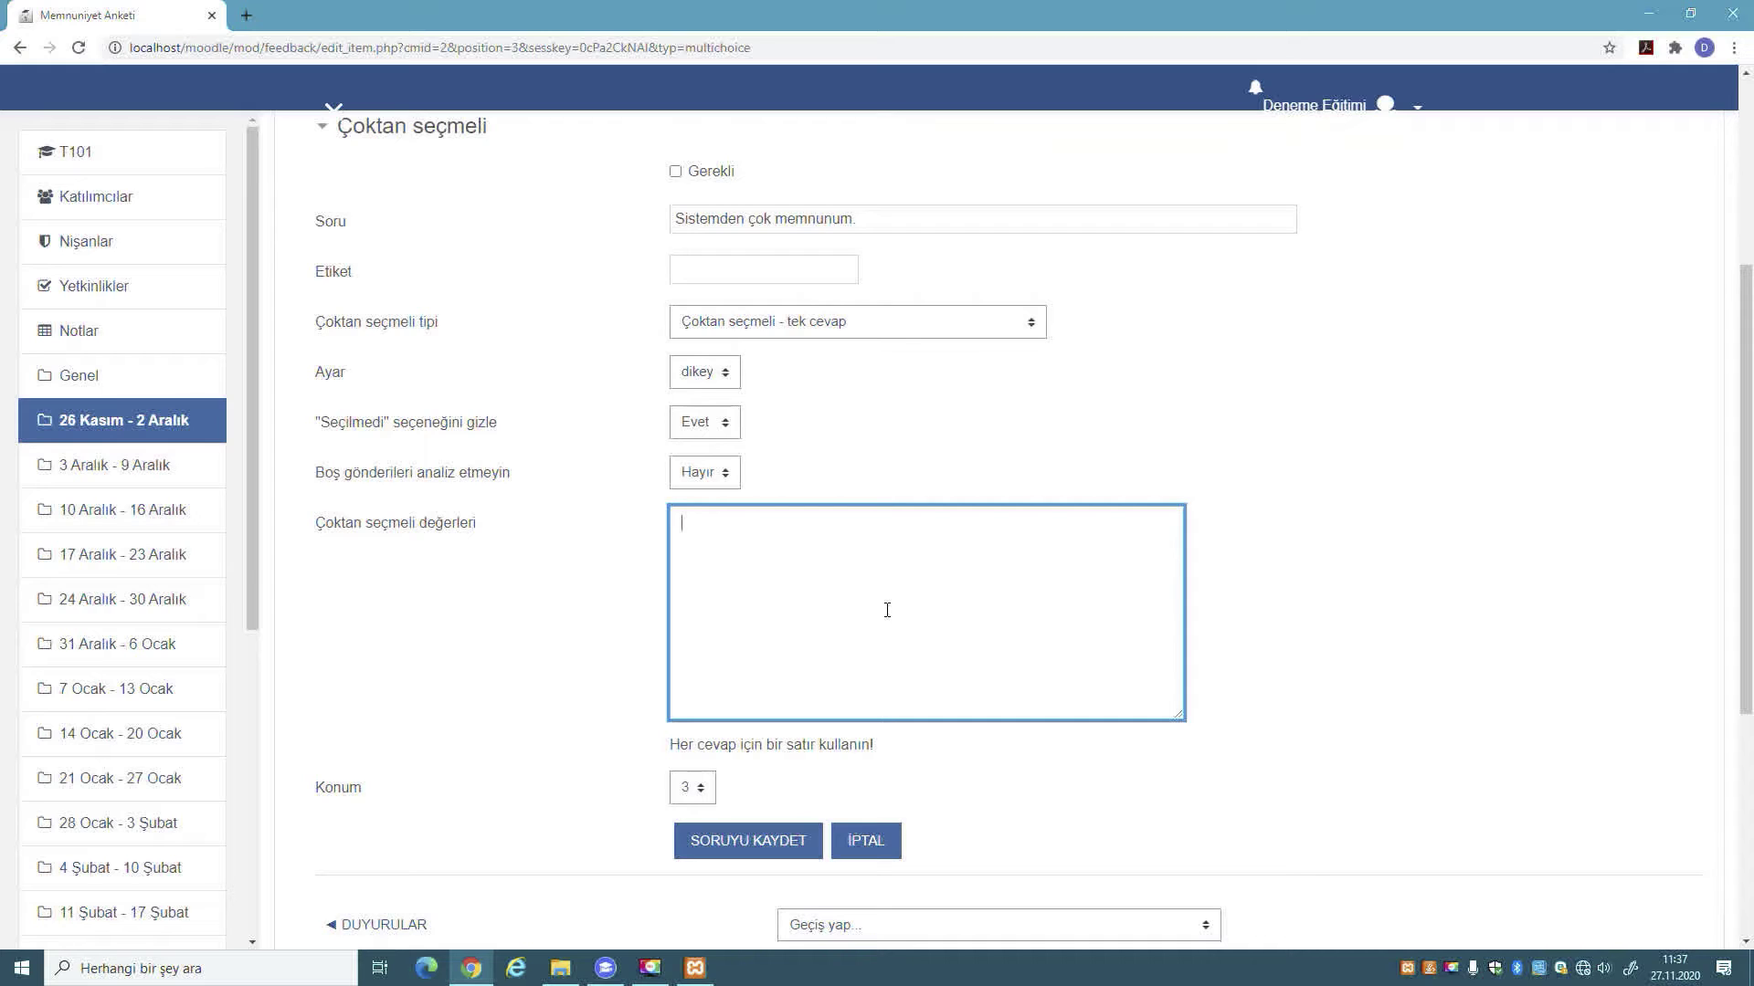
pyautogui.write('Katılıyorum')
pyautogui.press('Return')
pyautogui.write('Katı')
pyautogui.press('BackSpace')
pyautogui.press('BackSpace')
pyautogui.press('BackSpace')
pyautogui.write('ararsızım Ketılmıyorum')
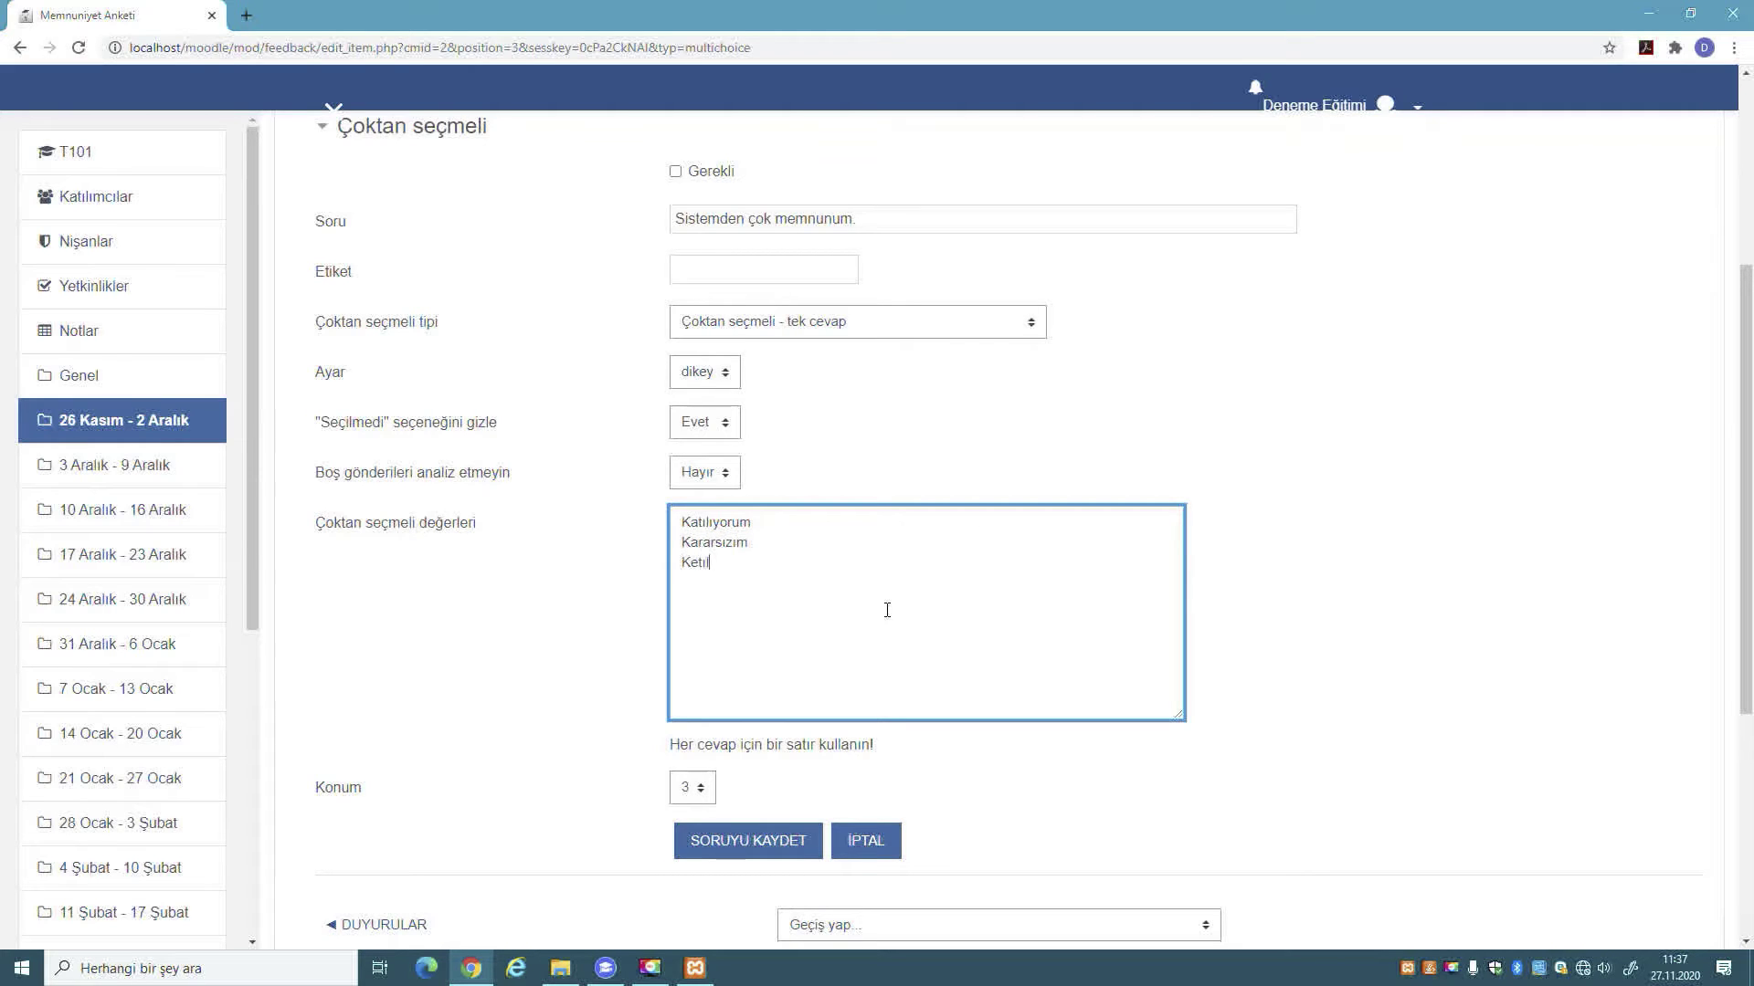
pyautogui.press('BackSpace')
pyautogui.press('BackSpace')
pyautogui.press('BackSpace')
pyautogui.press('BackSpace')
pyautogui.press('BackSpace')
pyautogui.press('BackSpace')
pyautogui.press('BackSpace')
pyautogui.press('BackSpace')
pyautogui.press('BackSpace')
pyautogui.press('BackSpace')
pyautogui.press('BackSpace')
pyautogui.write('atılmıyorum')
pyautogui.moveTo(672, 747); pyautogui.dragTo(908, 758)
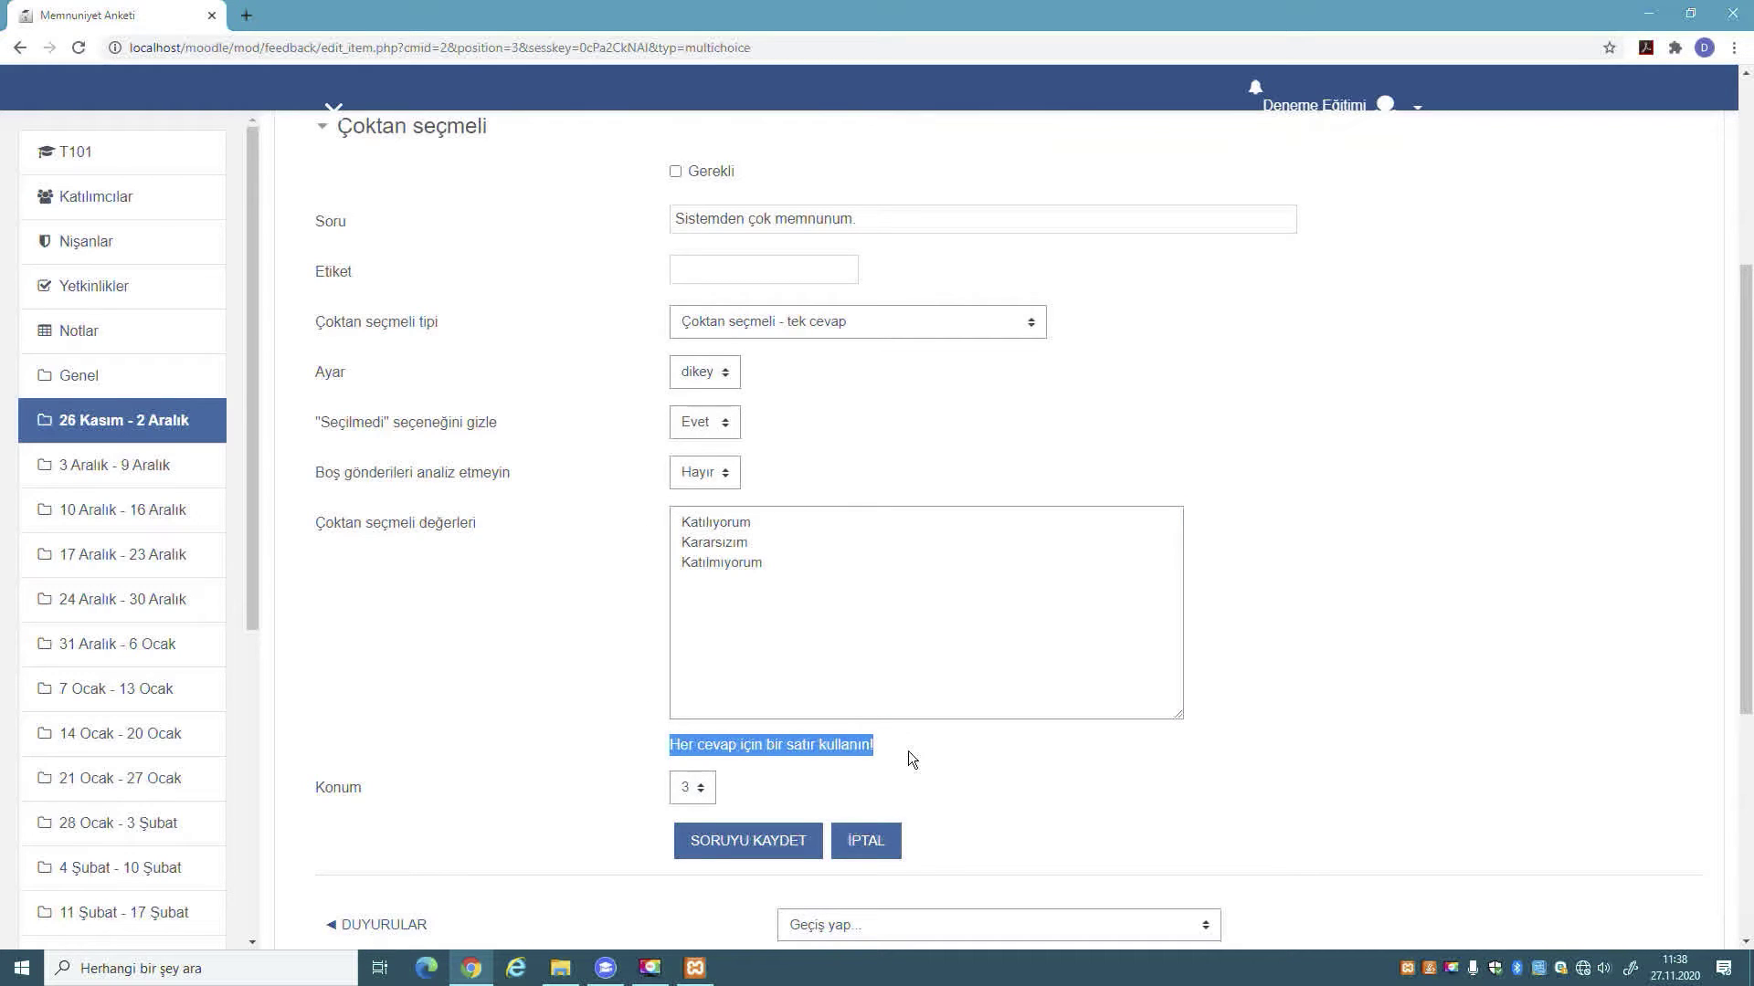
pyautogui.click(766, 524)
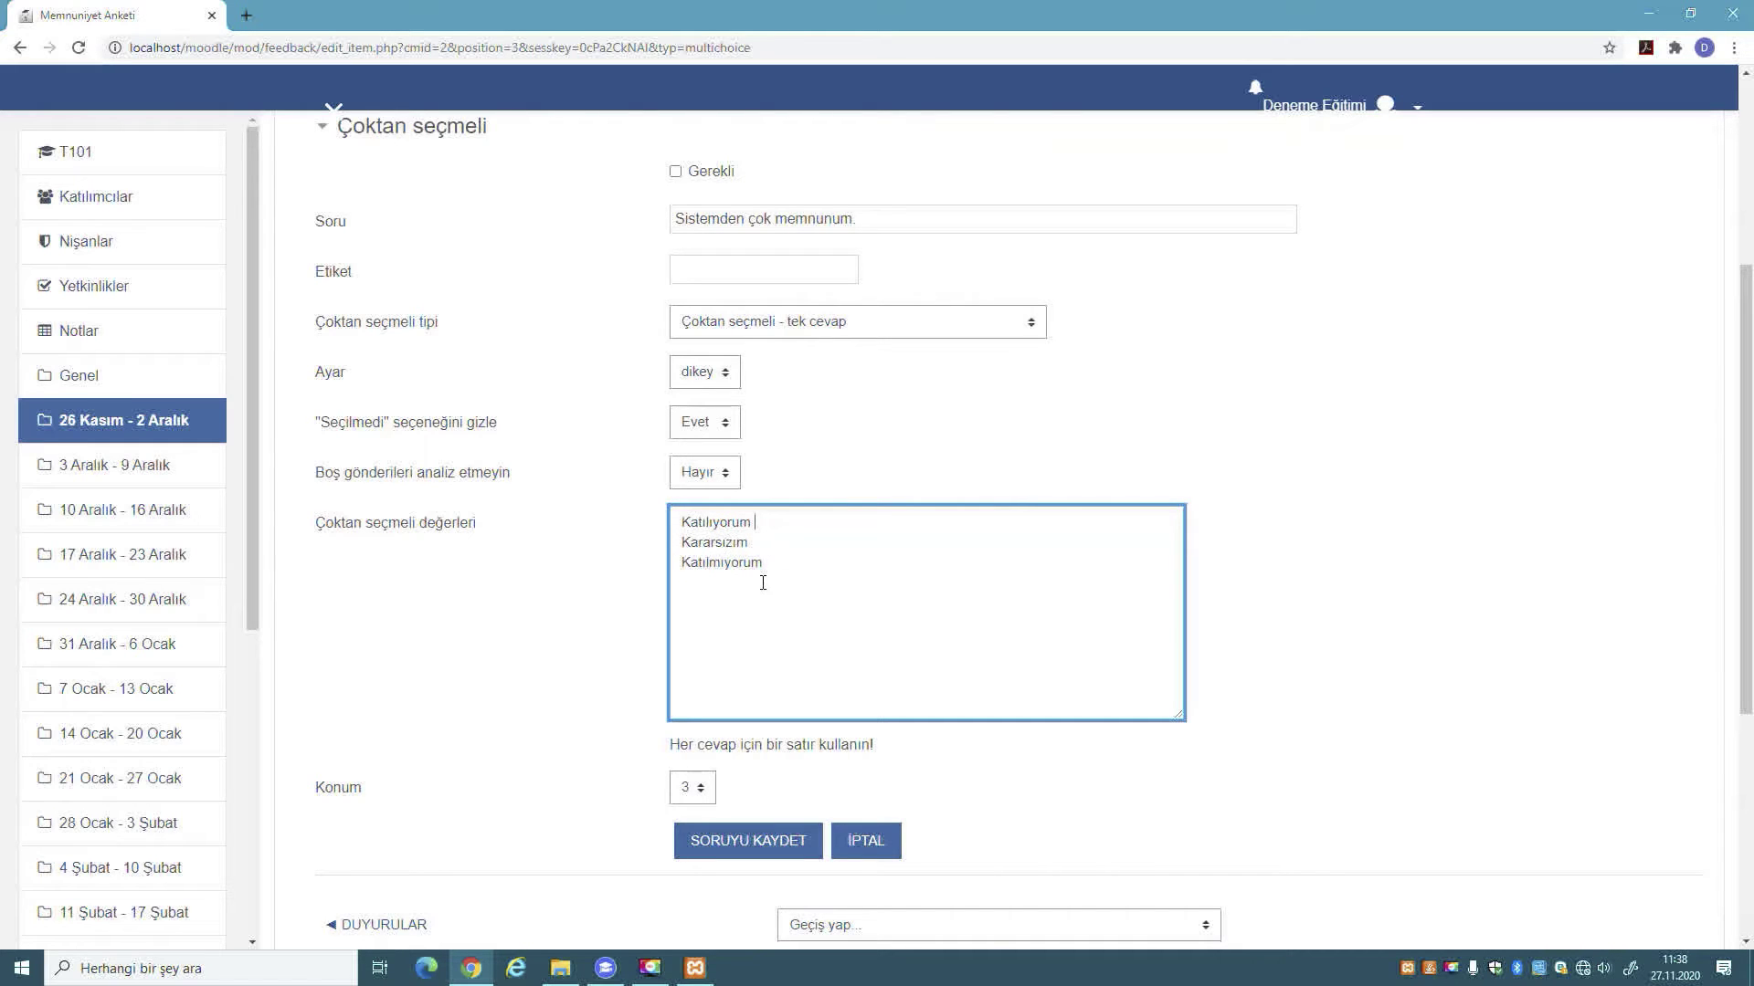
# - Mark the multiple-choice question as Gerekli and save it with Konum 3
pyautogui.scroll(2, 762, 583)
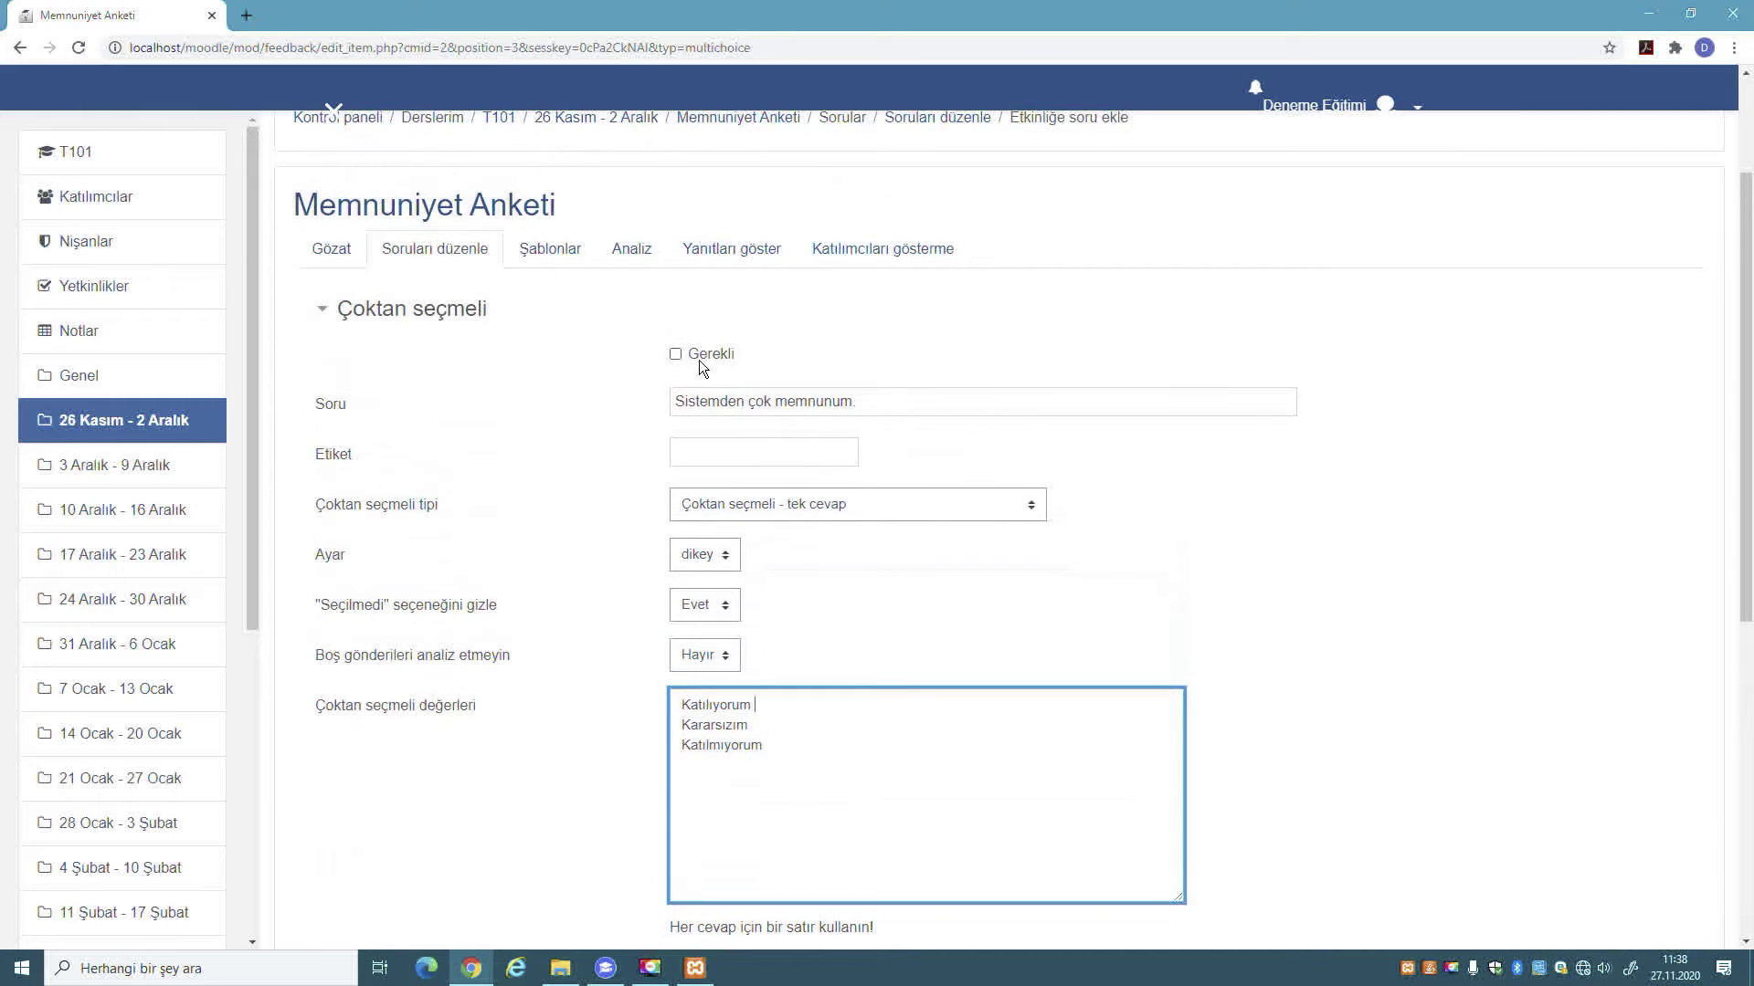
pyautogui.click(678, 356)
pyautogui.scroll(-4, 852, 535)
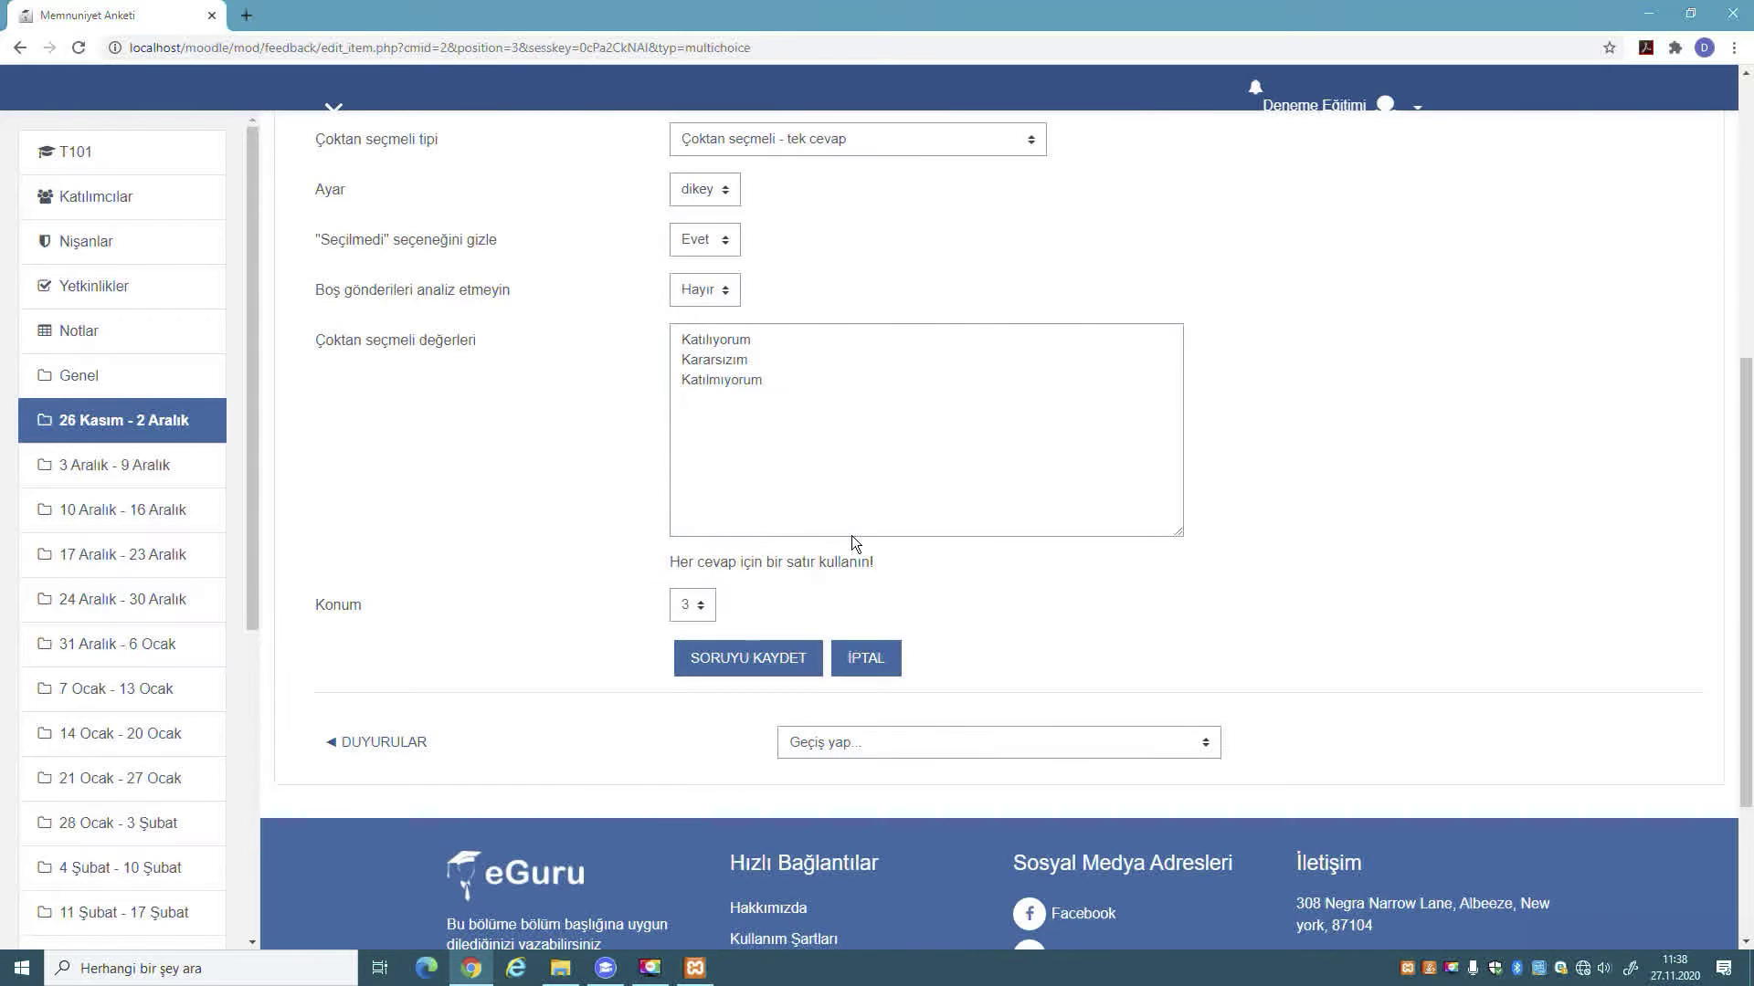
pyautogui.click(703, 604)
pyautogui.click(775, 379)
pyautogui.click(779, 382)
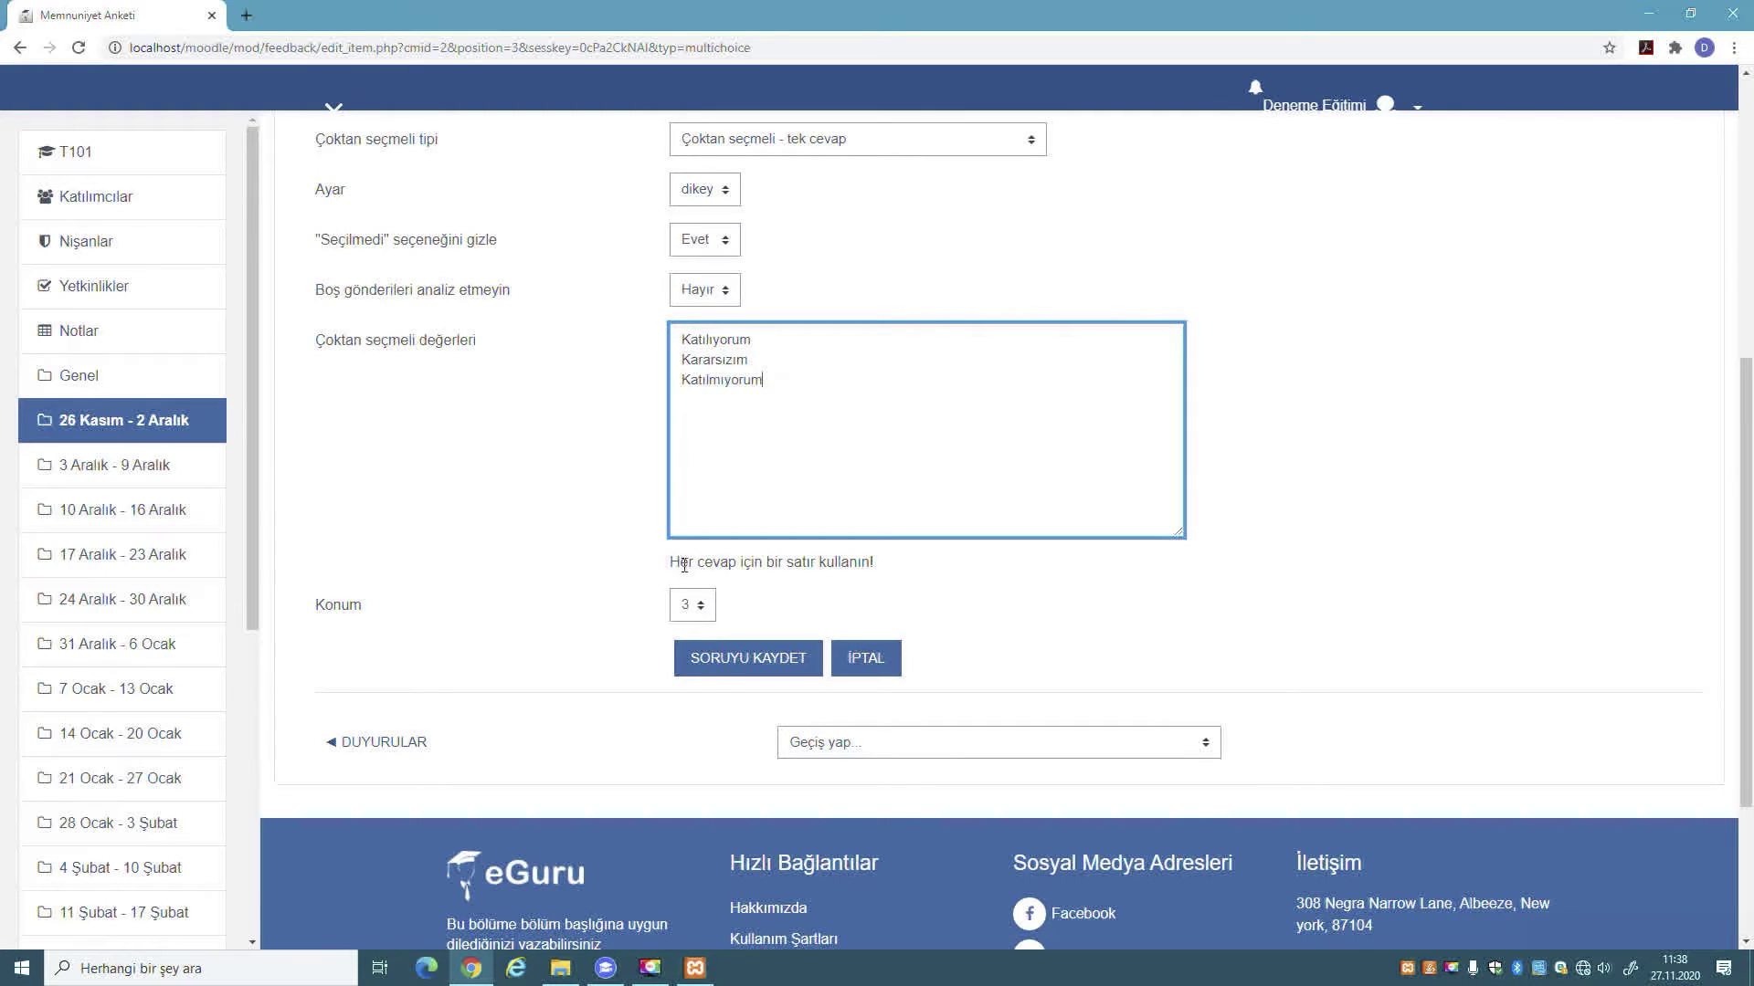
pyautogui.click(703, 606)
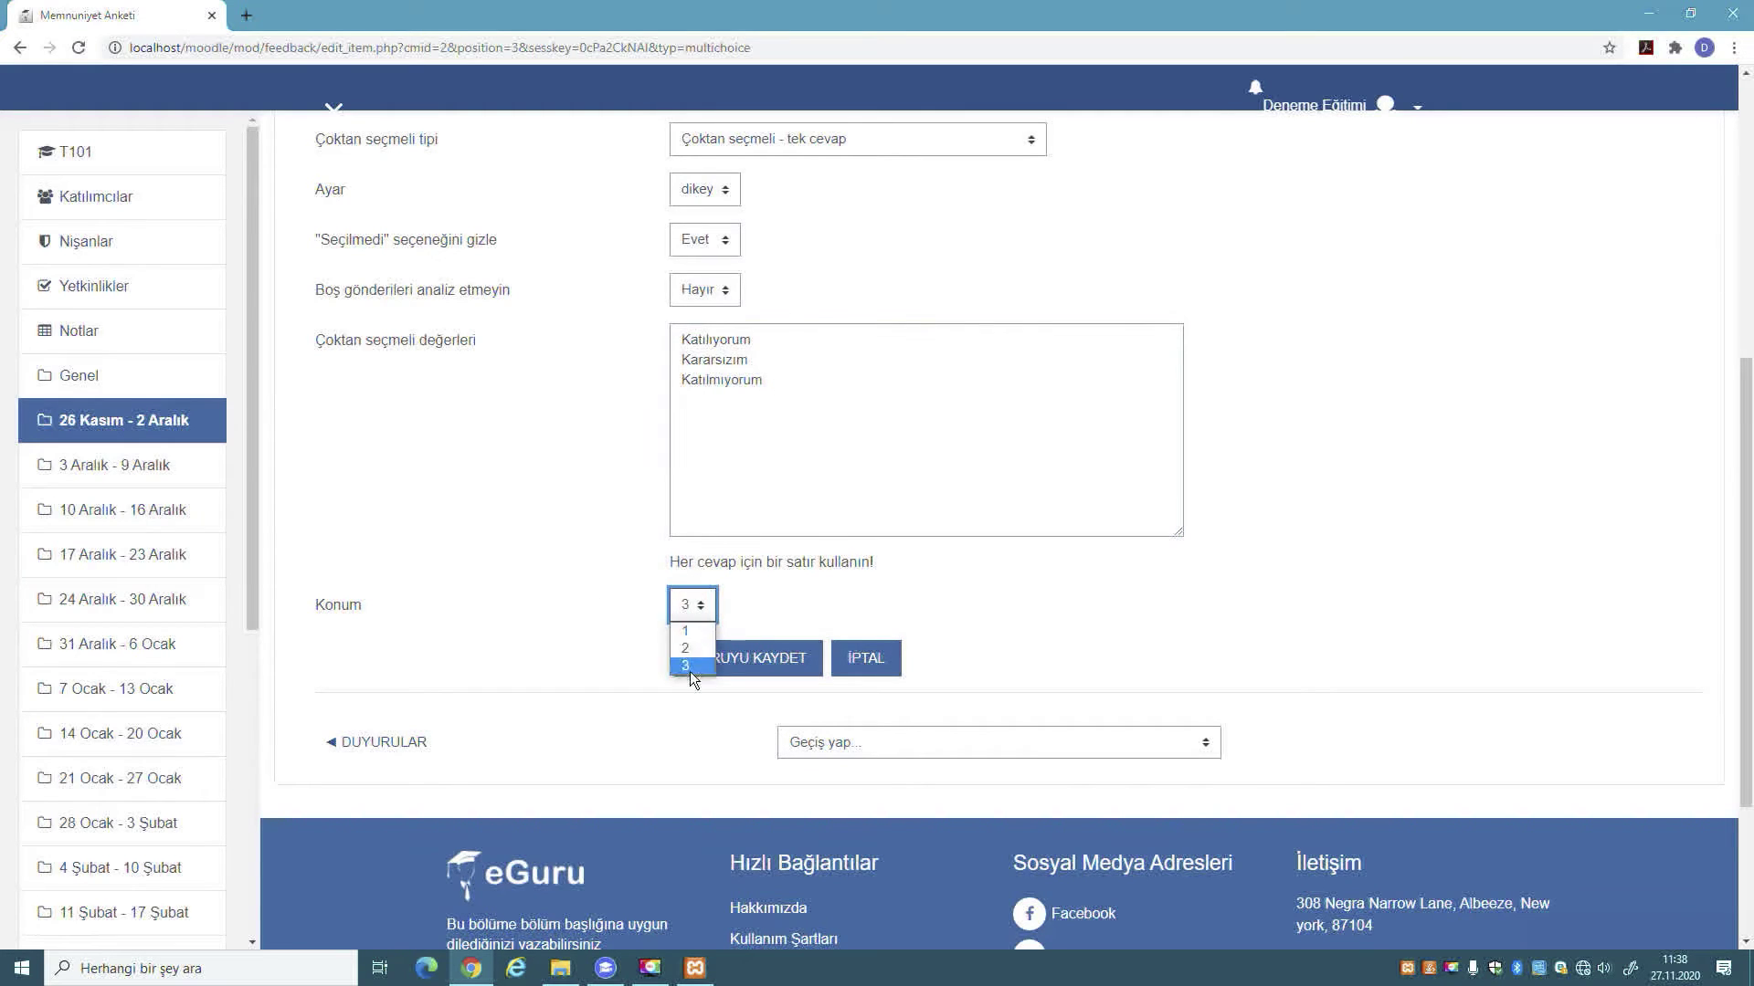
pyautogui.click(753, 620)
pyautogui.scroll(3, 765, 621)
pyautogui.scroll(-5, 765, 621)
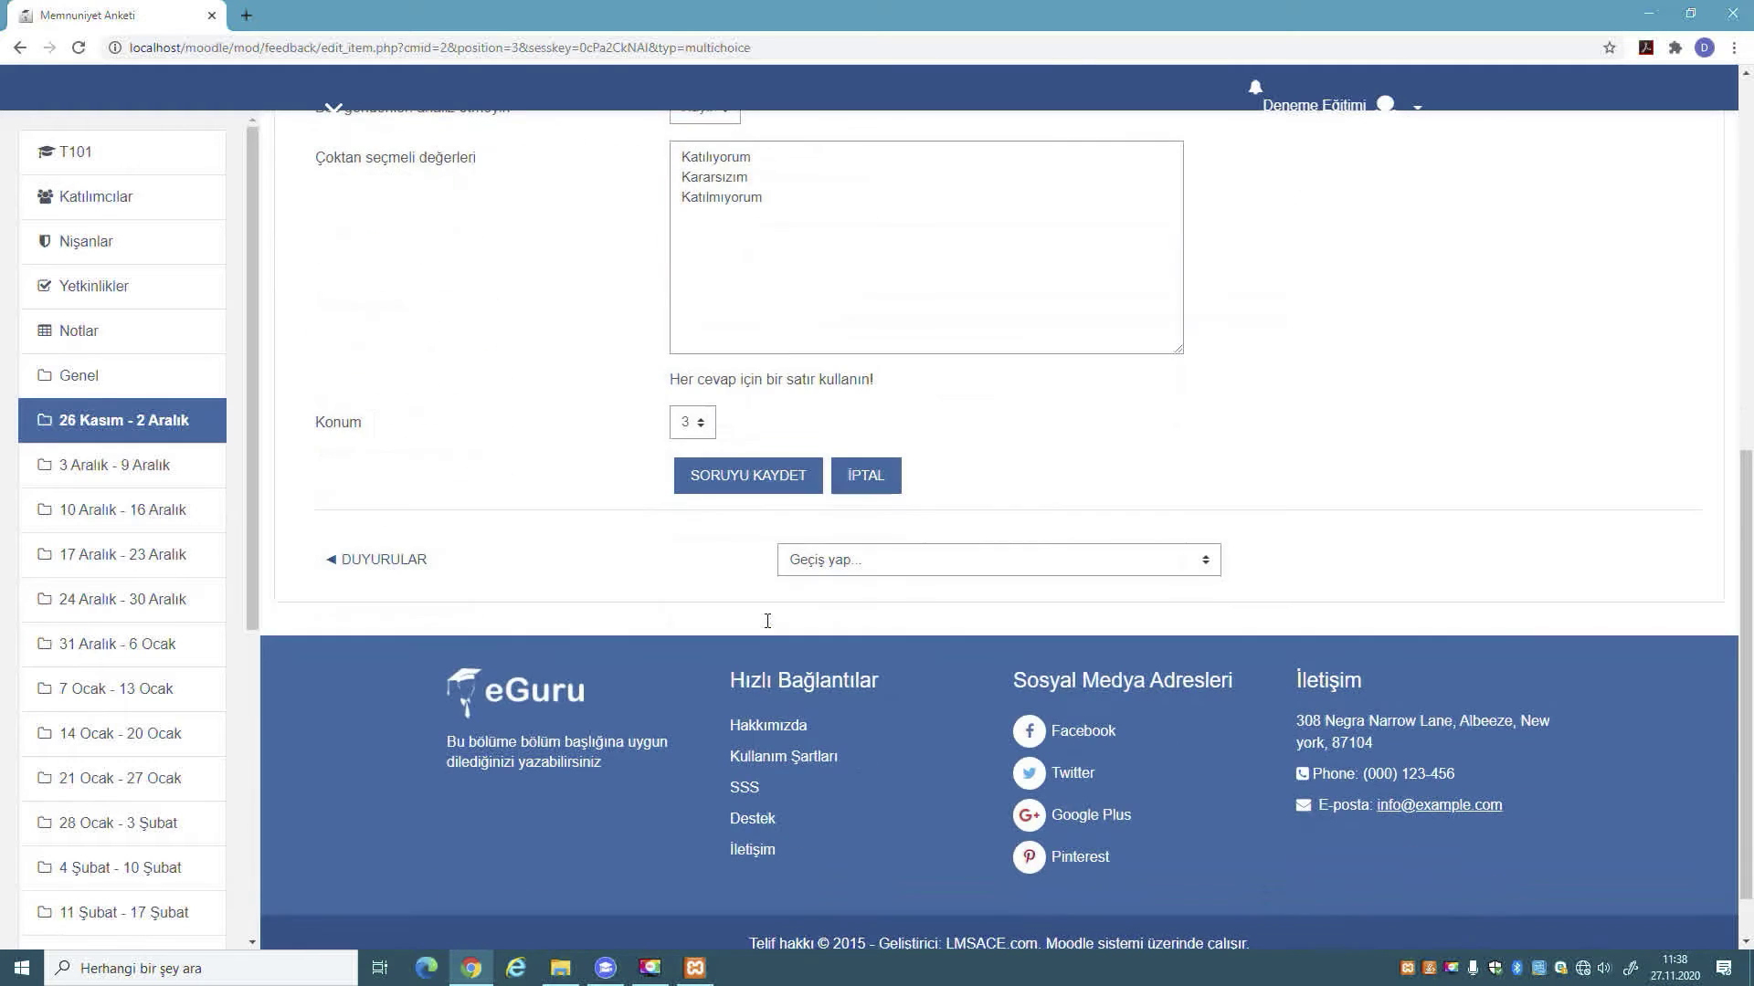
pyautogui.click(764, 483)
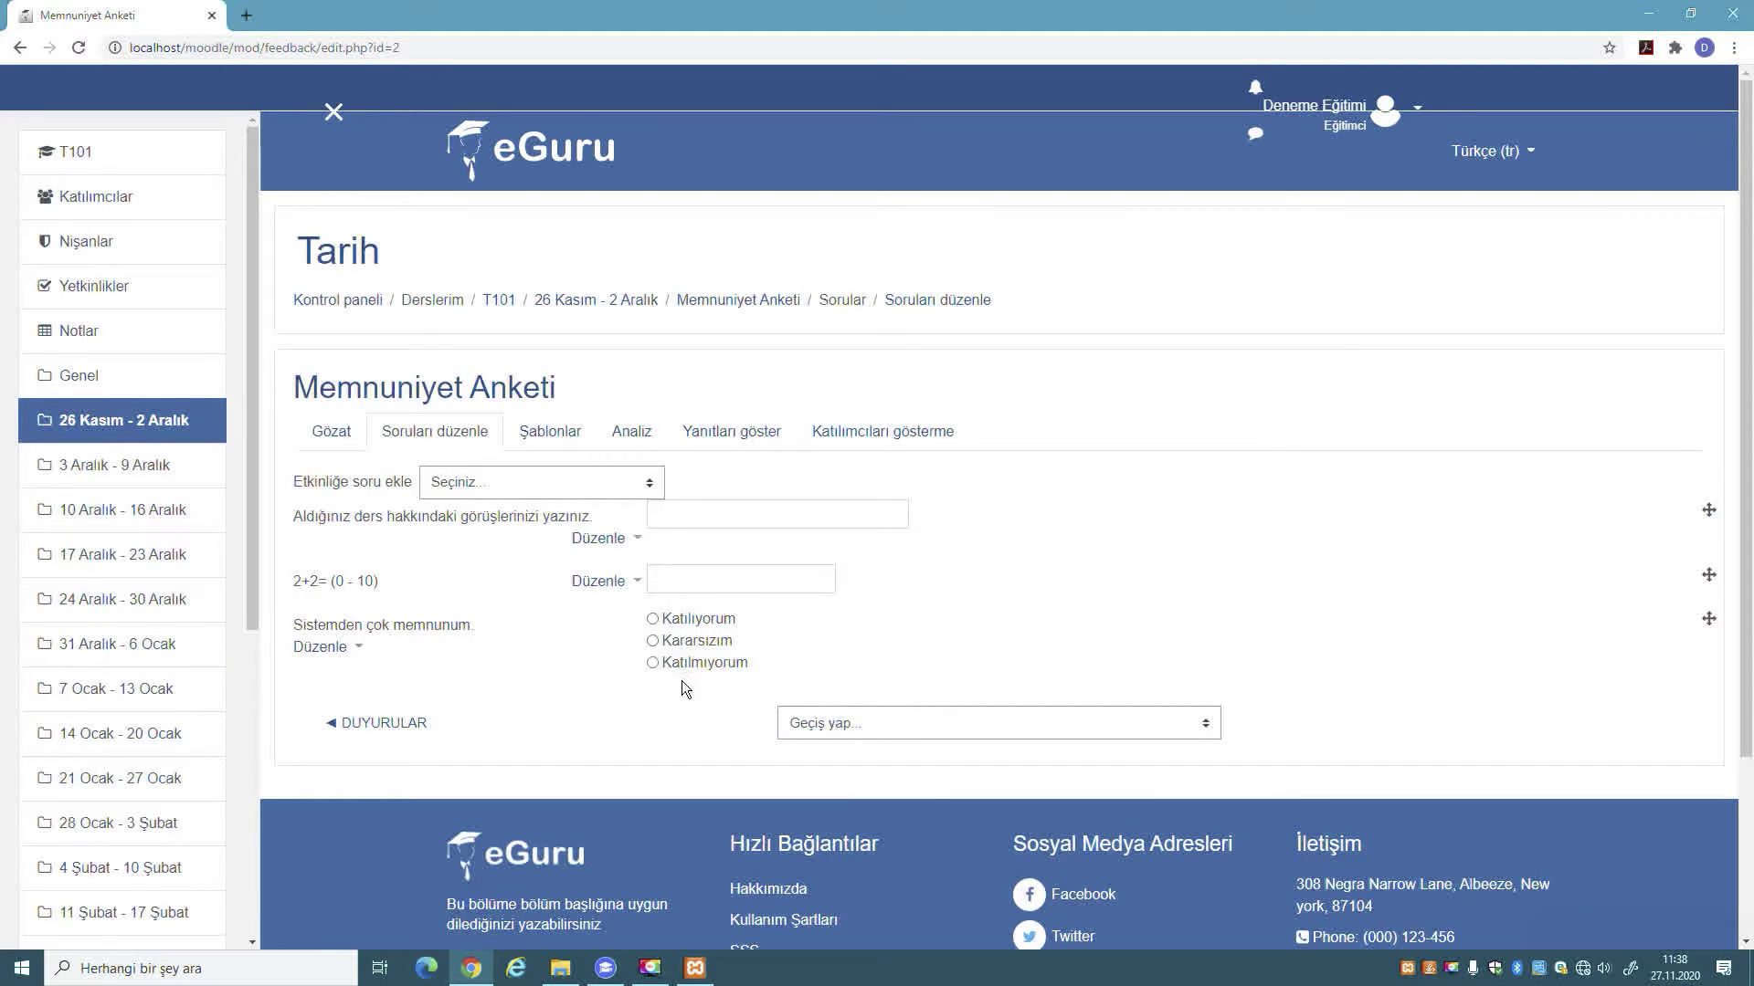
# - Check the answer fields of the saved questions and view the list of available question types
pyautogui.click(685, 641)
pyautogui.click(729, 521)
pyautogui.click(538, 482)
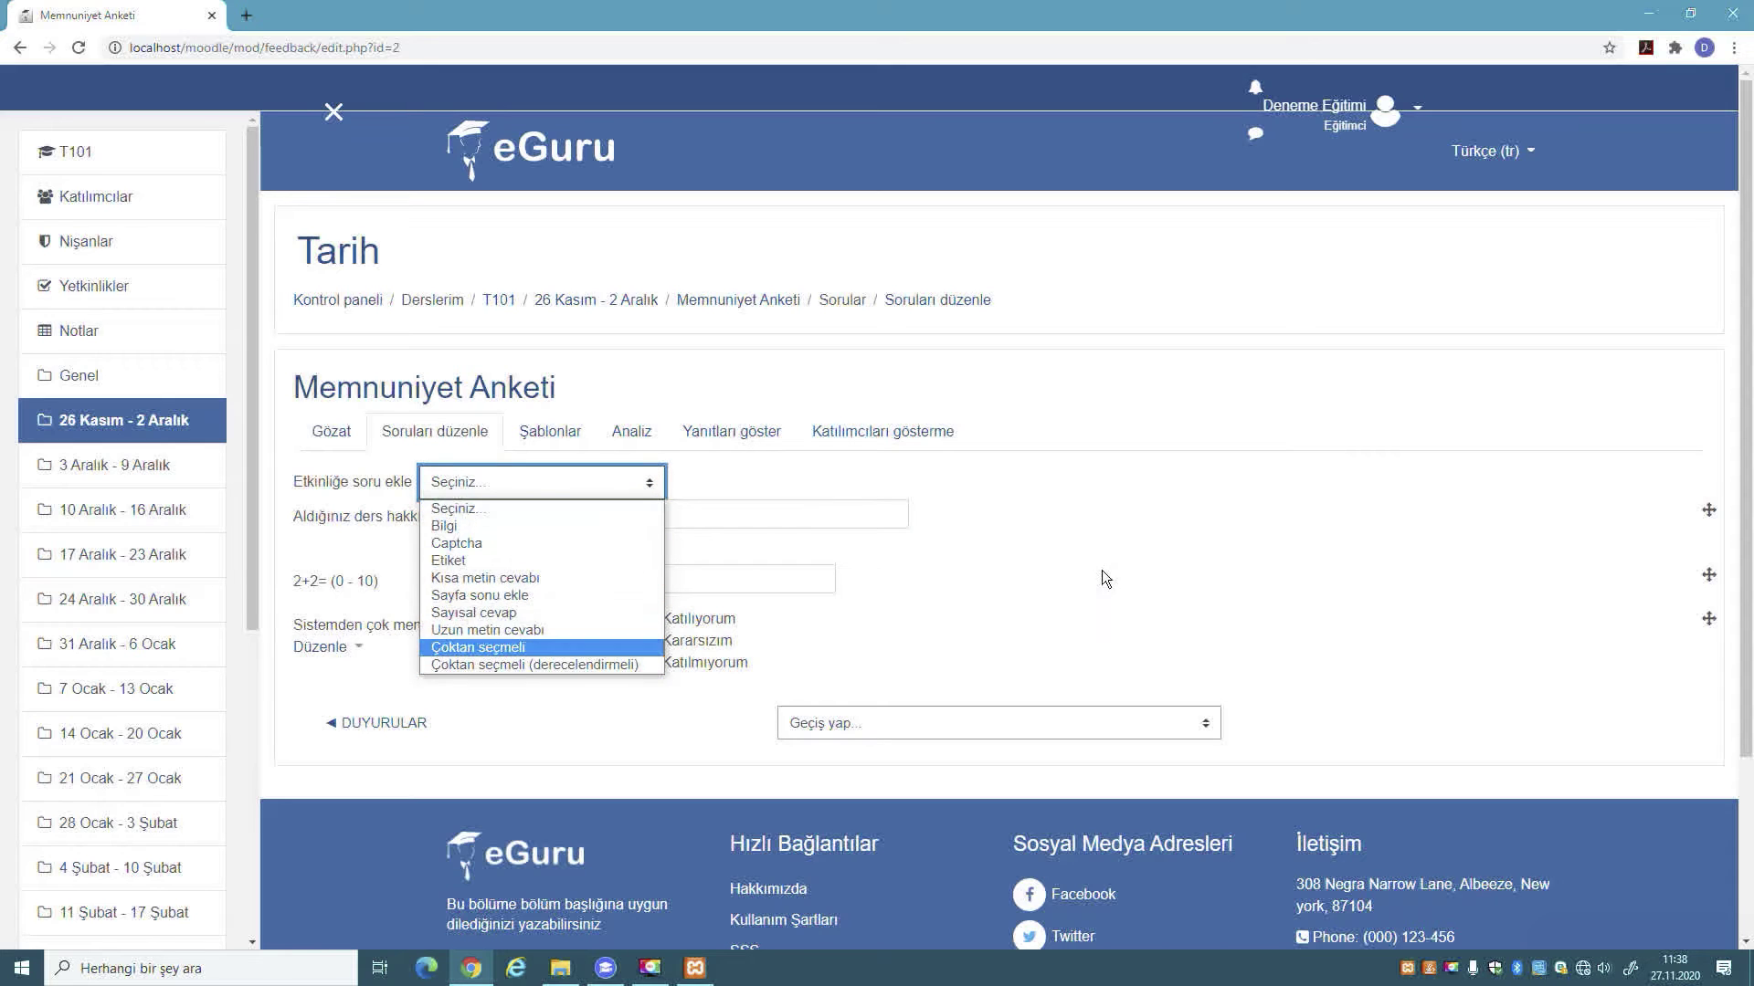
# - Save the survey's questions as a new template named deneme
pyautogui.click(550, 432)
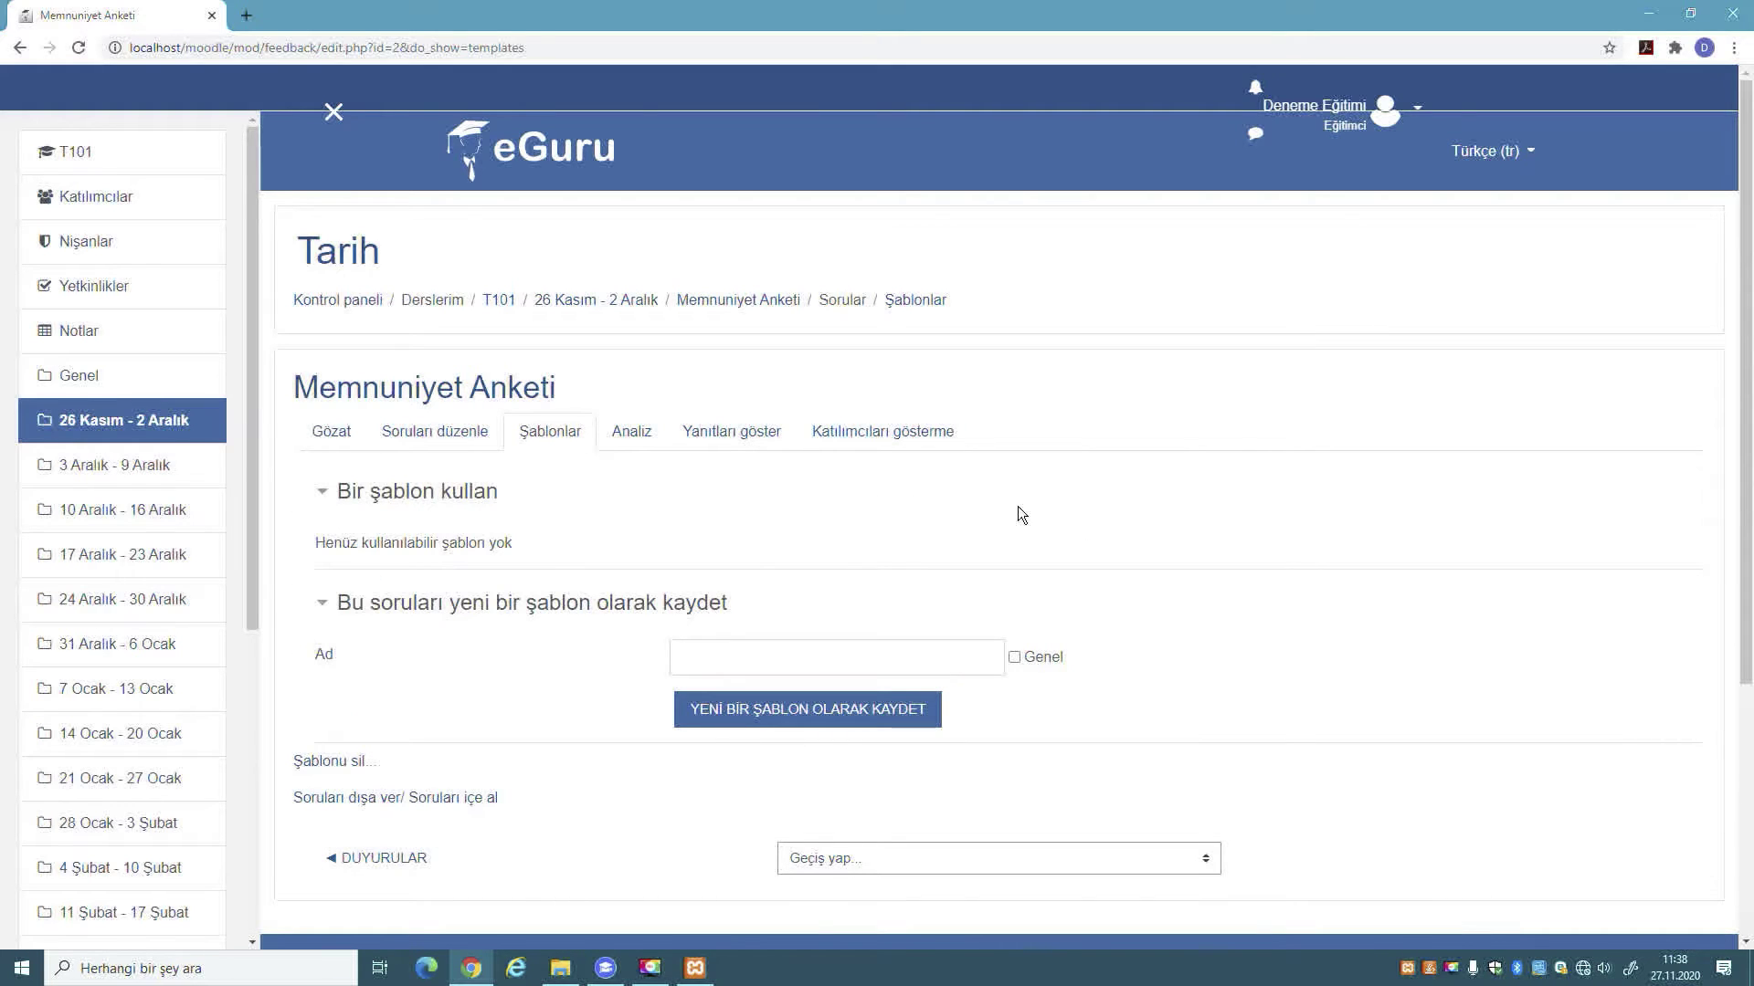
pyautogui.scroll(-2, 1015, 510)
pyautogui.scroll(1, 1014, 508)
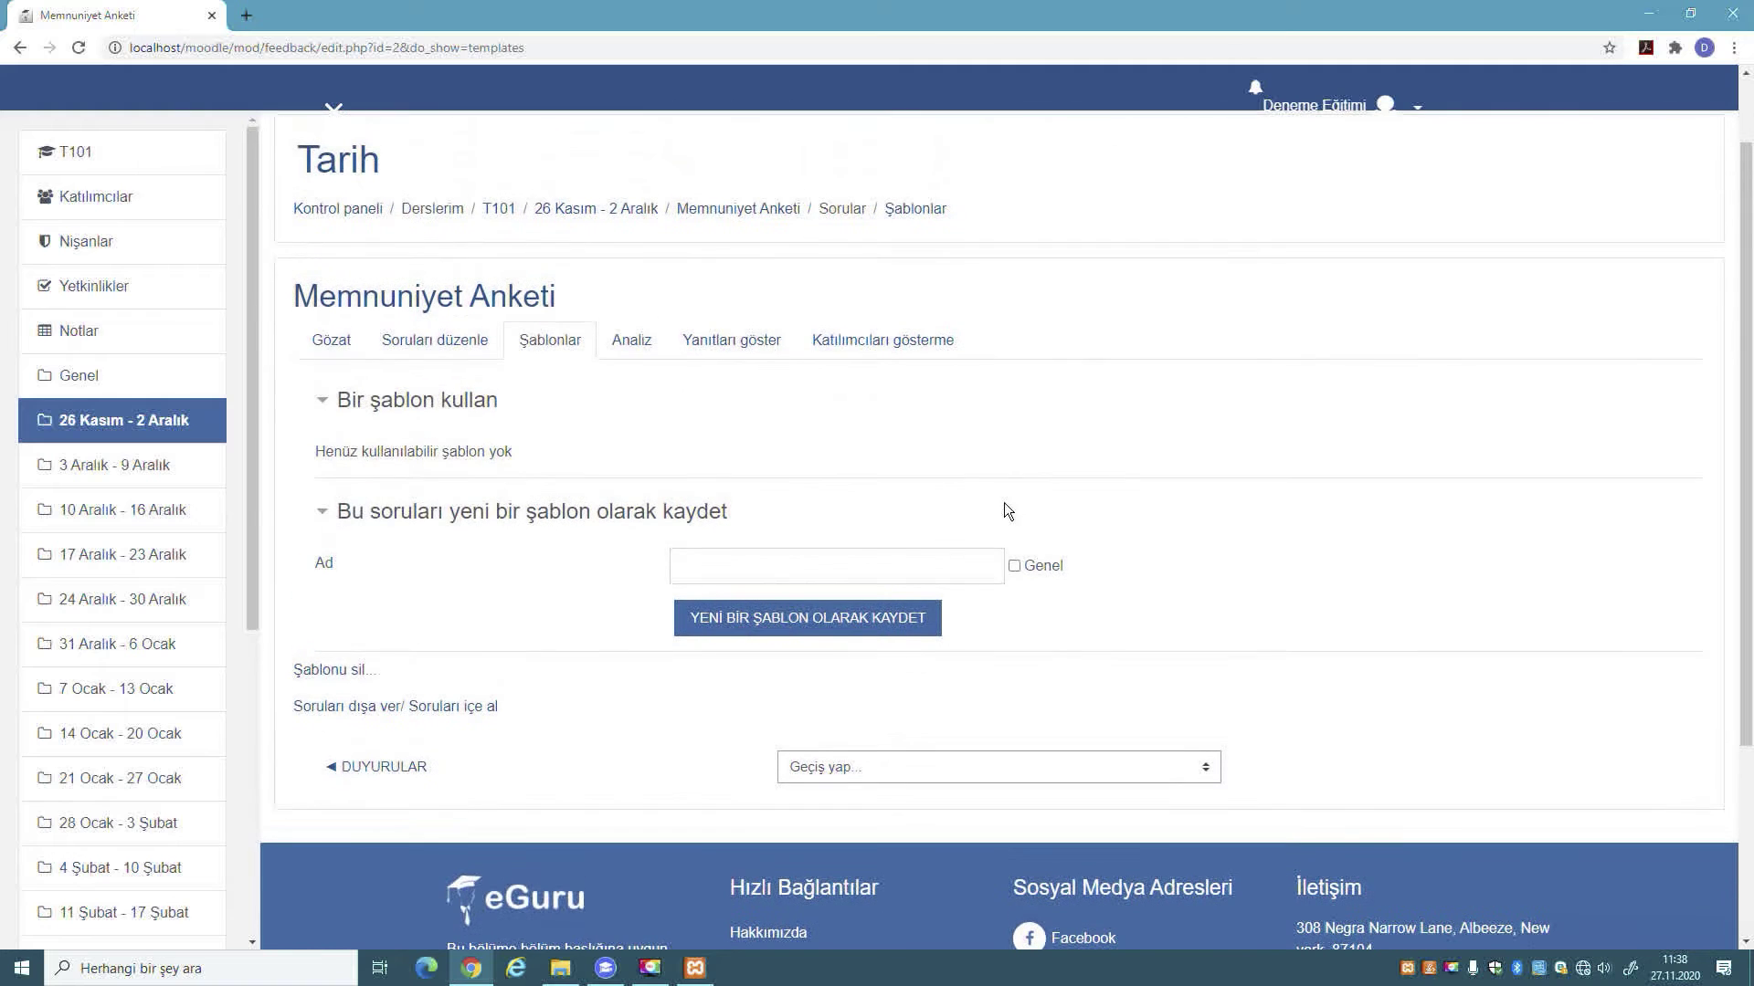
pyautogui.click(866, 619)
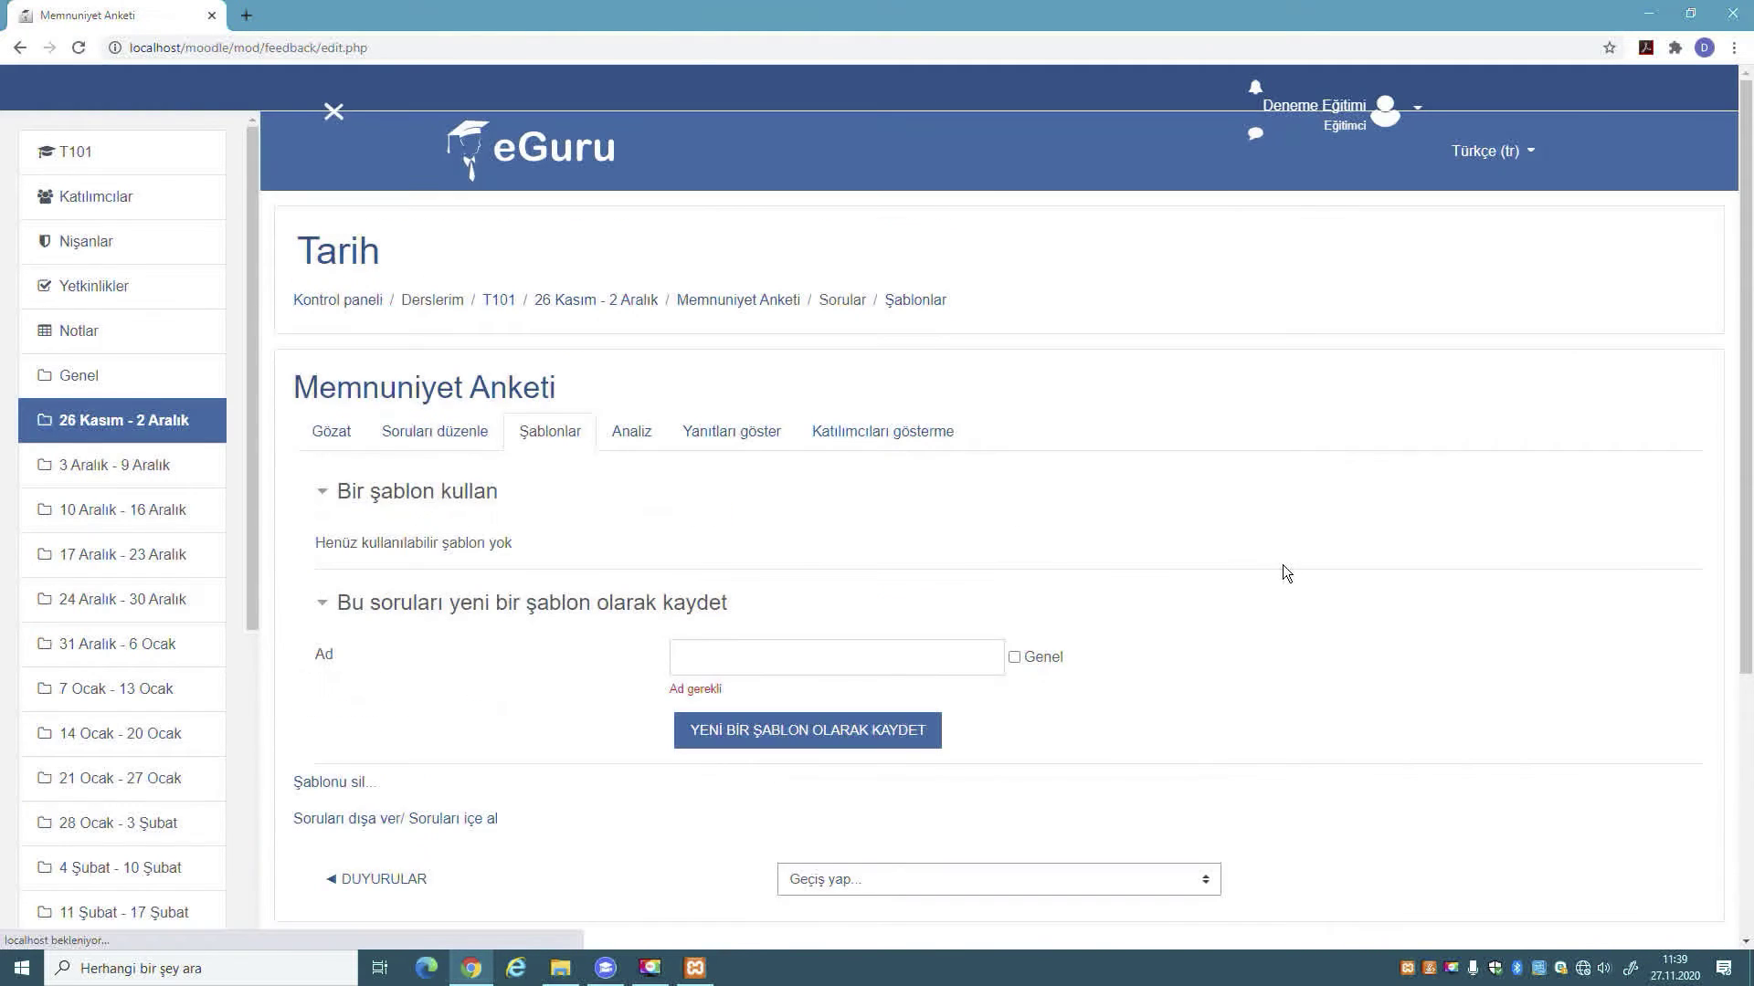
pyautogui.scroll(-3, 1282, 565)
pyautogui.scroll(2, 1281, 562)
pyautogui.scroll(2, 1281, 562)
pyautogui.click(792, 656)
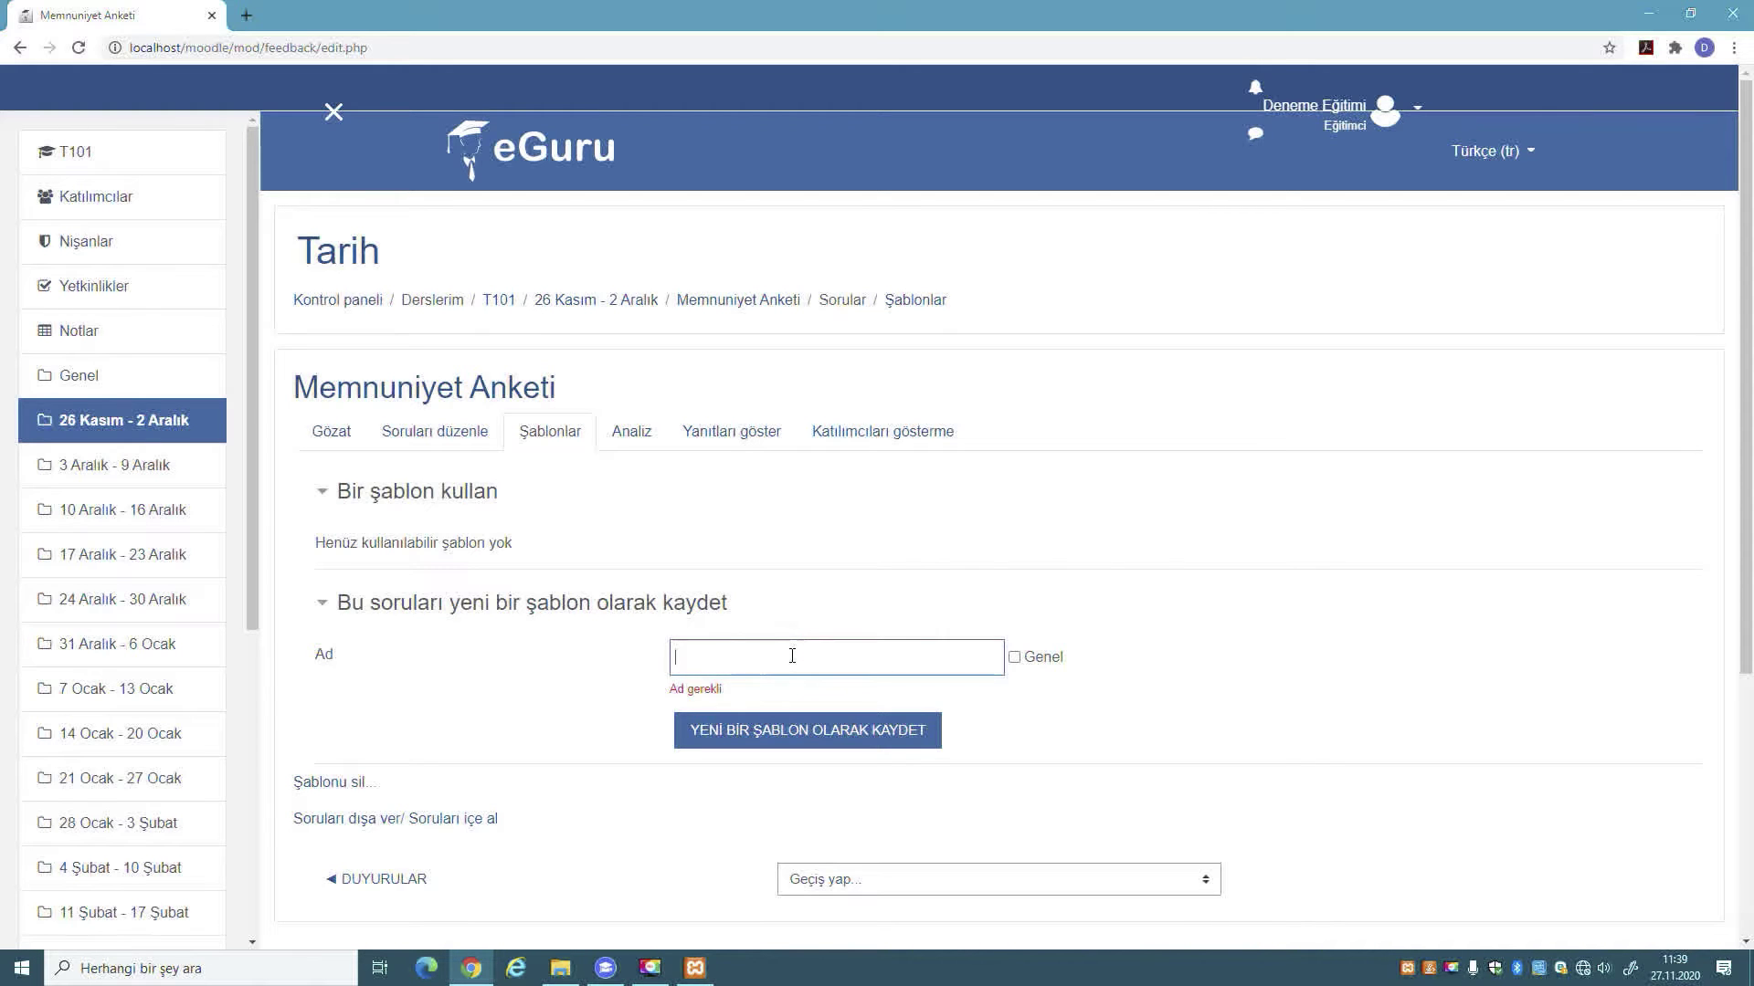
pyautogui.write('deneme')
pyautogui.click(813, 731)
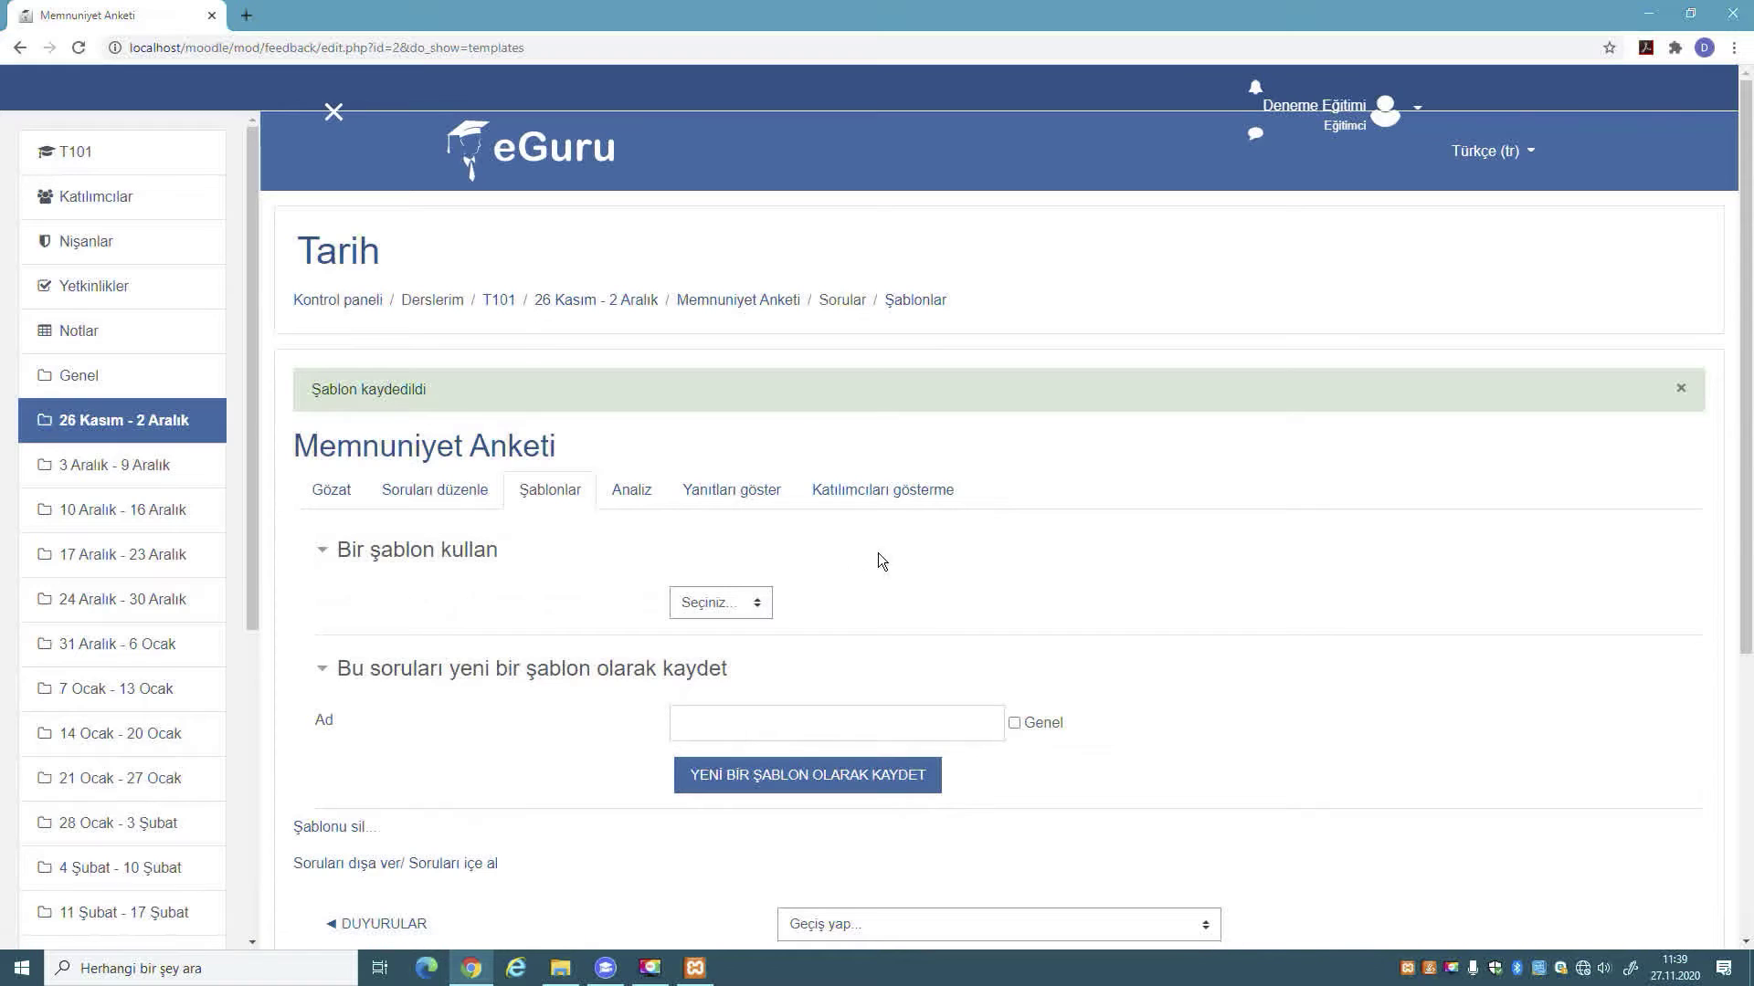
# - Check the available templates, then look through the survey's Analiz, Yanıtları göster, Katılımcıları gösterme and Soruları düzenle pages
pyautogui.click(730, 604)
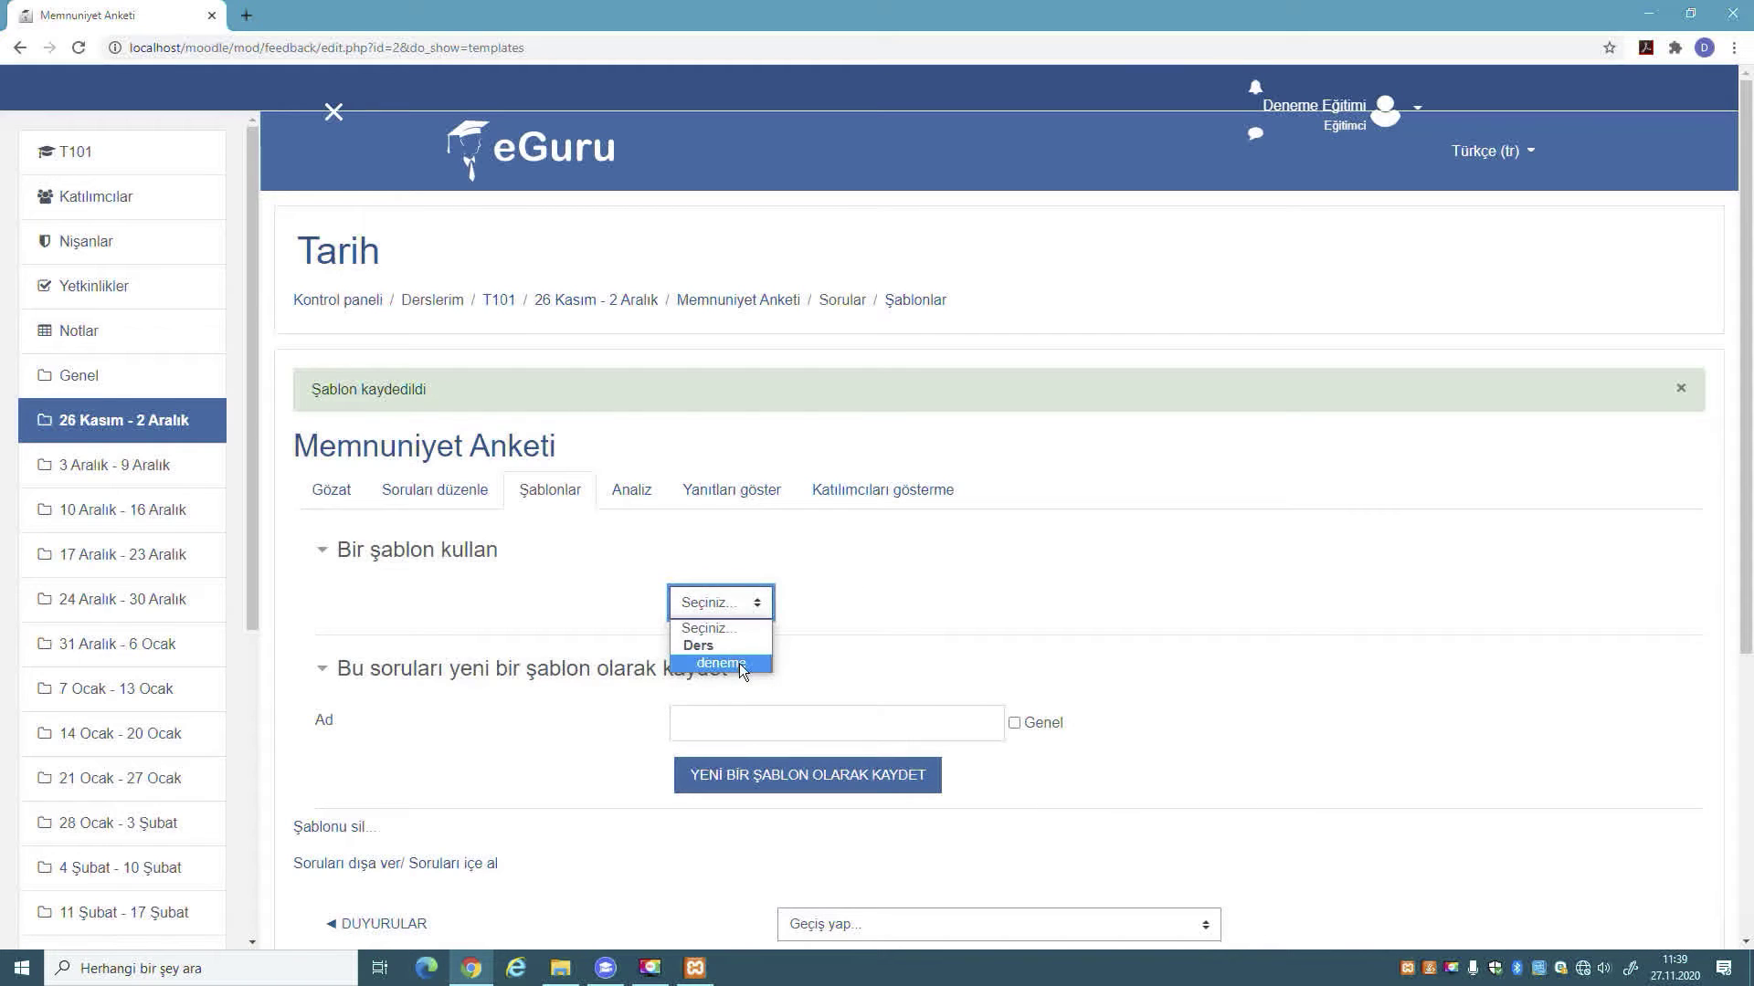
pyautogui.click(852, 609)
pyautogui.click(639, 498)
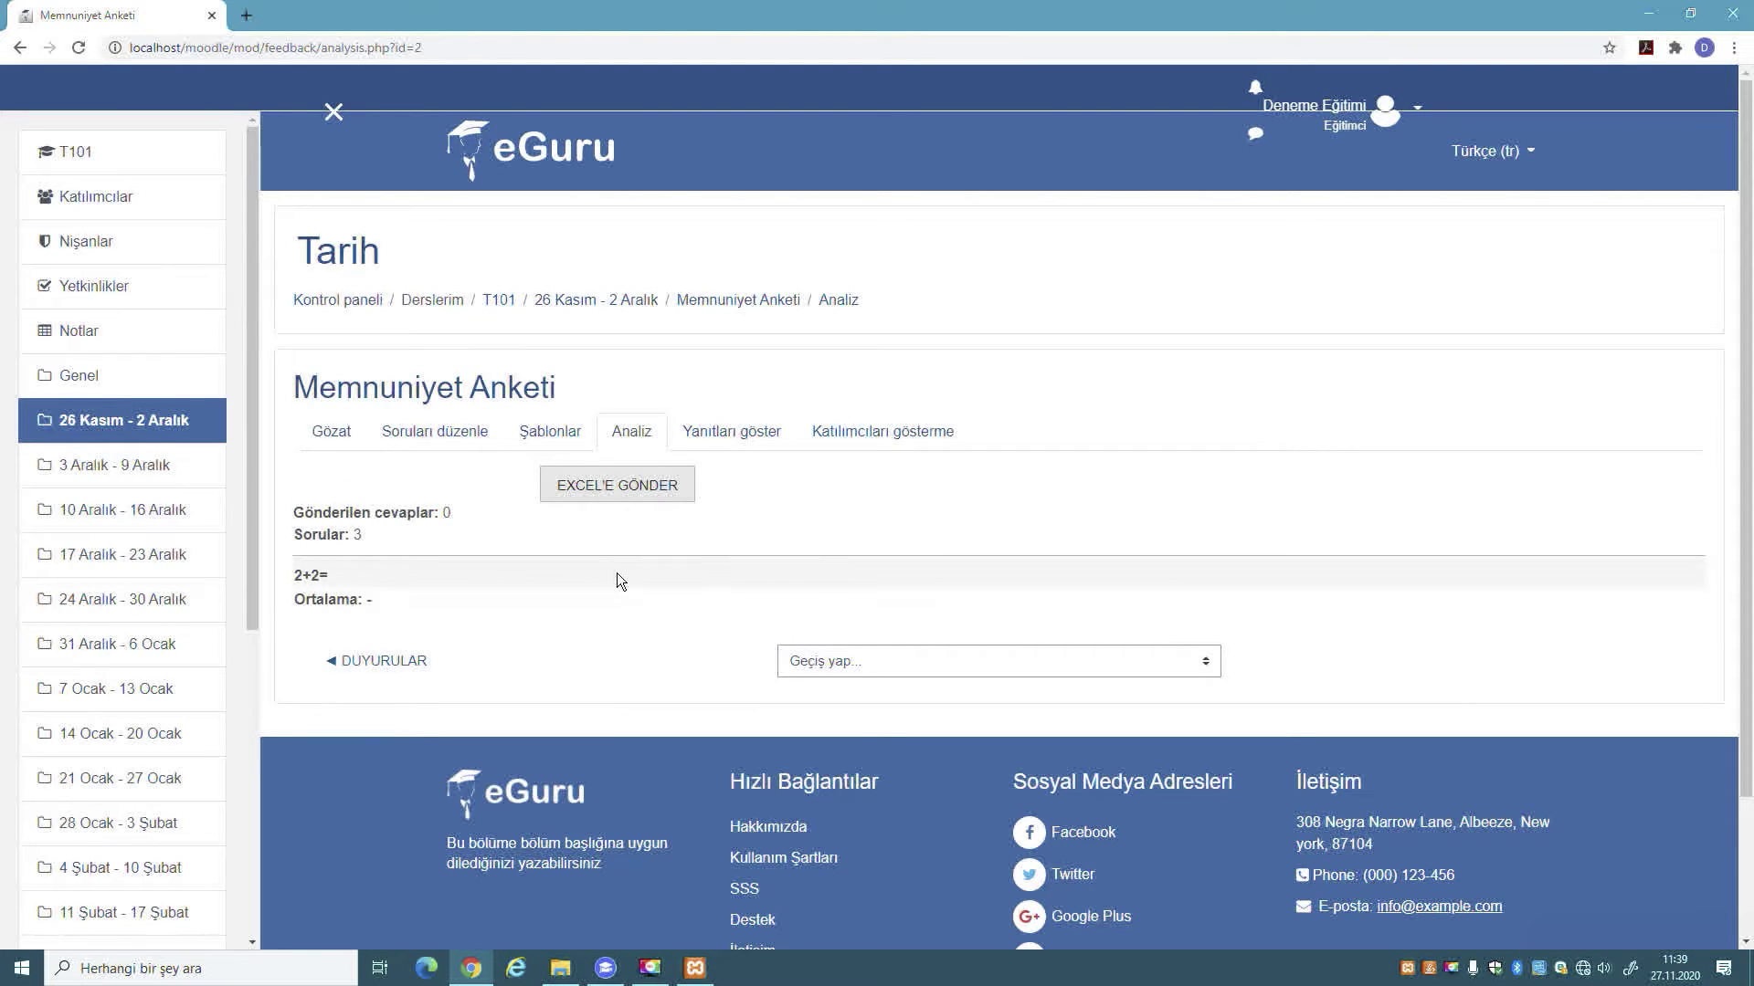
pyautogui.click(702, 448)
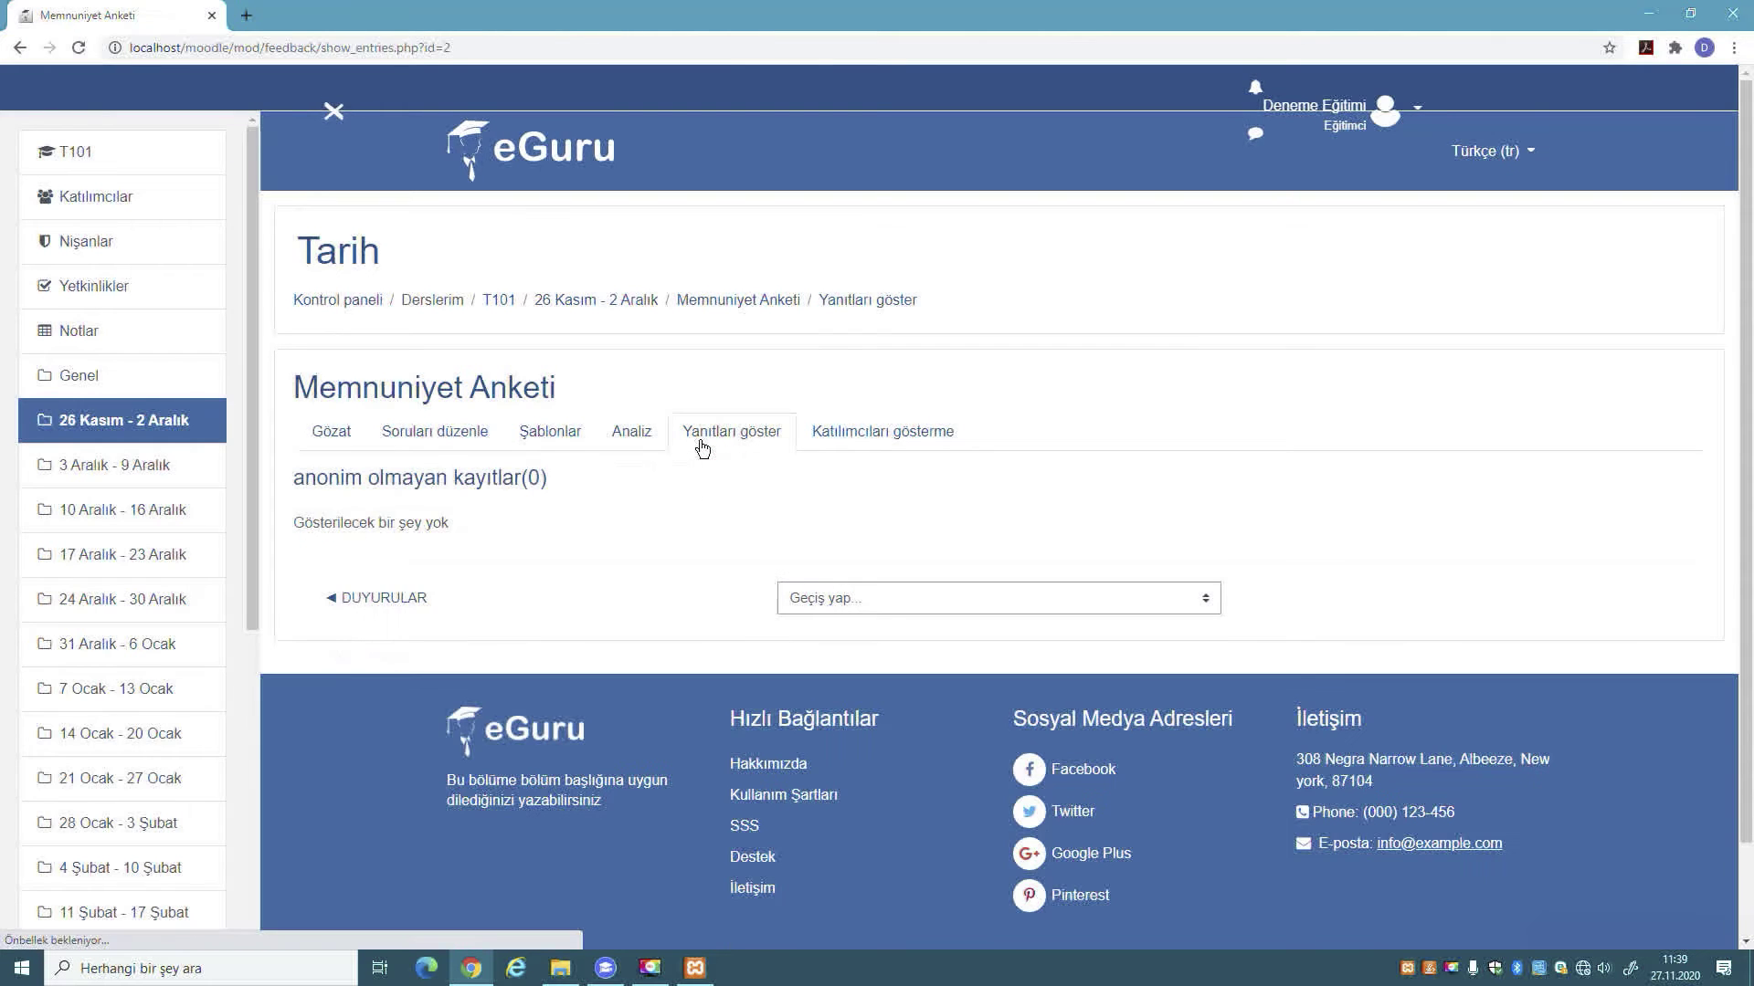
pyautogui.click(914, 444)
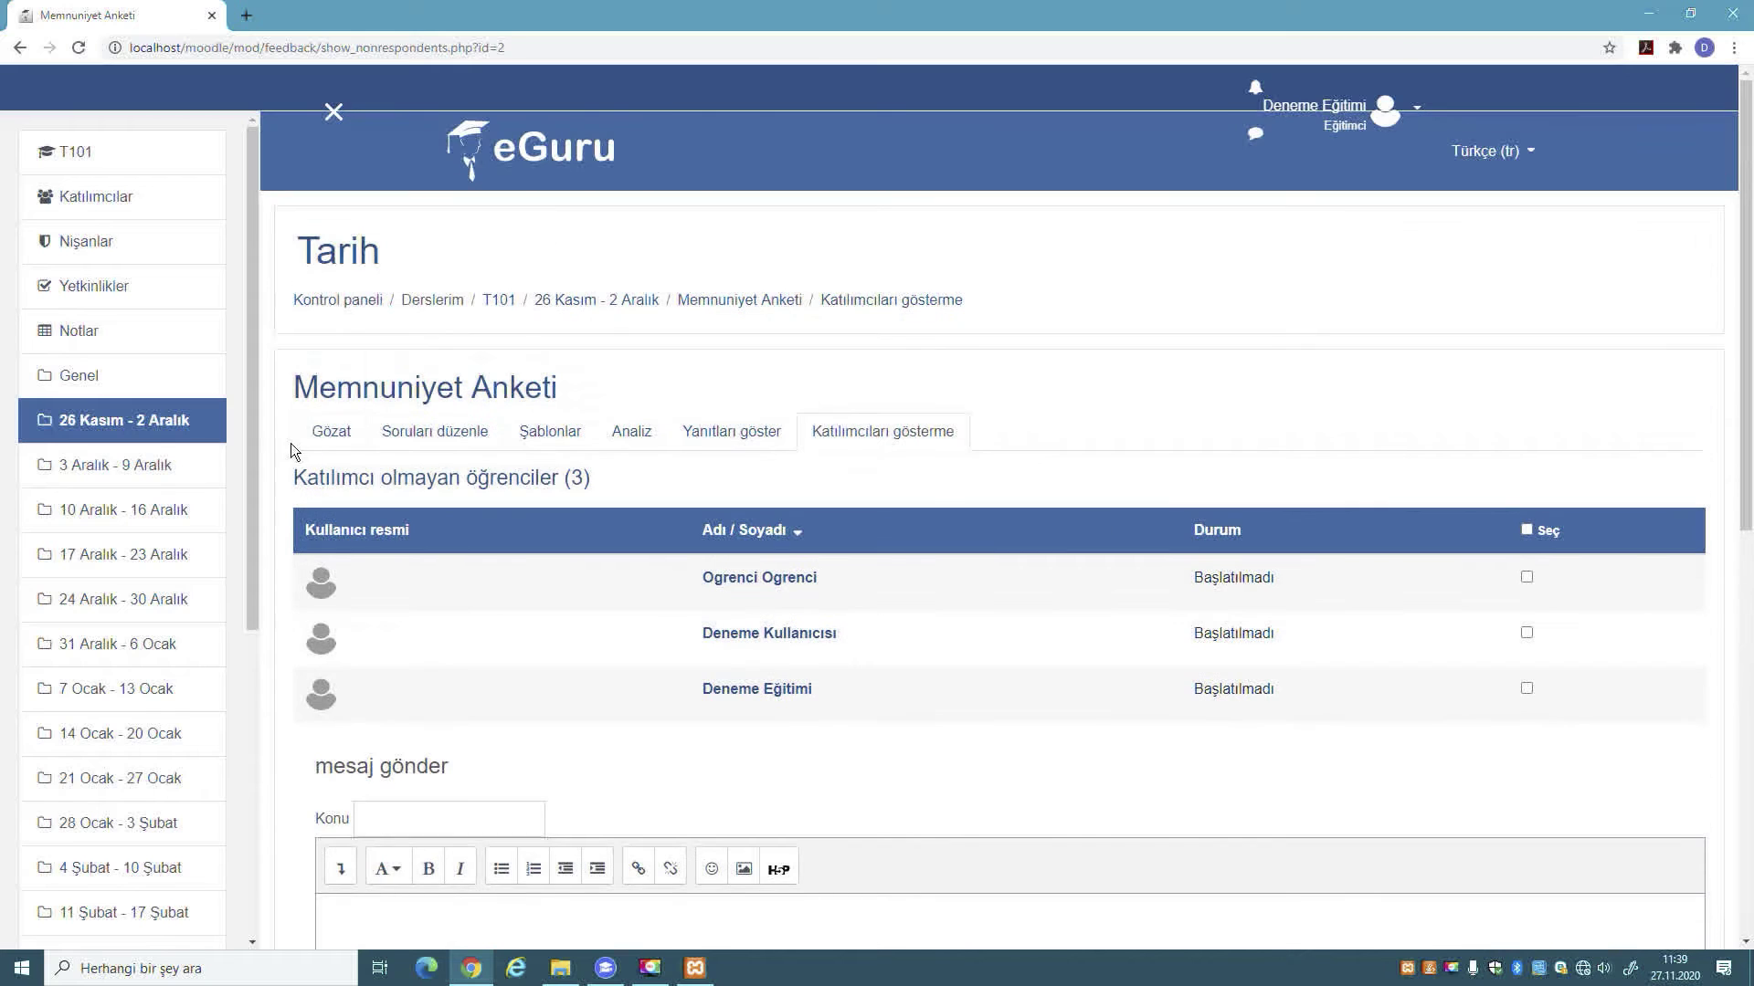
pyautogui.click(417, 445)
pyautogui.click(417, 445)
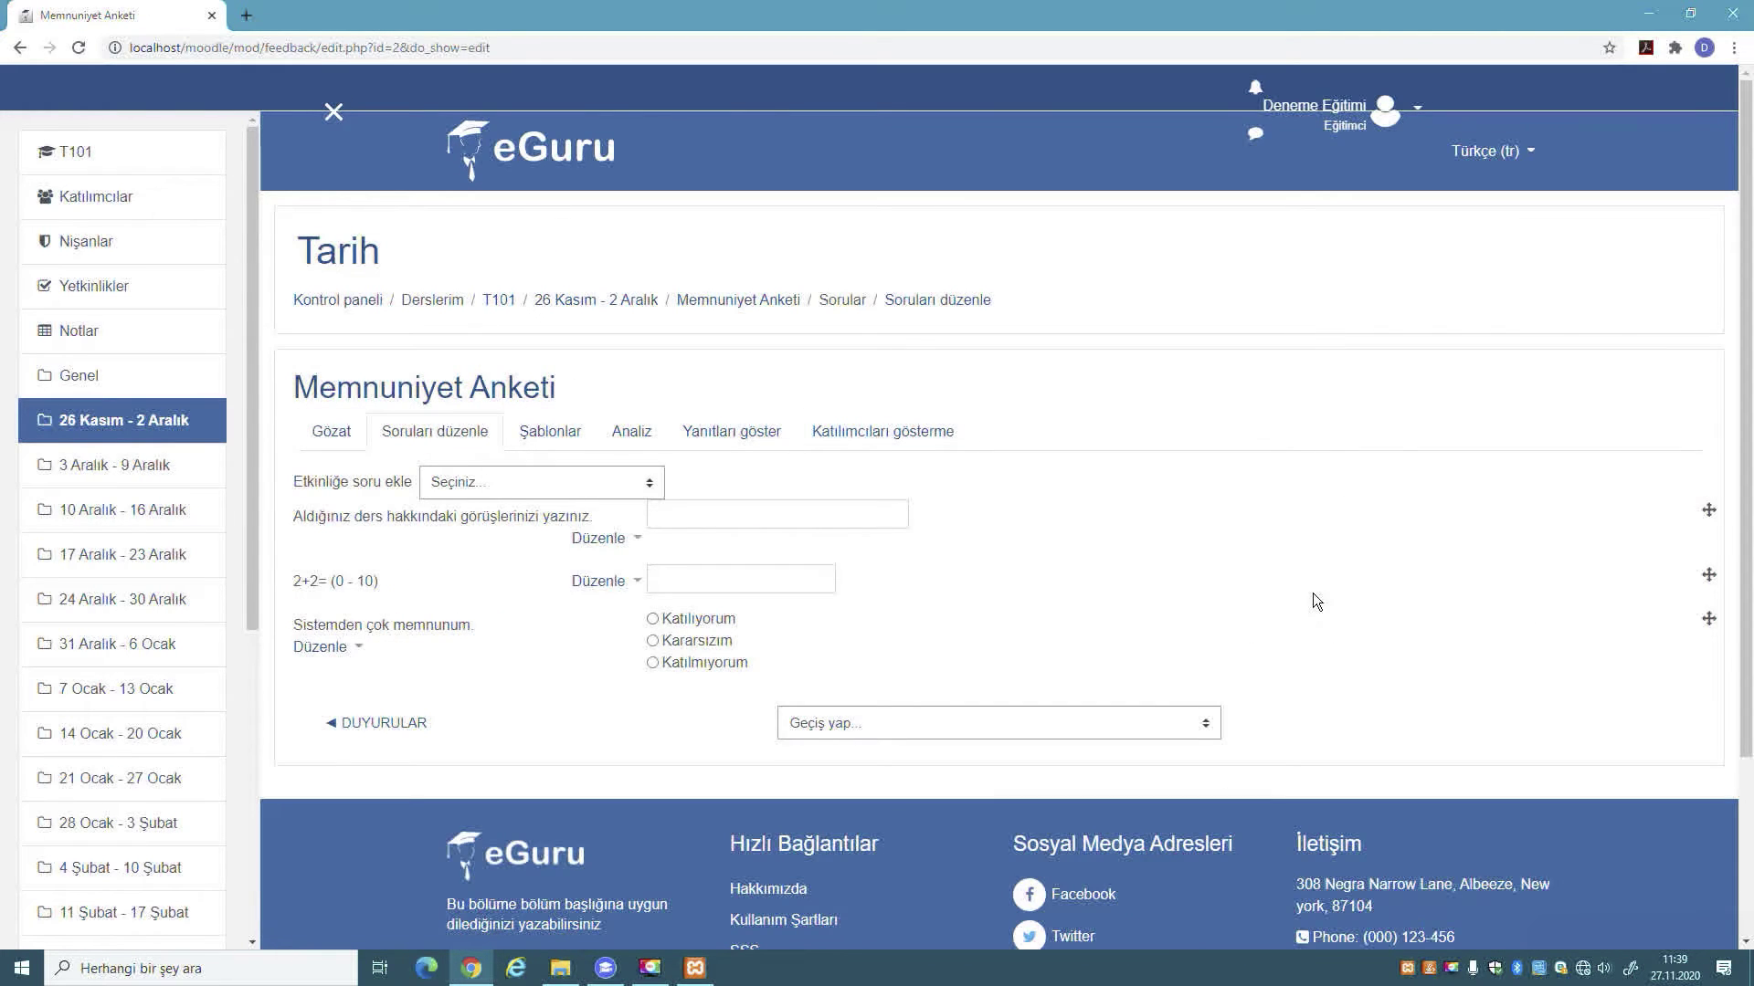
pyautogui.scroll(-4, 1312, 594)
pyautogui.scroll(4, 1258, 594)
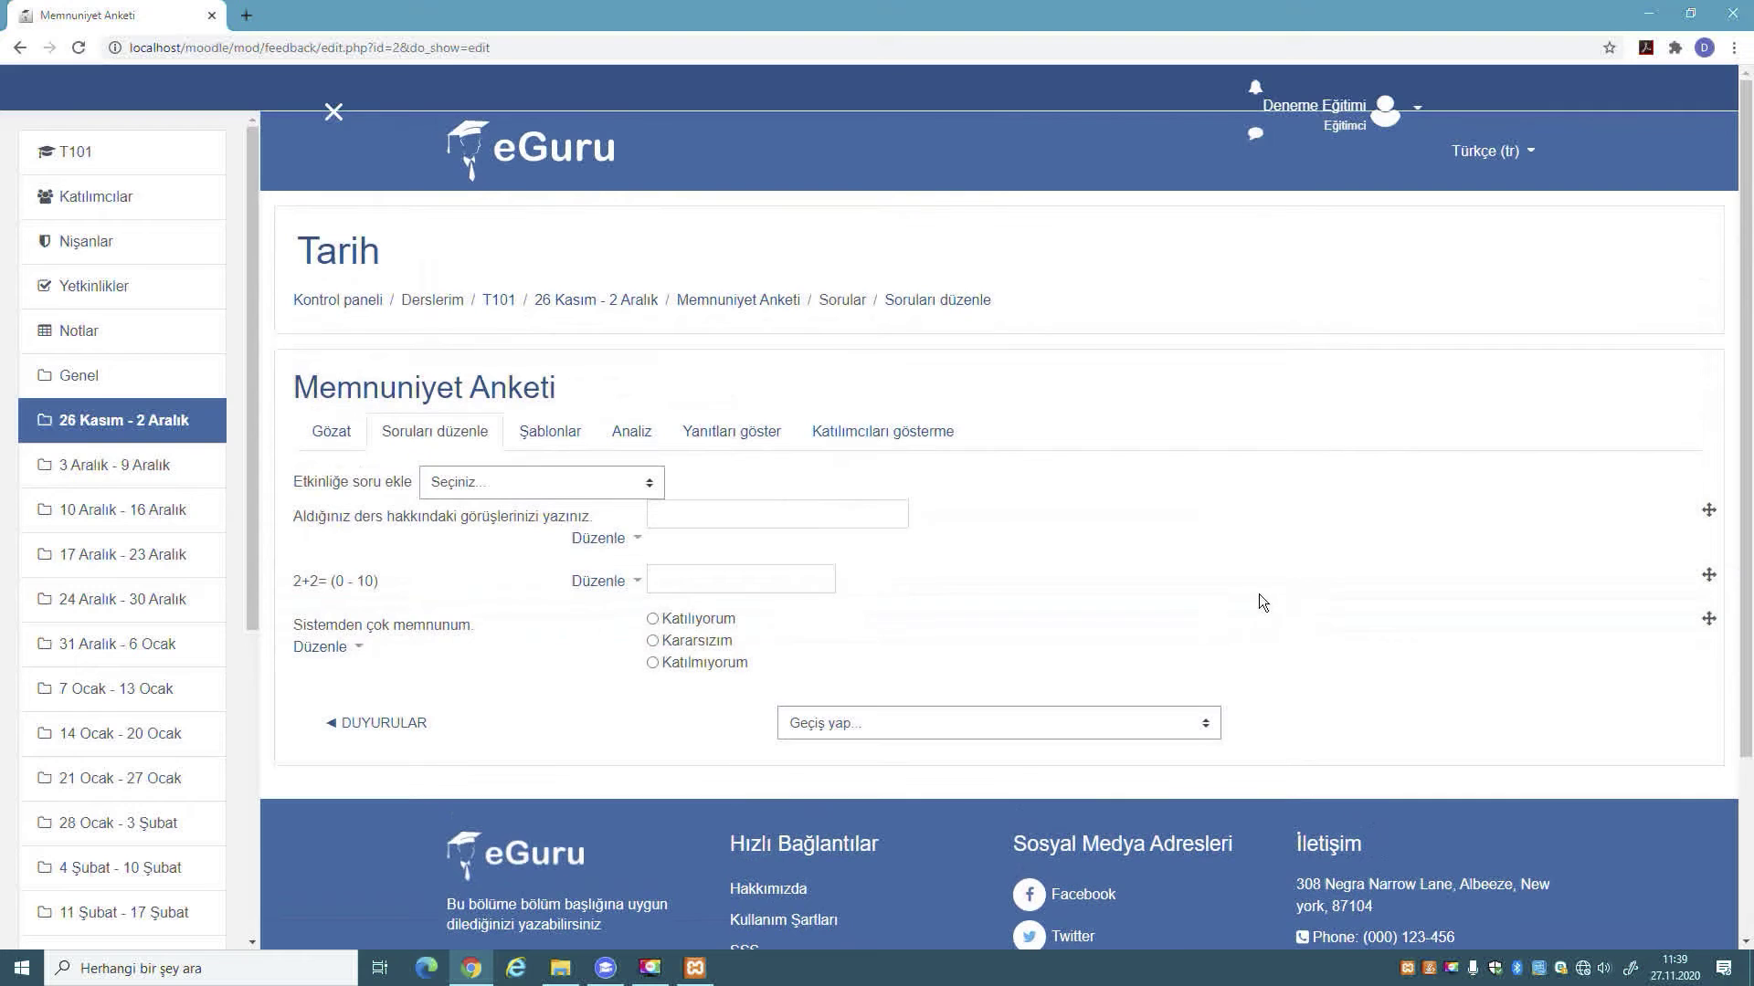
# - Return to the Tarih course page and switch from the Eğitimci role to the Öğrenci role
pyautogui.click(103, 427)
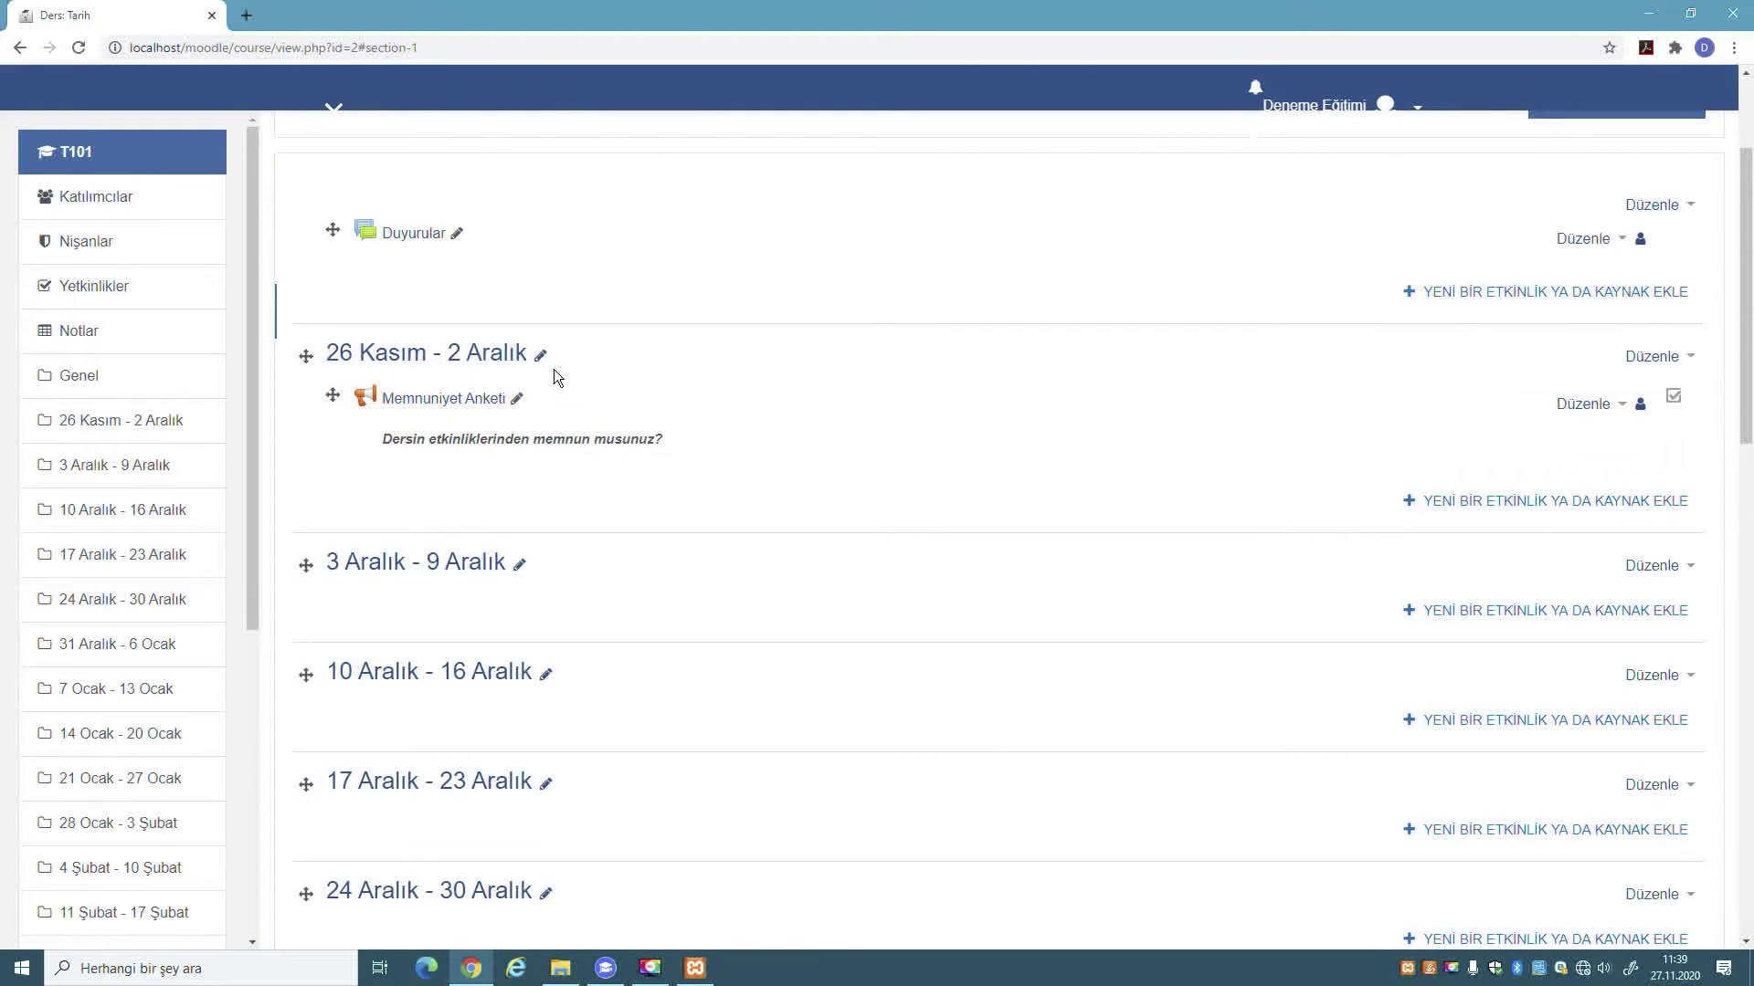
pyautogui.scroll(2, 556, 376)
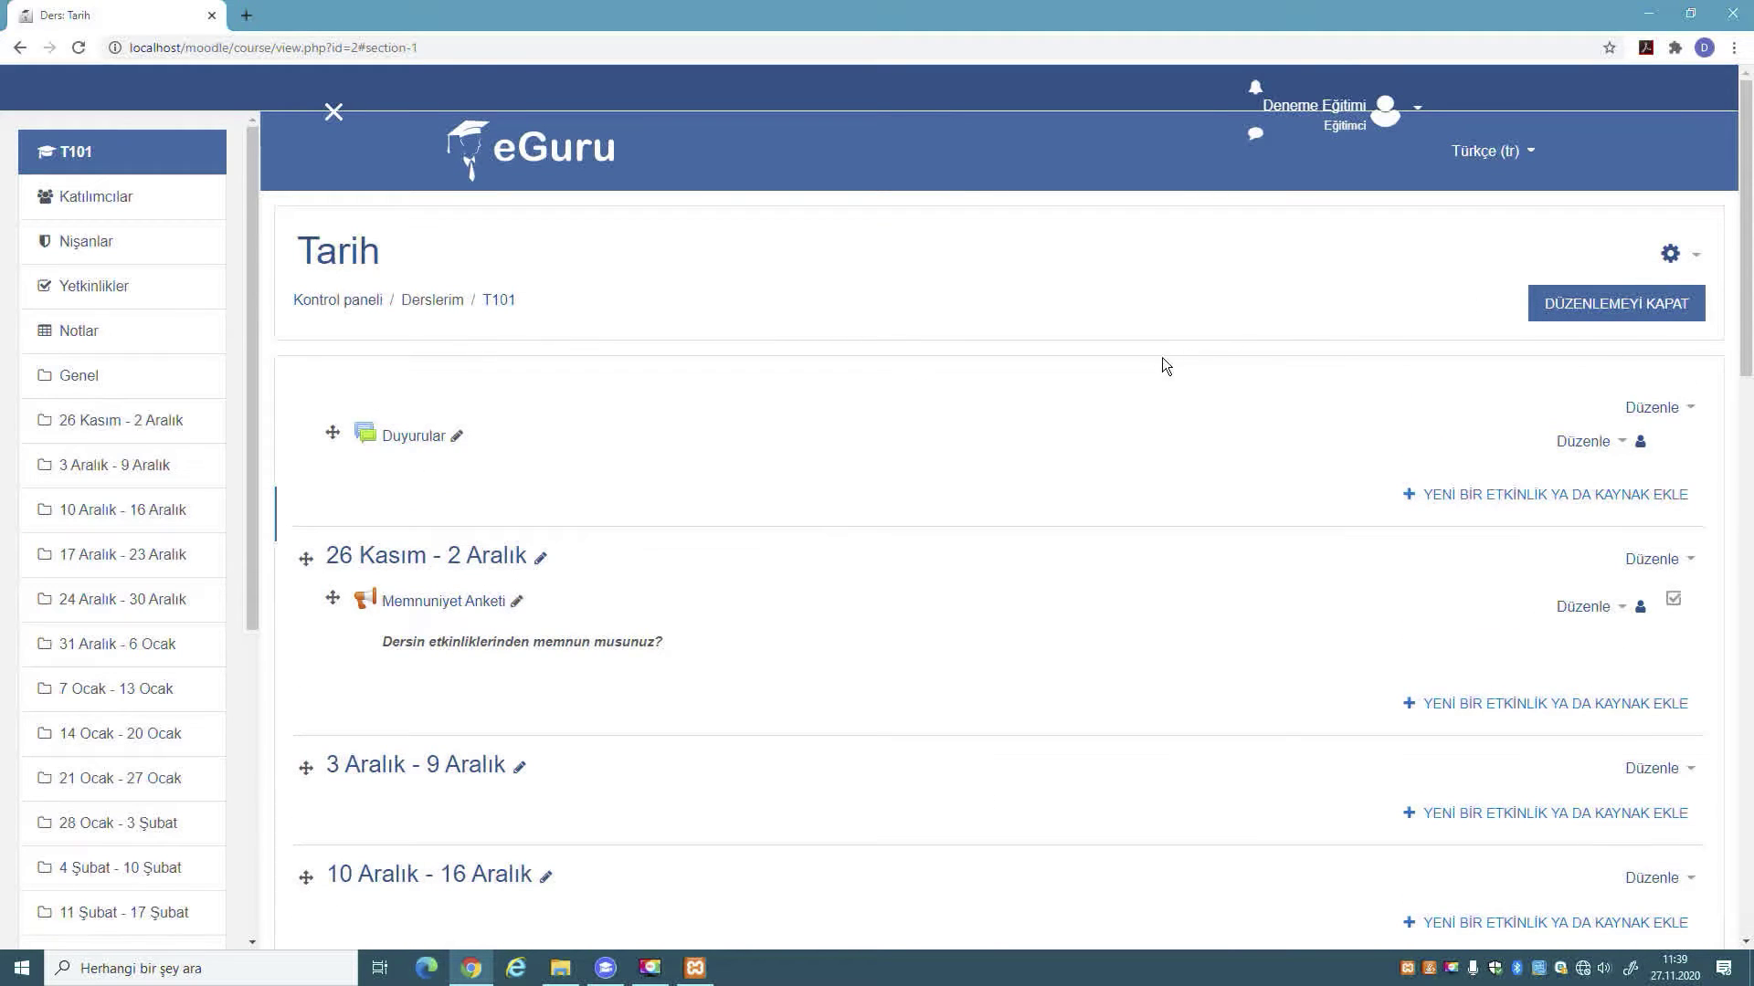
pyautogui.click(1415, 108)
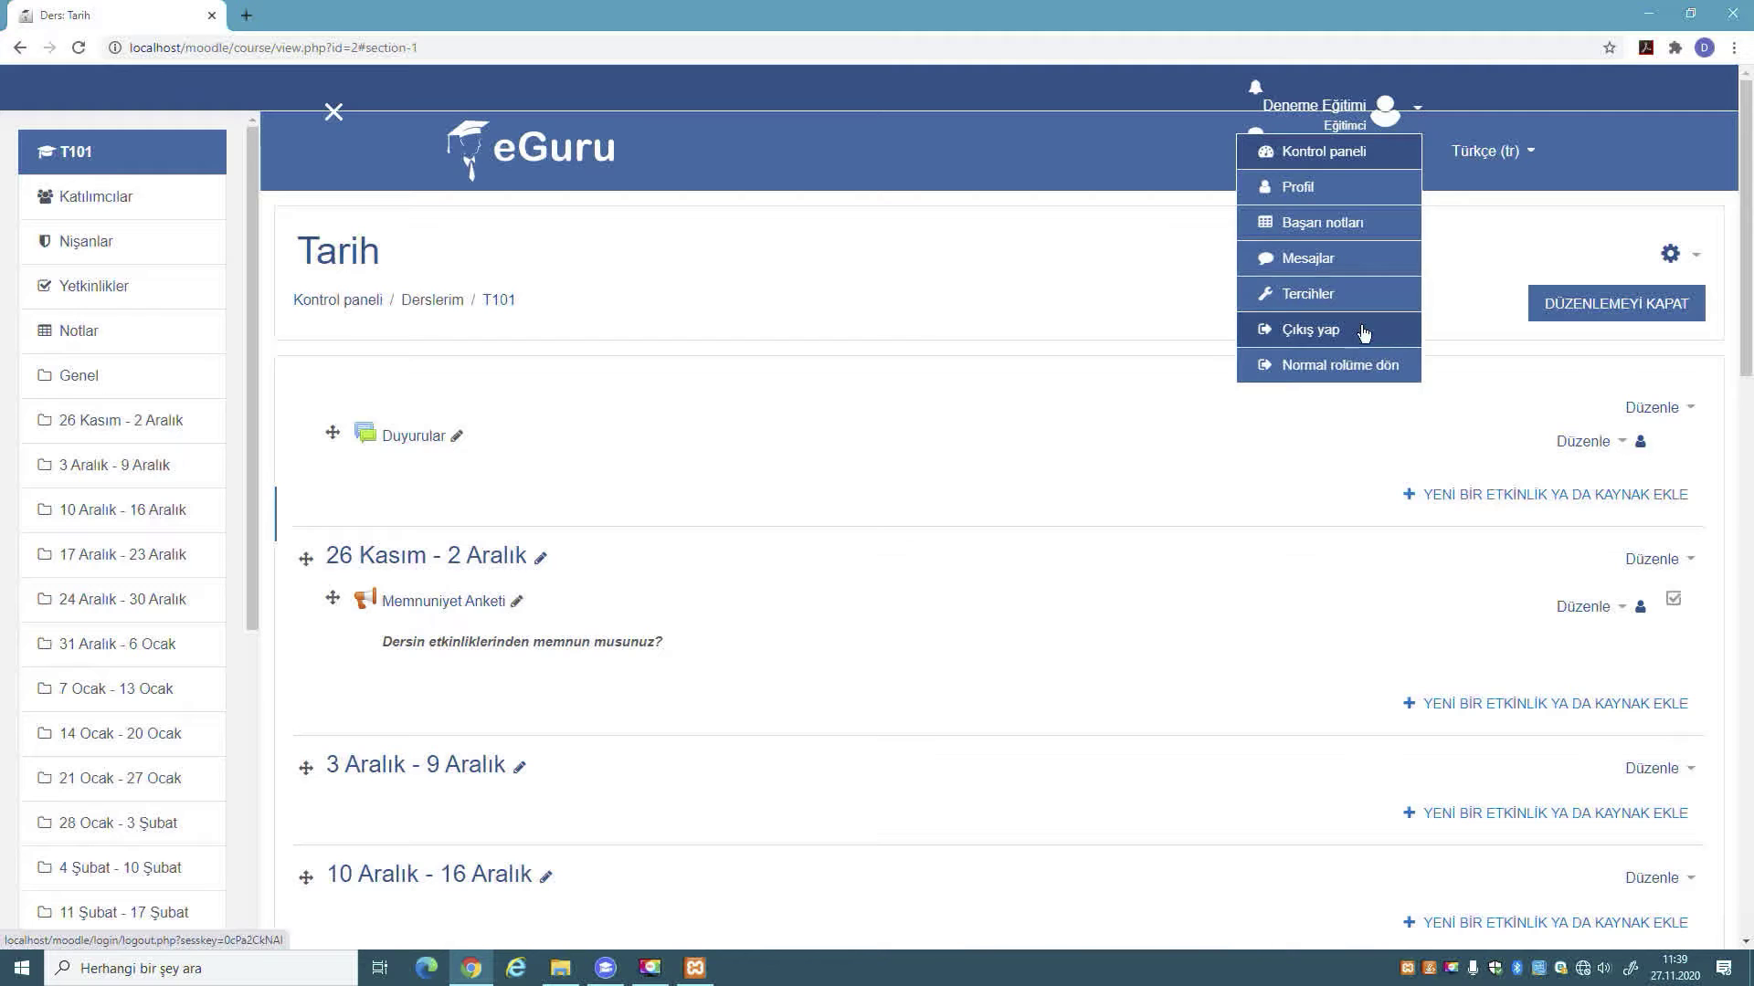
pyautogui.click(1377, 368)
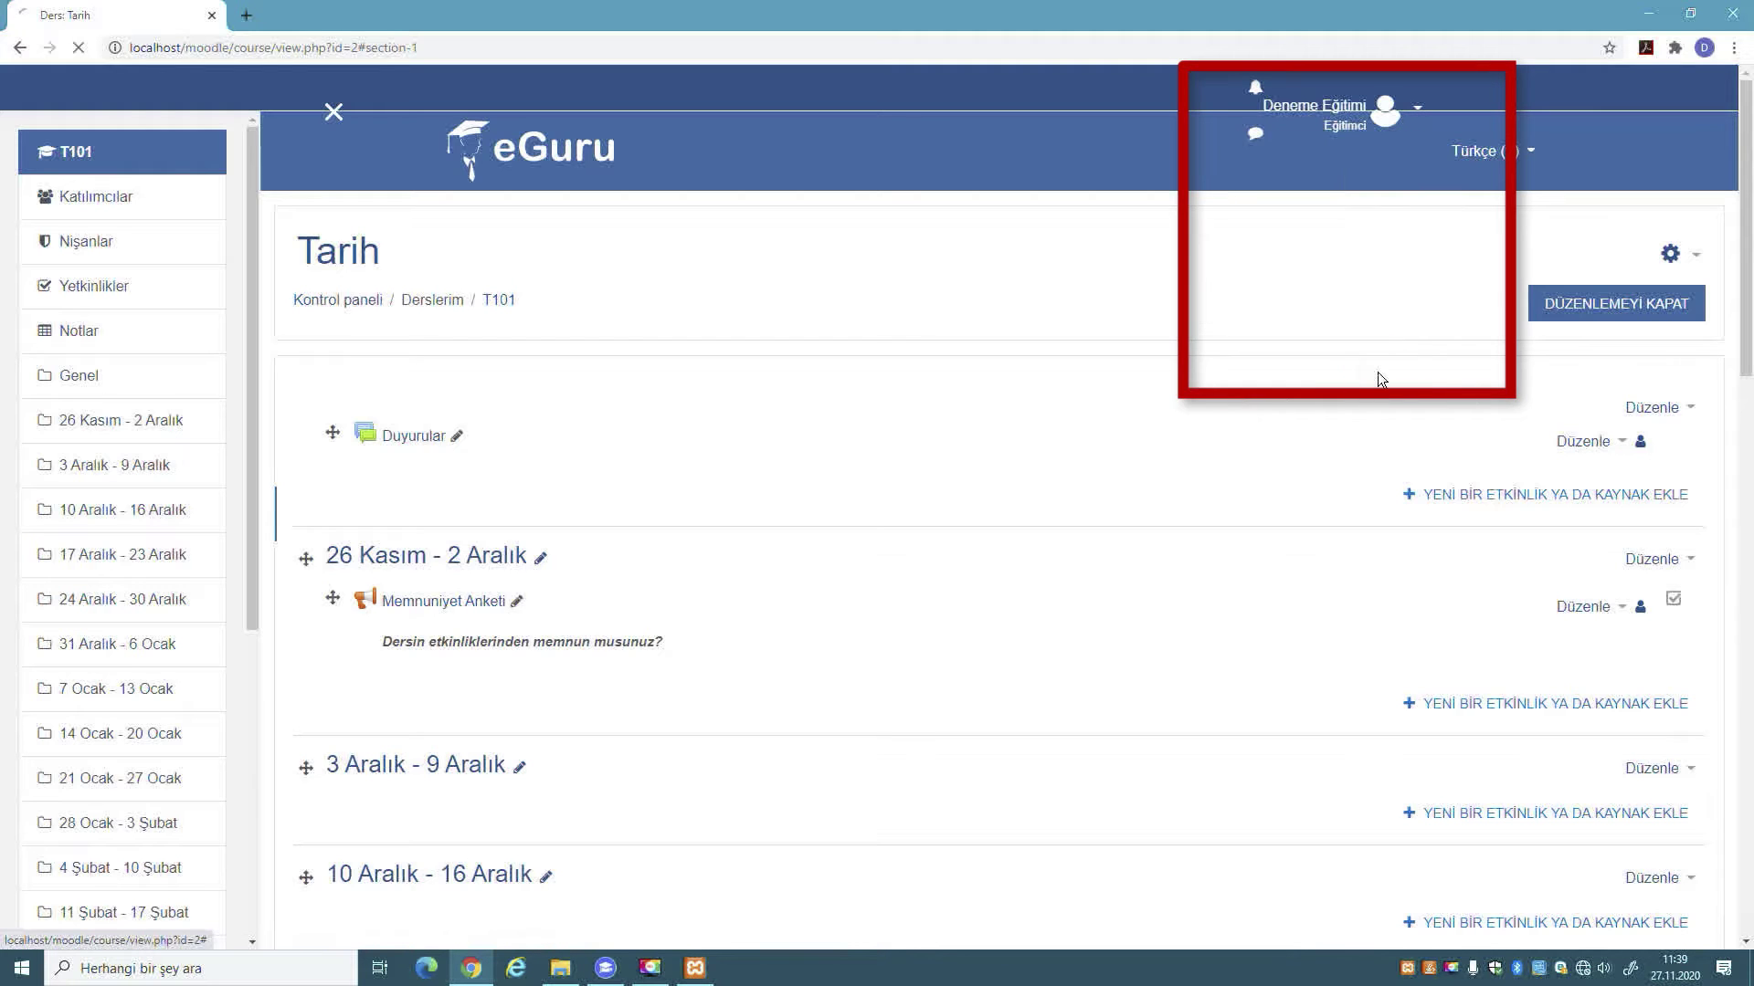
pyautogui.click(1419, 108)
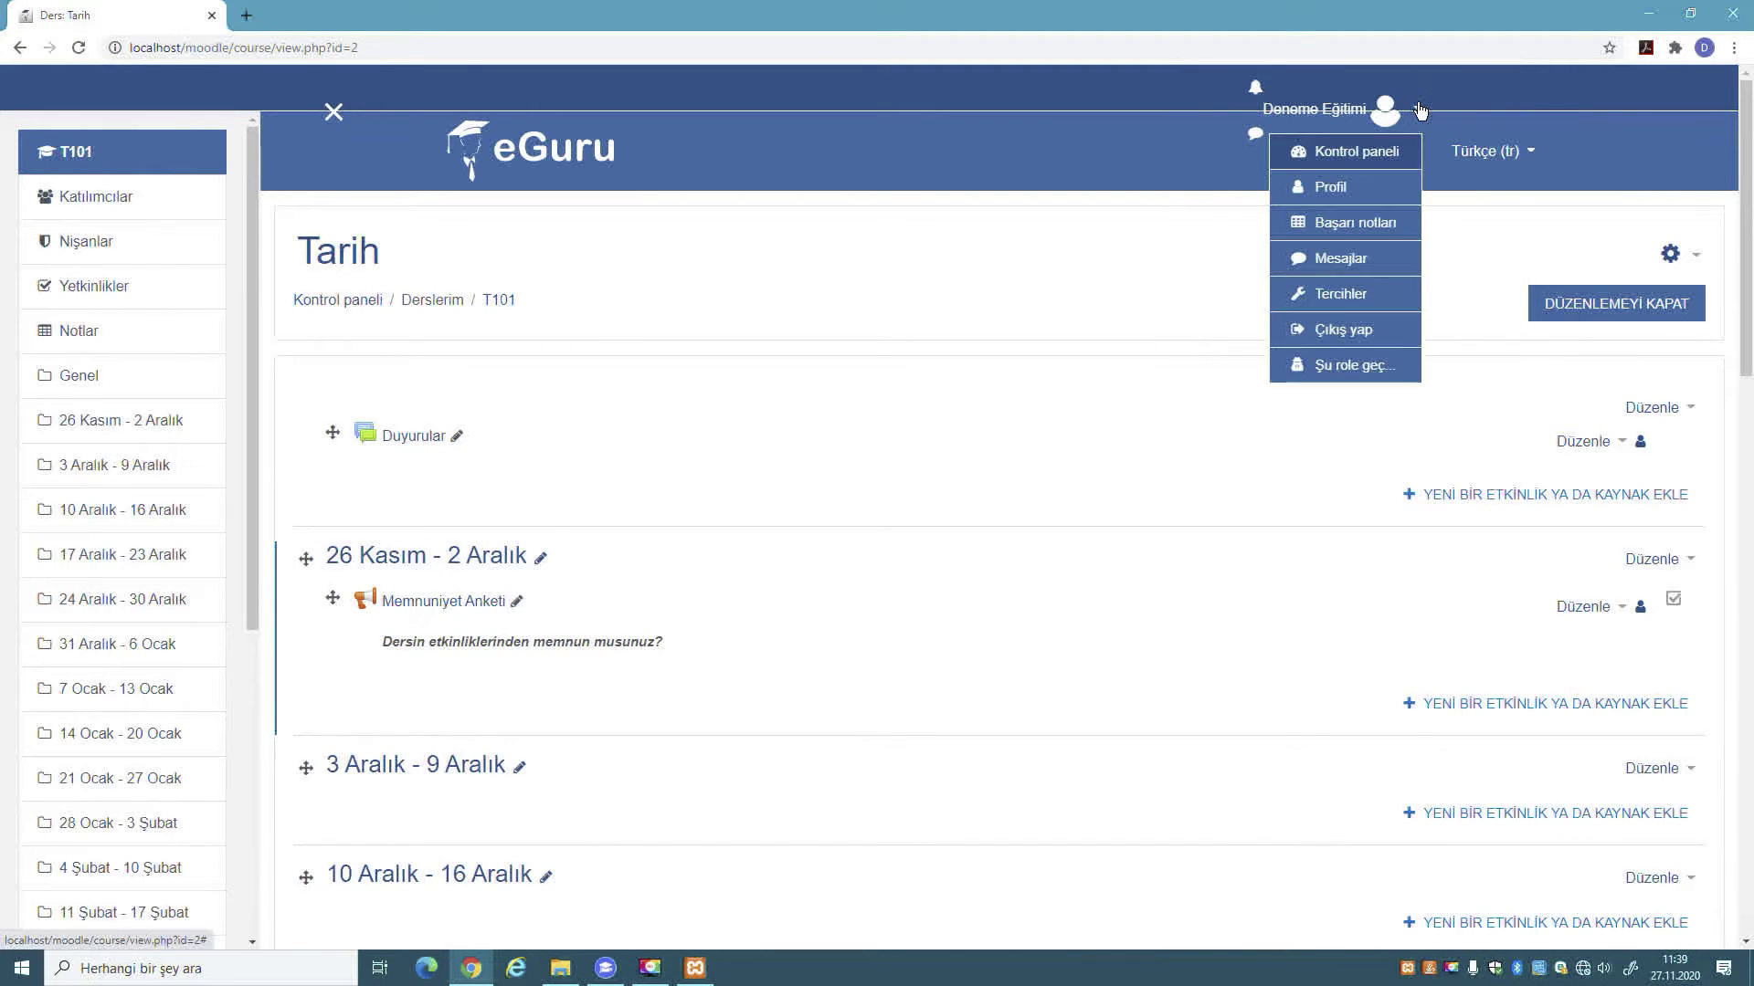
pyautogui.click(1401, 356)
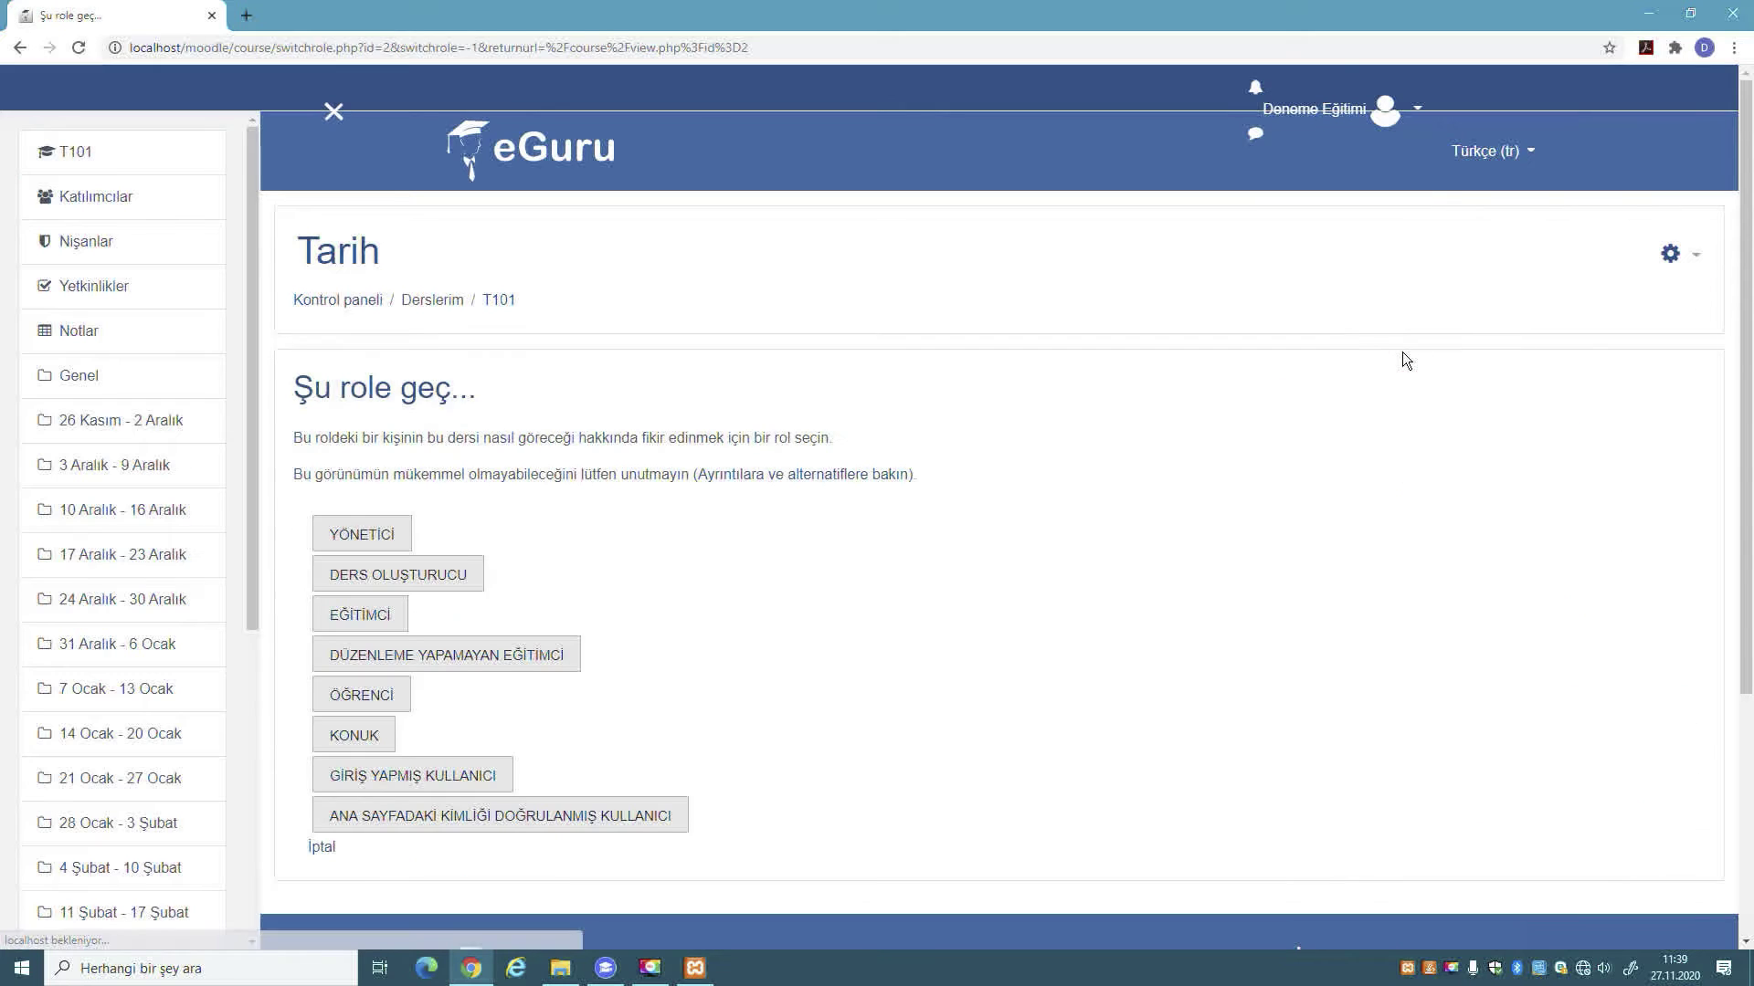
pyautogui.click(393, 694)
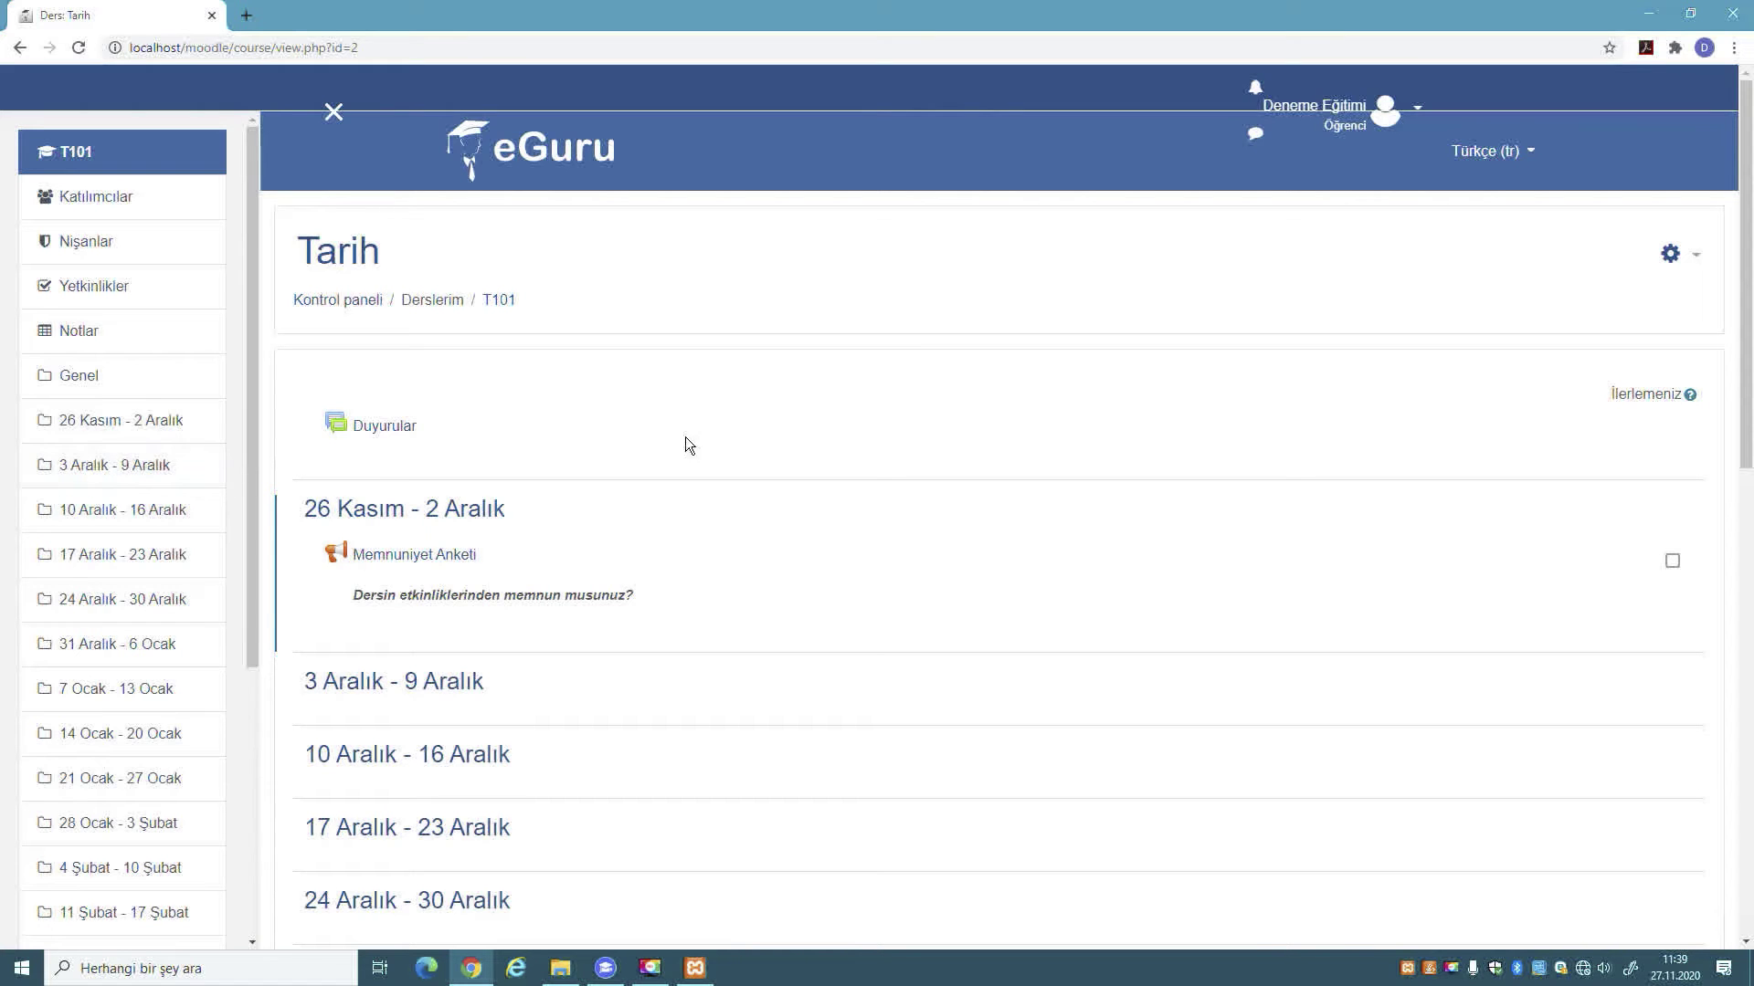
# - Open the Memnuniyet Anketi survey as a student and start answering its questions
pyautogui.scroll(-1, 1062, 374)
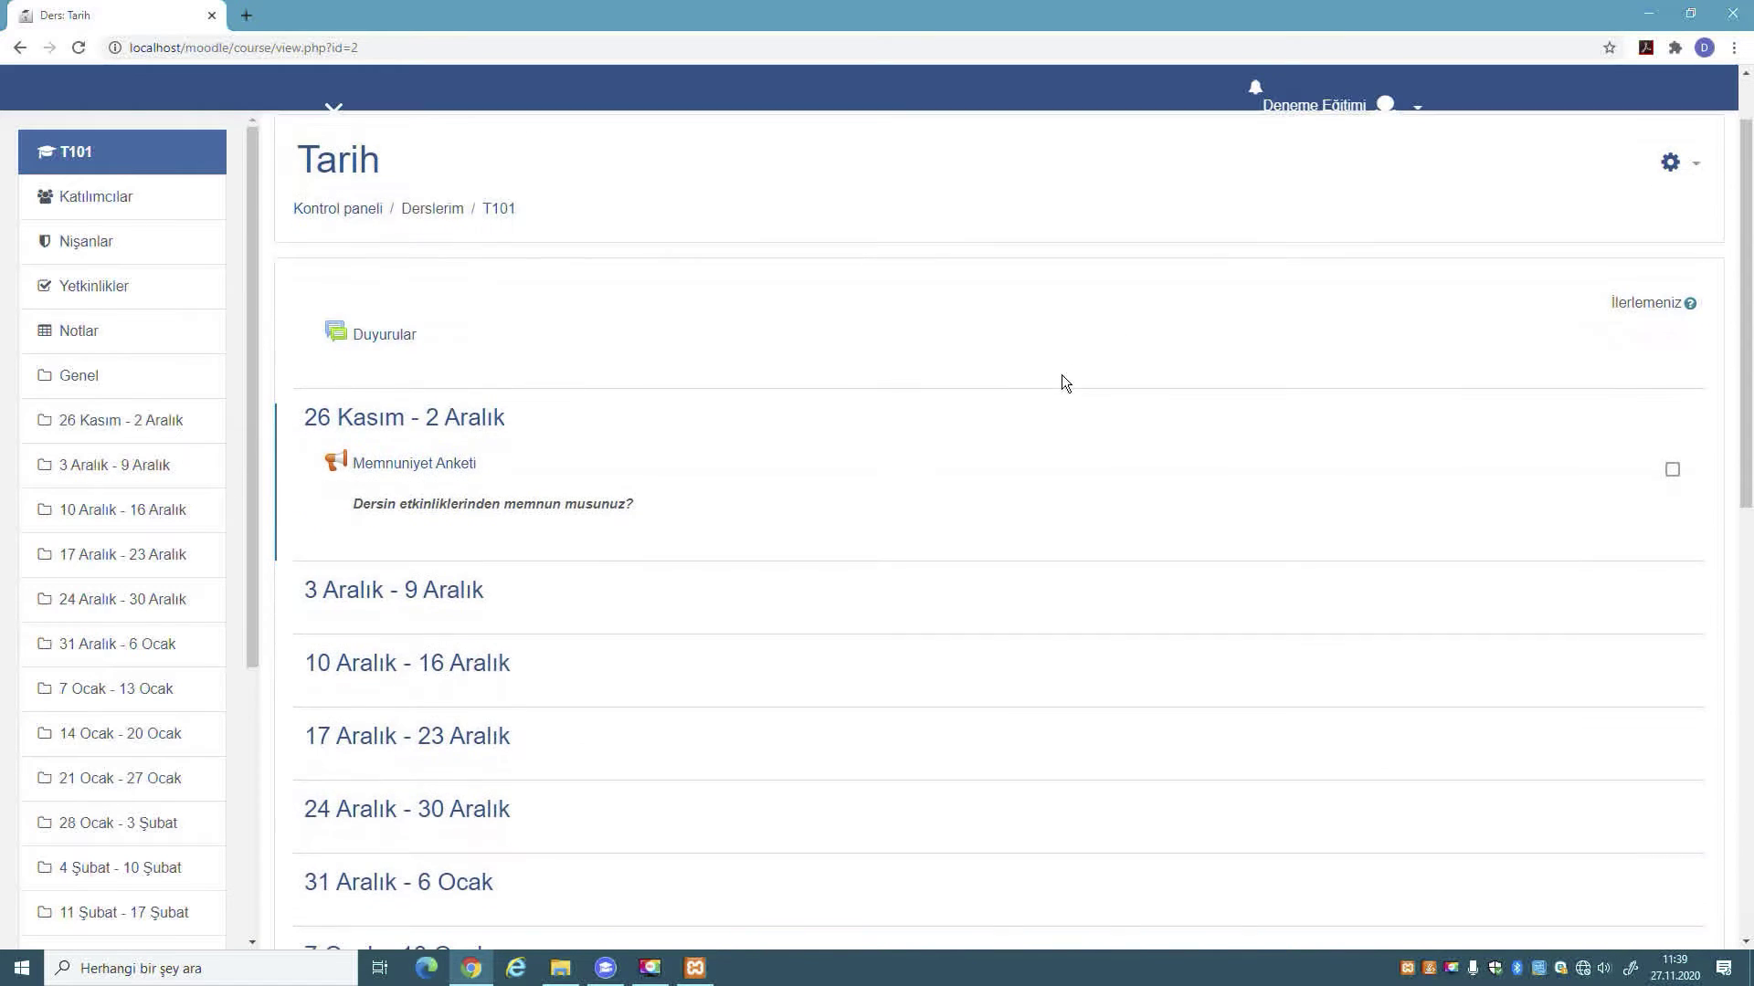
pyautogui.click(446, 466)
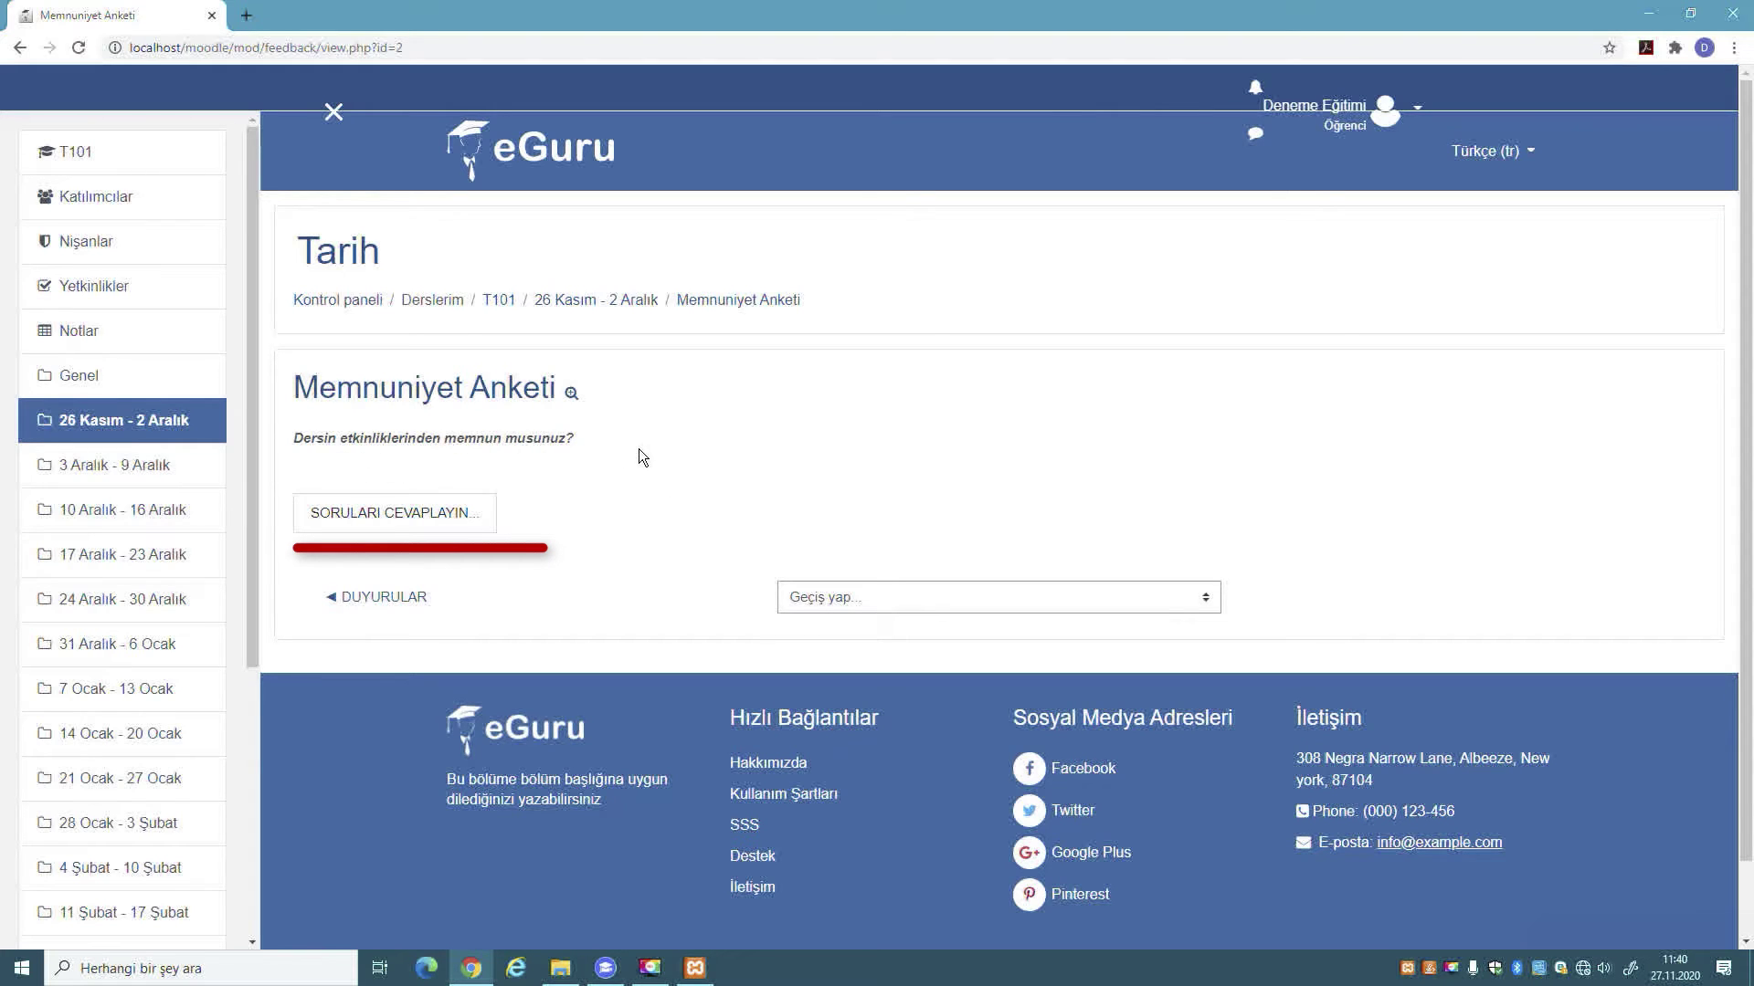
pyautogui.click(405, 520)
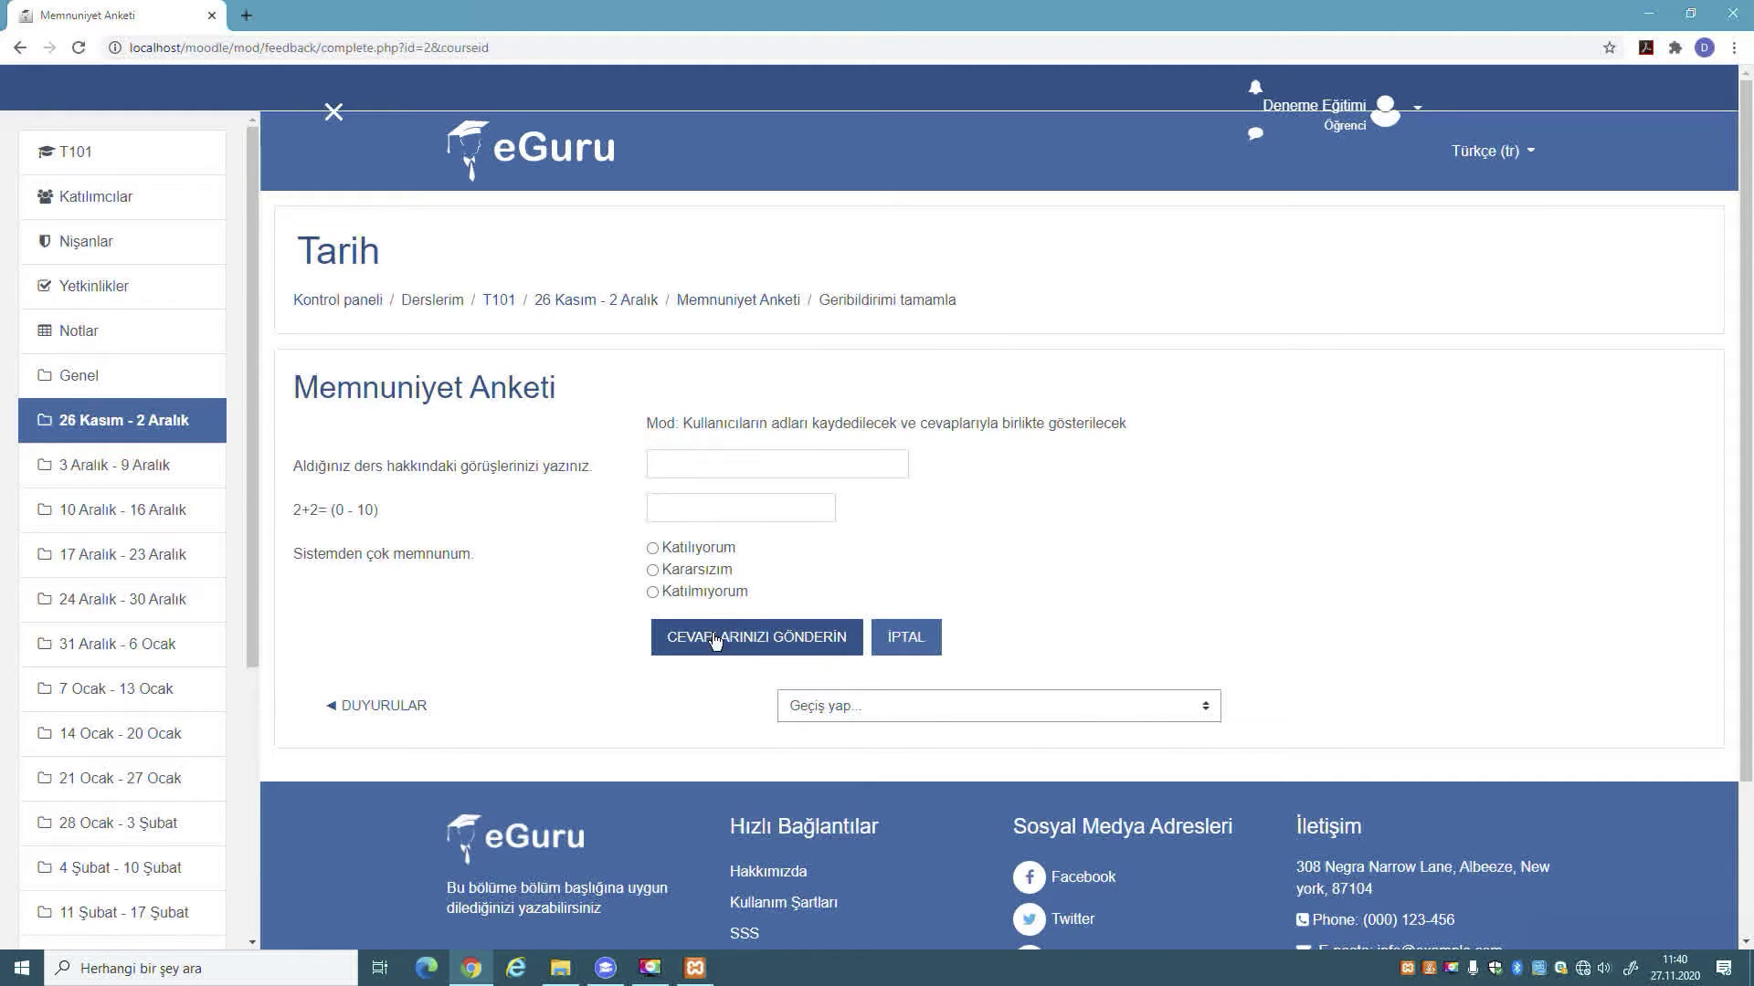
# - Answer the survey with "ddfhoweı wedfhıpwe" for the course opinion, 4 for 2+2=, and Kararsızım for system satisfaction
pyautogui.click(721, 469)
pyautogui.write('ddfhowei wedfhıpwe')
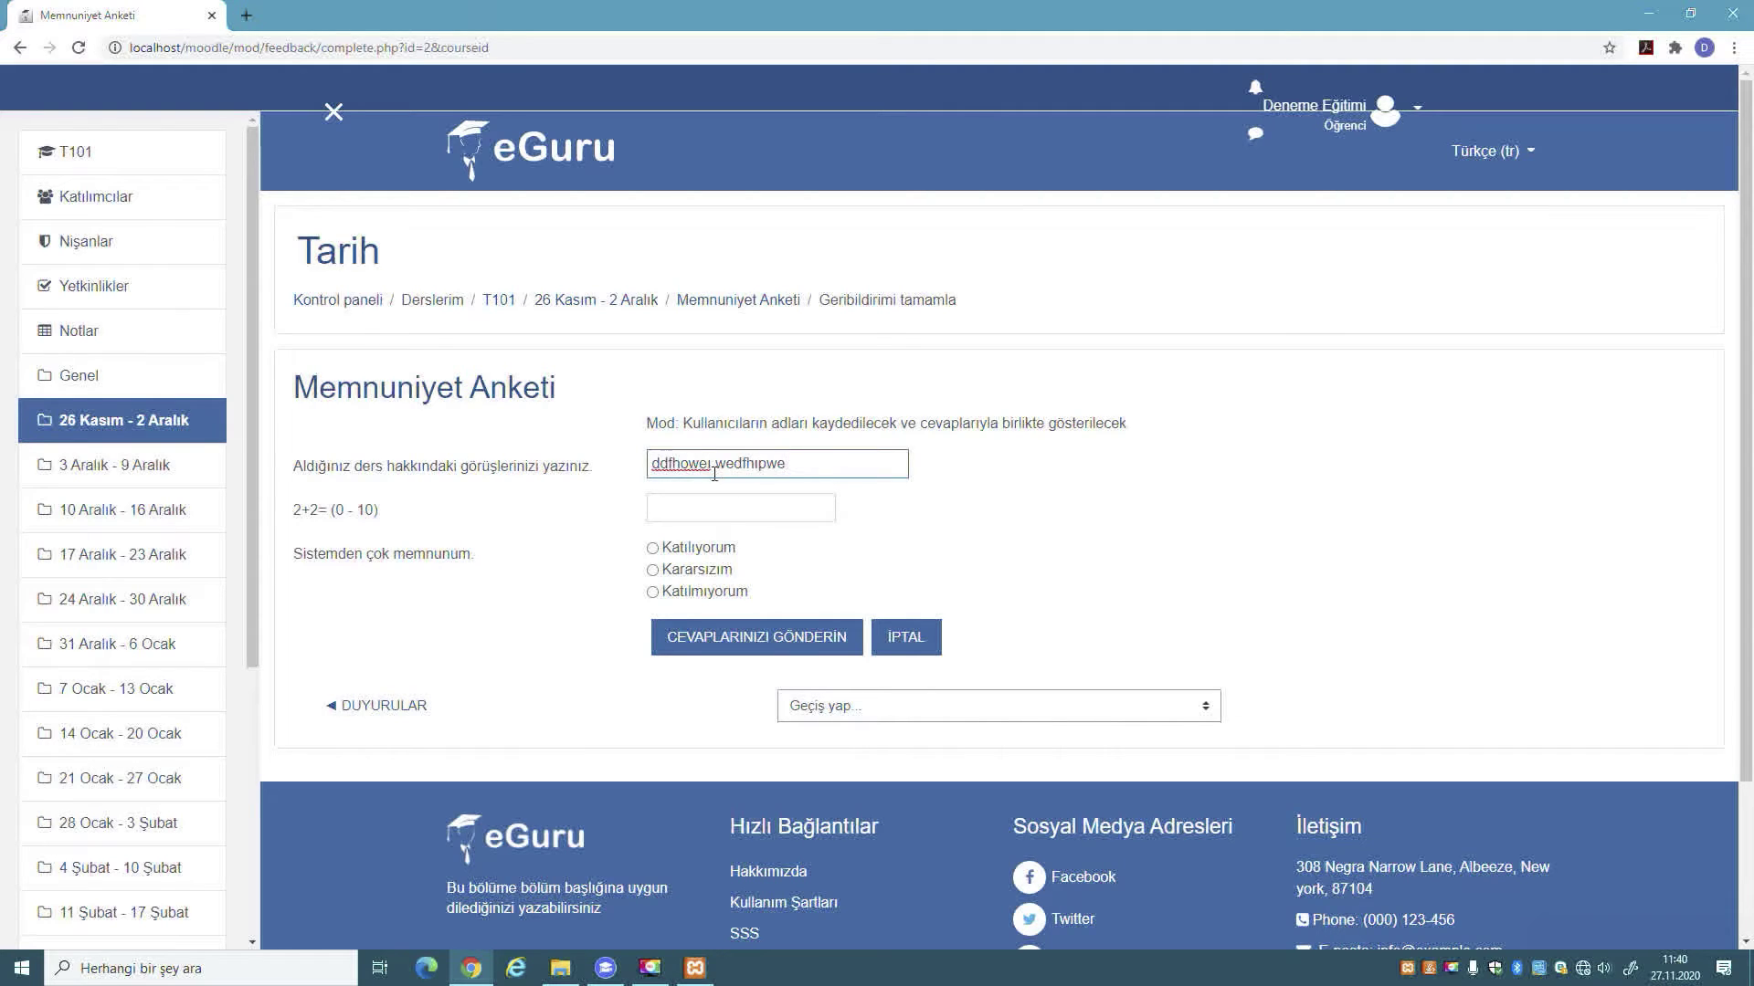
pyautogui.click(721, 505)
pyautogui.write('4')
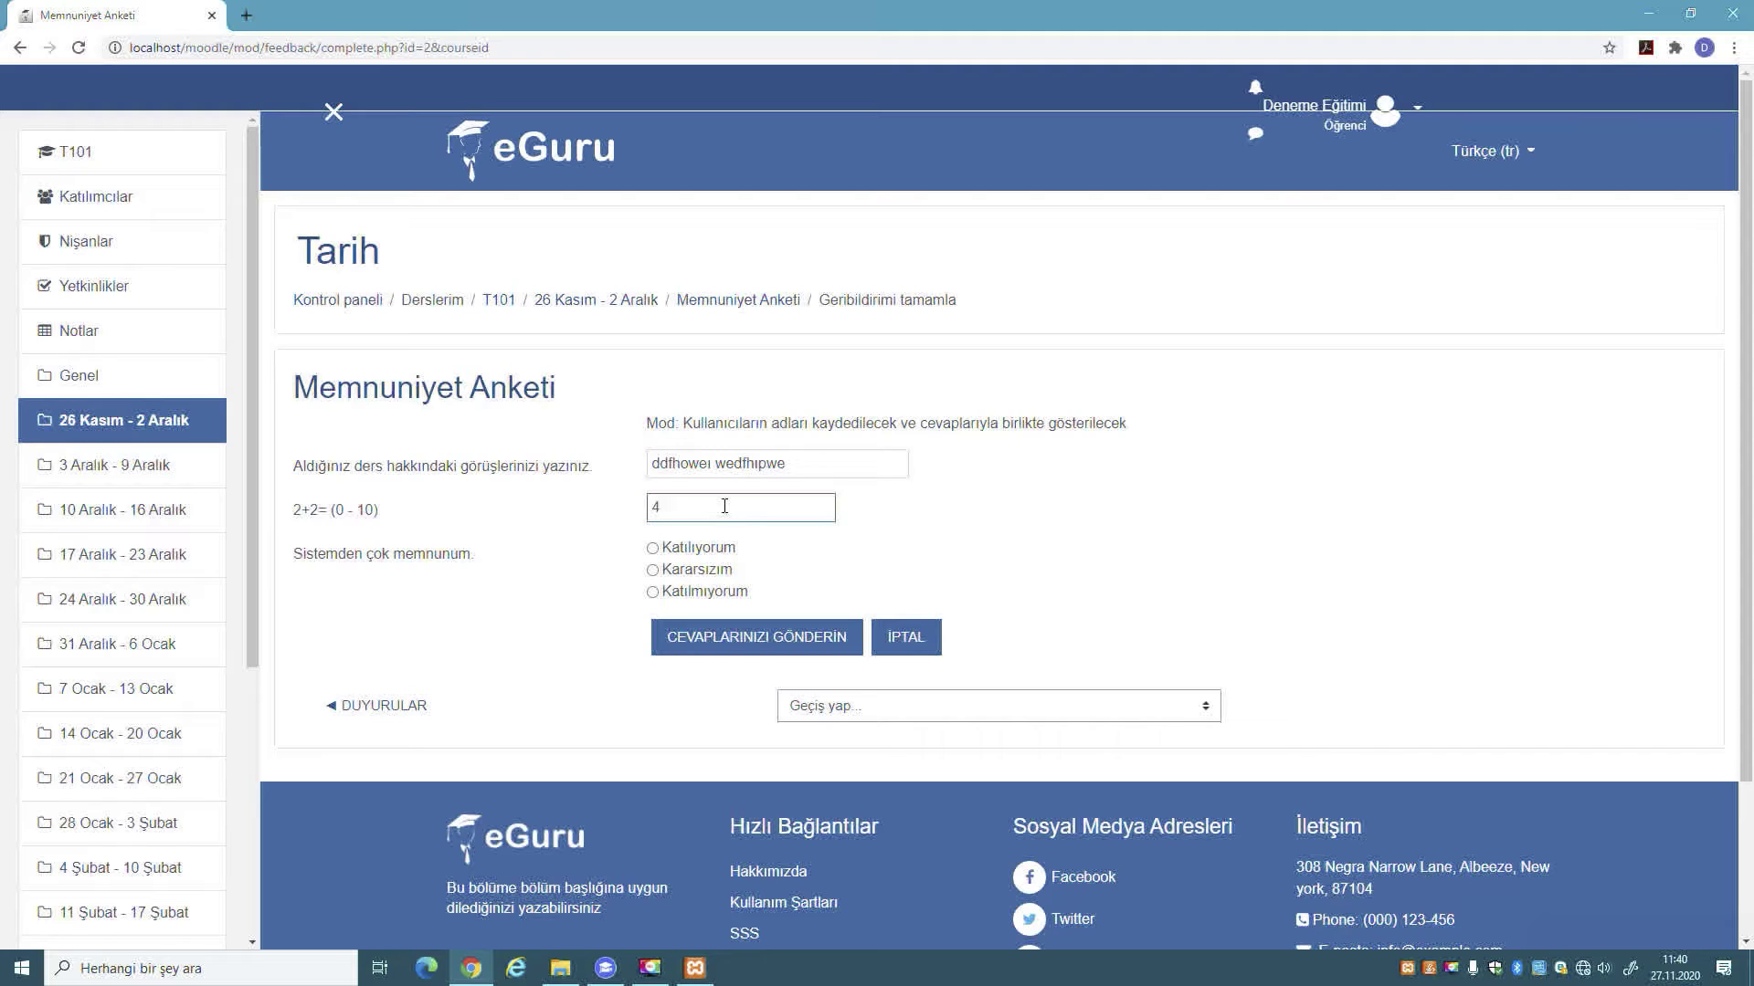
pyautogui.click(652, 570)
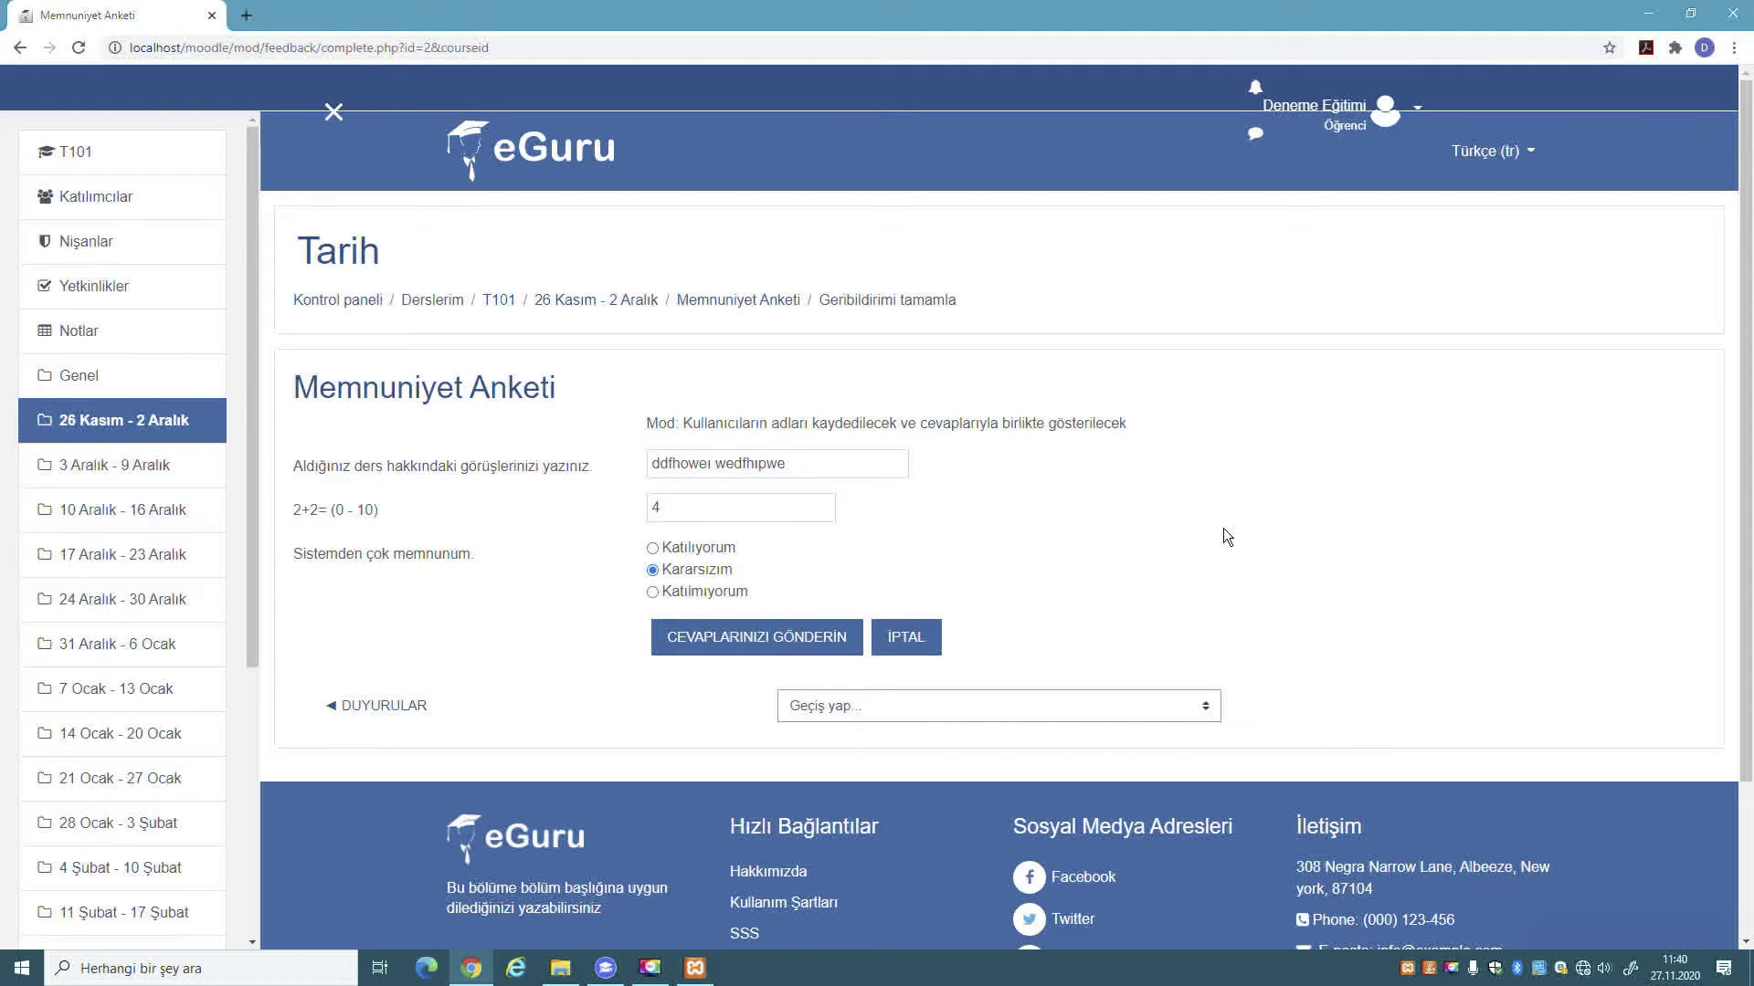
# - Submit the survey answers and continue back to the course page
pyautogui.click(793, 639)
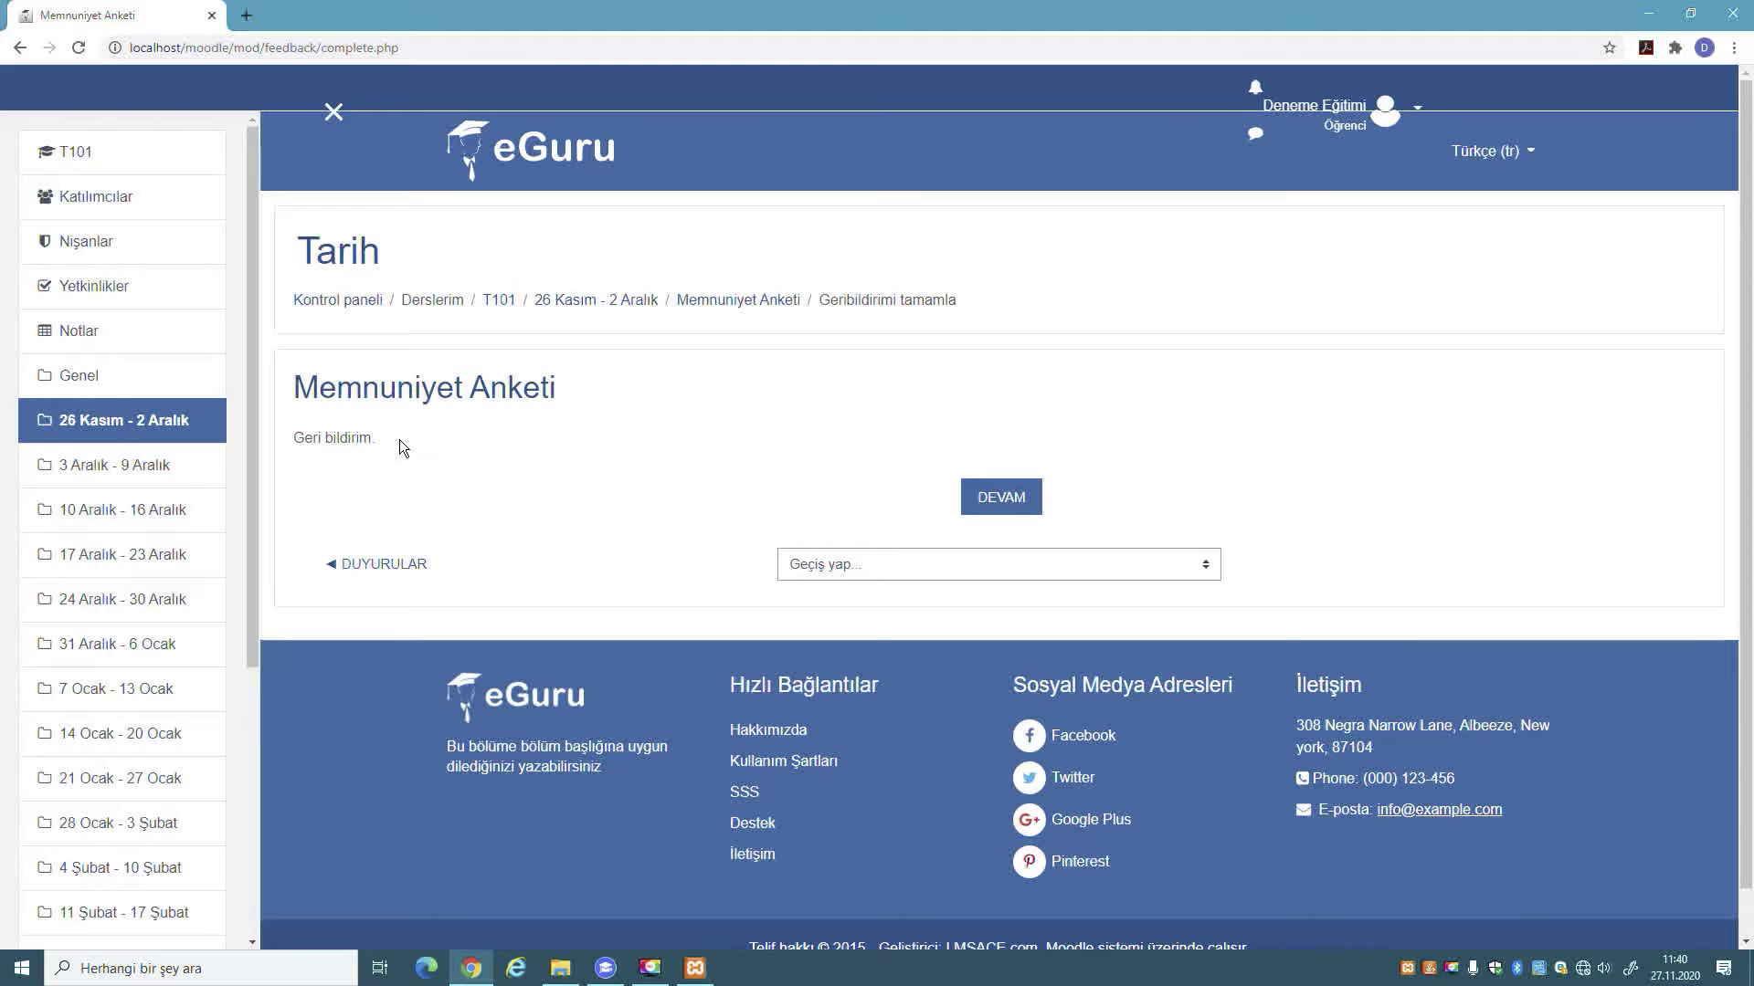
pyautogui.moveTo(398, 440); pyautogui.dragTo(297, 439)
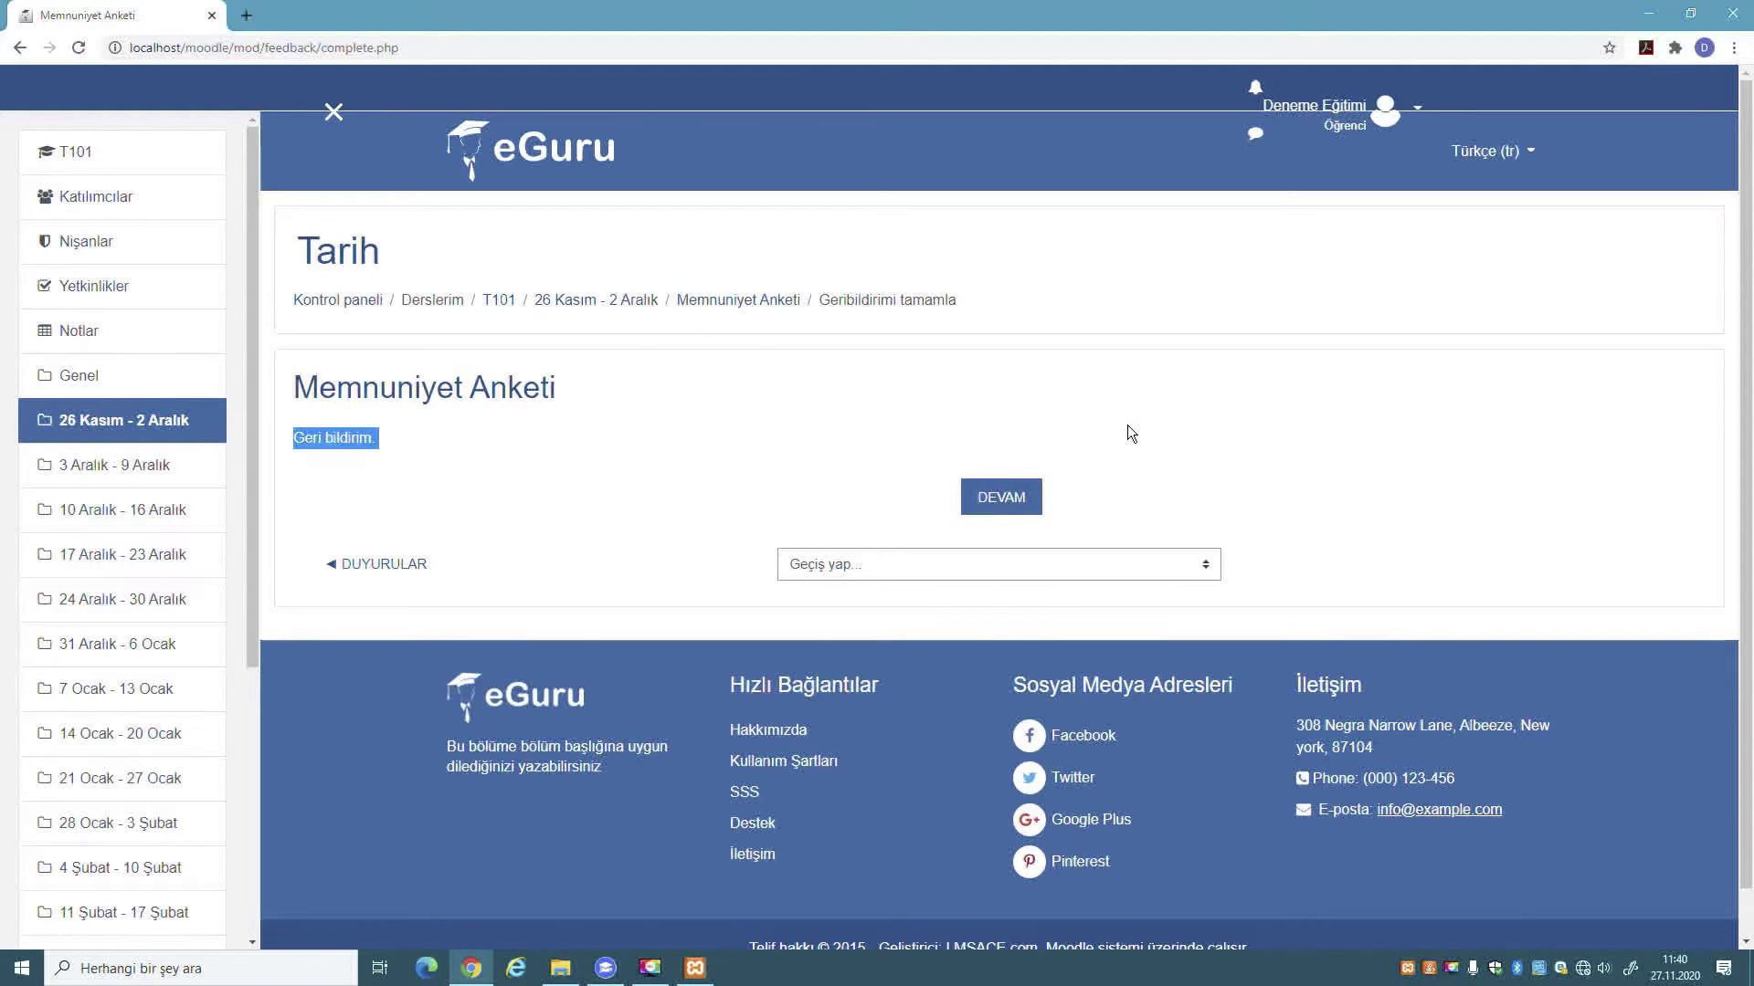
pyautogui.click(1011, 500)
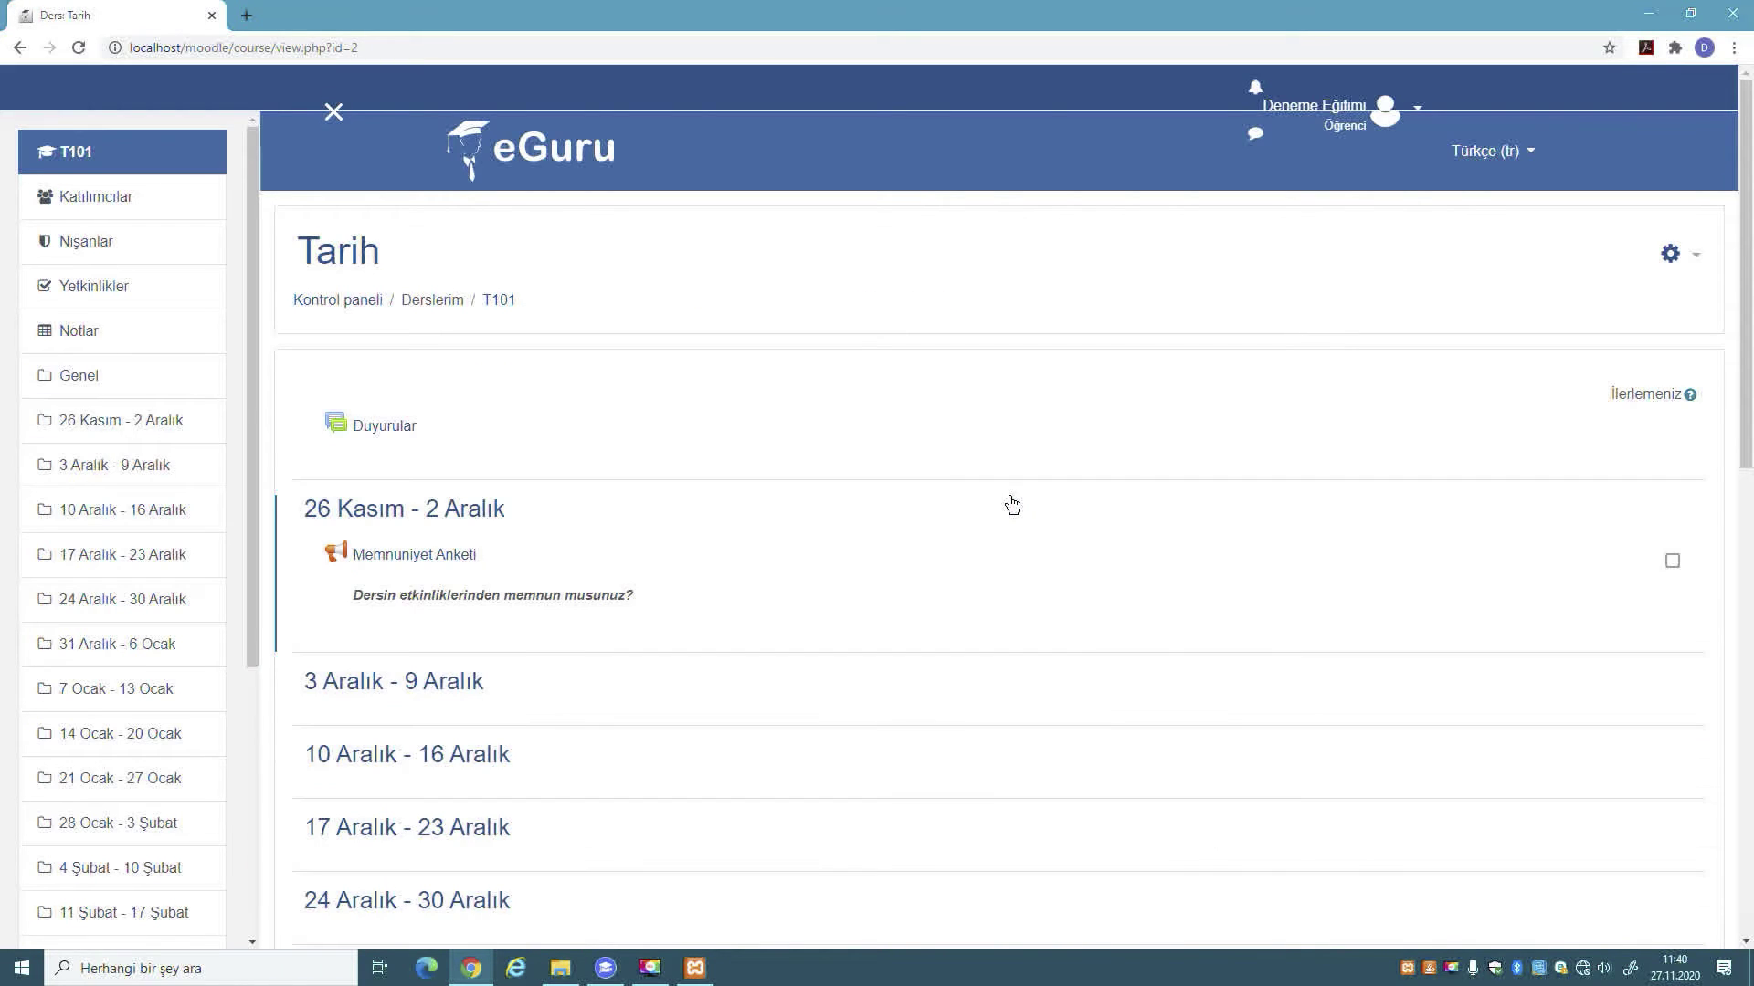
# - Return to the normal role and switch to the Eğitimci role in the Tarih course
pyautogui.click(1423, 107)
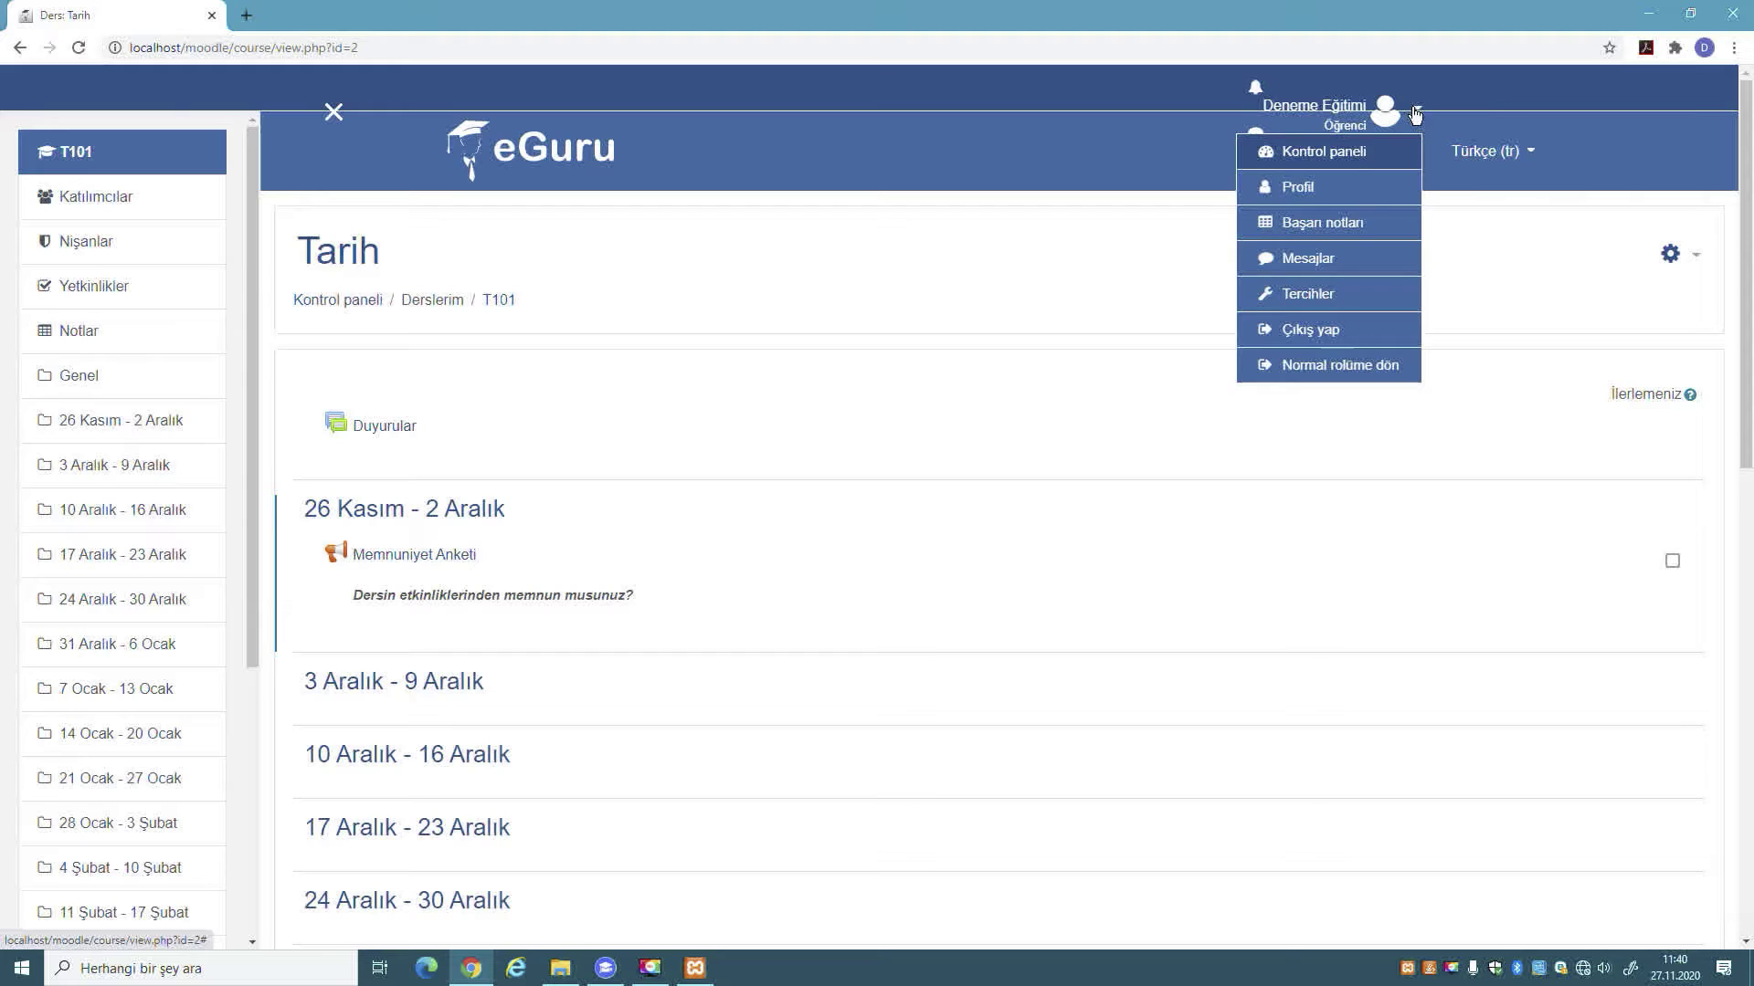
pyautogui.click(1323, 365)
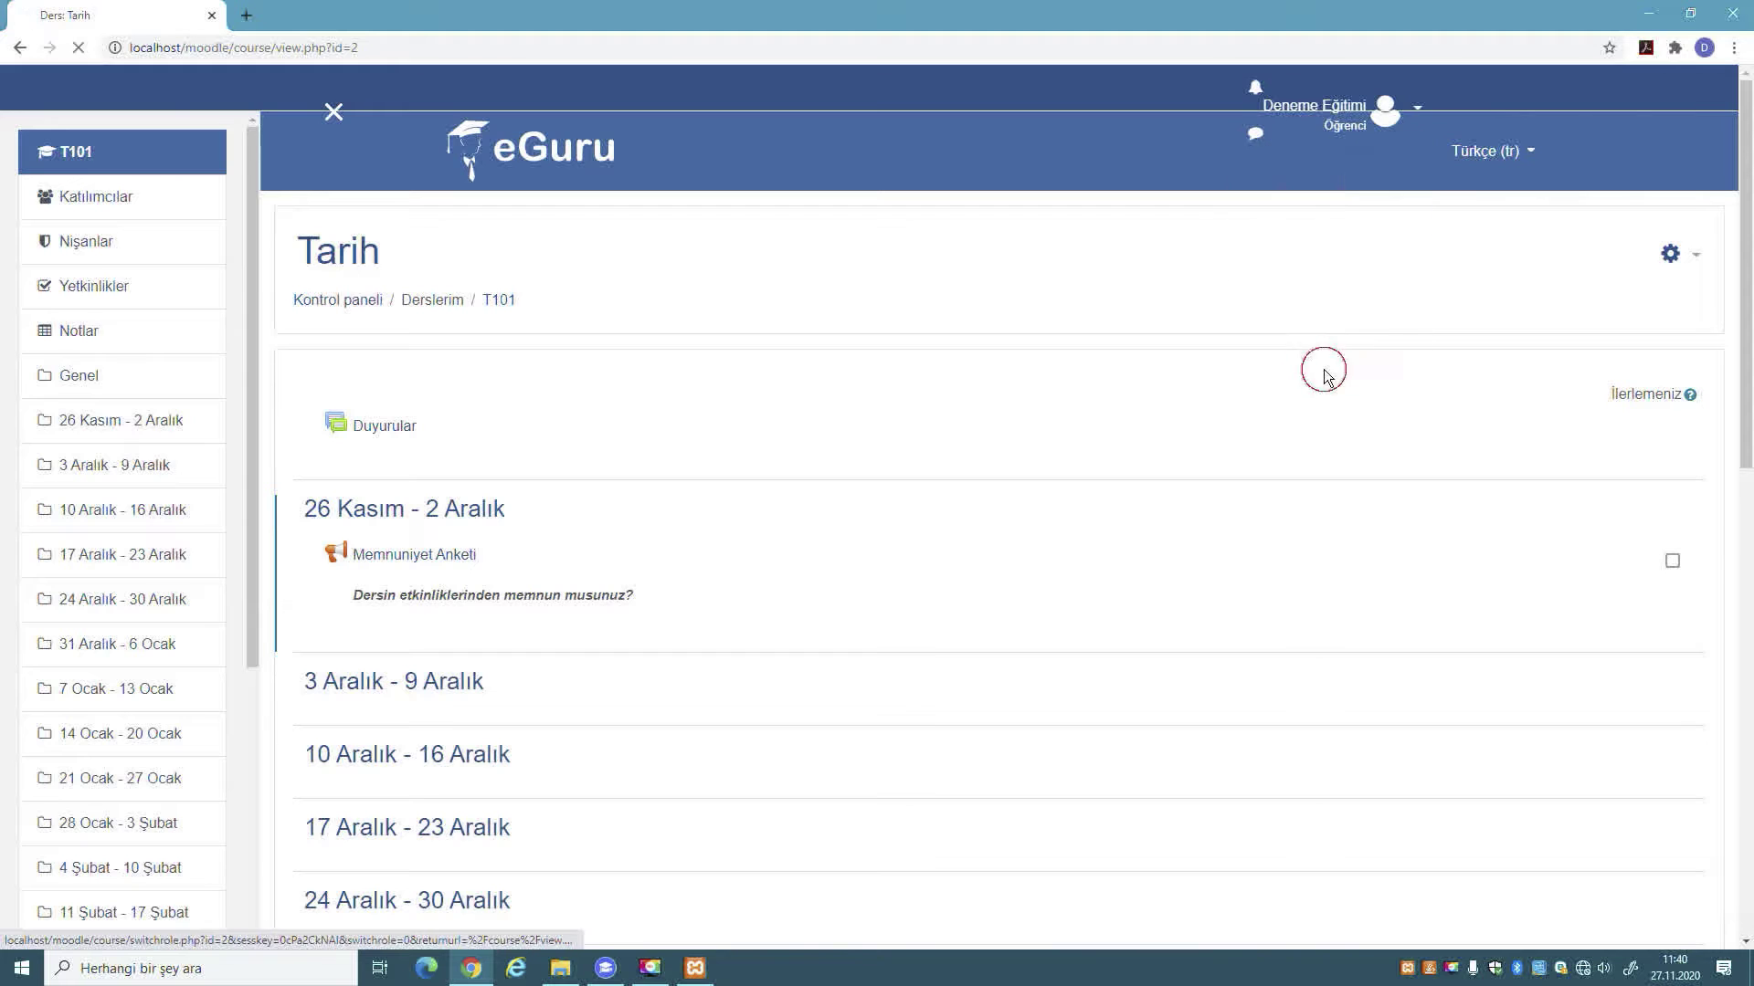
pyautogui.click(1418, 107)
pyautogui.click(1376, 362)
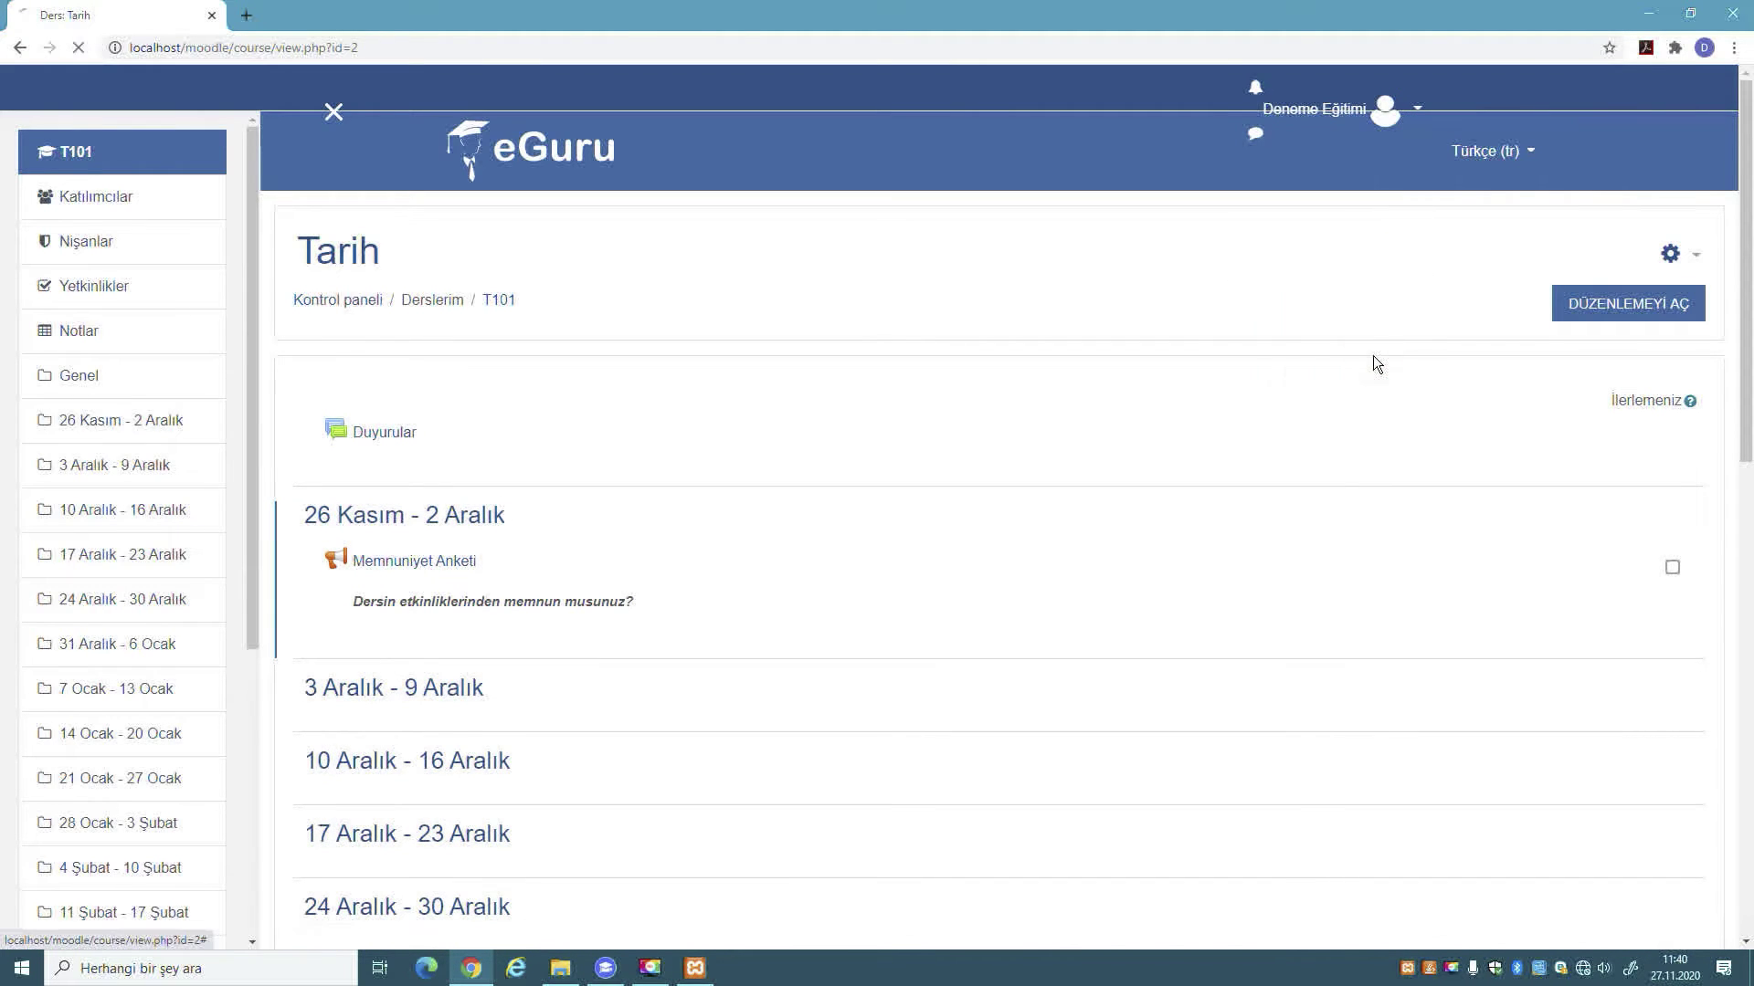
pyautogui.click(385, 613)
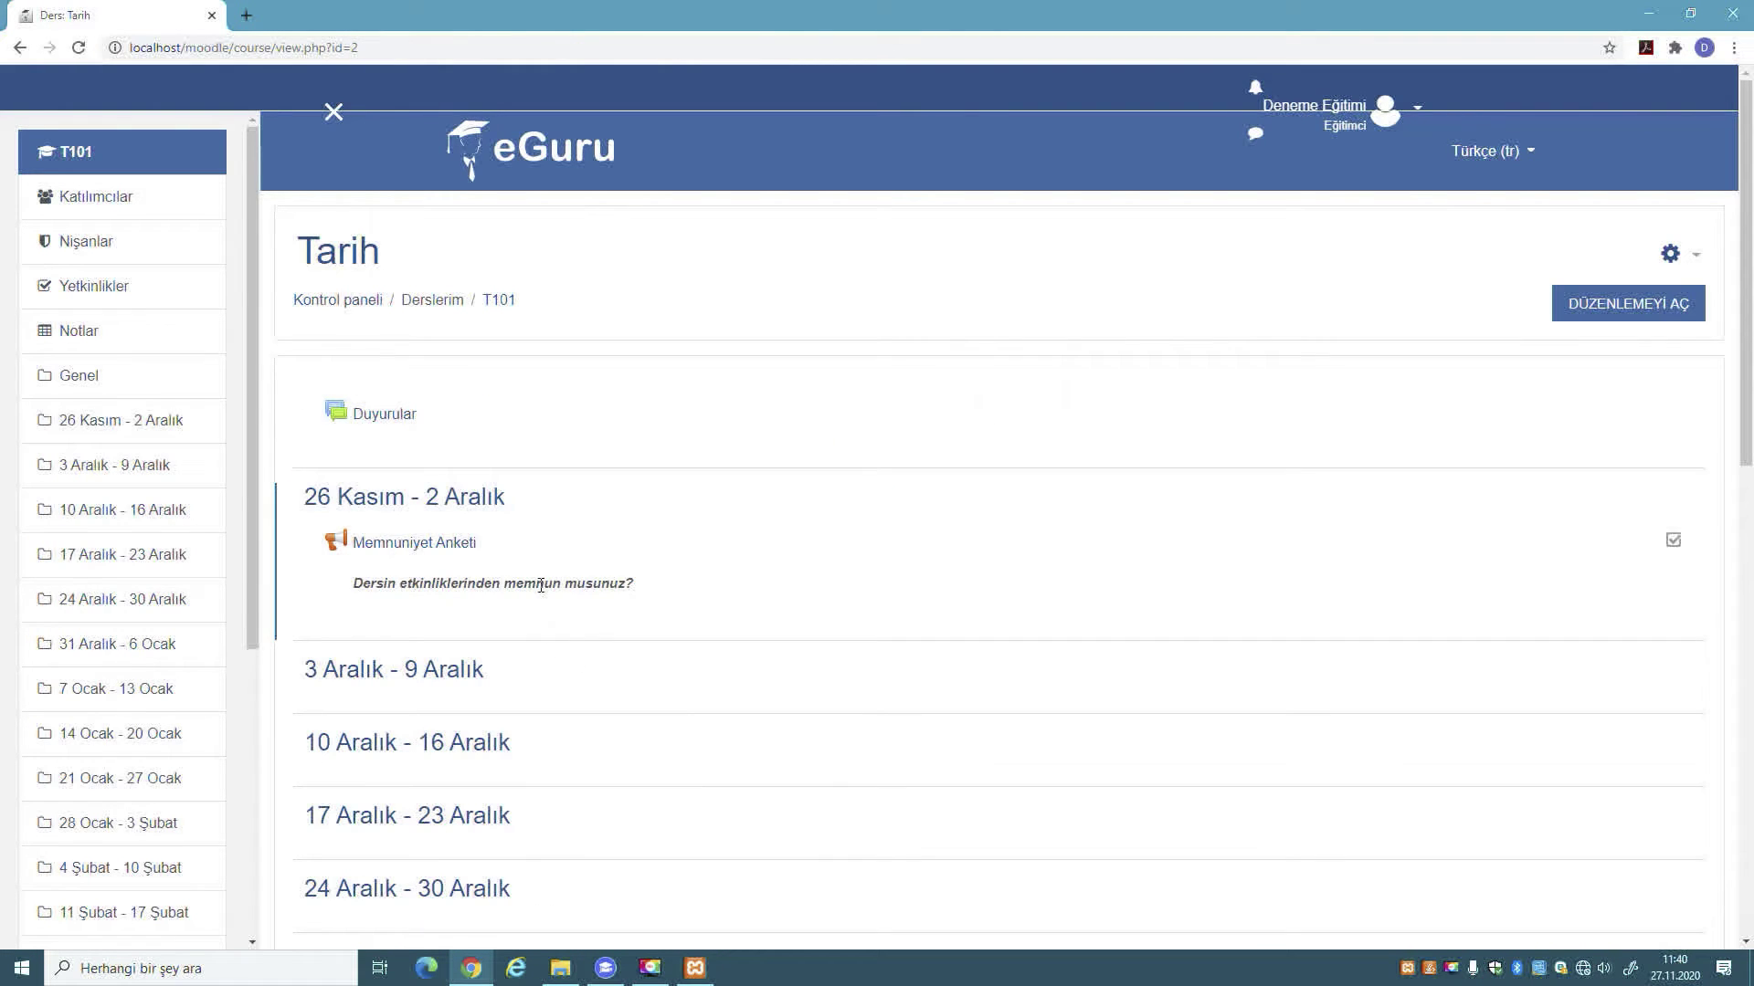
# - Open Memnuniyet Anketi as the teacher and examine its submitted-answer summary and the per-question results in Analiz
pyautogui.click(452, 544)
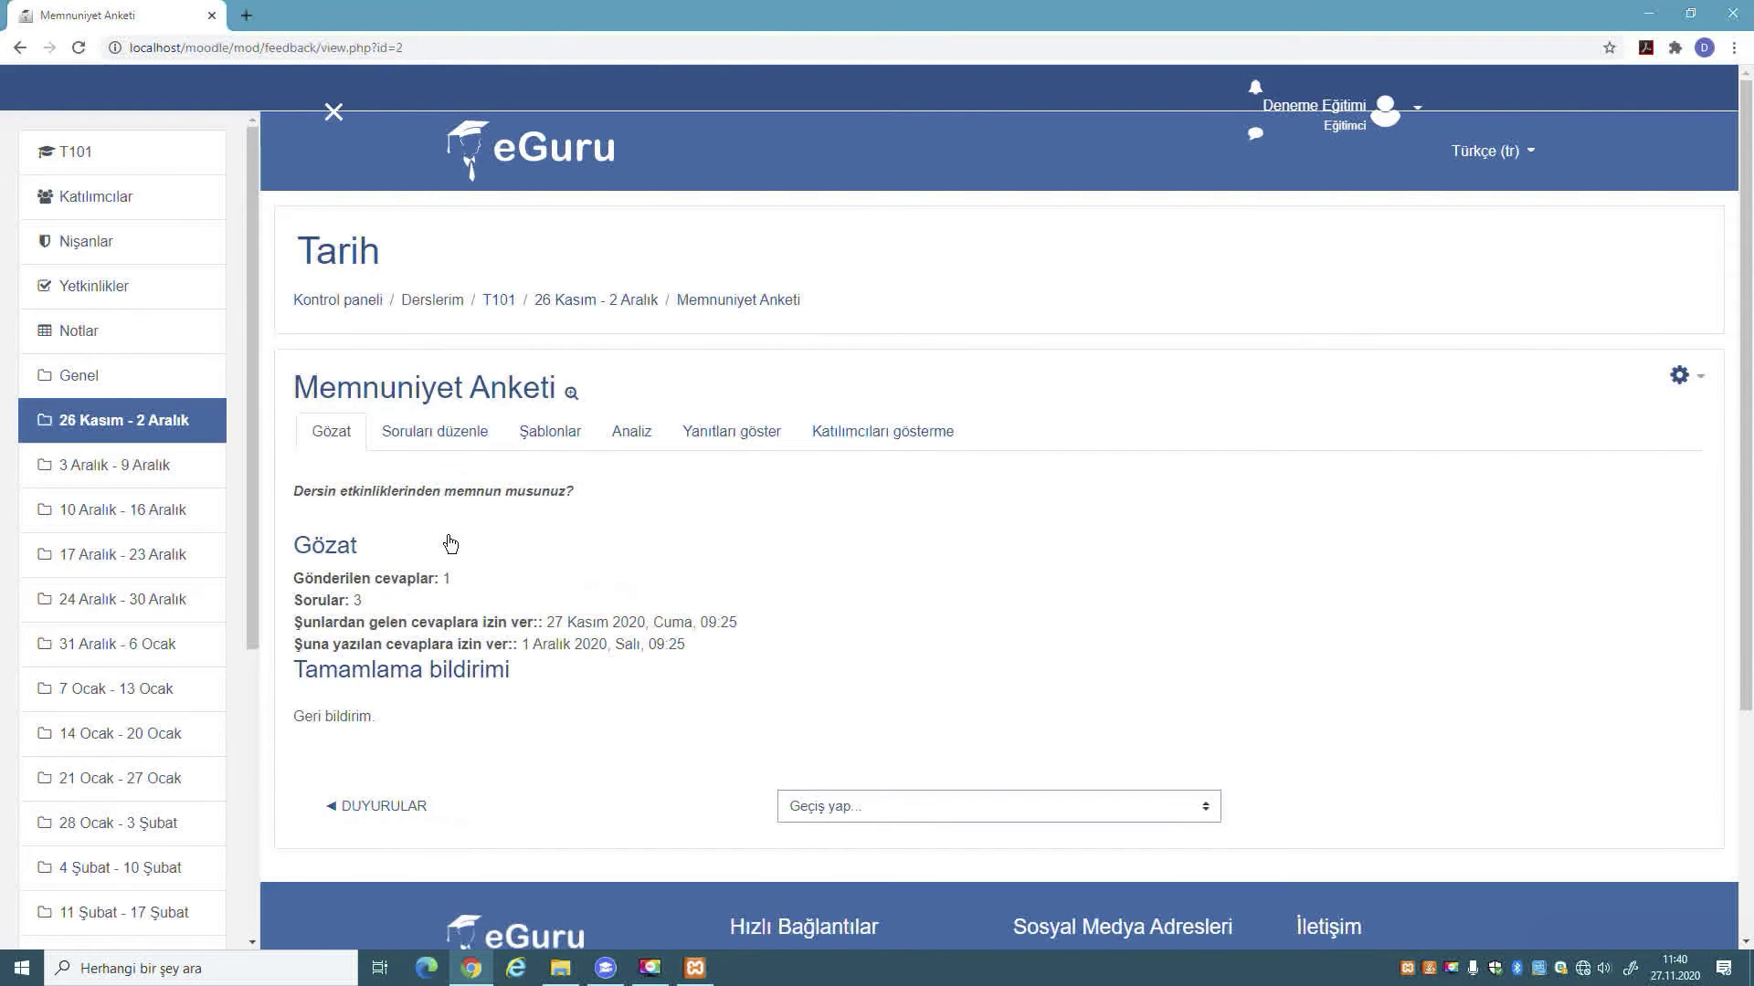
pyautogui.moveTo(292, 576); pyautogui.dragTo(464, 568)
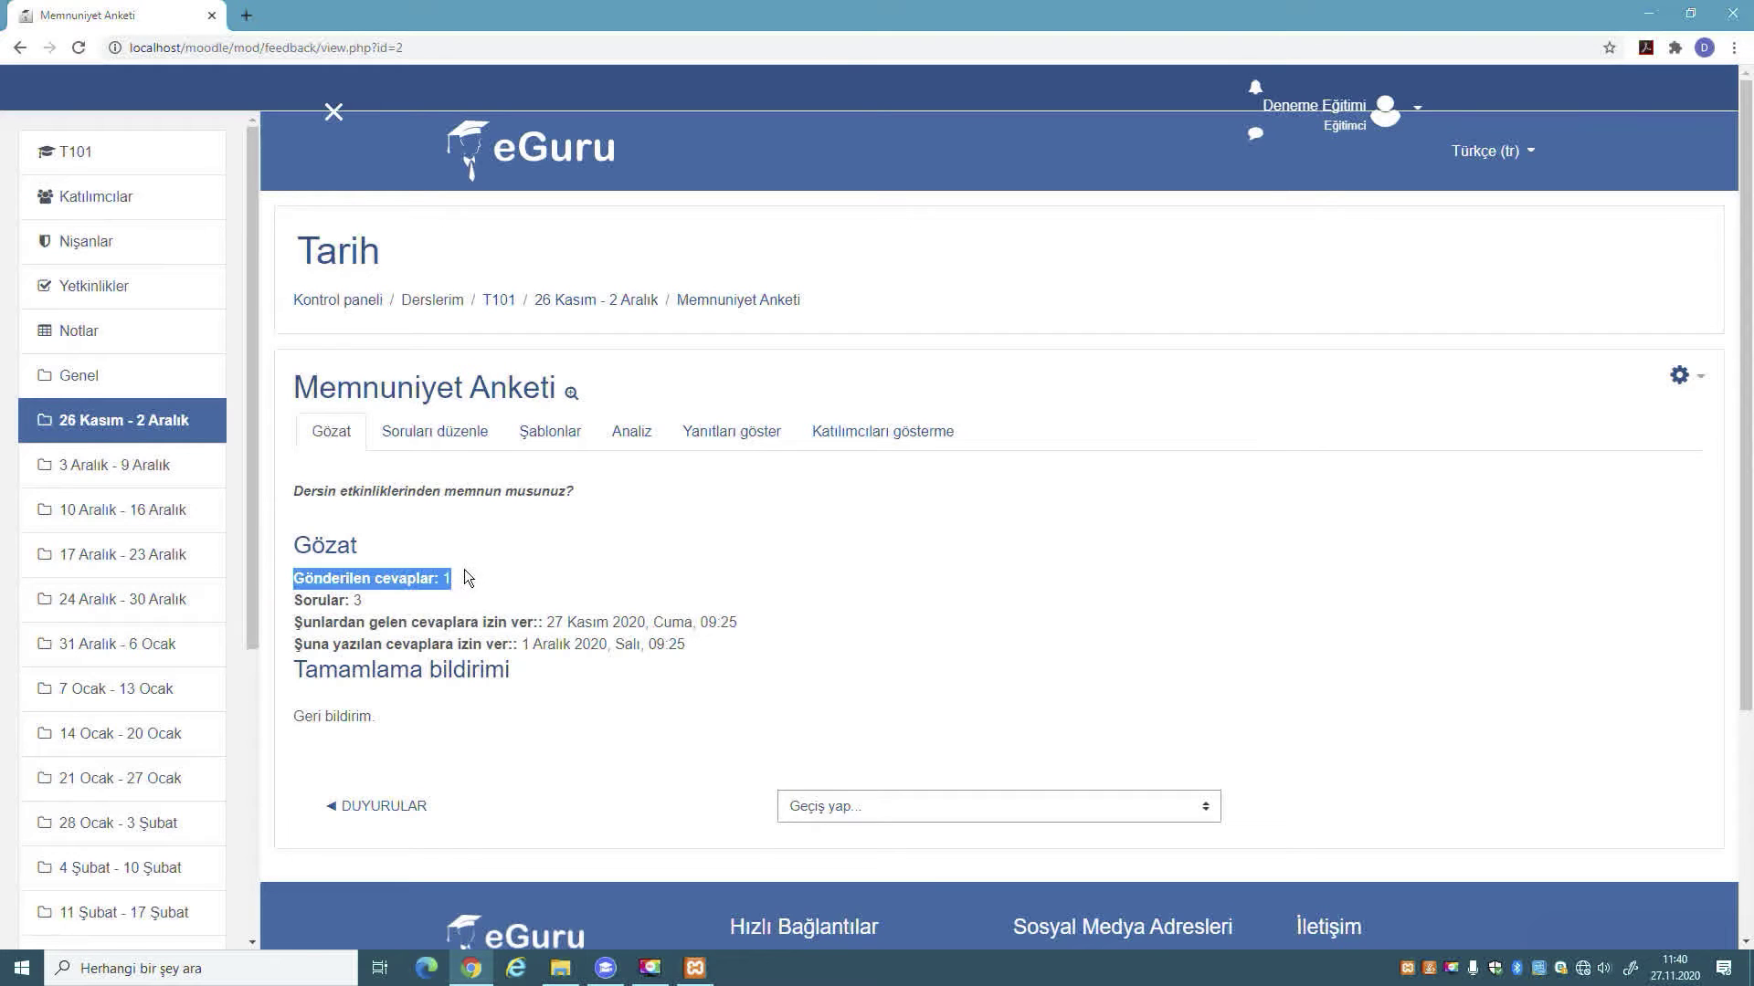
pyautogui.click(649, 433)
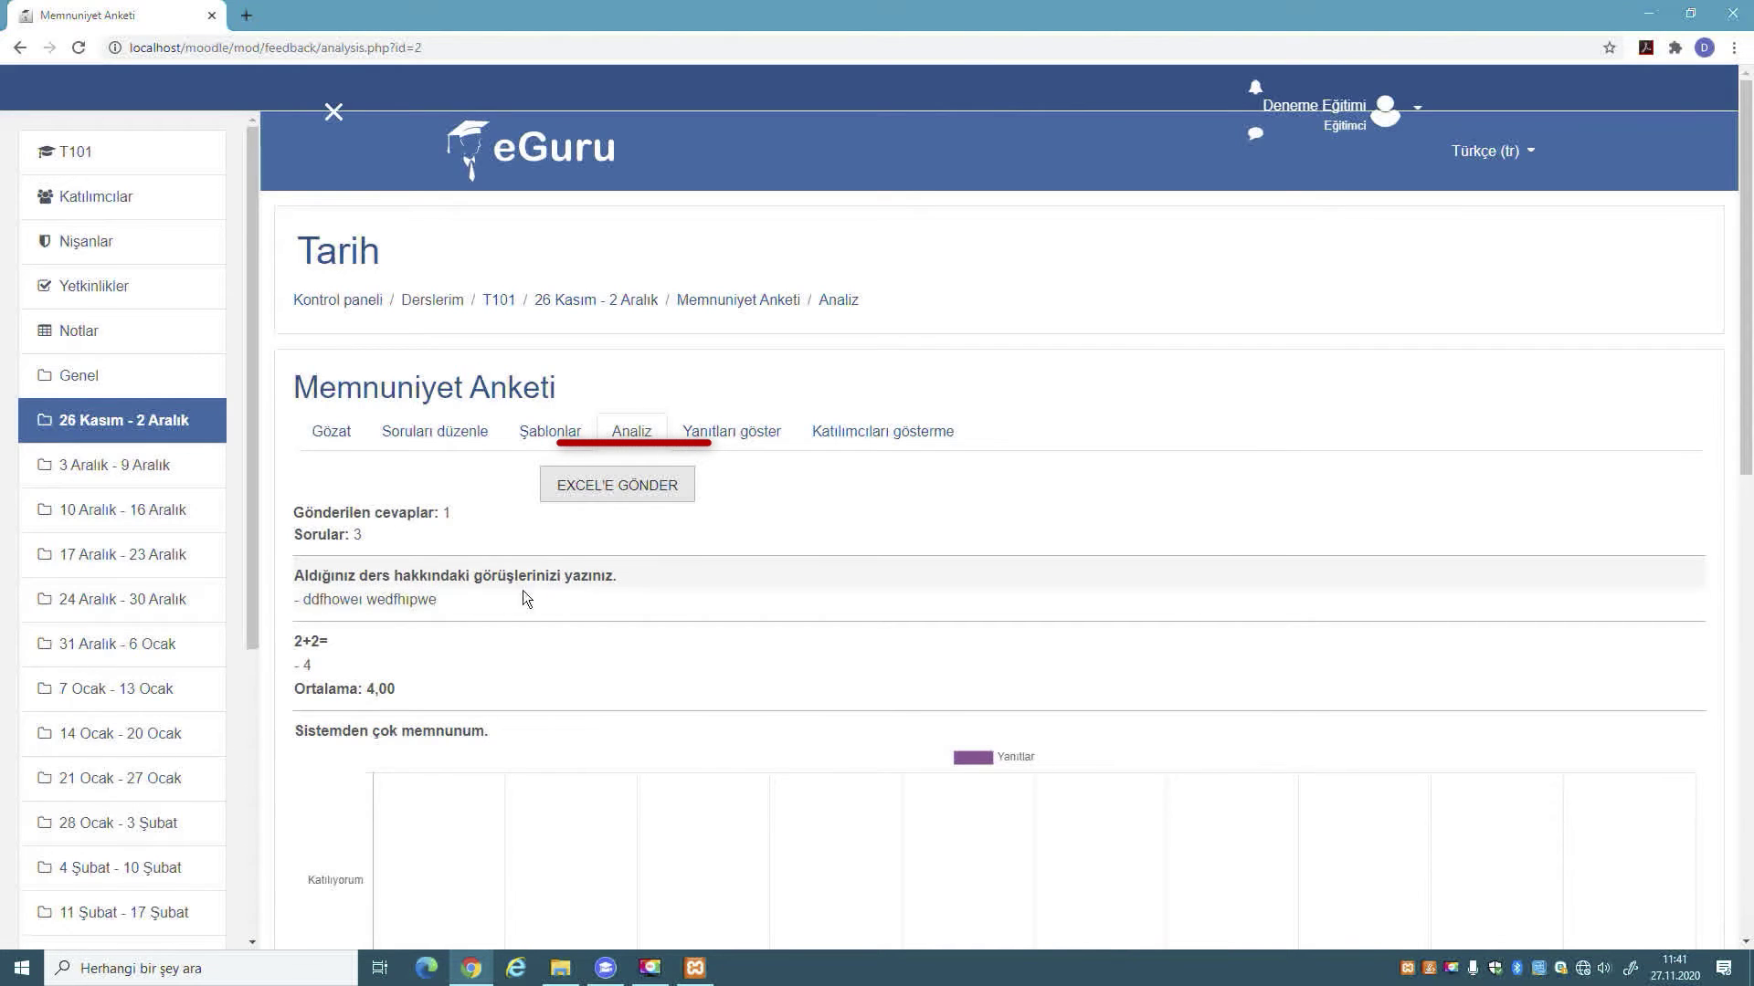
pyautogui.scroll(-2, 480, 596)
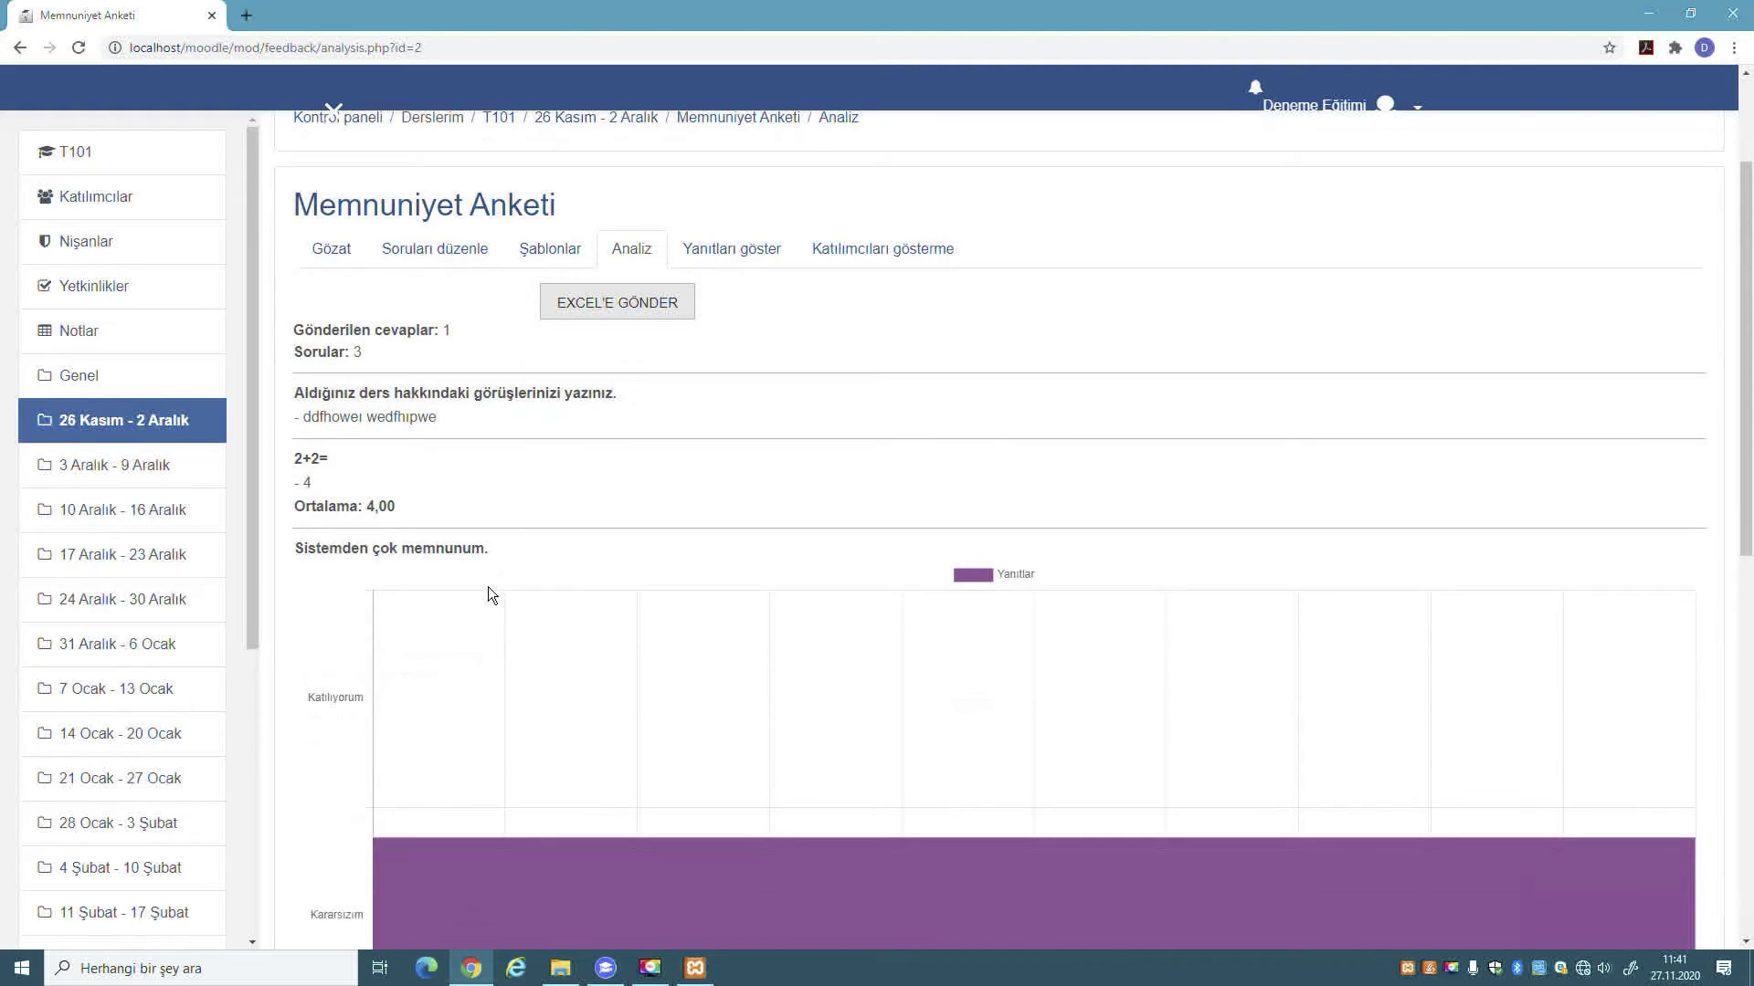
# - Examine the per-question results and the Sistemden çok memnunum chart in Analiz, and view the individual responses in Yanıtları göster
pyautogui.click(321, 482)
pyautogui.moveTo(322, 481); pyautogui.dragTo(288, 477)
pyautogui.scroll(-2, 392, 488)
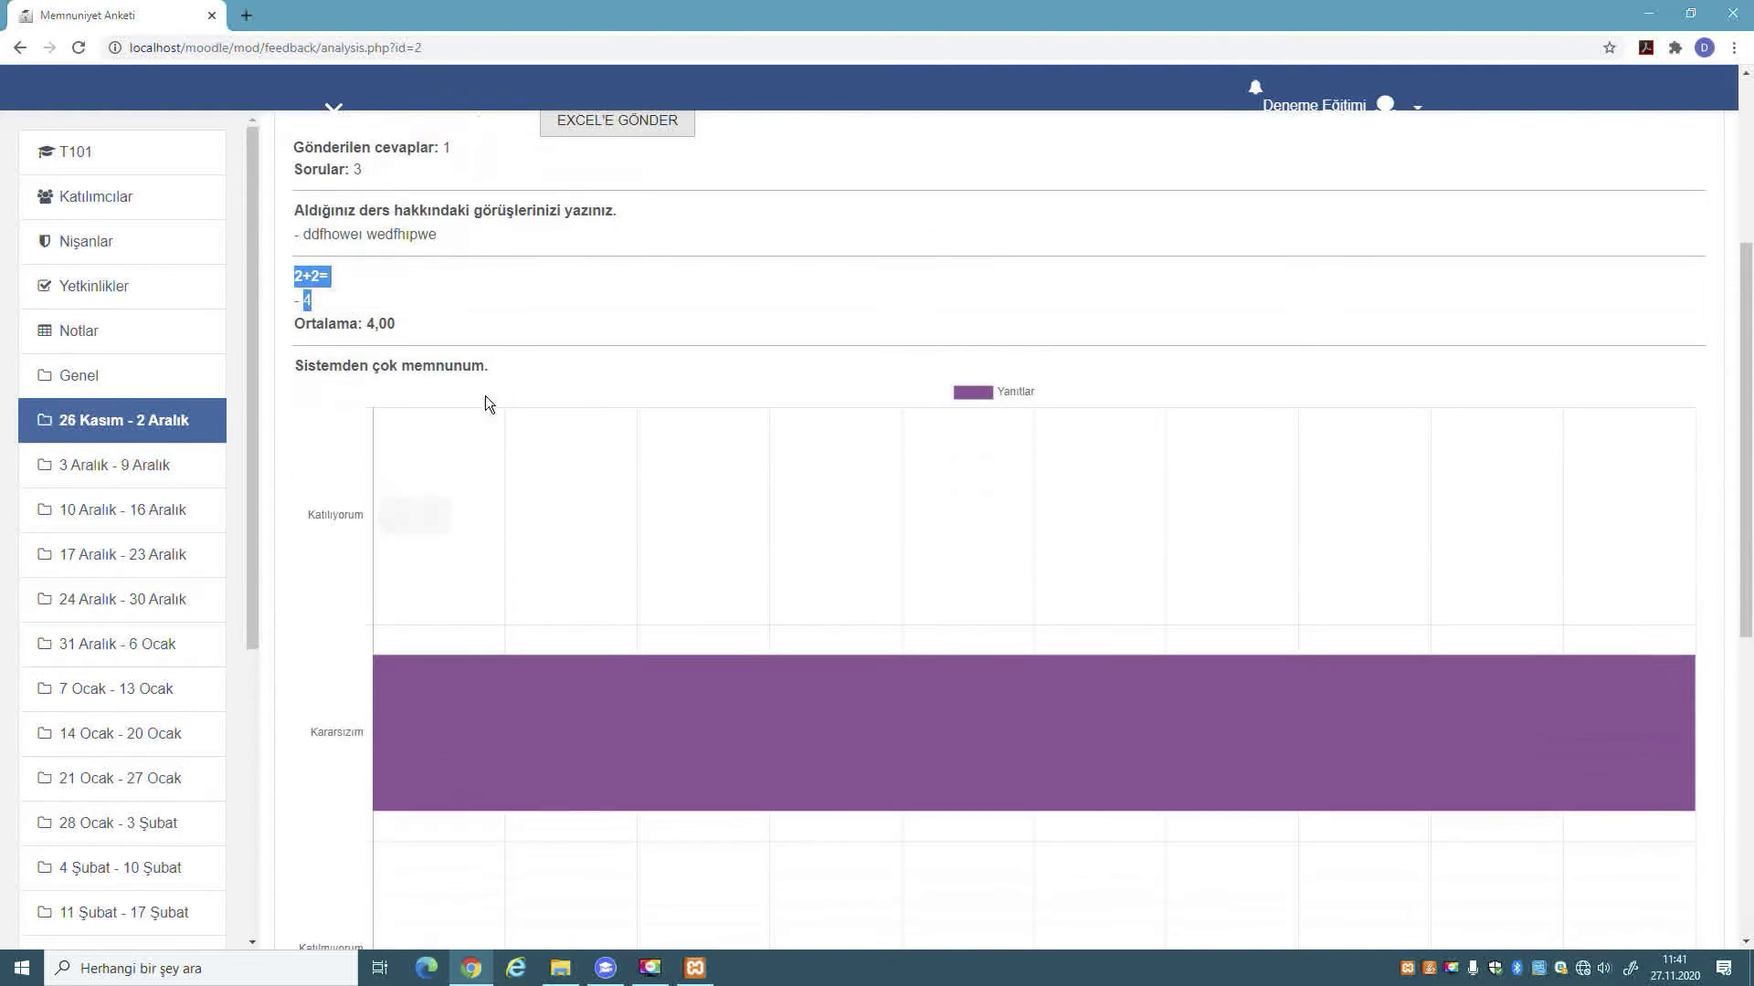
pyautogui.scroll(-2, 557, 557)
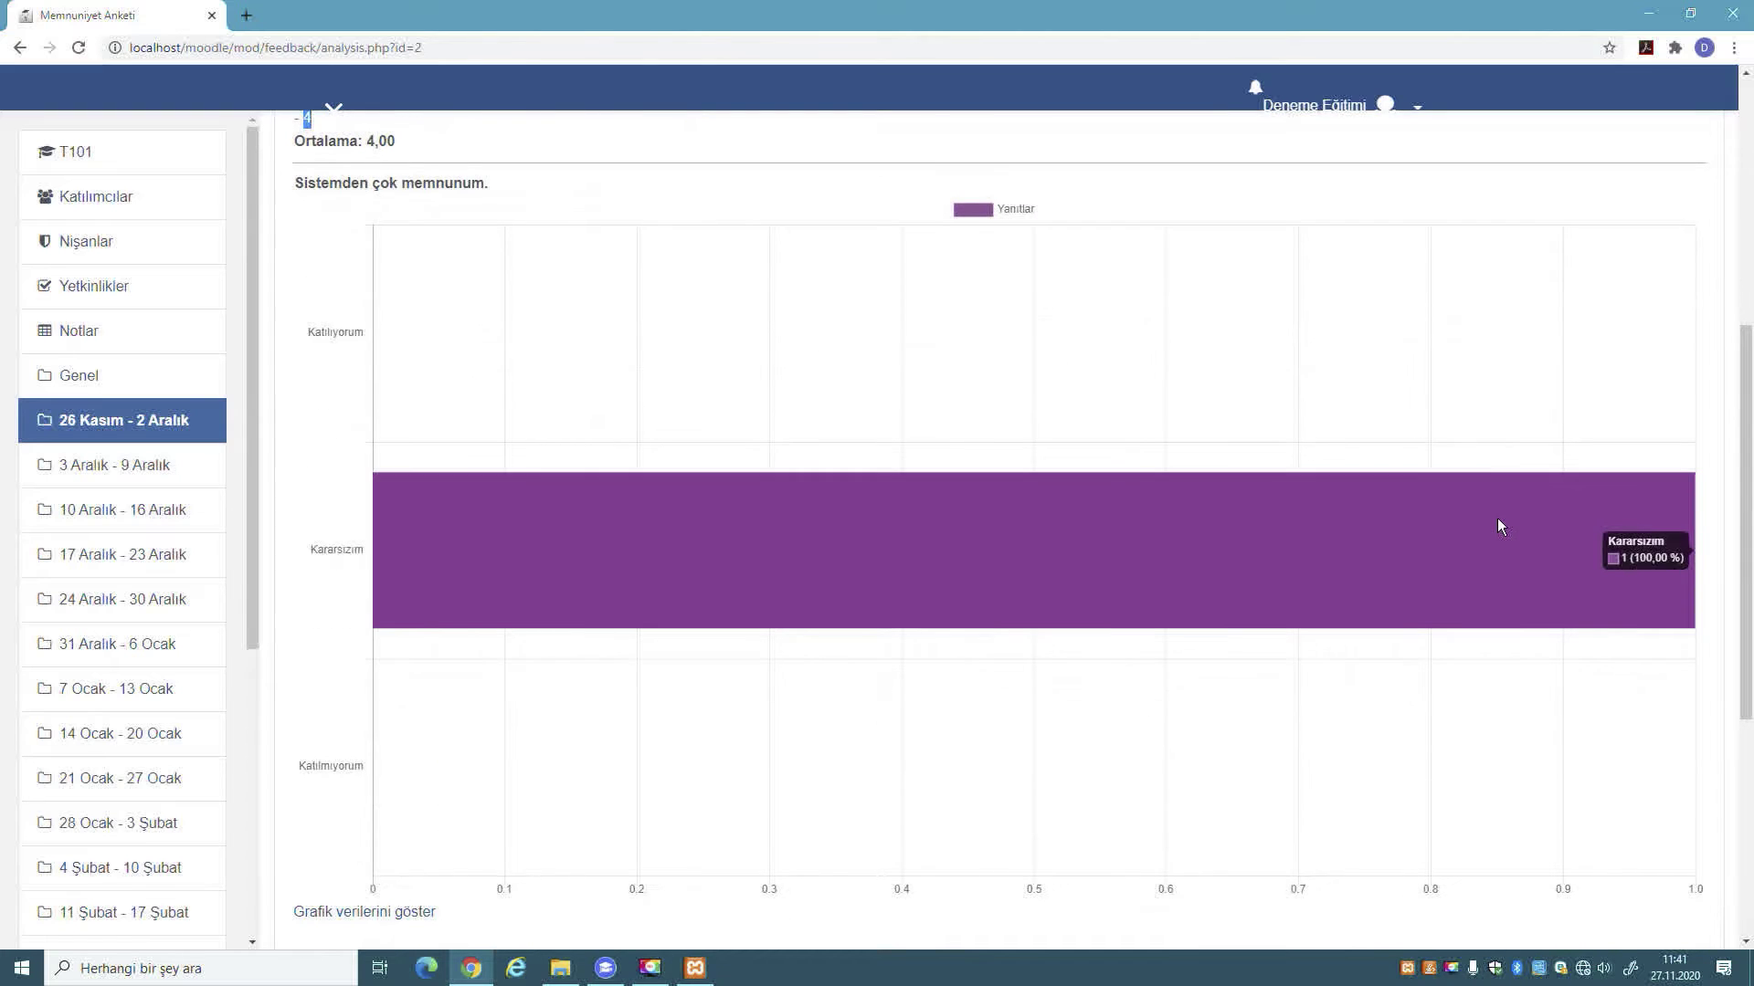
pyautogui.scroll(-4, 1498, 518)
pyautogui.scroll(5, 1389, 540)
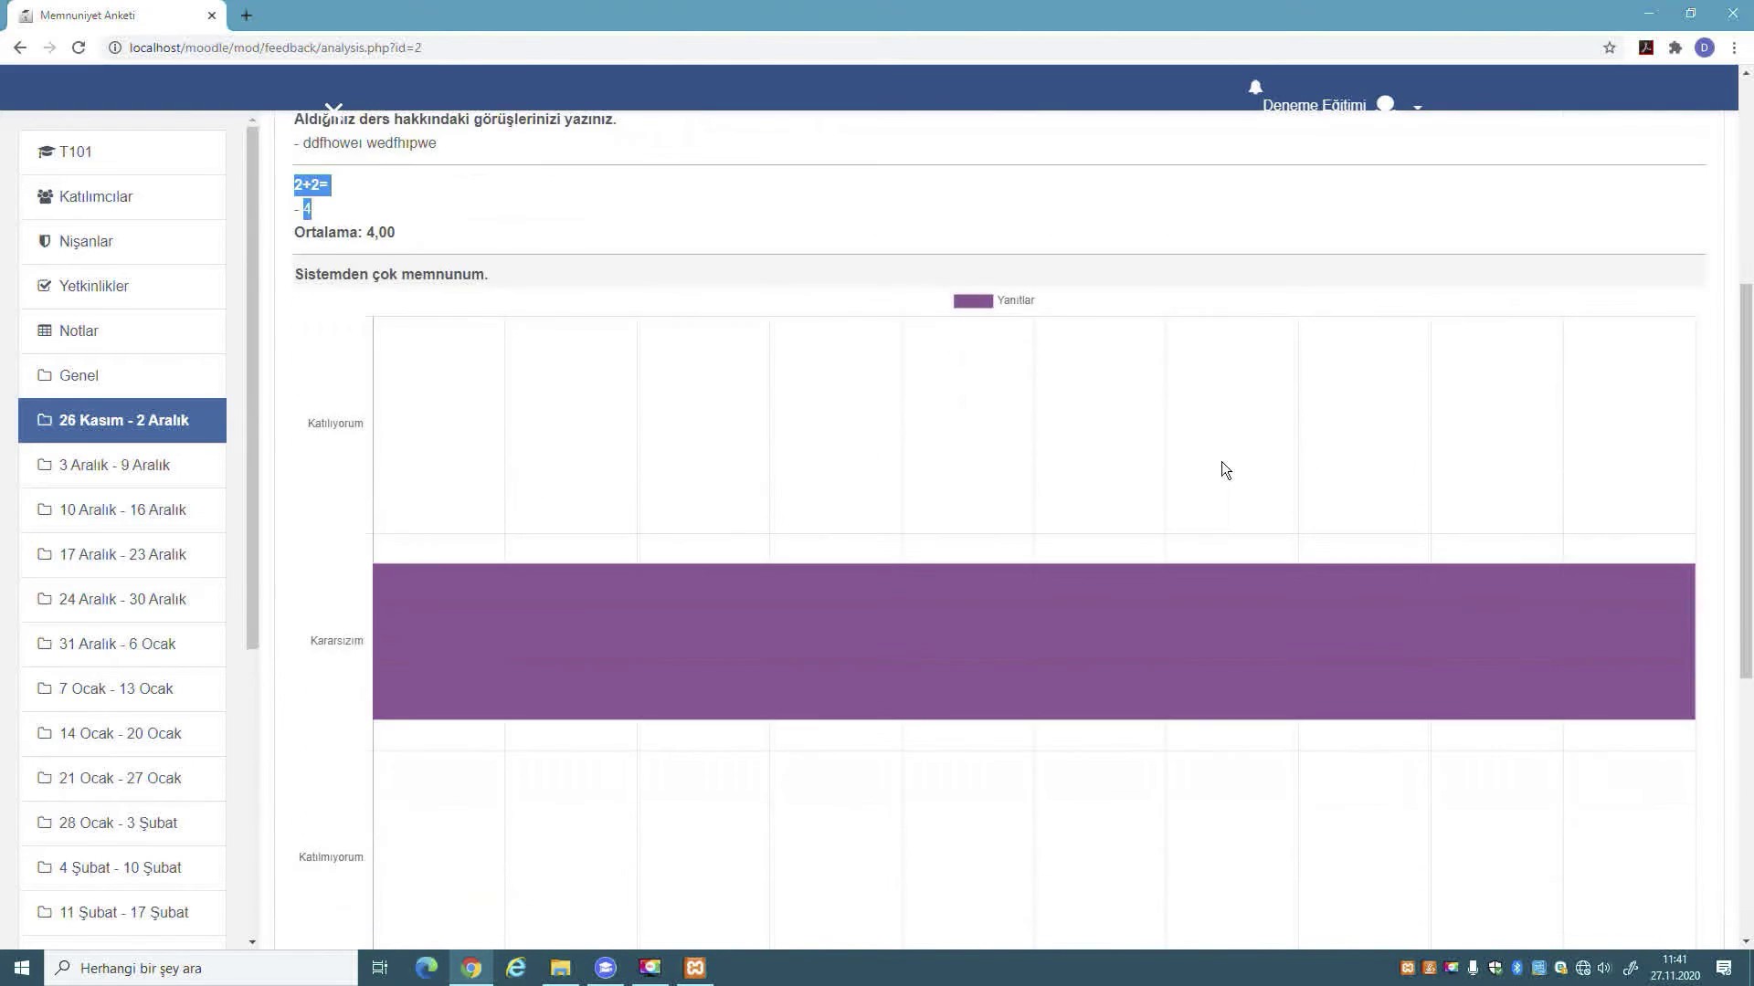
pyautogui.scroll(-3, 1222, 465)
pyautogui.scroll(8, 1222, 464)
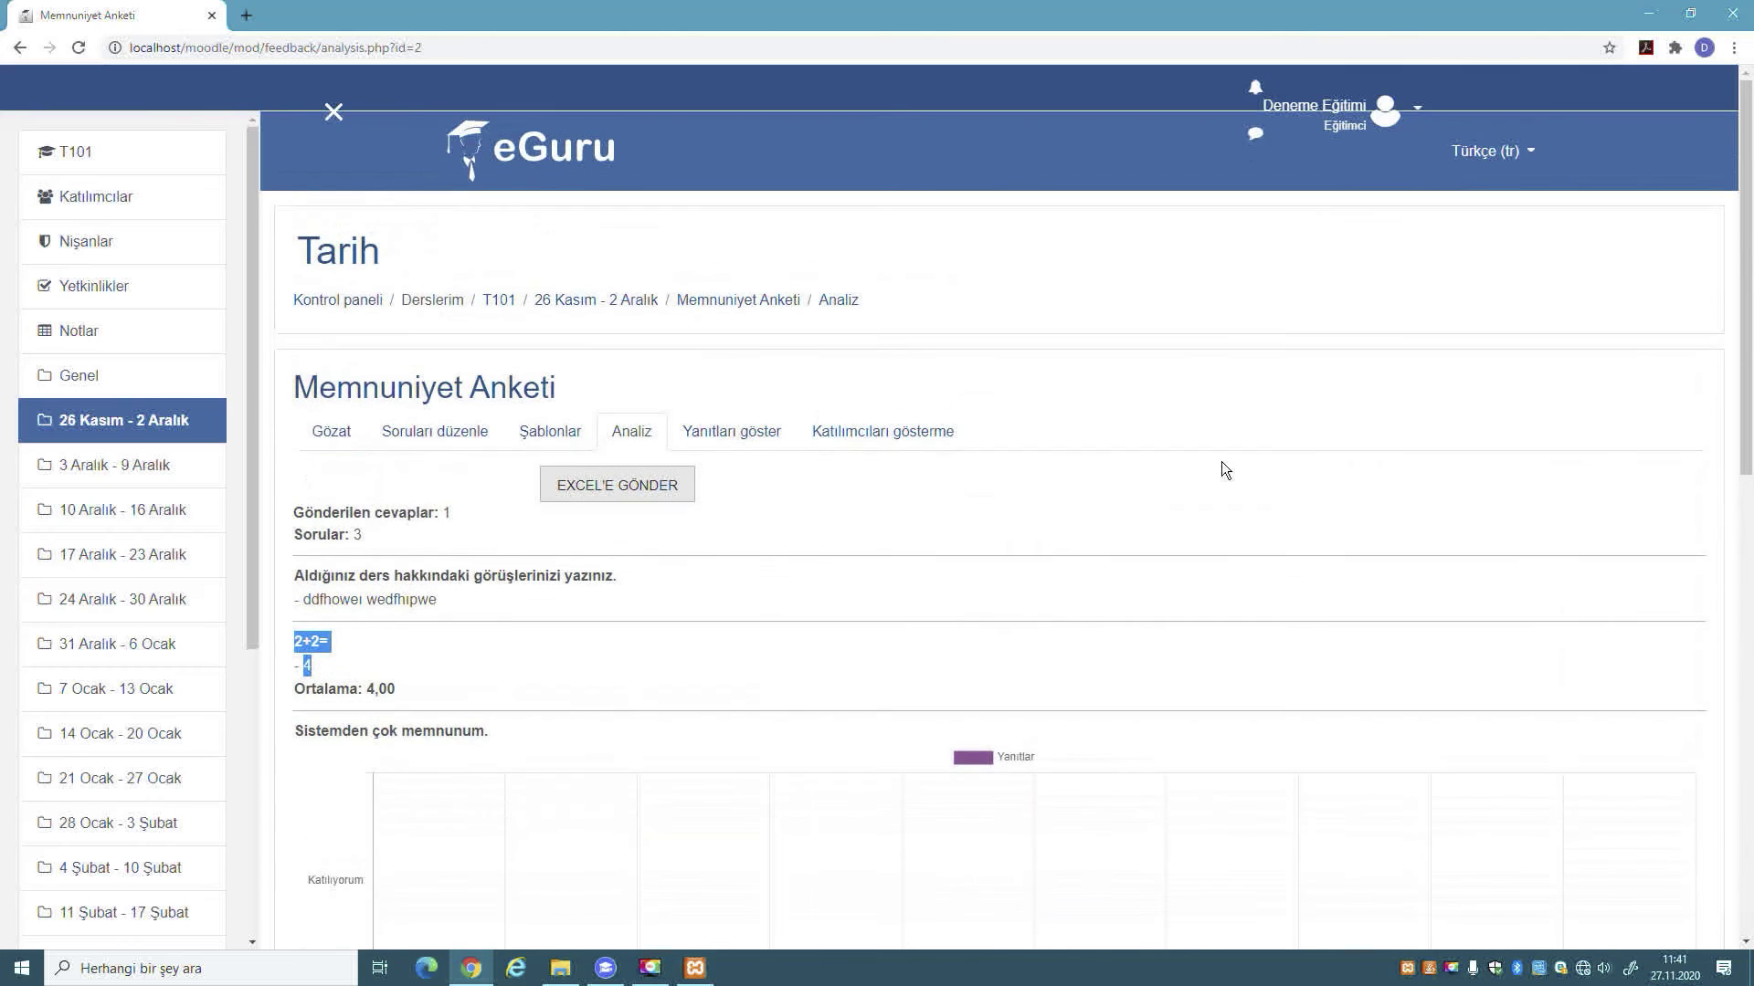
pyautogui.click(778, 431)
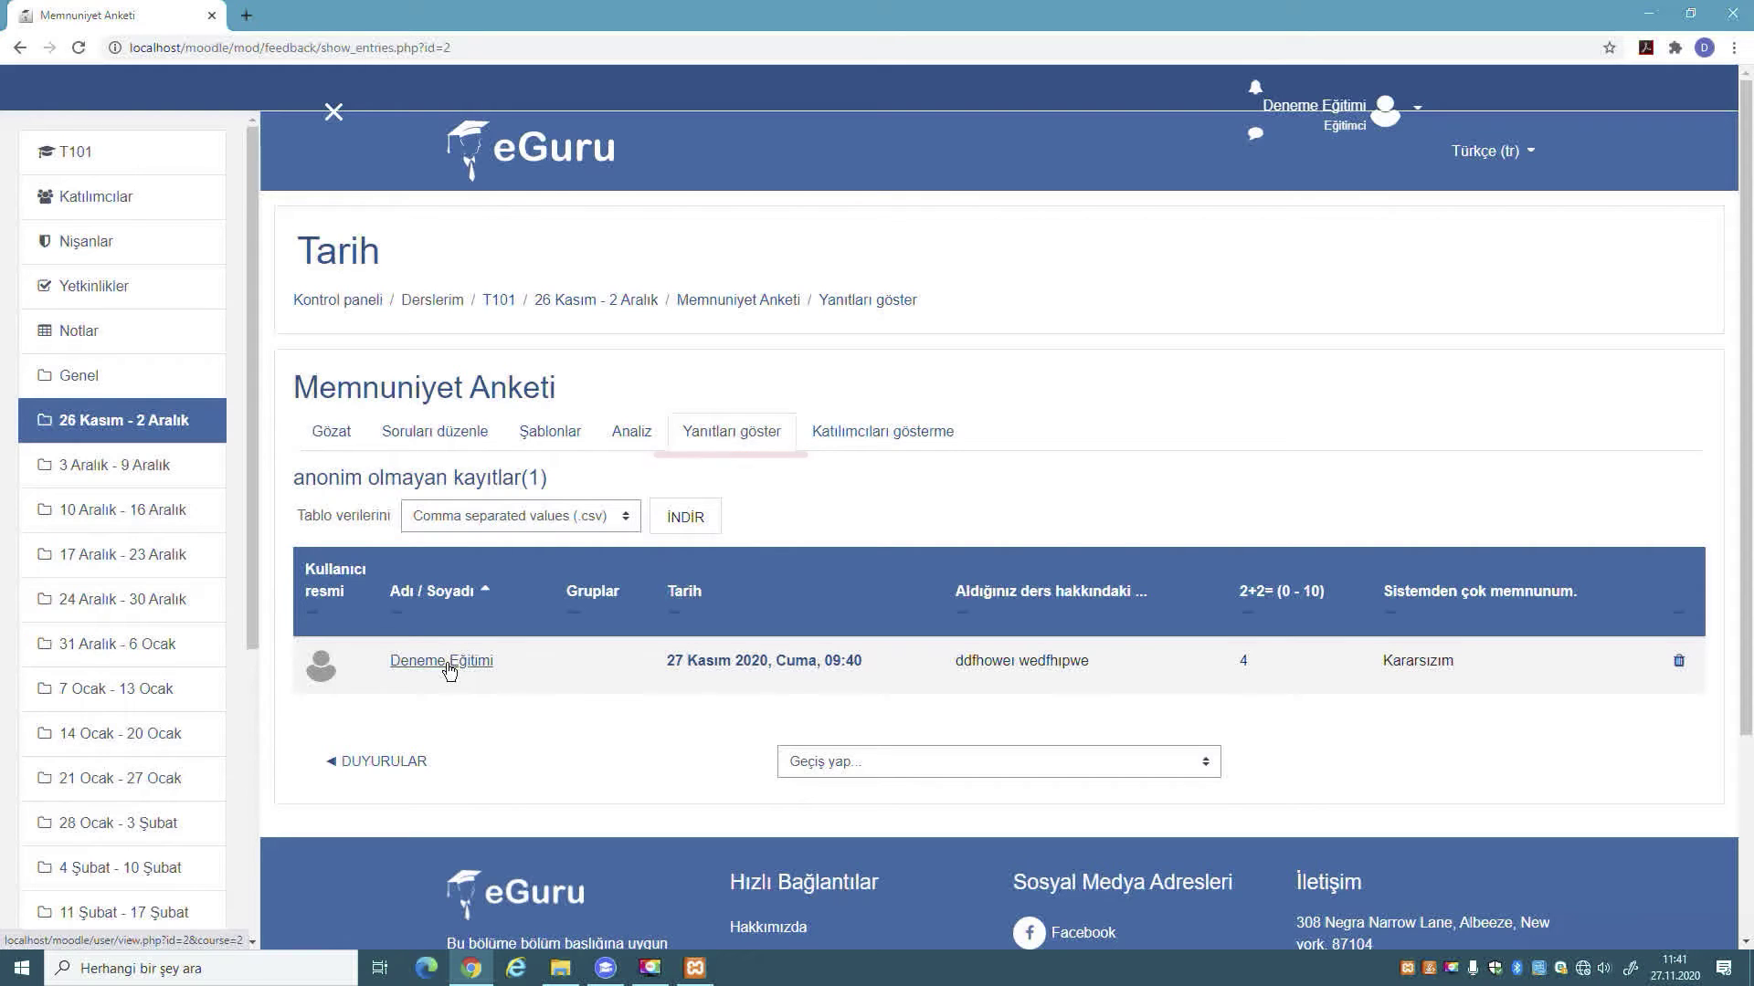
# - Export the Memnuniyet Anketi analysis to Excel, open the downloaded workbook to check it, and close it
pyautogui.click(638, 431)
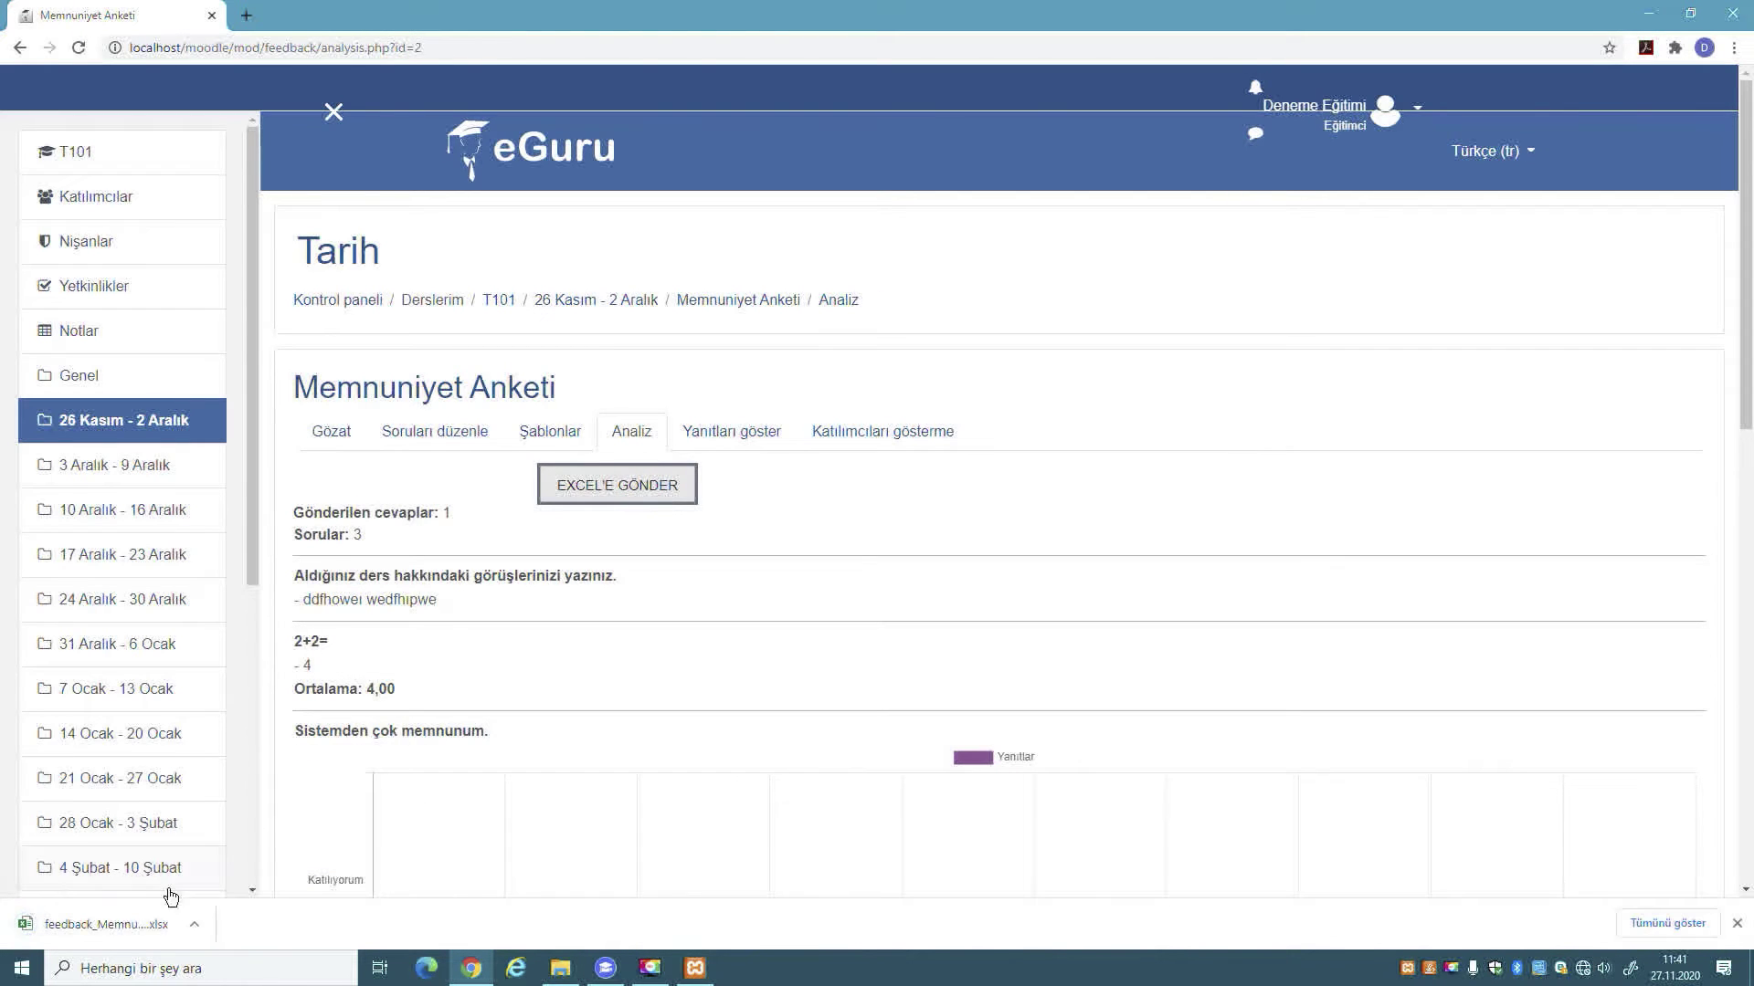
pyautogui.click(116, 925)
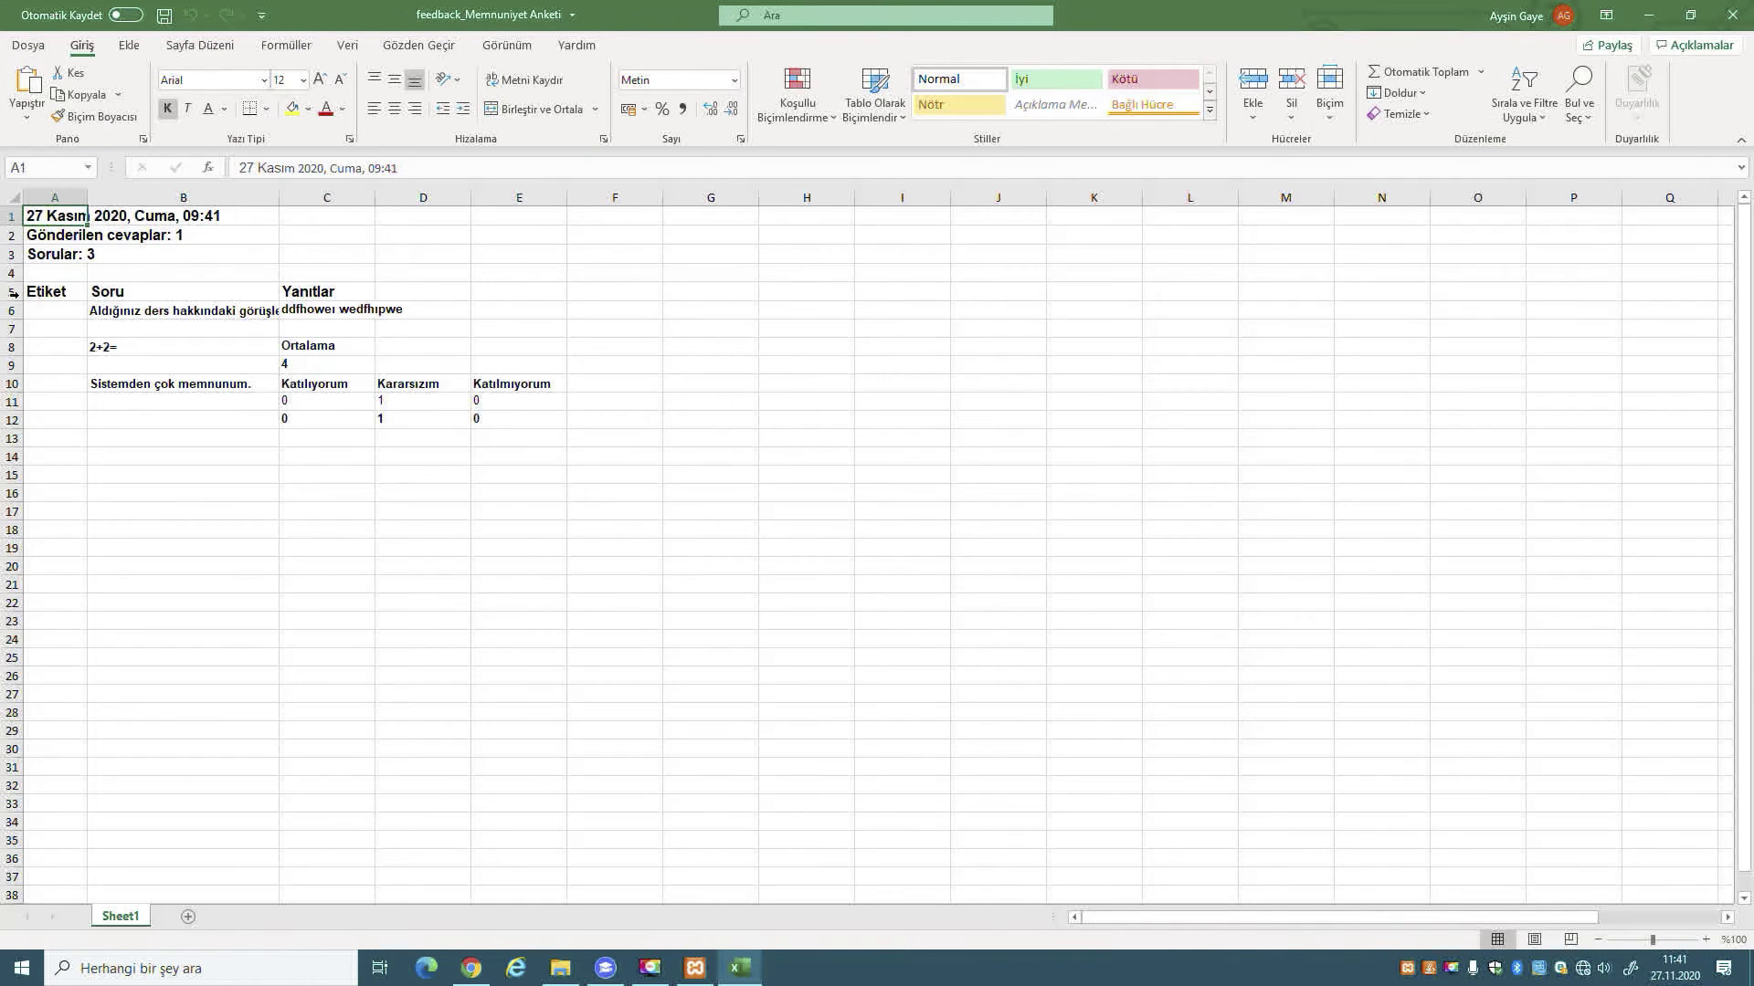
pyautogui.click(1744, 14)
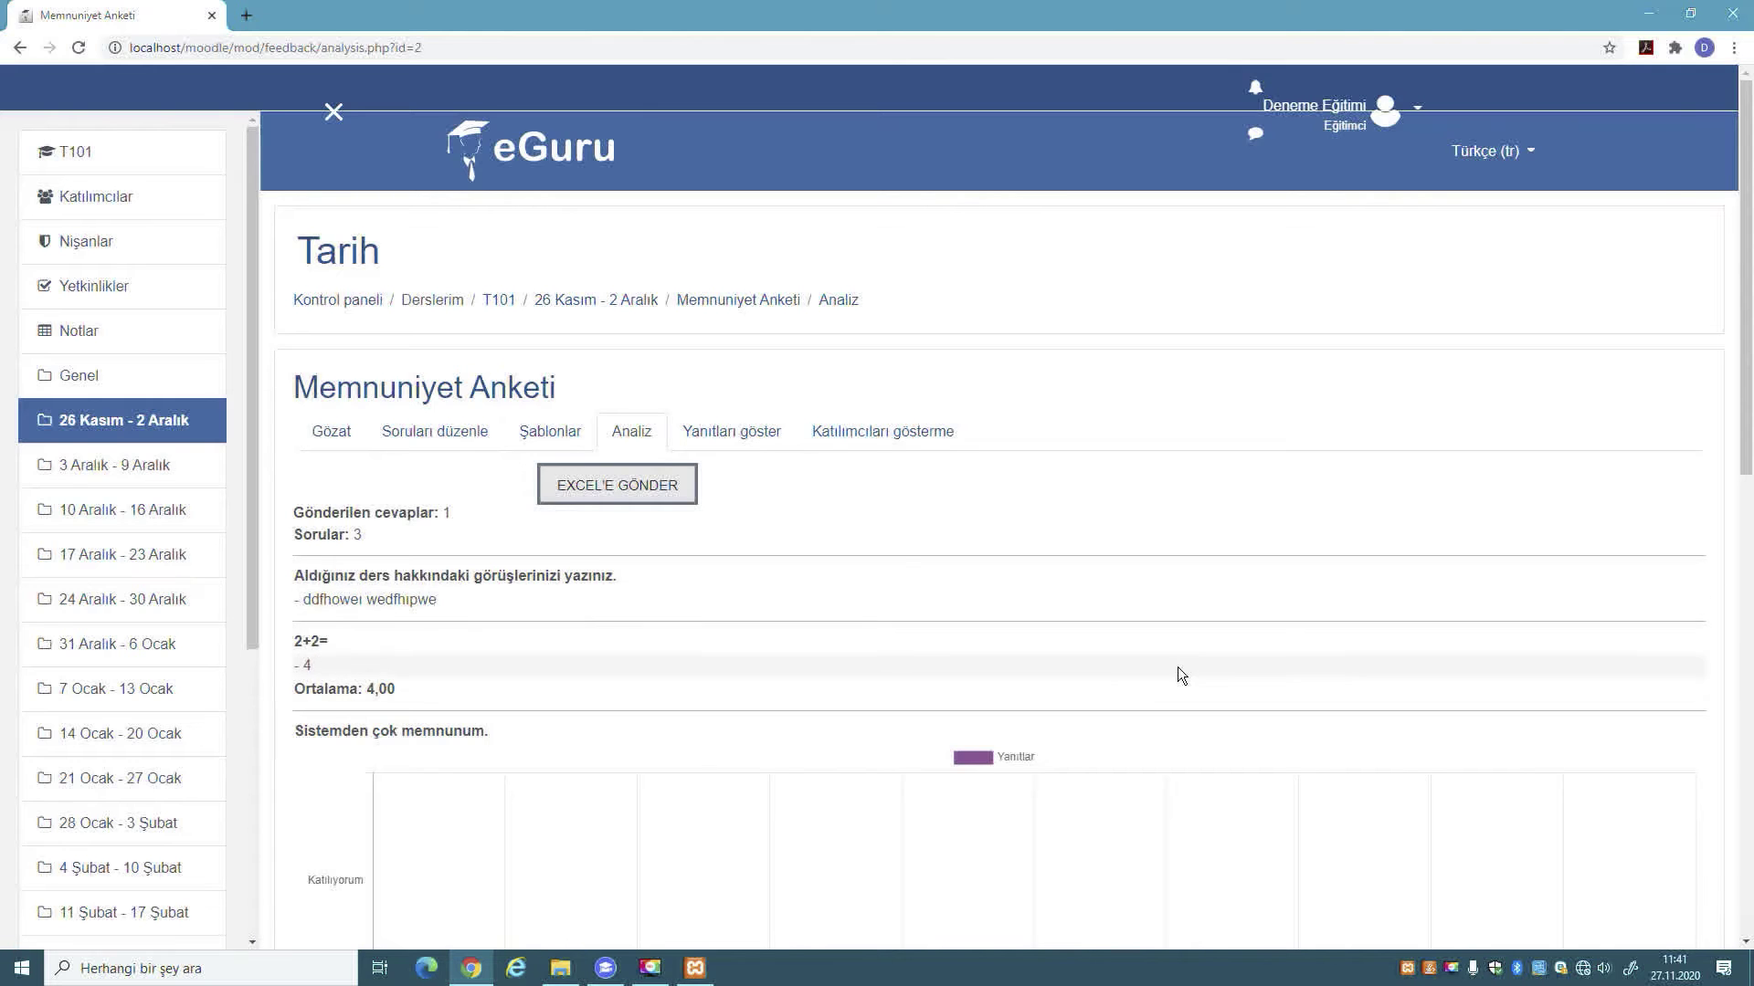
# - Review the Analiz answers and chart again and return to the individual responses in Yanıtları göster
pyautogui.scroll(-5, 1177, 666)
pyautogui.scroll(4, 1177, 667)
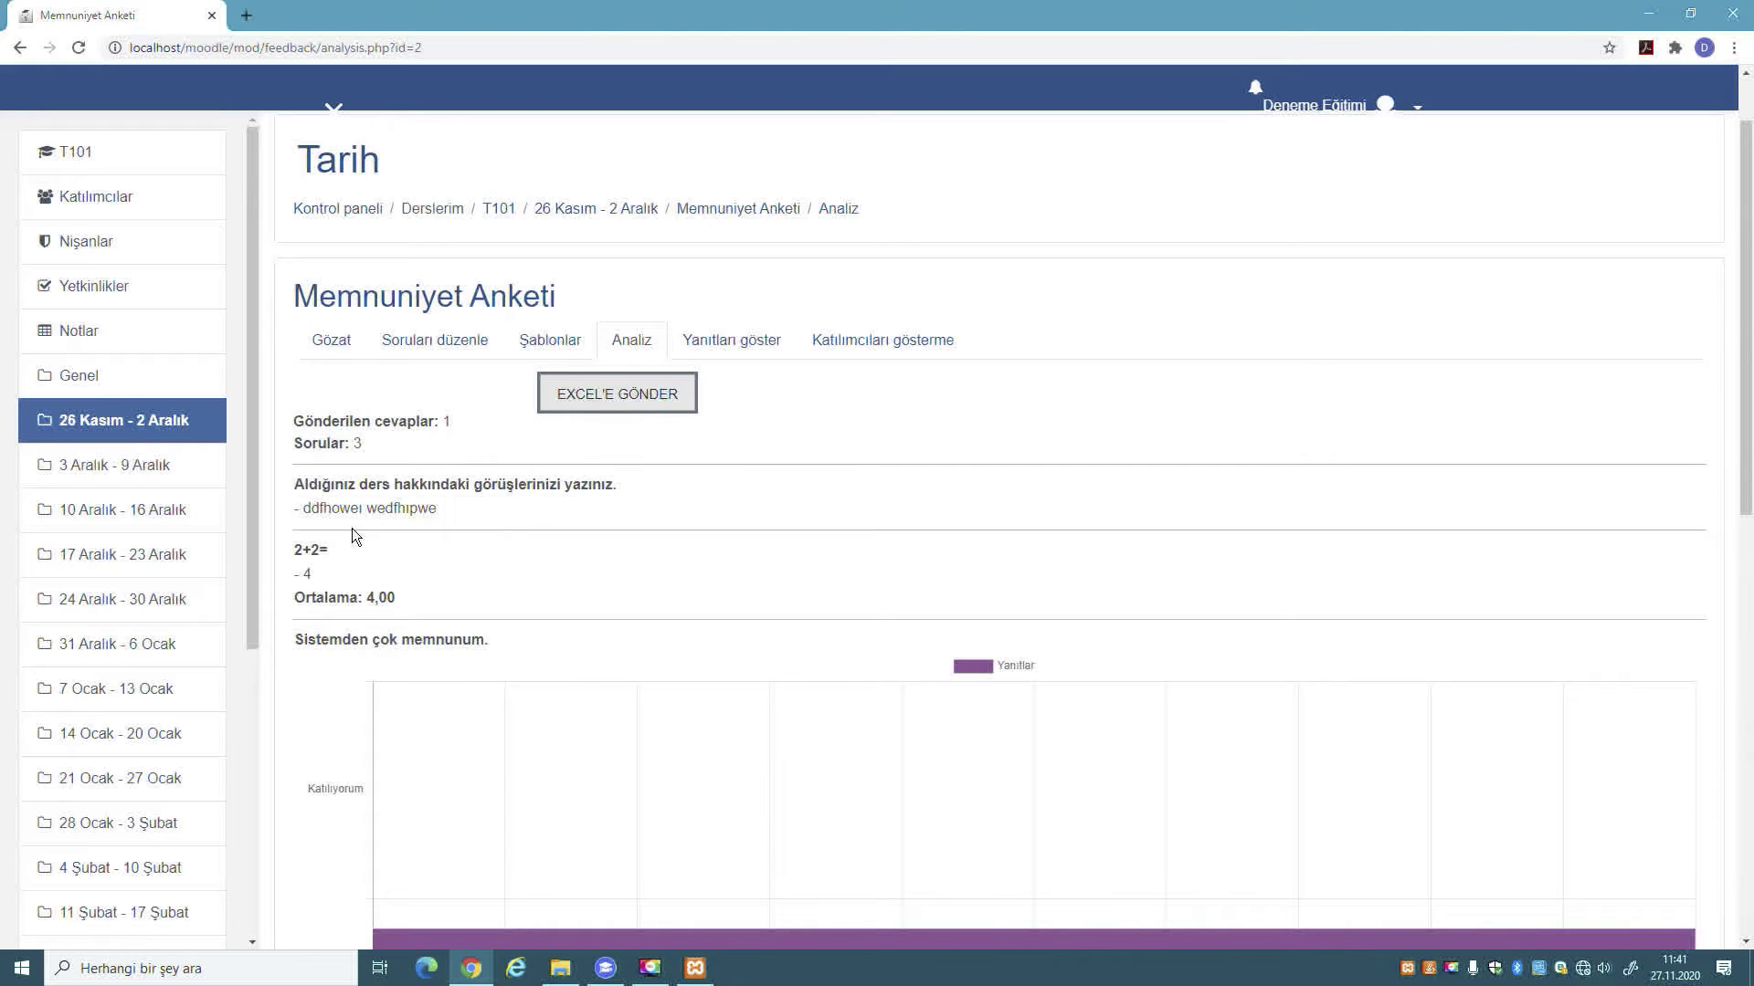
pyautogui.scroll(-3, 357, 600)
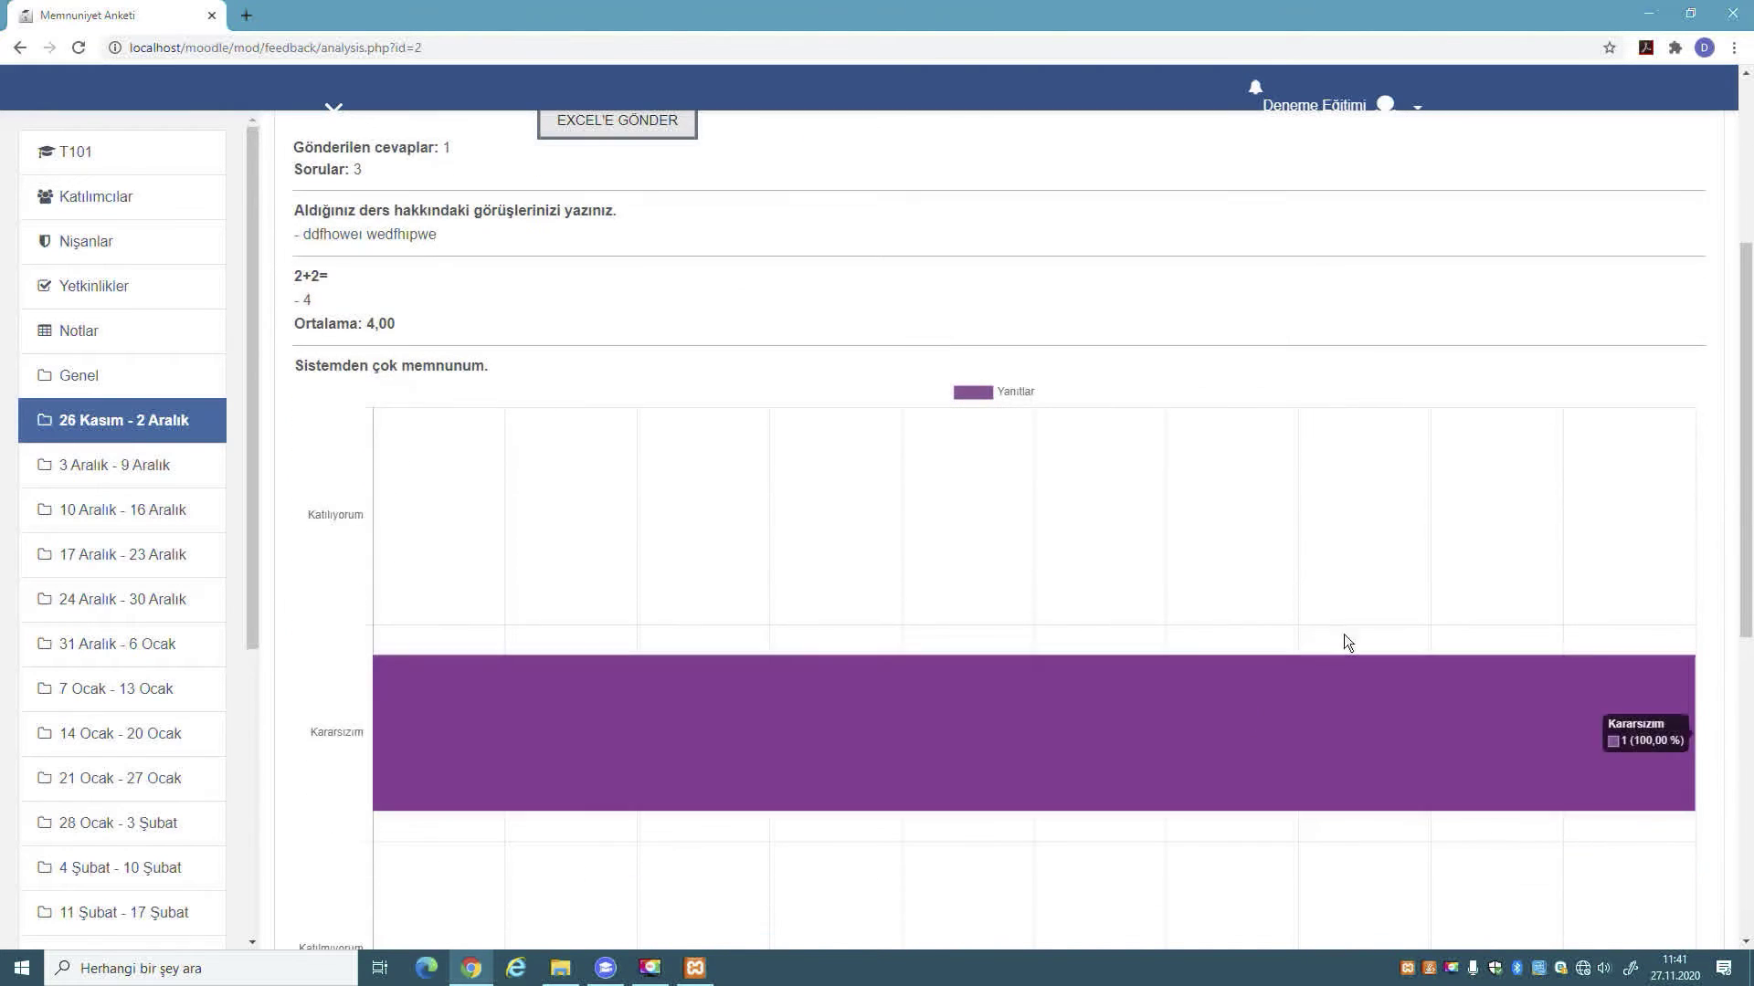
pyautogui.scroll(4, 1461, 648)
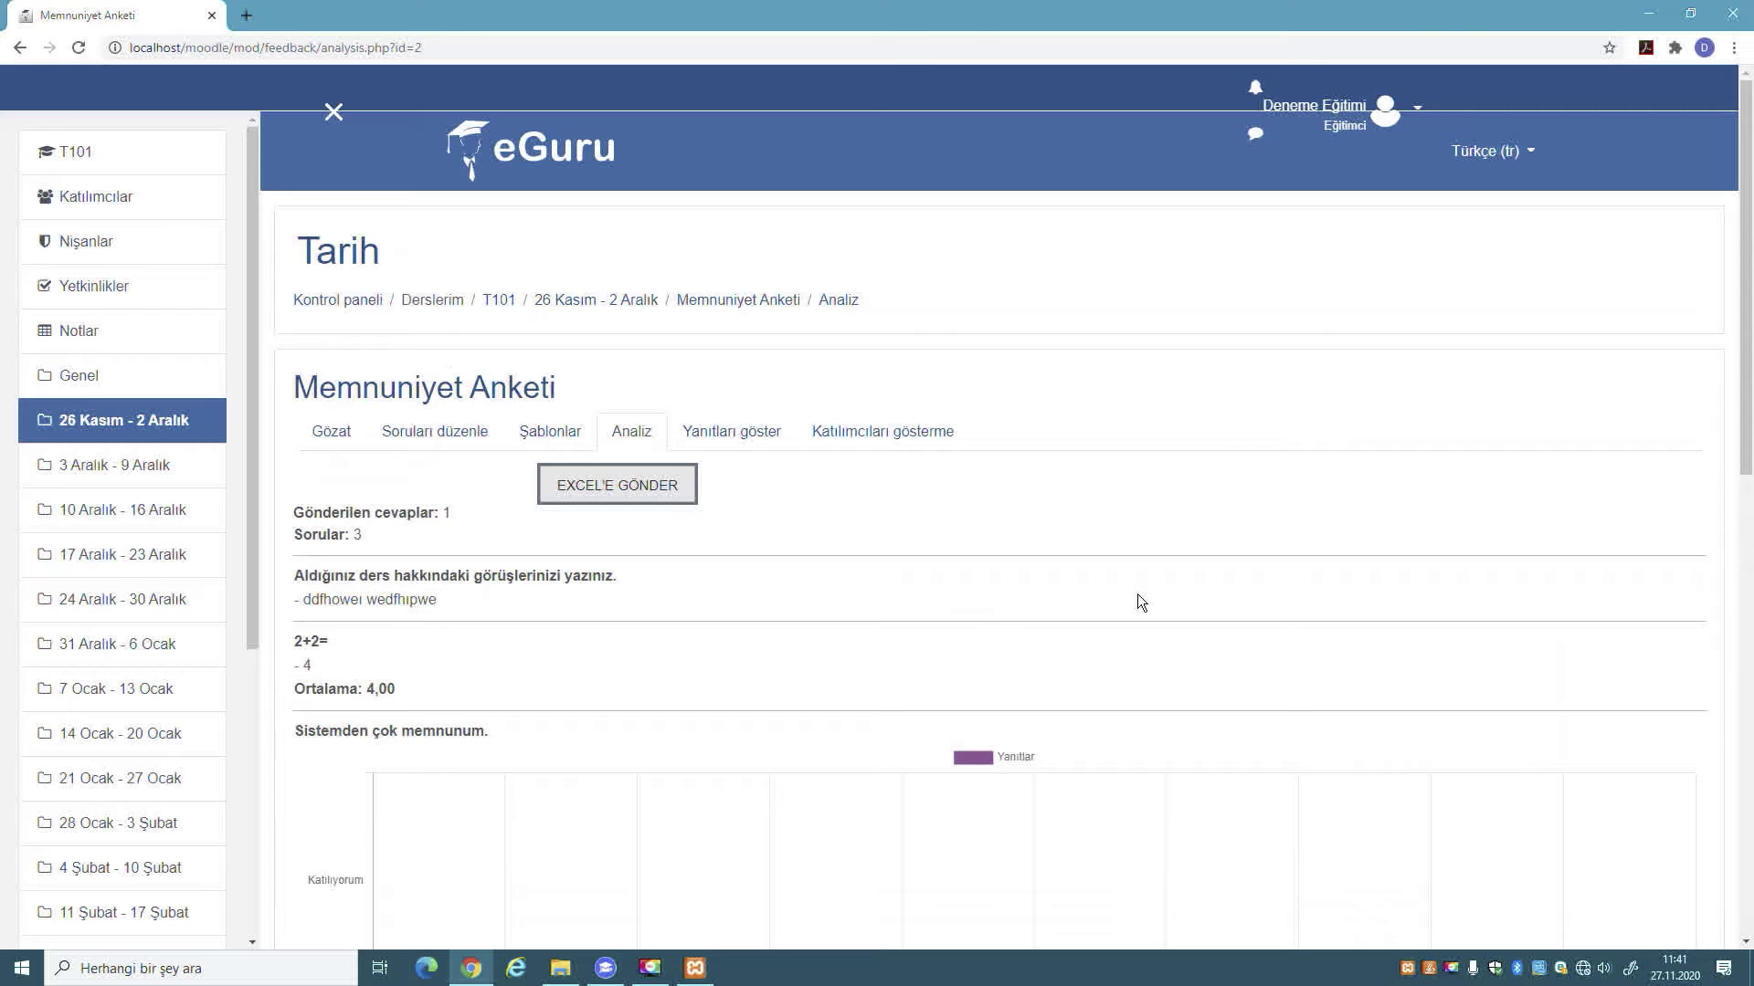
pyautogui.click(745, 443)
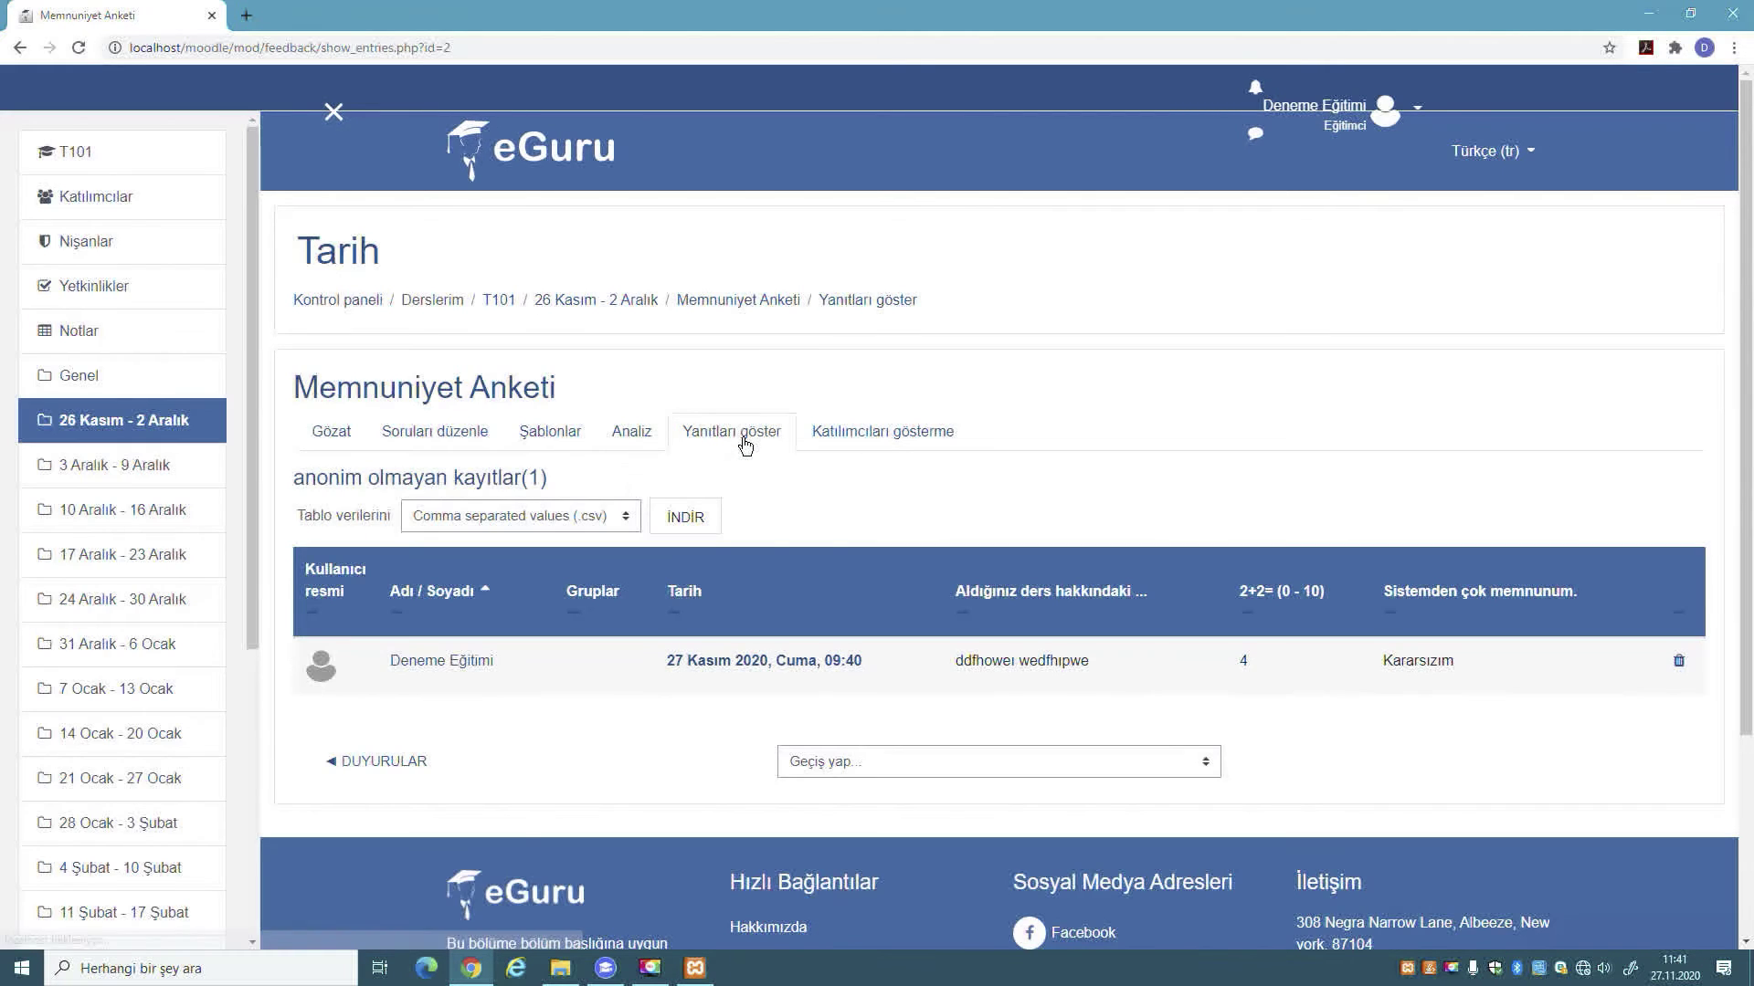
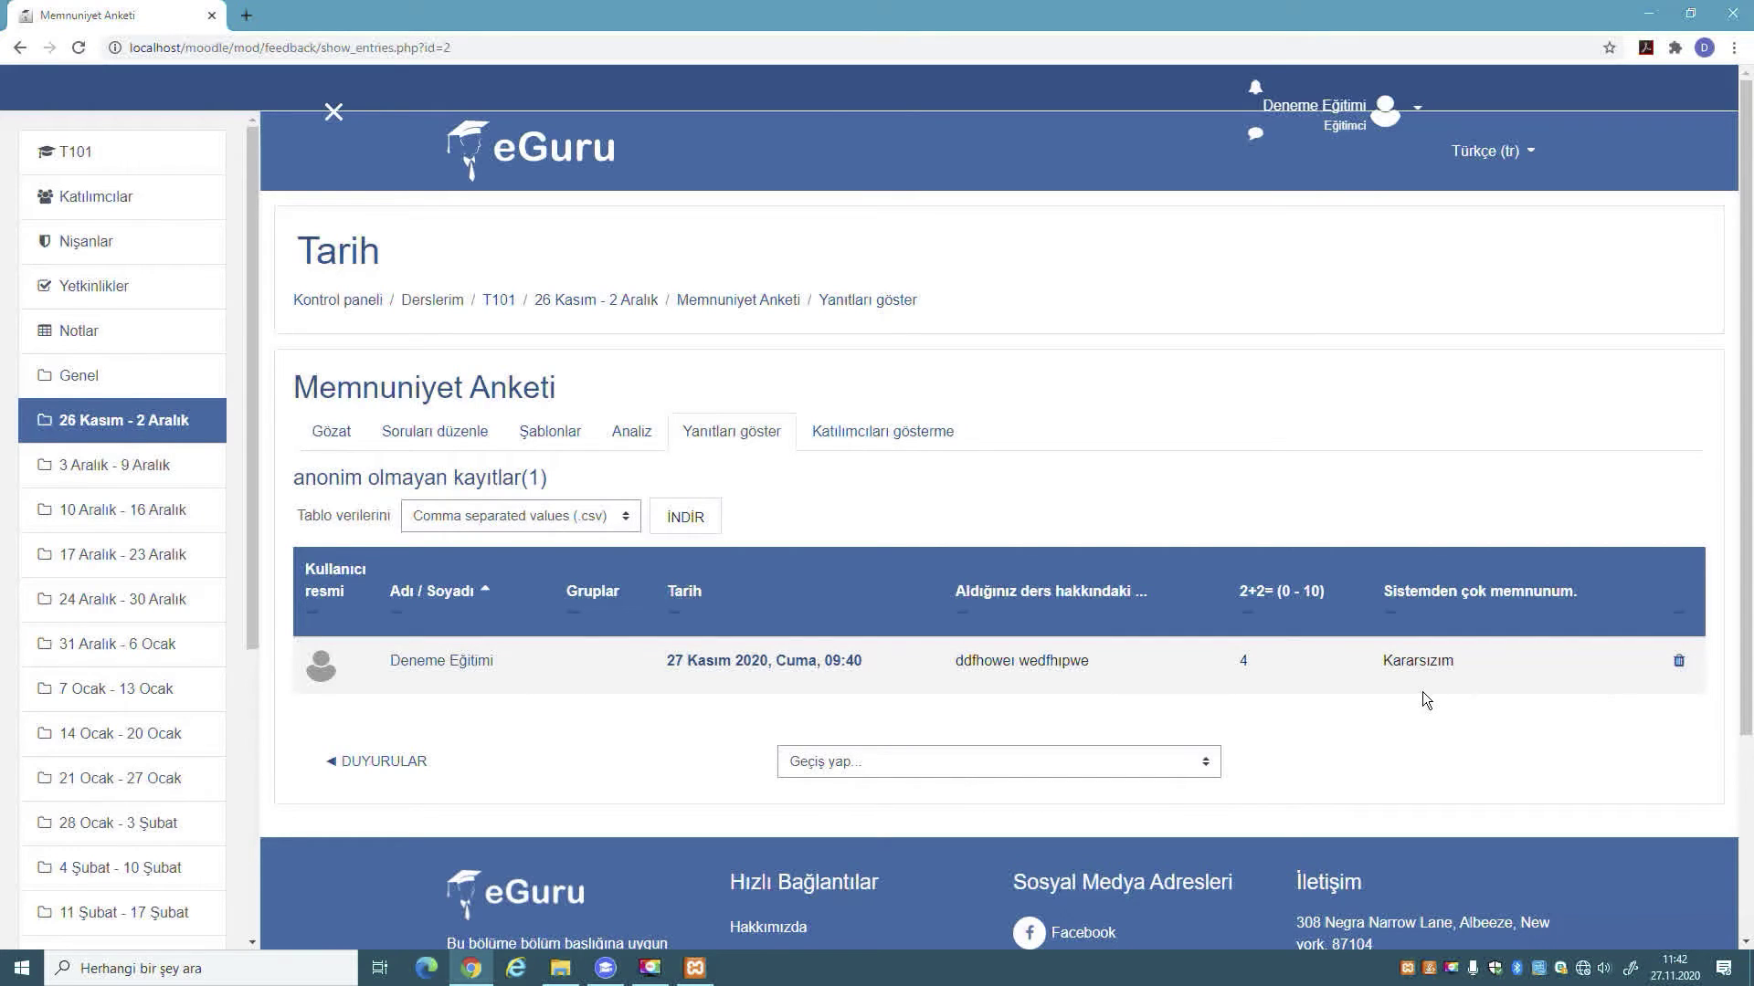
# - Download the response table in Microsoft Excel (.xlsx) format and open the downloaded file
pyautogui.click(615, 521)
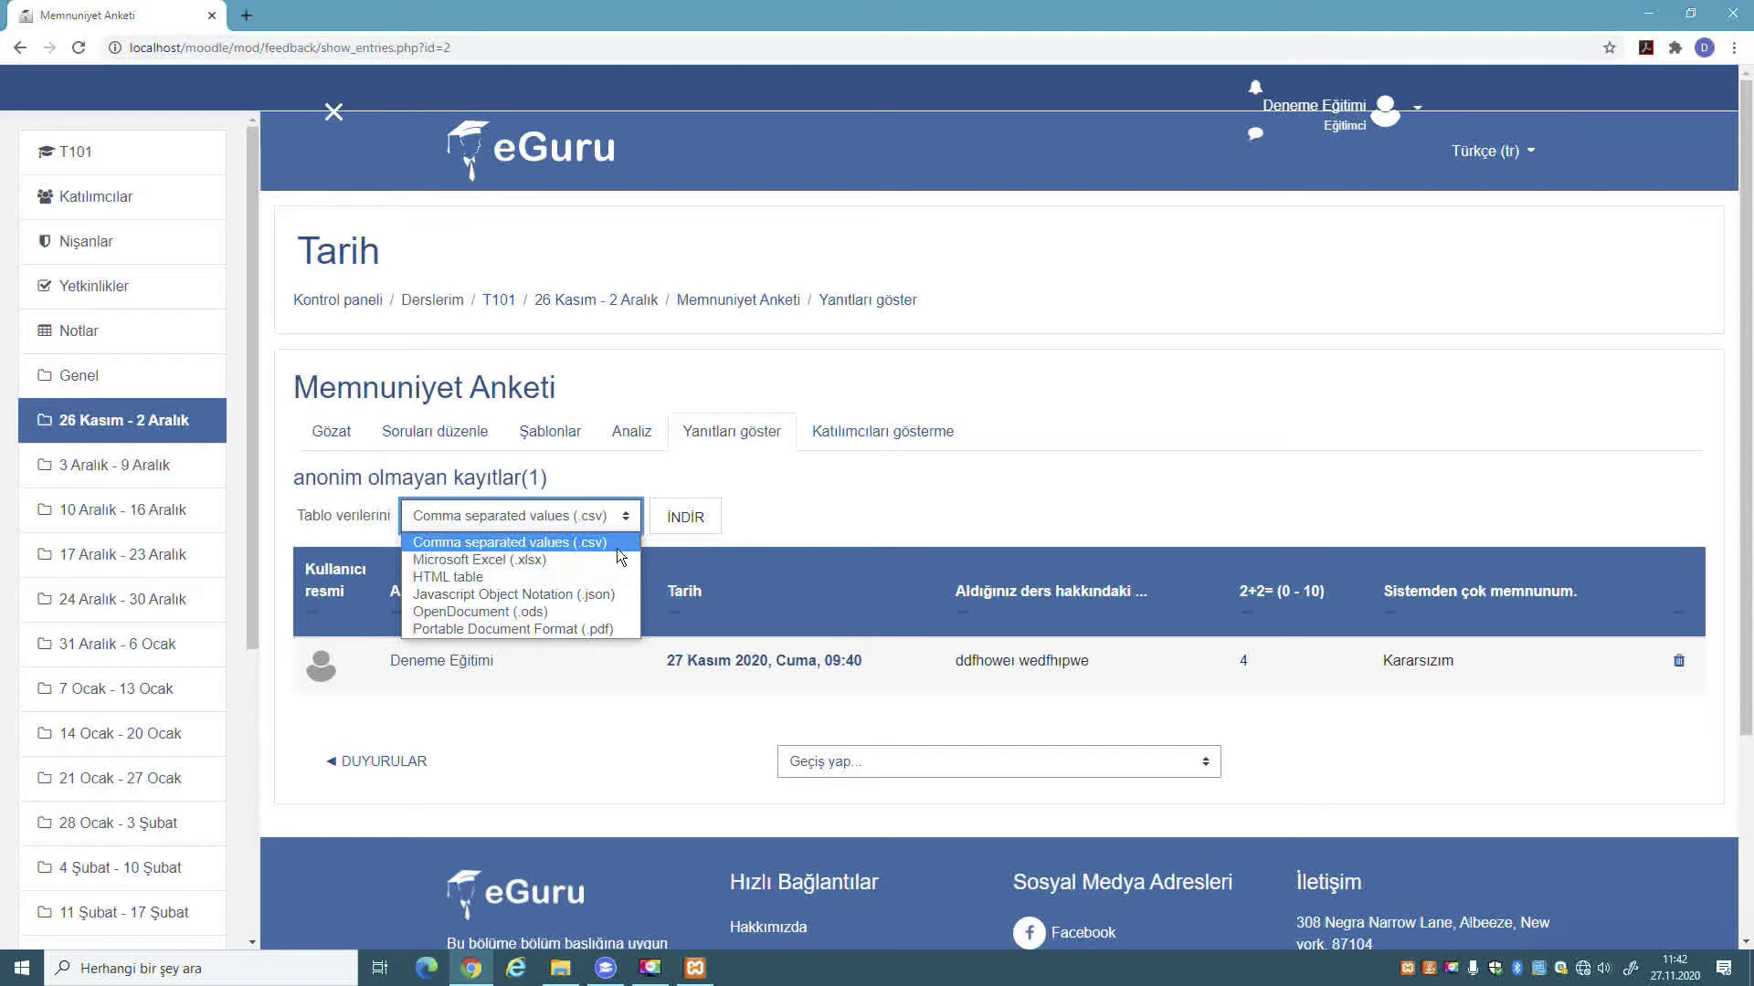
pyautogui.click(485, 559)
pyautogui.click(685, 517)
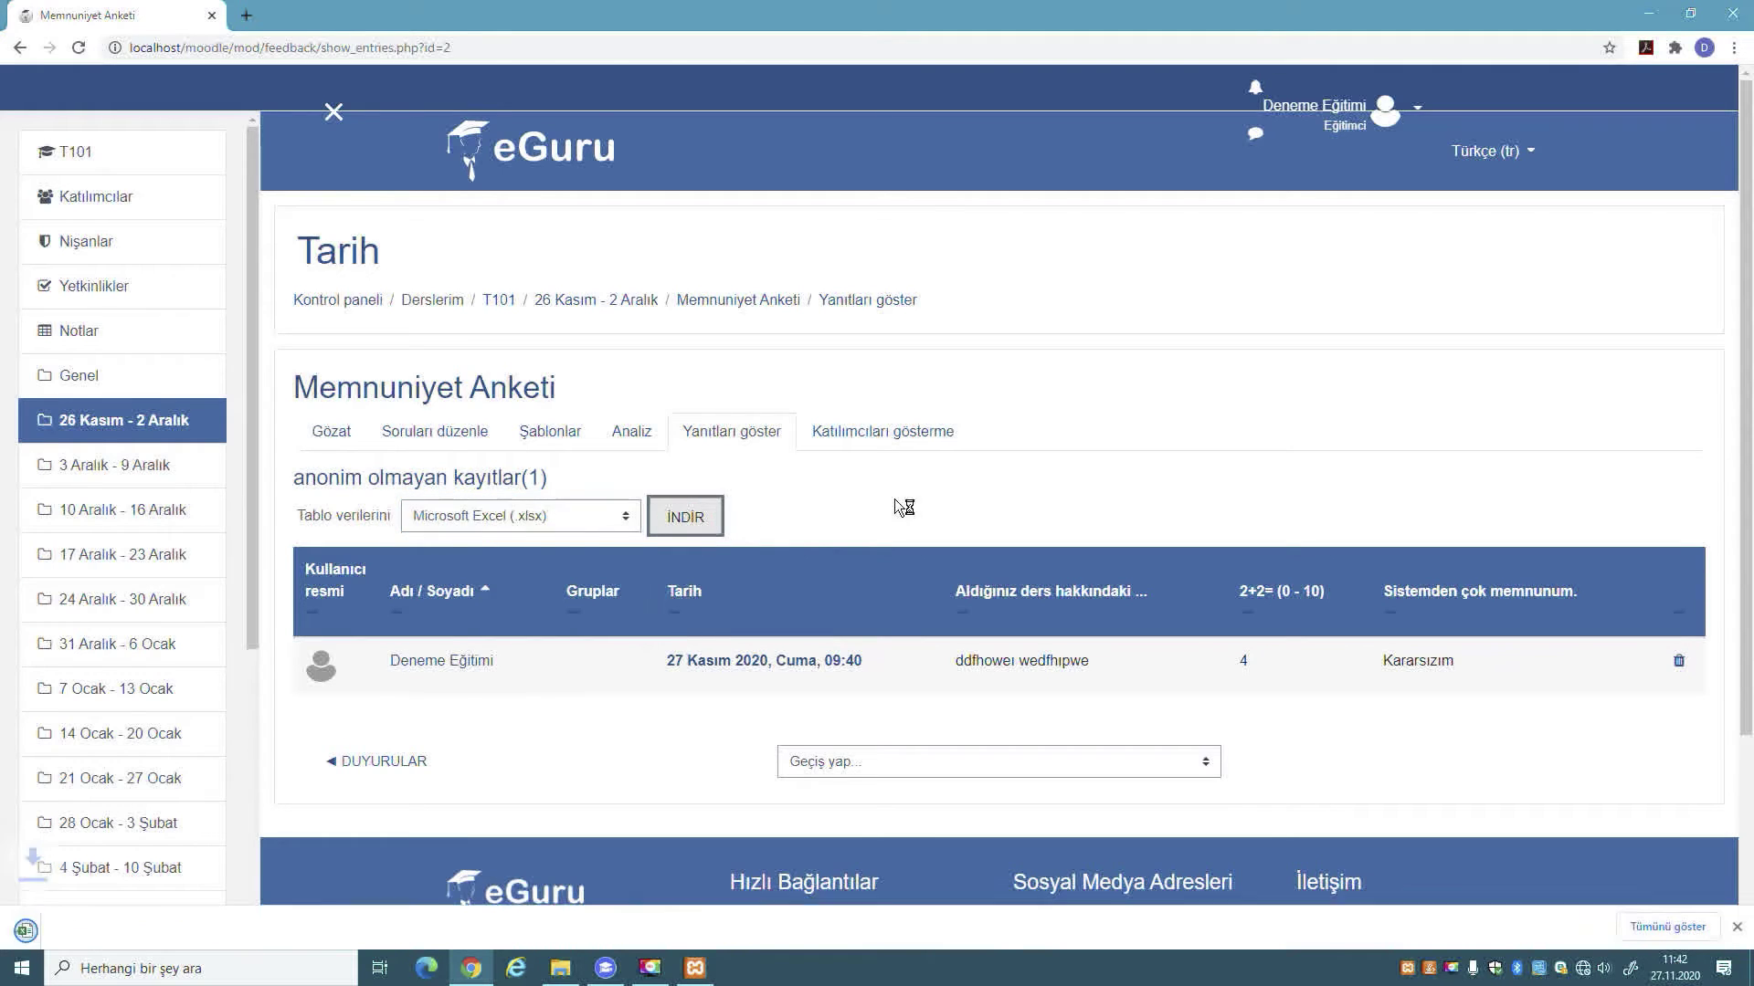
pyautogui.click(150, 926)
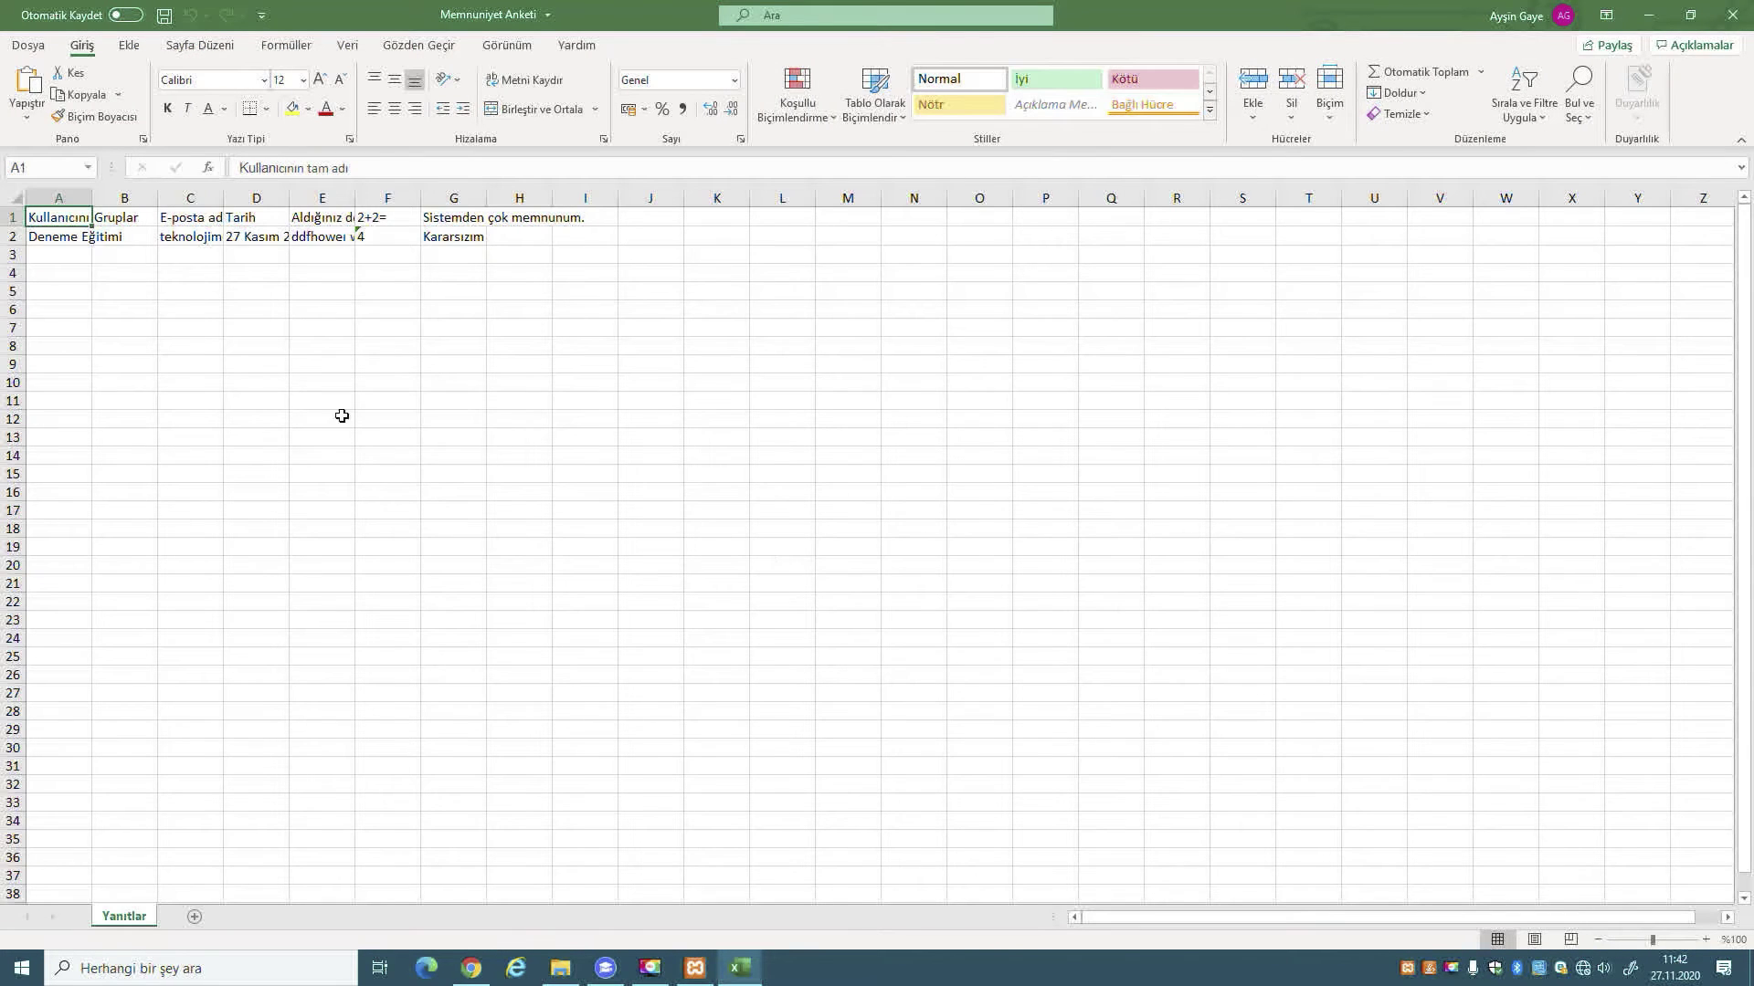
# - Inspect the respondent, date and answer columns of the Yanıtlar sheet, widening column C, and close the workbook
pyautogui.click(57, 240)
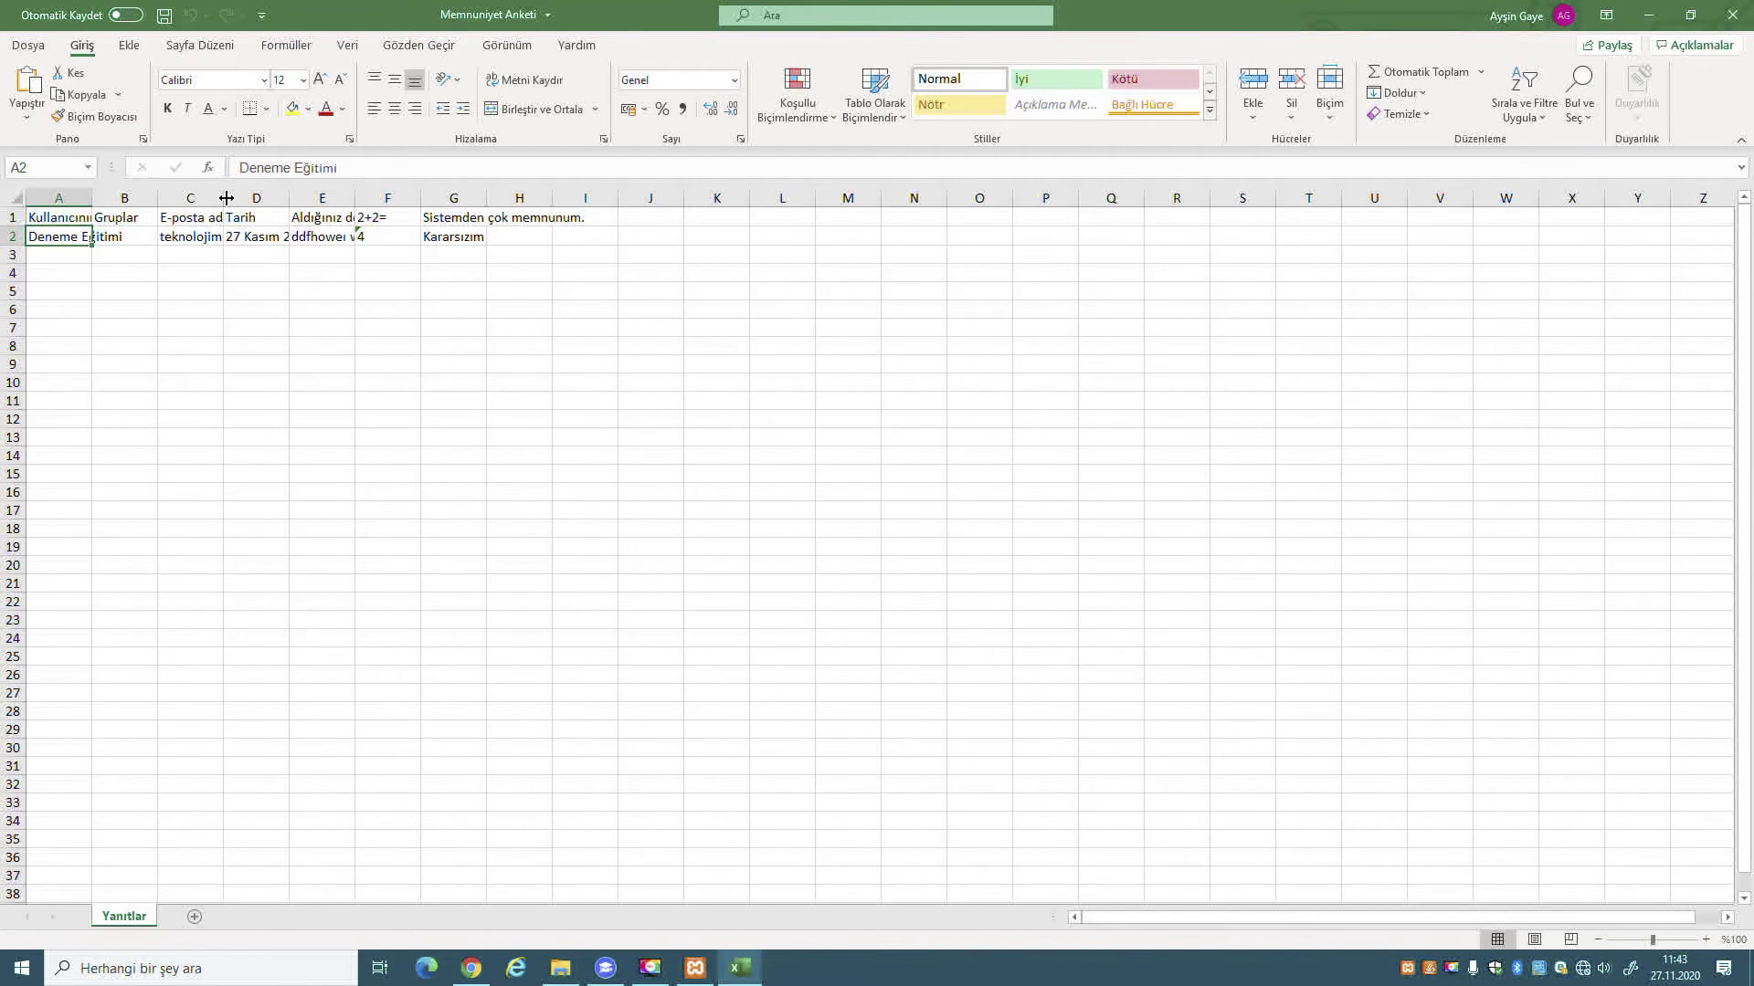
pyautogui.moveTo(224, 198); pyautogui.dragTo(246, 198)
pyautogui.click(275, 198)
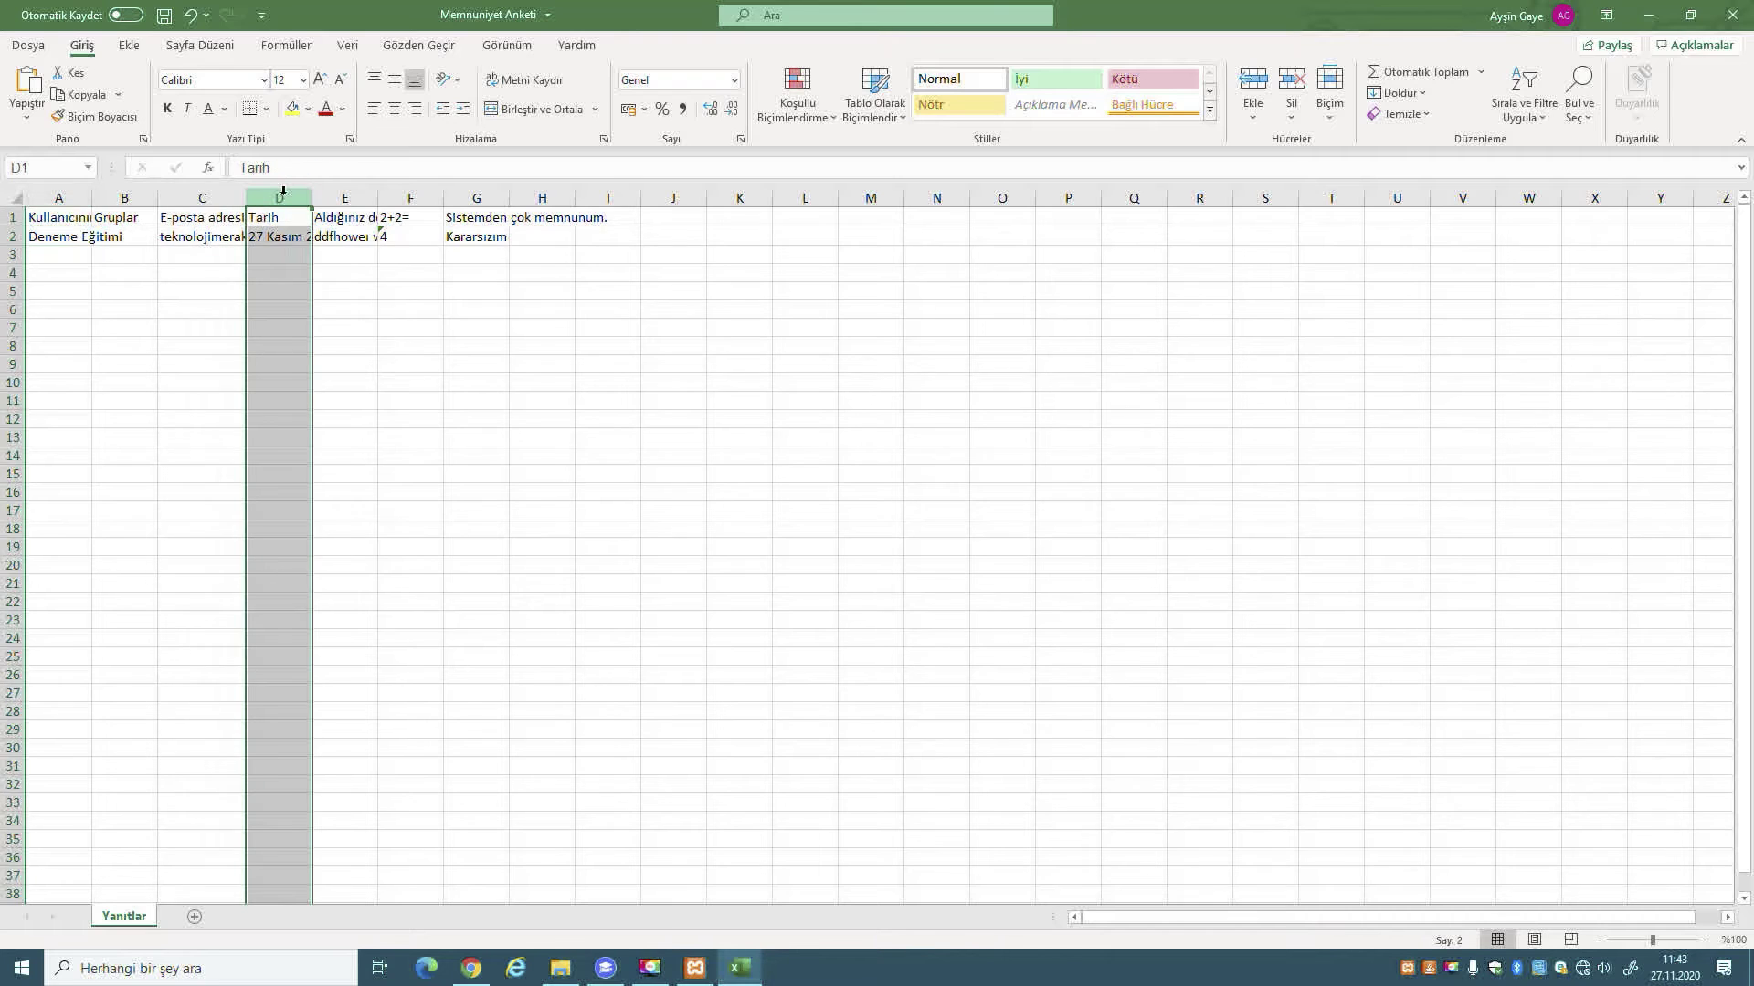
pyautogui.click(368, 196)
pyautogui.click(408, 197)
pyautogui.click(542, 198)
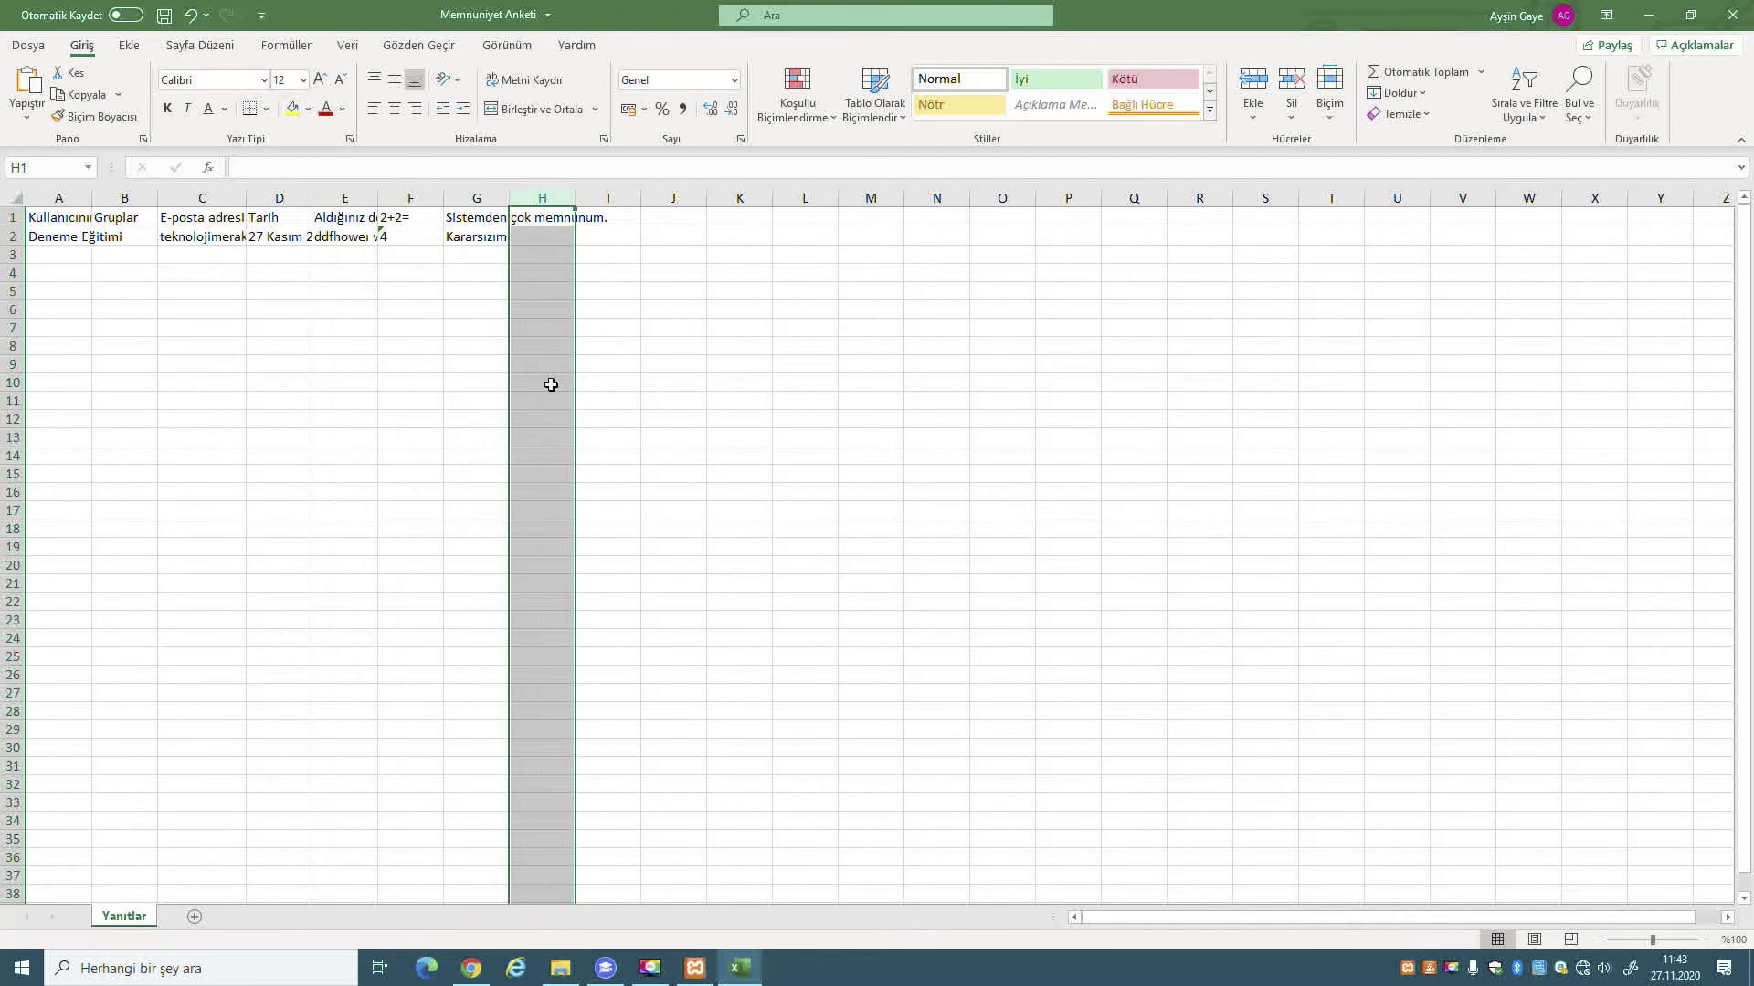
pyautogui.click(464, 188)
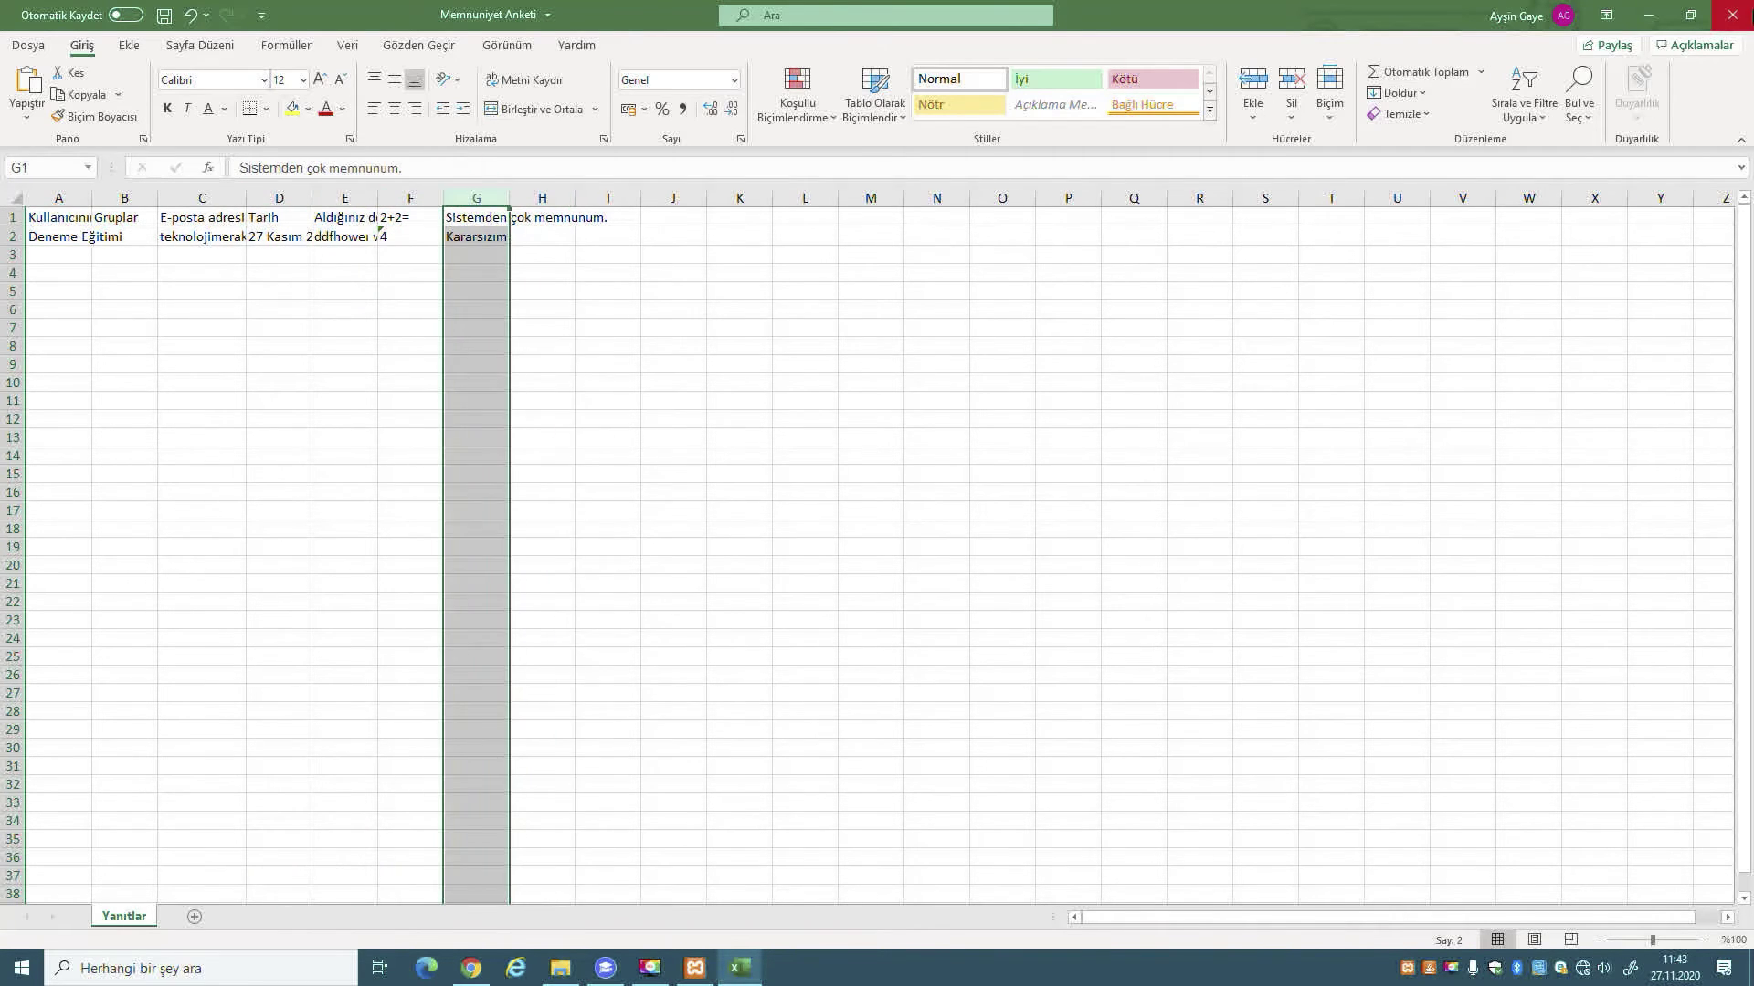
pyautogui.click(1731, 15)
pyautogui.click(874, 507)
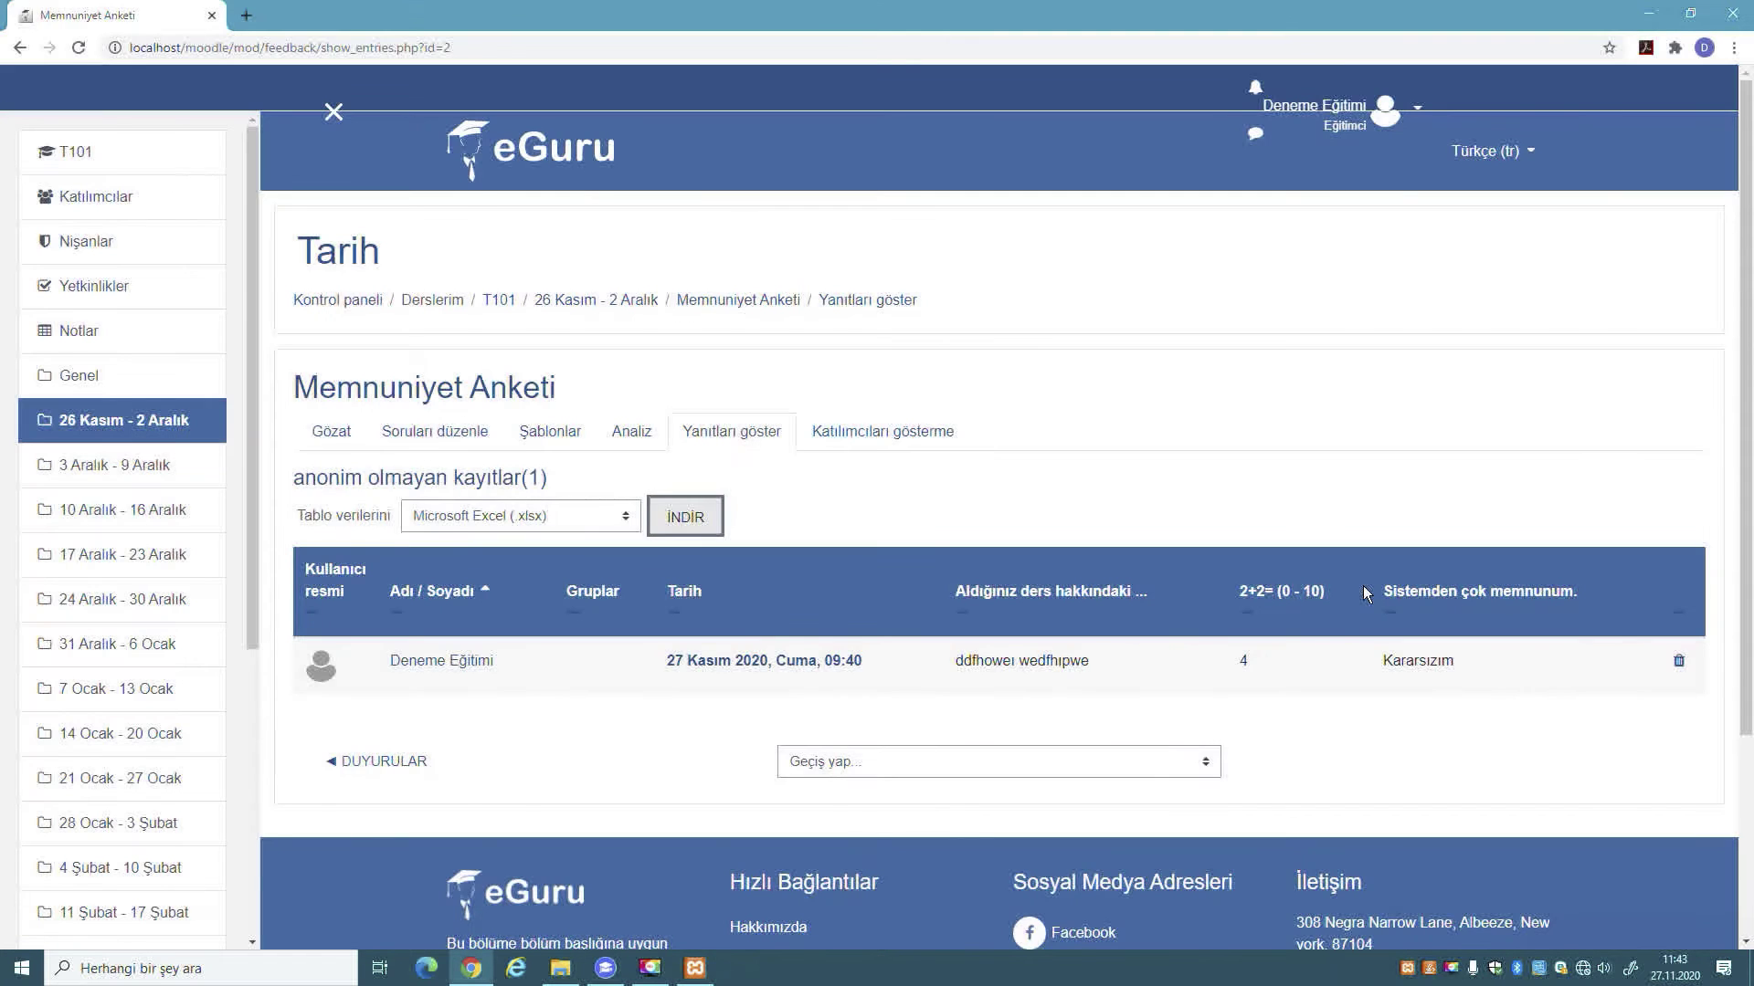
# - Look over the survey's question editor and Gözat overview, and return to the 26 Kasım - 2 Aralık section of the course page
pyautogui.click(440, 437)
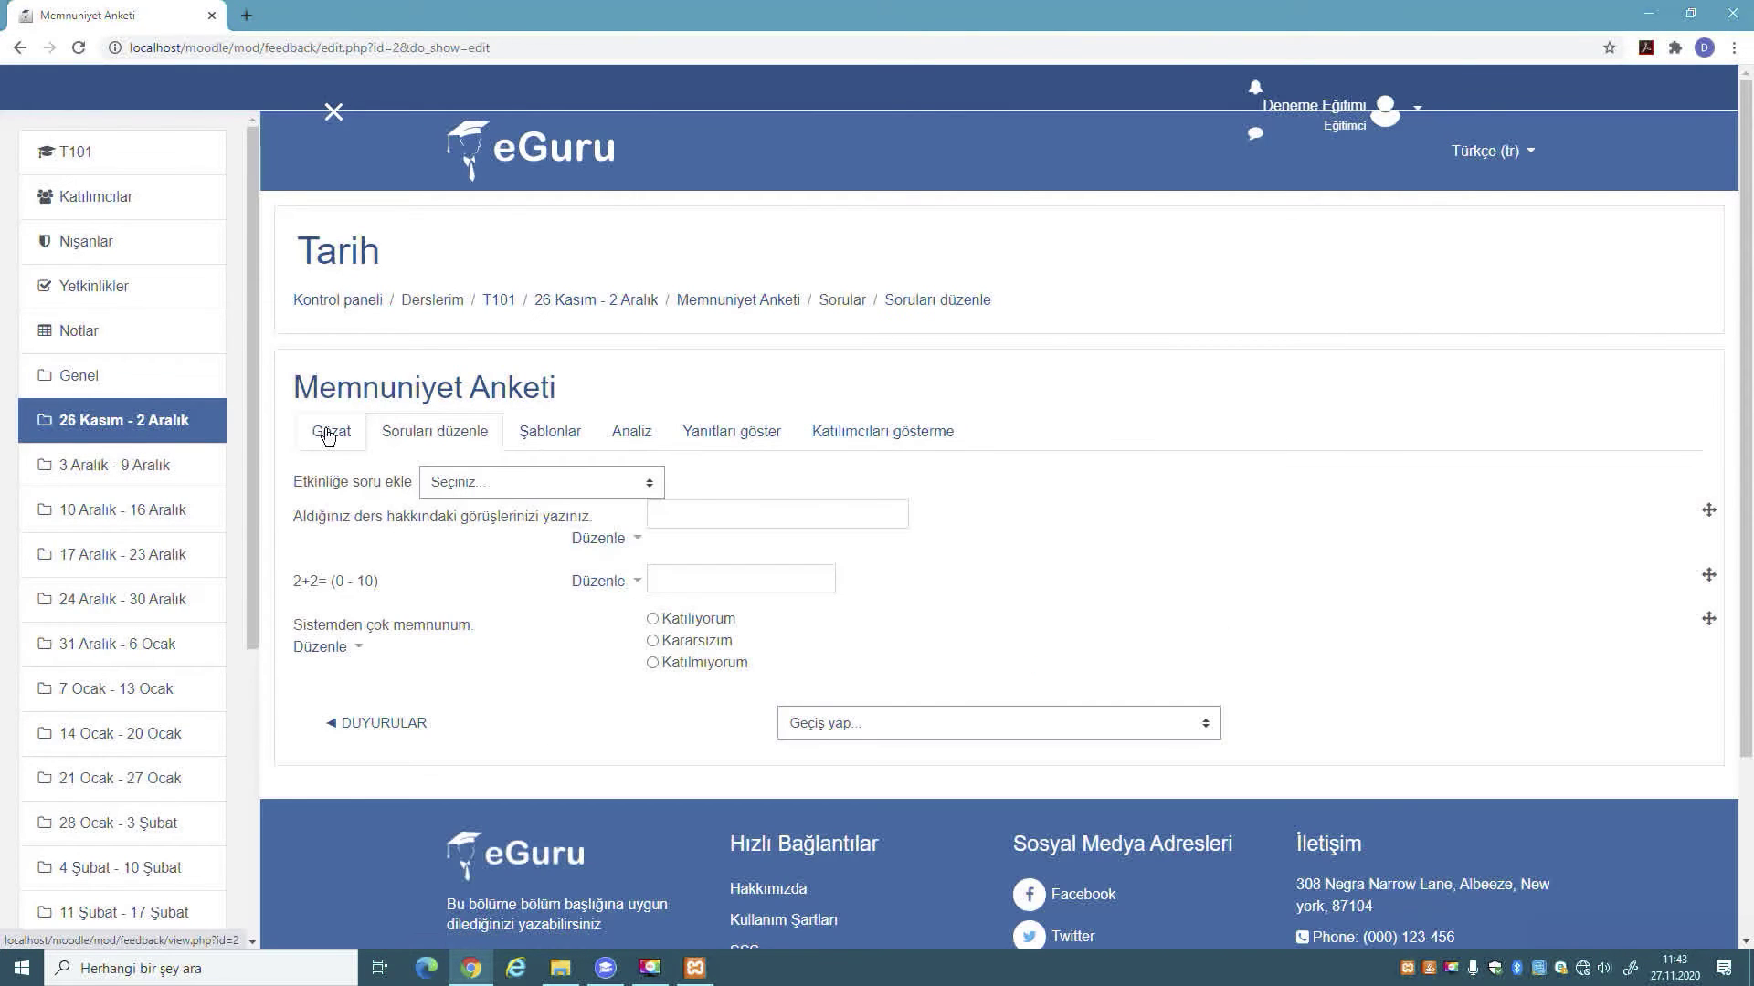
pyautogui.click(329, 435)
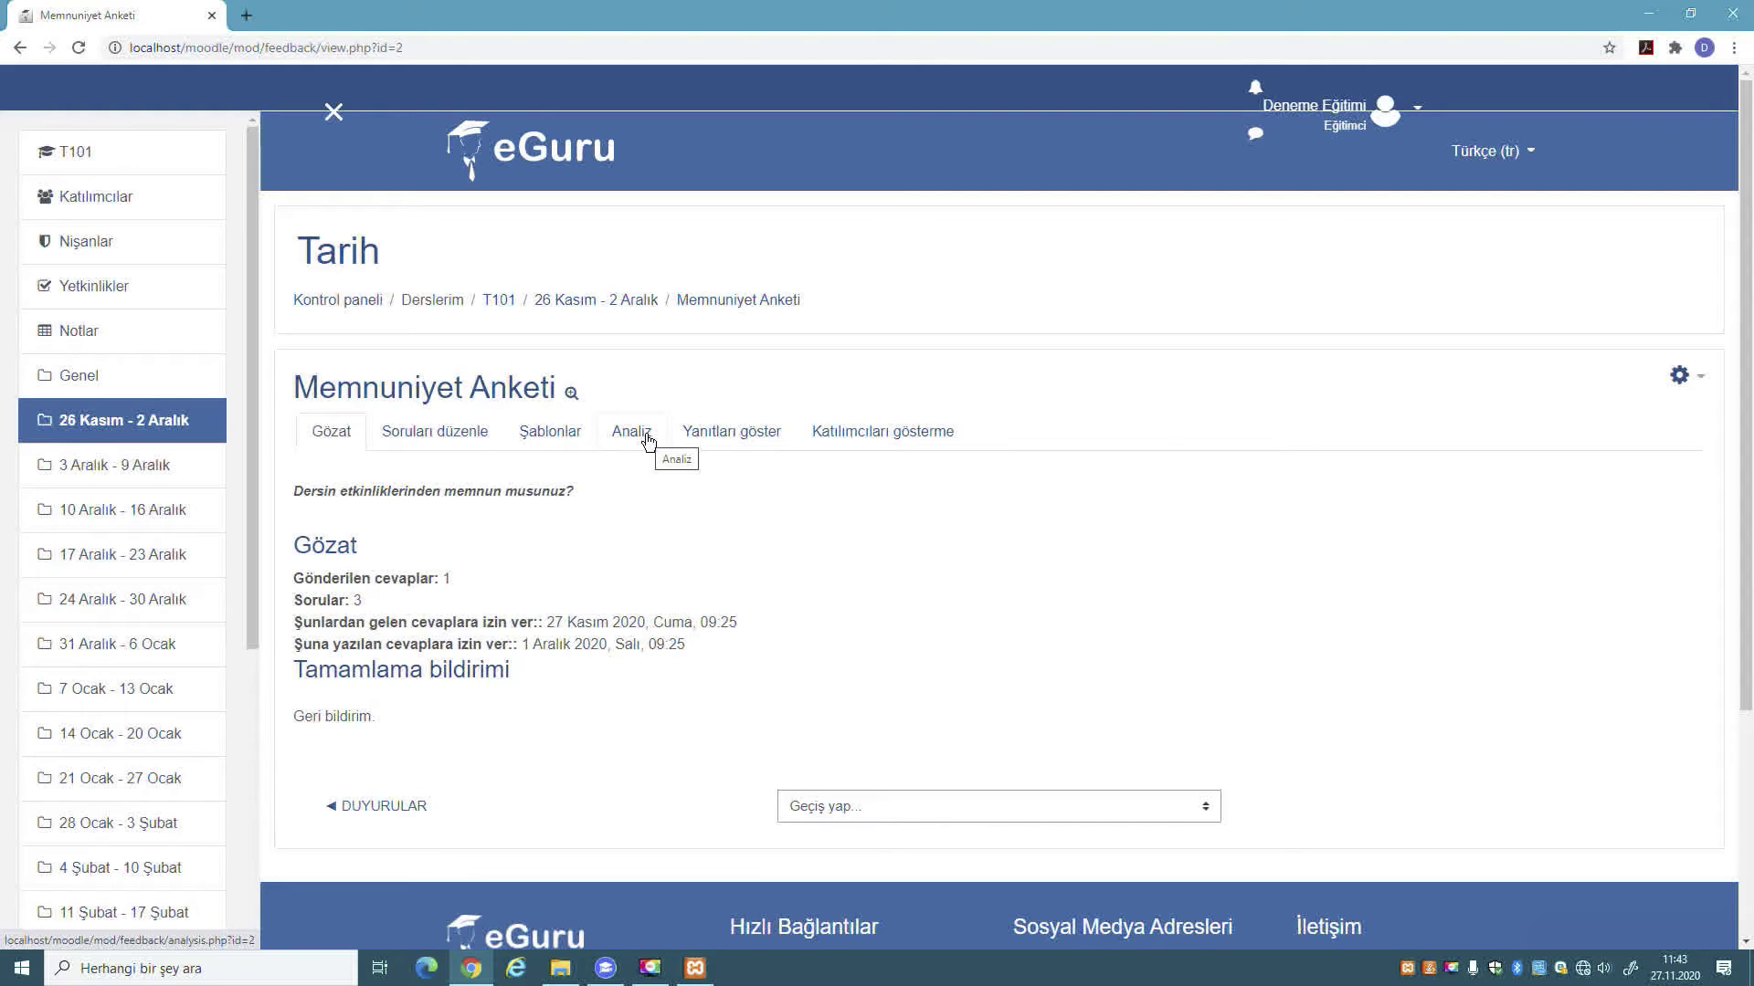
pyautogui.click(106, 419)
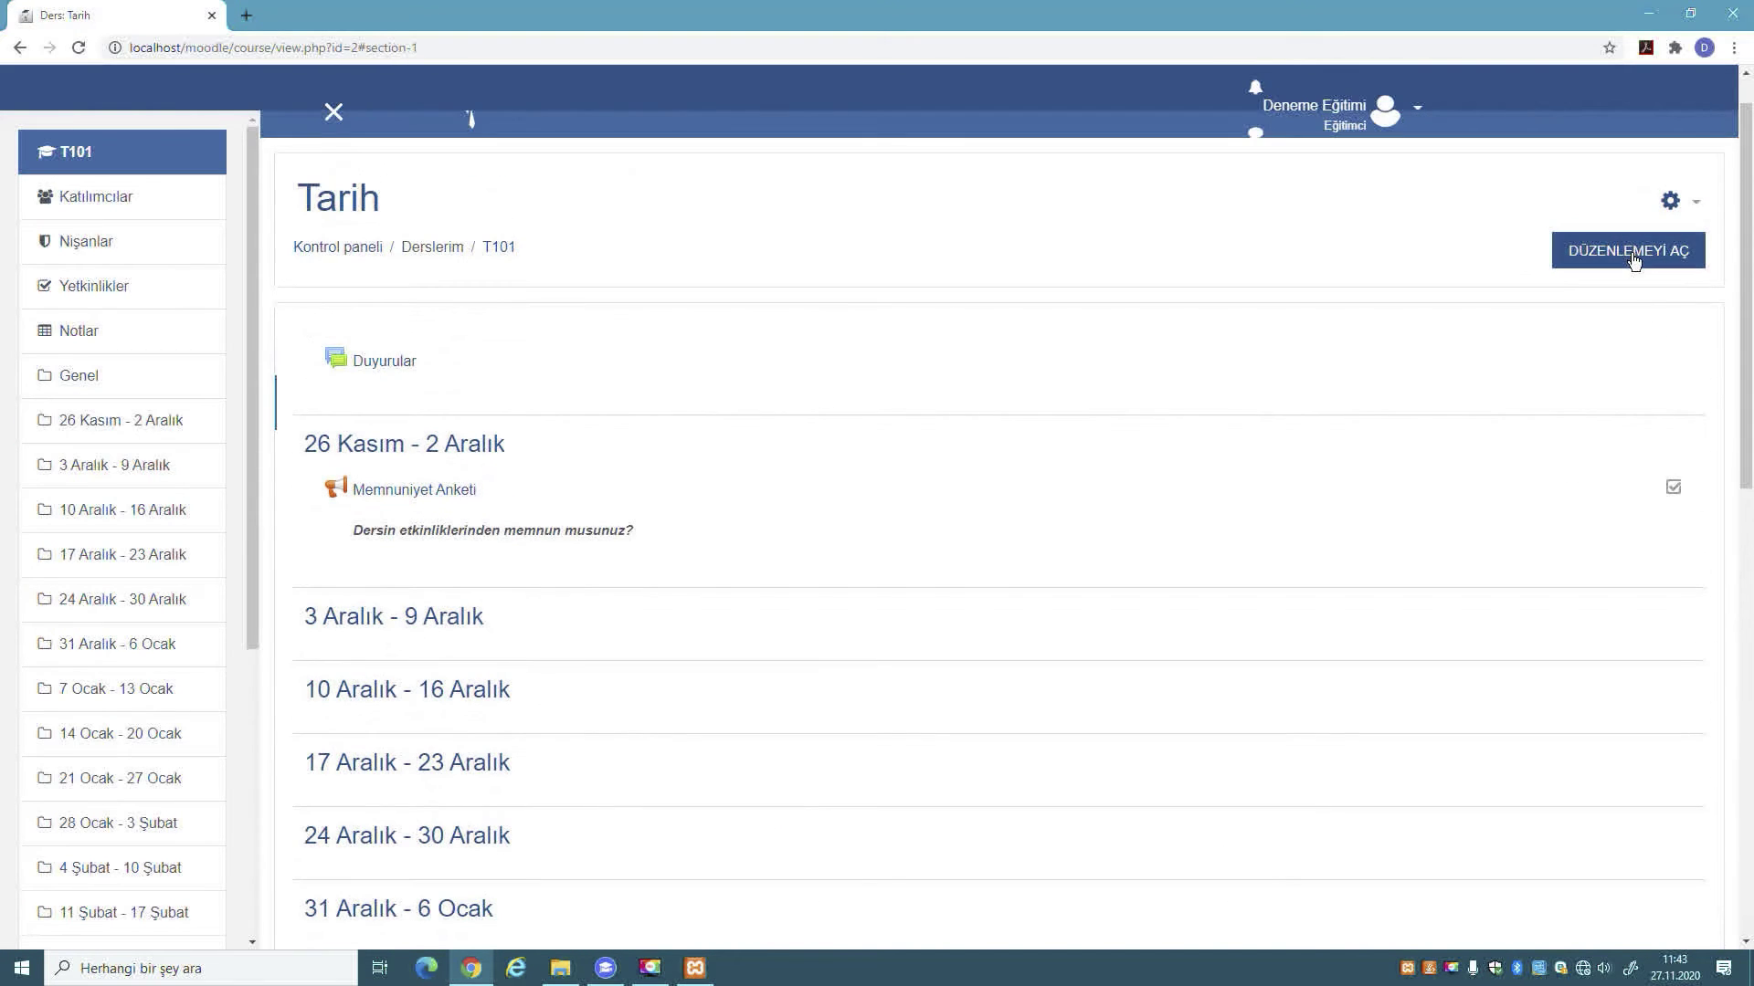
# - Turn on course editing, search the activities for "anket", and add an Anket (Hazır ölçekli) to the 26 Kasım - 2 Aralık section
pyautogui.click(1633, 260)
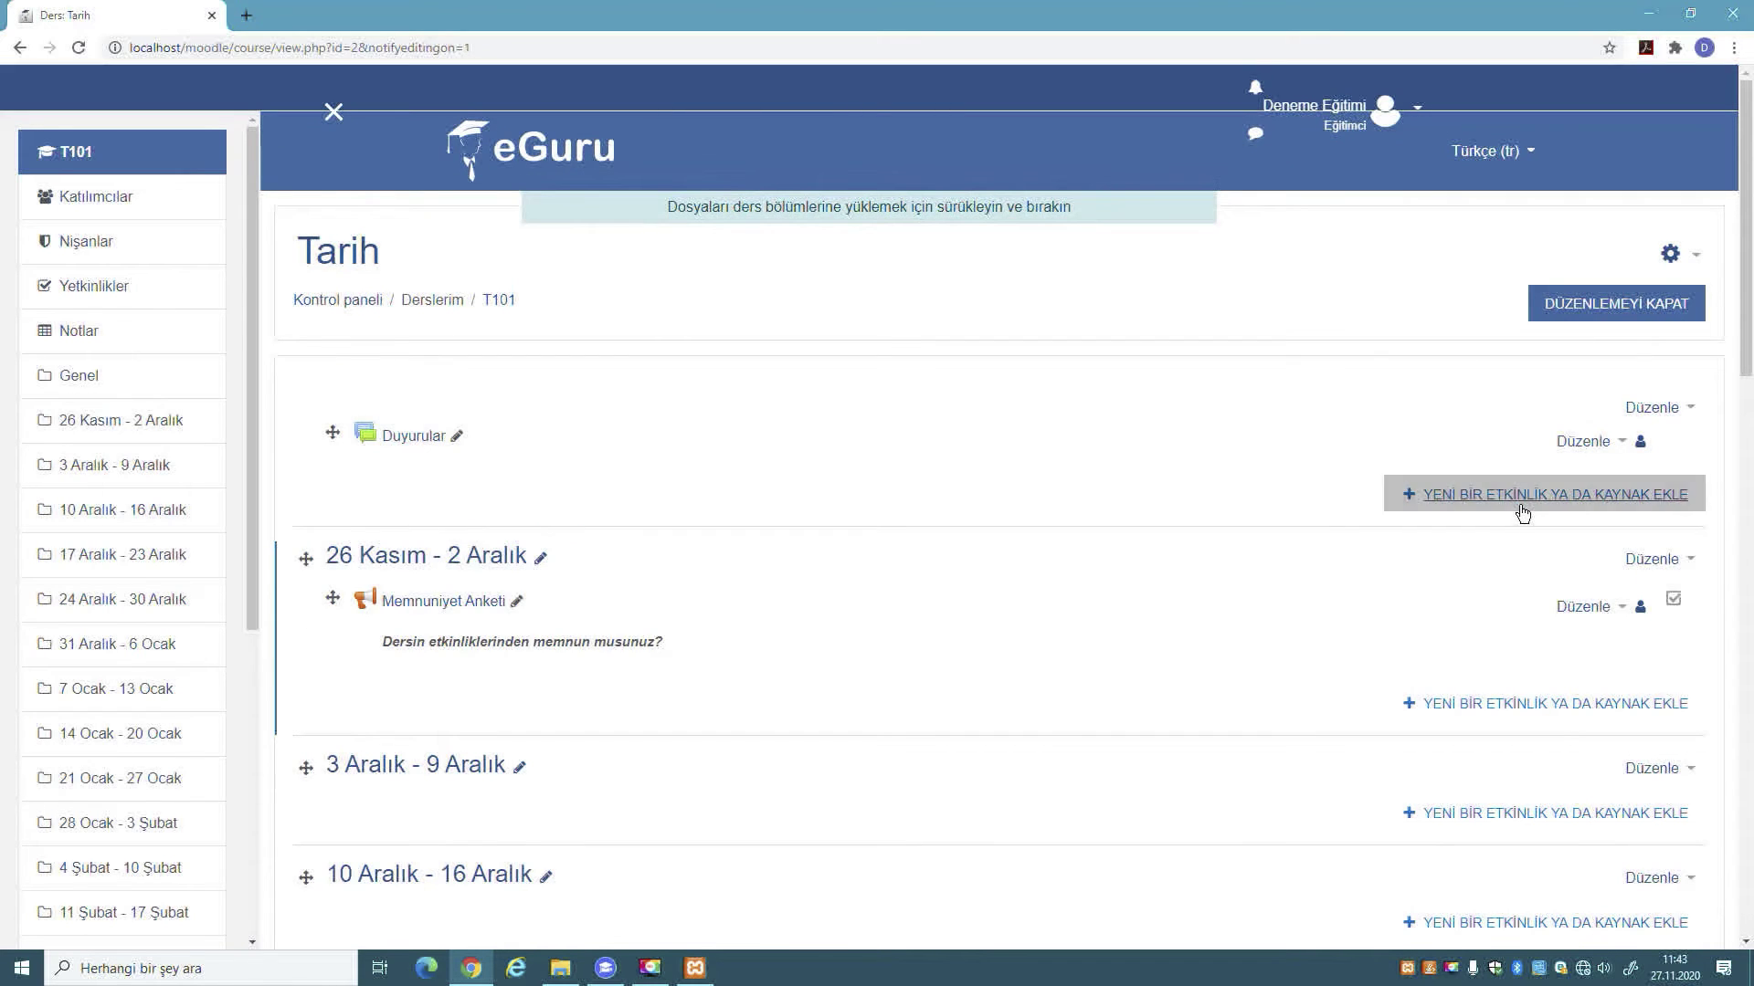
pyautogui.click(1488, 709)
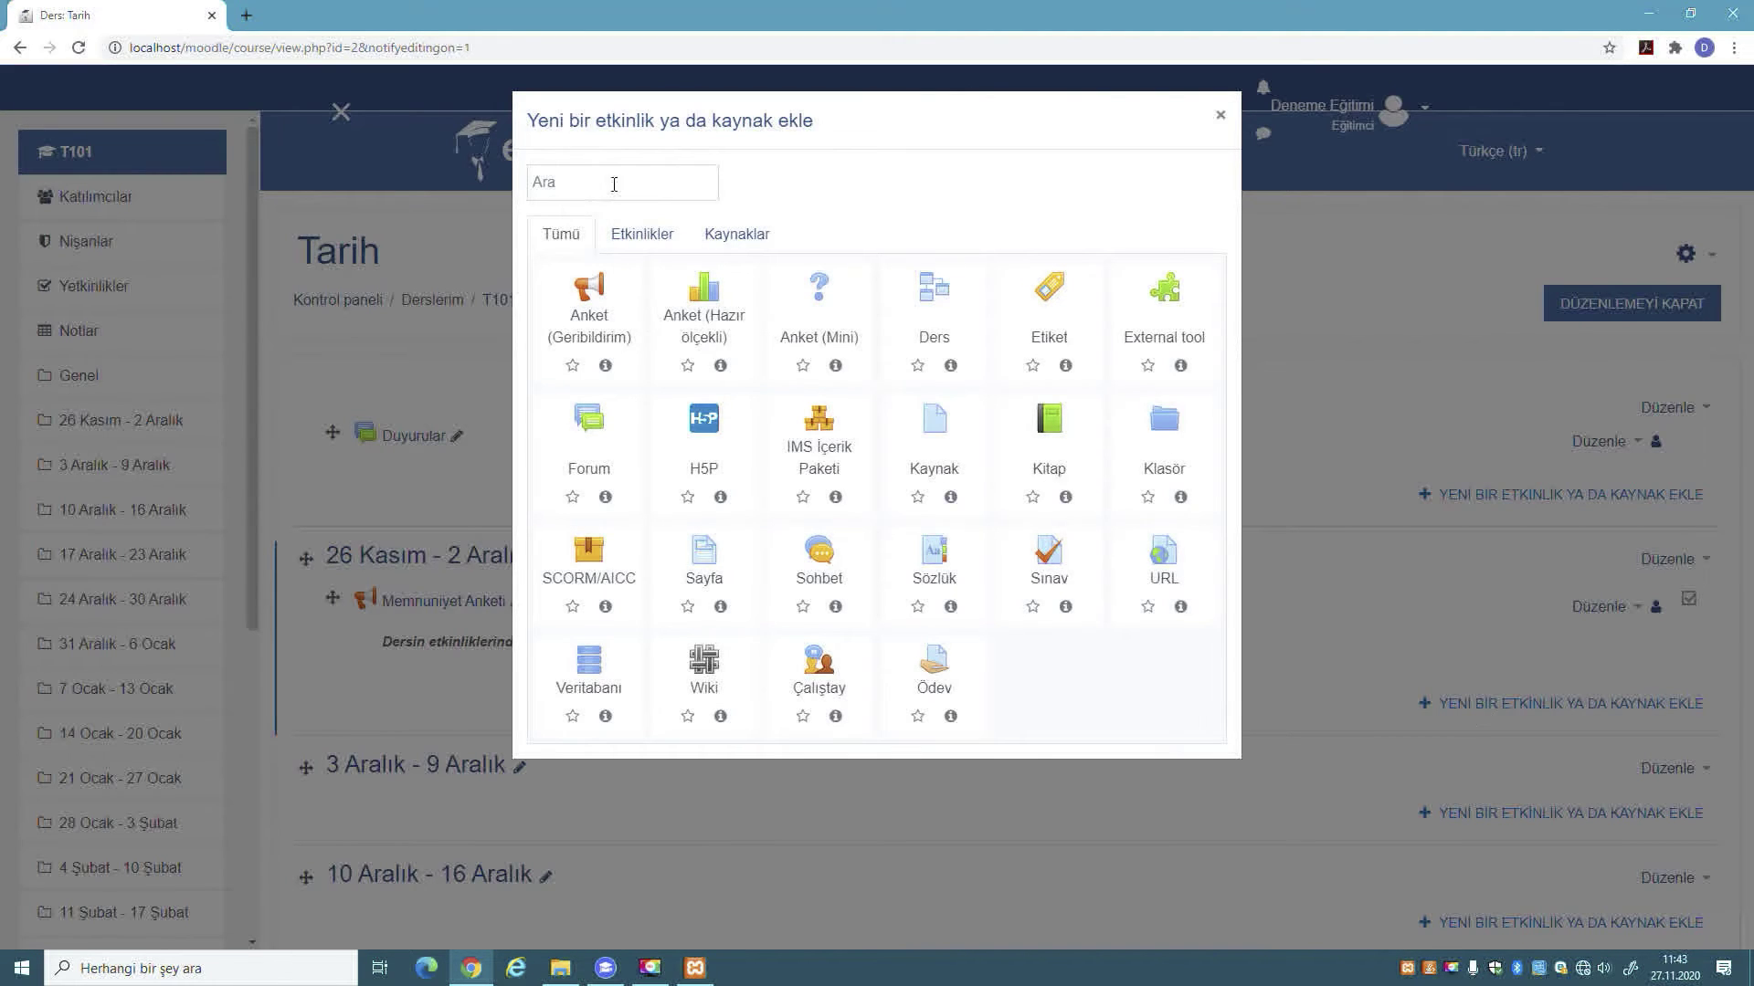
pyautogui.click(619, 186)
pyautogui.write('anket')
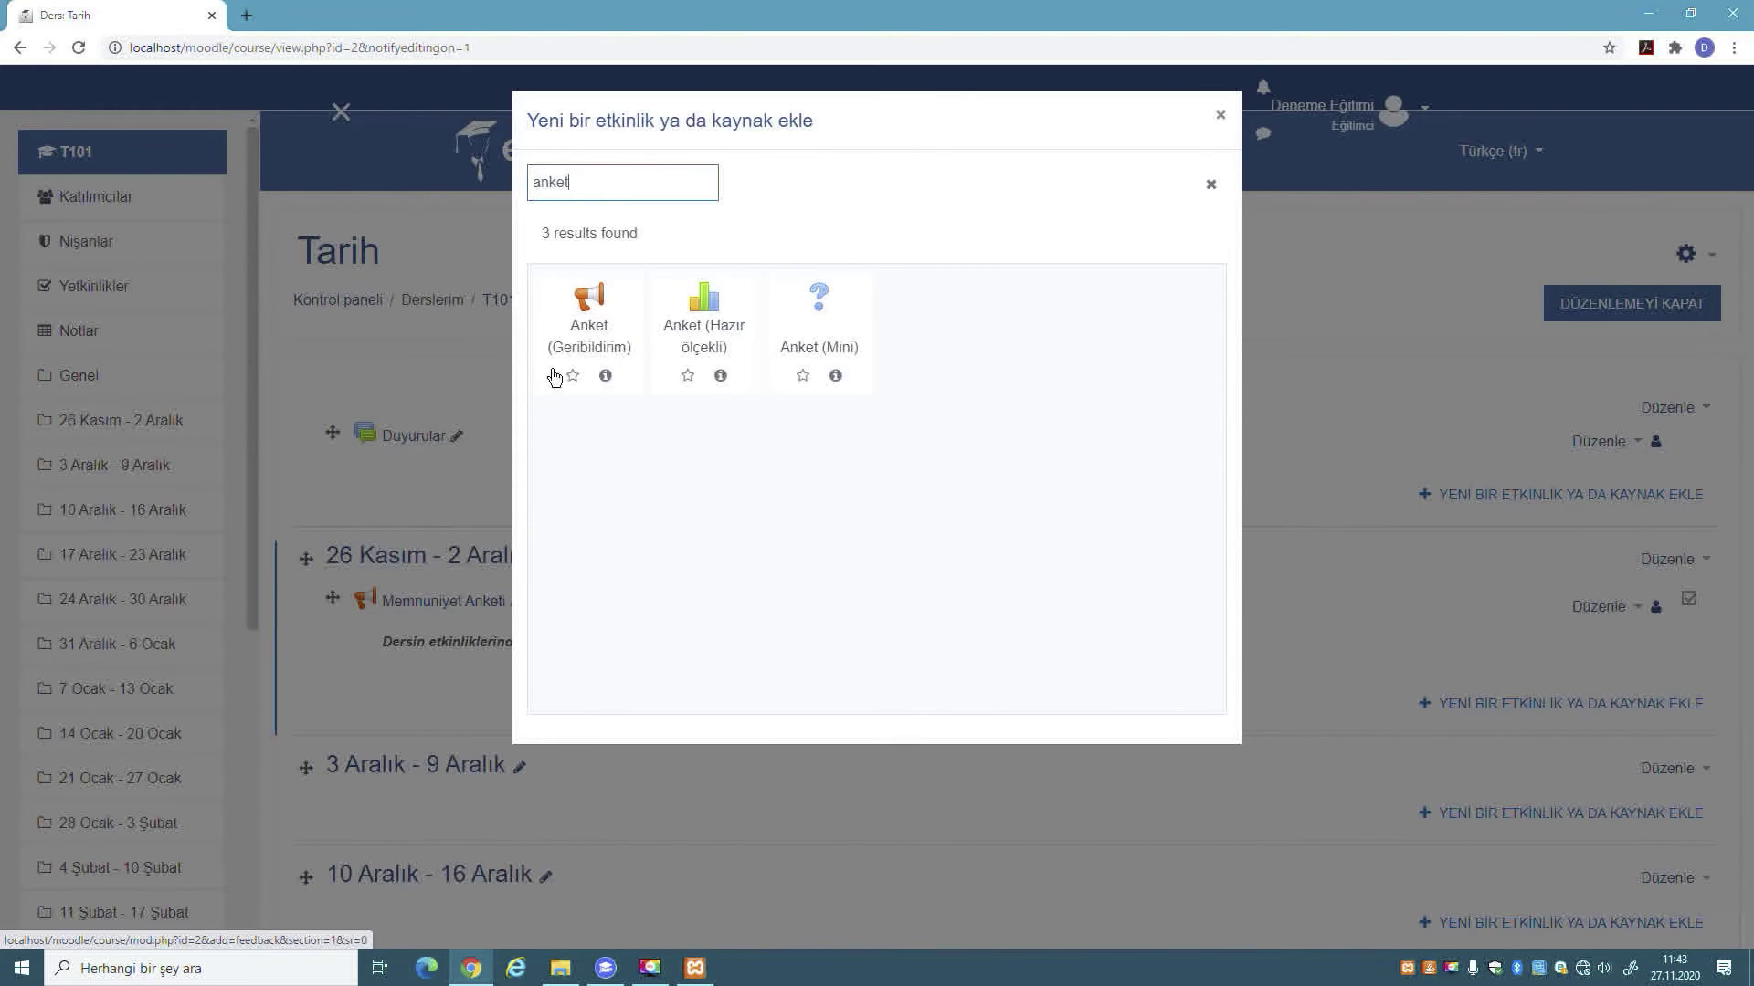
pyautogui.click(731, 331)
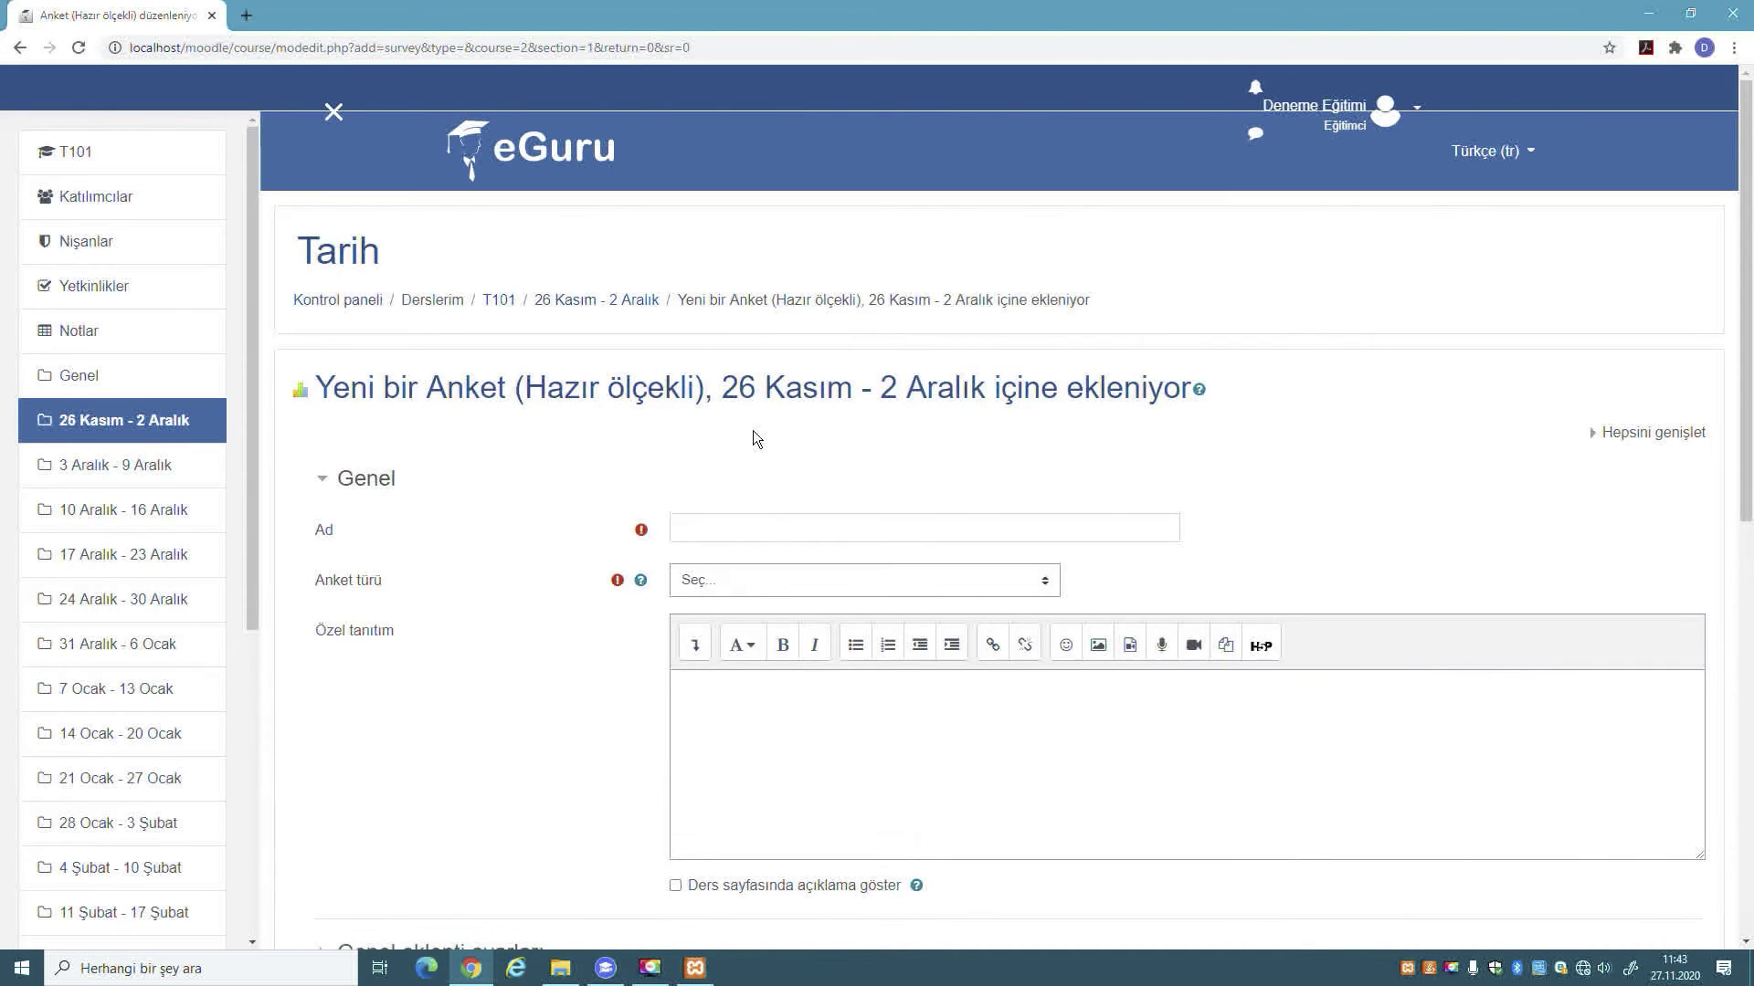
# - Name the new survey "Hazır Ölçekli" and set its survey type to Yapısalcı Çevrimiçi Öğrenme Ortamı (Gerçek)
pyautogui.click(721, 539)
pyautogui.write('HAzır Ölçekli')
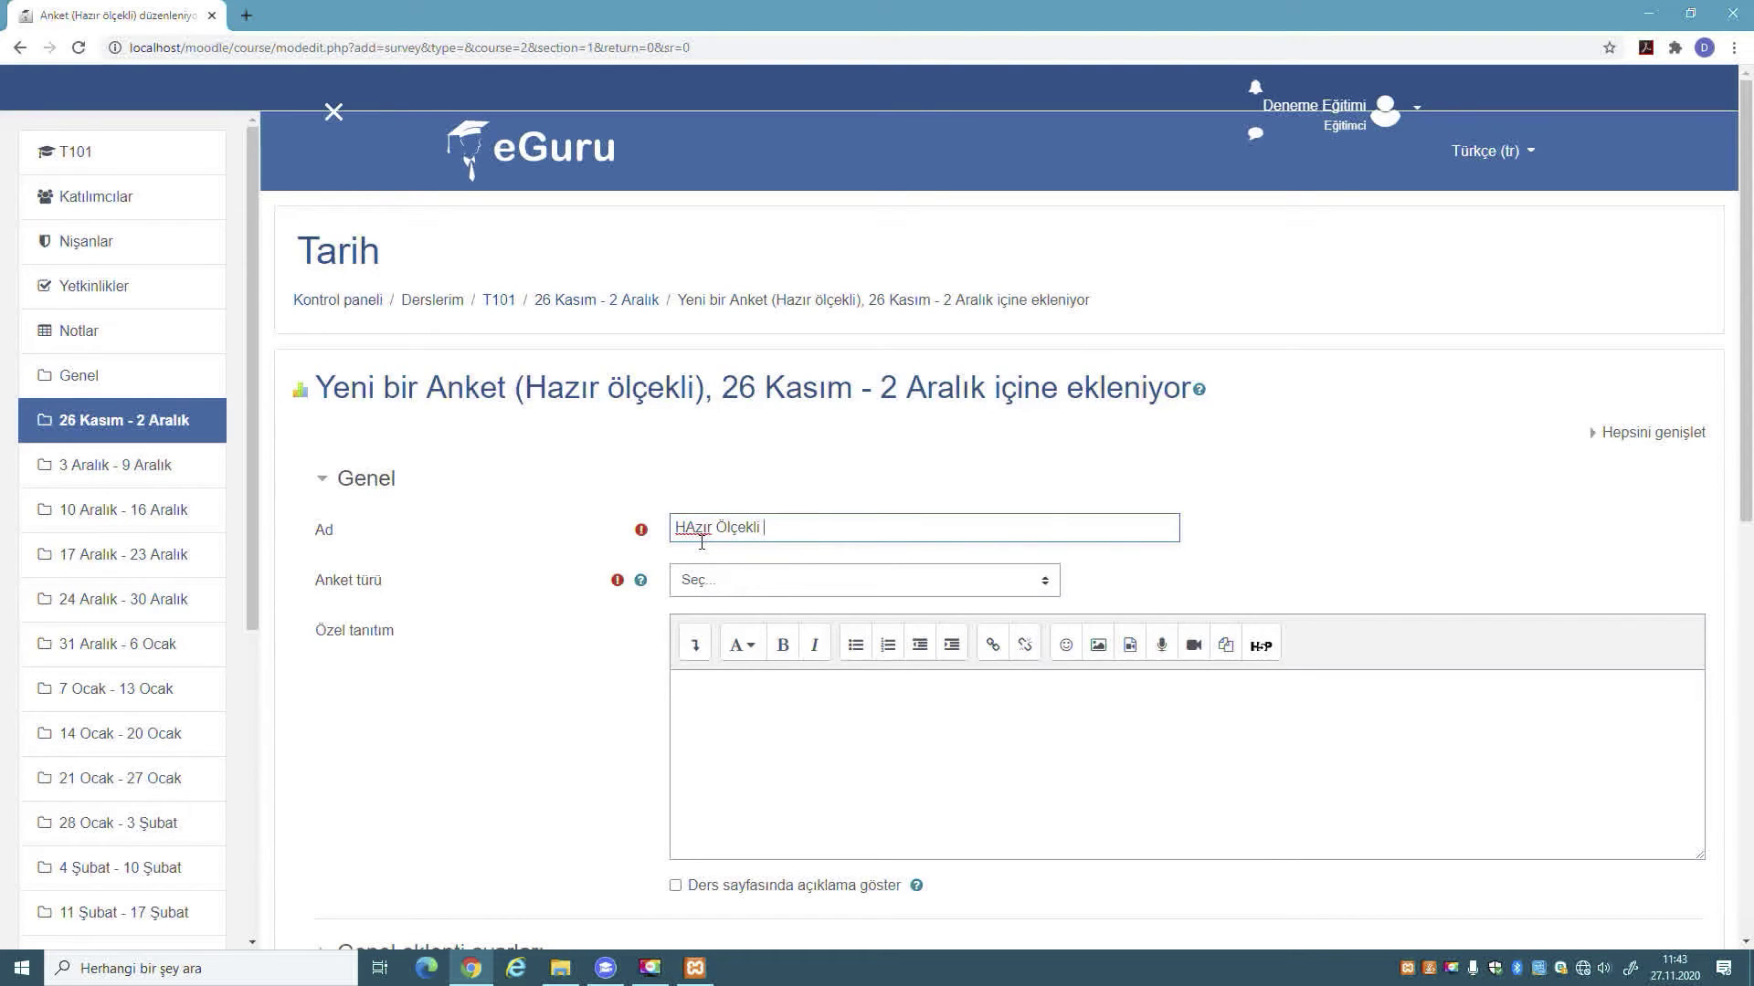
pyautogui.write('a')
pyautogui.click(753, 583)
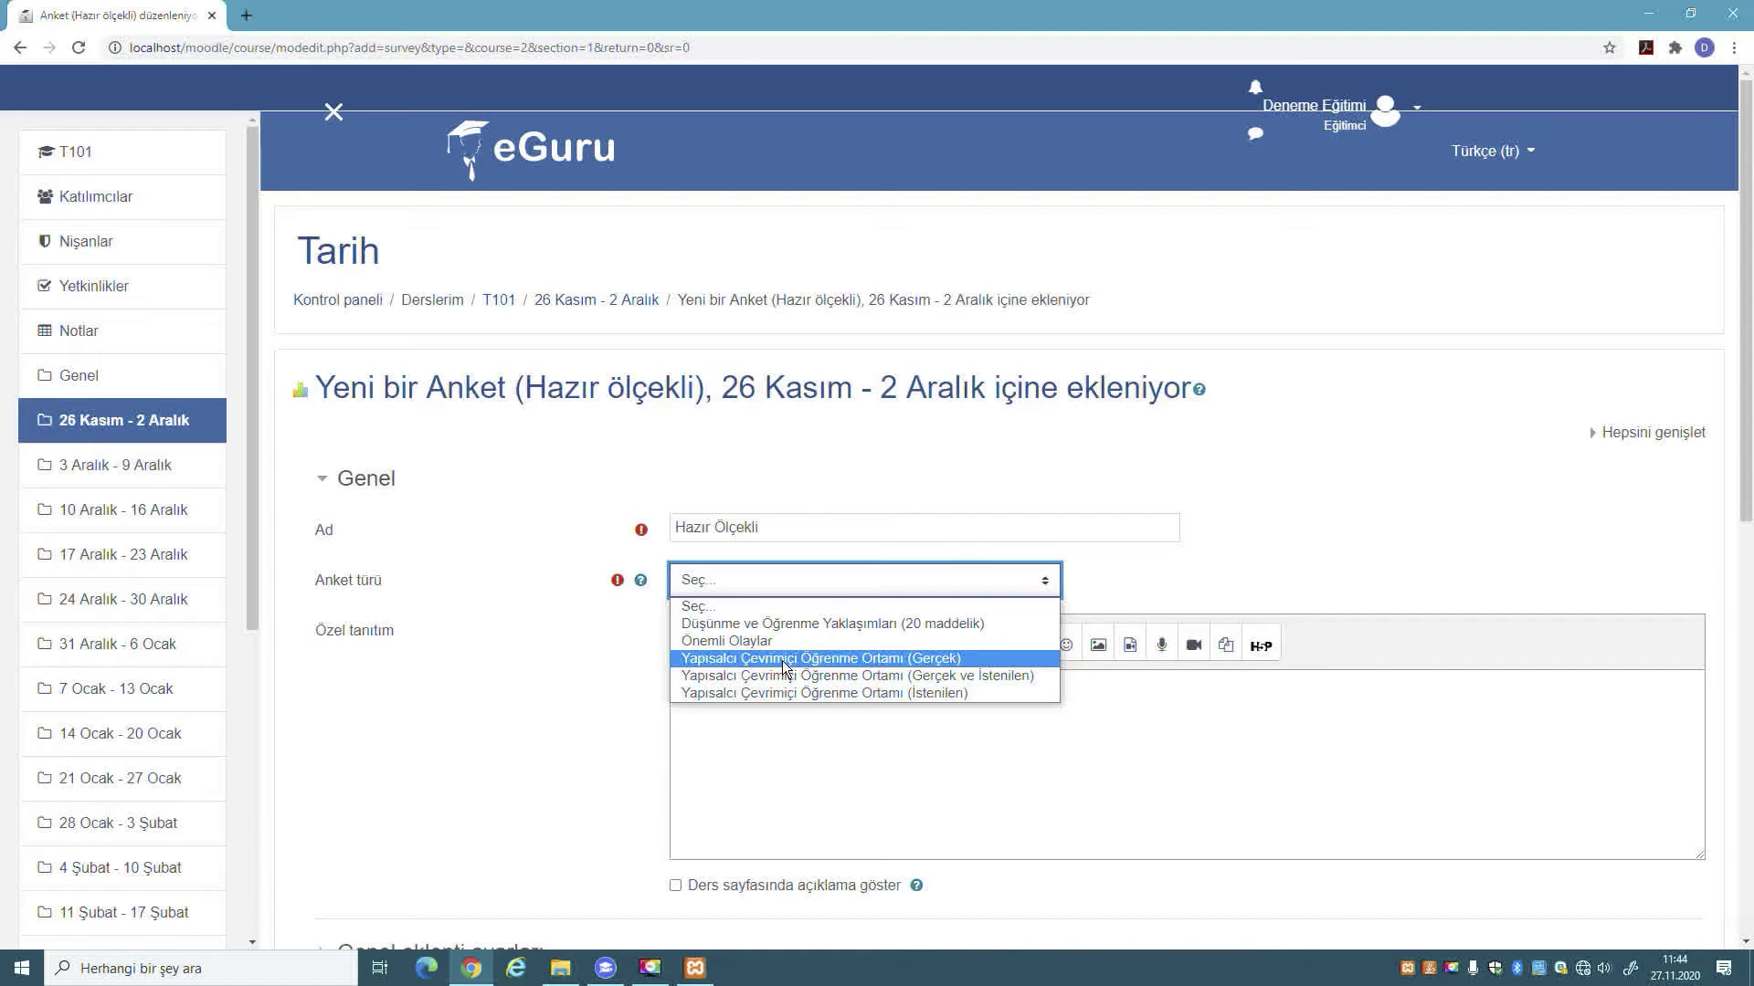
pyautogui.click(825, 658)
pyautogui.click(1506, 525)
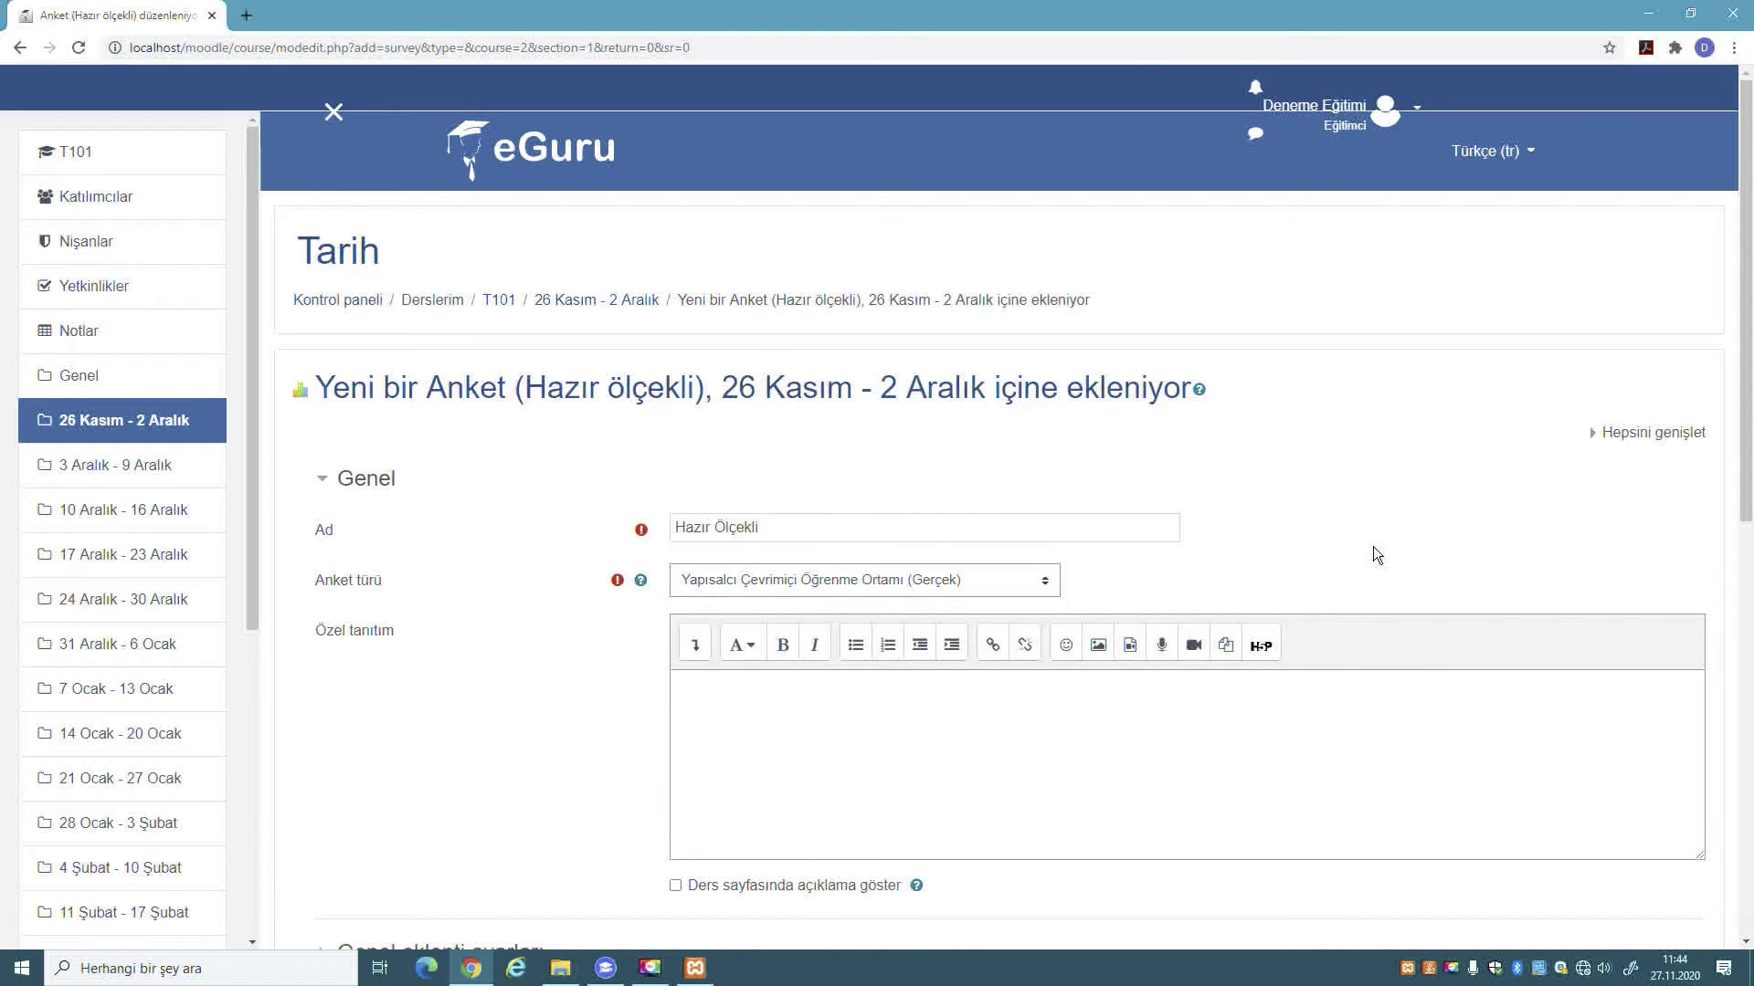
# - Enter "Yönerge" as the survey's custom introduction and enable showing the description on the course page
pyautogui.click(905, 745)
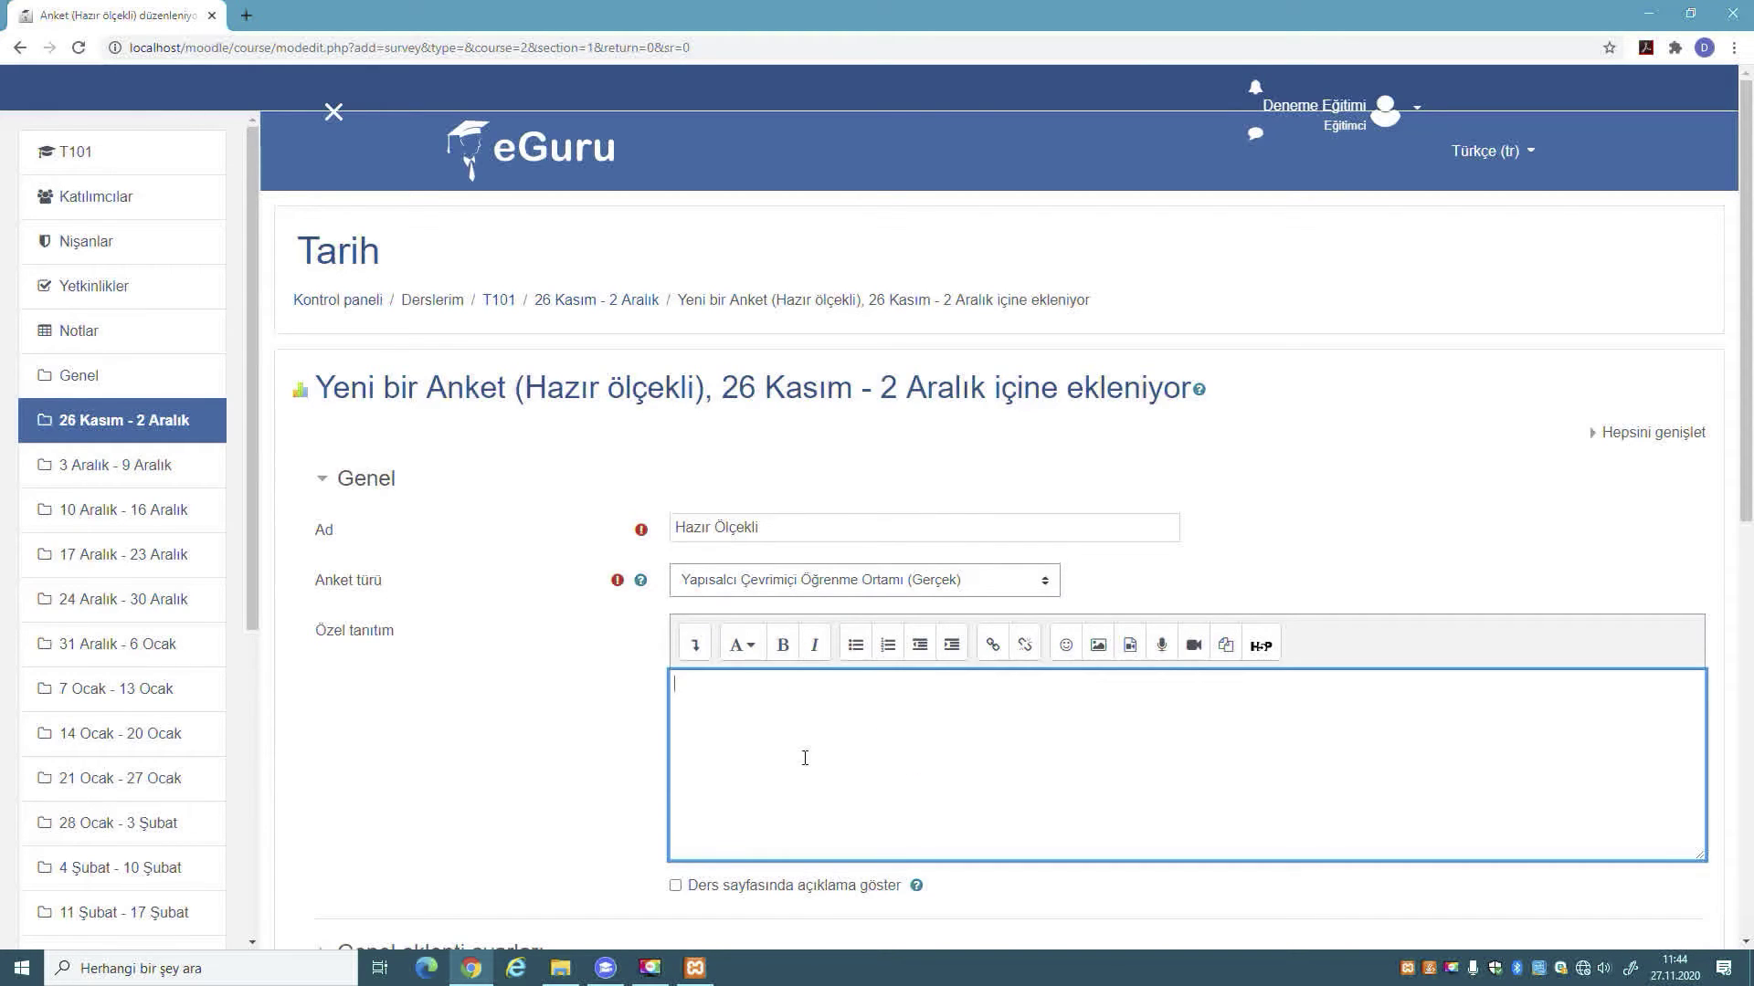
pyautogui.write('Yönerge')
pyautogui.scroll(-3, 869, 408)
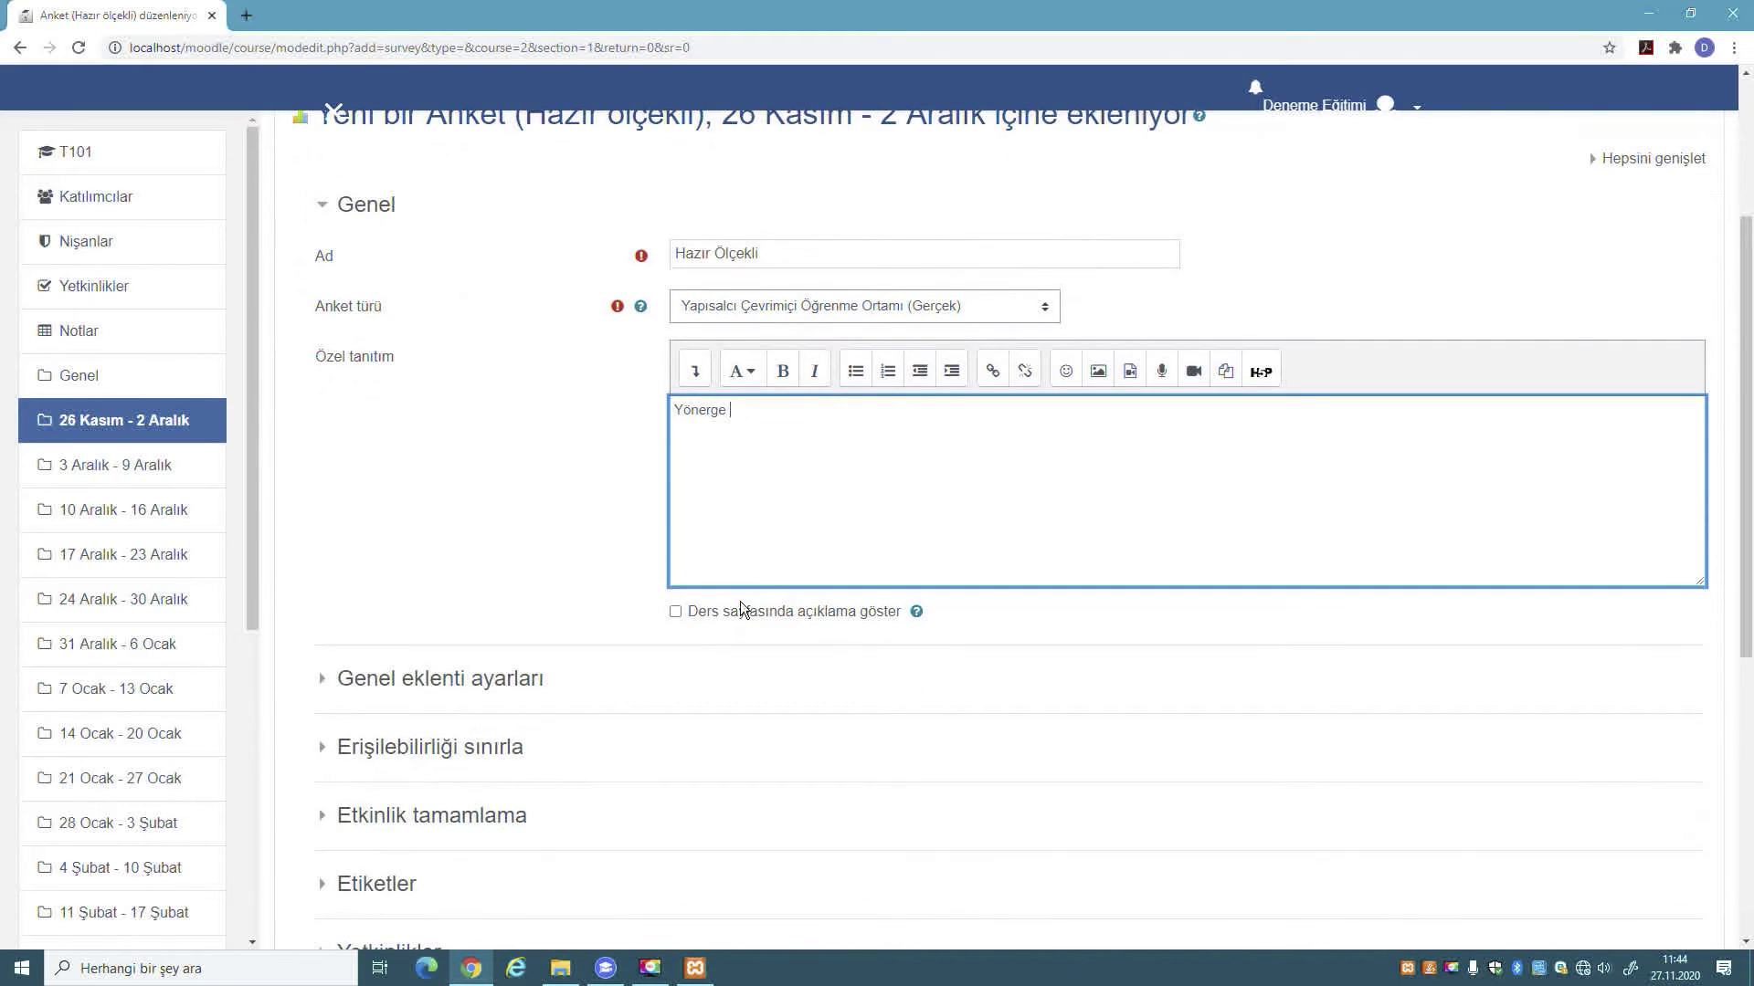
pyautogui.click(675, 613)
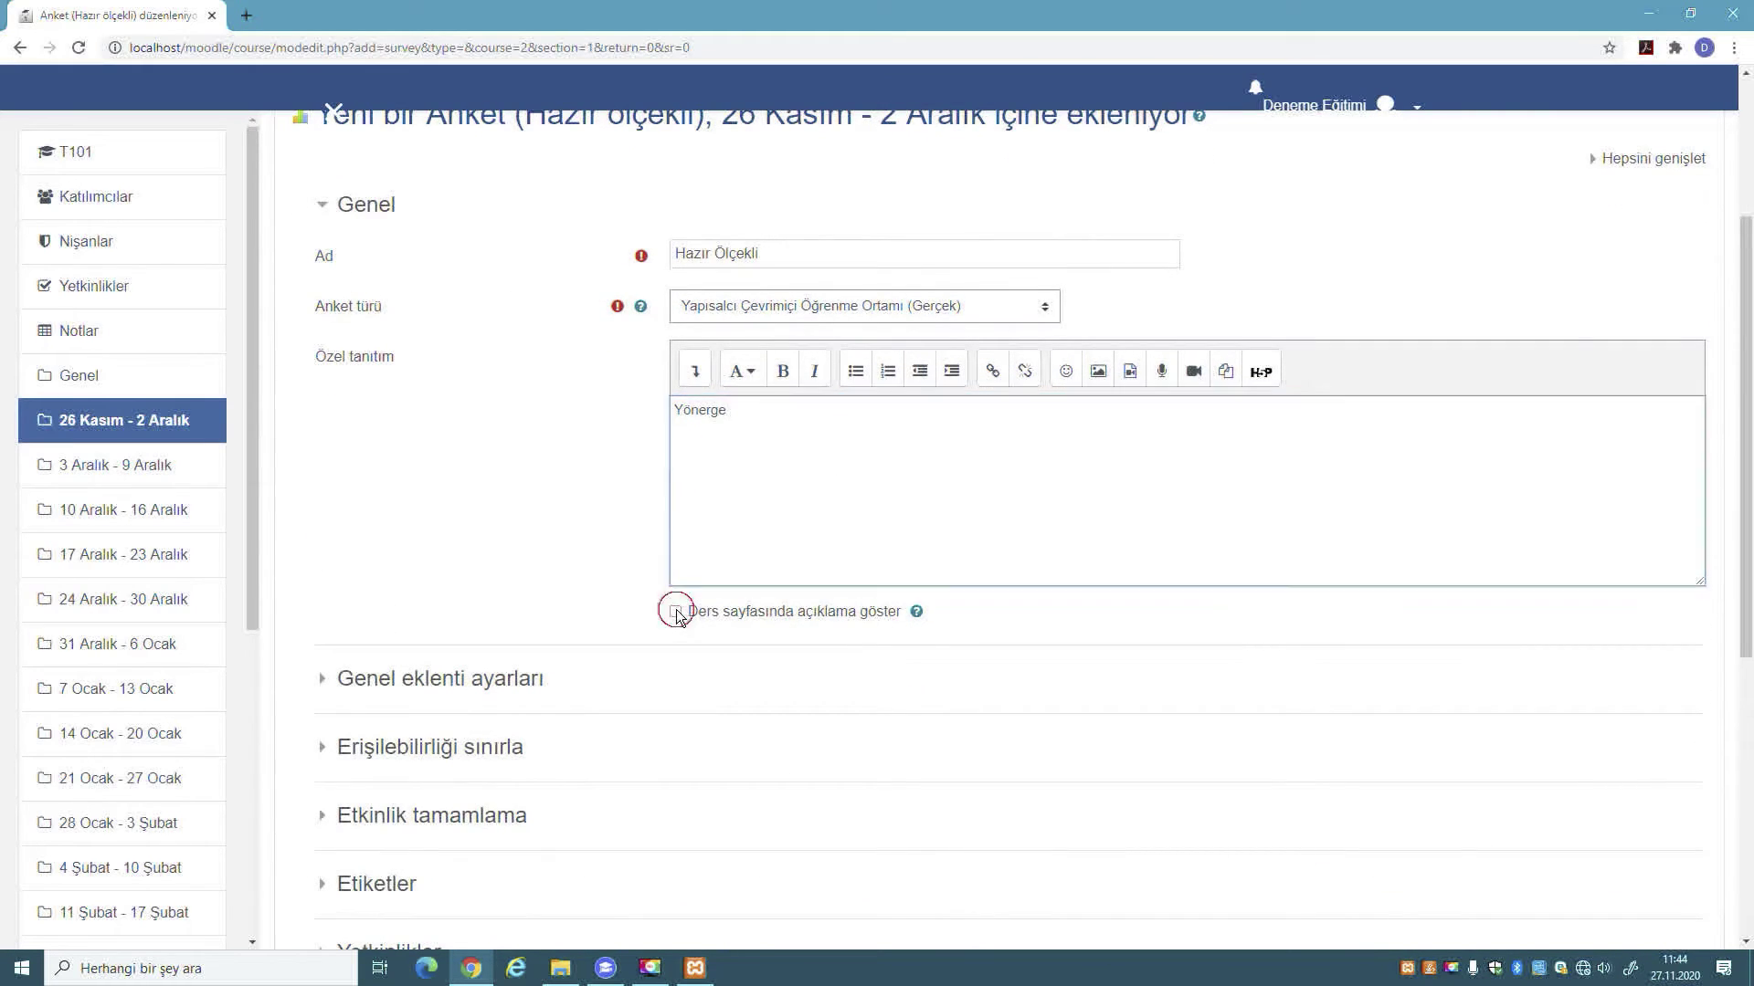
pyautogui.moveTo(771, 423); pyautogui.dragTo(665, 435)
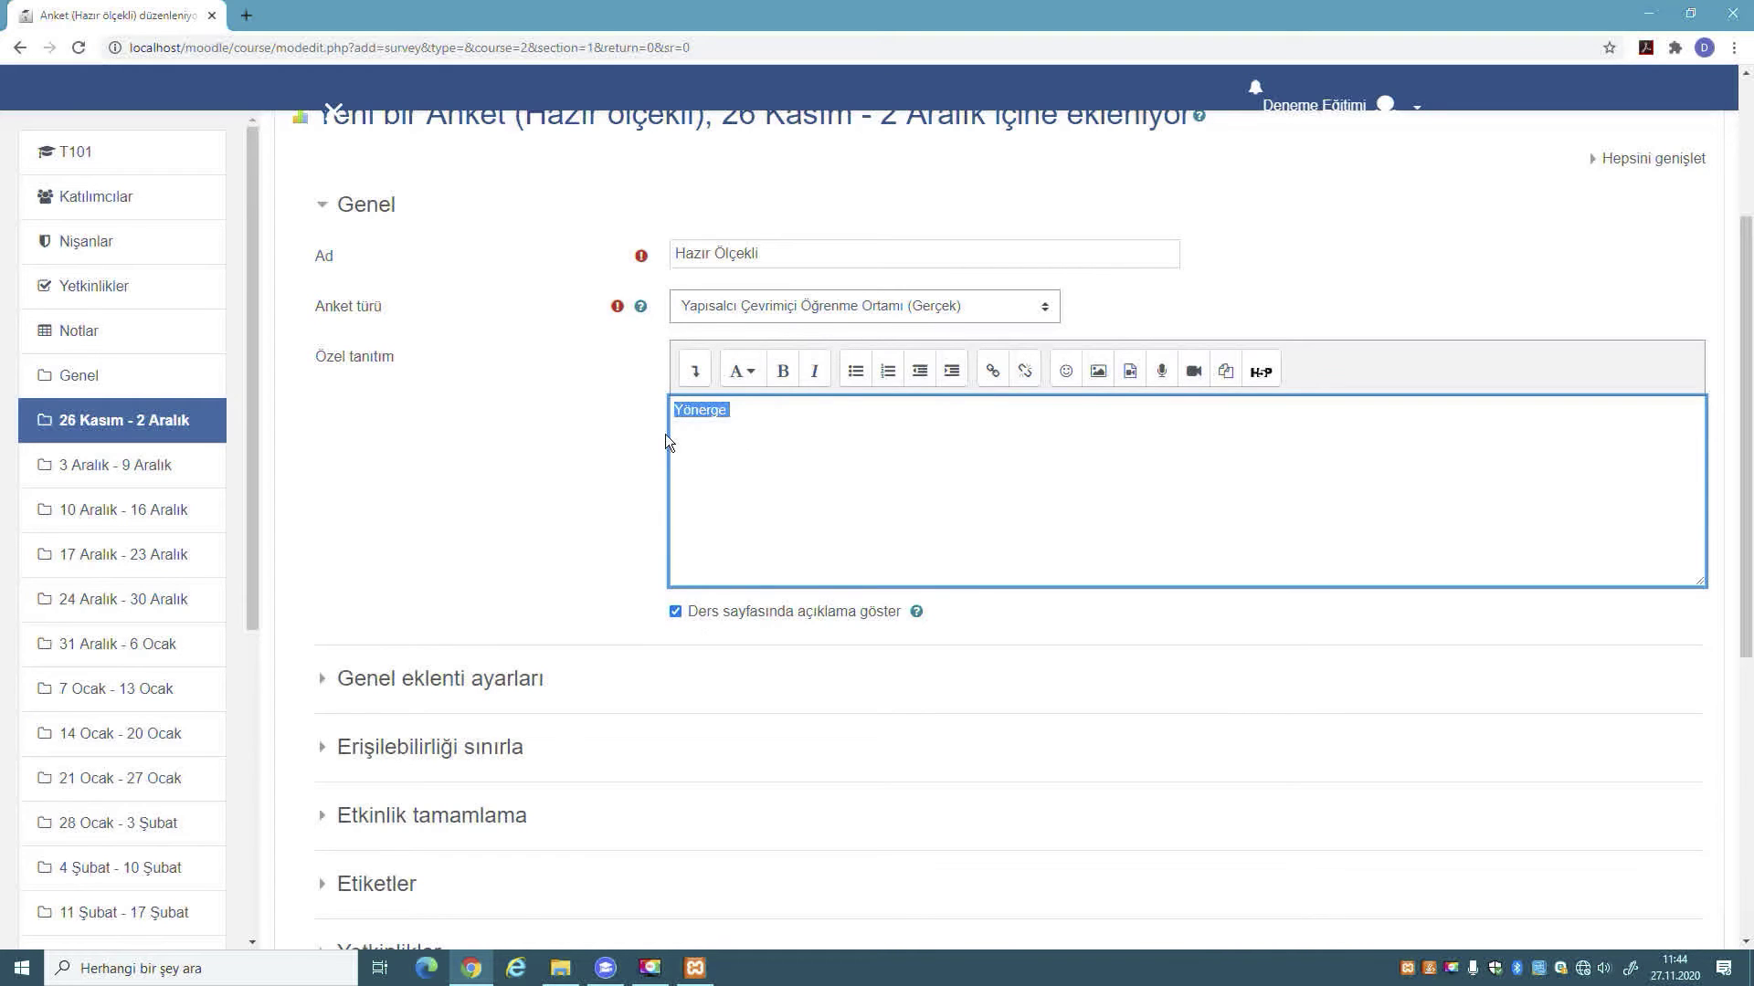
# - Examine the survey's general plugin settings, including its availability options, and its access restriction settings
pyautogui.scroll(-1, 534, 562)
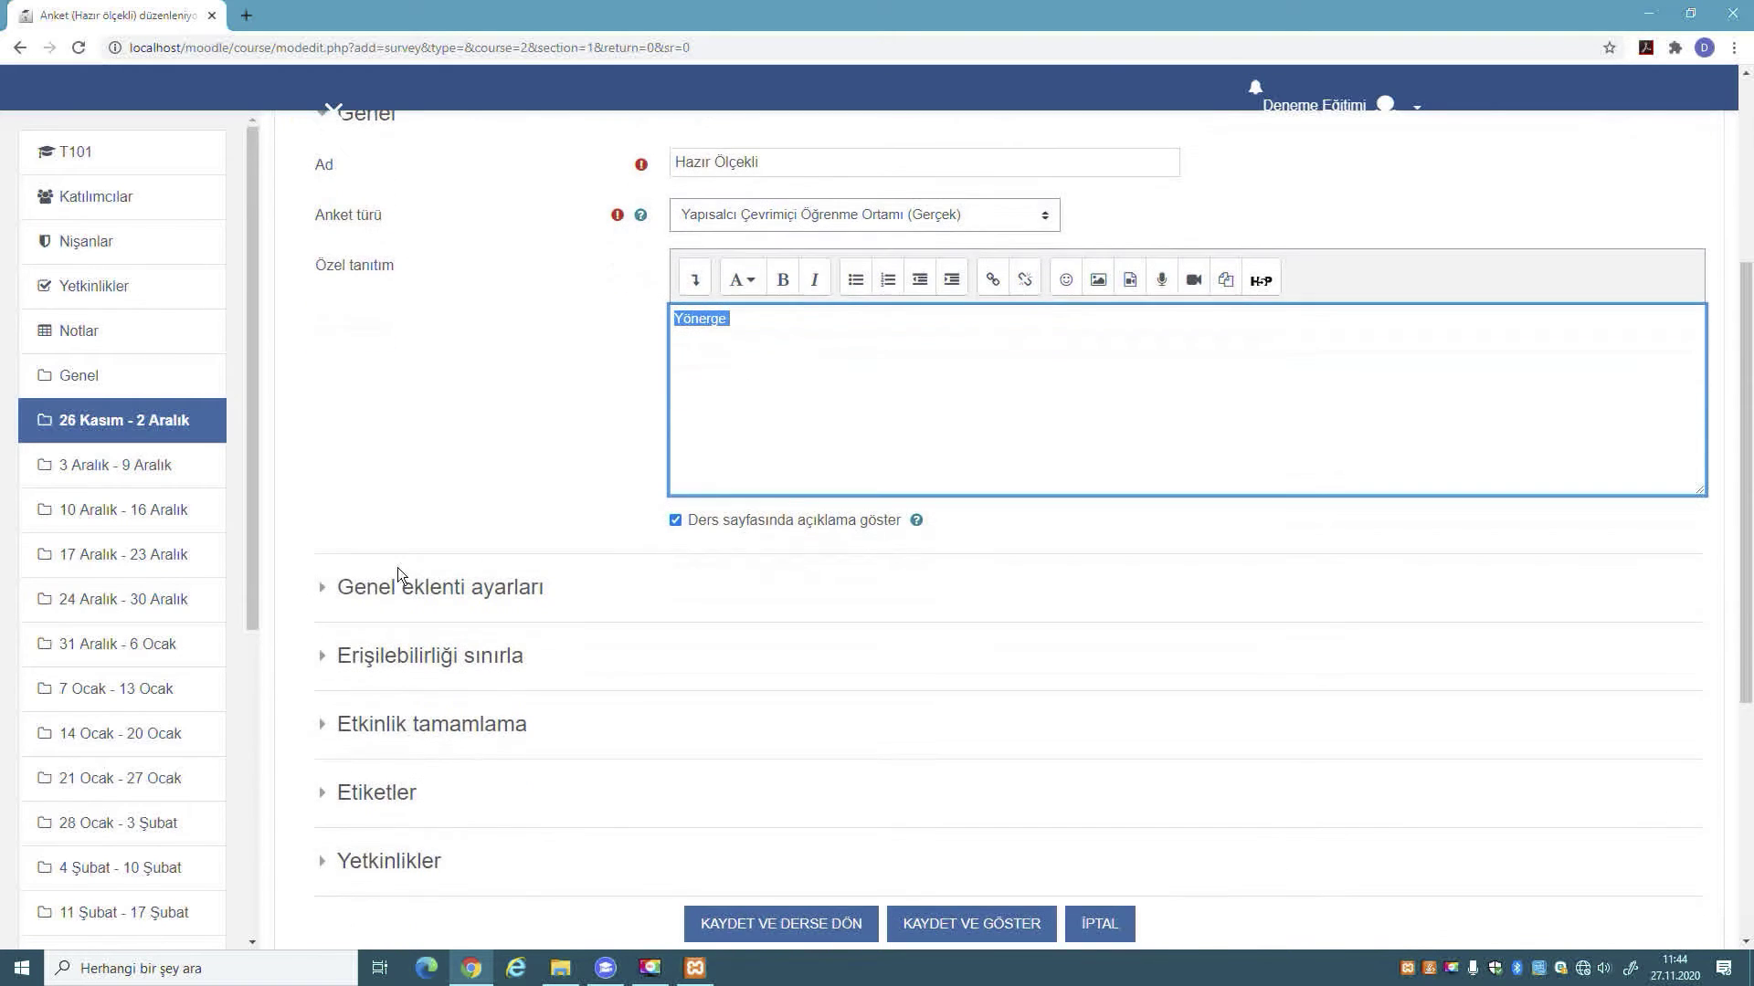
pyautogui.click(322, 589)
pyautogui.scroll(-1, 323, 591)
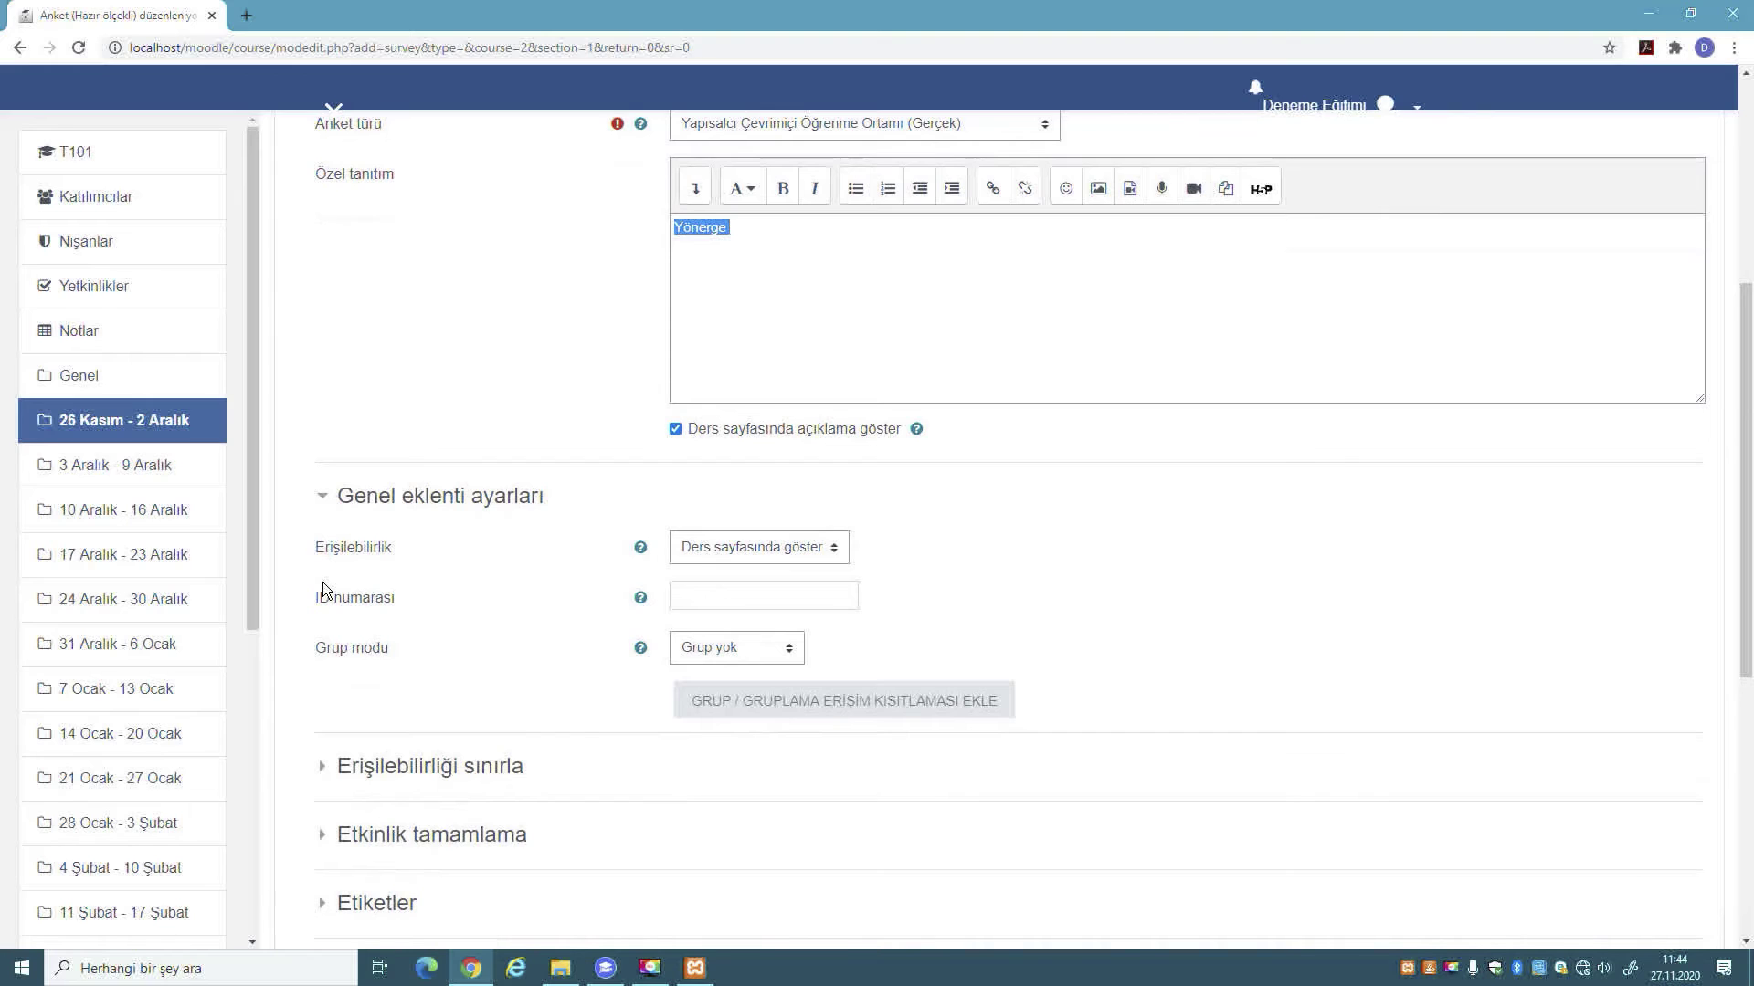
pyautogui.click(744, 550)
pyautogui.click(747, 551)
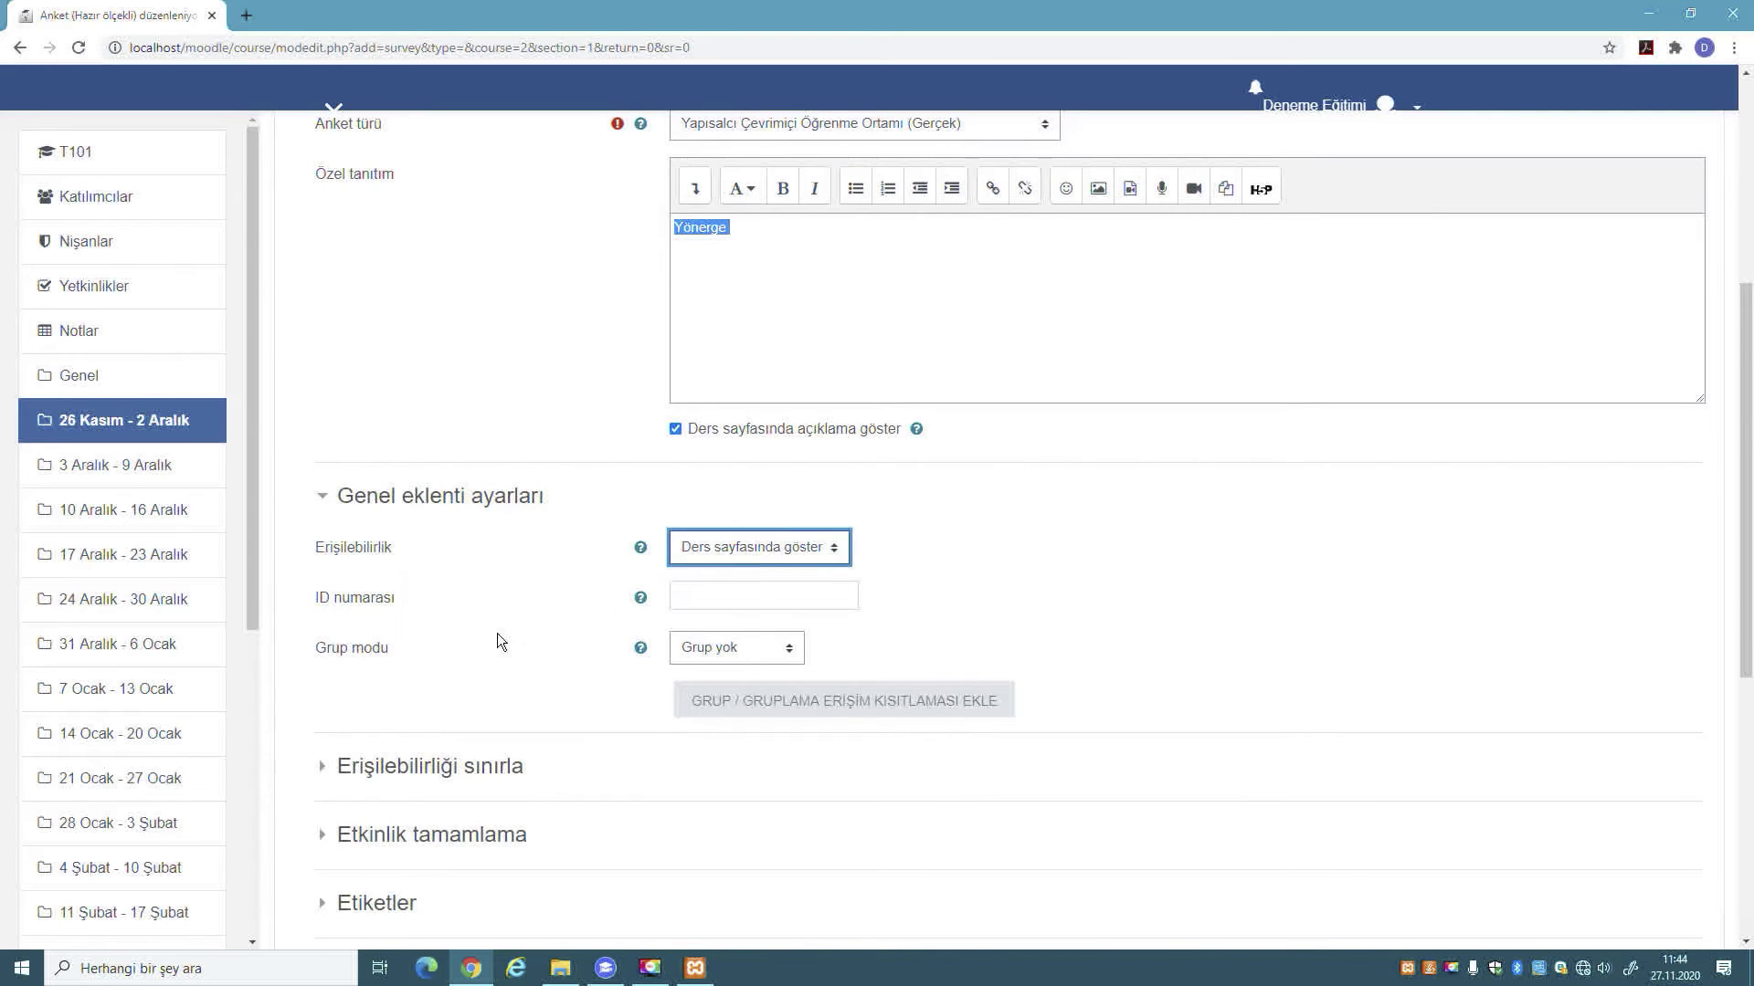
pyautogui.click(323, 771)
pyautogui.scroll(-3, 435, 665)
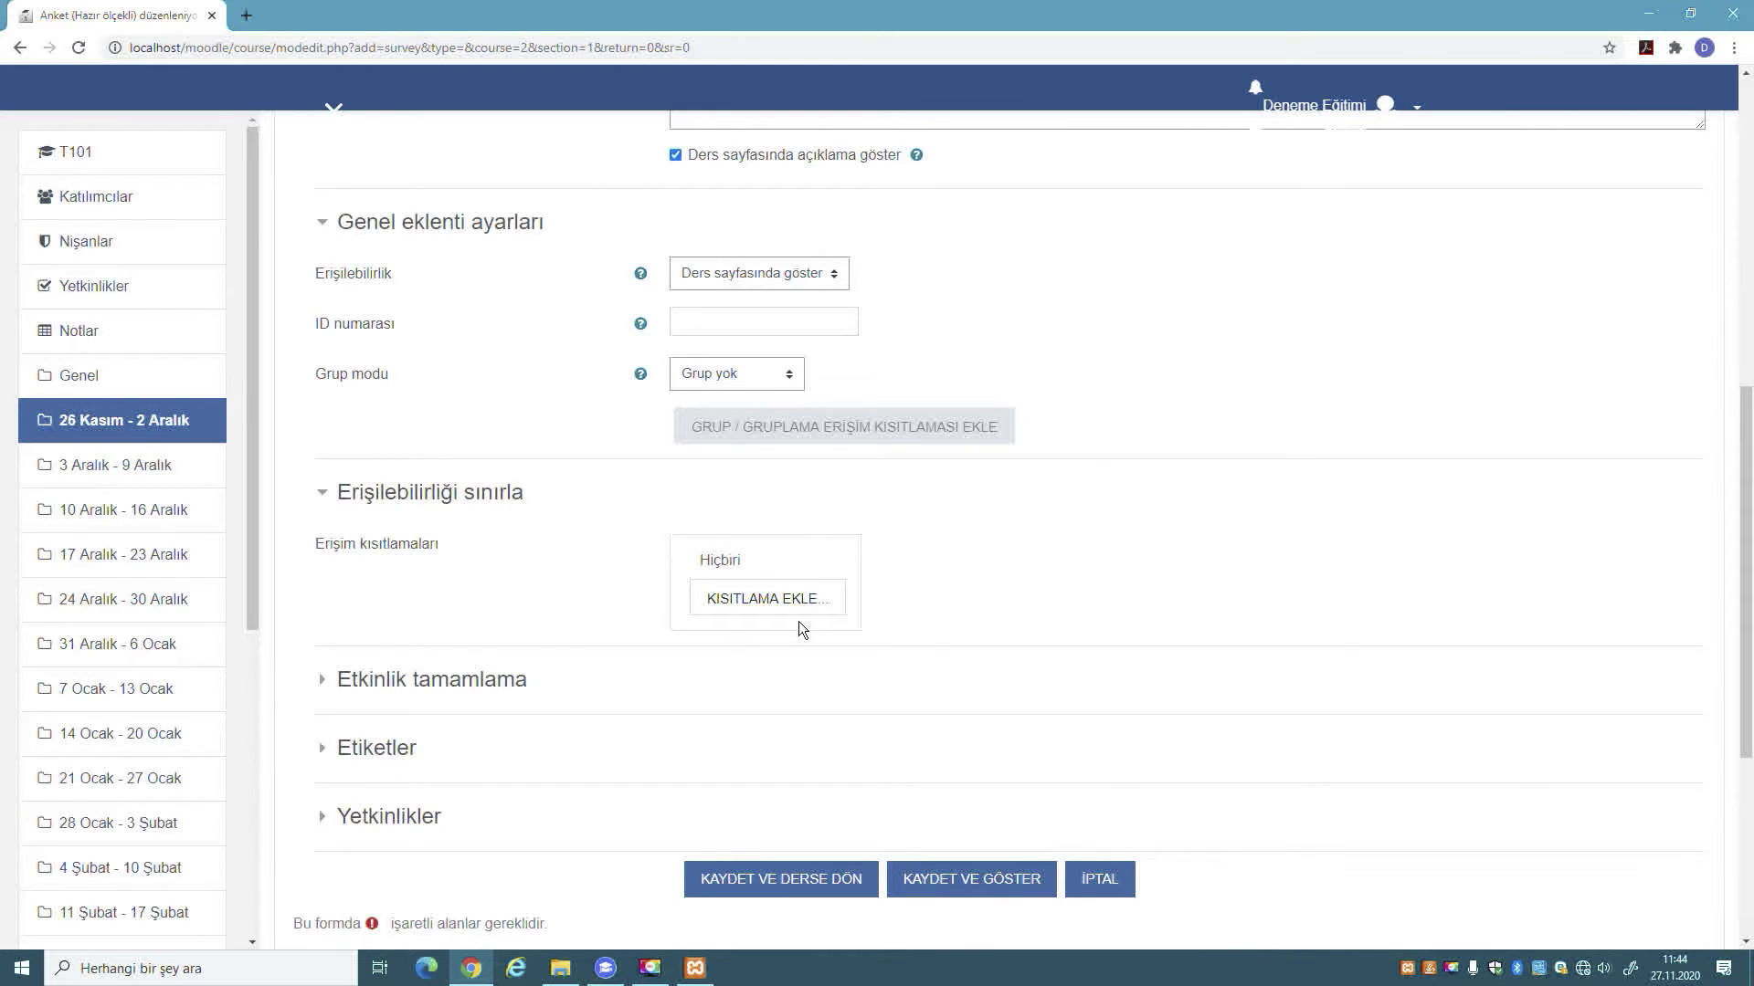
# - Review the survey's activity completion settings with their tracking choices, and its tags and competencies settings
pyautogui.click(327, 680)
pyautogui.scroll(-2, 589, 680)
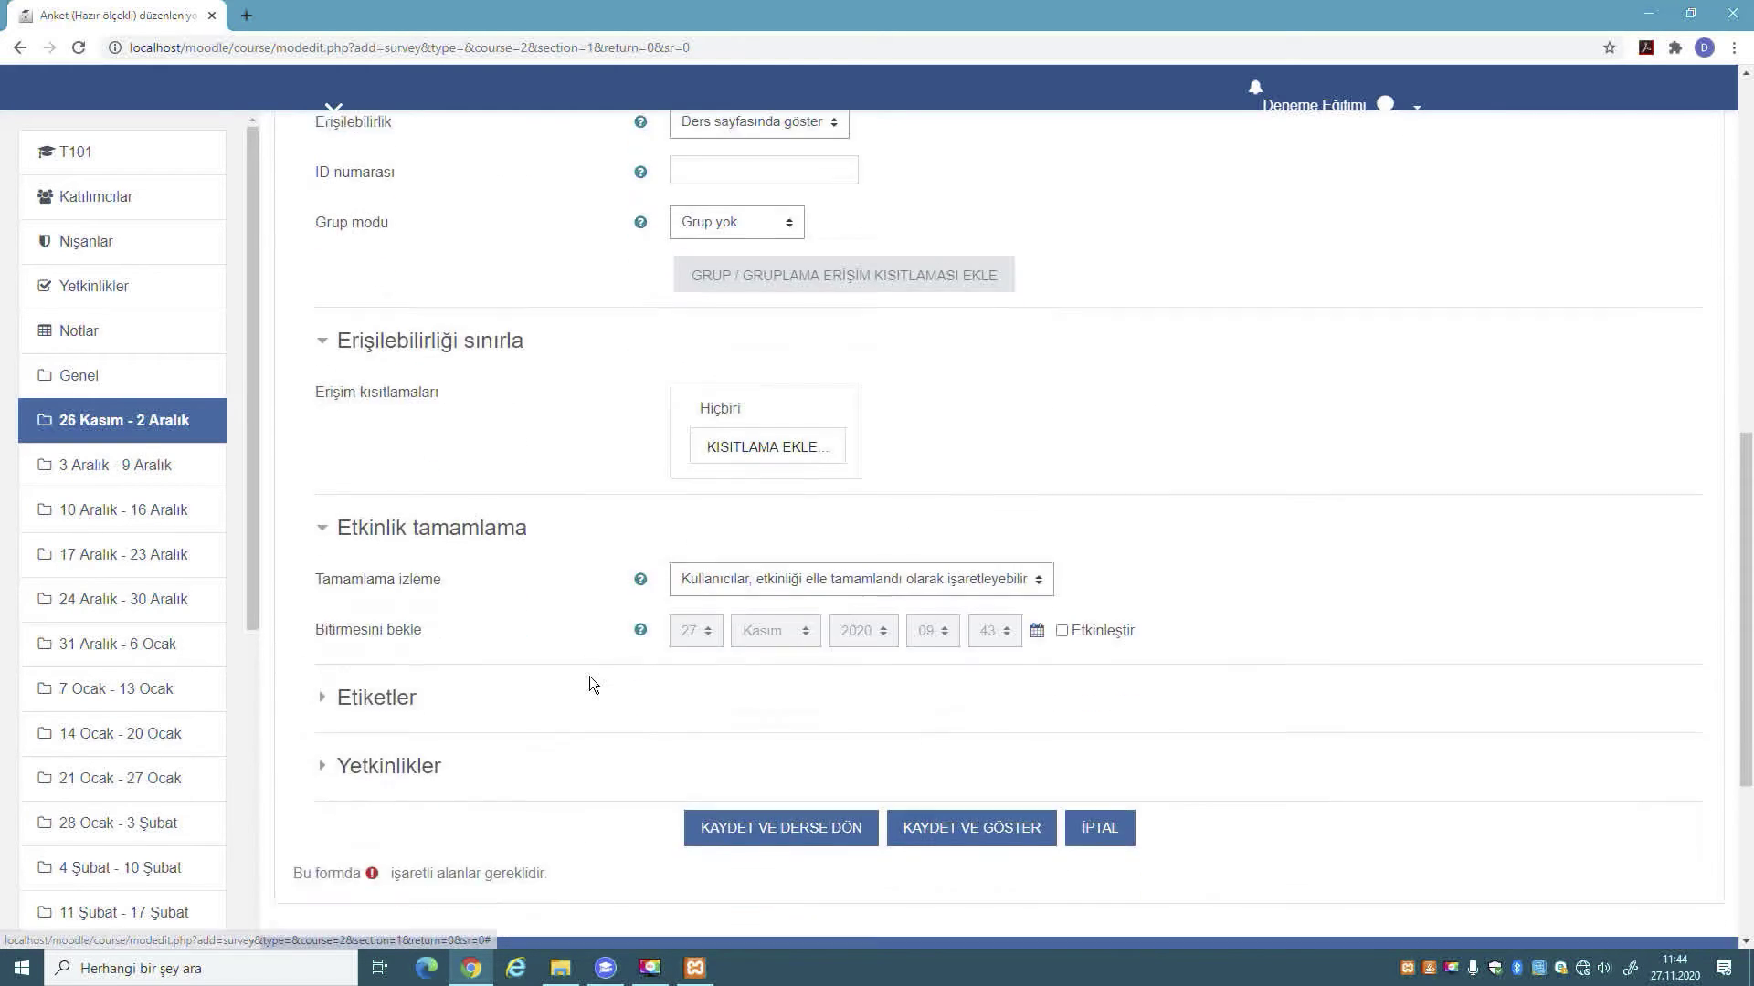
pyautogui.click(868, 553)
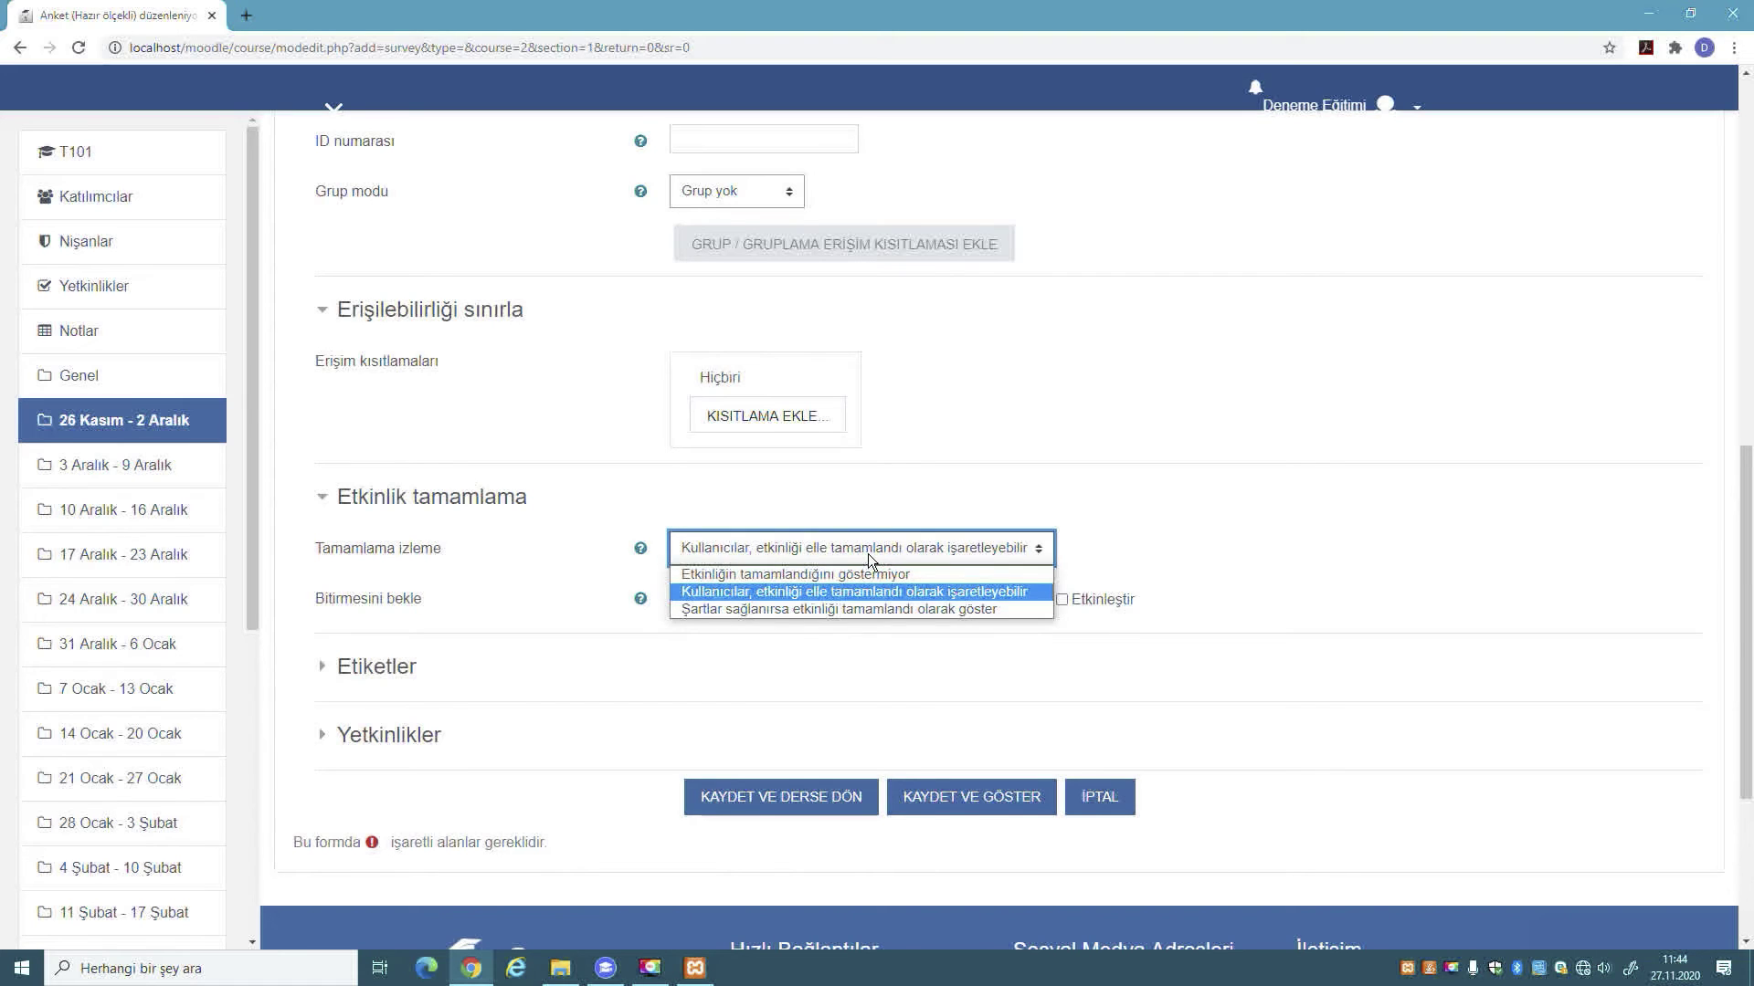
pyautogui.click(1329, 523)
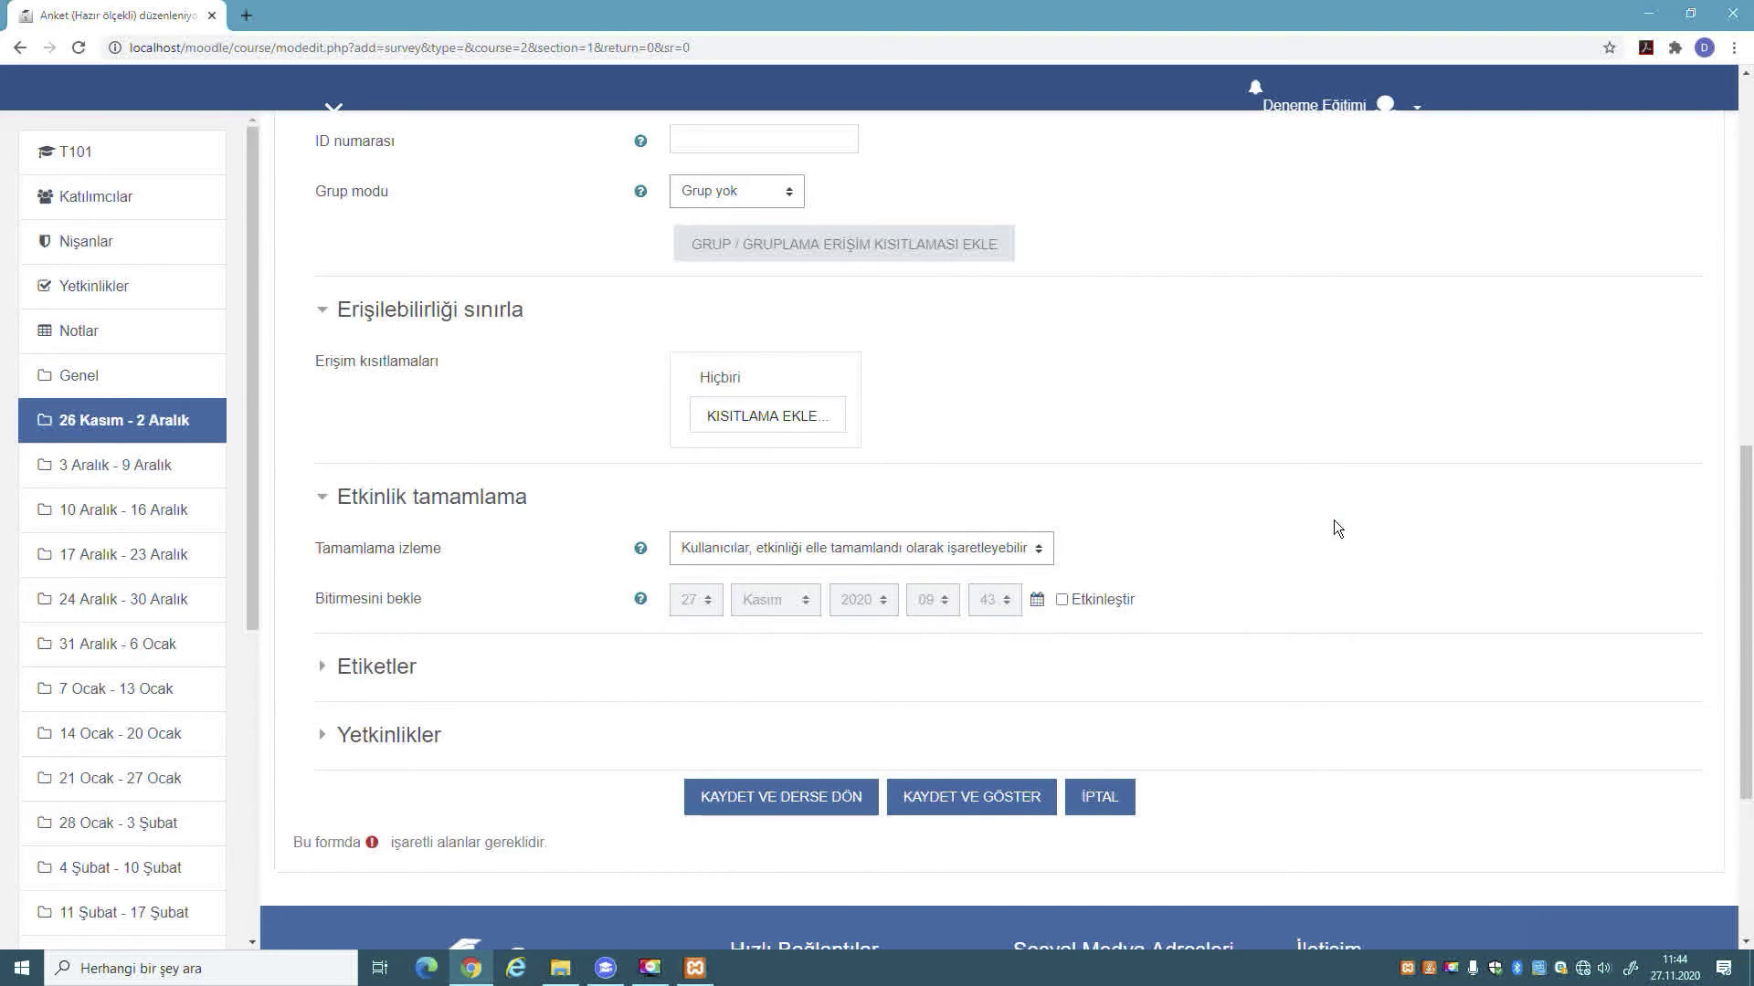
pyautogui.click(715, 553)
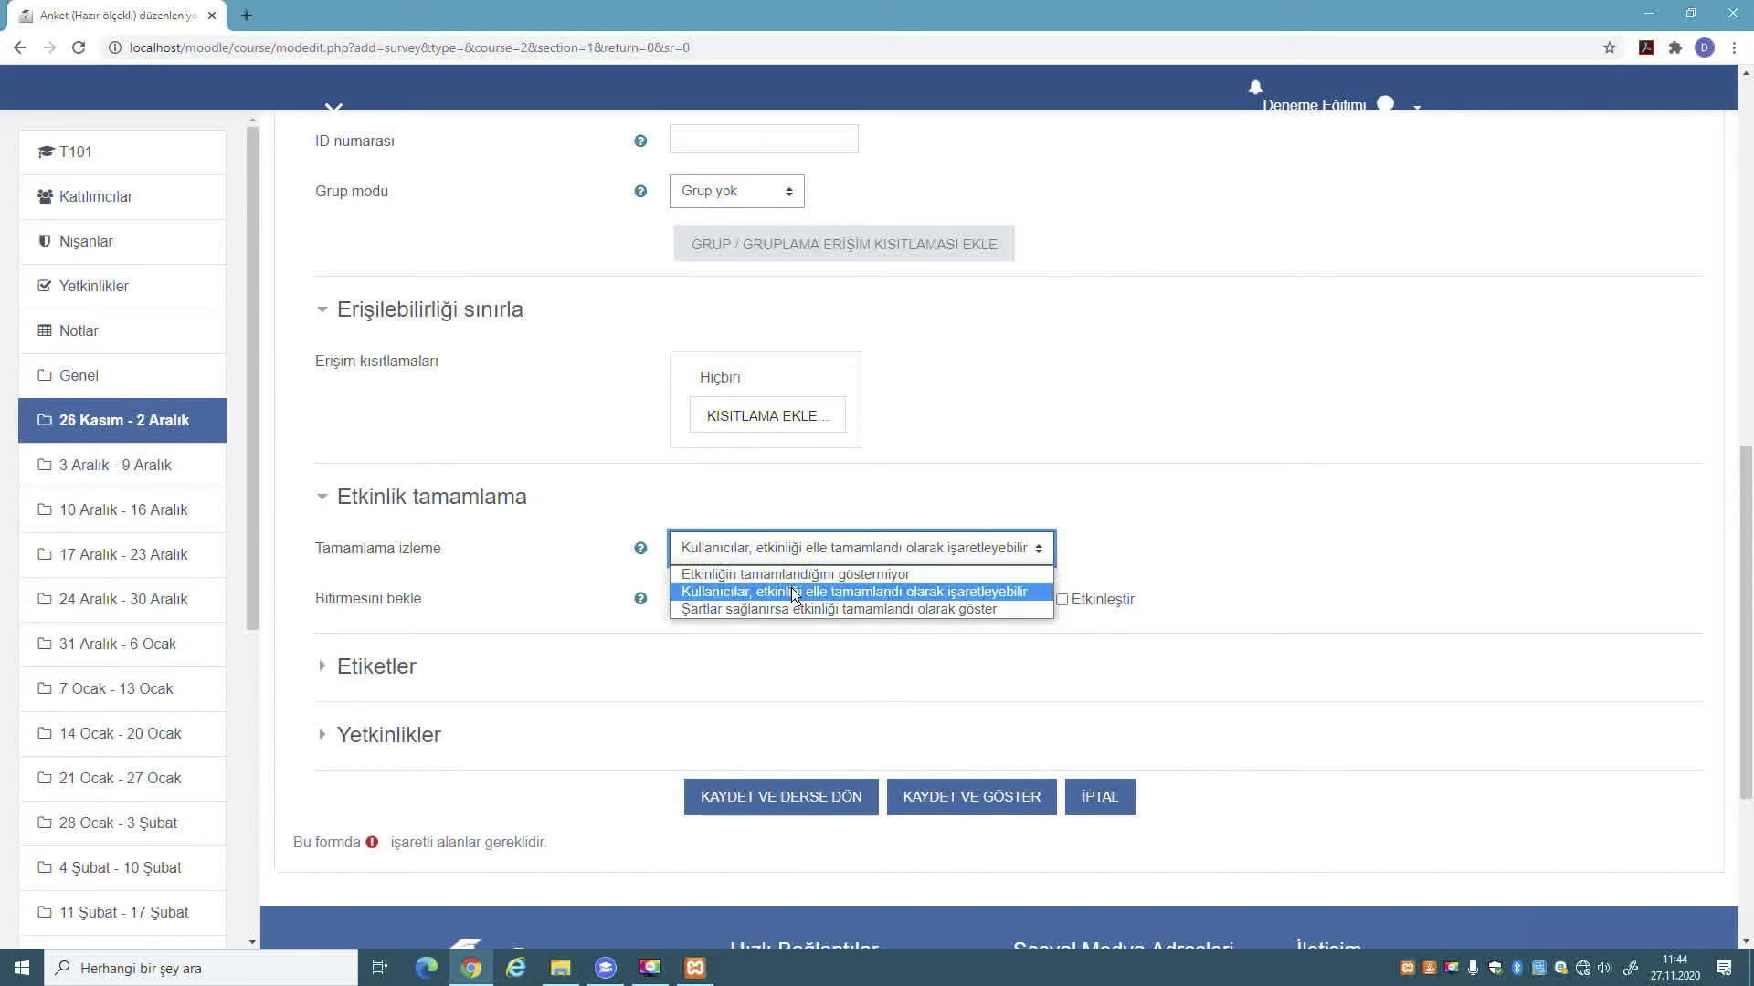
pyautogui.click(1317, 572)
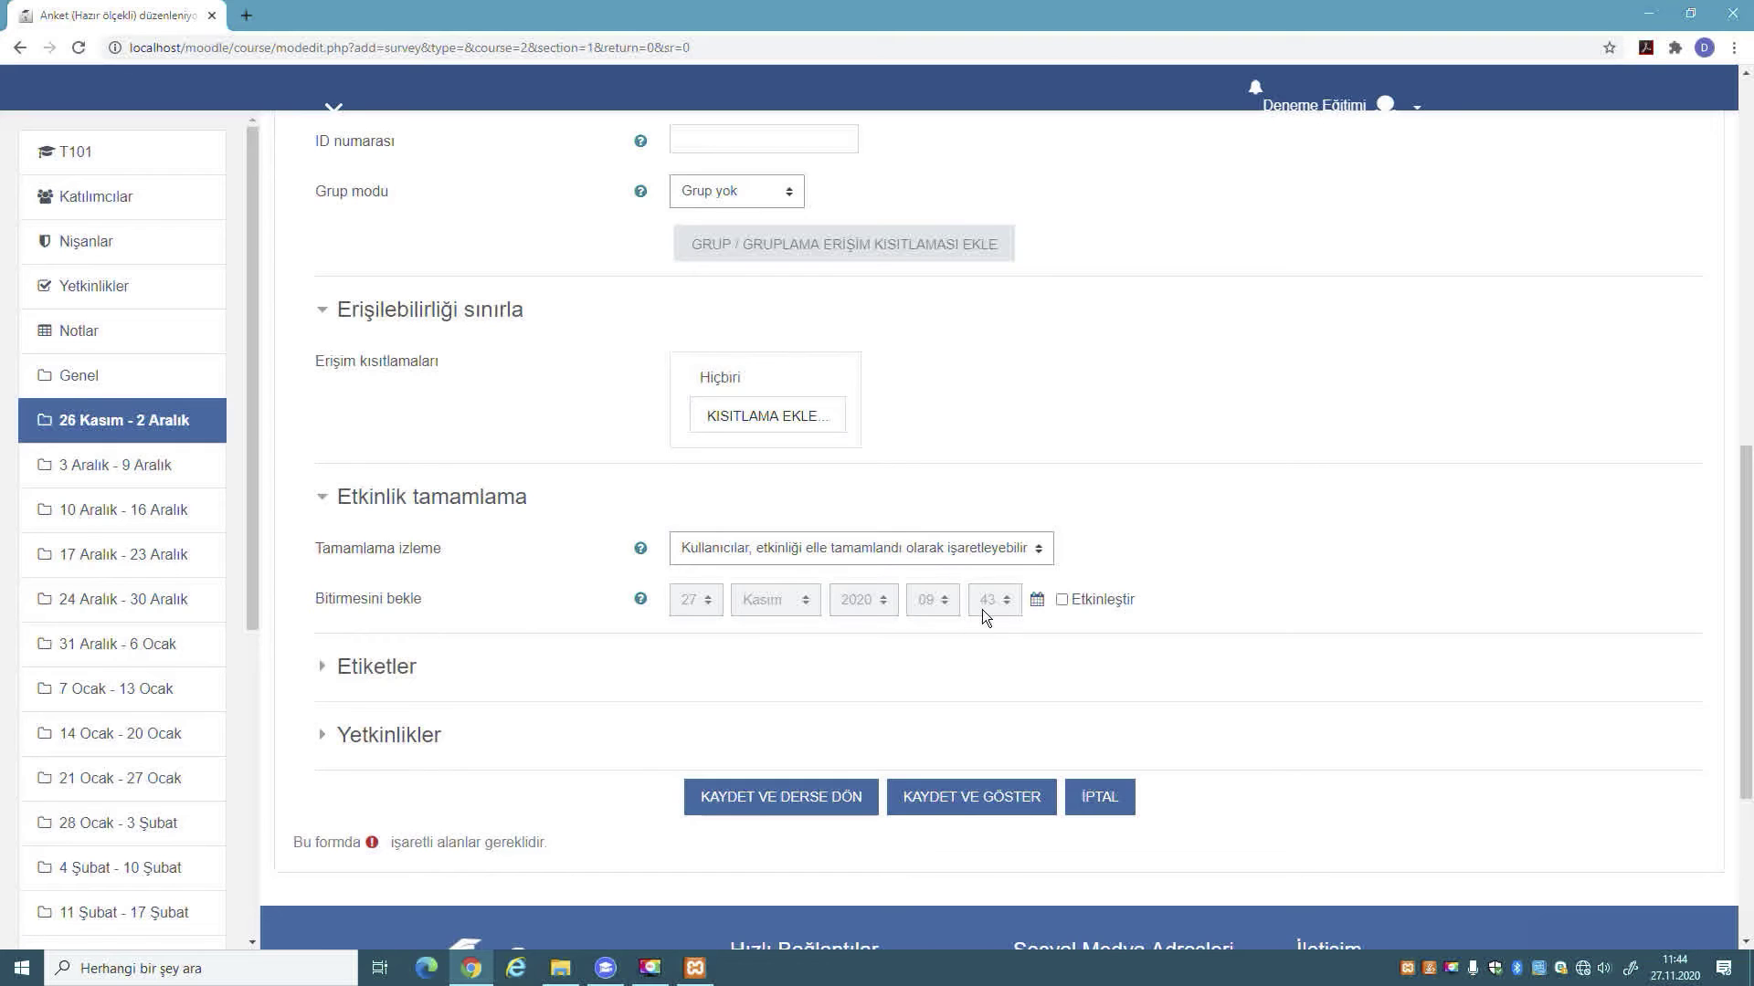
pyautogui.click(351, 667)
pyautogui.scroll(-2, 345, 676)
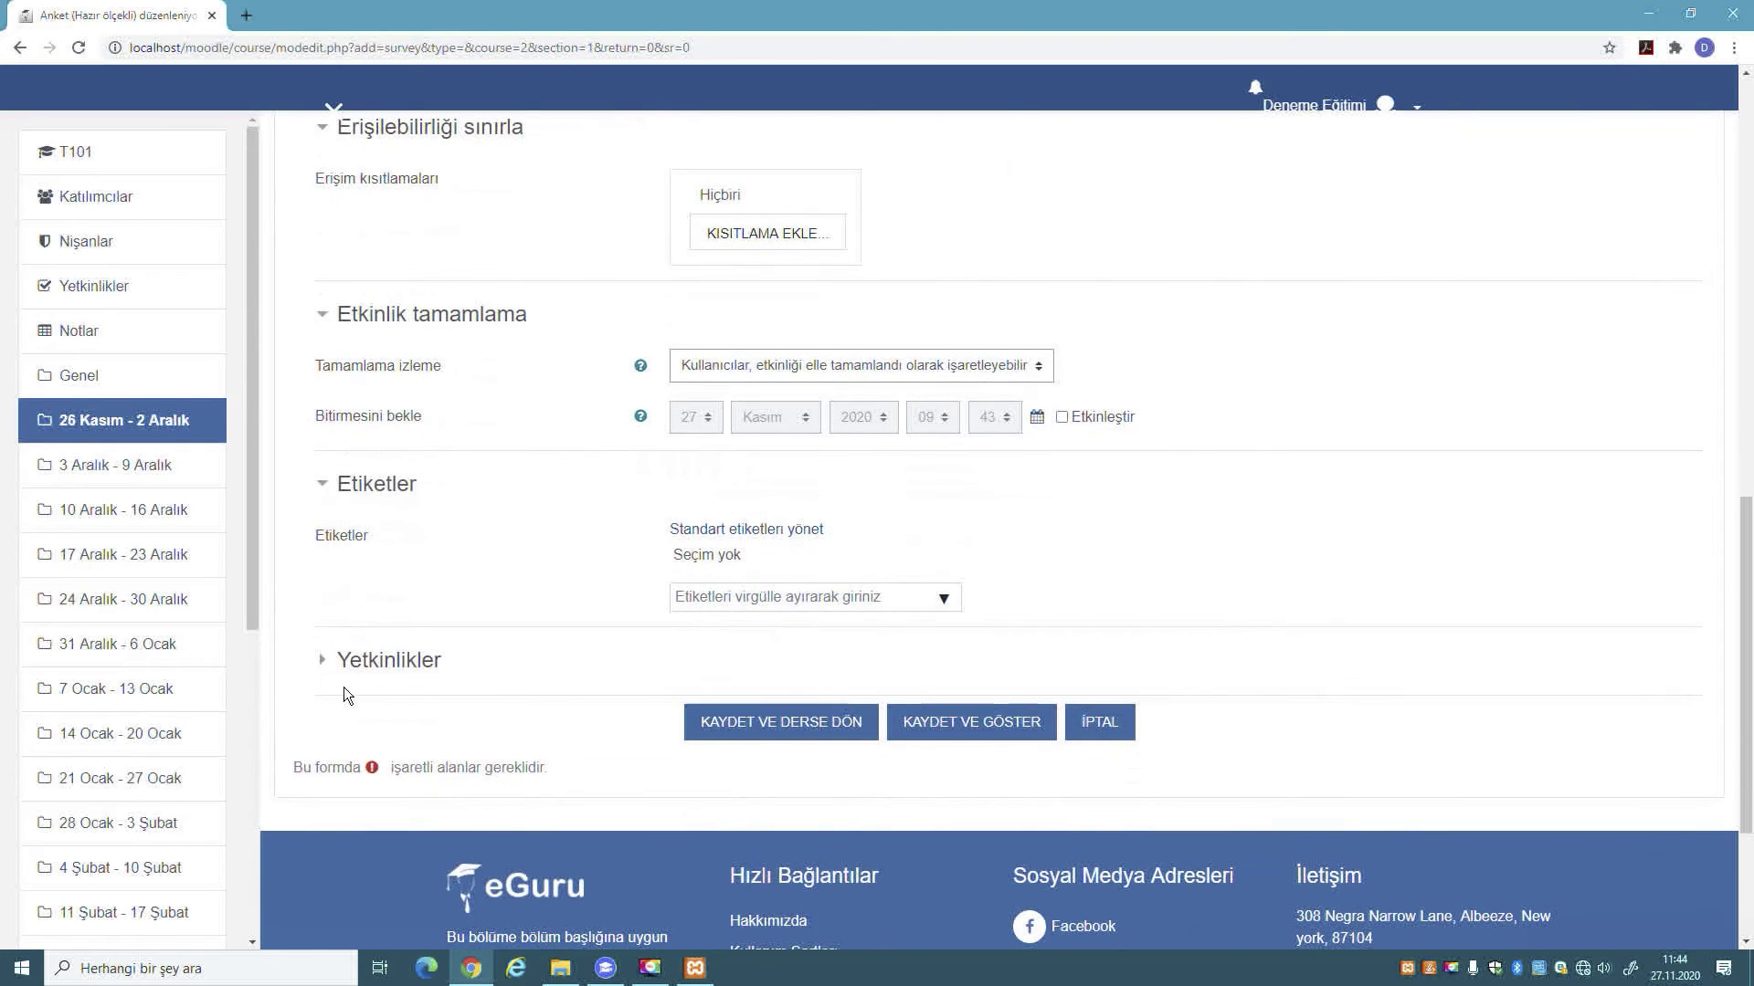
pyautogui.click(321, 660)
pyautogui.scroll(-2, 559, 623)
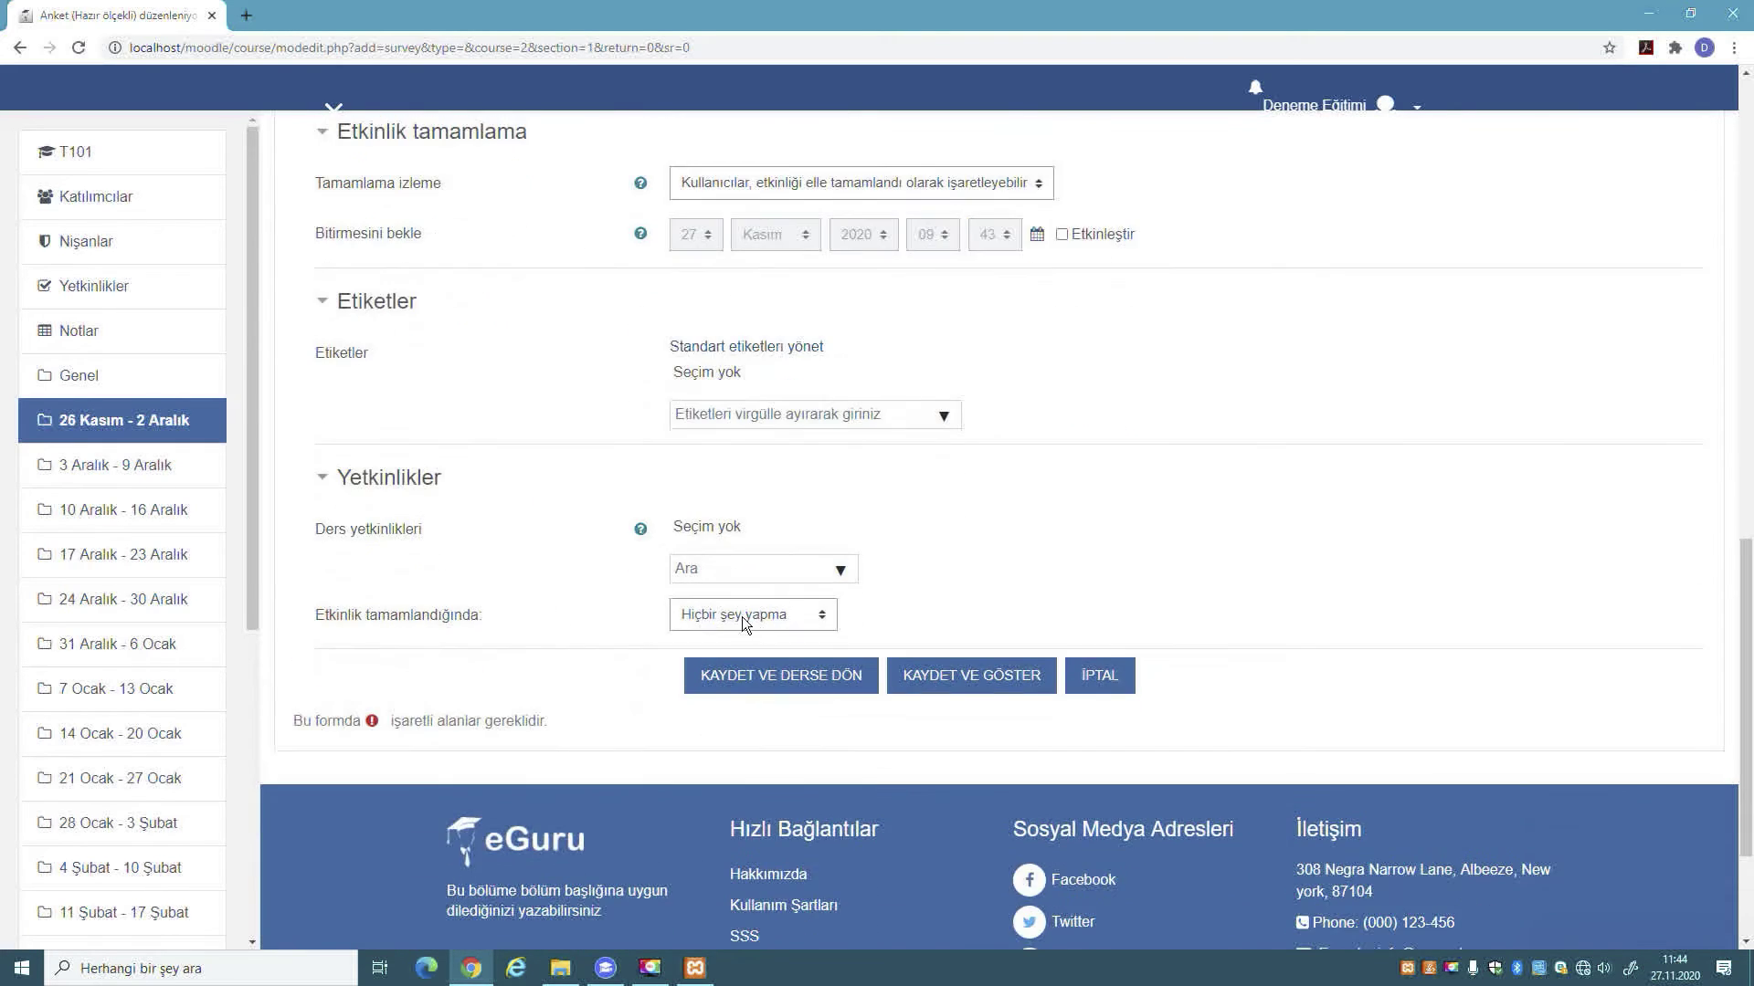
pyautogui.scroll(15, 1002, 556)
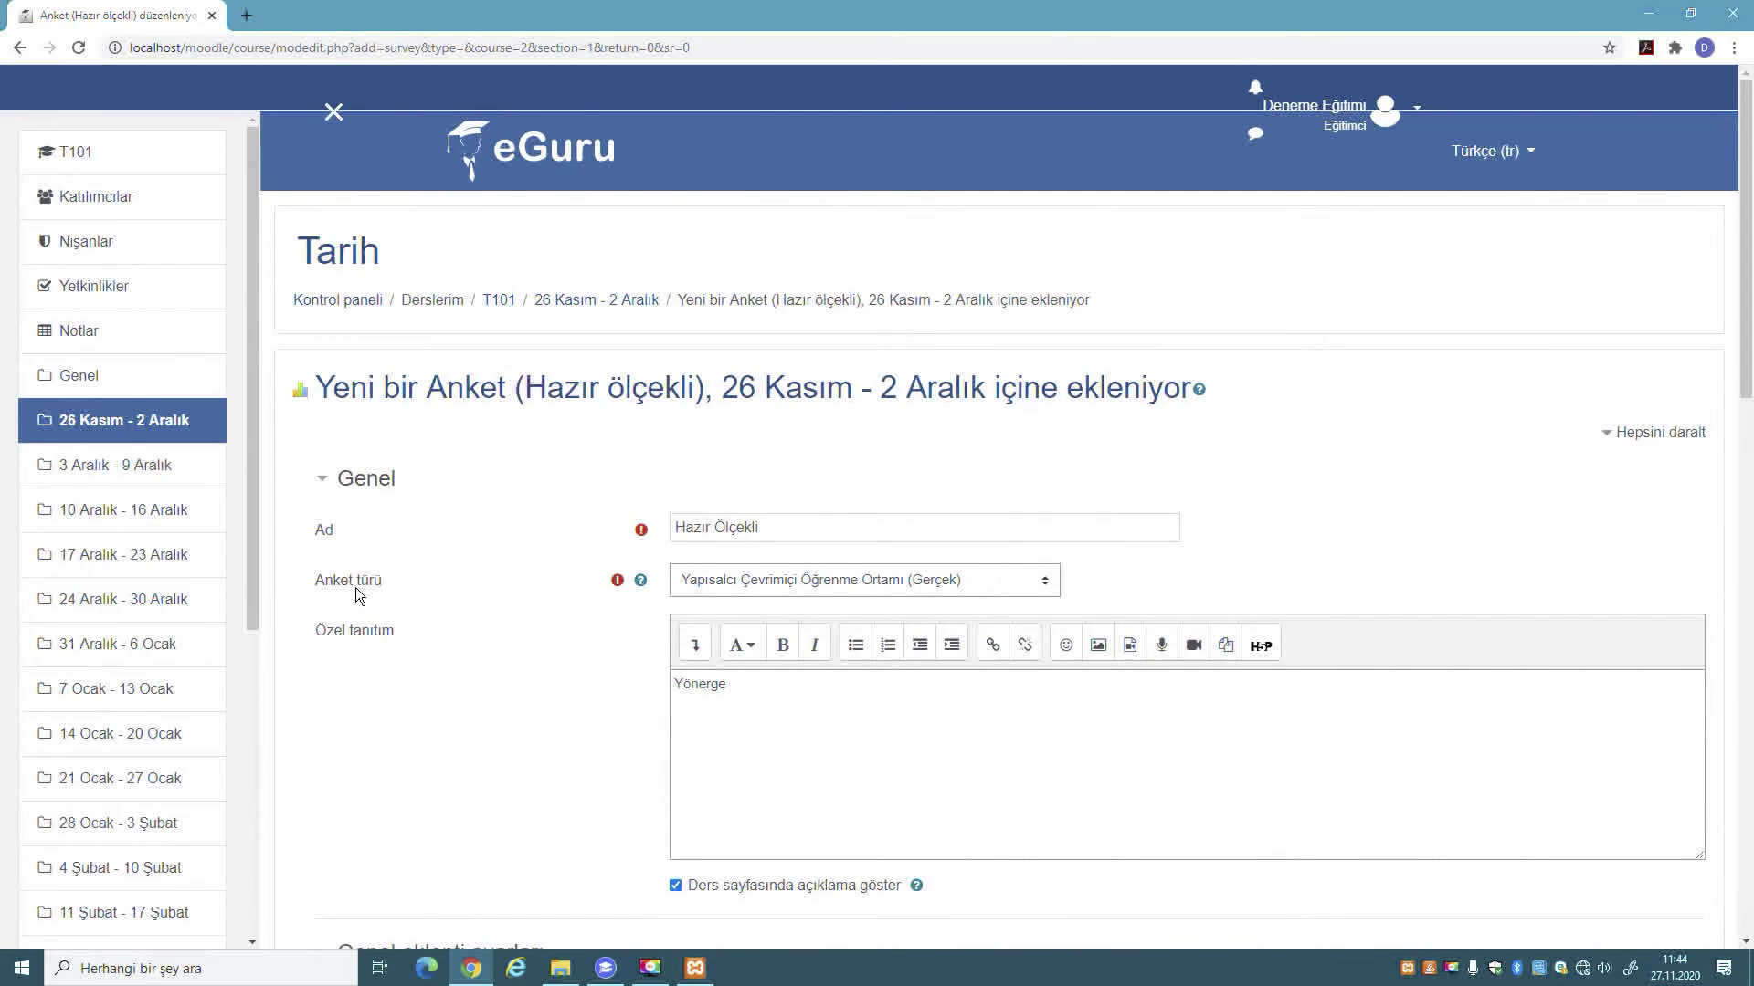
# - Keep Yapısalcı Çevrimiçi Öğrenme Ortamı (Gerçek) as the survey type, then save the survey and return to the course
pyautogui.click(808, 585)
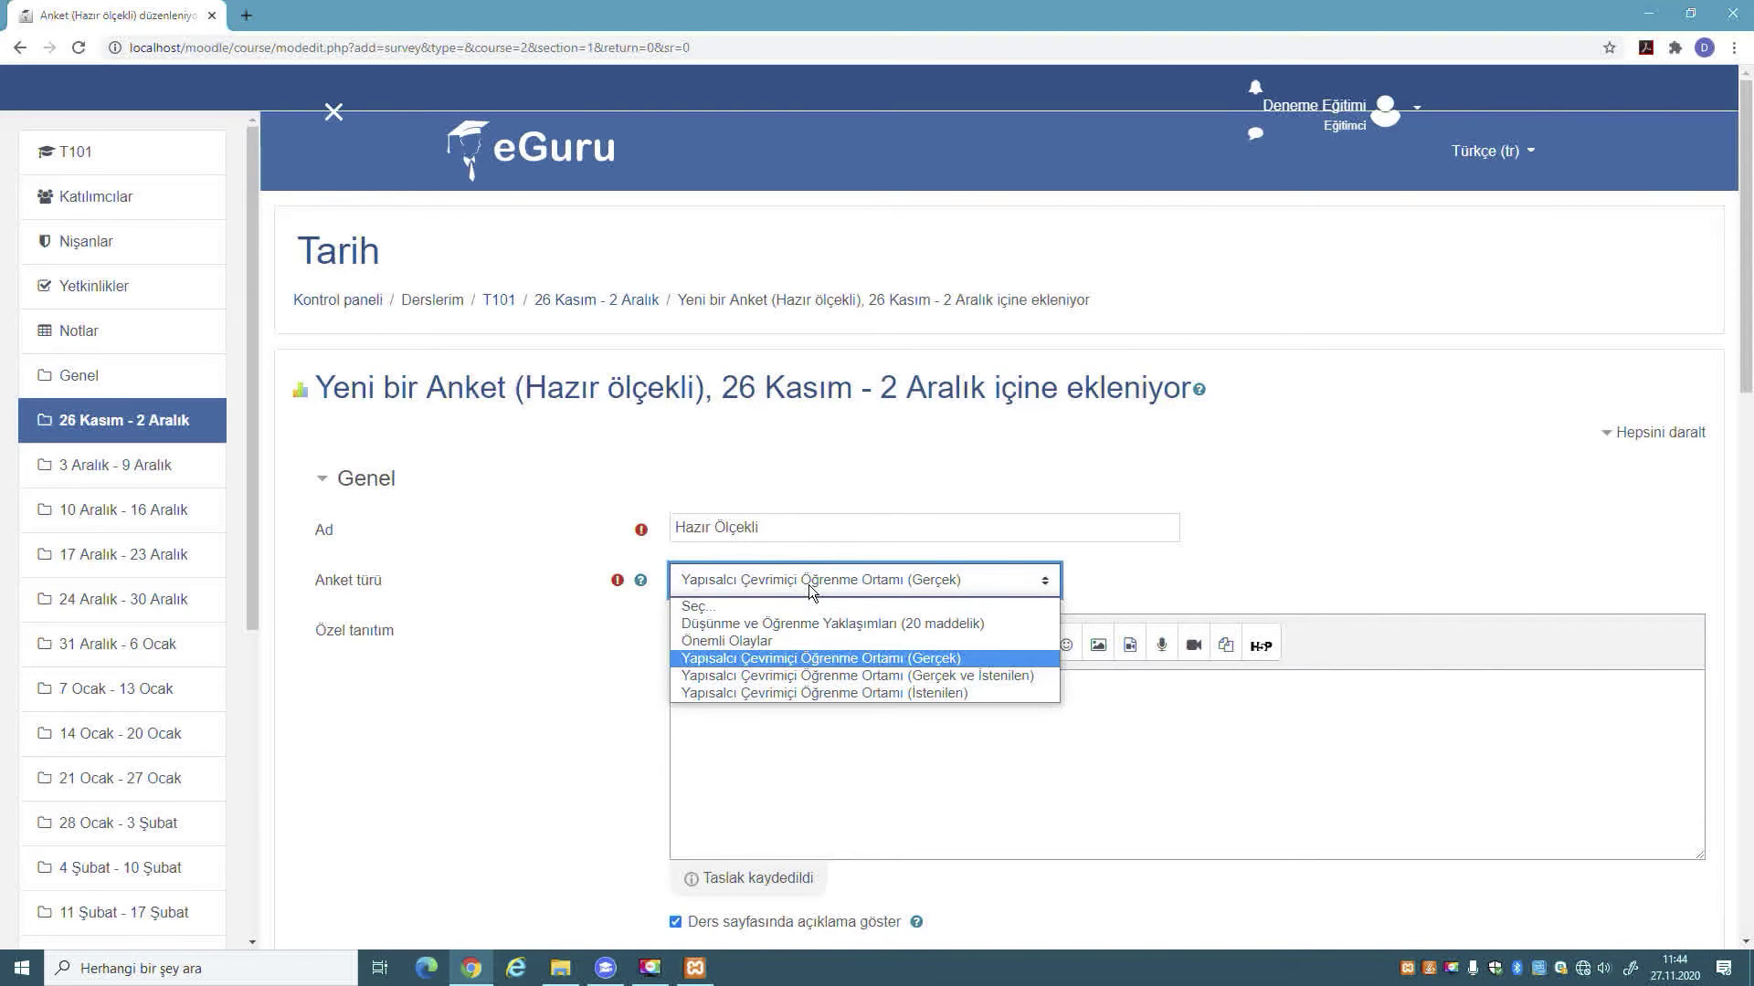
pyautogui.click(784, 658)
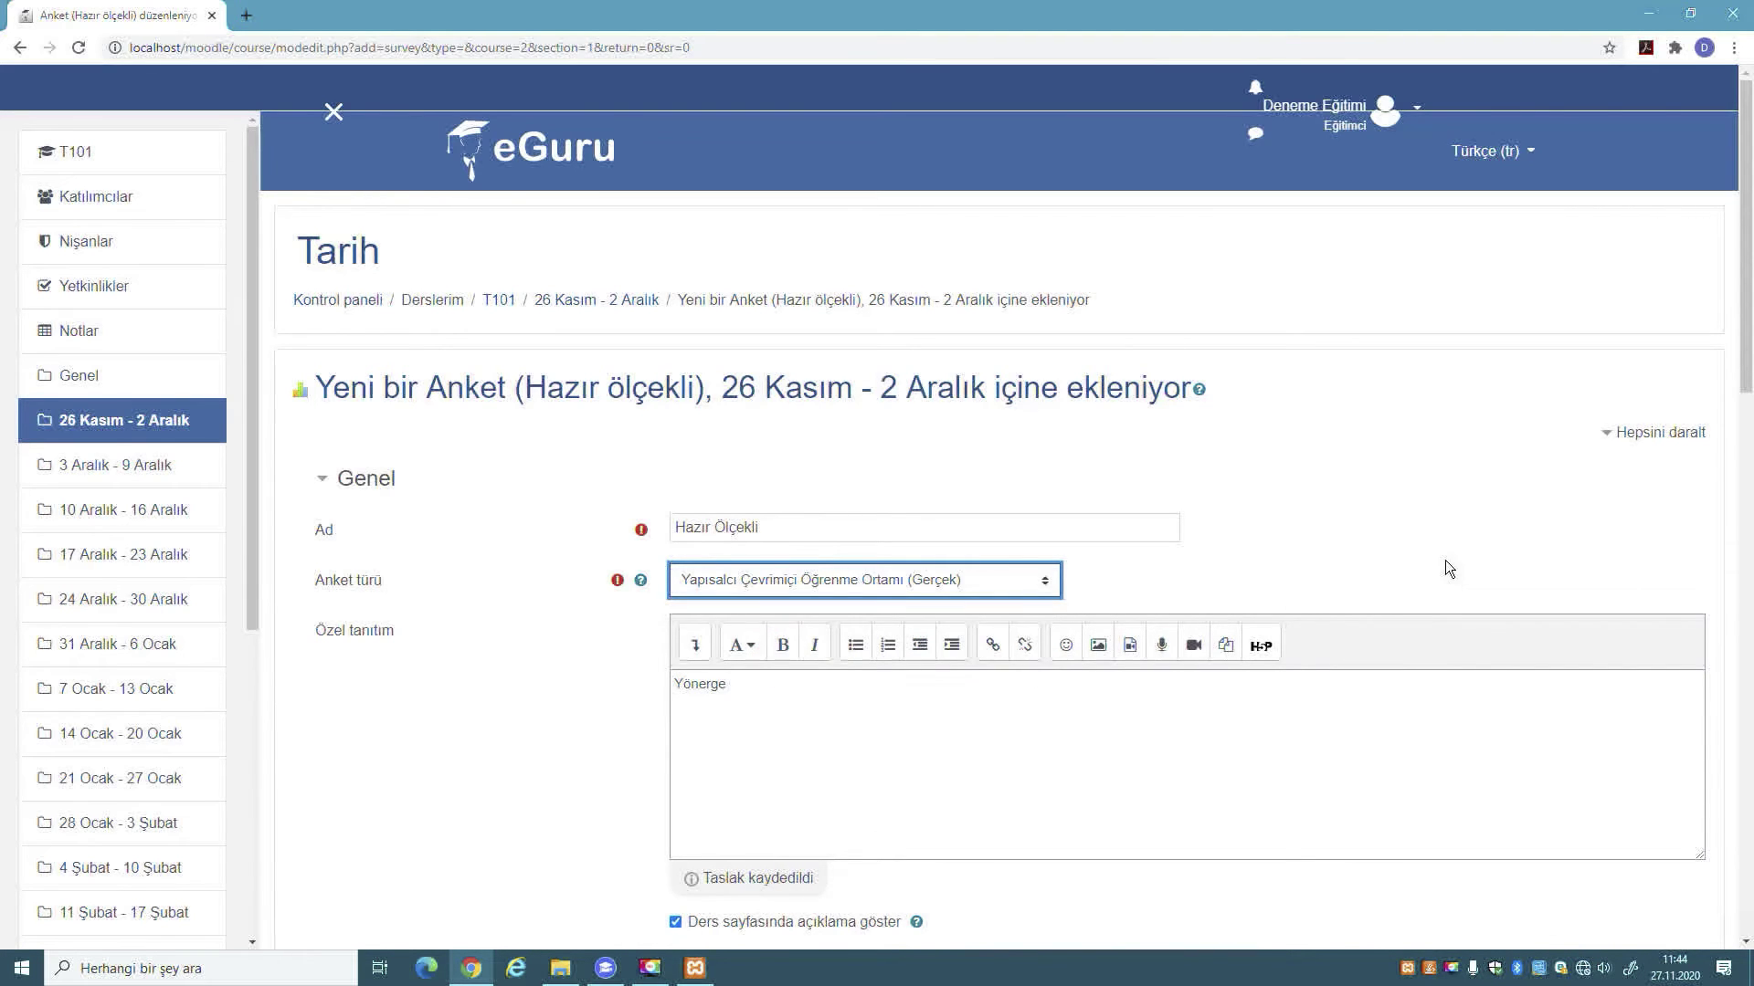
pyautogui.scroll(-15, 1447, 568)
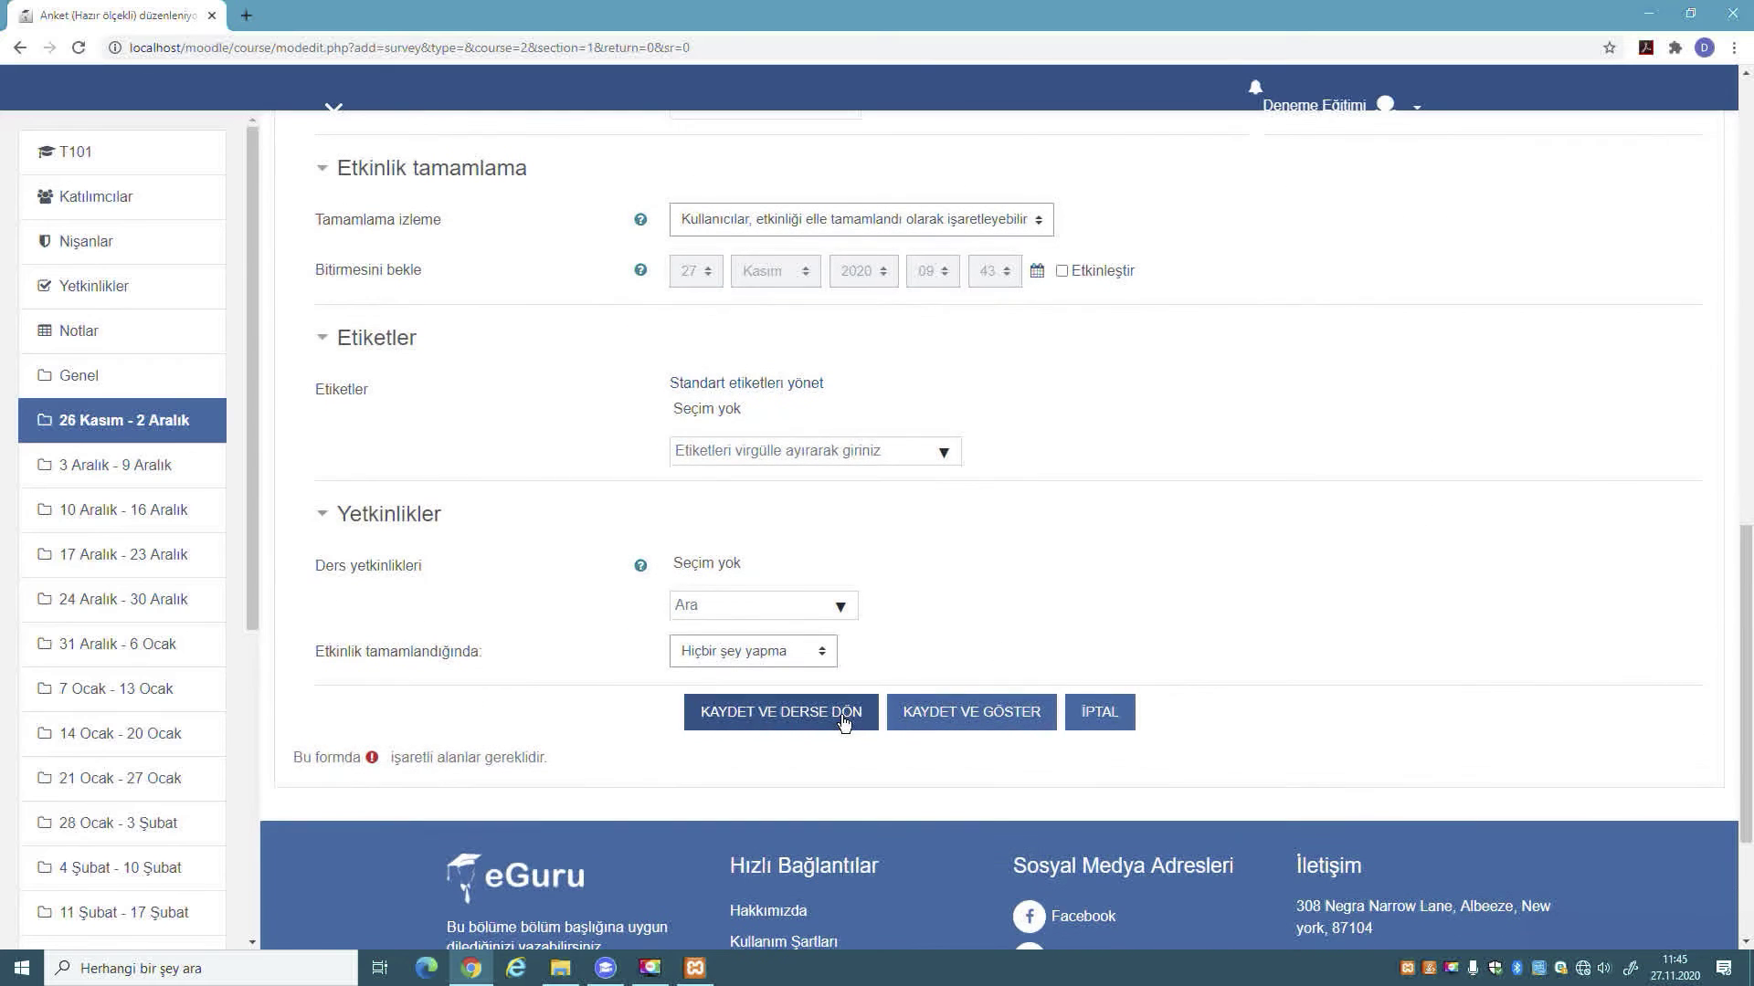
pyautogui.click(844, 722)
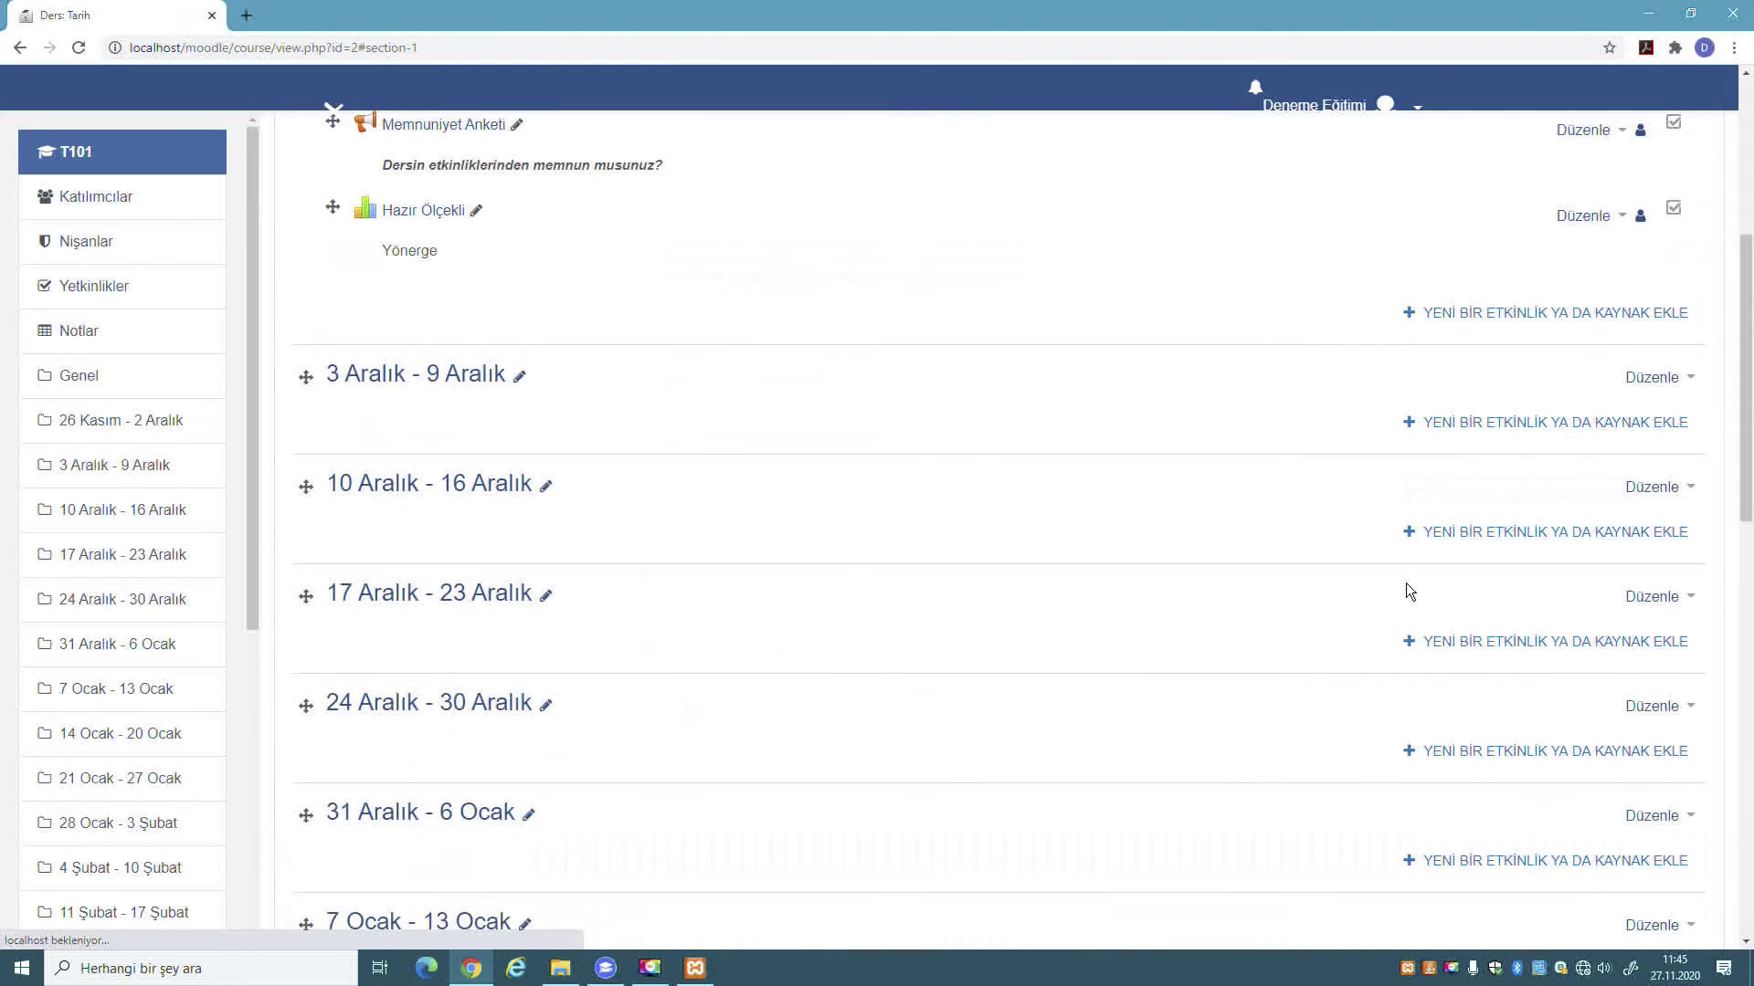
# - Open the Hazır Ölçekli survey from the course page and read through its ready-made scale questions
pyautogui.scroll(5, 1406, 583)
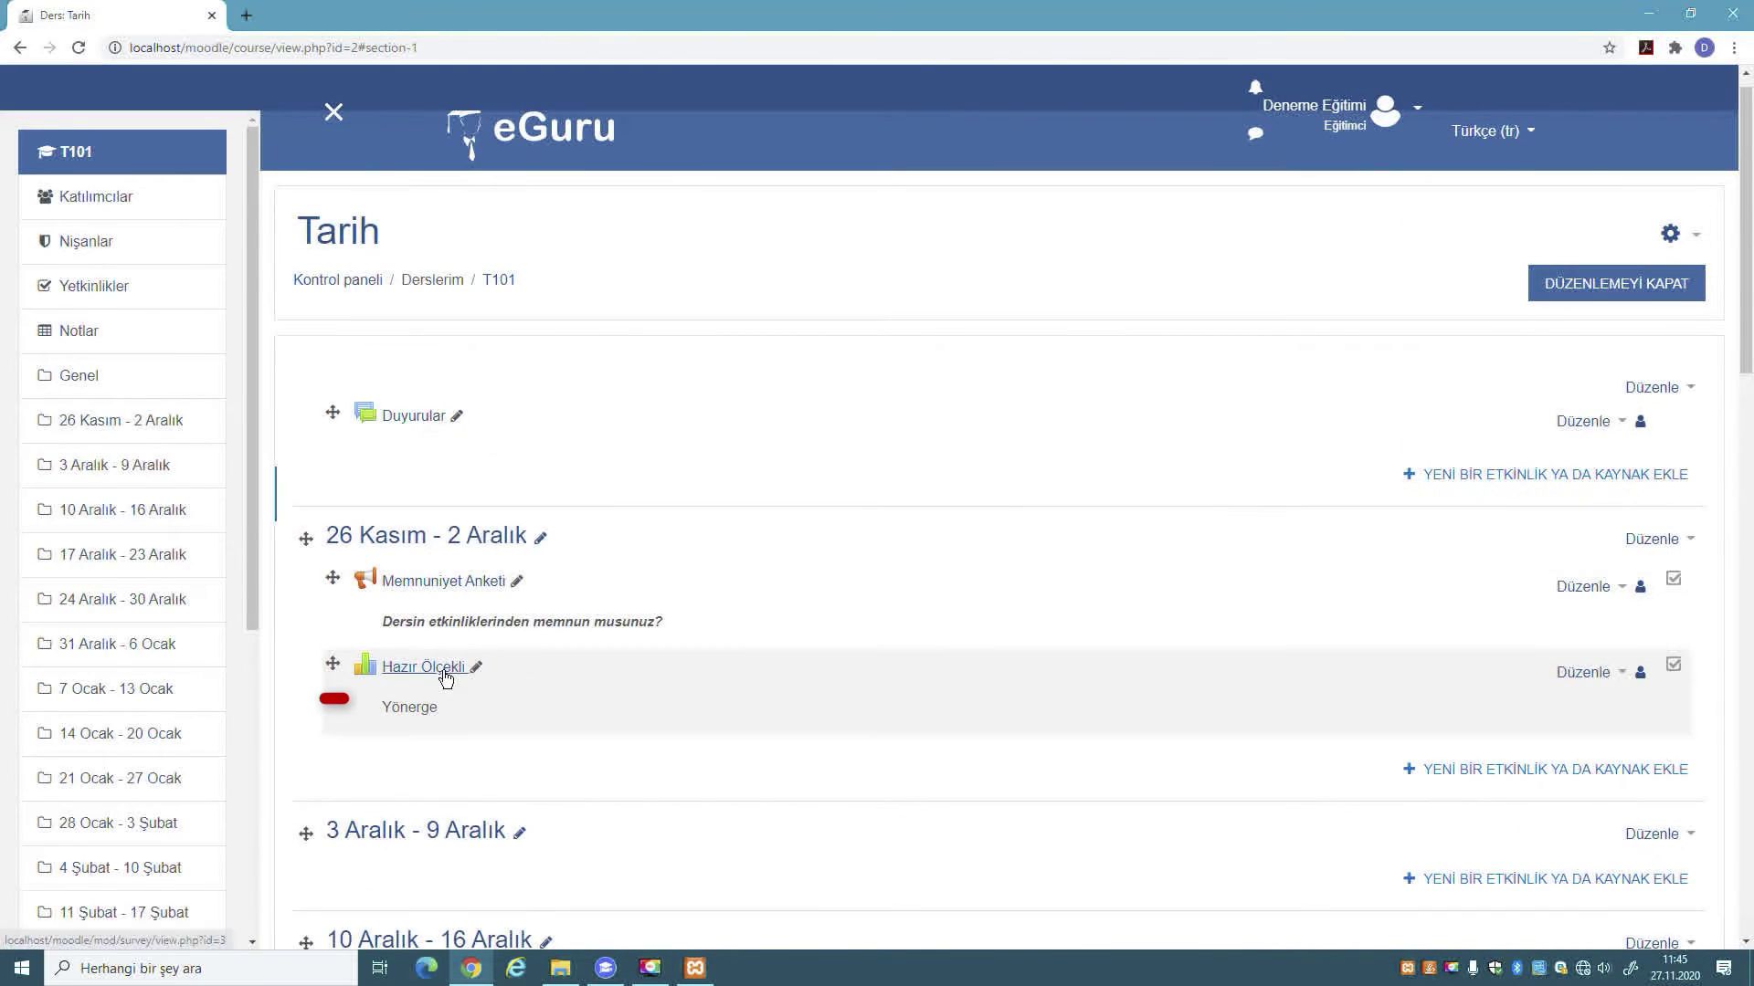
pyautogui.click(434, 667)
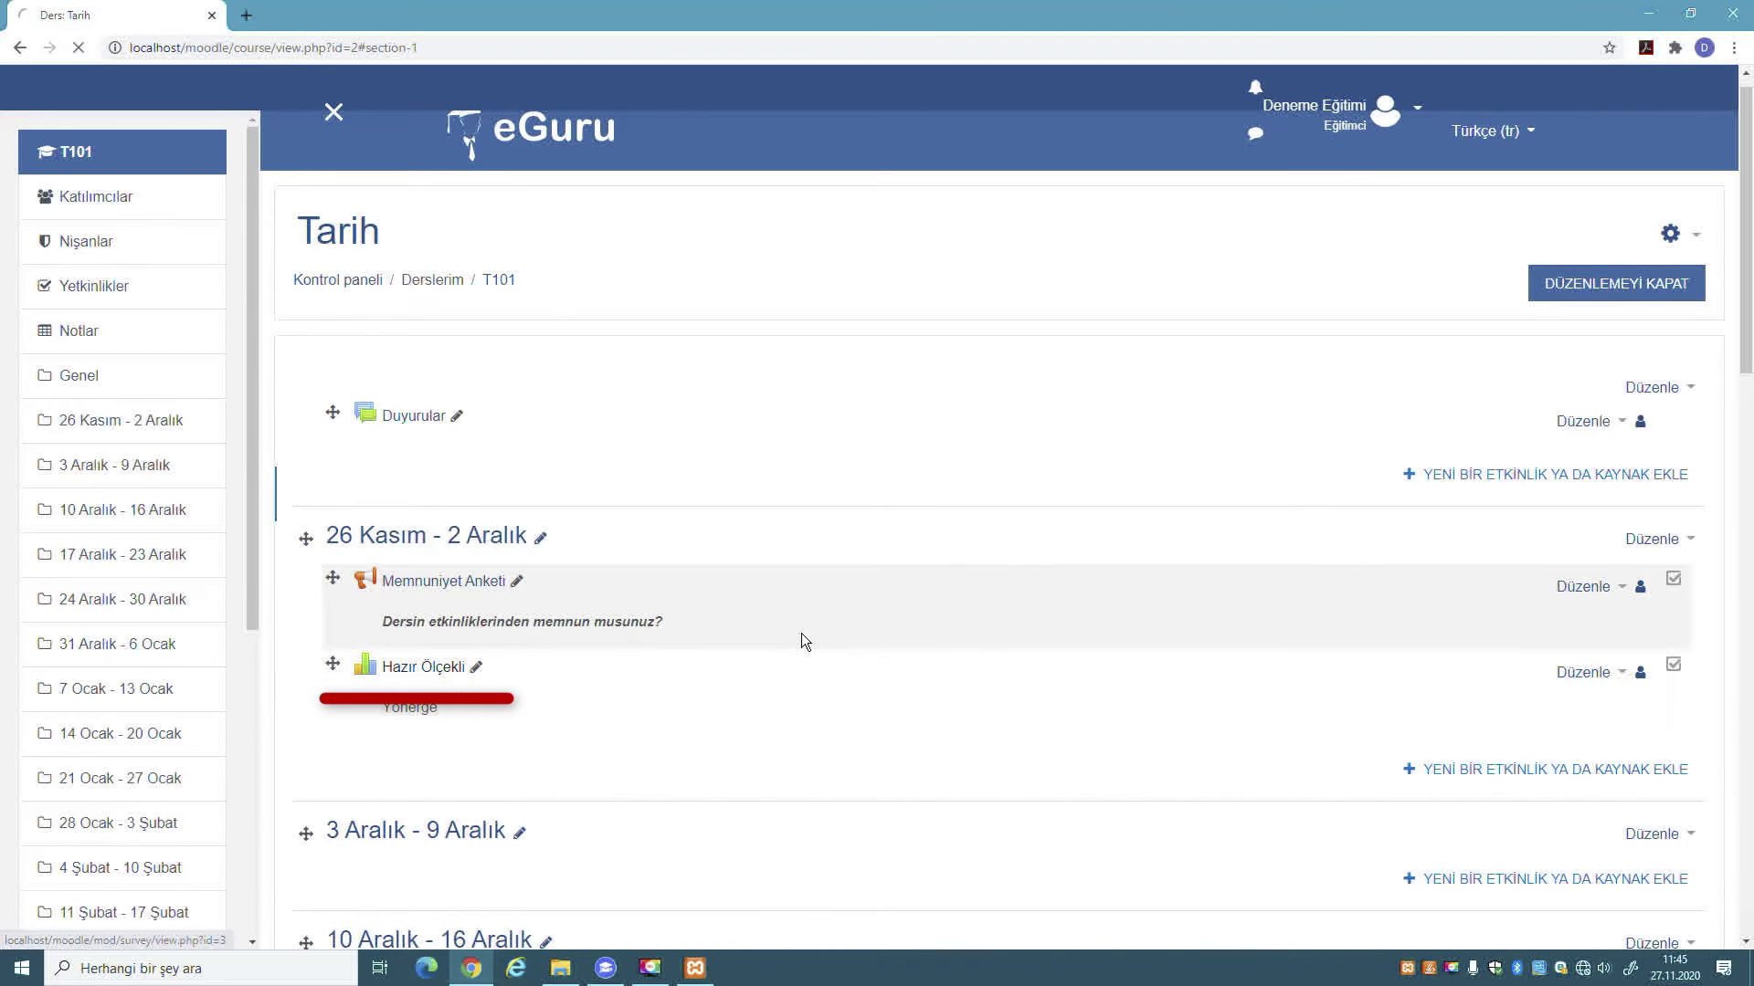
pyautogui.scroll(-10, 802, 633)
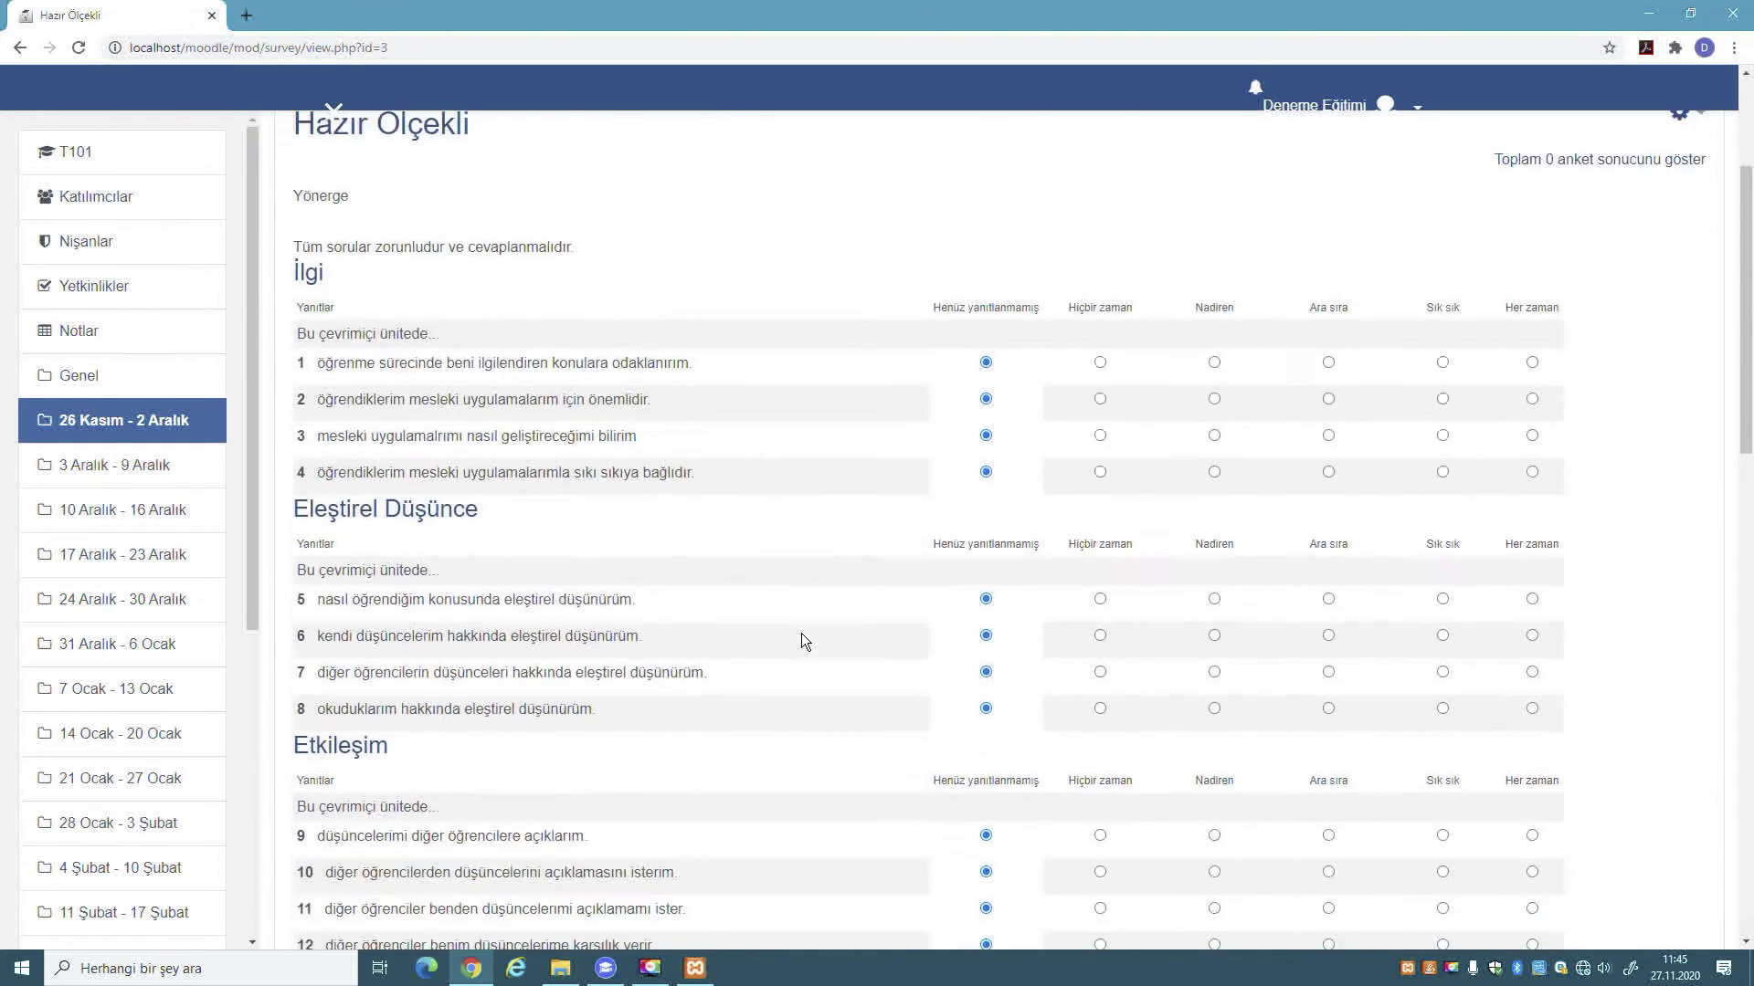
pyautogui.scroll(-4, 802, 633)
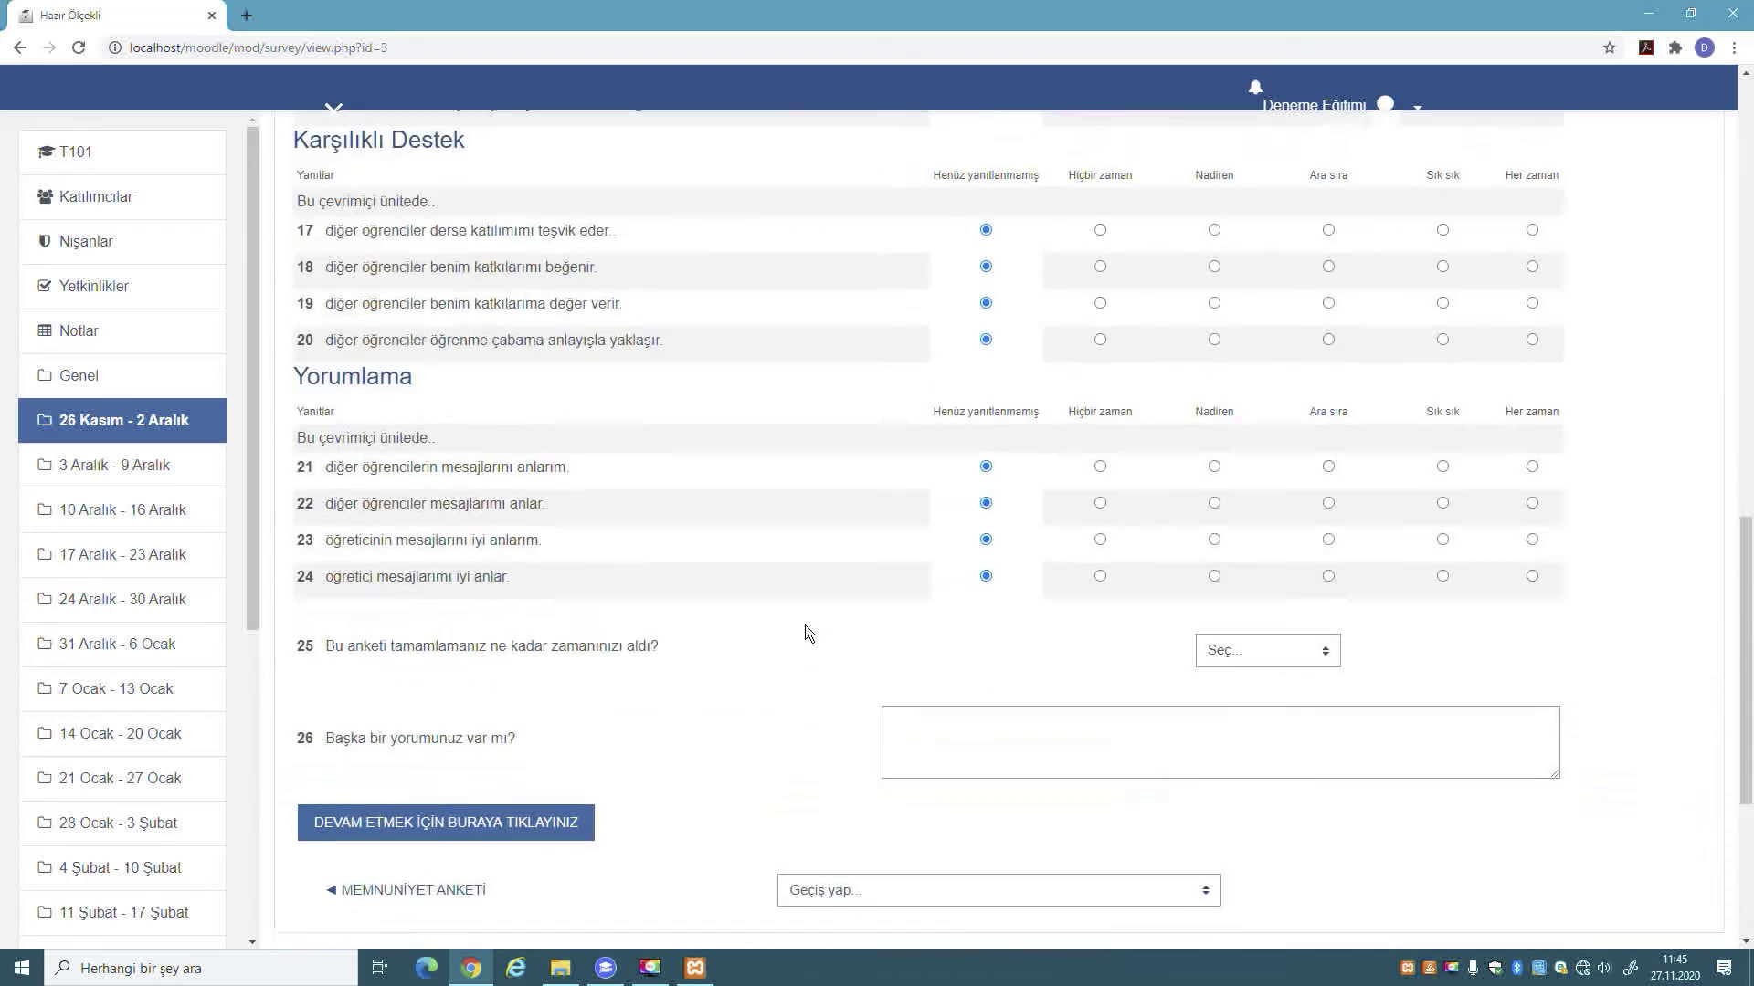
pyautogui.scroll(10, 804, 625)
pyautogui.scroll(3, 807, 621)
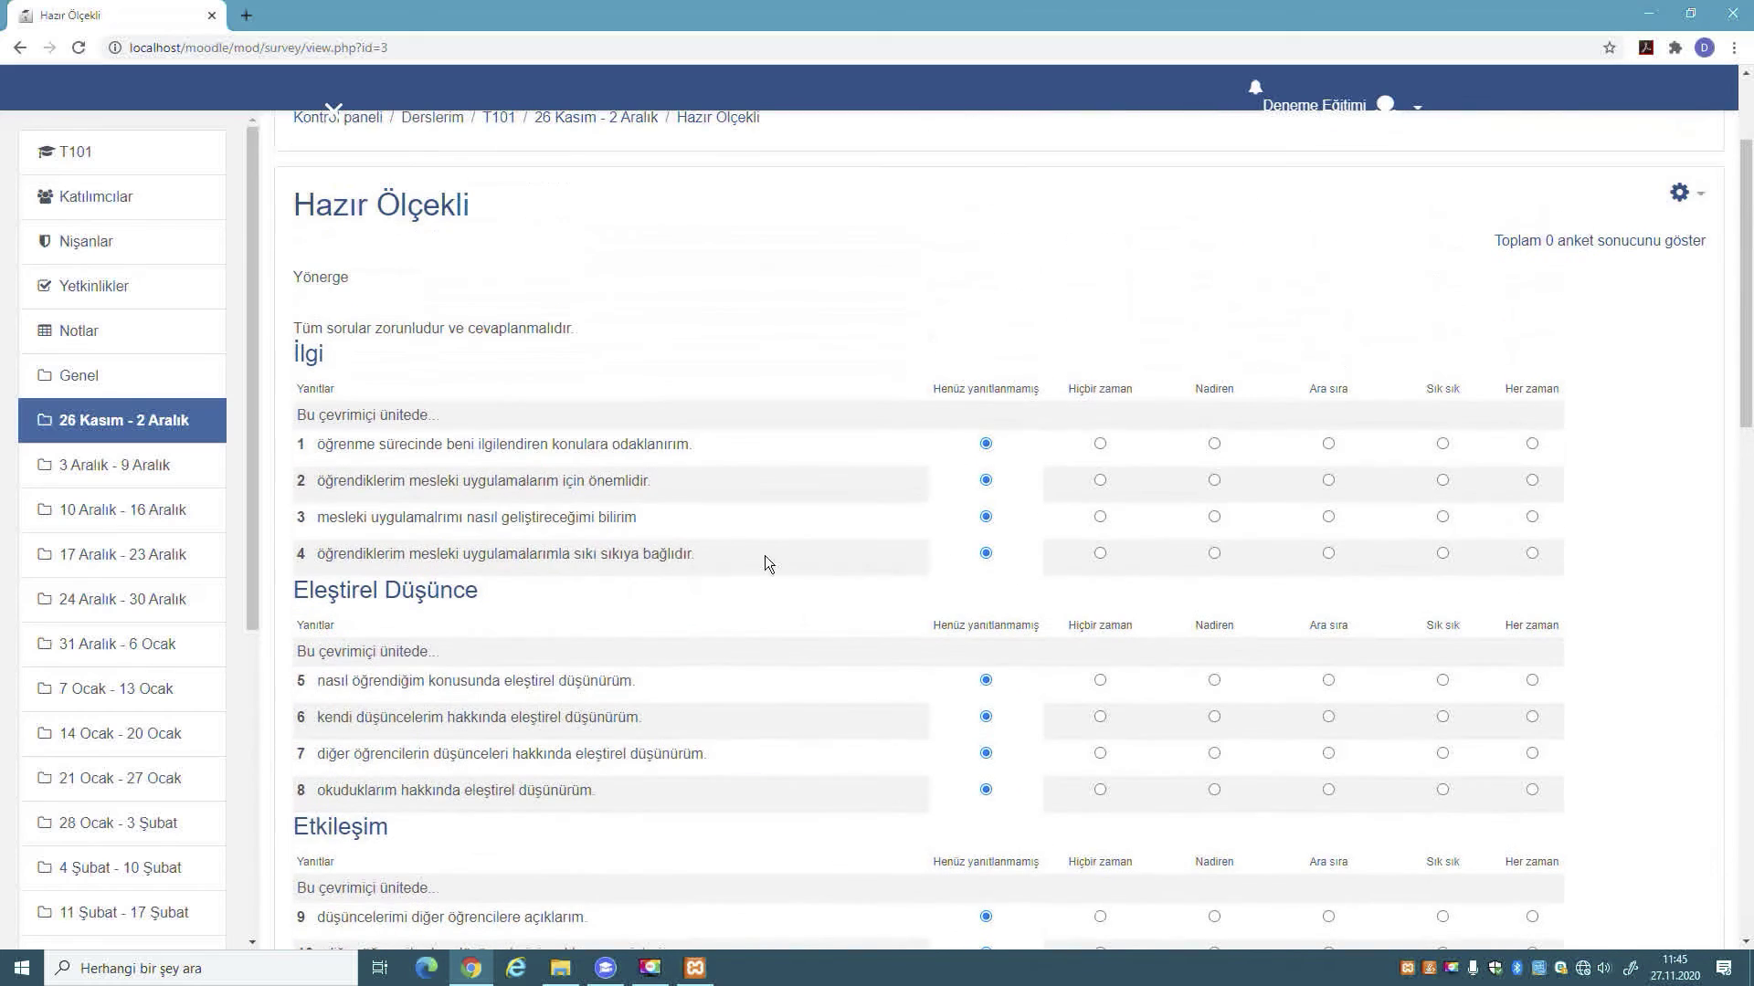
pyautogui.scroll(1, 772, 553)
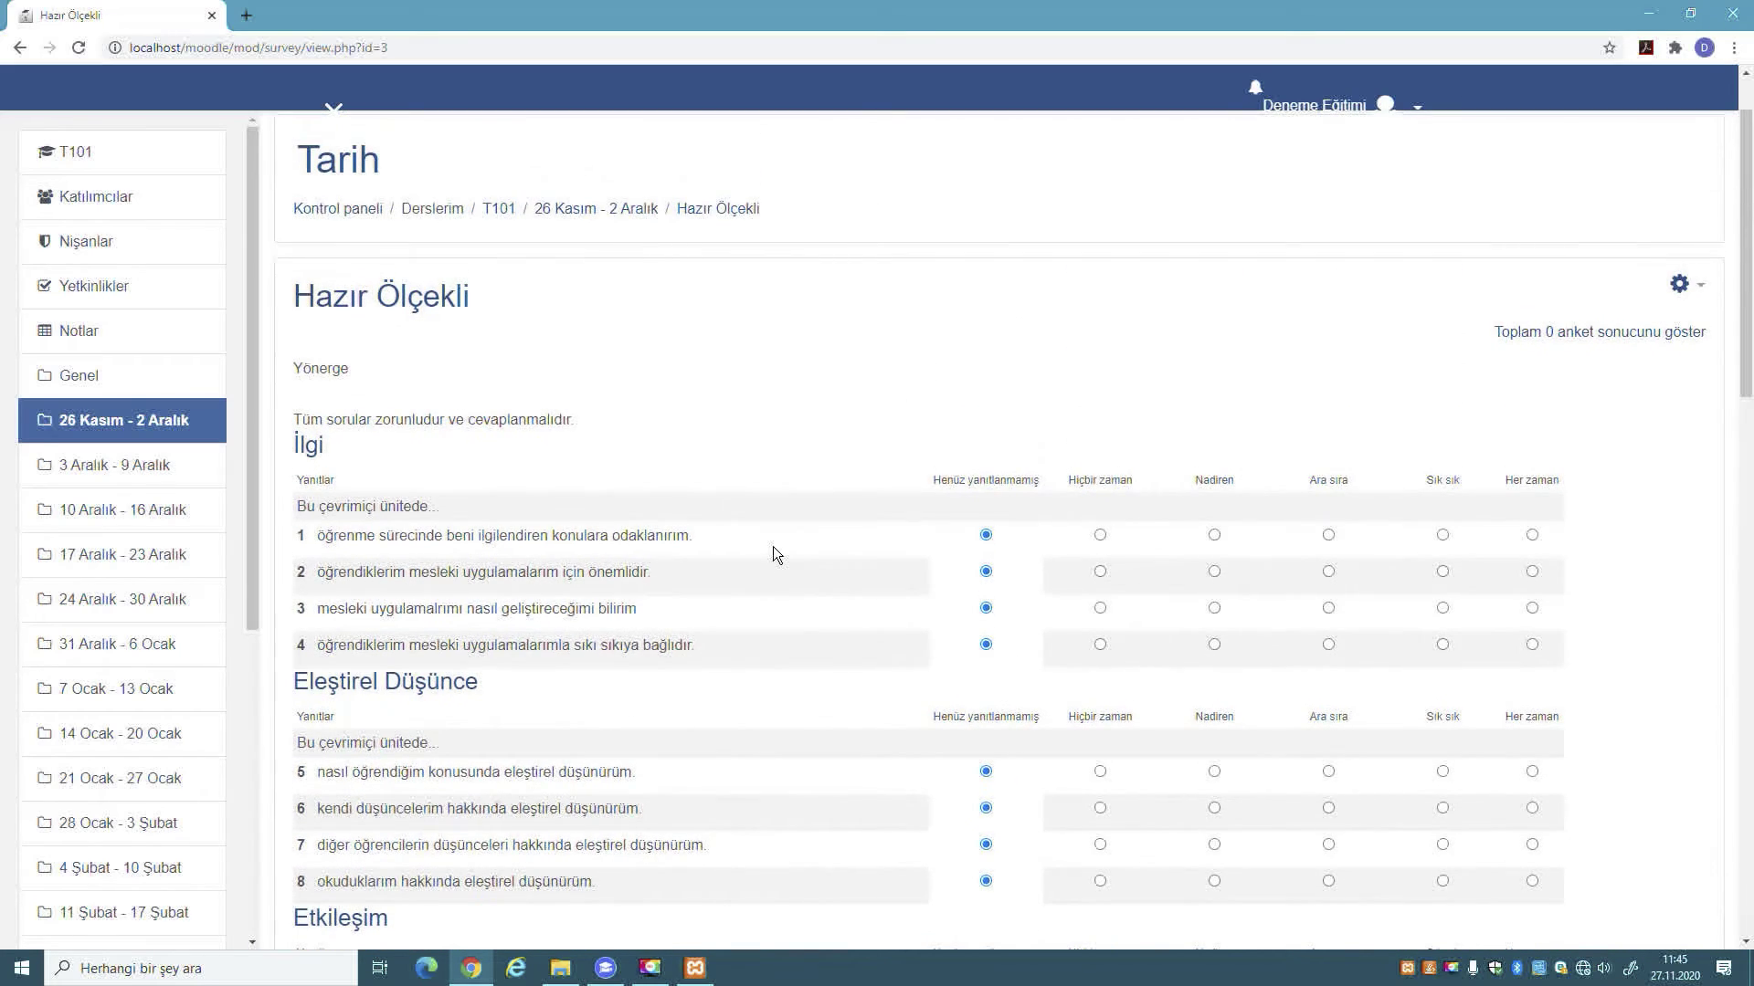
pyautogui.scroll(-4, 773, 548)
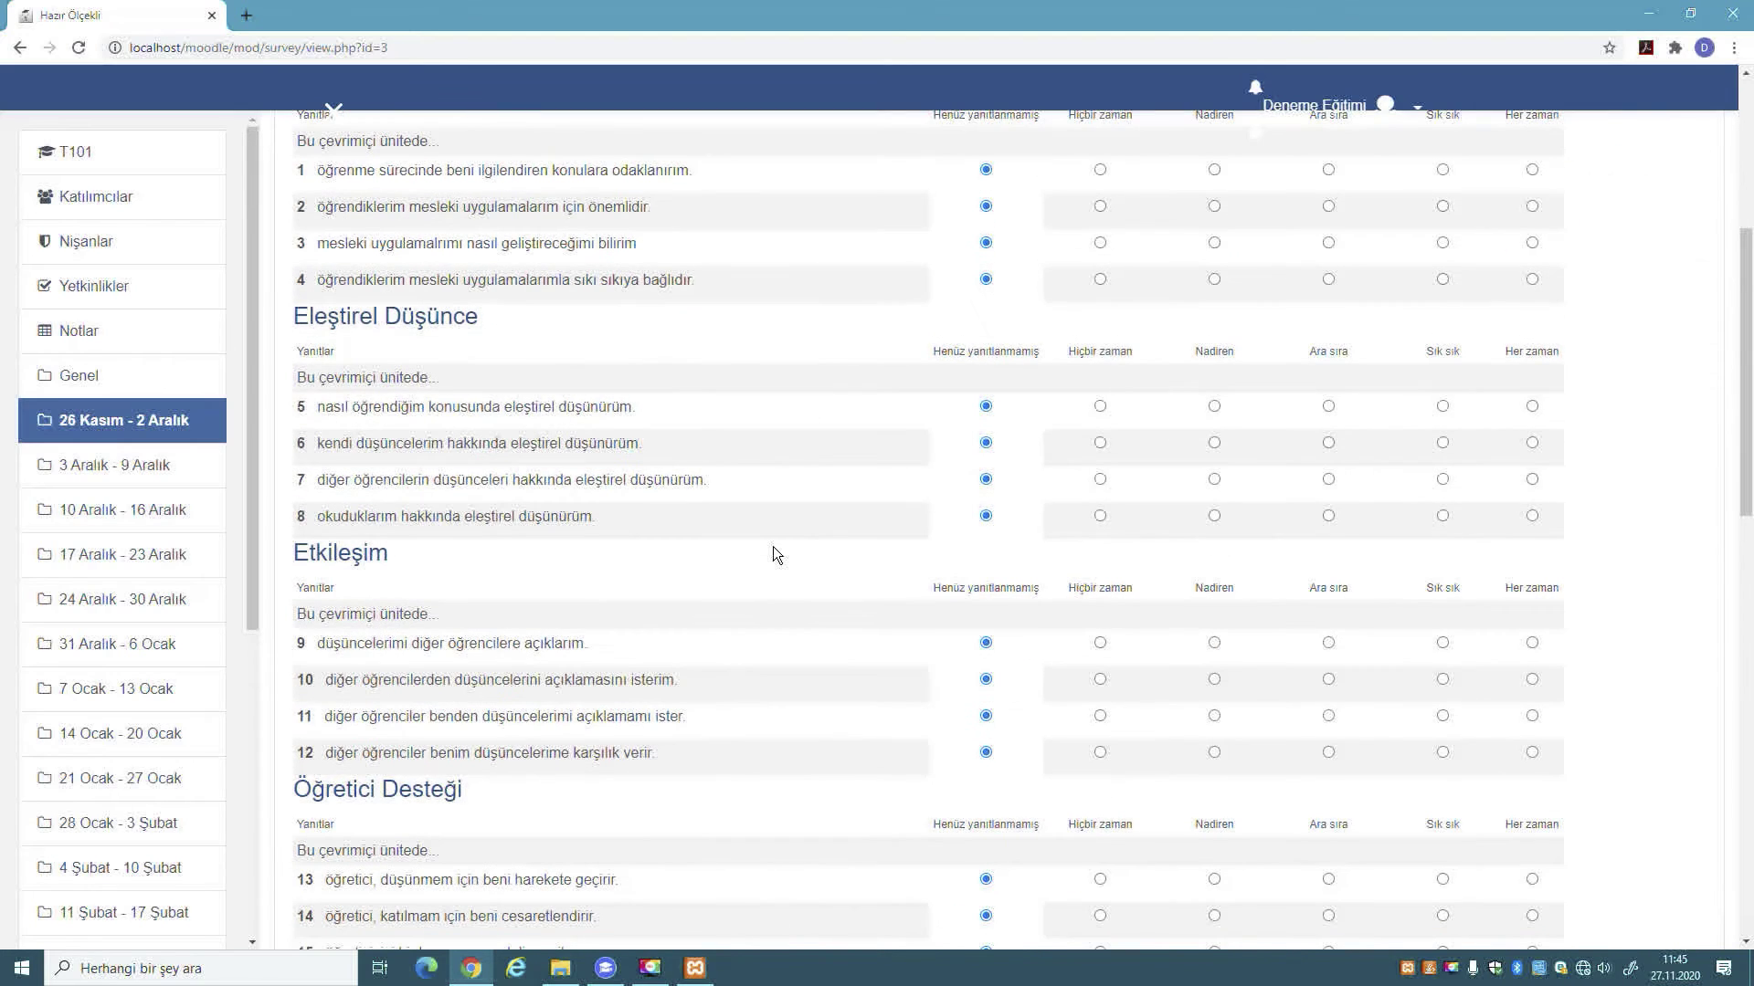
pyautogui.scroll(-3, 774, 548)
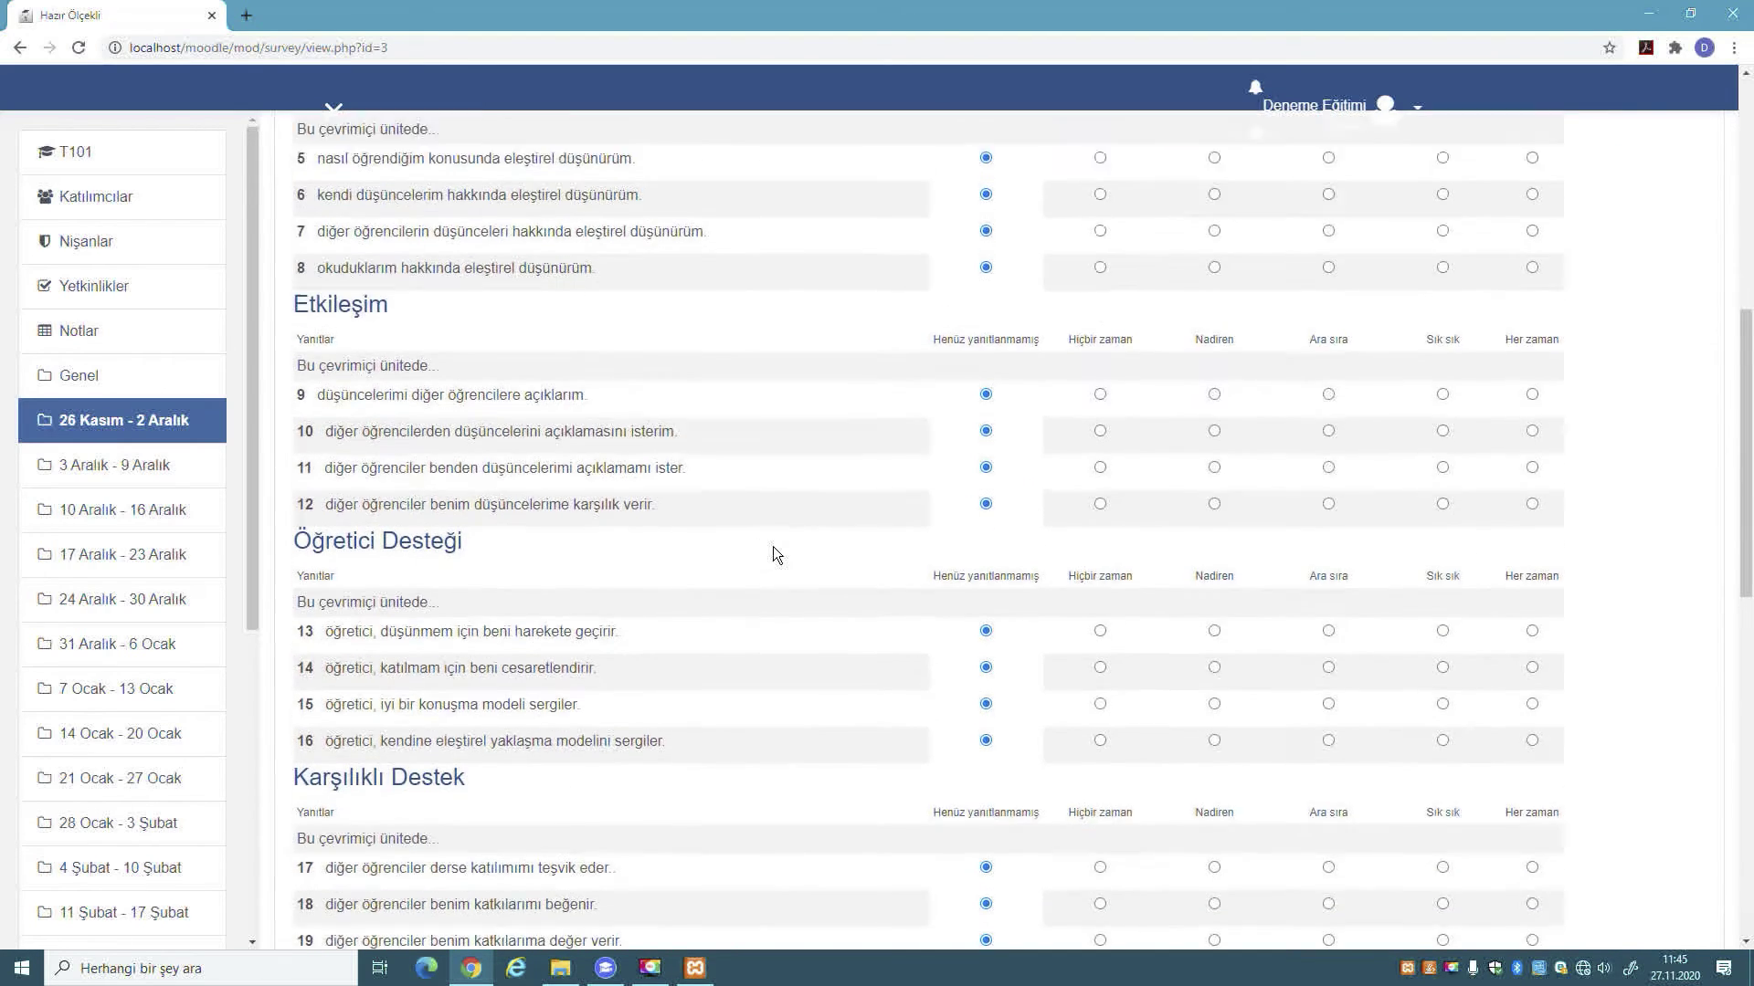
pyautogui.scroll(6, 773, 554)
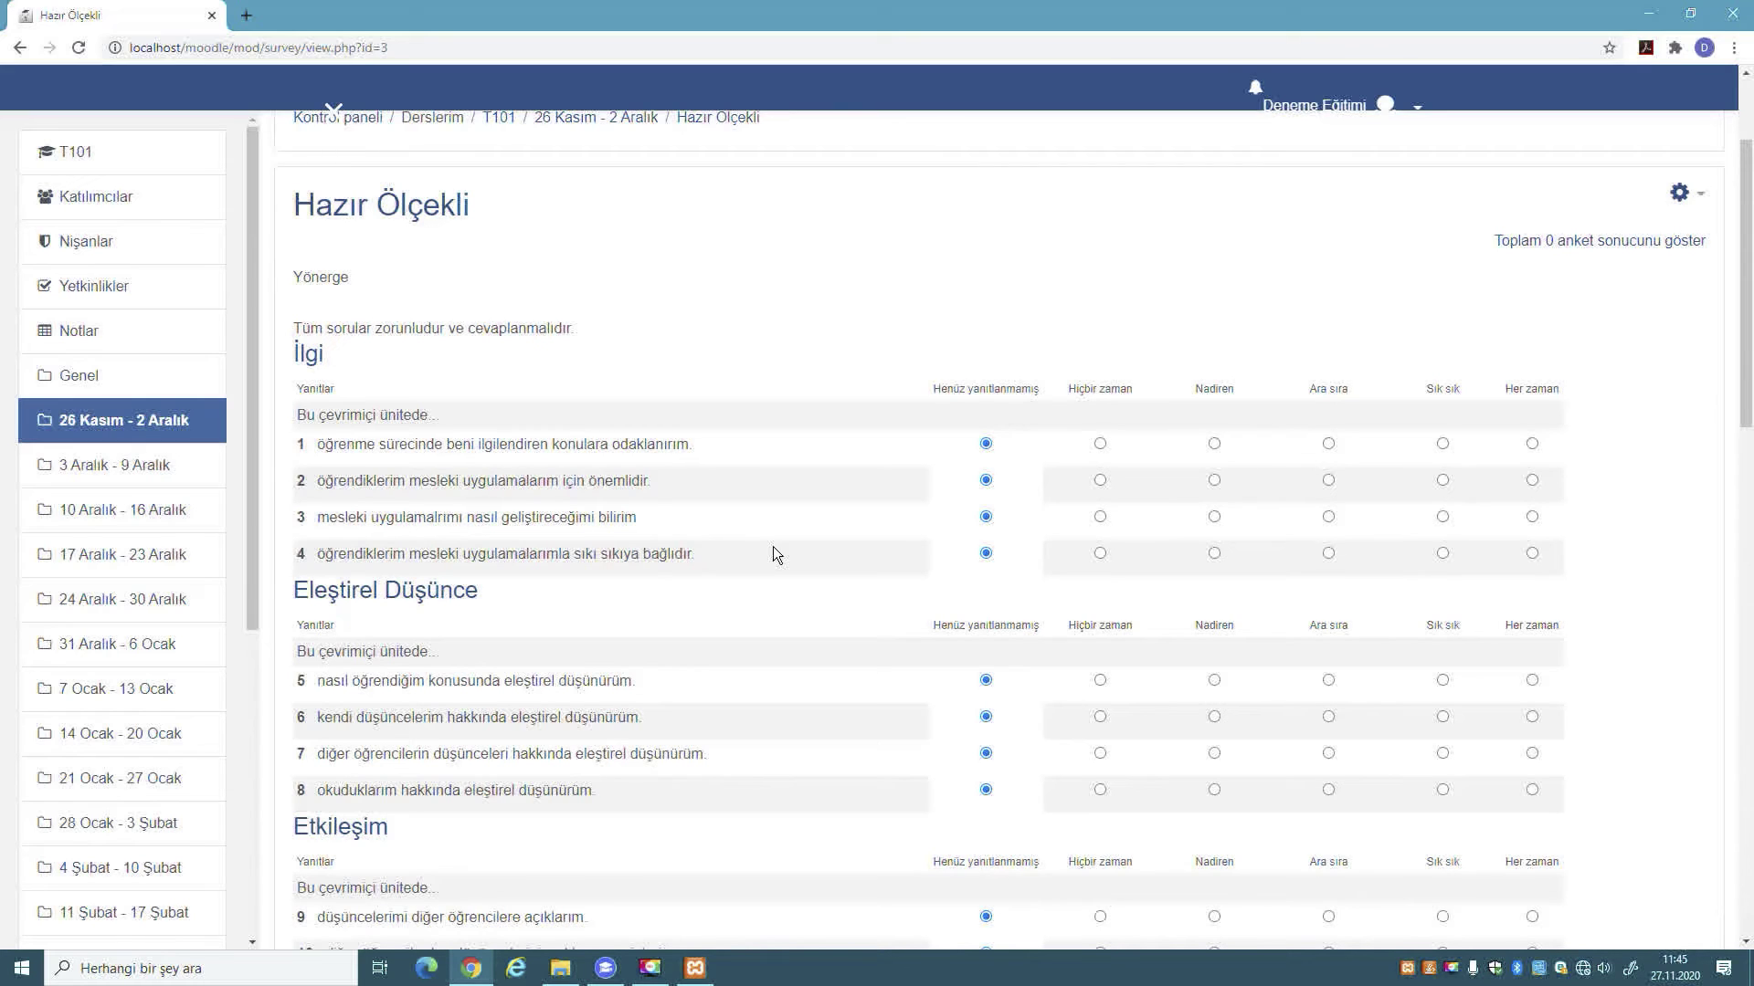
# - Return to the 26 Kasım - 2 Aralık section, search the activities for "anket", and add an Anket (Mini) there
pyautogui.click(179, 427)
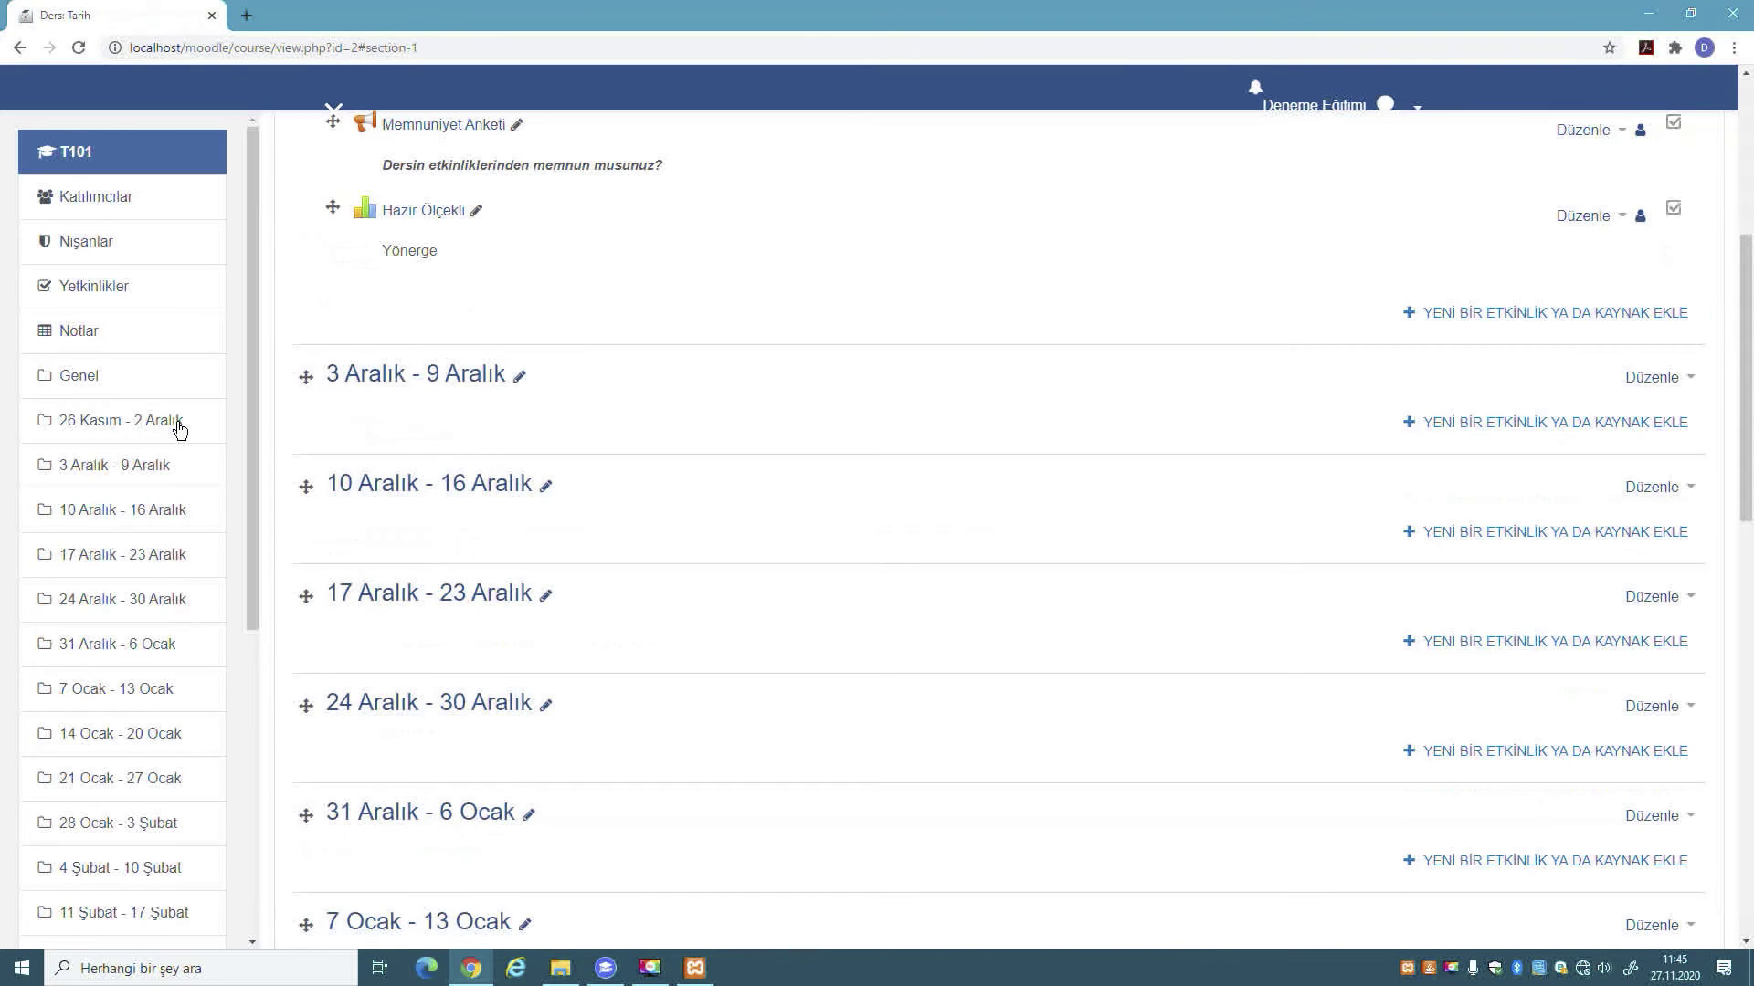
pyautogui.click(1548, 403)
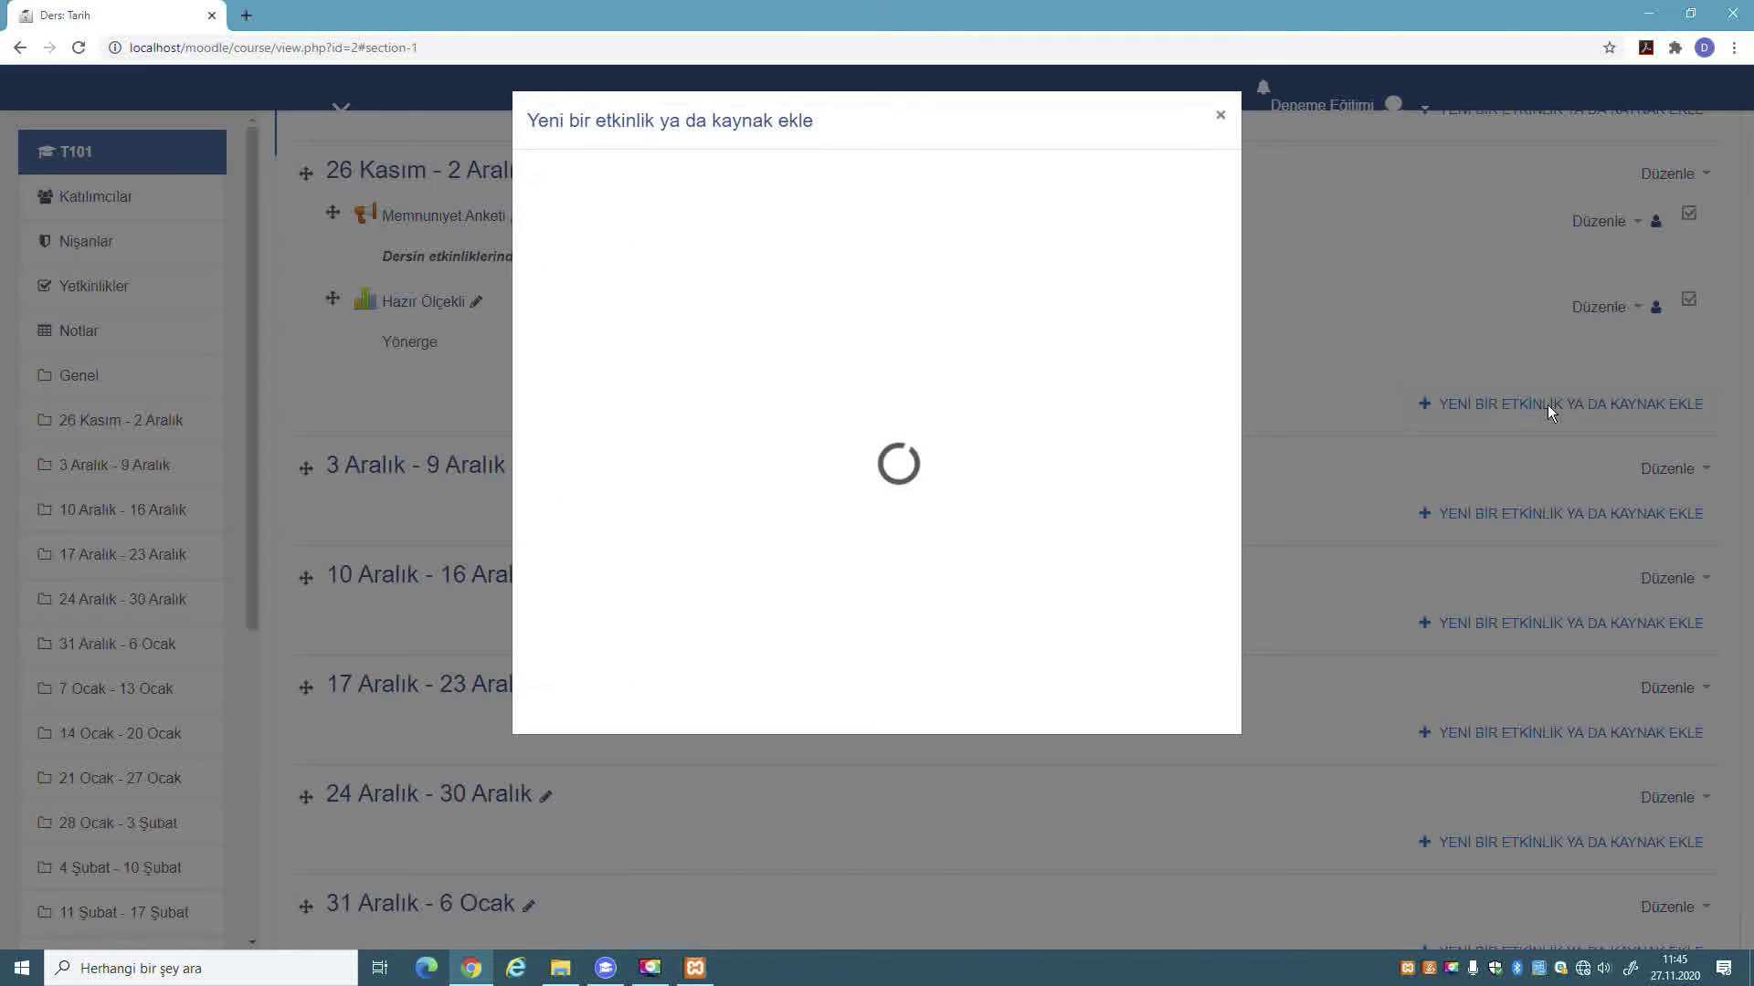
pyautogui.click(674, 183)
pyautogui.write('anke')
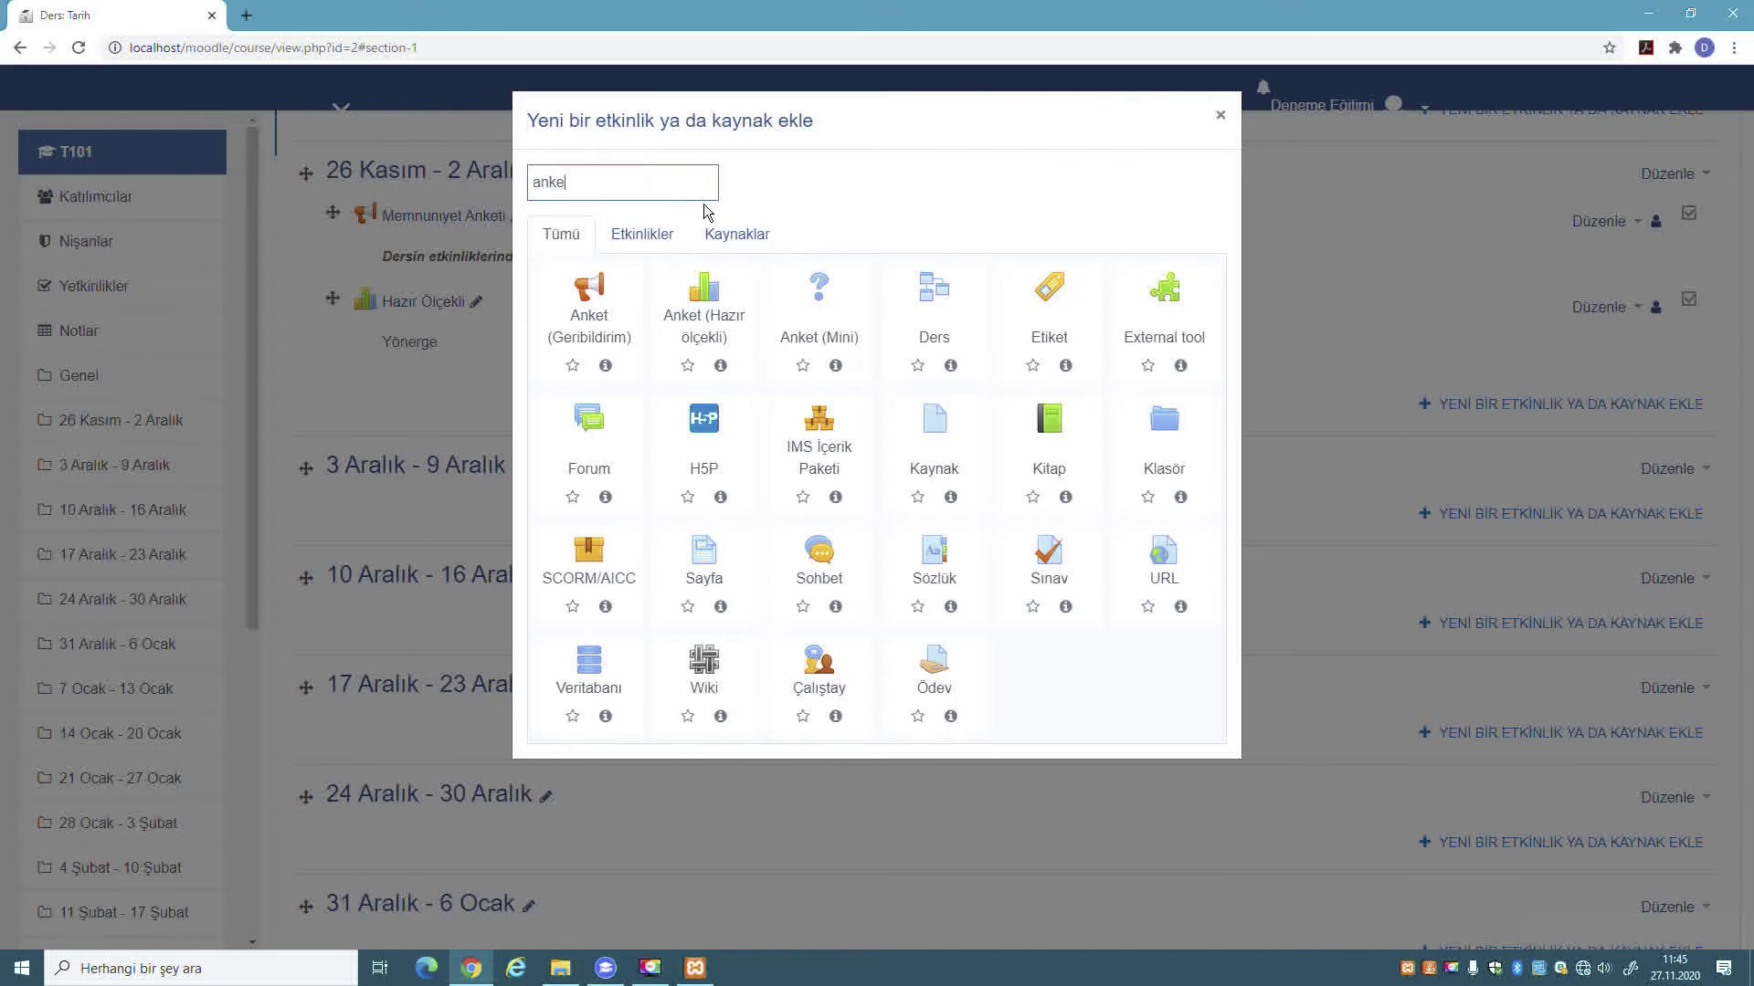
pyautogui.write('t')
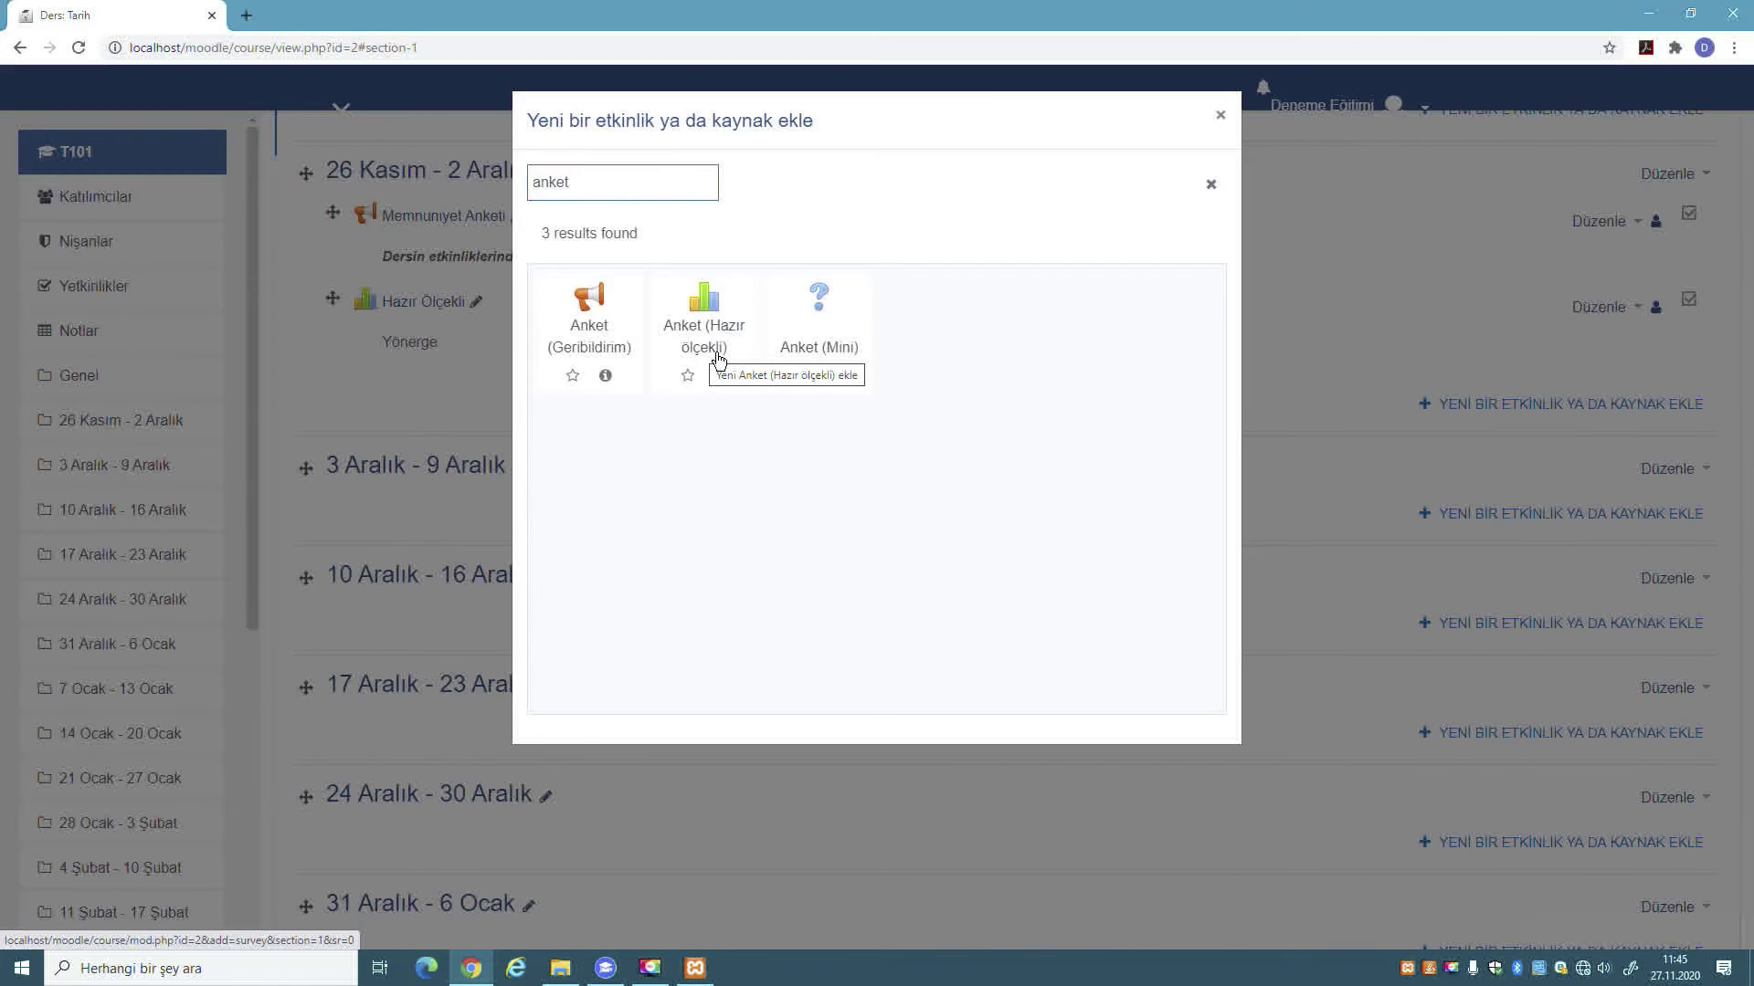
pyautogui.click(819, 332)
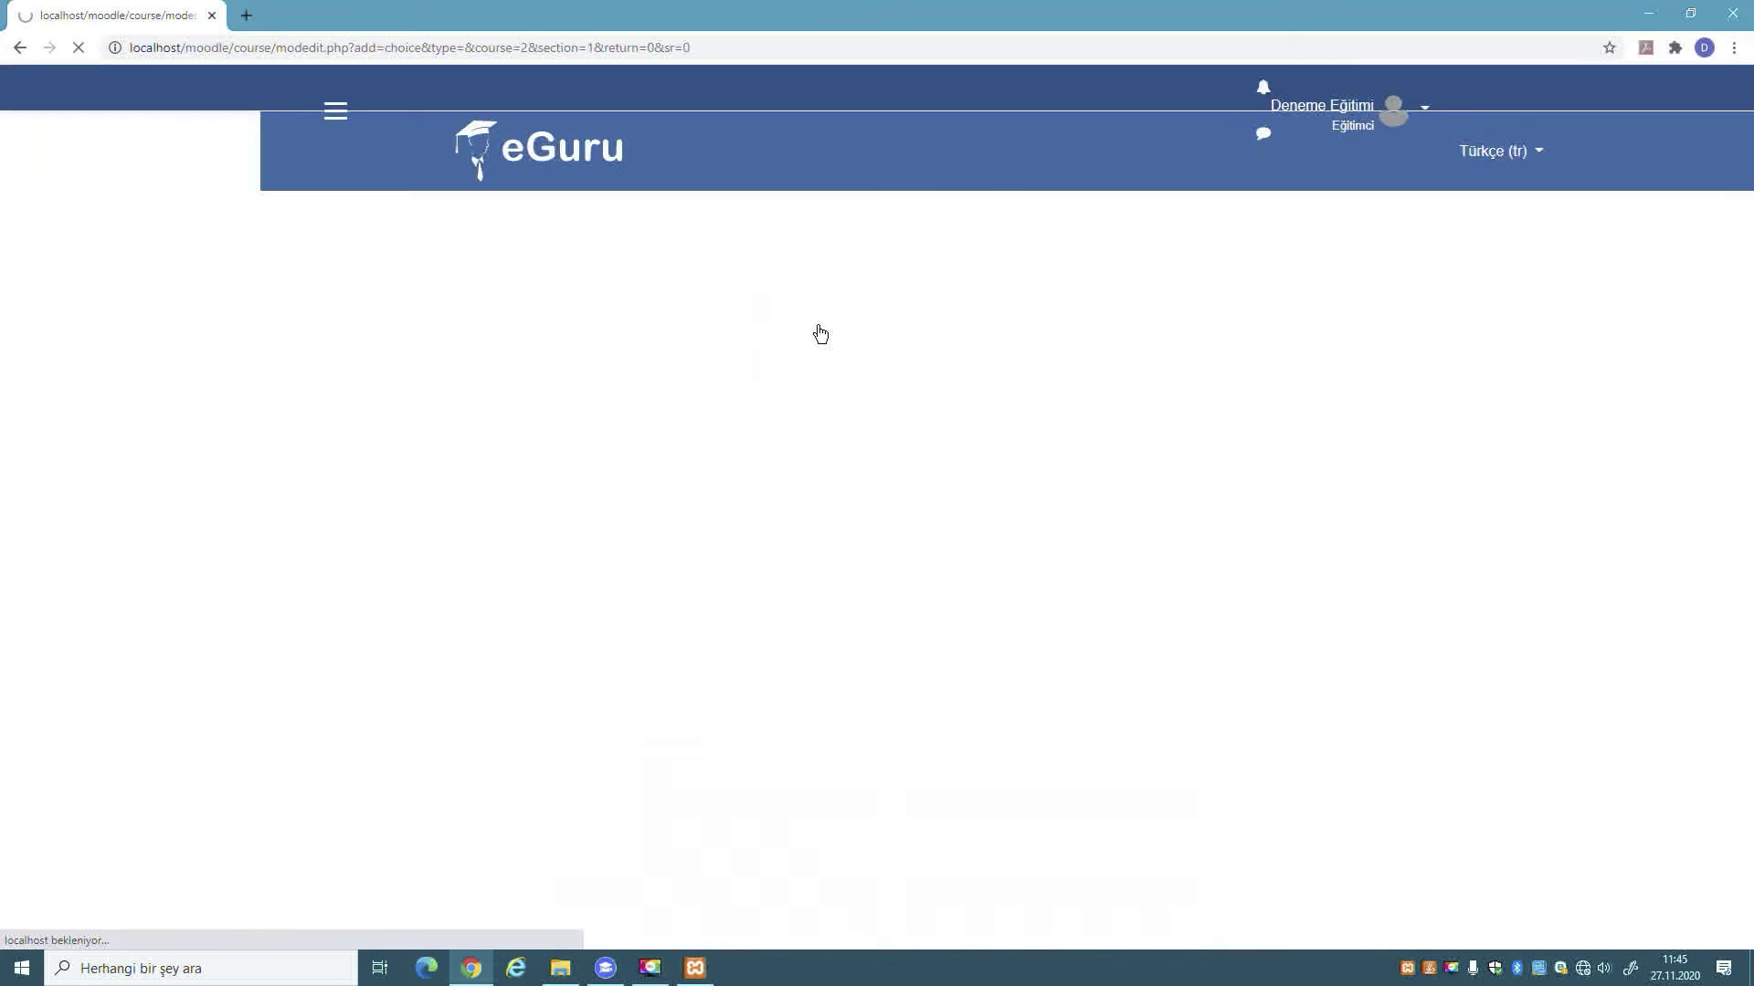
pyautogui.scroll(-5, 819, 333)
pyautogui.scroll(5, 819, 332)
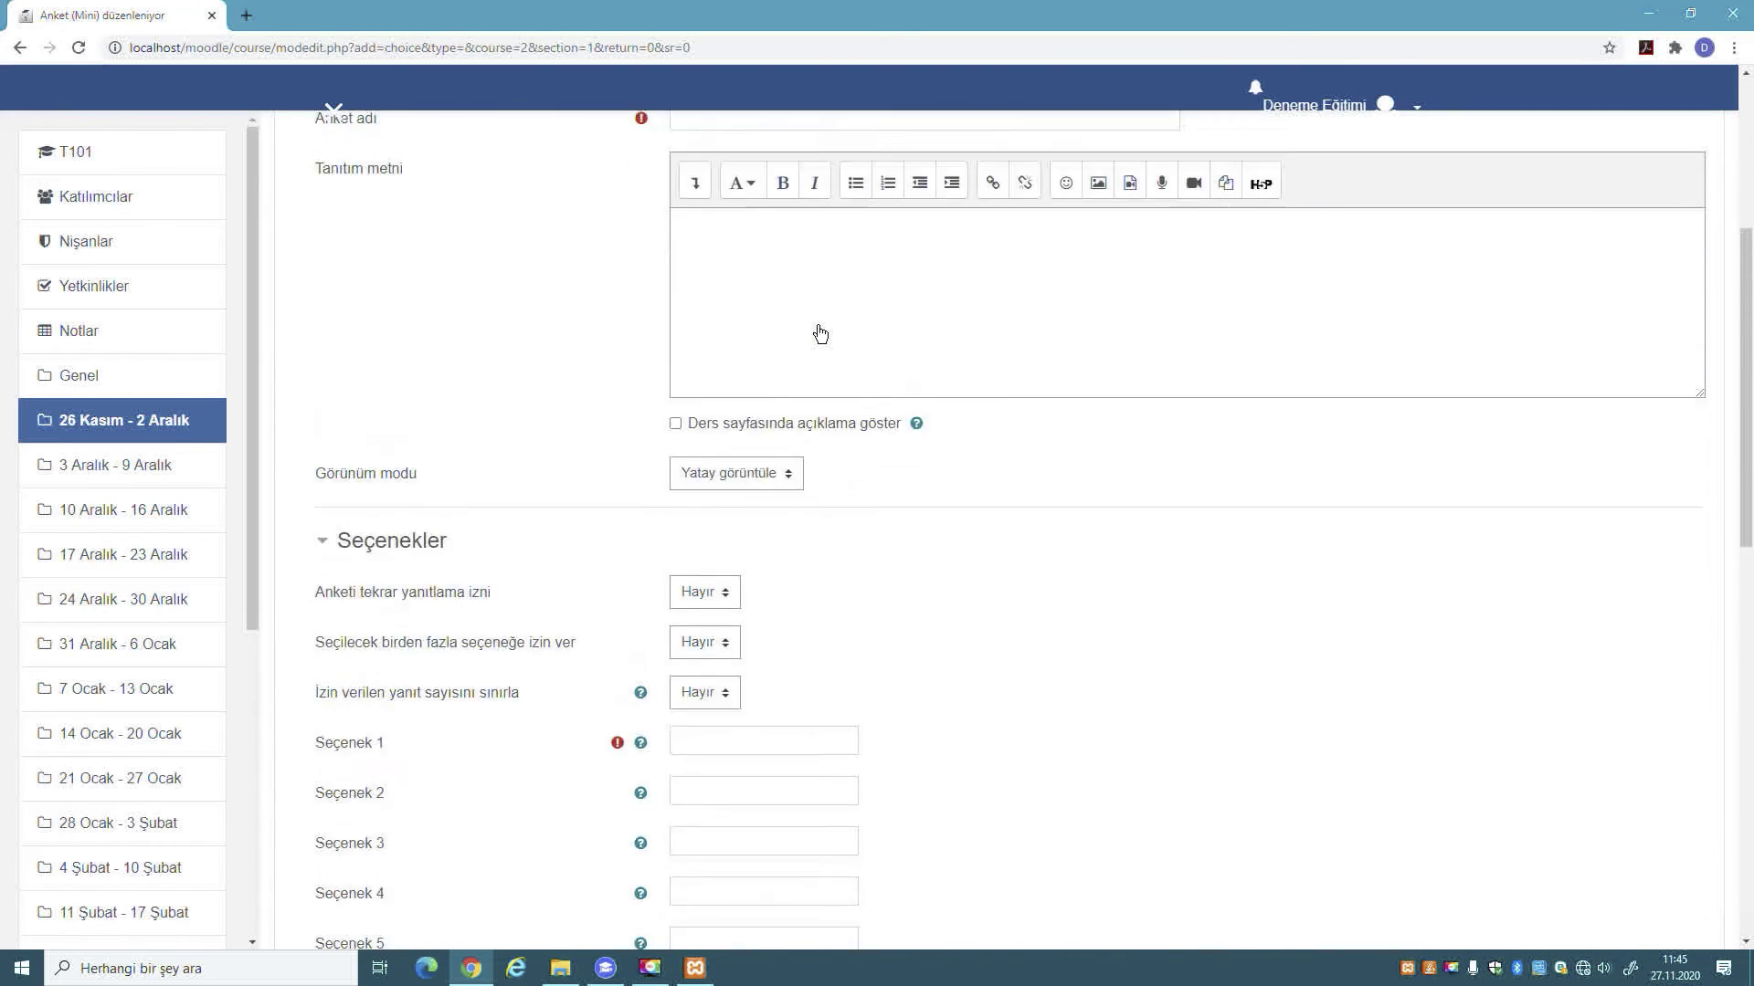
# - Name the new mini survey "Derslerden memnun musunuz?"
pyautogui.click(810, 512)
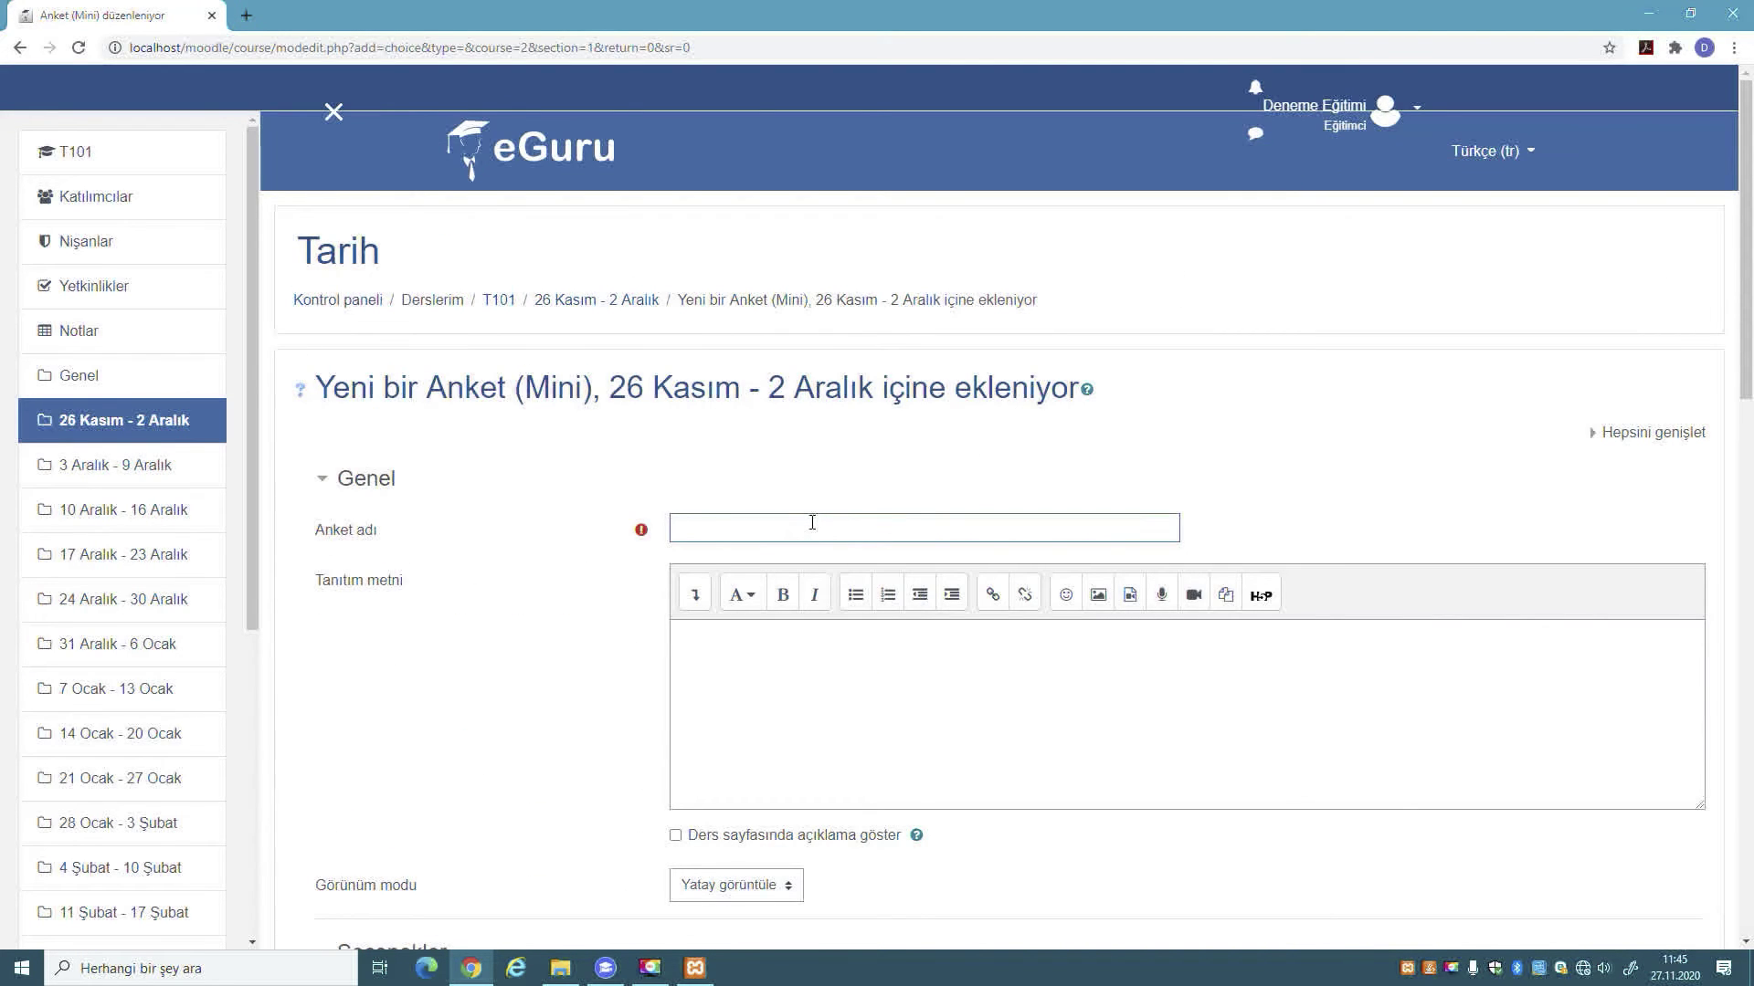
pyautogui.write('Derslerden Memnuni')
pyautogui.press('BackSpace')
pyautogui.write('musunuz?')
pyautogui.click(762, 527)
pyautogui.press('BackSpace')
pyautogui.write('m')
pyautogui.click(889, 678)
# - Copy the survey name "Derslerden memnun musunuz?" into the introduction text
pyautogui.tripleClick(951, 525)
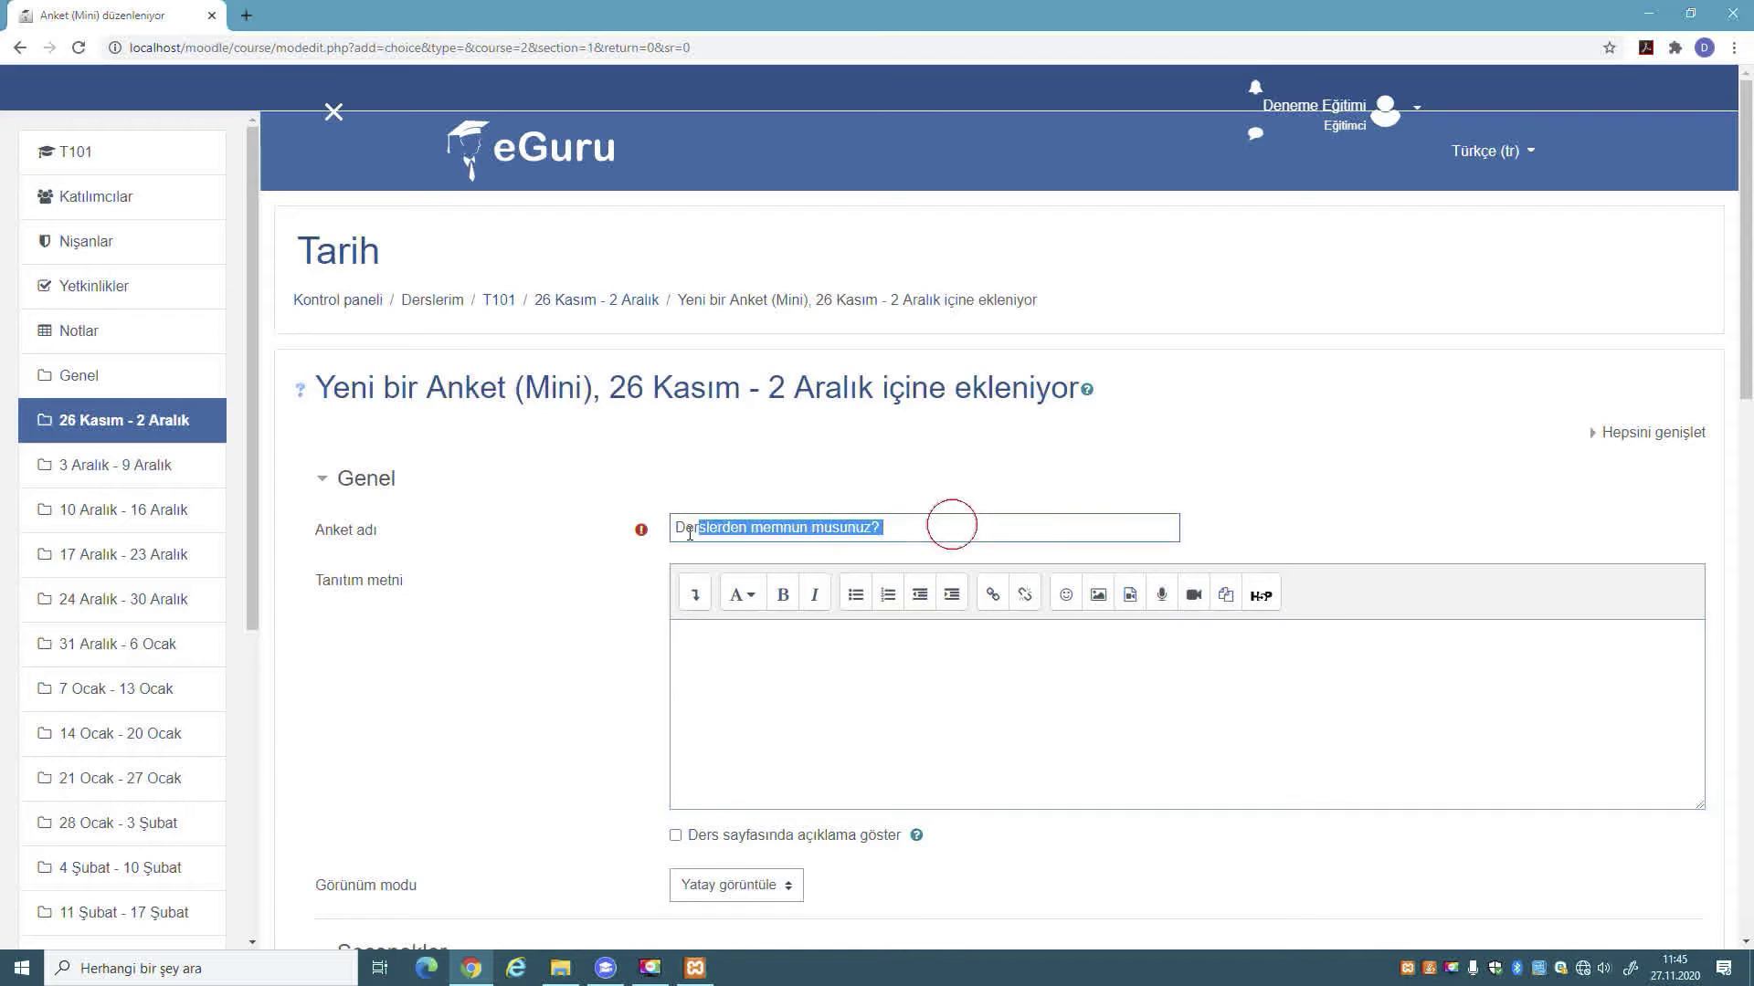
pyautogui.hotkey('ctrl', 'c')
pyautogui.click(866, 673)
pyautogui.hotkey('ctrl', 'v')
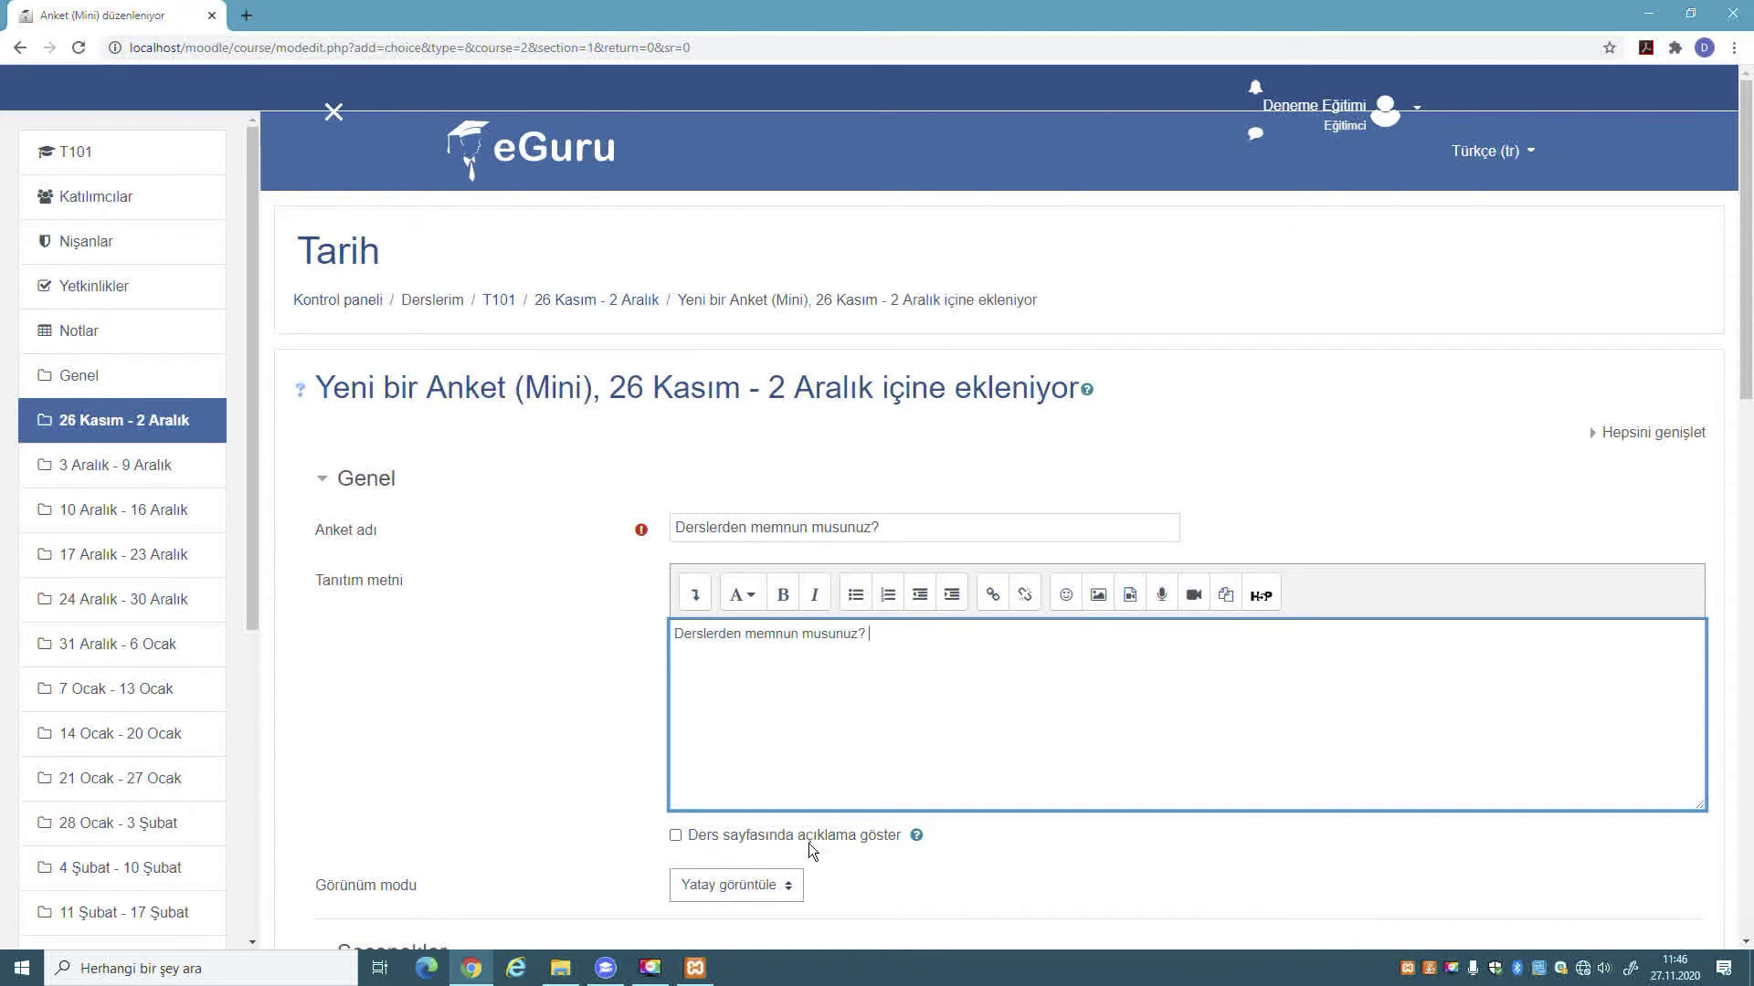
pyautogui.click(847, 750)
pyautogui.scroll(-2, 847, 750)
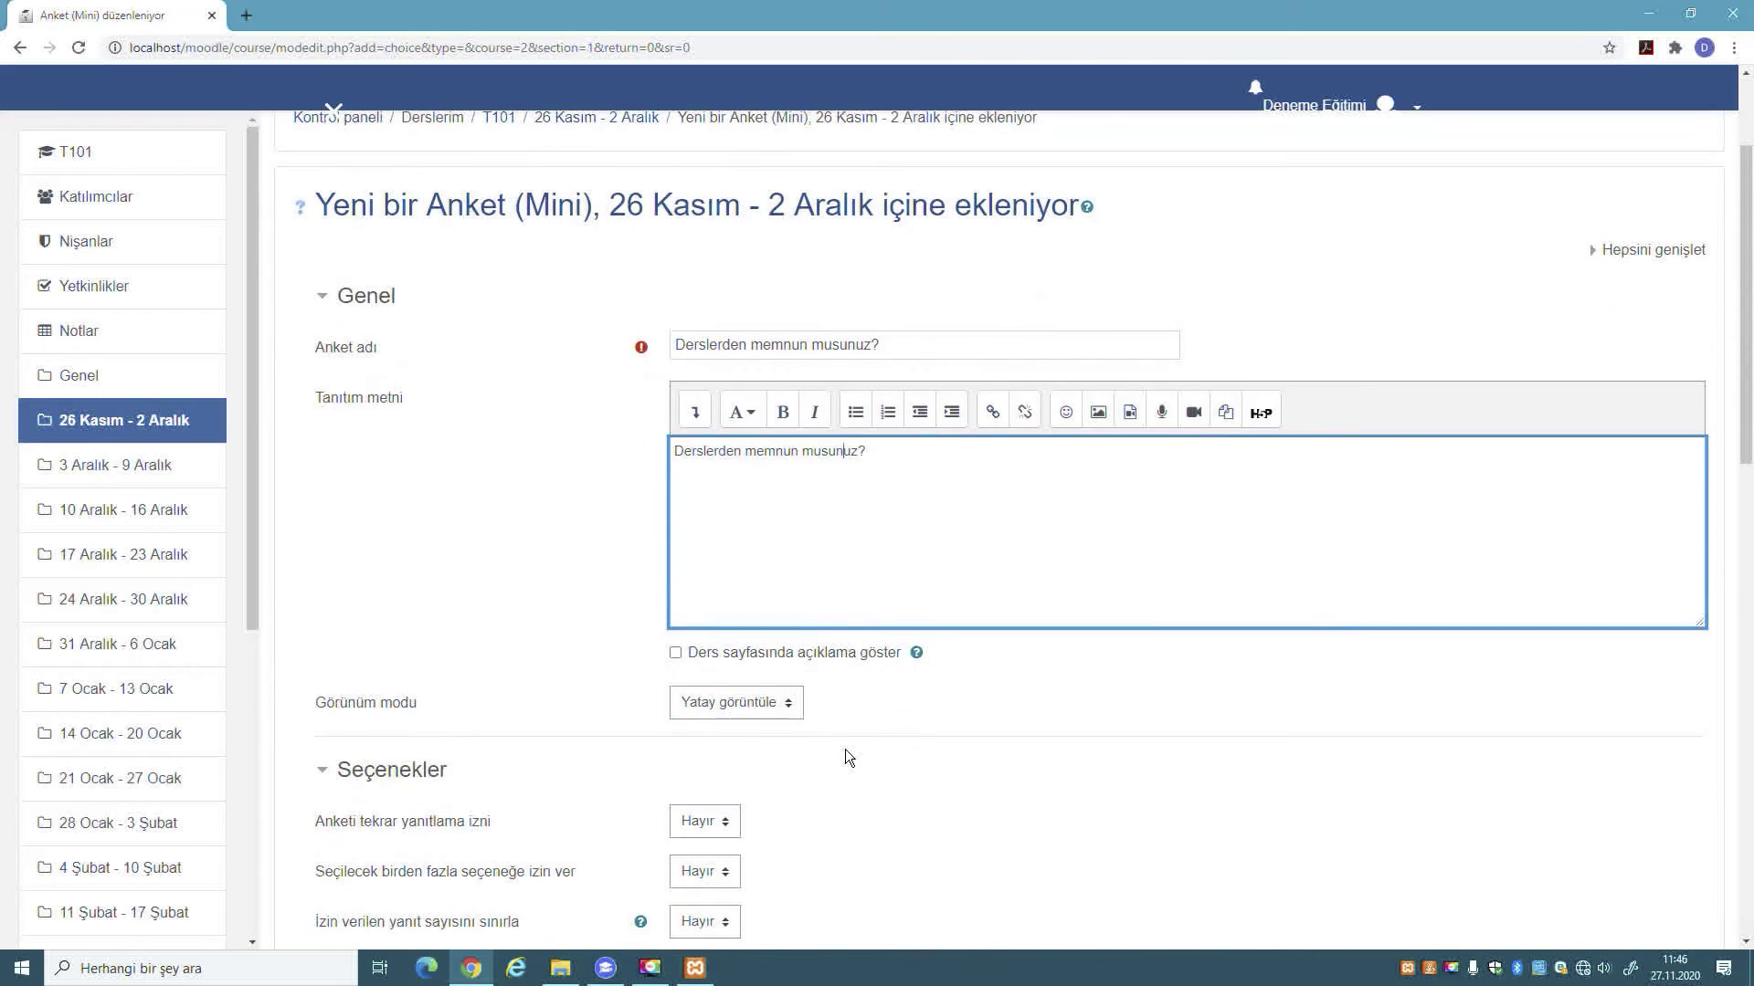
# - Examine the mini survey's display mode choices and the Seçenekler section with its answer fields
pyautogui.scroll(-3, 846, 749)
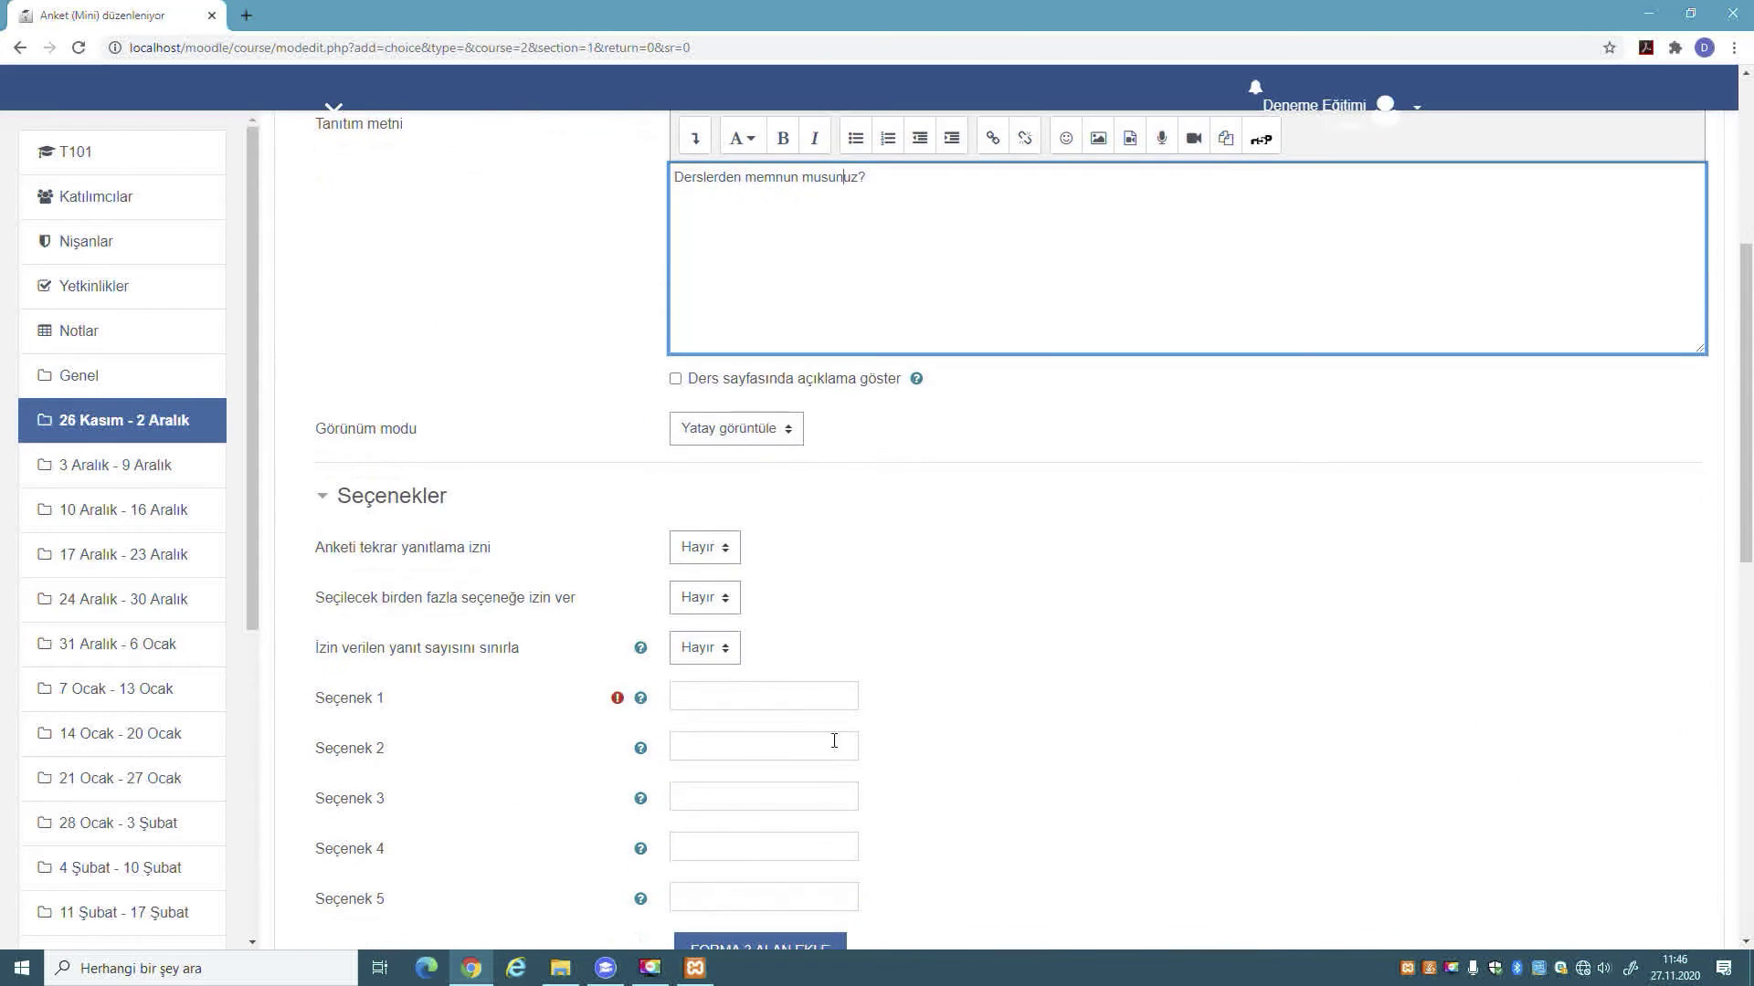
pyautogui.click(754, 426)
pyautogui.click(892, 521)
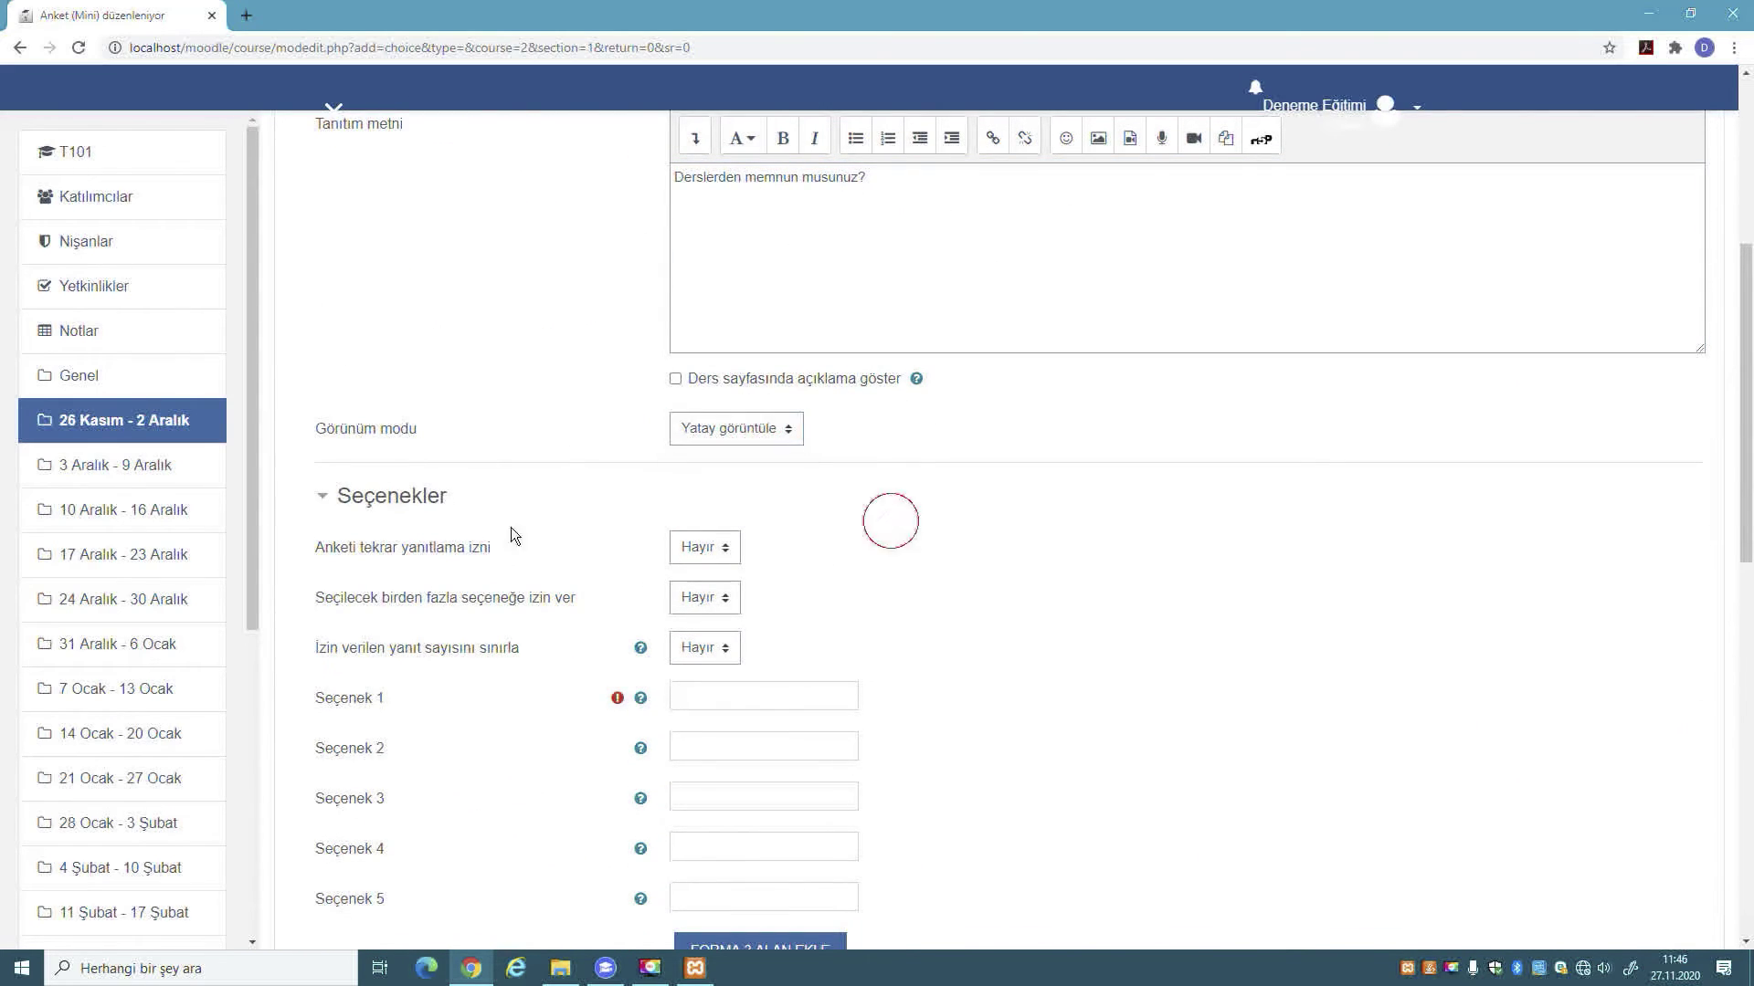
pyautogui.scroll(-1, 450, 567)
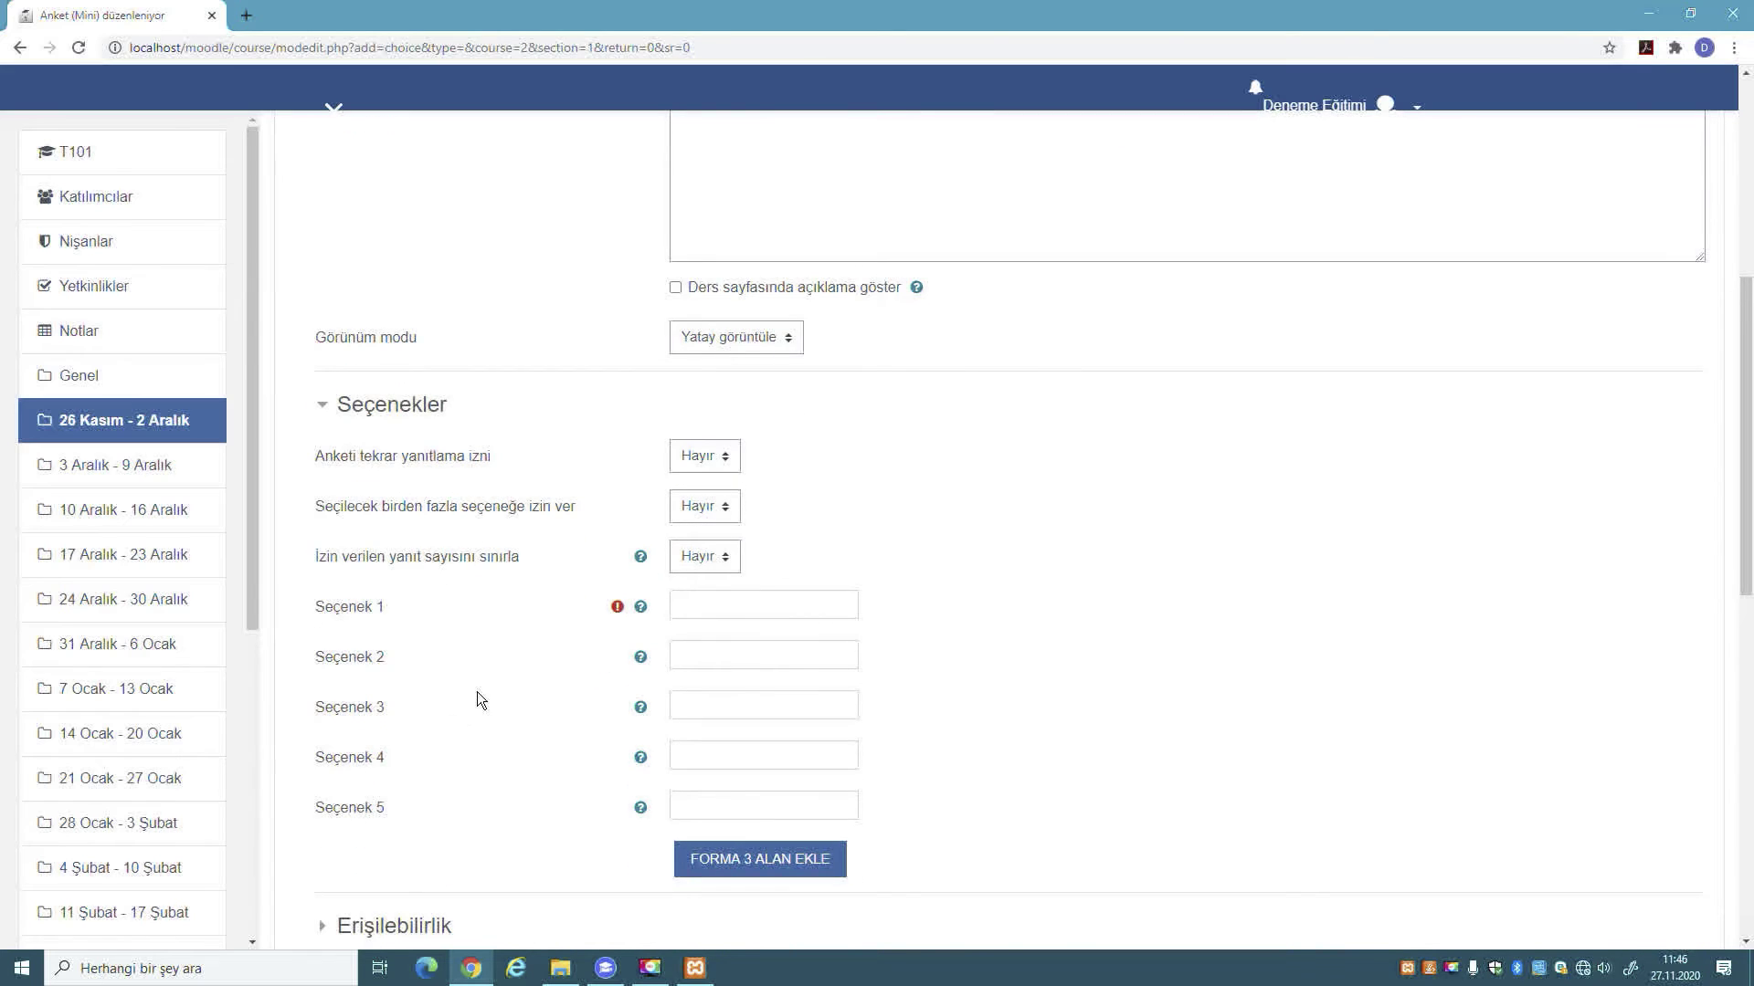
pyautogui.scroll(-1, 477, 695)
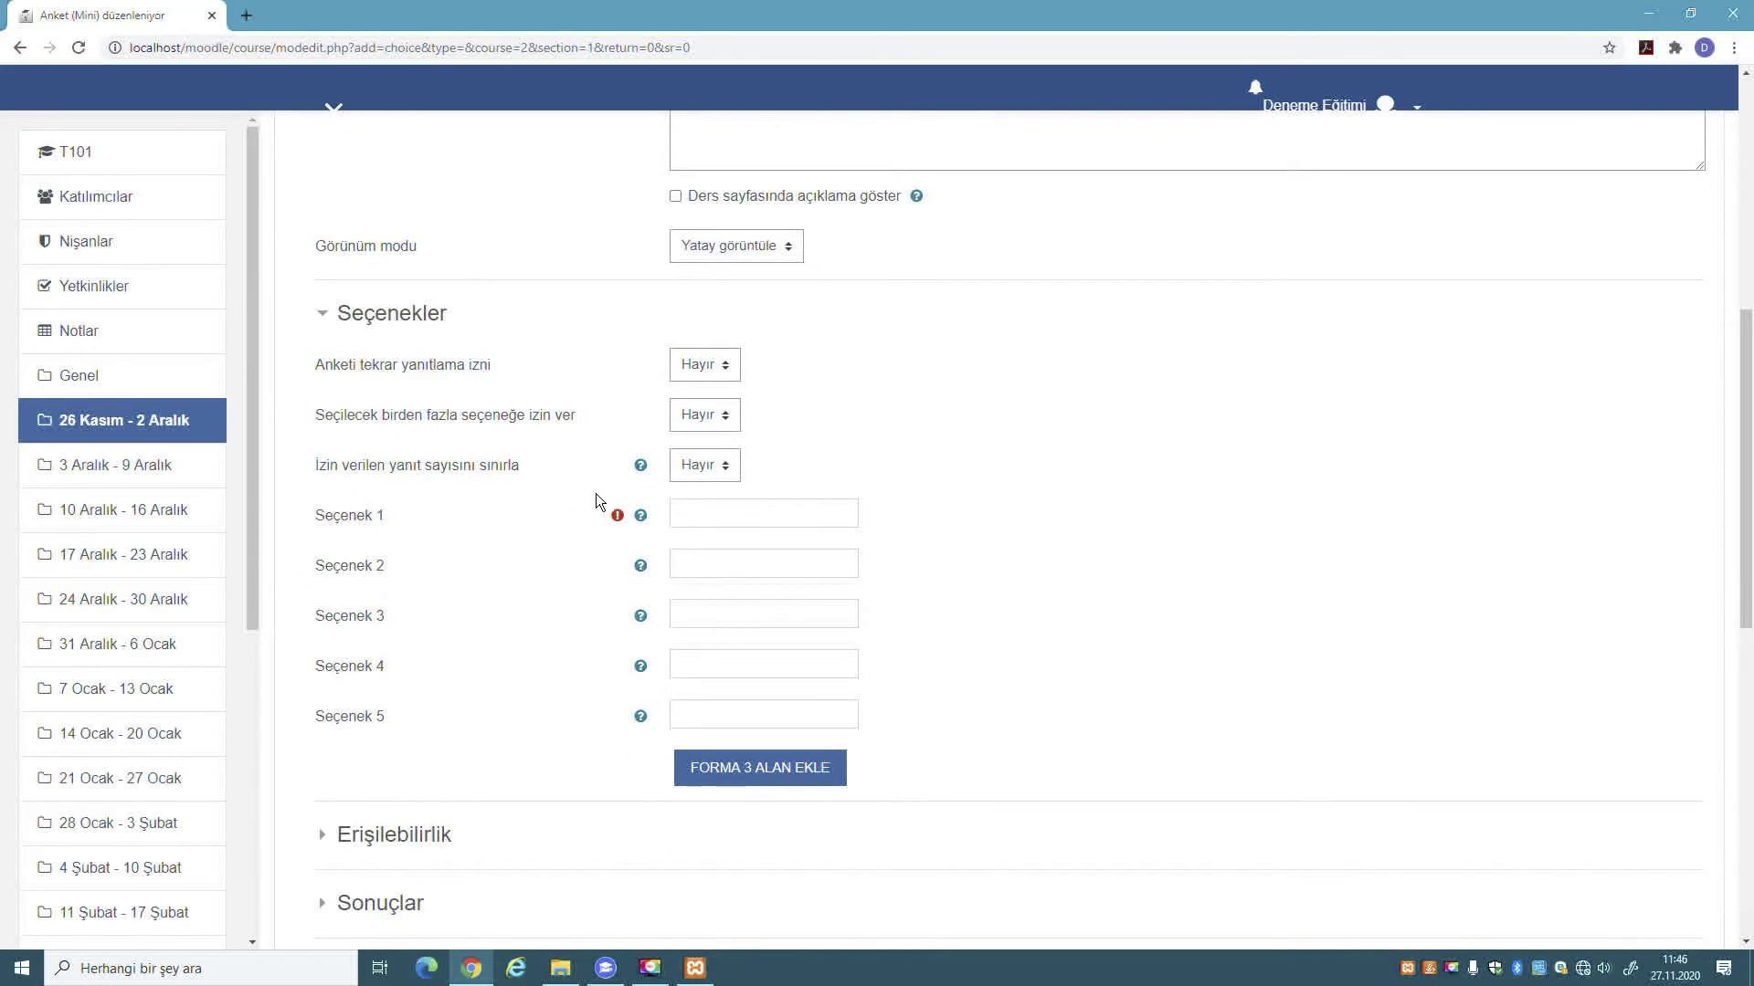
pyautogui.click(773, 516)
pyautogui.scroll(4, 894, 498)
pyautogui.scroll(-2, 893, 498)
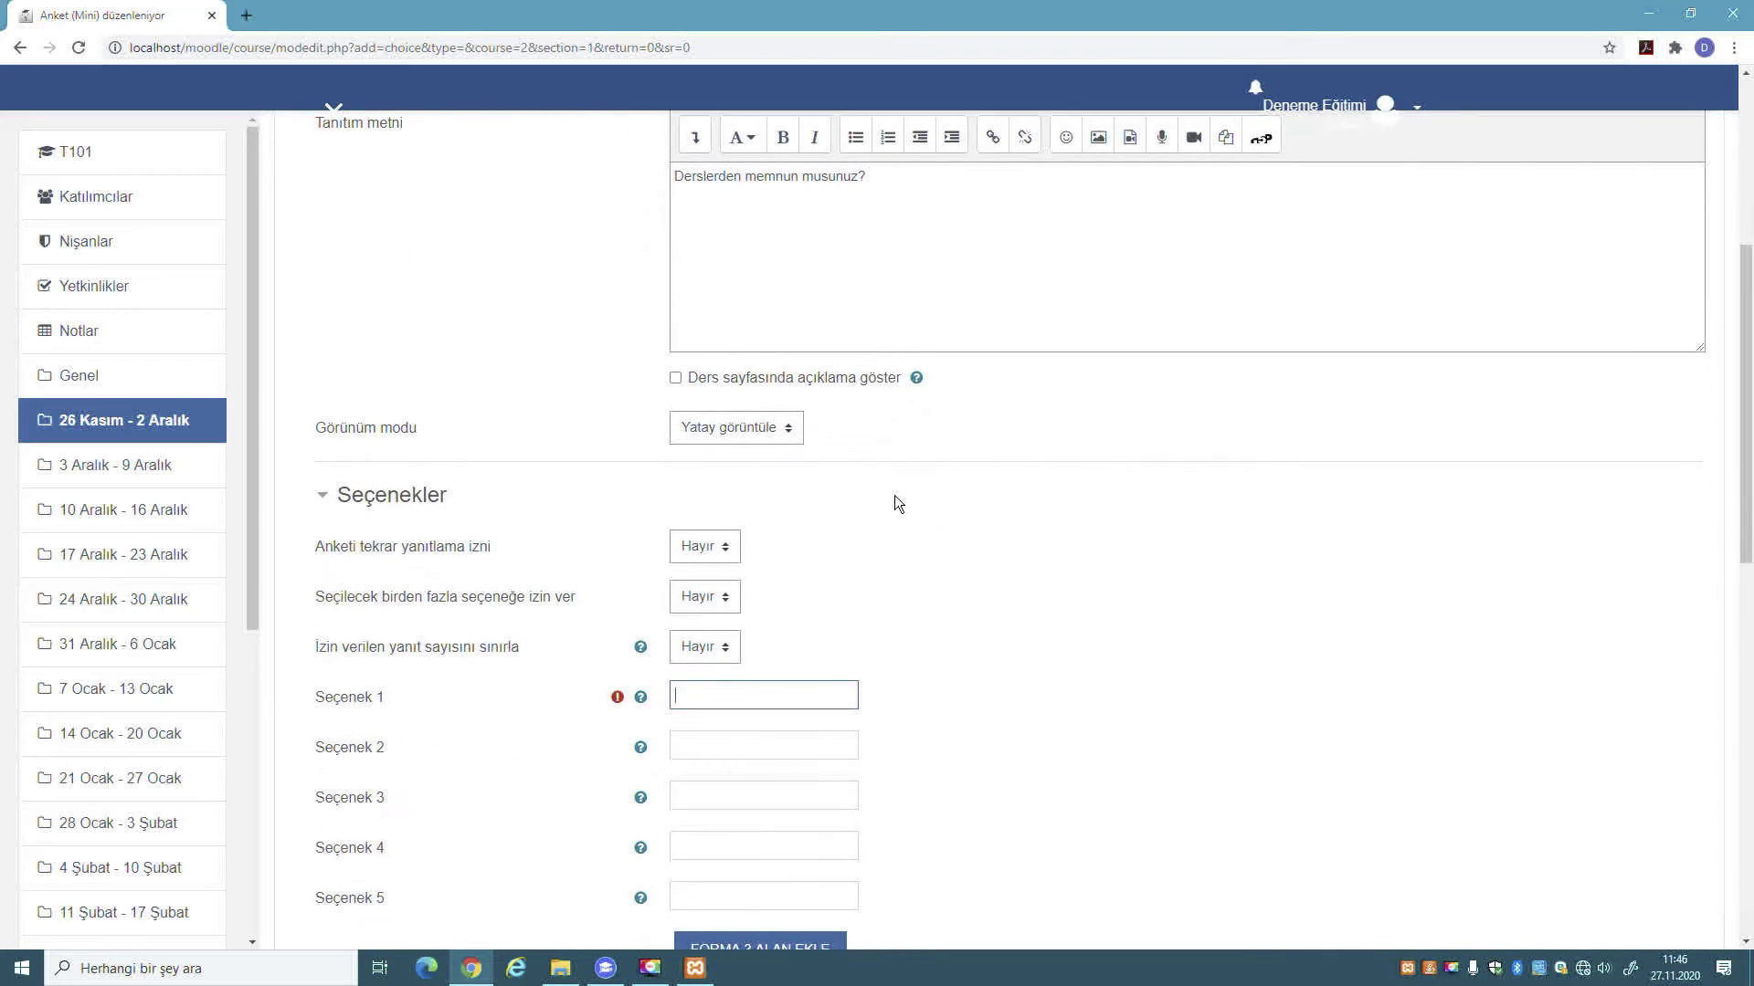
pyautogui.scroll(-1, 896, 496)
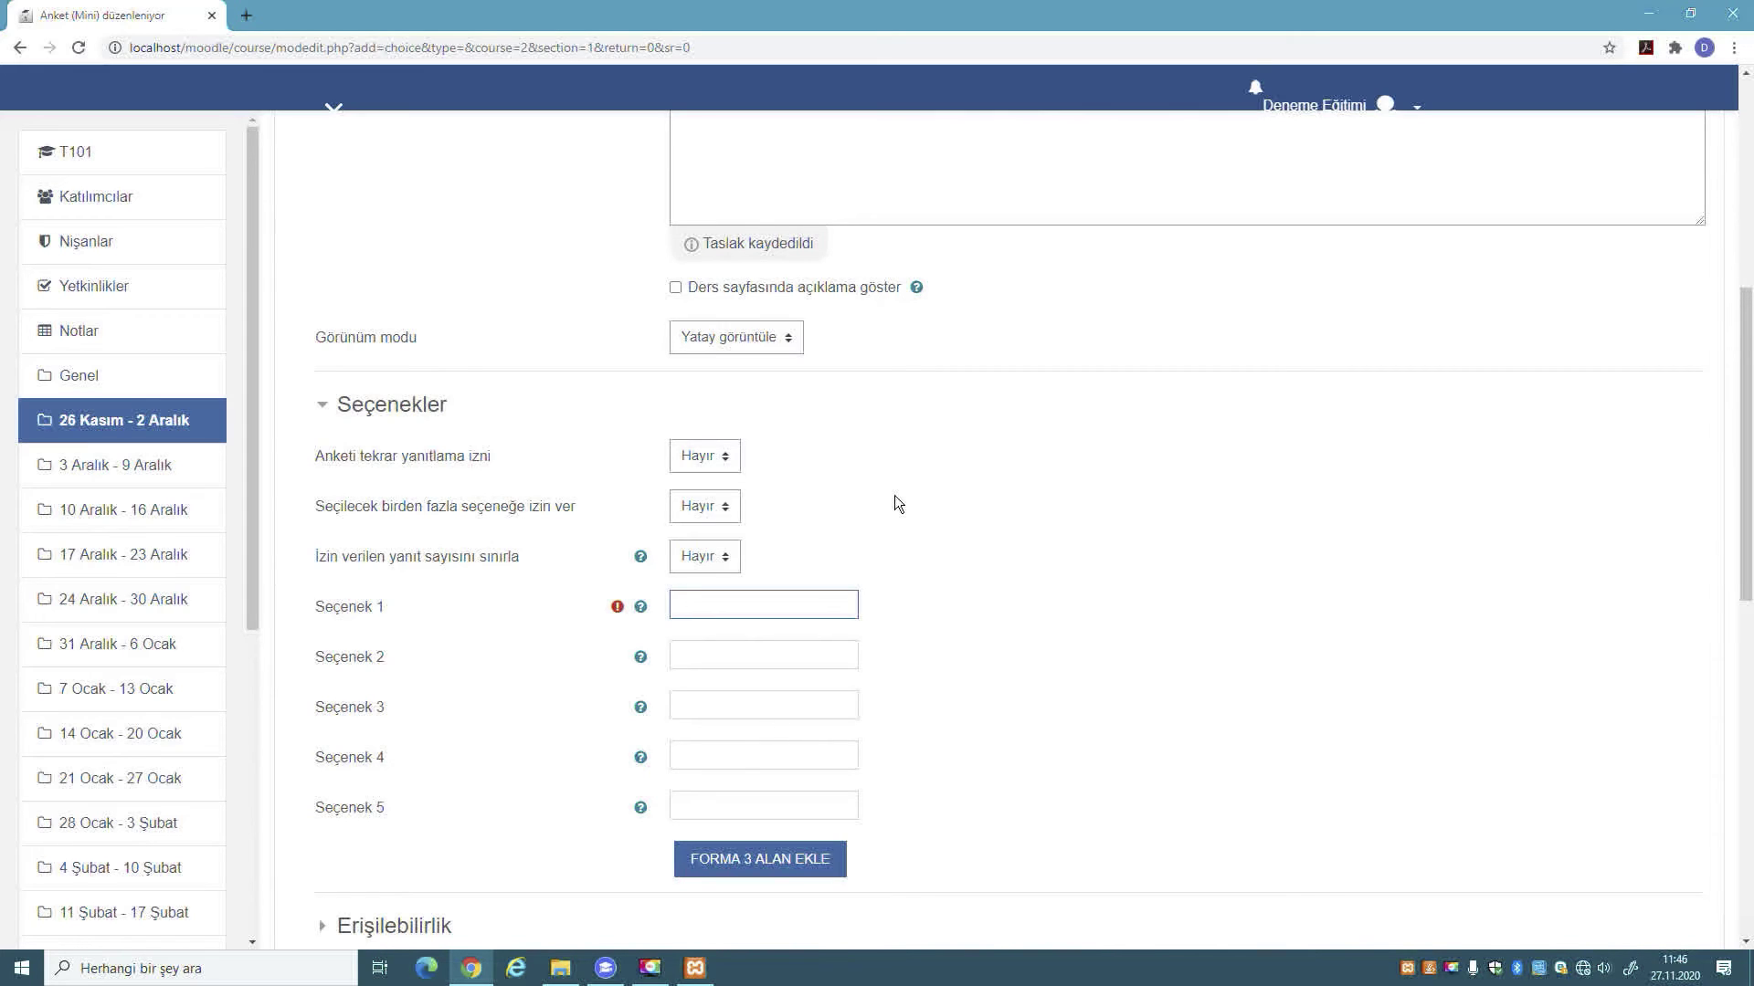
pyautogui.scroll(-1, 460, 494)
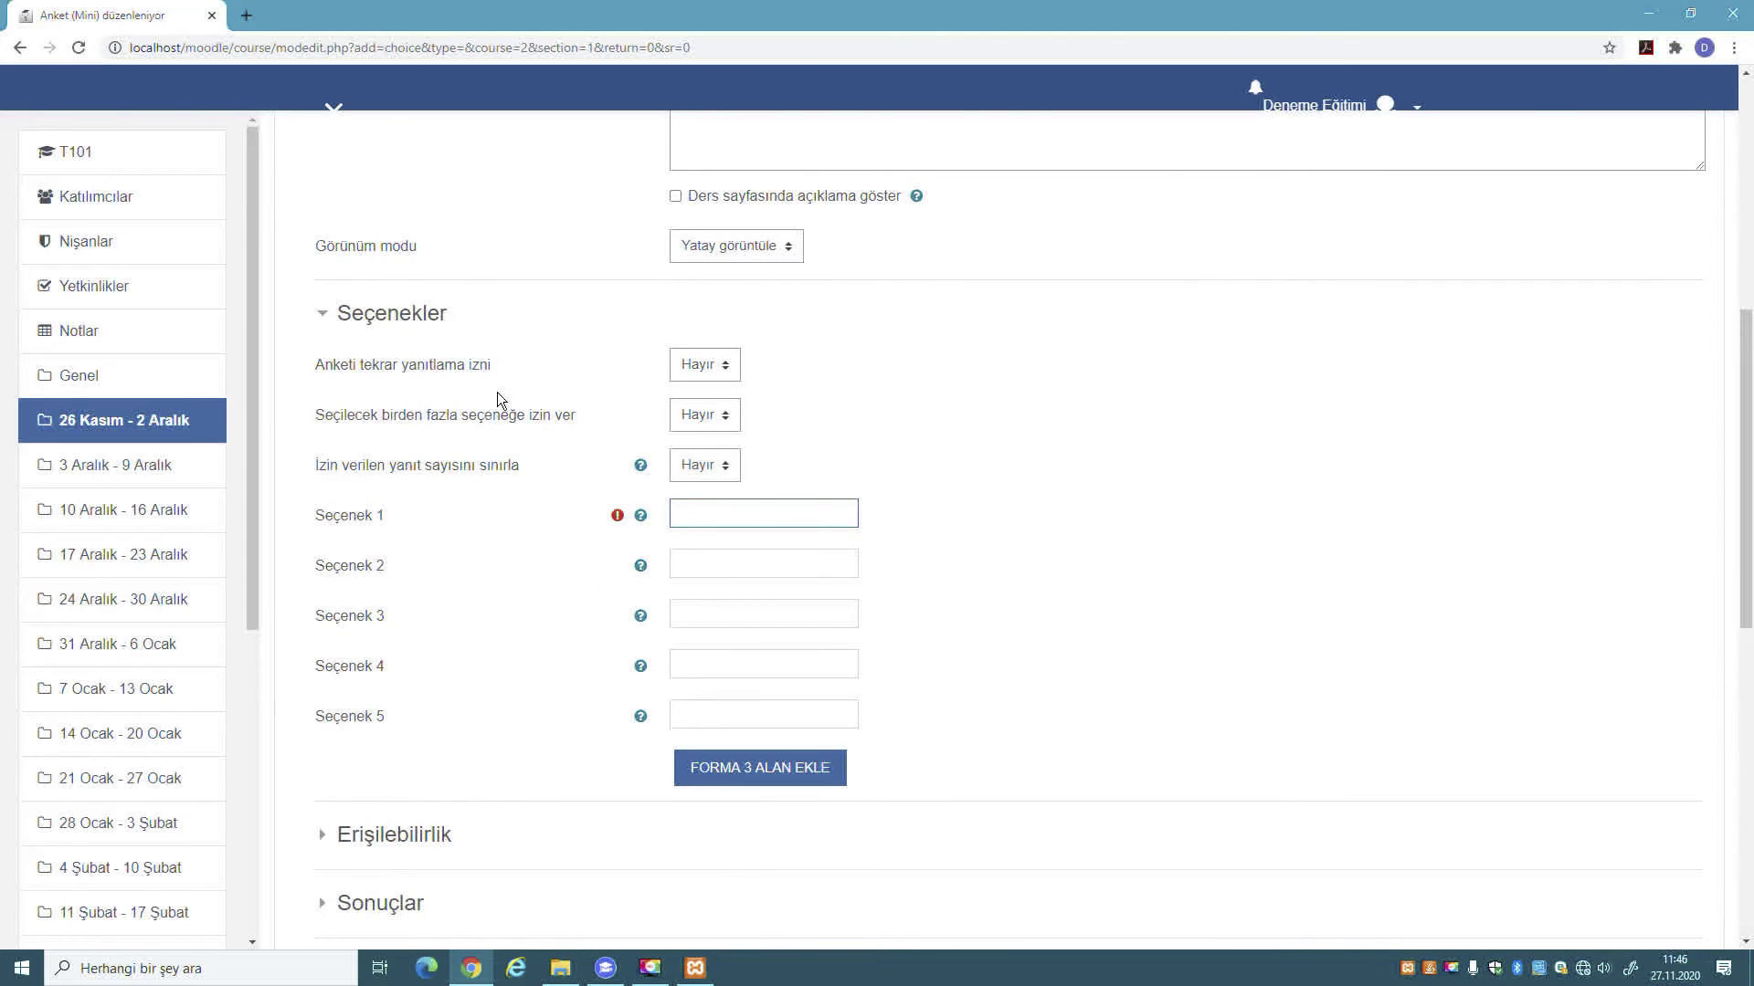
# - Inspect the choices for allowing repeat answers, allowing more than one option, and limiting the number of responses
pyautogui.click(719, 367)
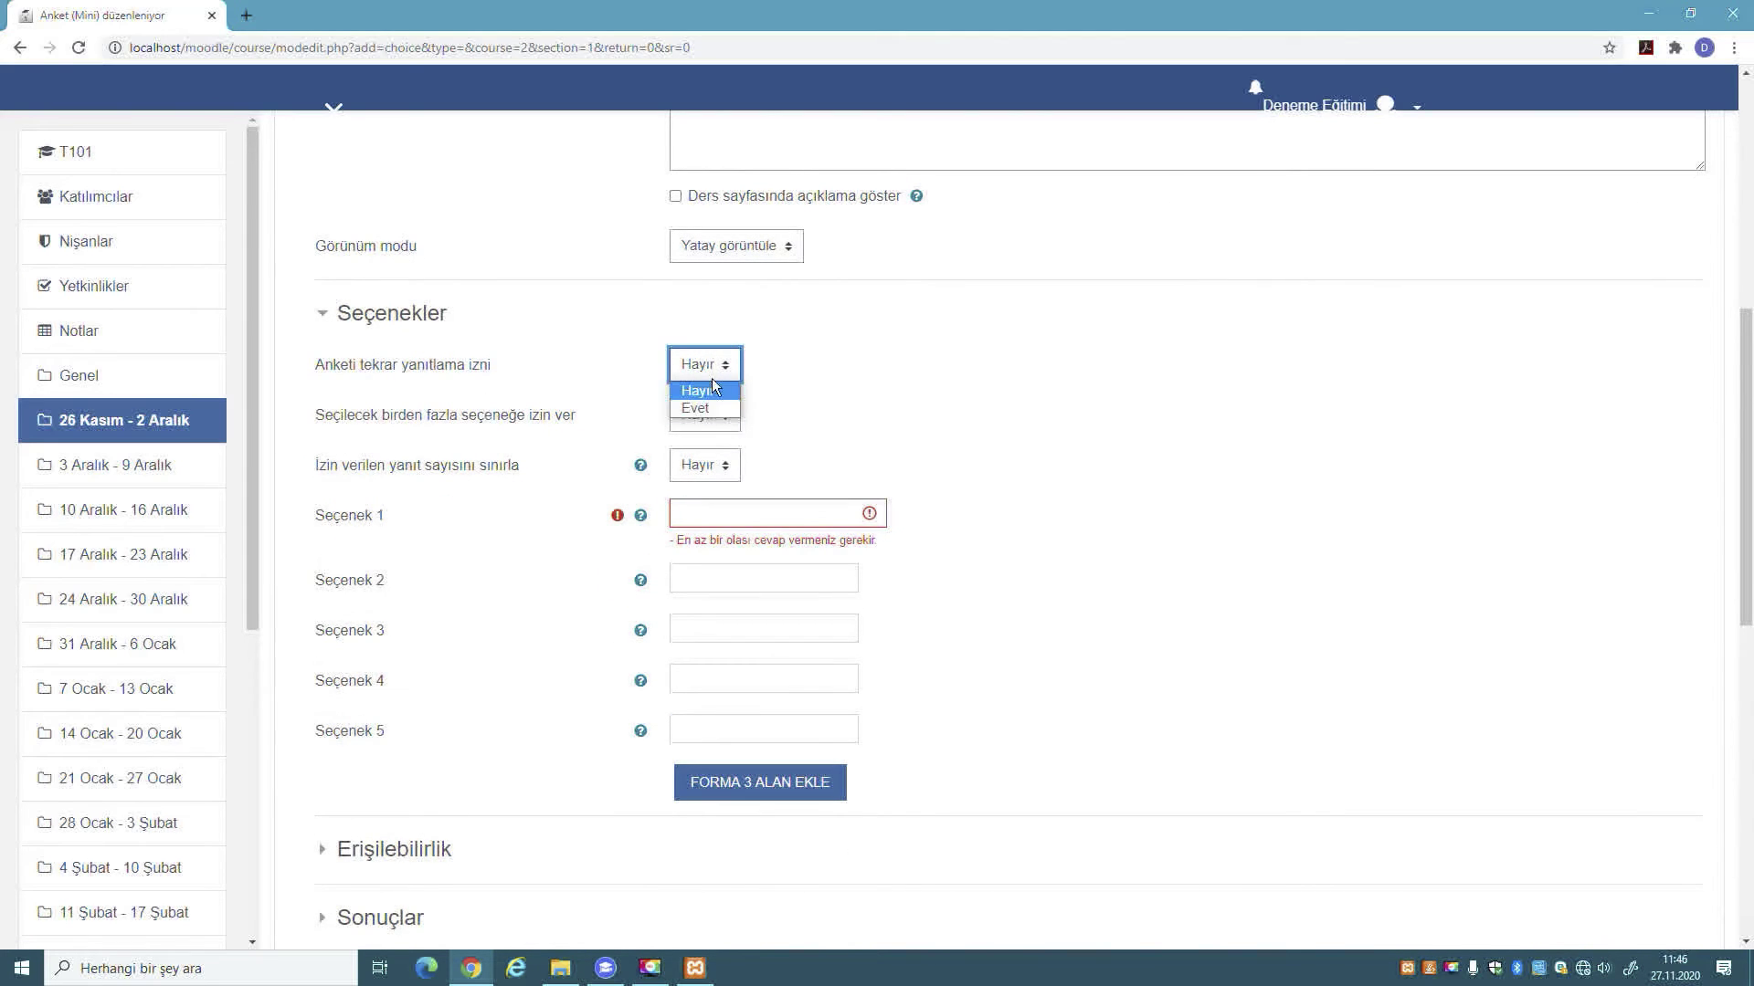
pyautogui.click(791, 396)
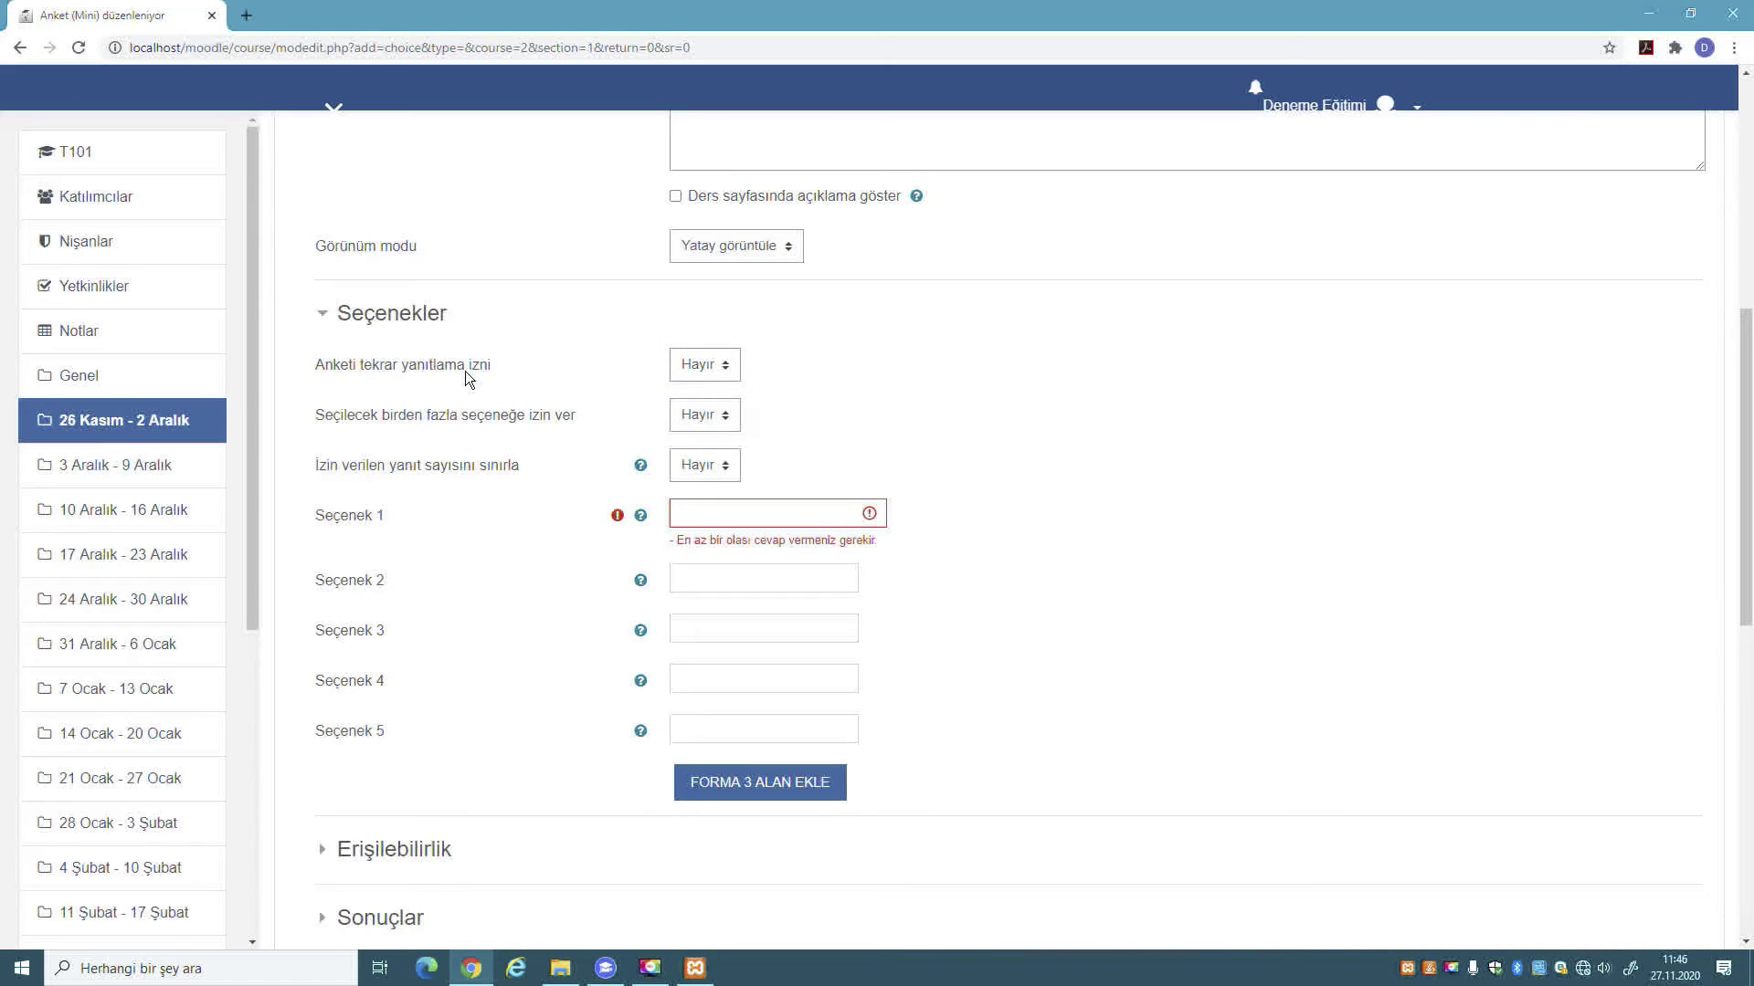
pyautogui.moveTo(493, 365); pyautogui.dragTo(359, 366)
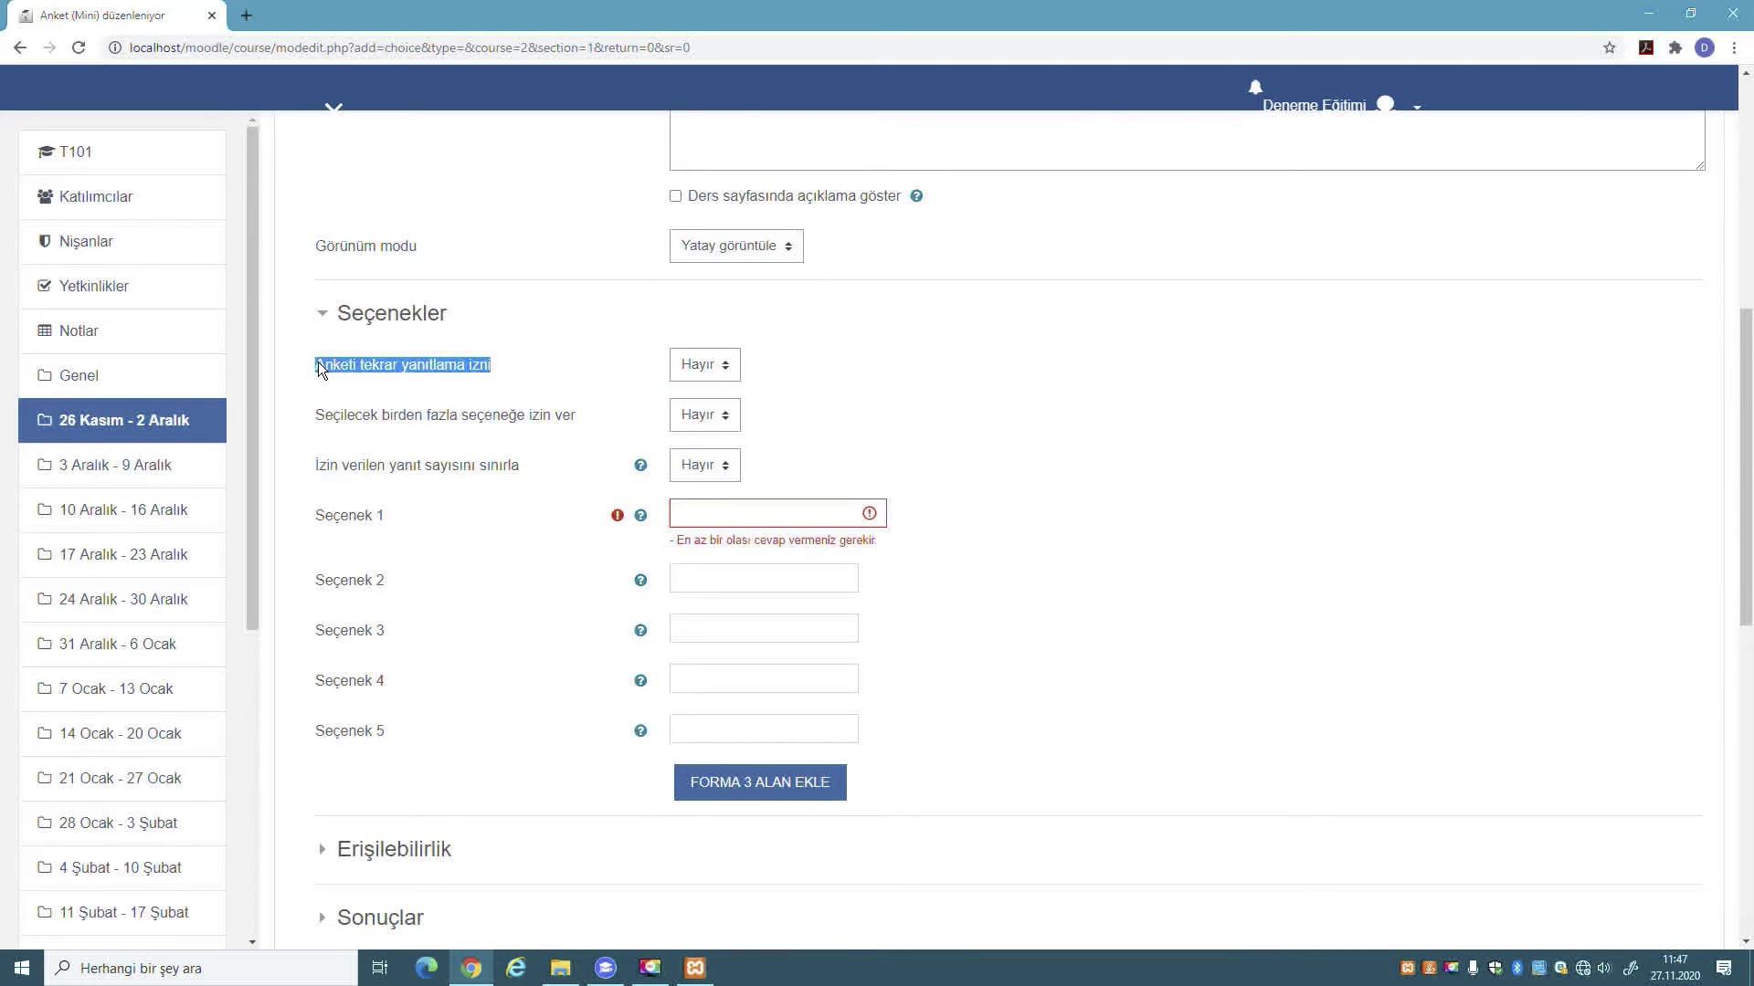
pyautogui.click(701, 416)
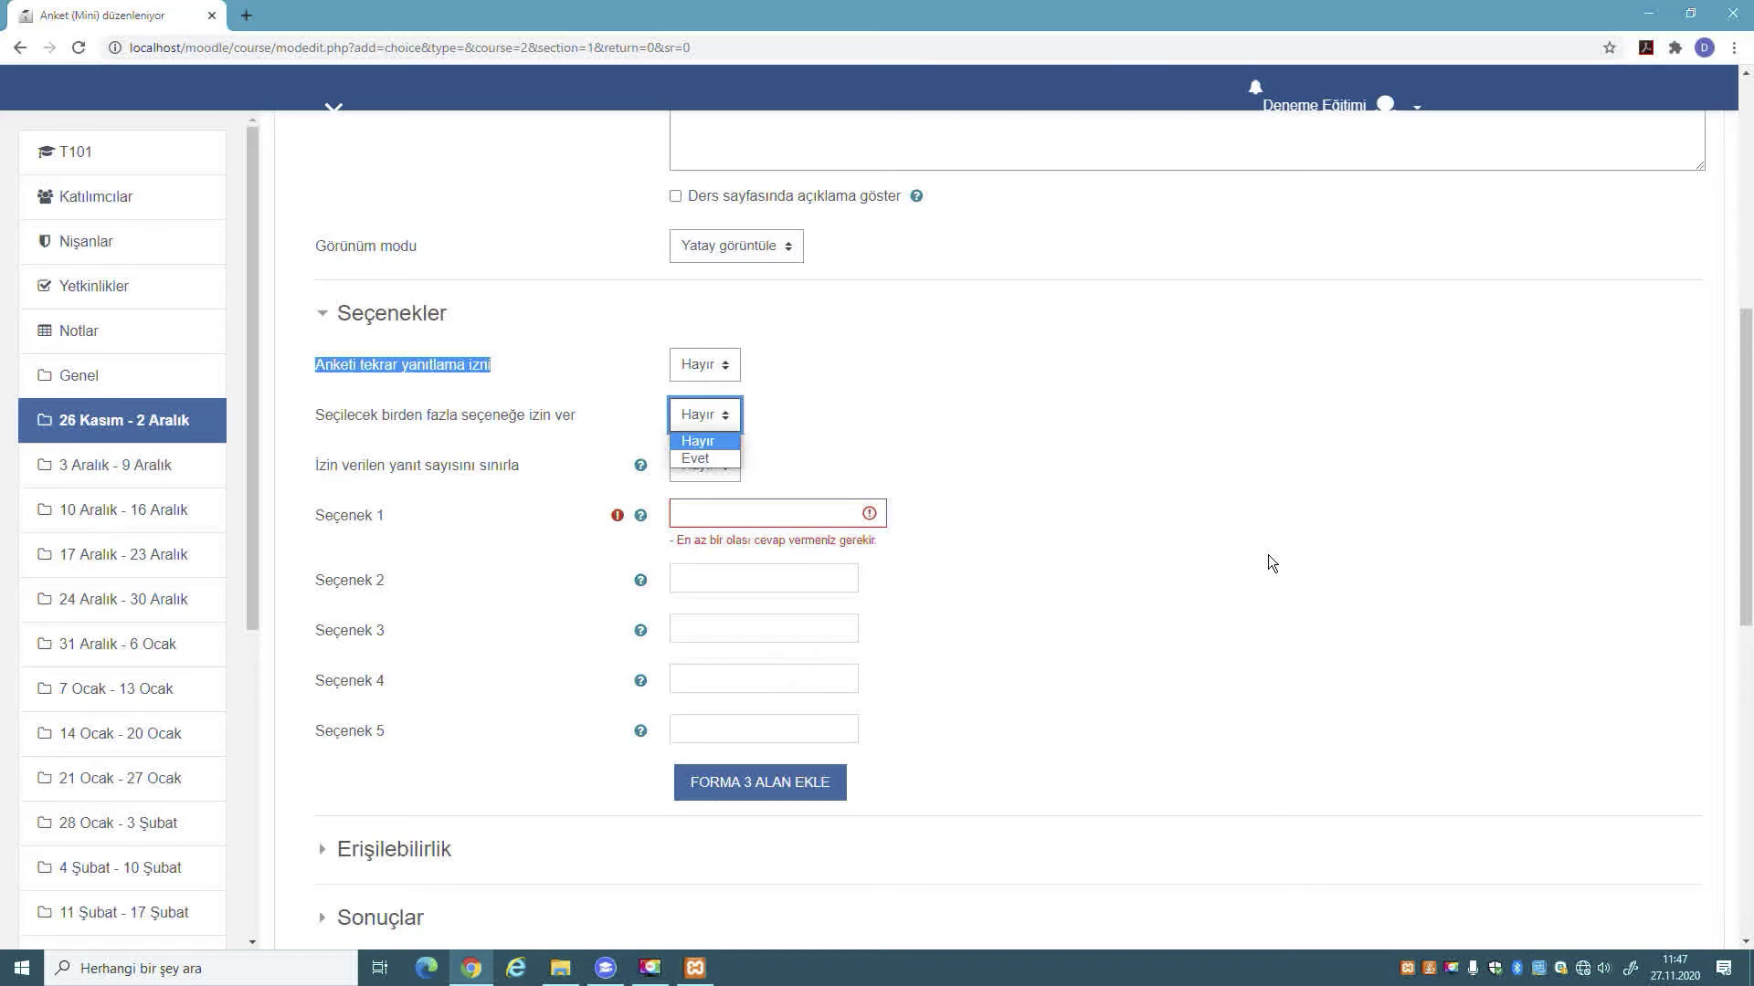
pyautogui.click(914, 447)
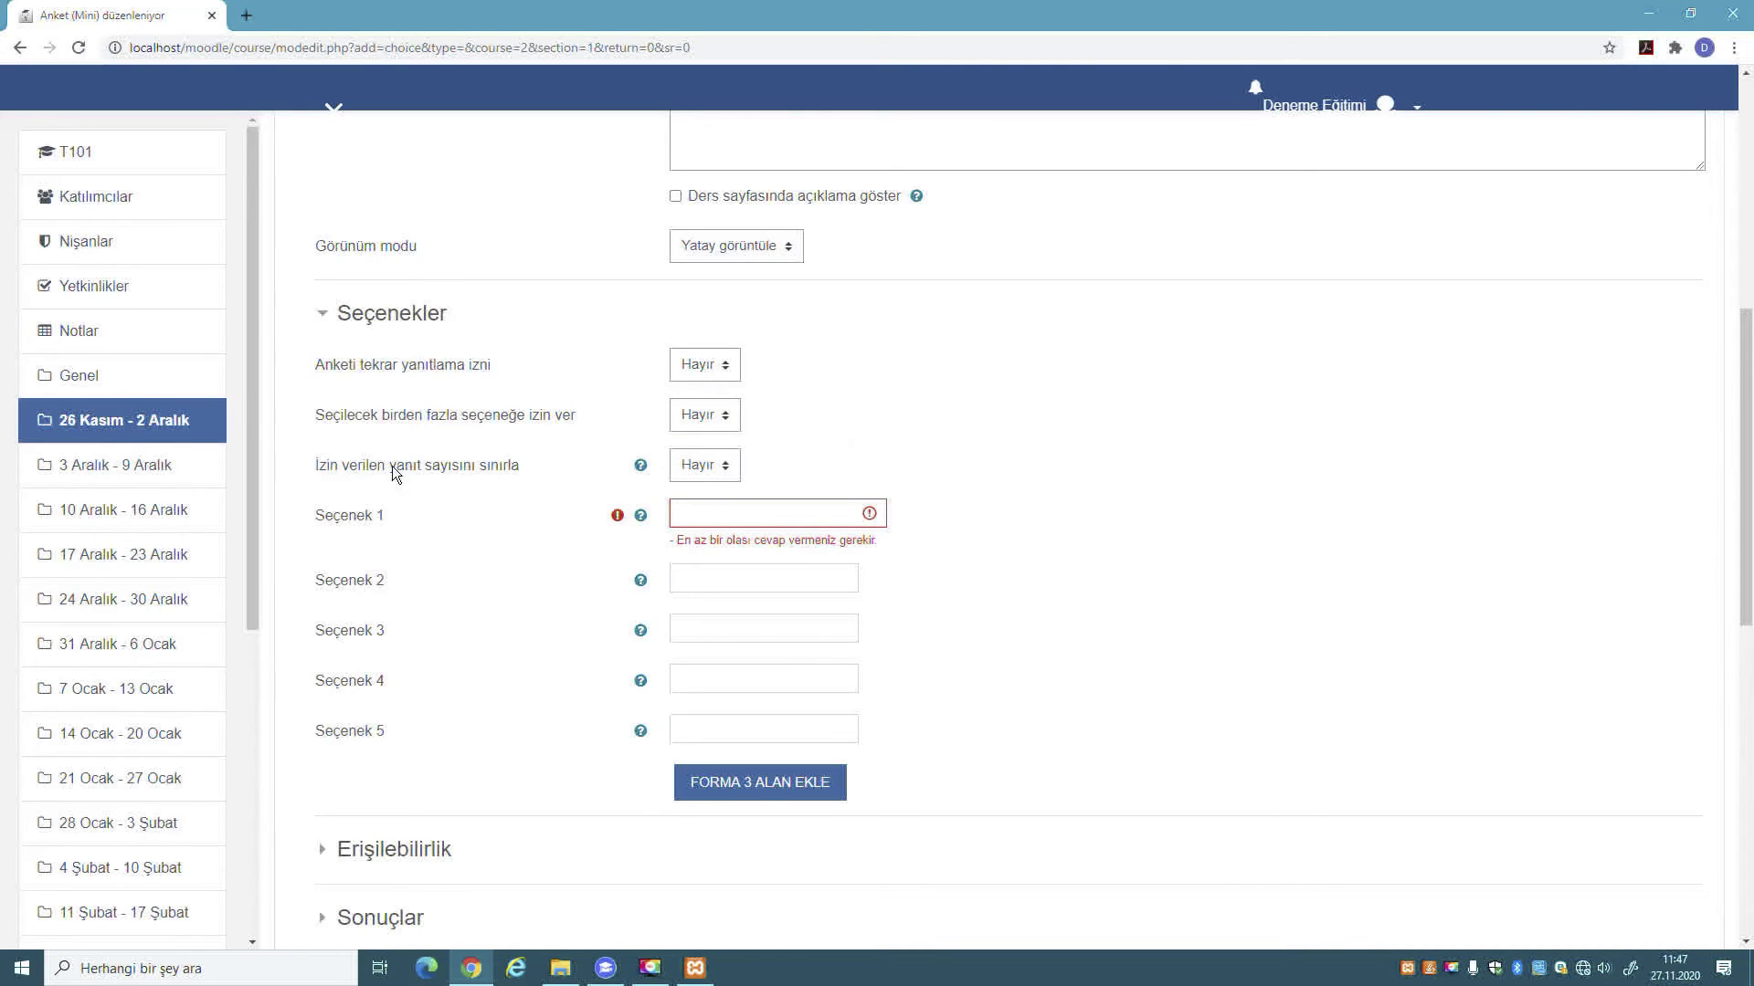
pyautogui.click(718, 468)
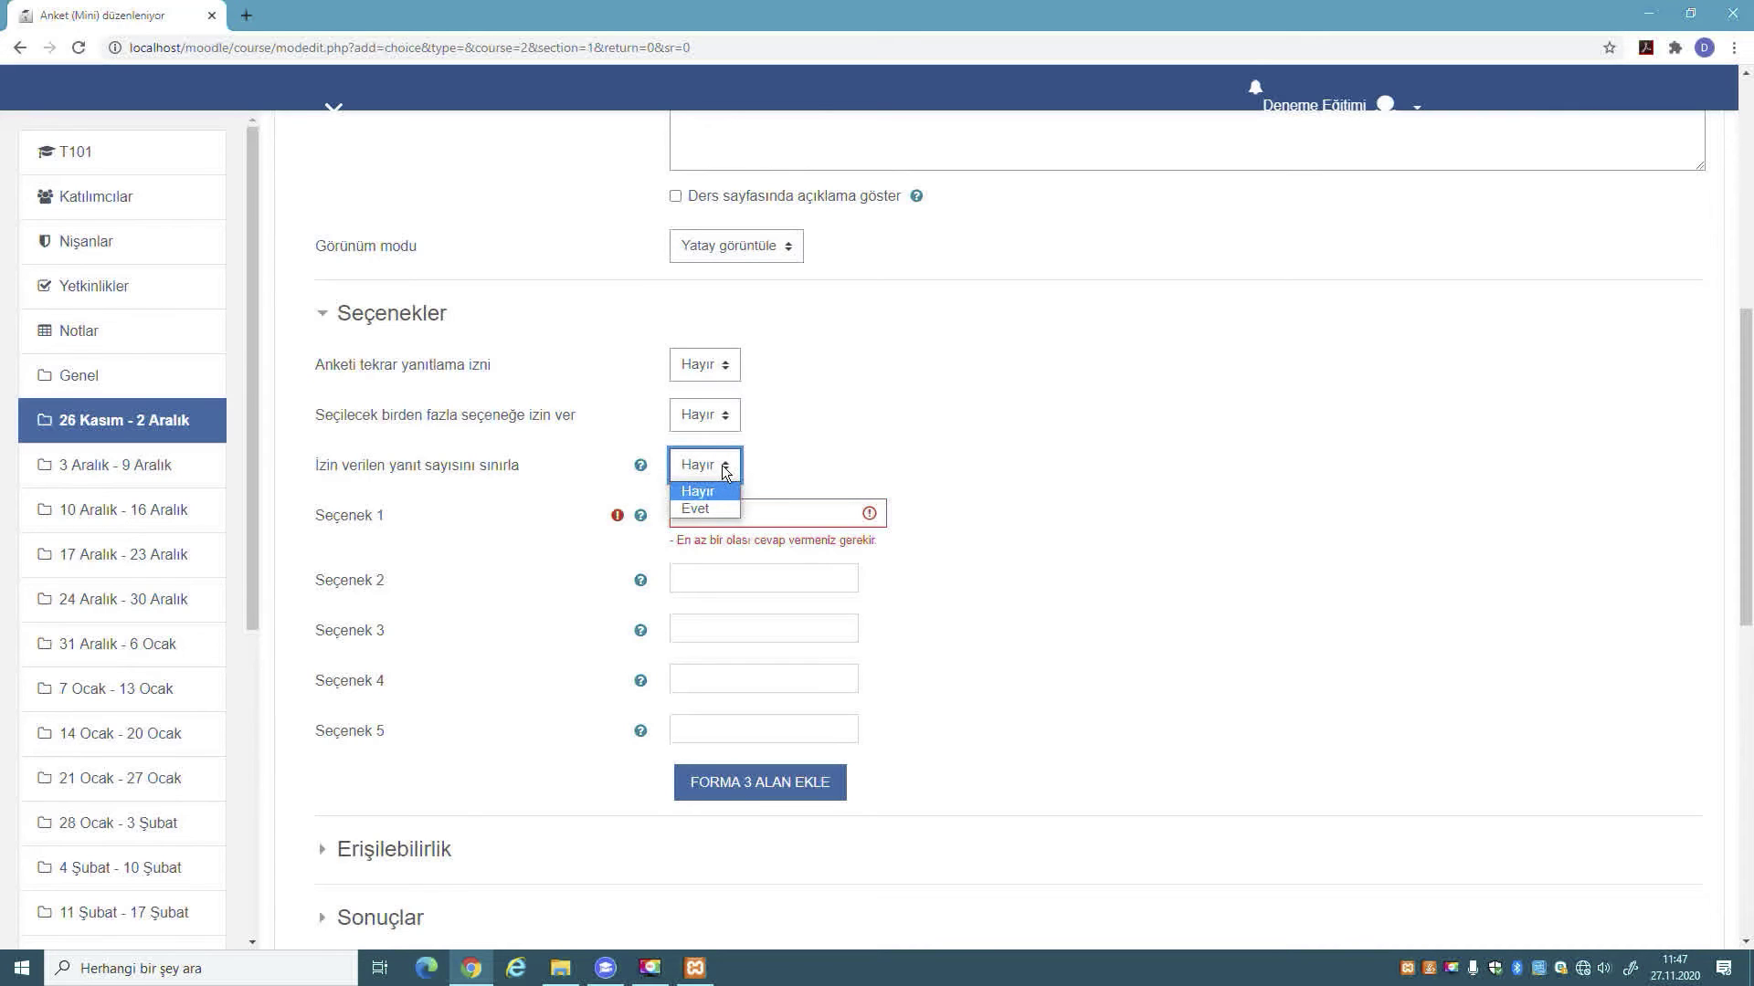
pyautogui.click(815, 447)
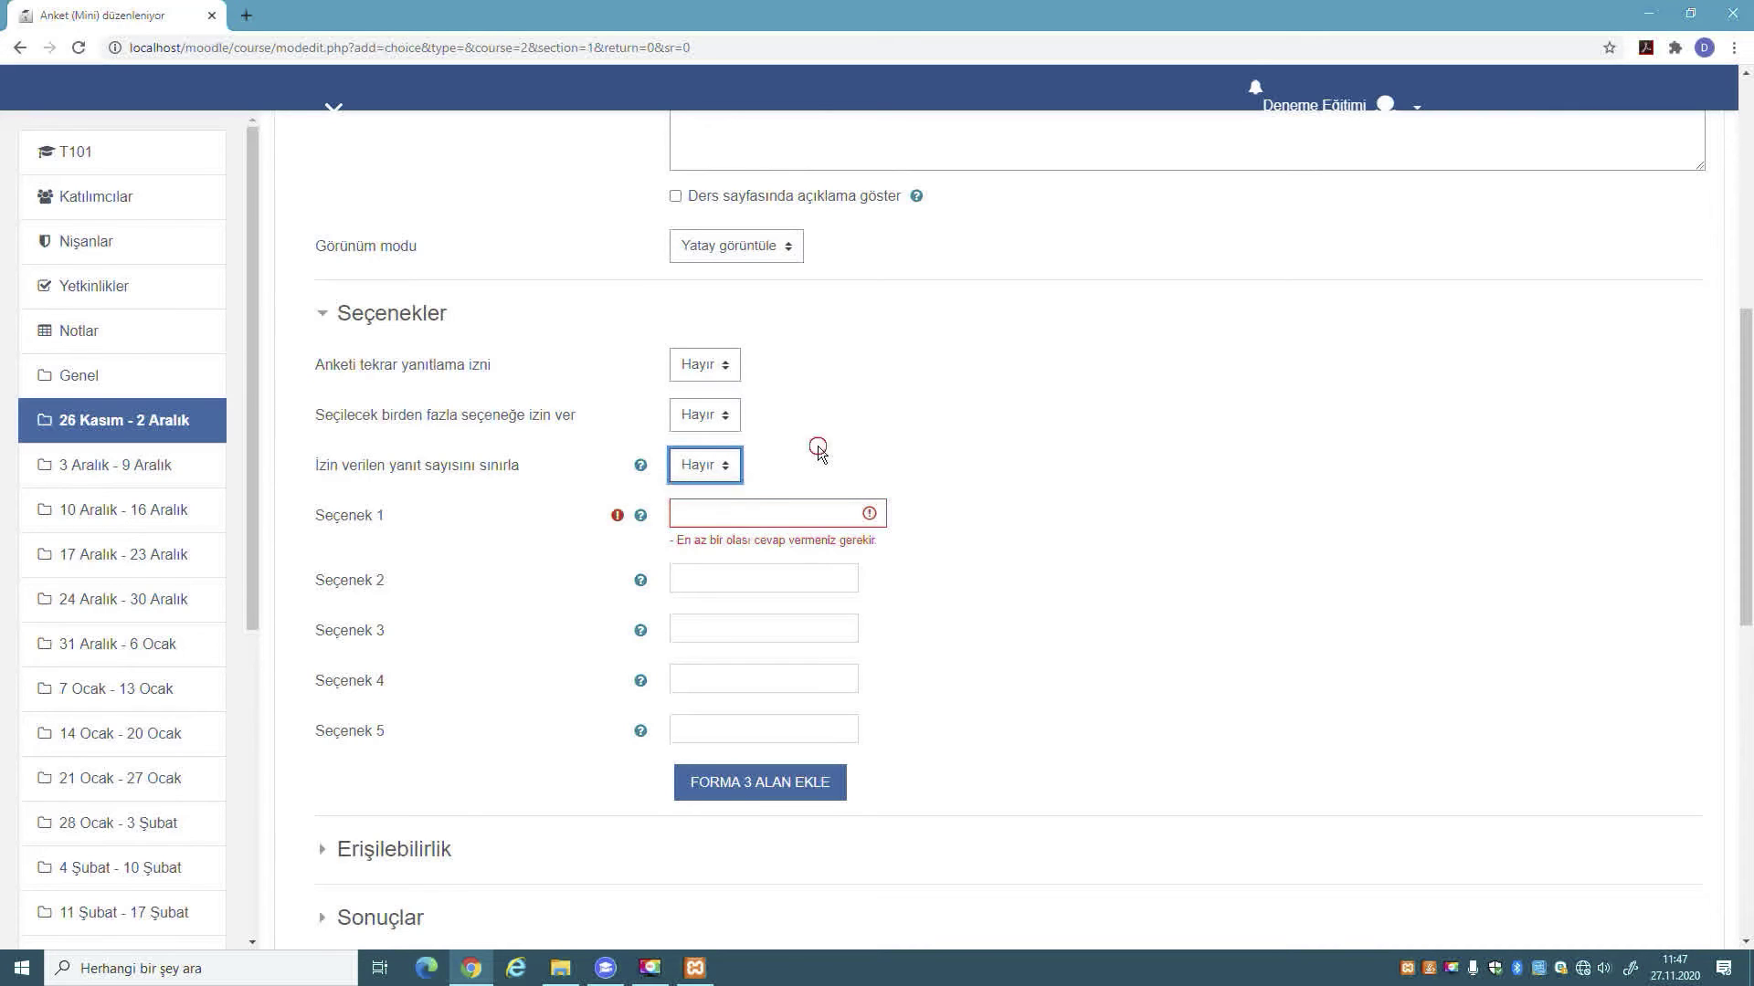
# - Enter "evet" as Seçenek 1 and "hayır" as Seçenek 2
pyautogui.click(754, 516)
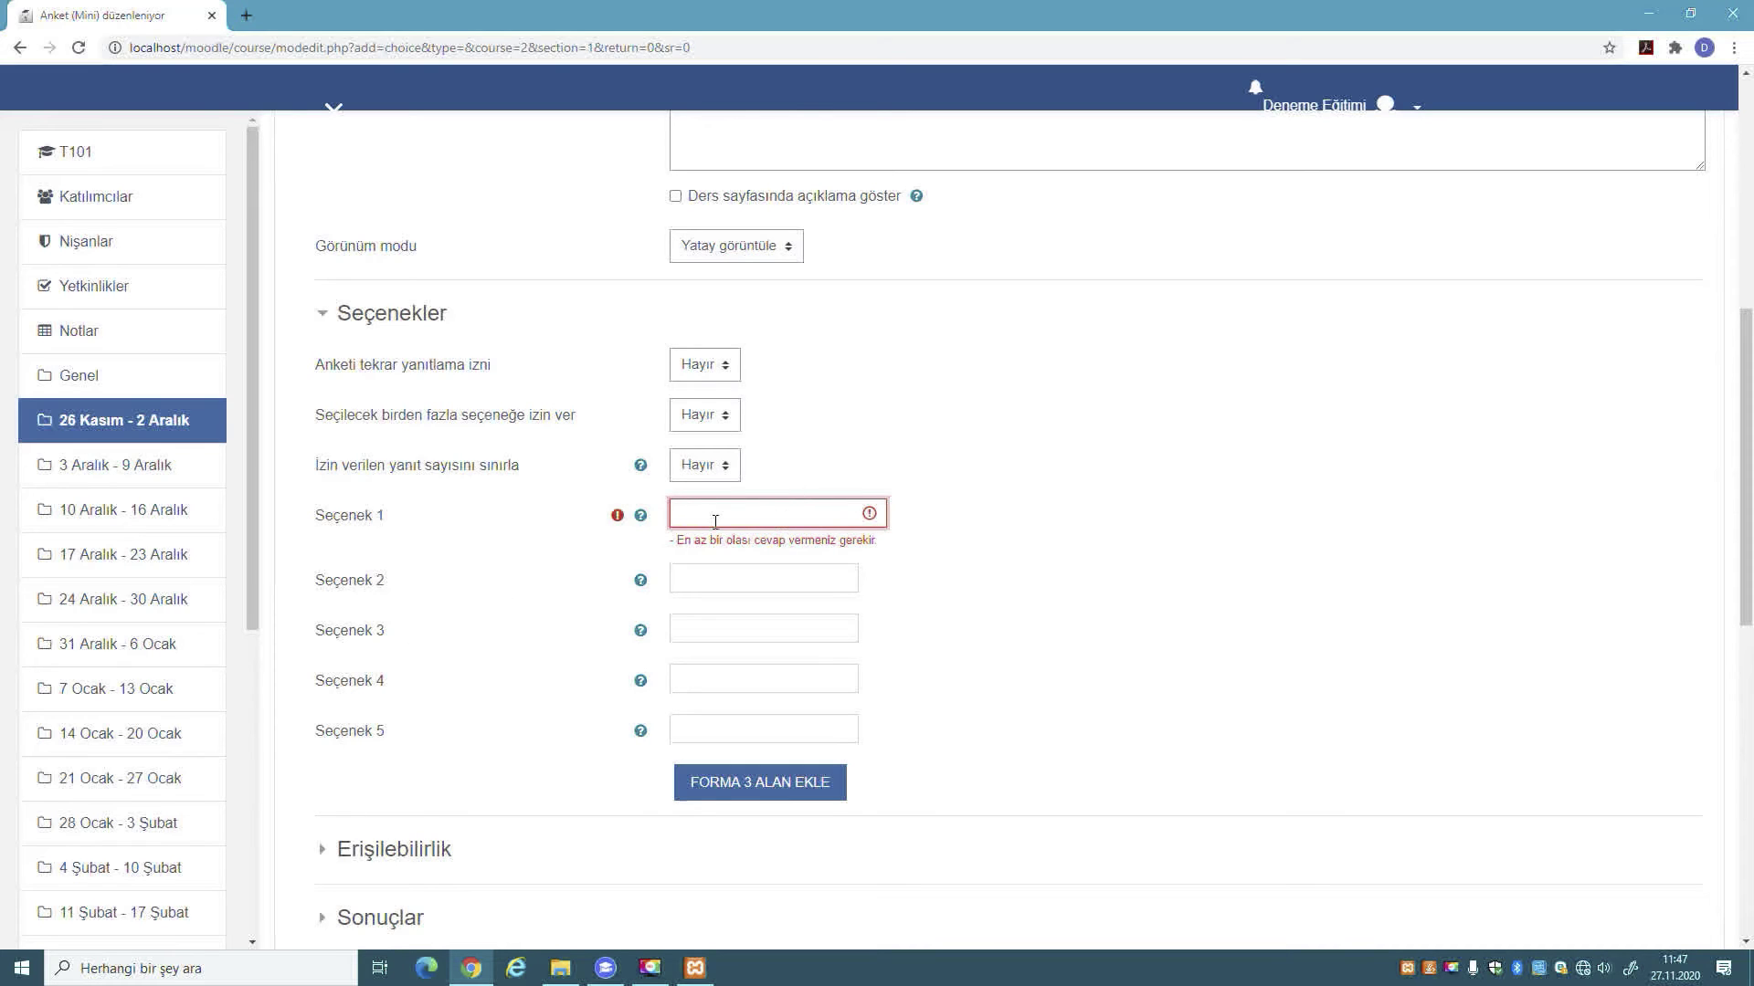
pyautogui.write('evet')
pyautogui.click(734, 577)
pyautogui.write('hayır')
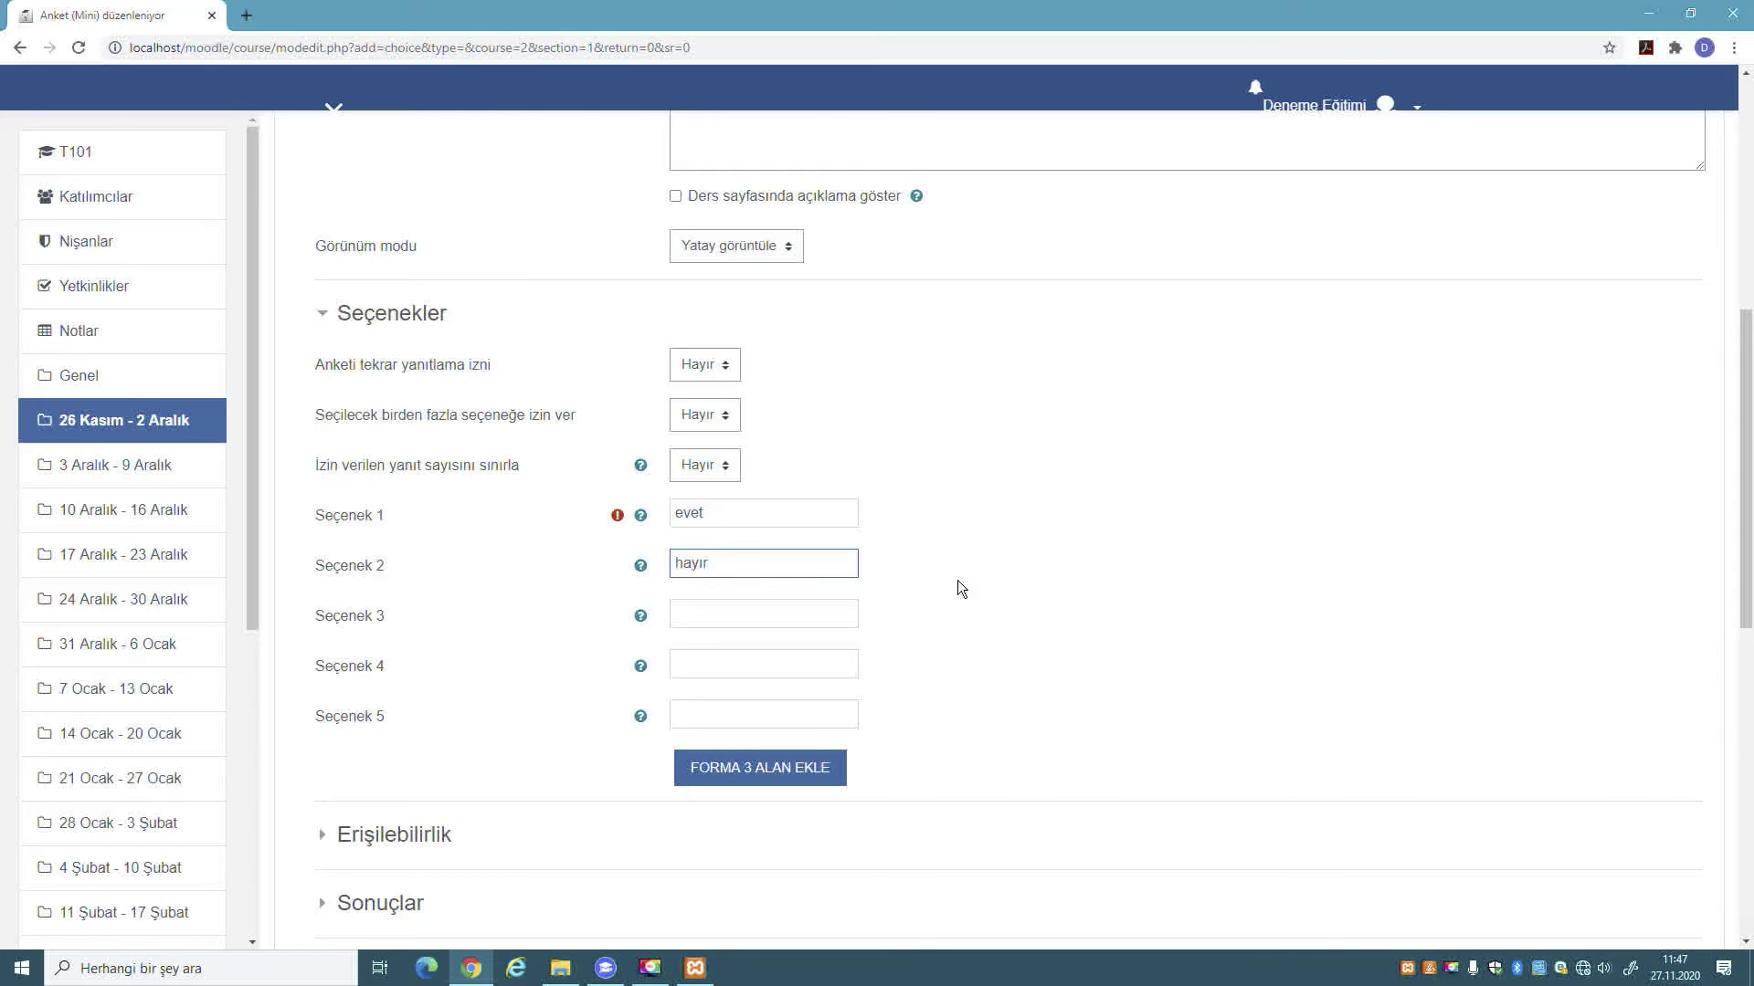
pyautogui.click(1127, 575)
# - Review the mini survey's name, introduction text, display mode and answer options
pyautogui.scroll(5, 757, 509)
pyautogui.scroll(-3, 825, 492)
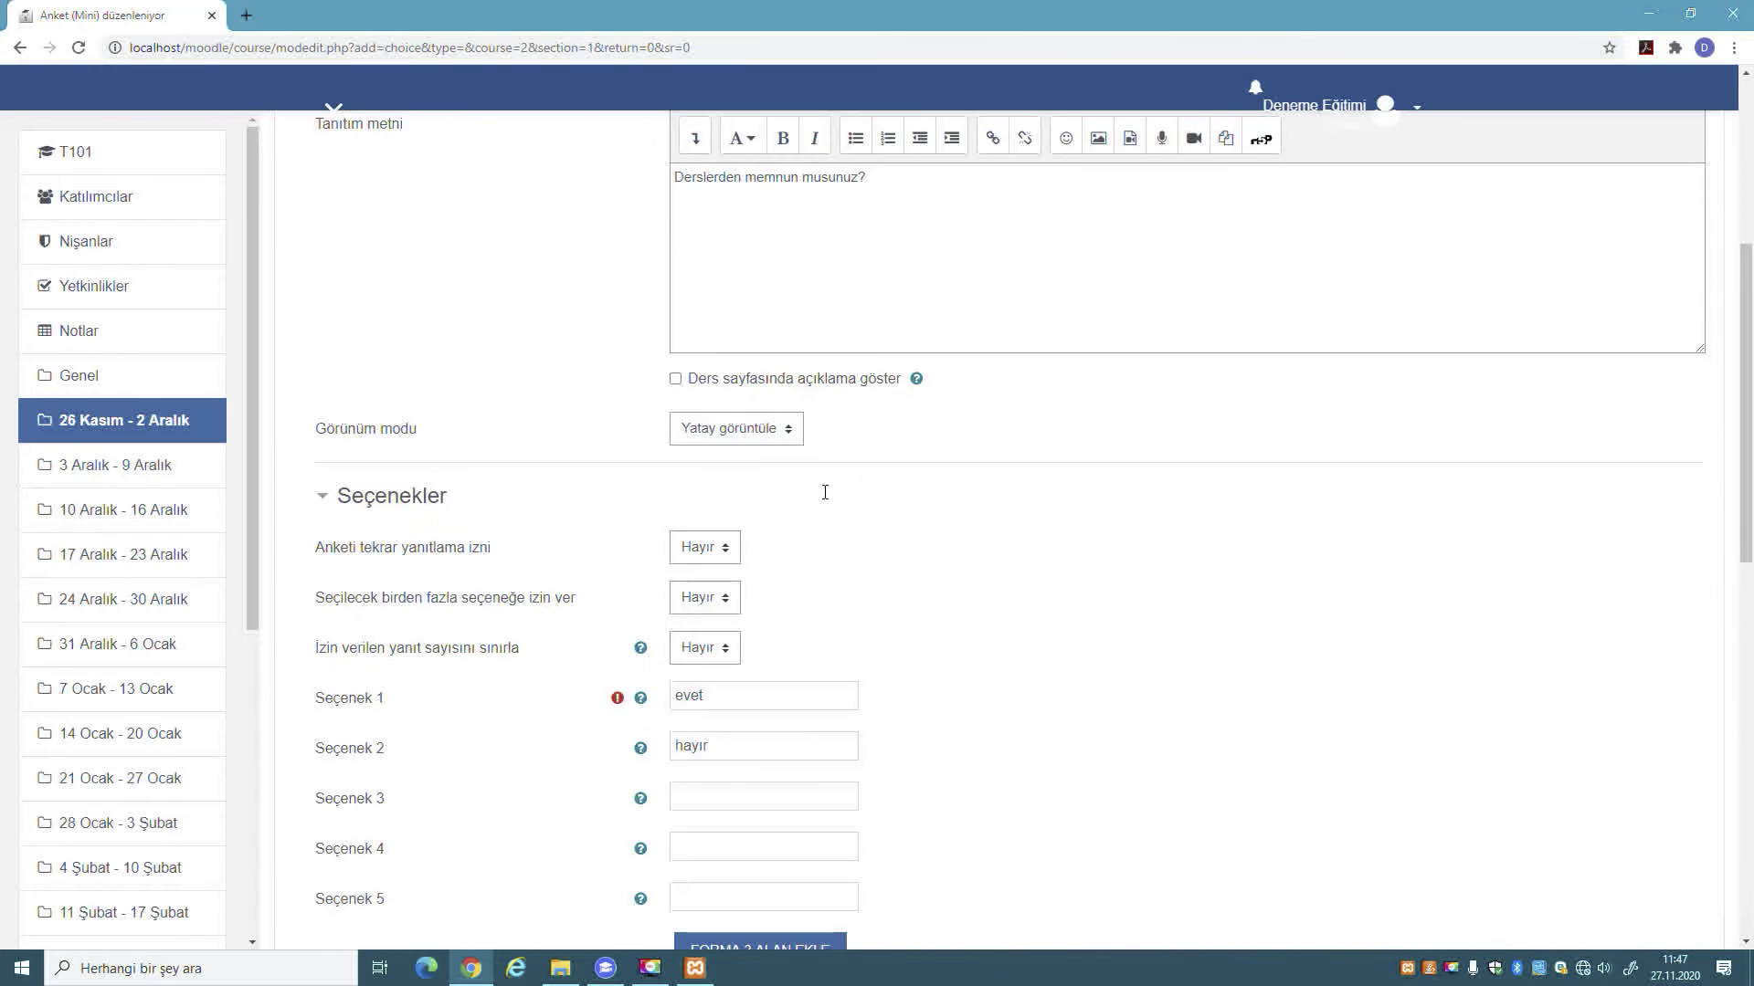
pyautogui.scroll(-2, 824, 492)
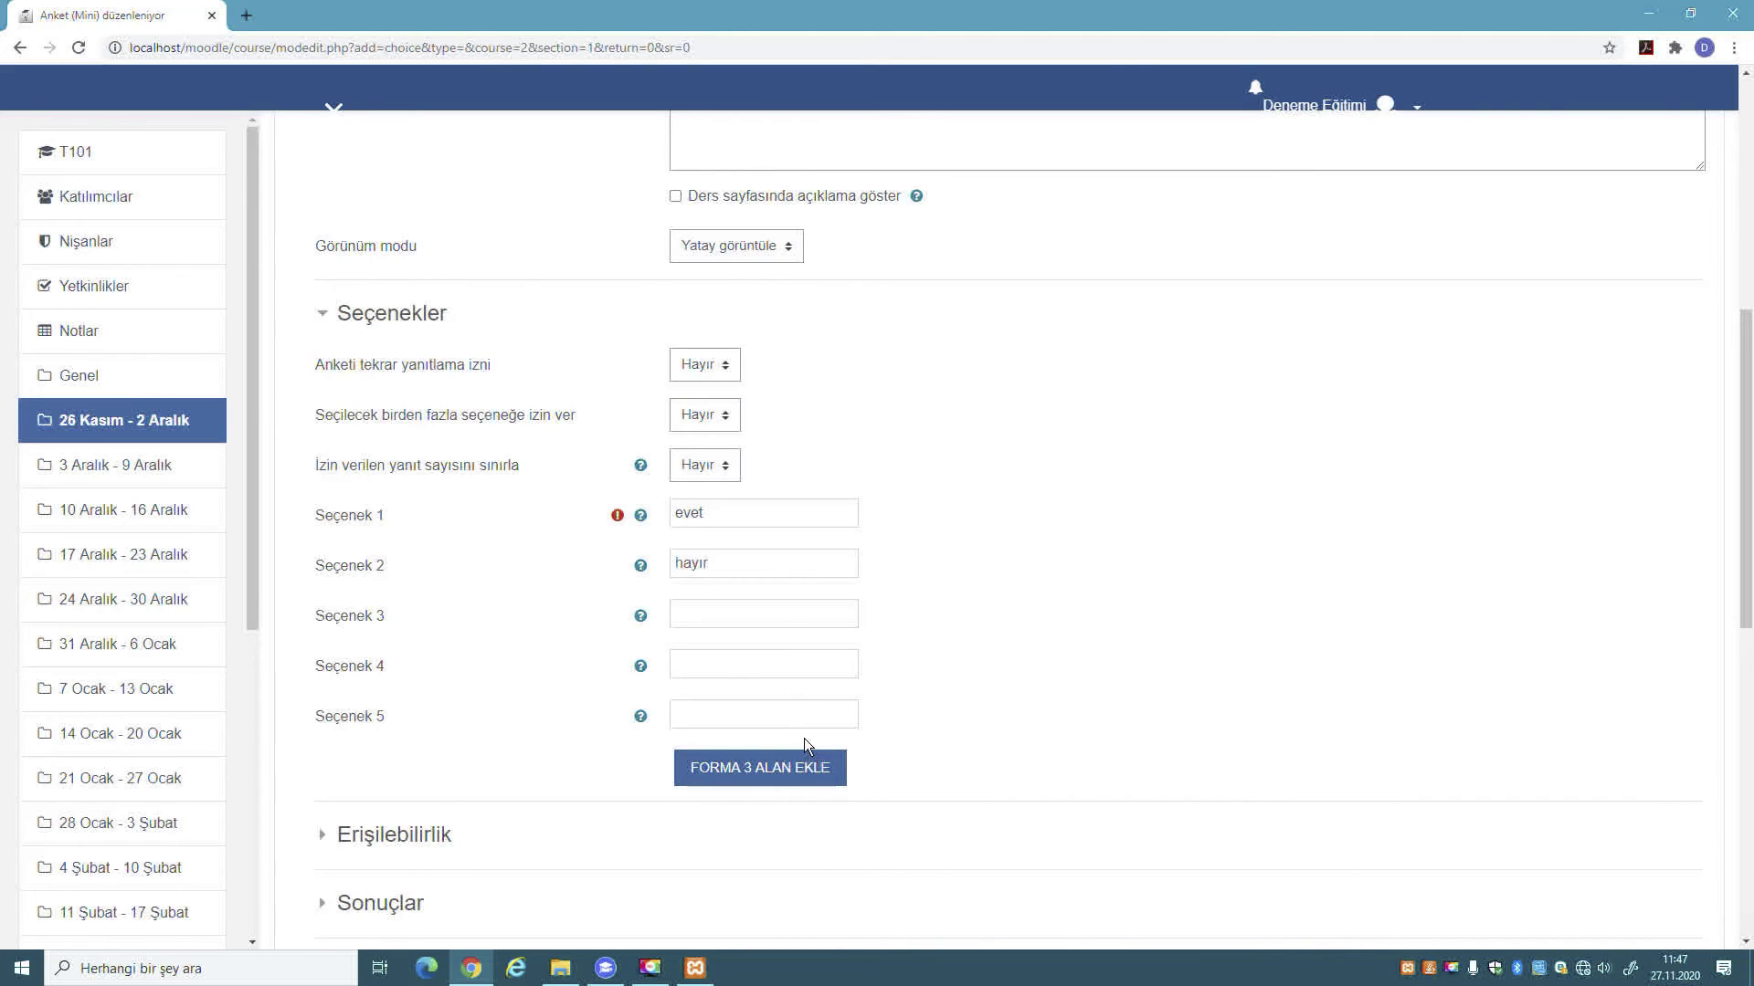
pyautogui.scroll(-2, 804, 740)
pyautogui.scroll(3, 804, 740)
pyautogui.scroll(2, 804, 747)
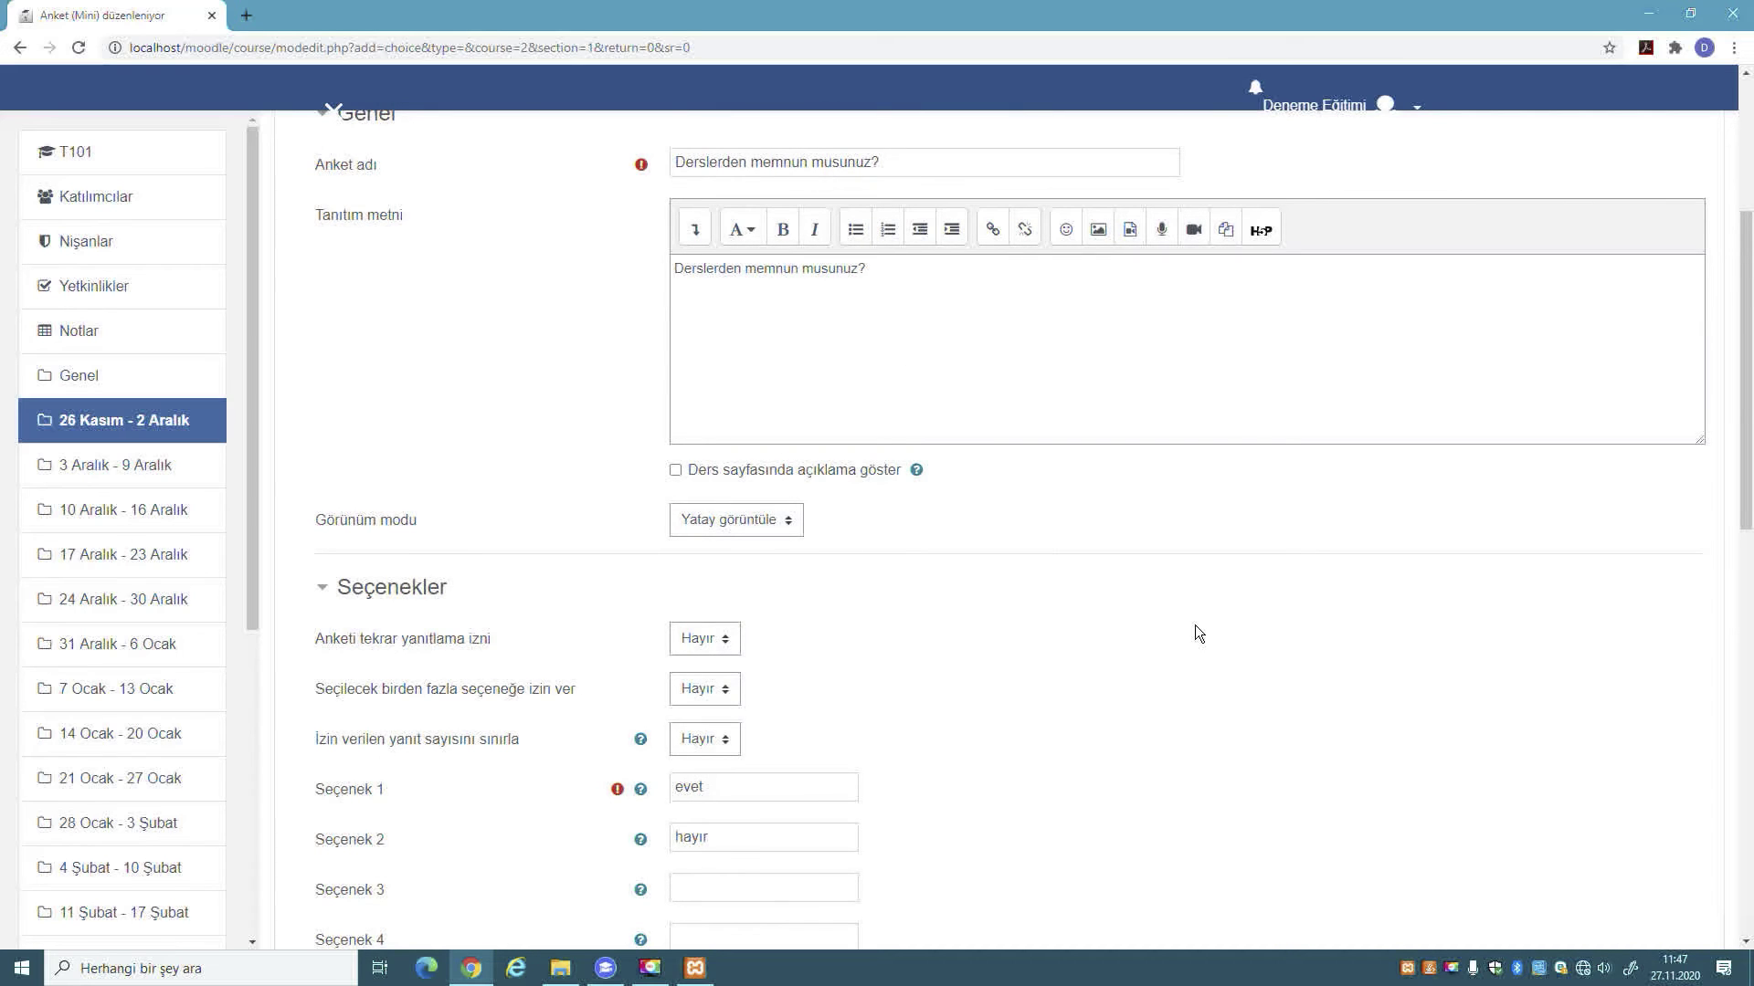
pyautogui.scroll(-2, 1194, 625)
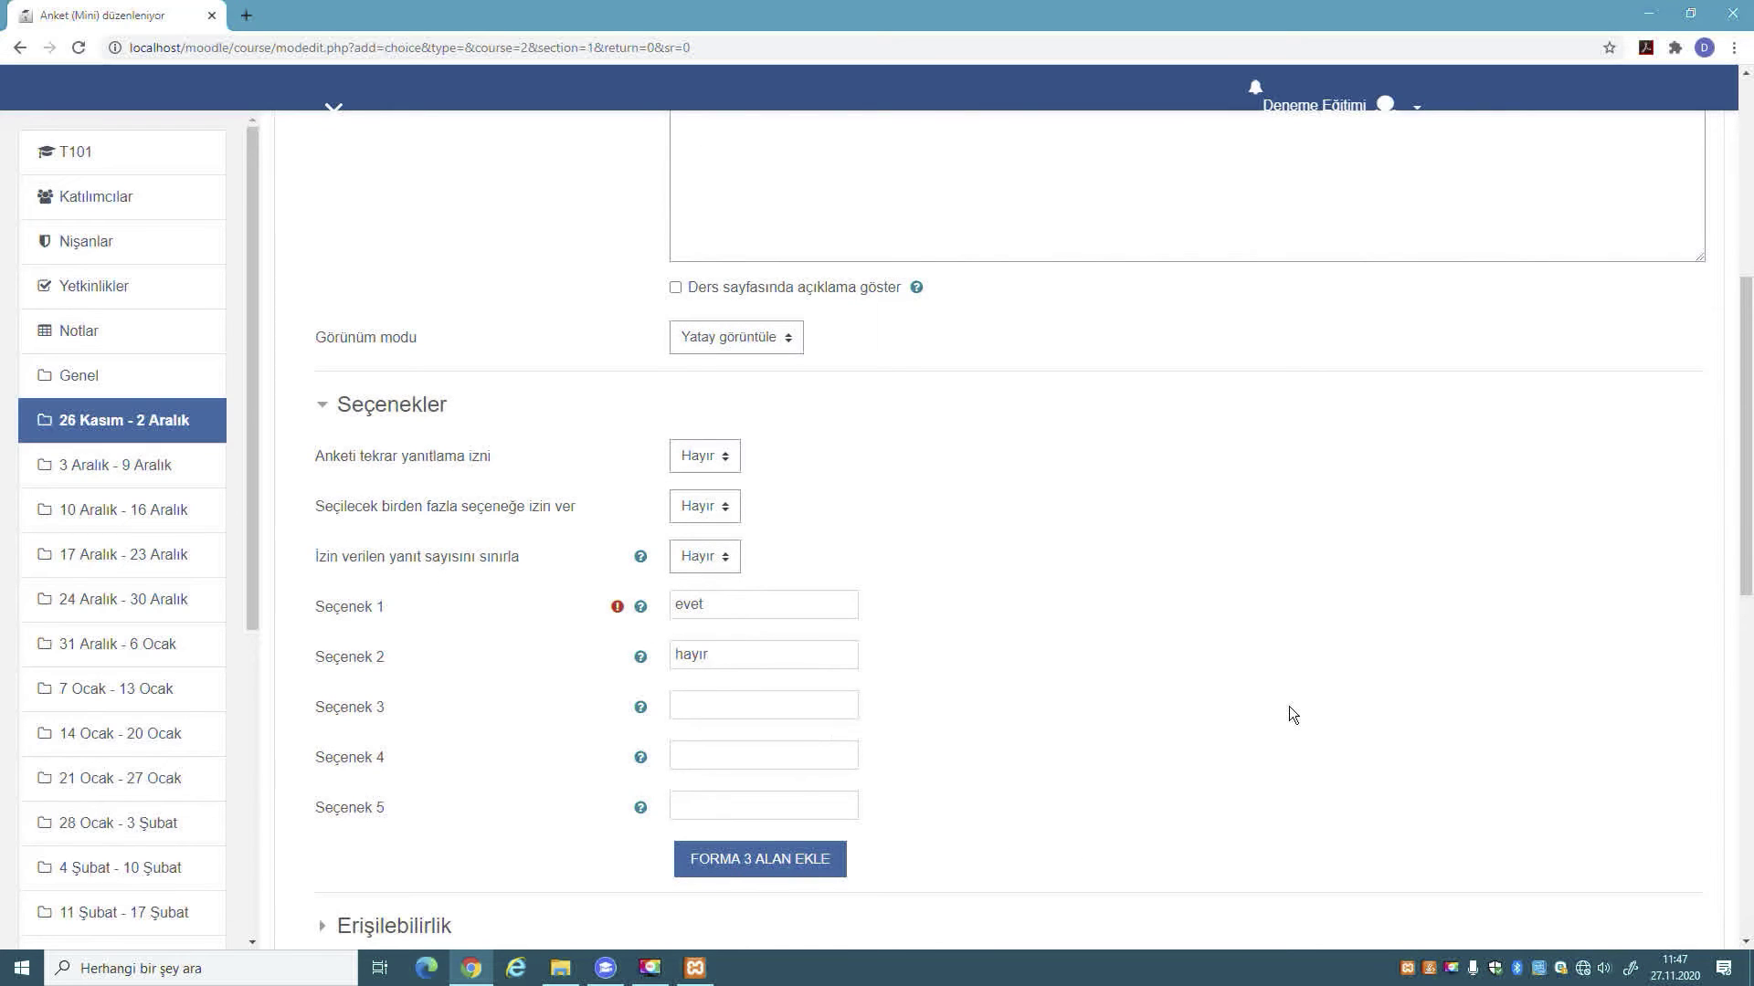
pyautogui.scroll(-1, 1290, 715)
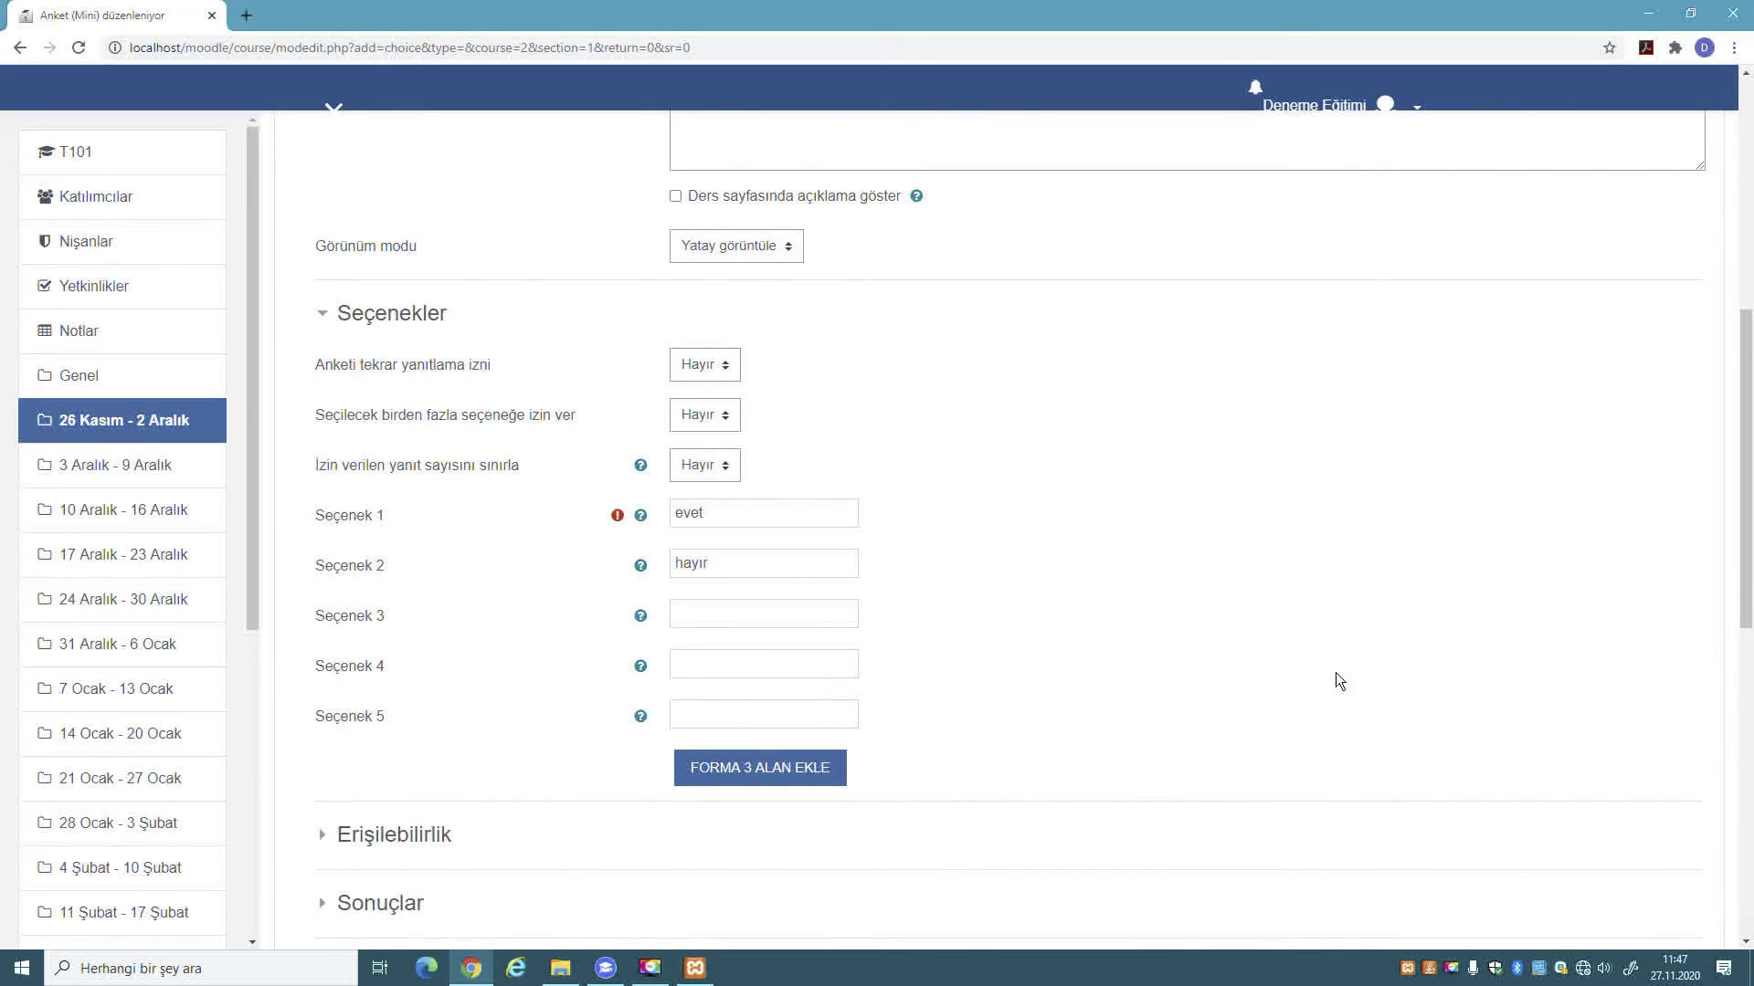
# - Look through the Erişilebilirlik dates and the choices for publishing results to students under Sonuçlar
pyautogui.scroll(-2, 1165, 672)
pyautogui.scroll(-1, 585, 712)
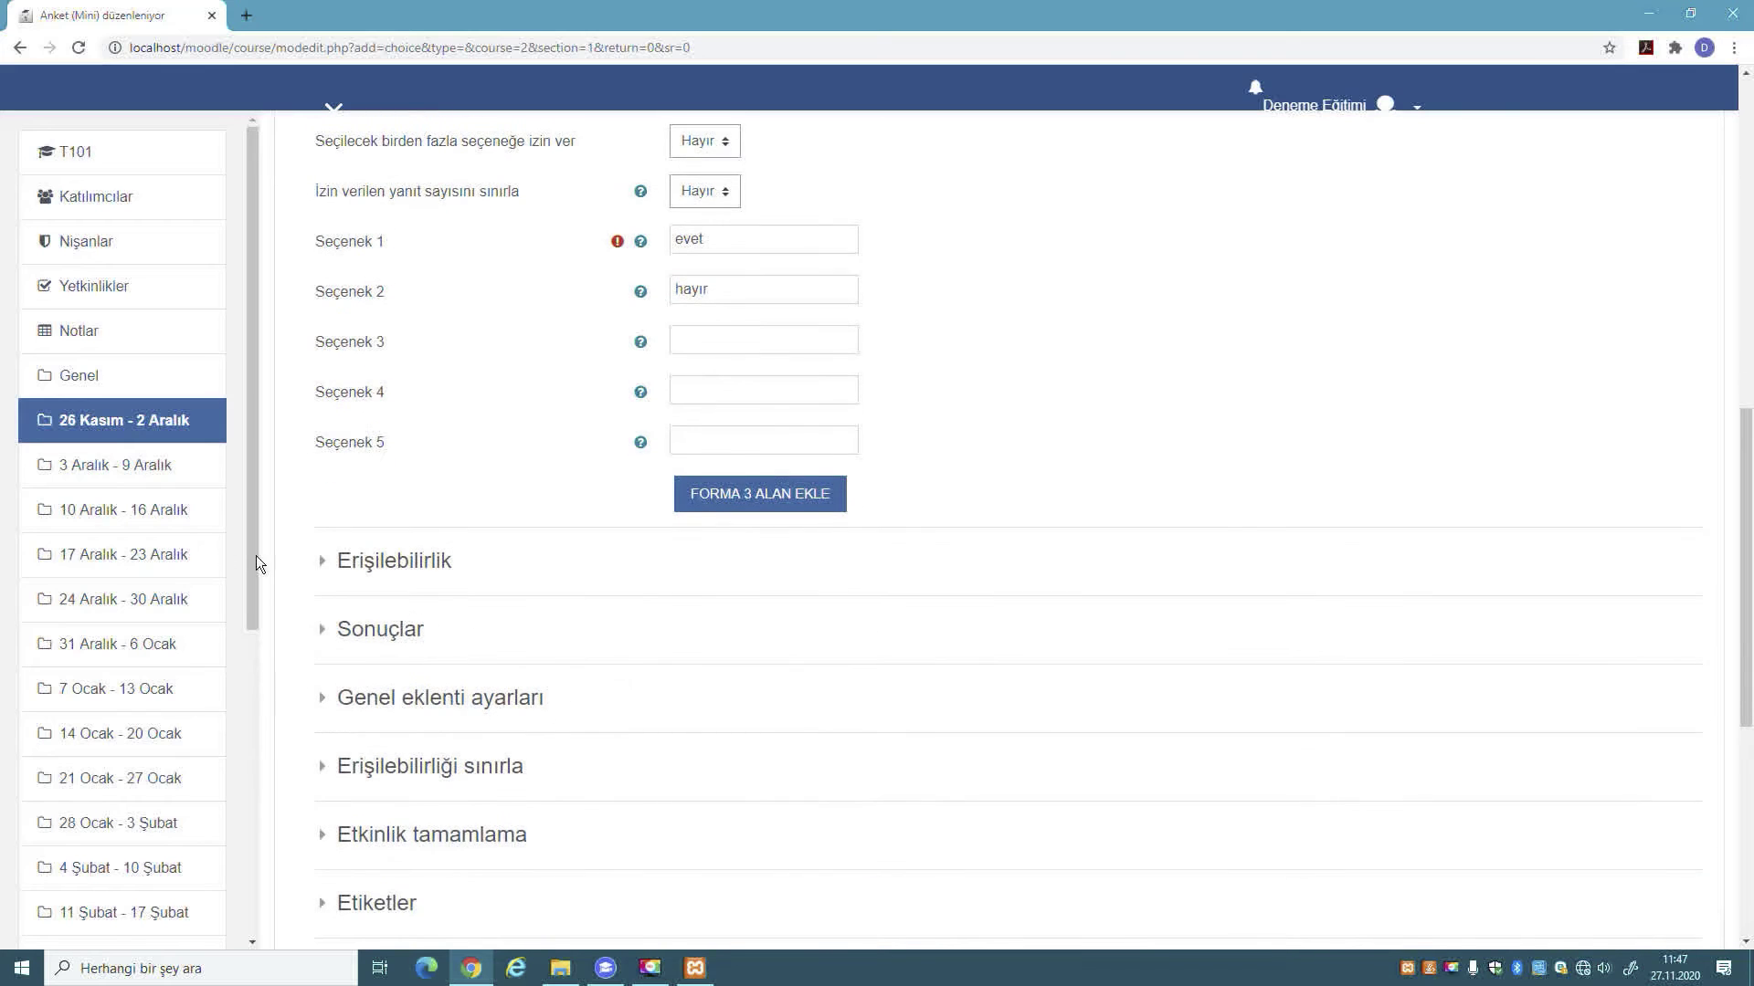
pyautogui.click(324, 566)
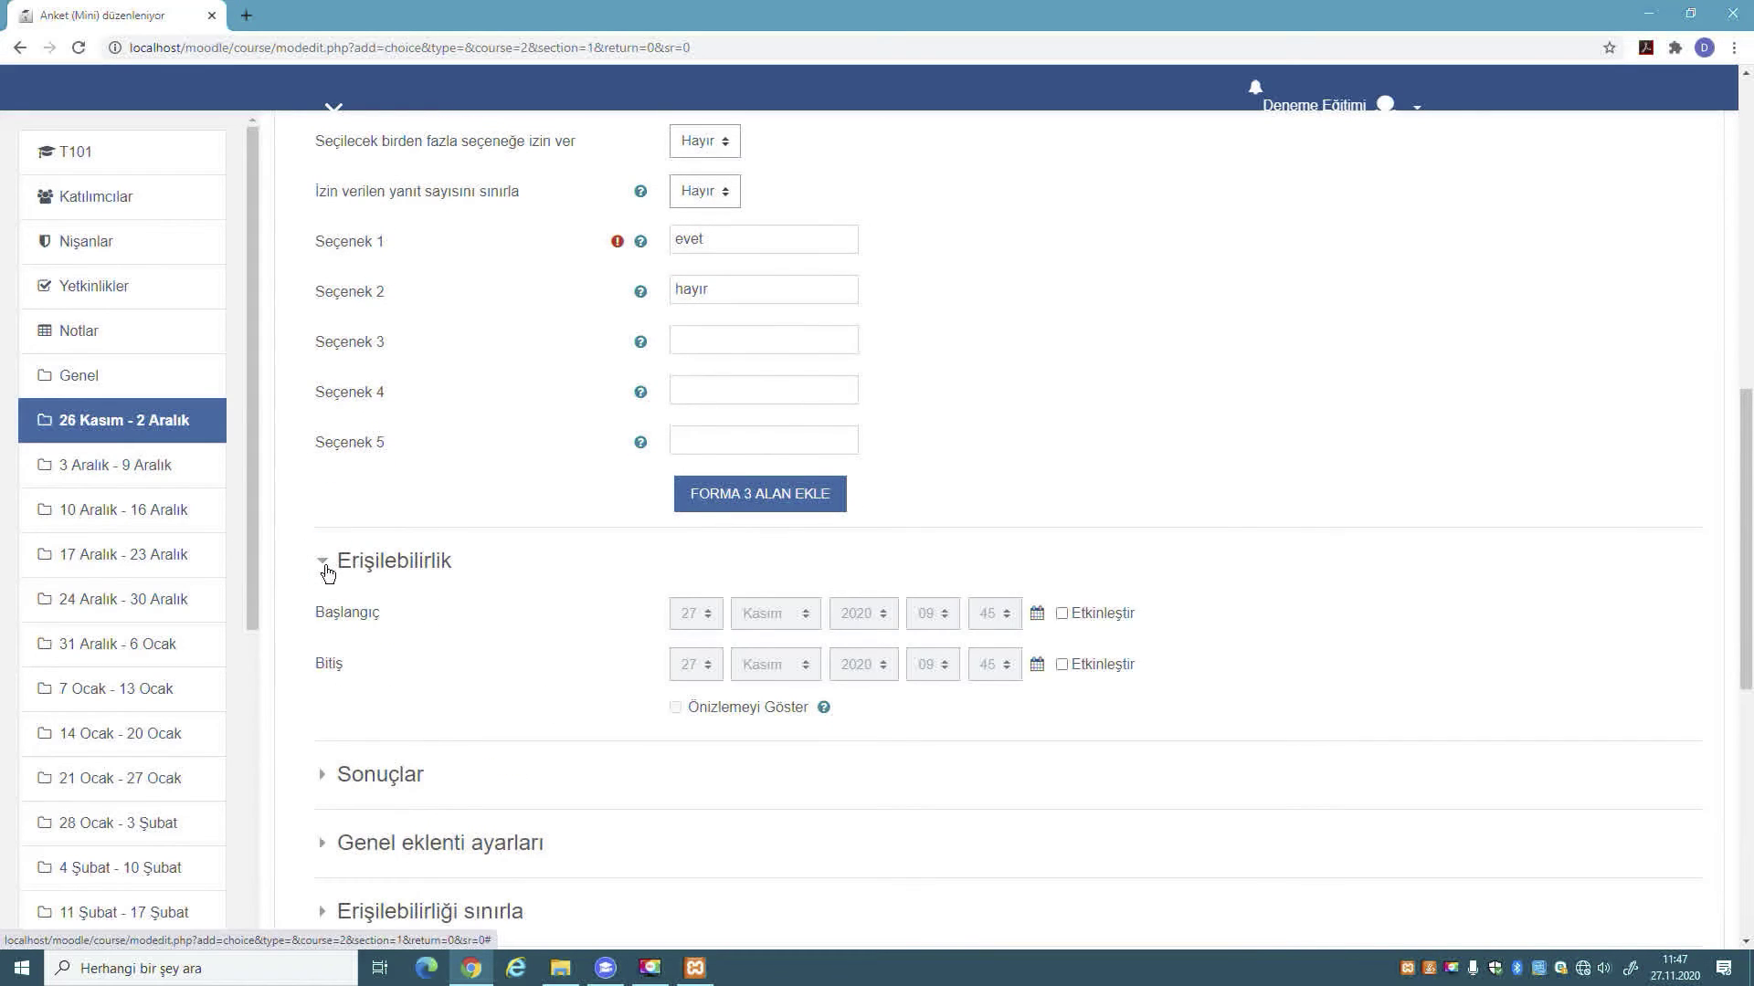
pyautogui.click(326, 566)
pyautogui.click(319, 626)
pyautogui.scroll(-2, 319, 638)
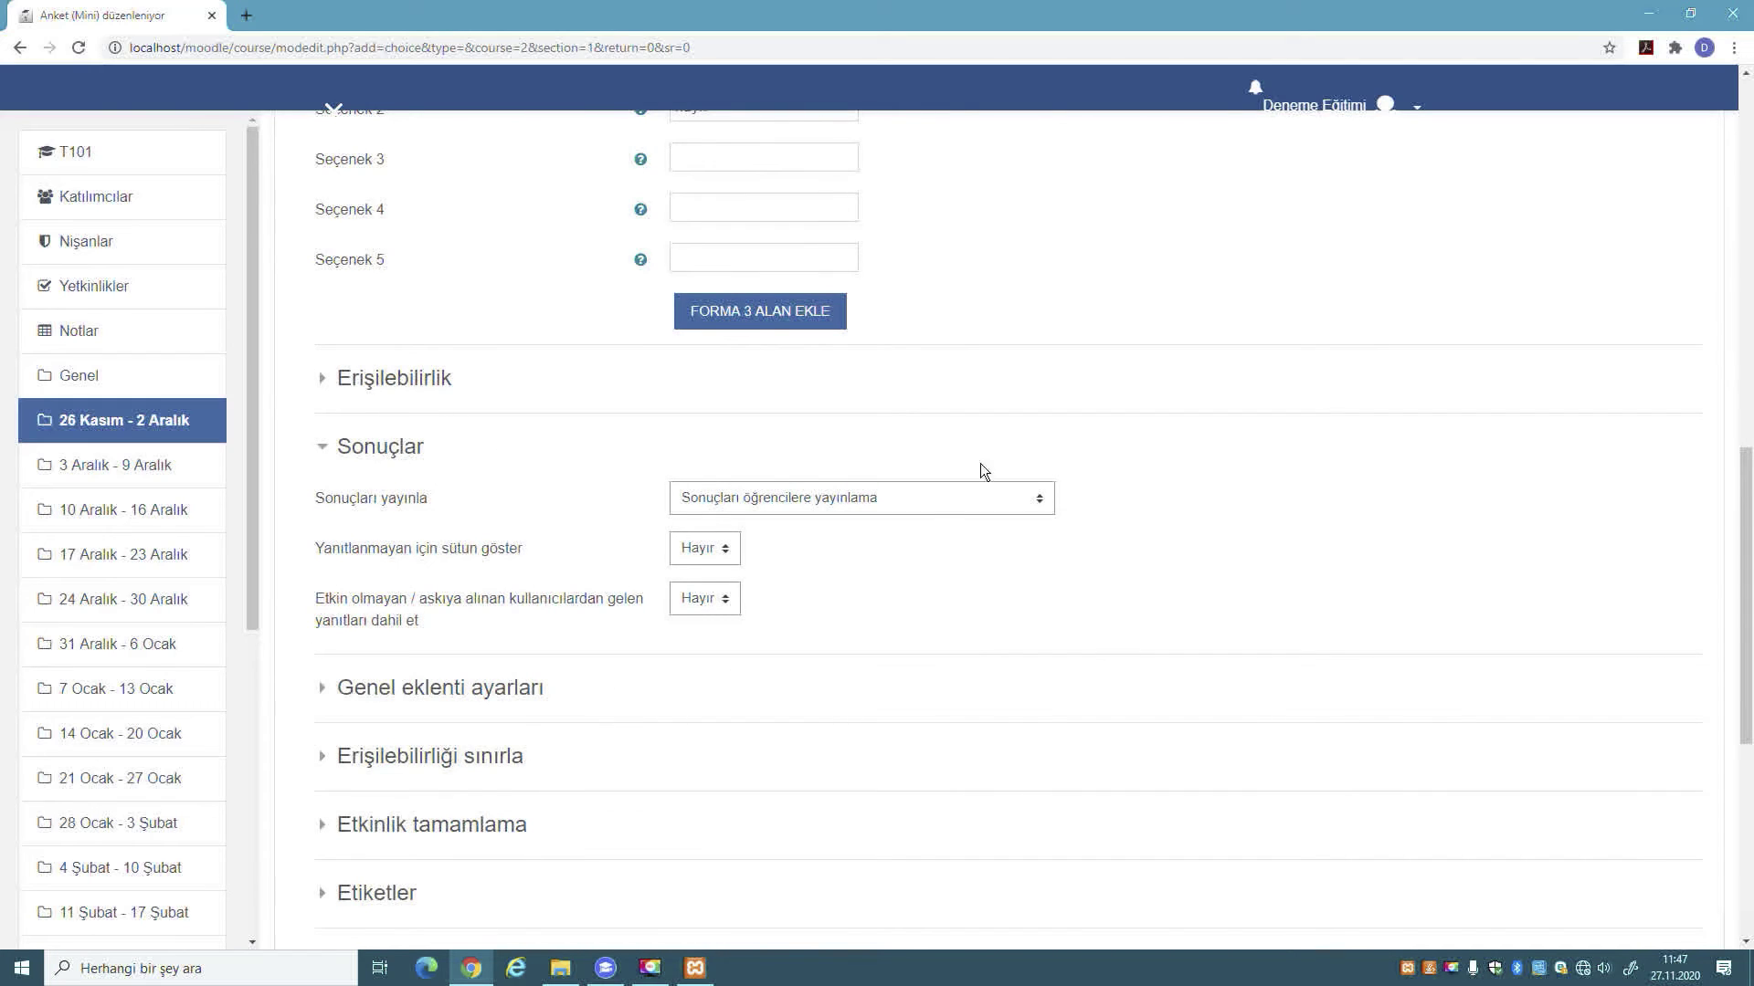
pyautogui.click(934, 509)
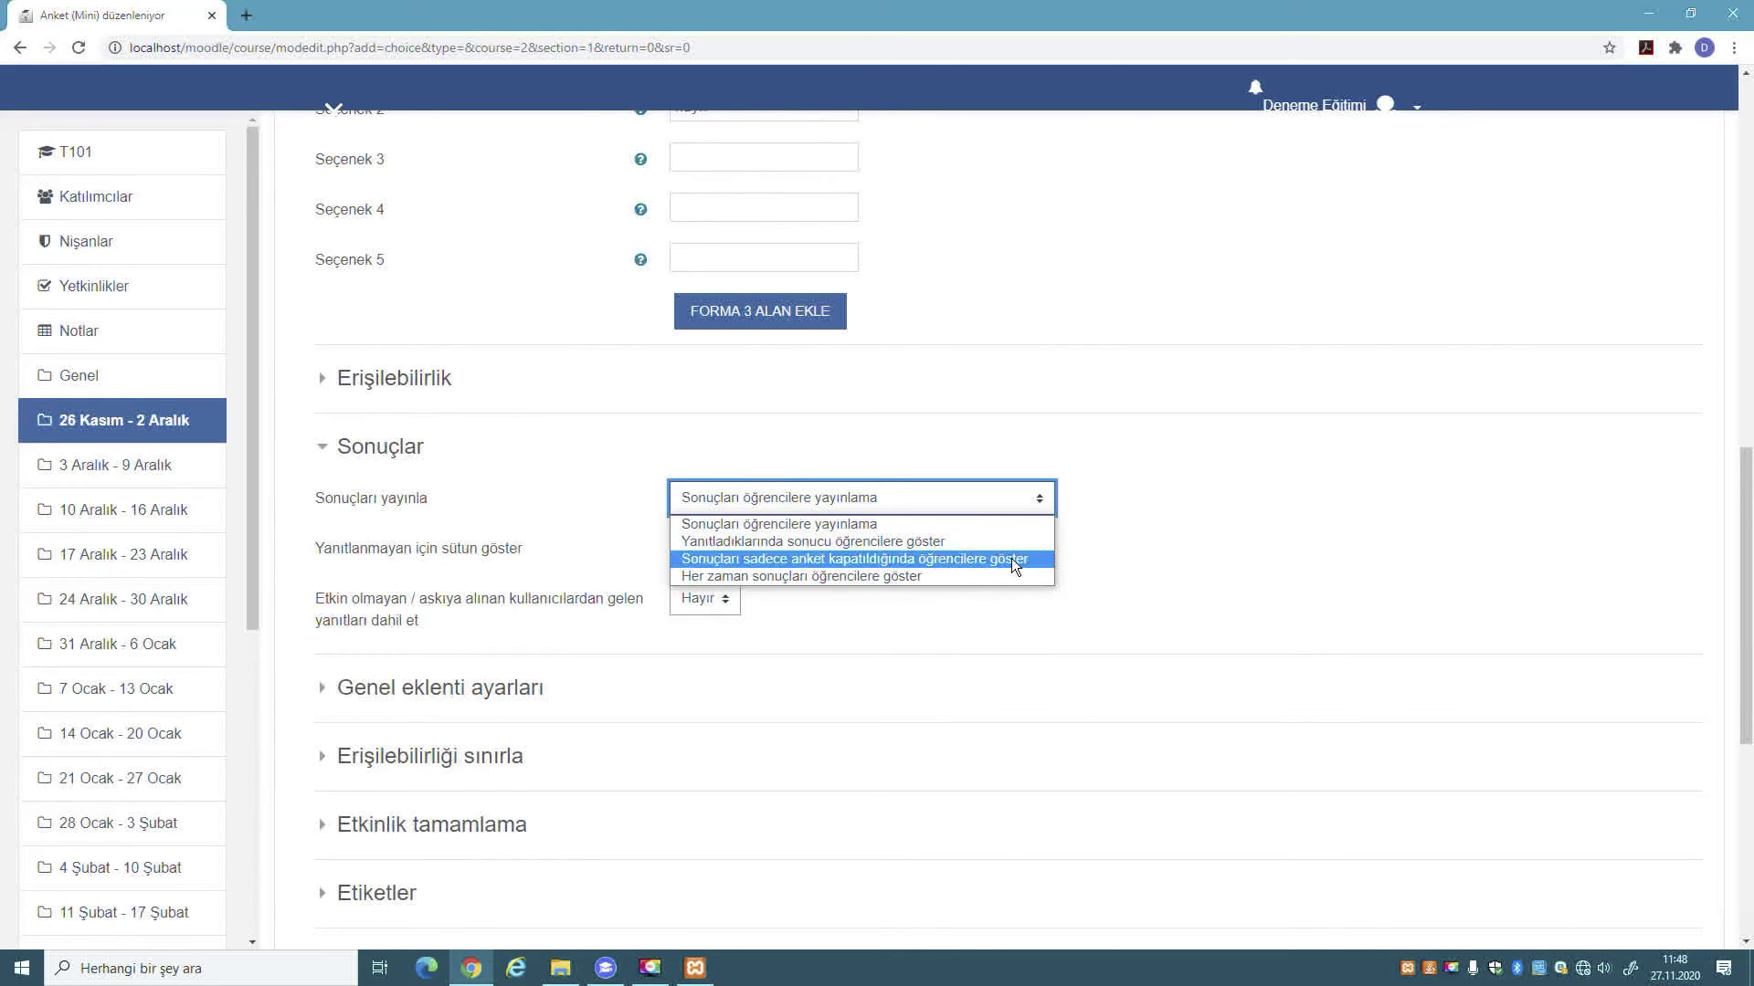
pyautogui.click(1253, 534)
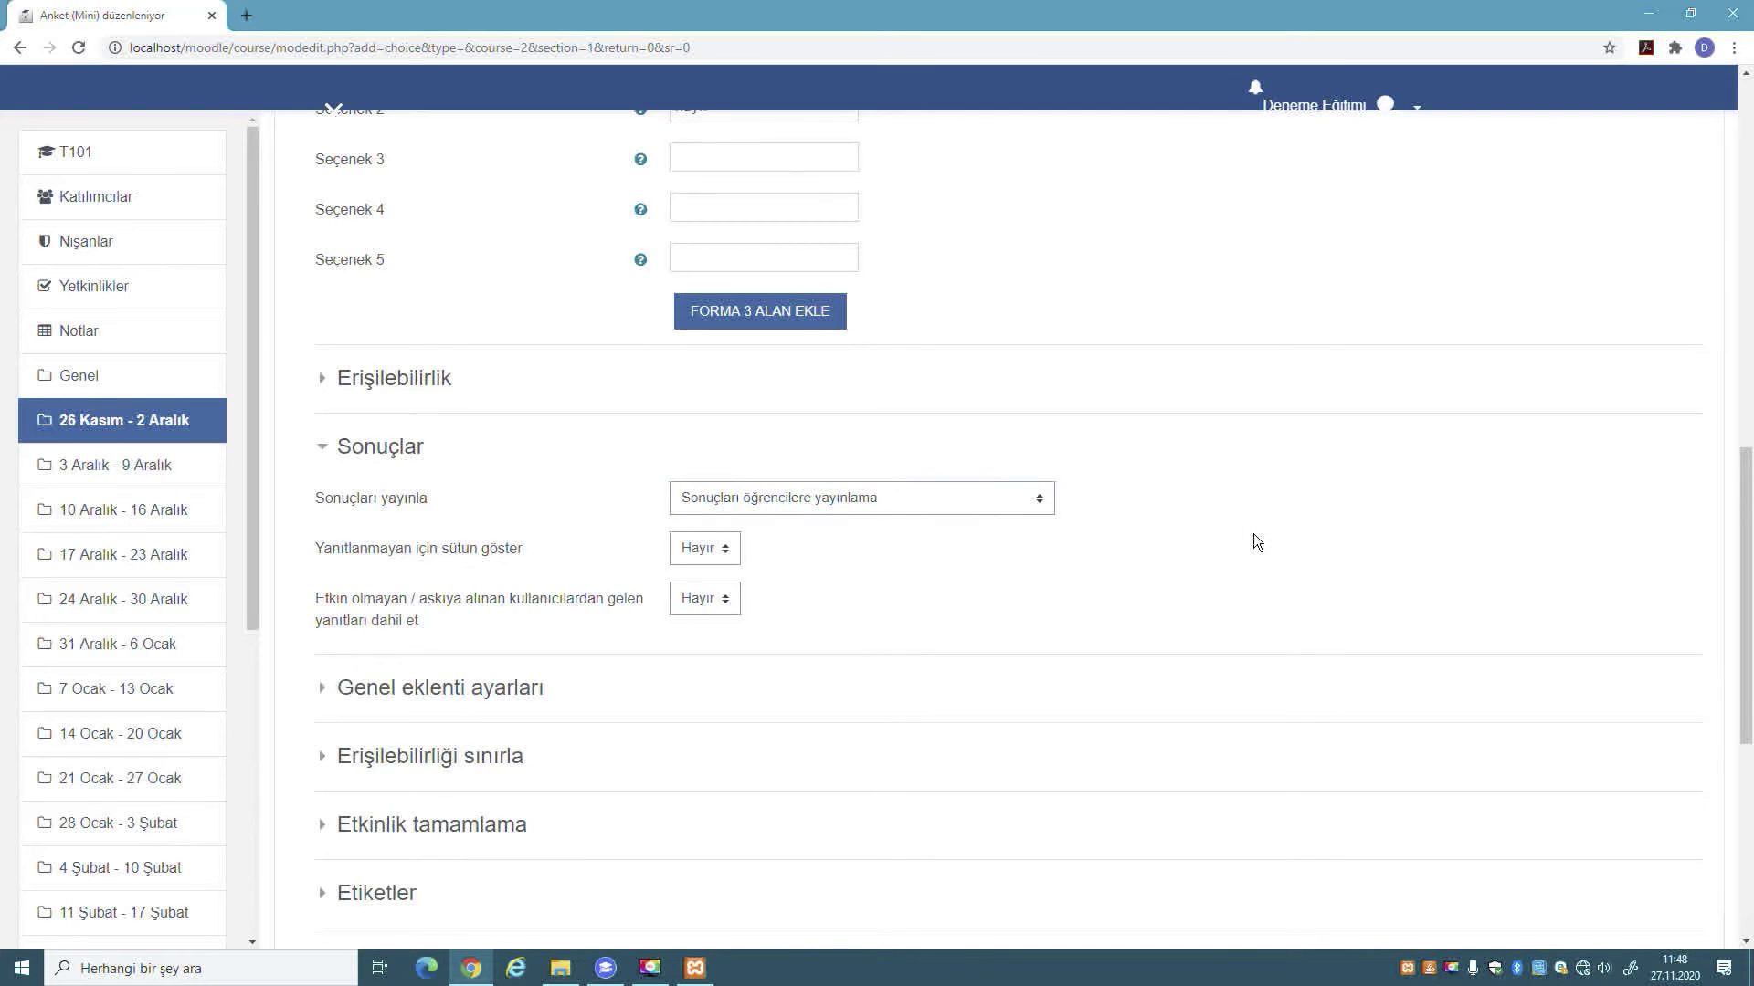
# - Expand Genel eklenti ayarları and Erişilebilirliği sınırla to view the common module settings and access restrictions
pyautogui.scroll(-2, 545, 540)
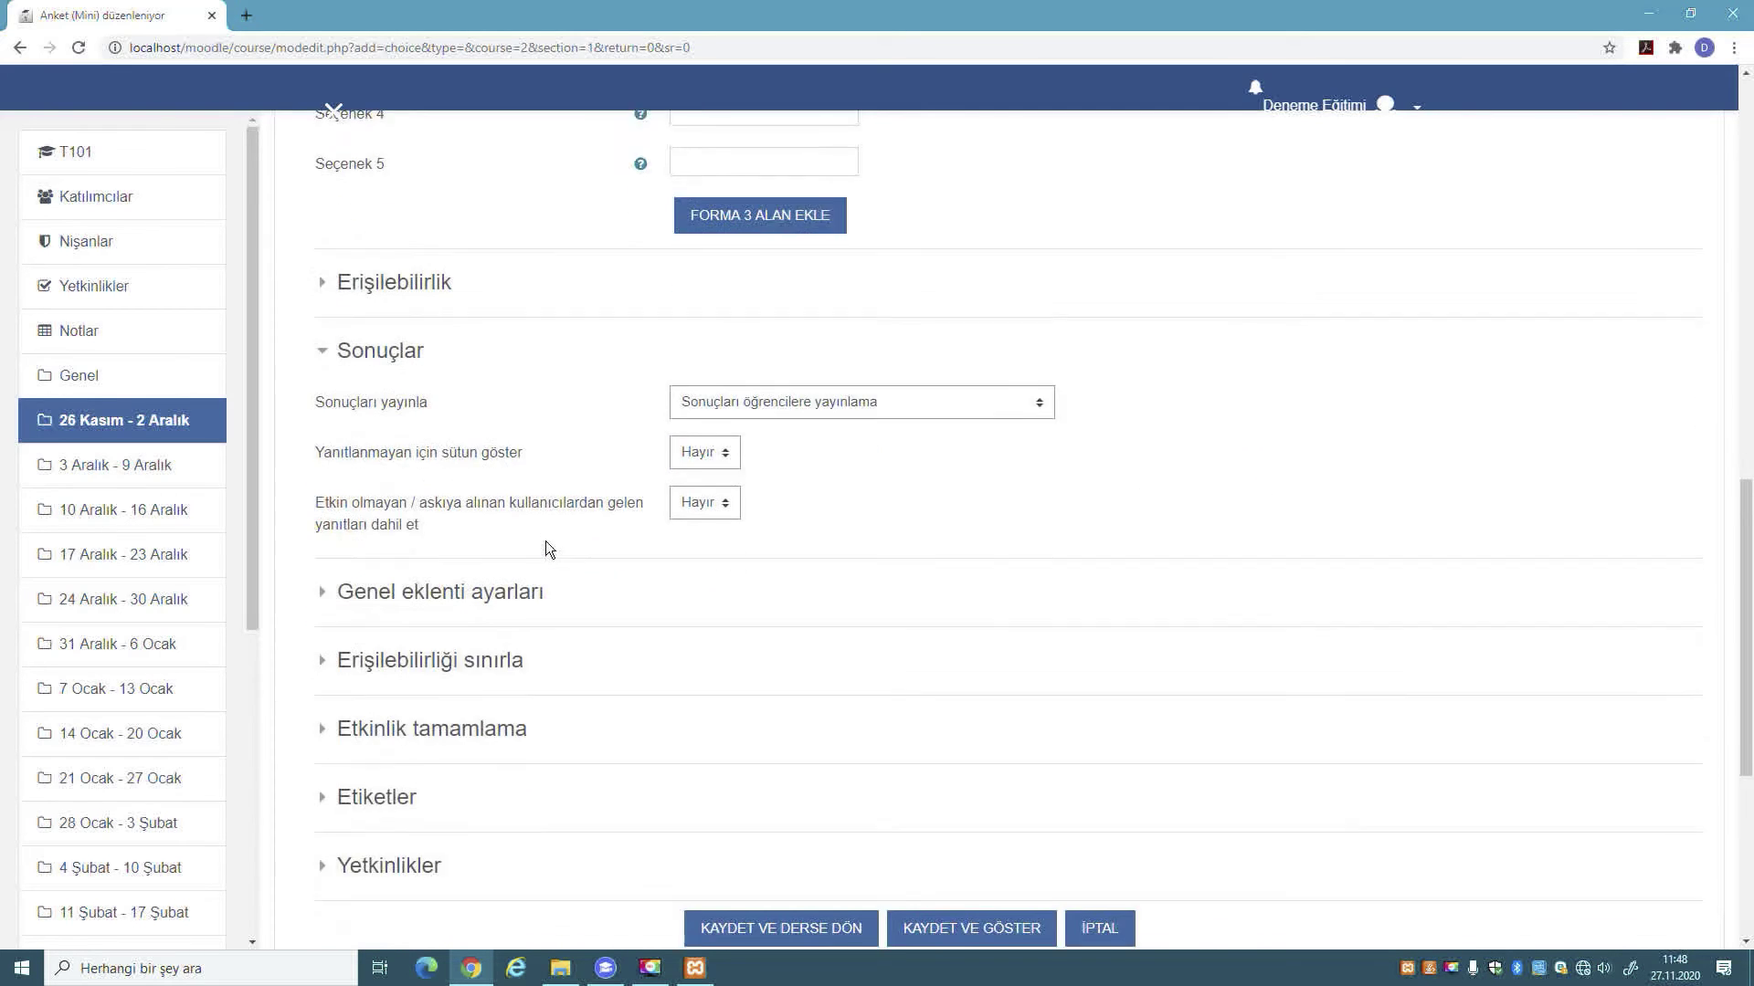
pyautogui.click(324, 517)
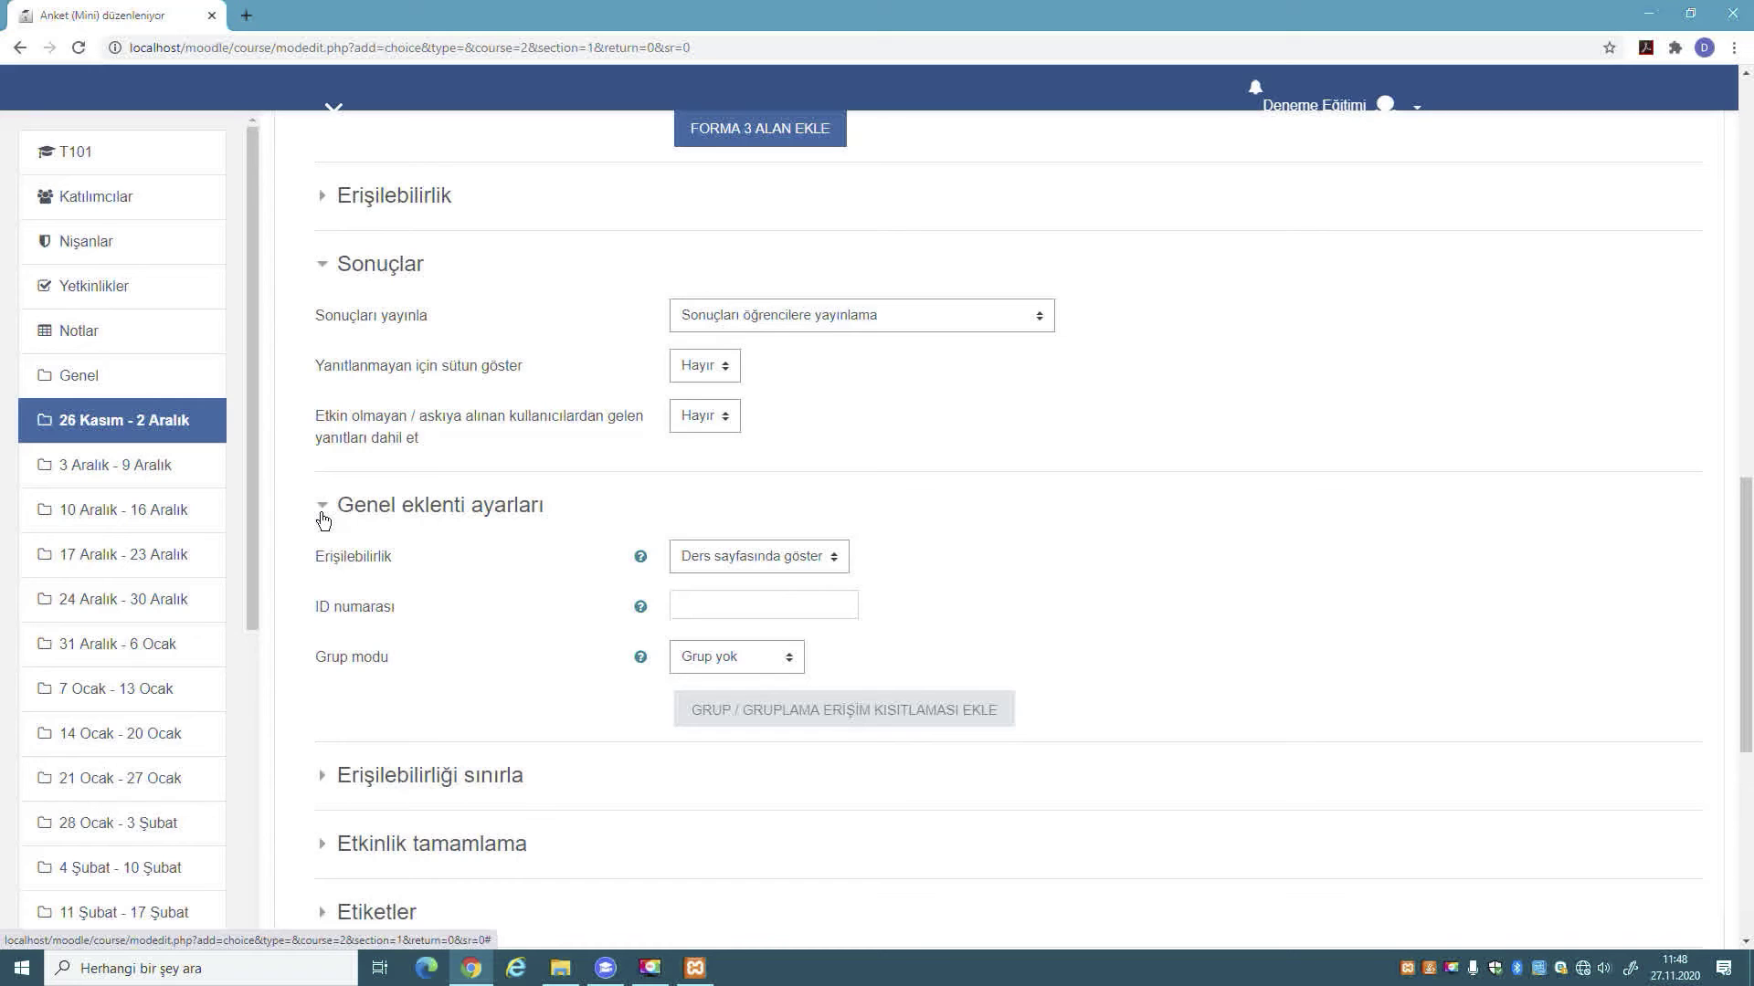
pyautogui.scroll(-1, 804, 561)
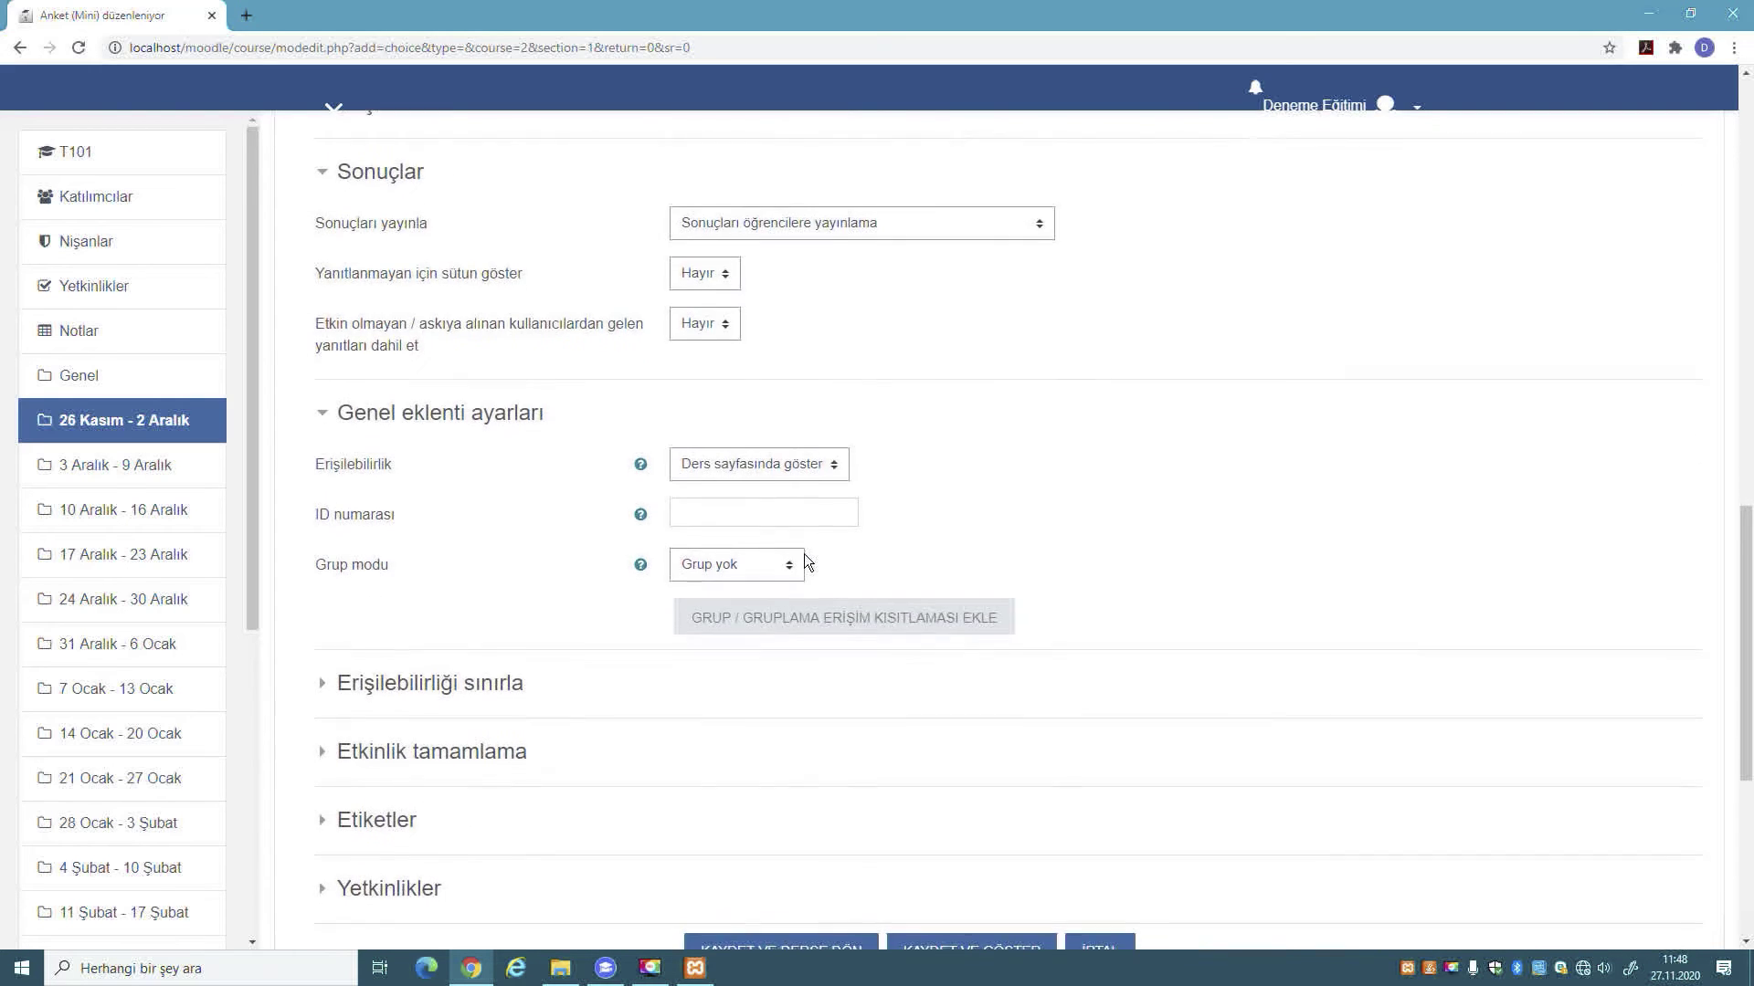
pyautogui.scroll(-2, 805, 561)
pyautogui.click(332, 510)
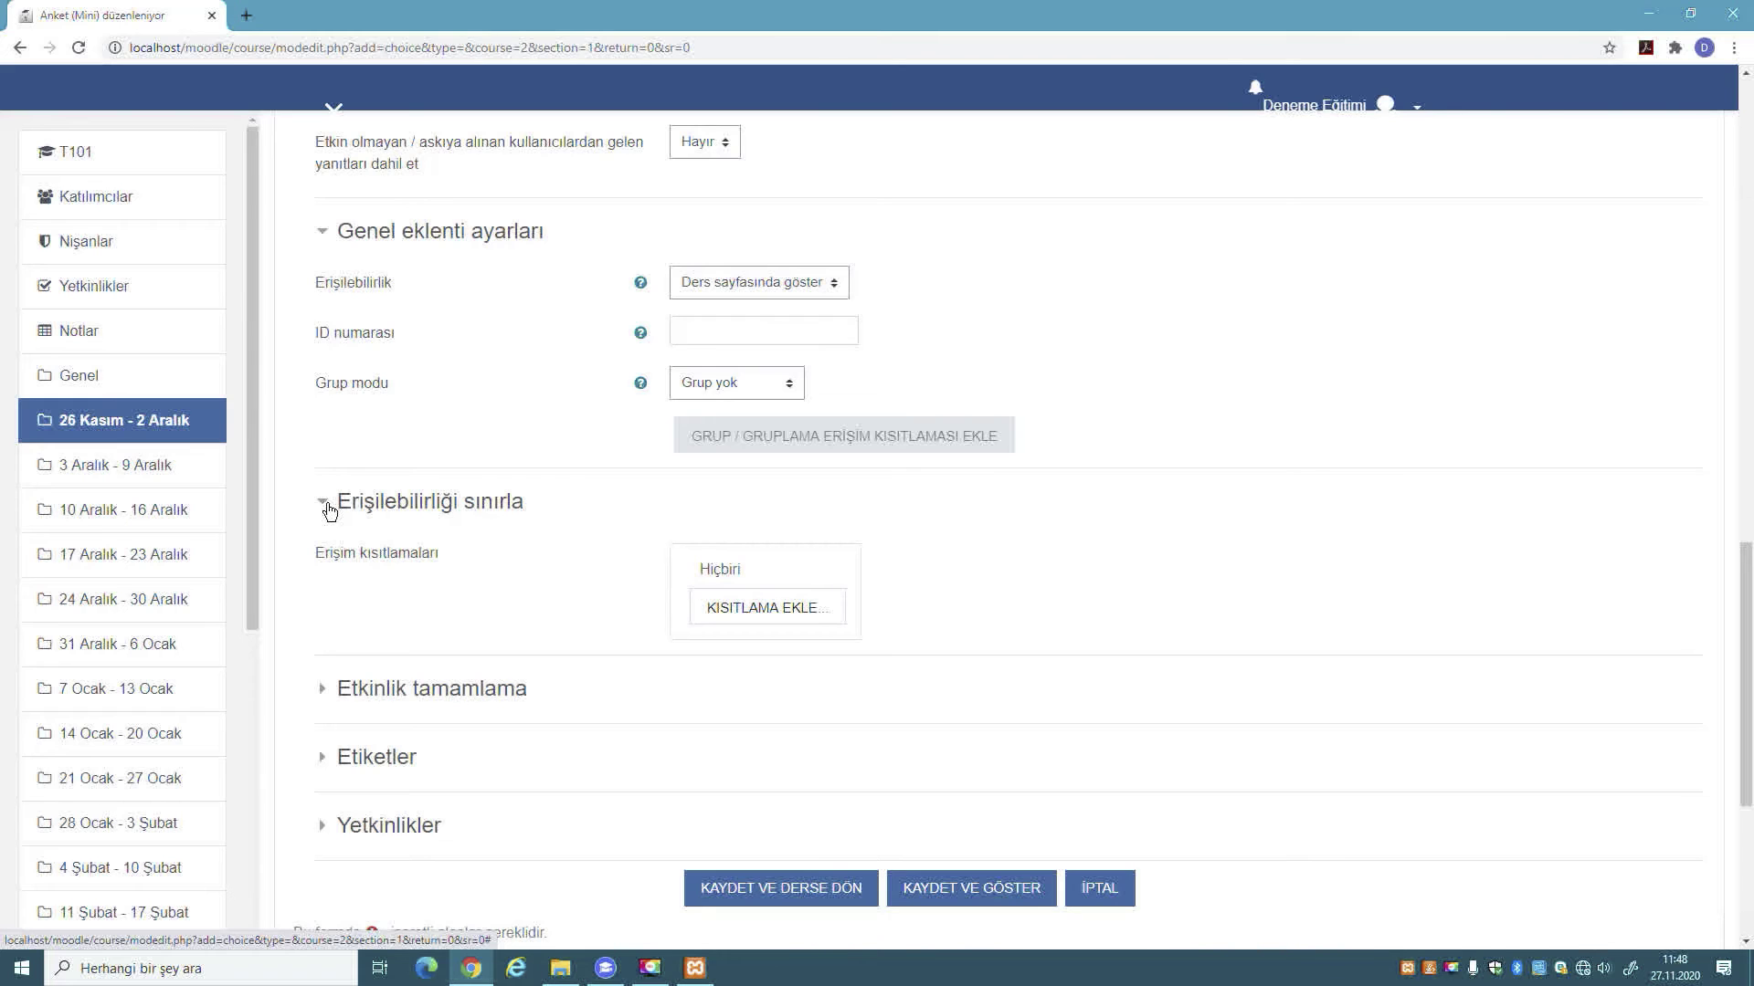
# - Expand and review the Etkinlik tamamlama, Etiketler and Yetkinlikler settings of the mini survey
pyautogui.scroll(-2, 330, 510)
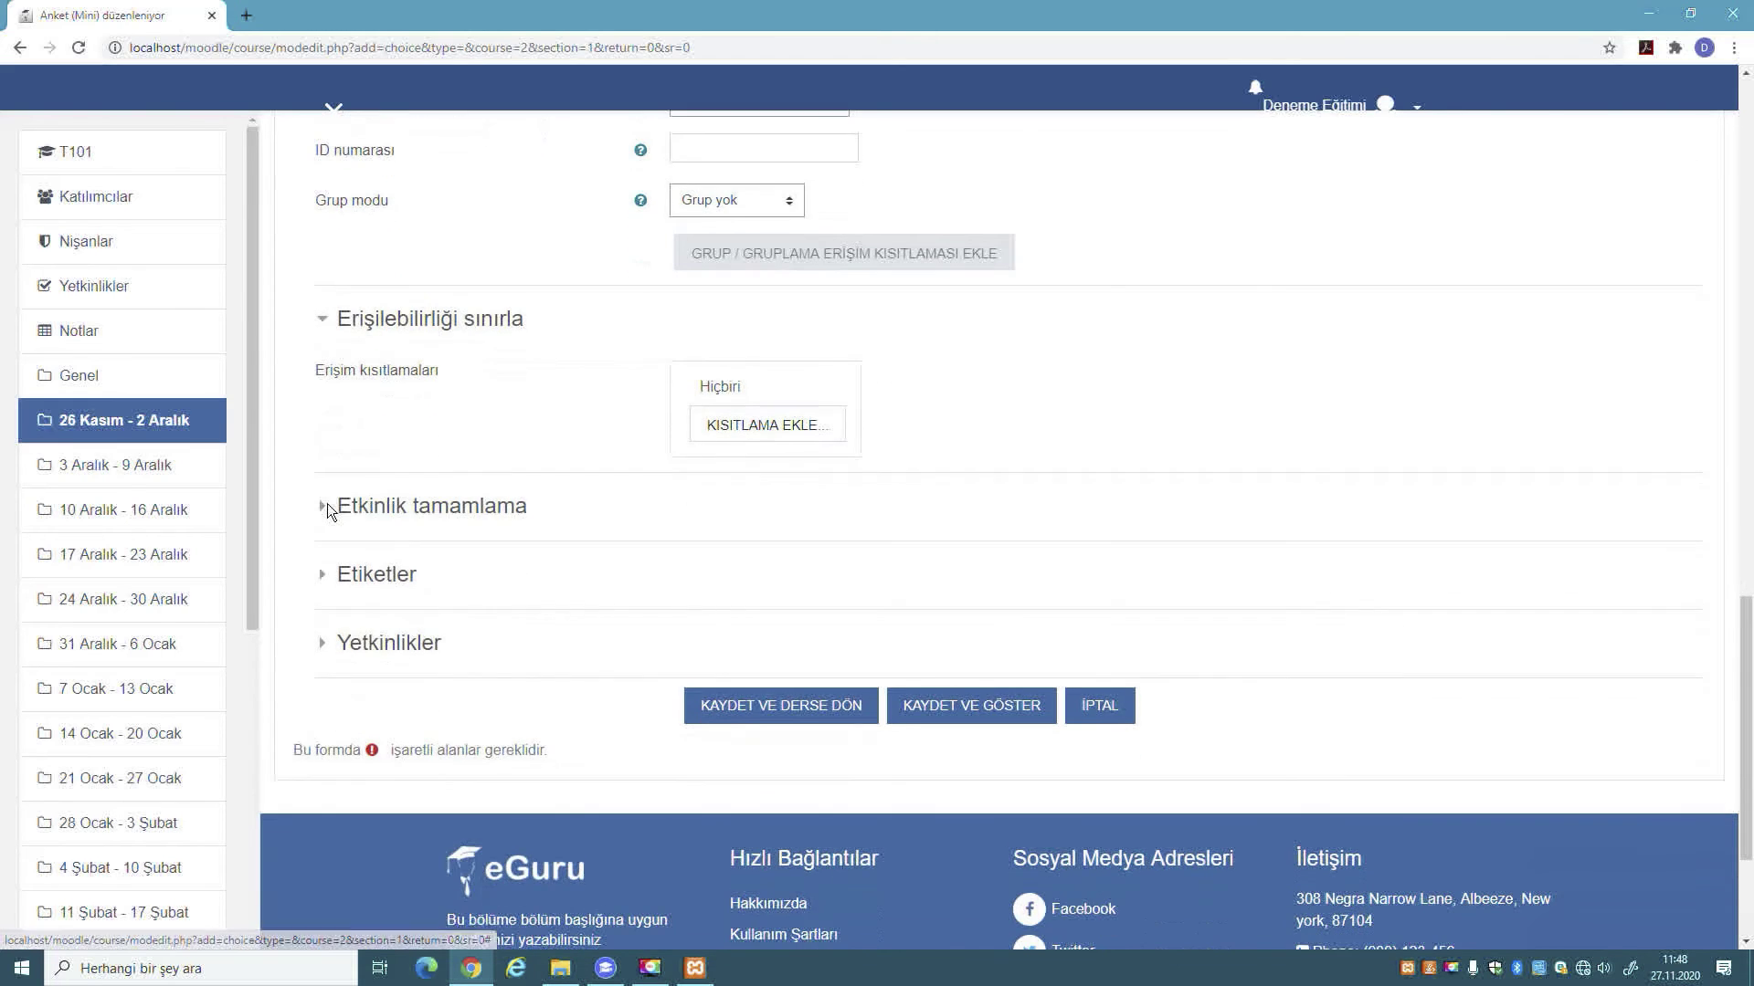
pyautogui.click(330, 508)
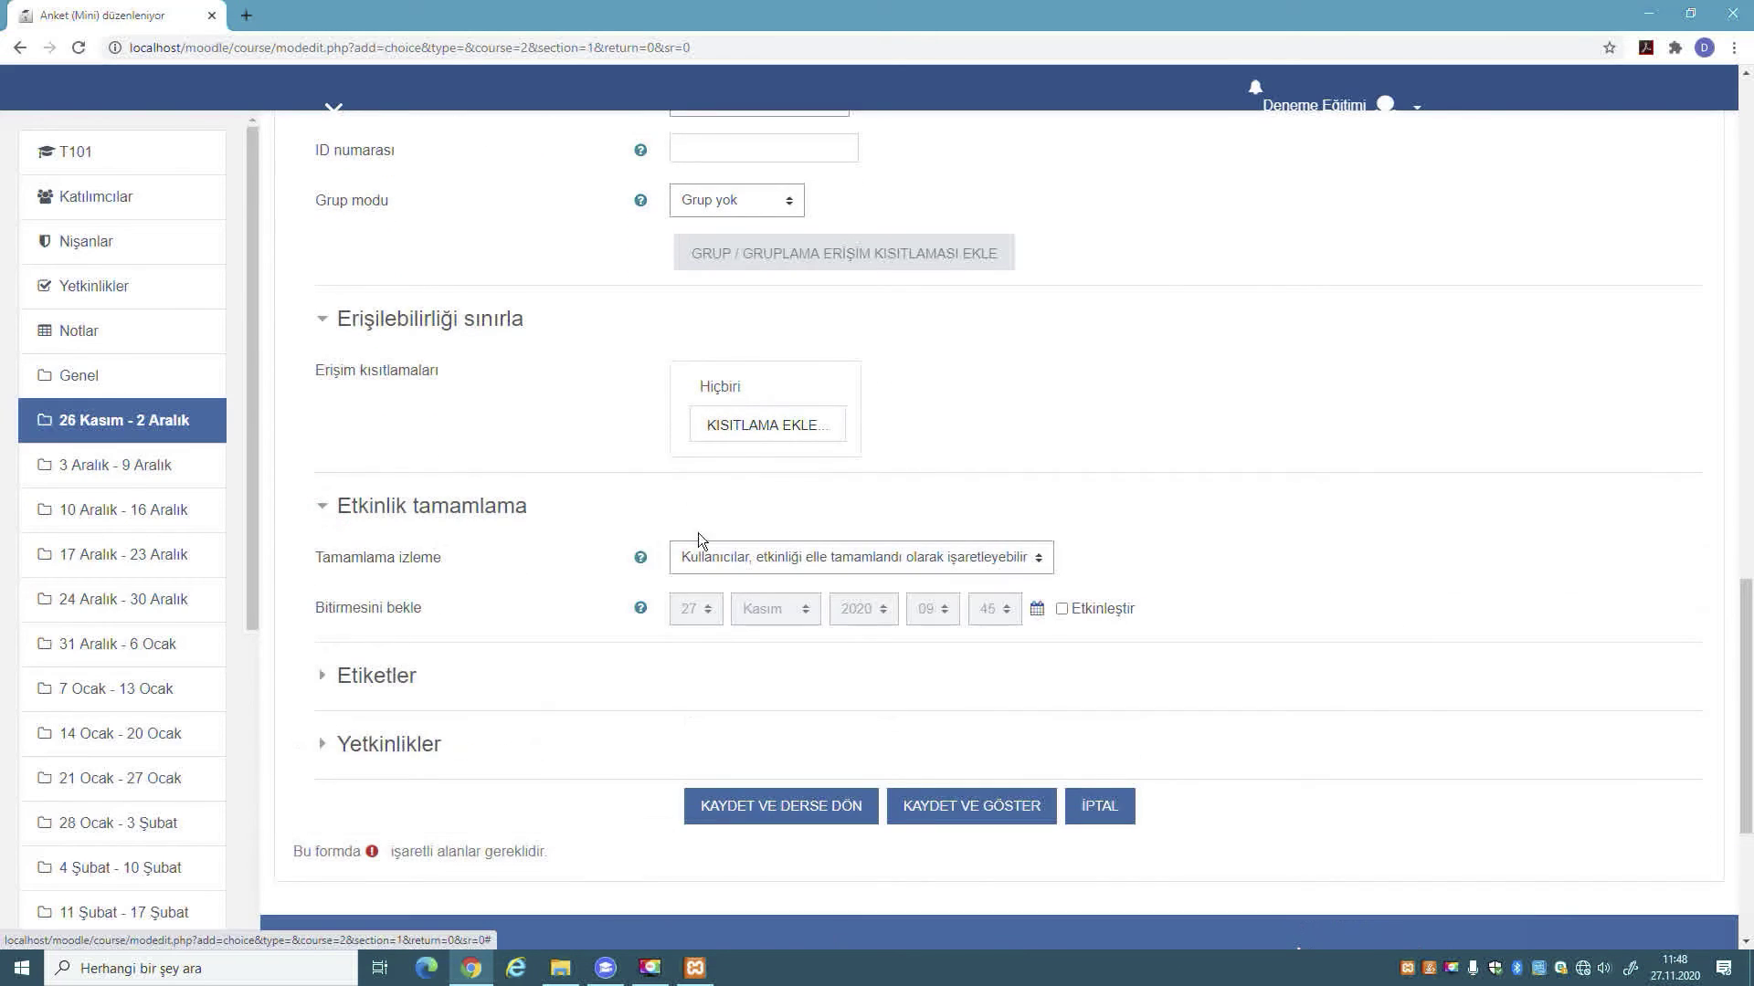
pyautogui.click(810, 559)
pyautogui.click(818, 558)
pyautogui.scroll(-1, 834, 552)
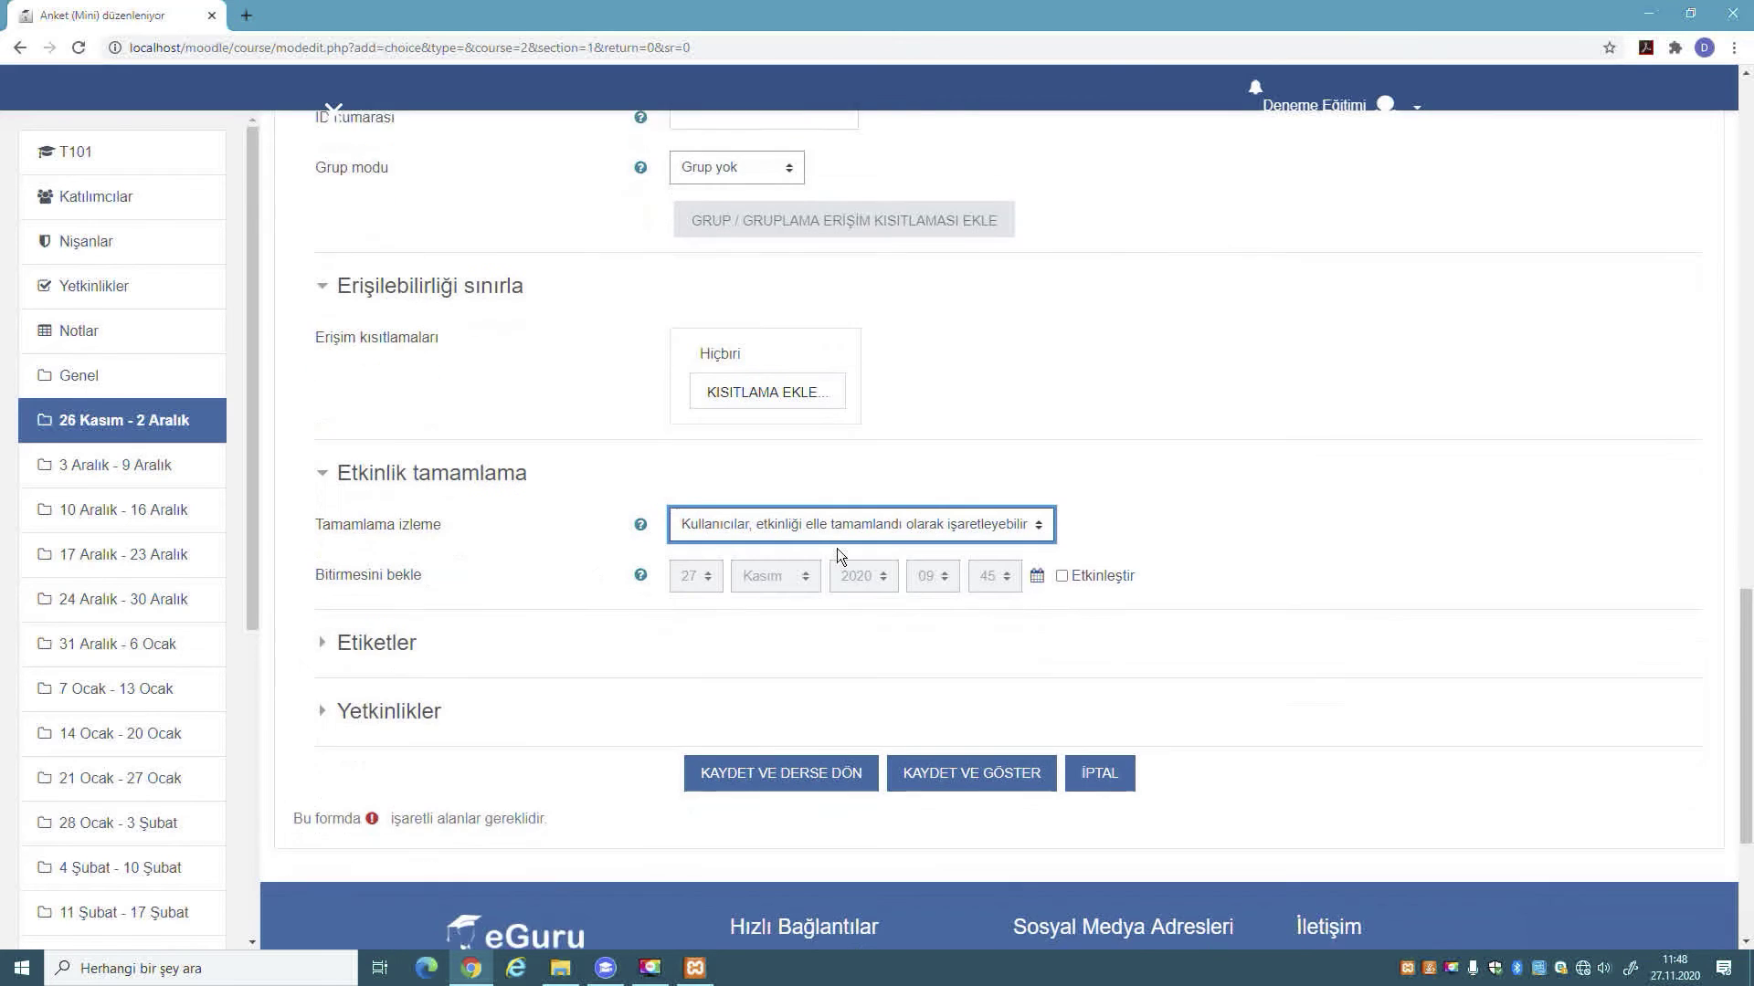
pyautogui.click(329, 579)
pyautogui.scroll(-2, 330, 581)
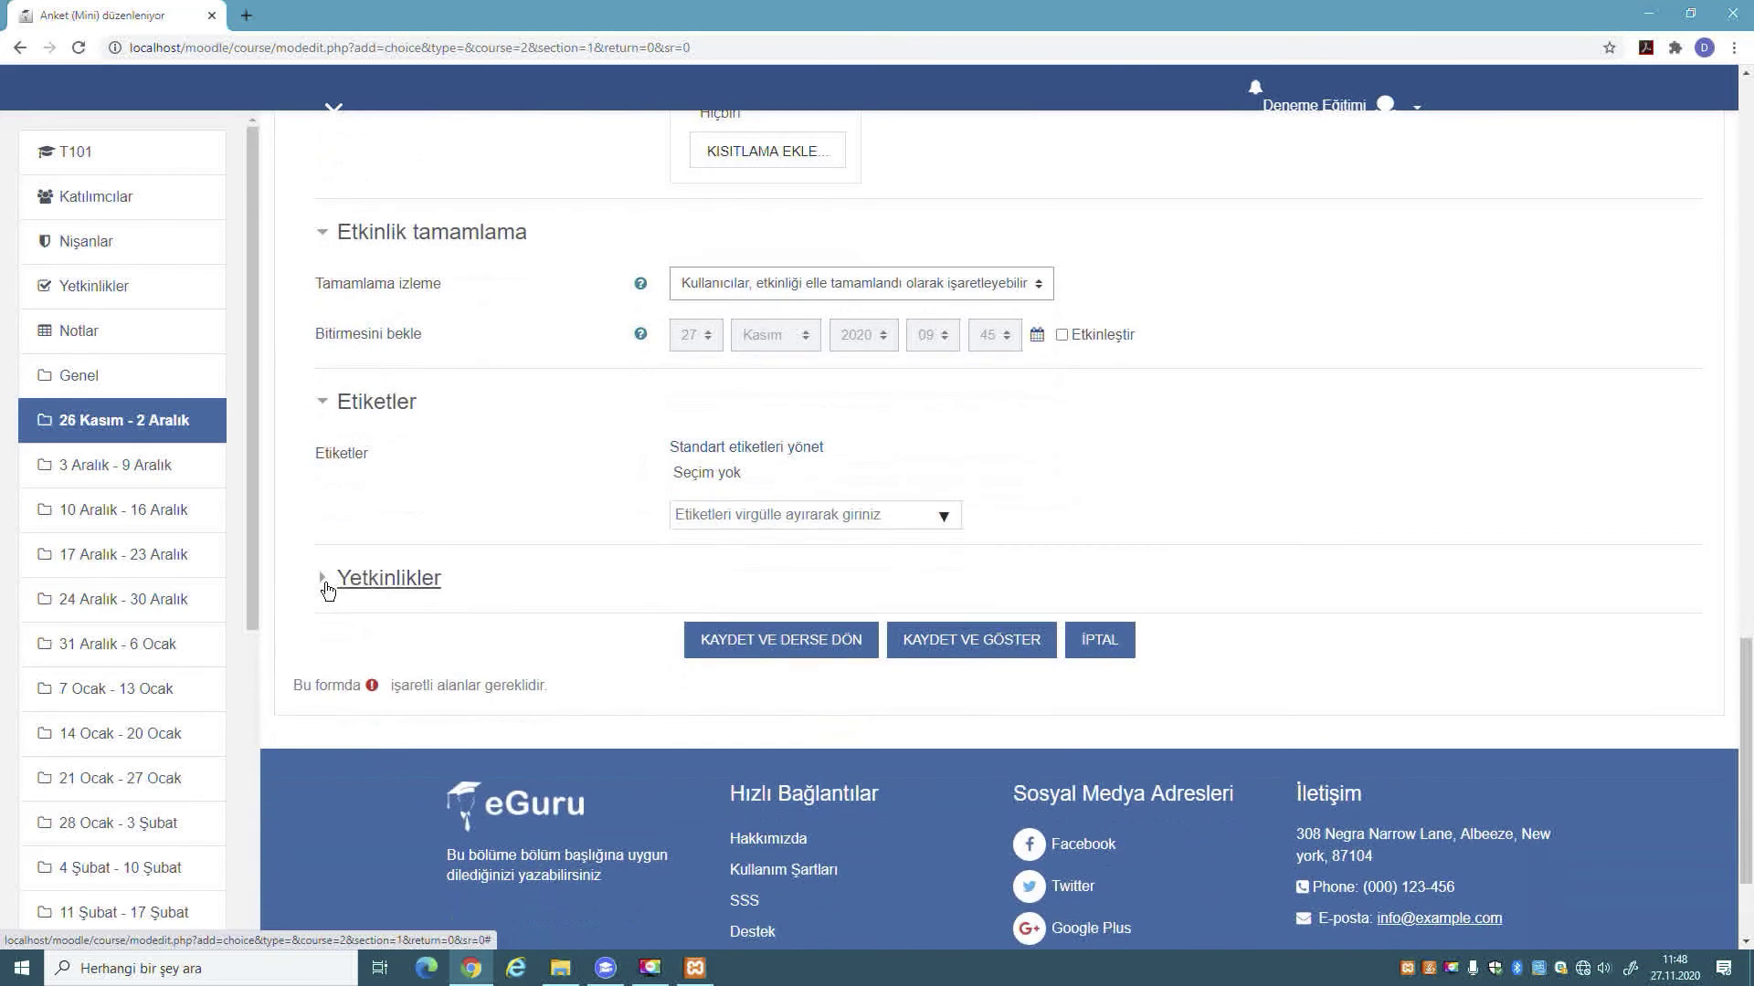
pyautogui.click(330, 583)
pyautogui.scroll(-2, 607, 587)
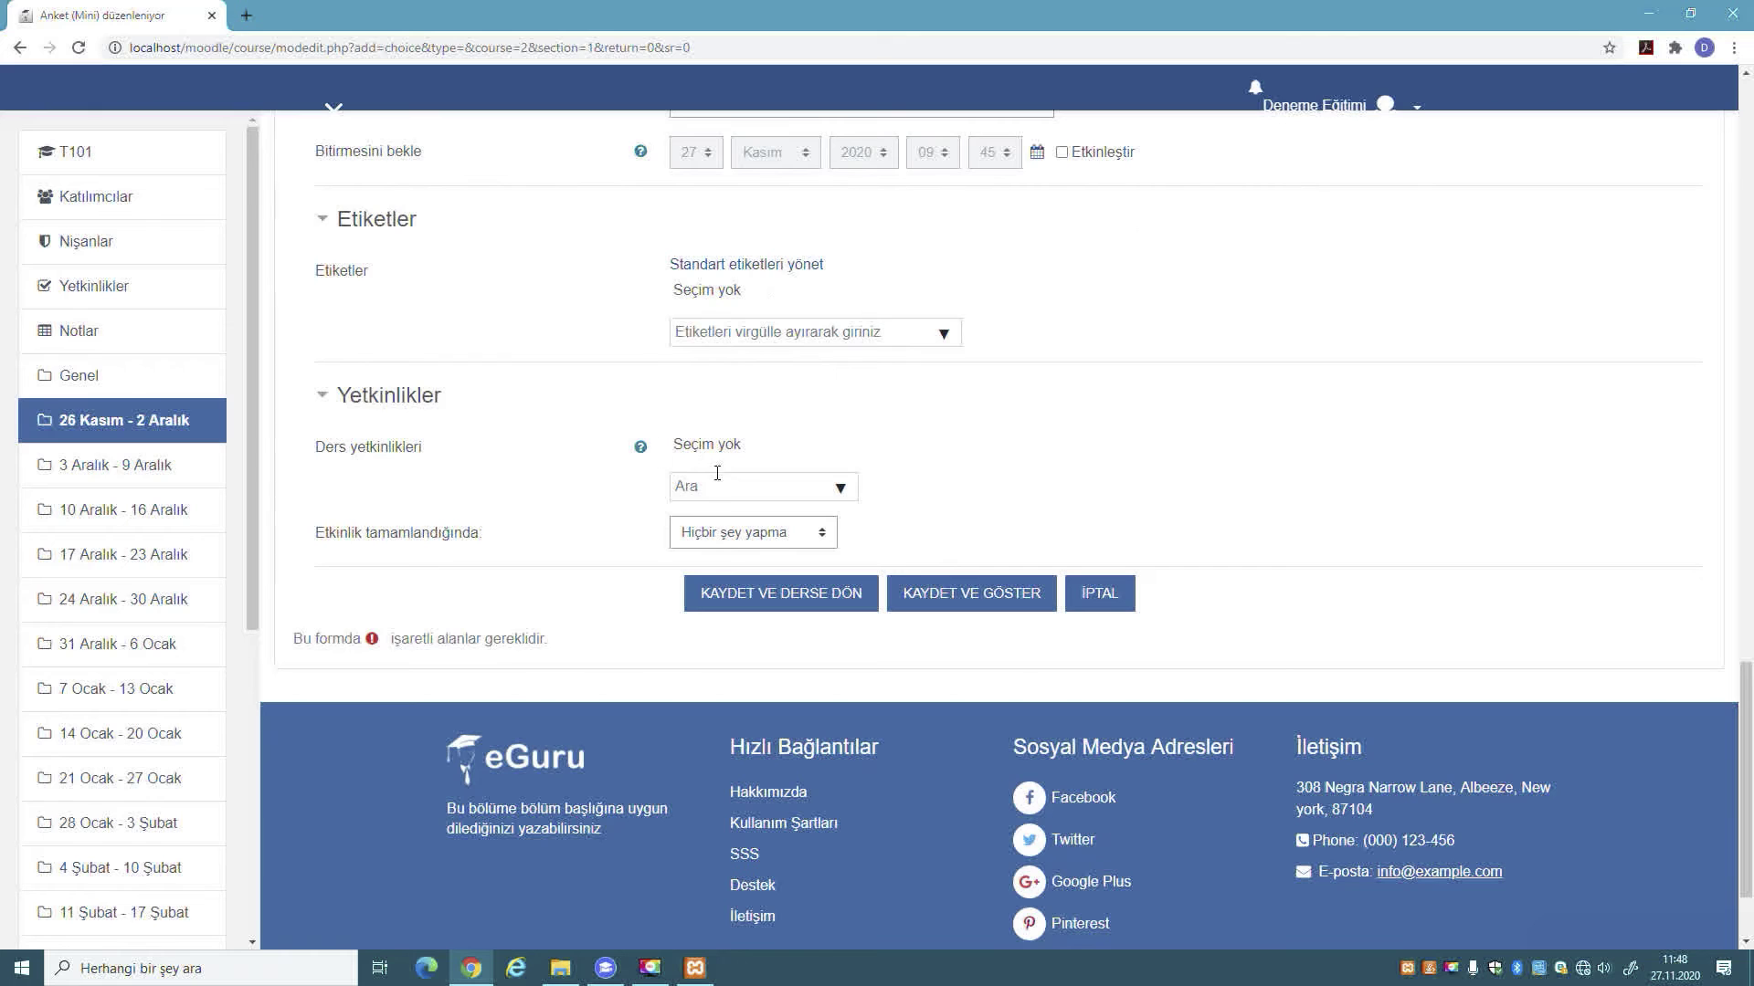
# - Save the mini survey to the course, open "Derslerden memnun musunuz?" and submit the answer hayır
pyautogui.click(778, 592)
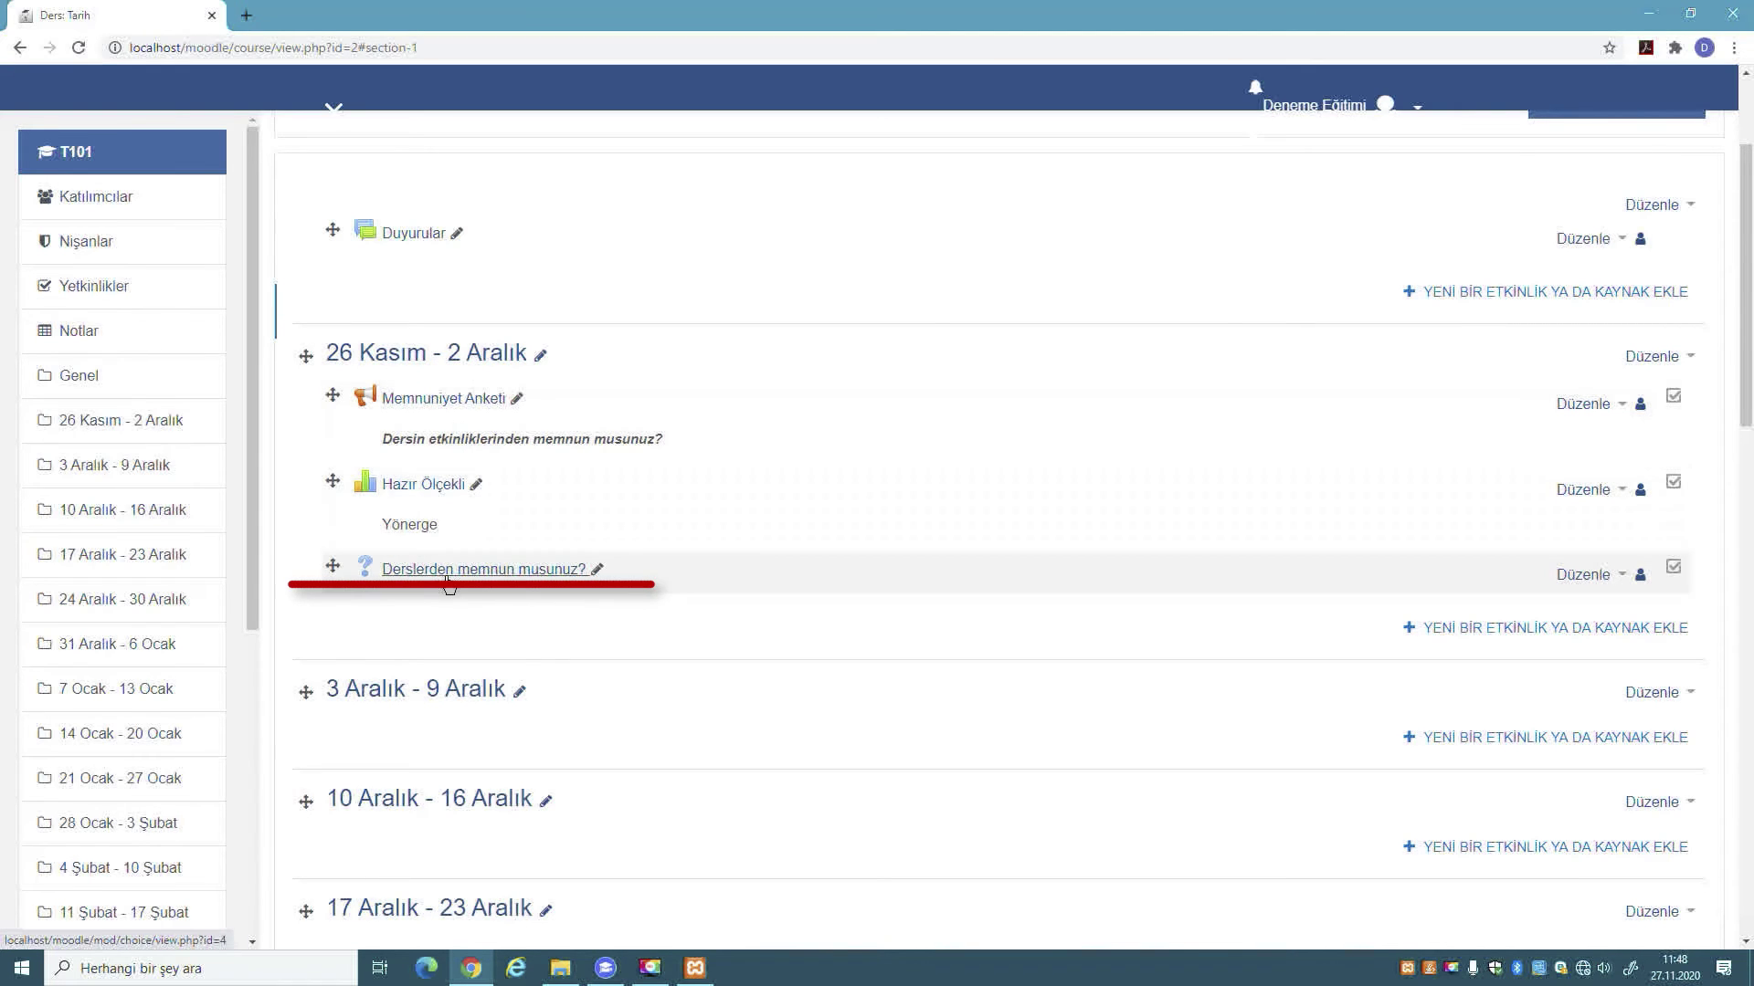
pyautogui.click(518, 571)
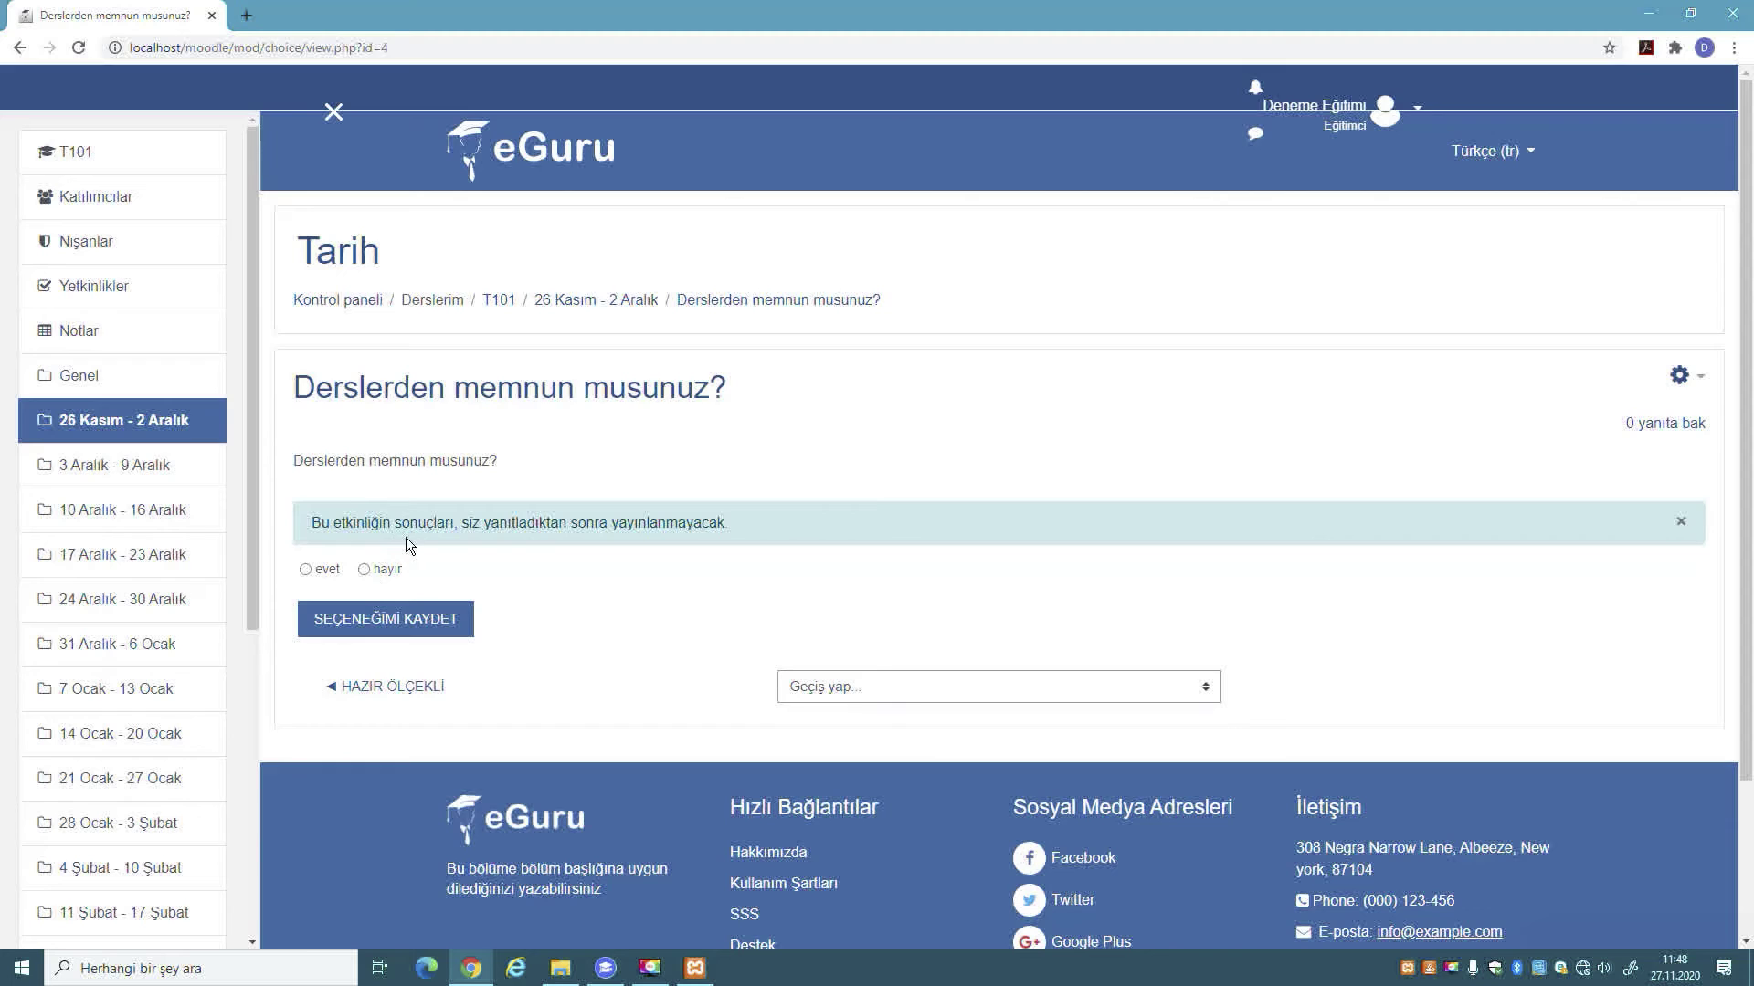
pyautogui.click(363, 570)
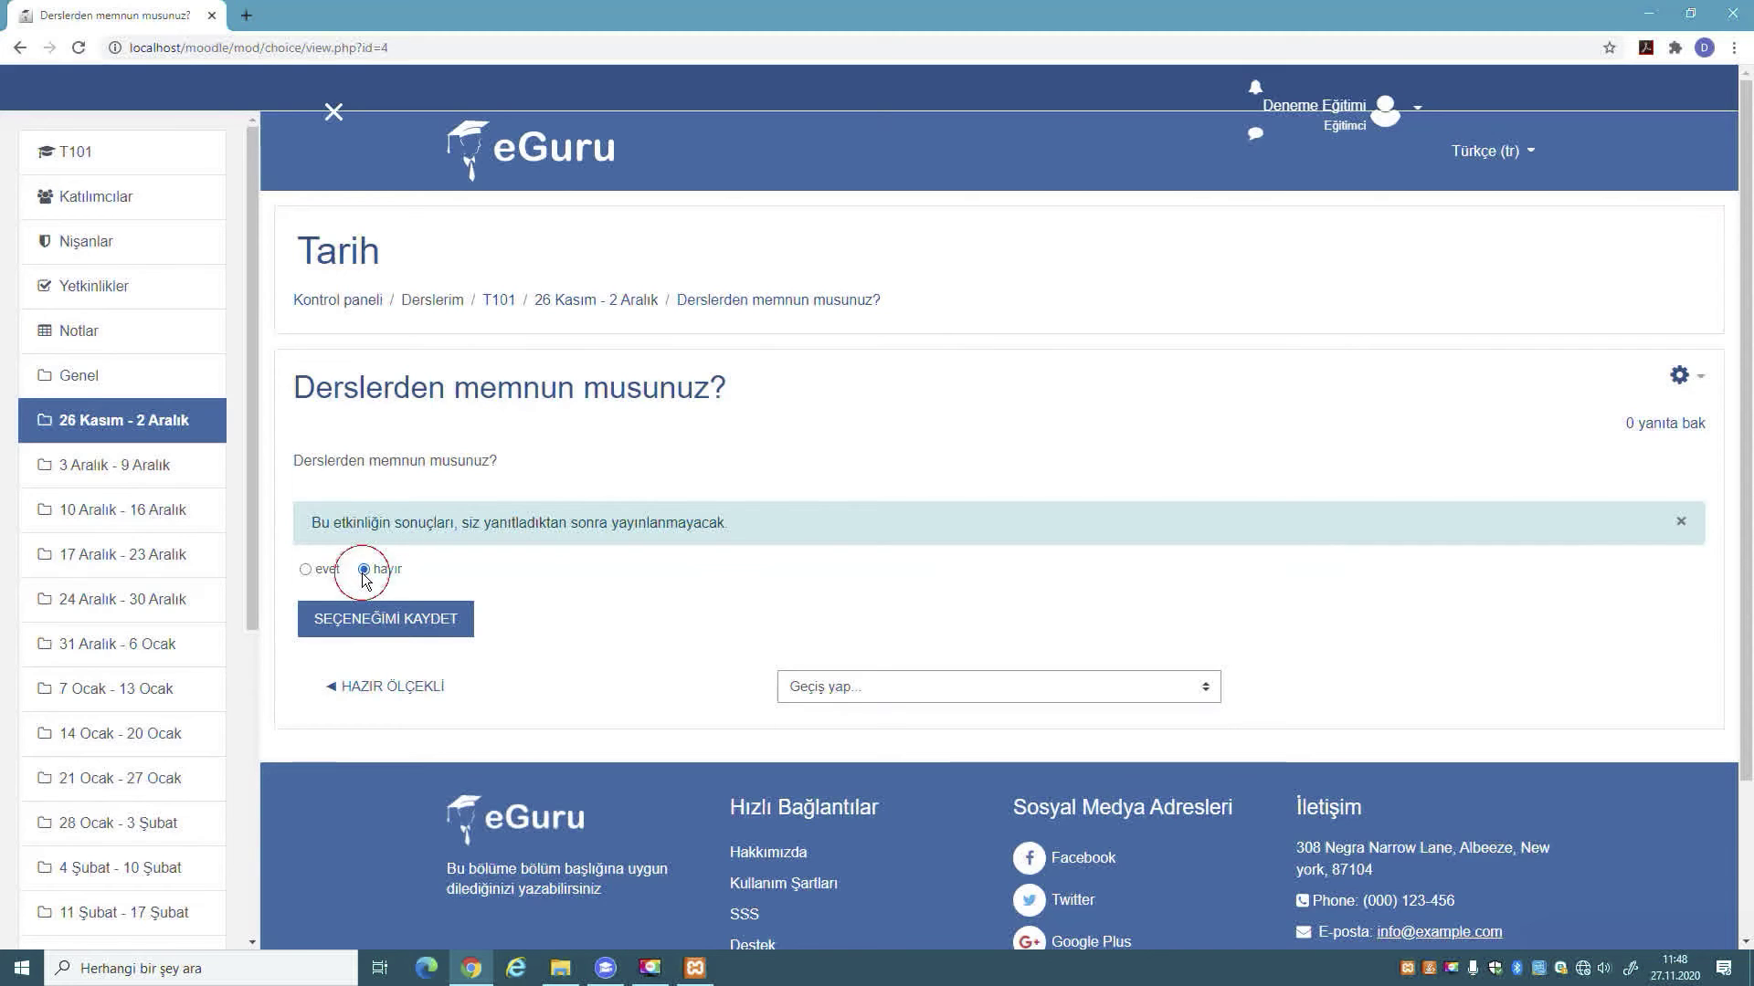
pyautogui.click(405, 617)
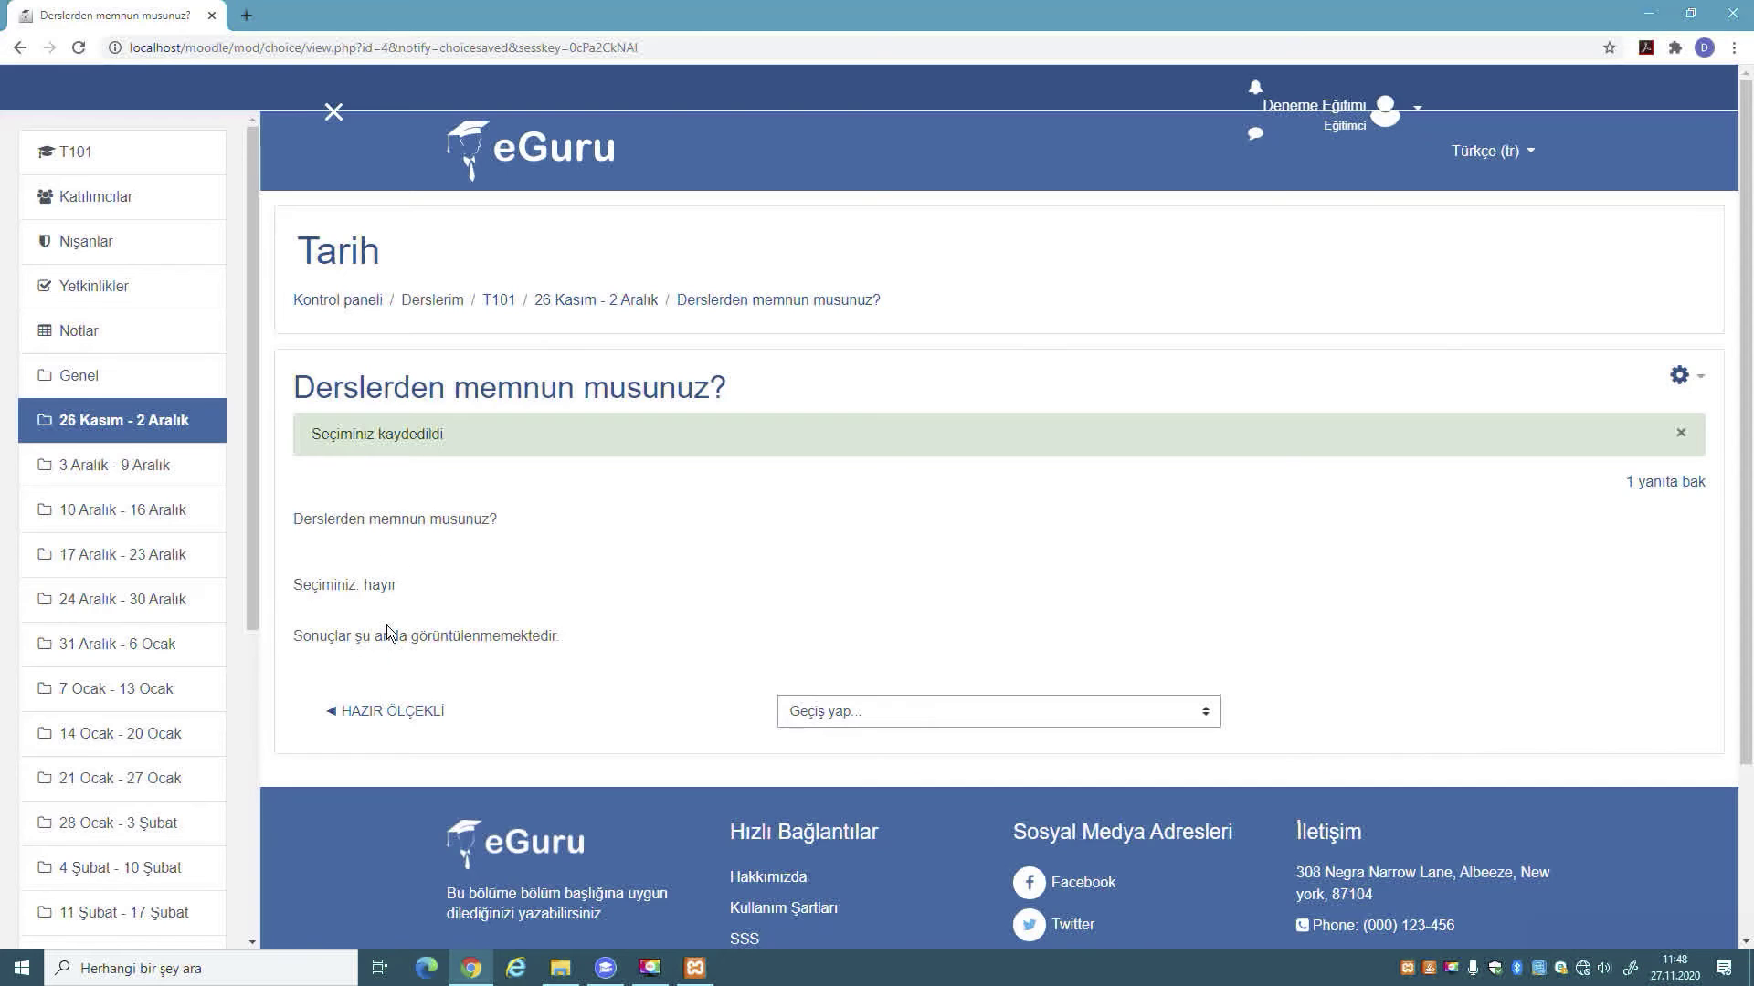
# - View the mini survey's responses, download them in Excel format and open the downloaded workbook
pyautogui.click(1668, 483)
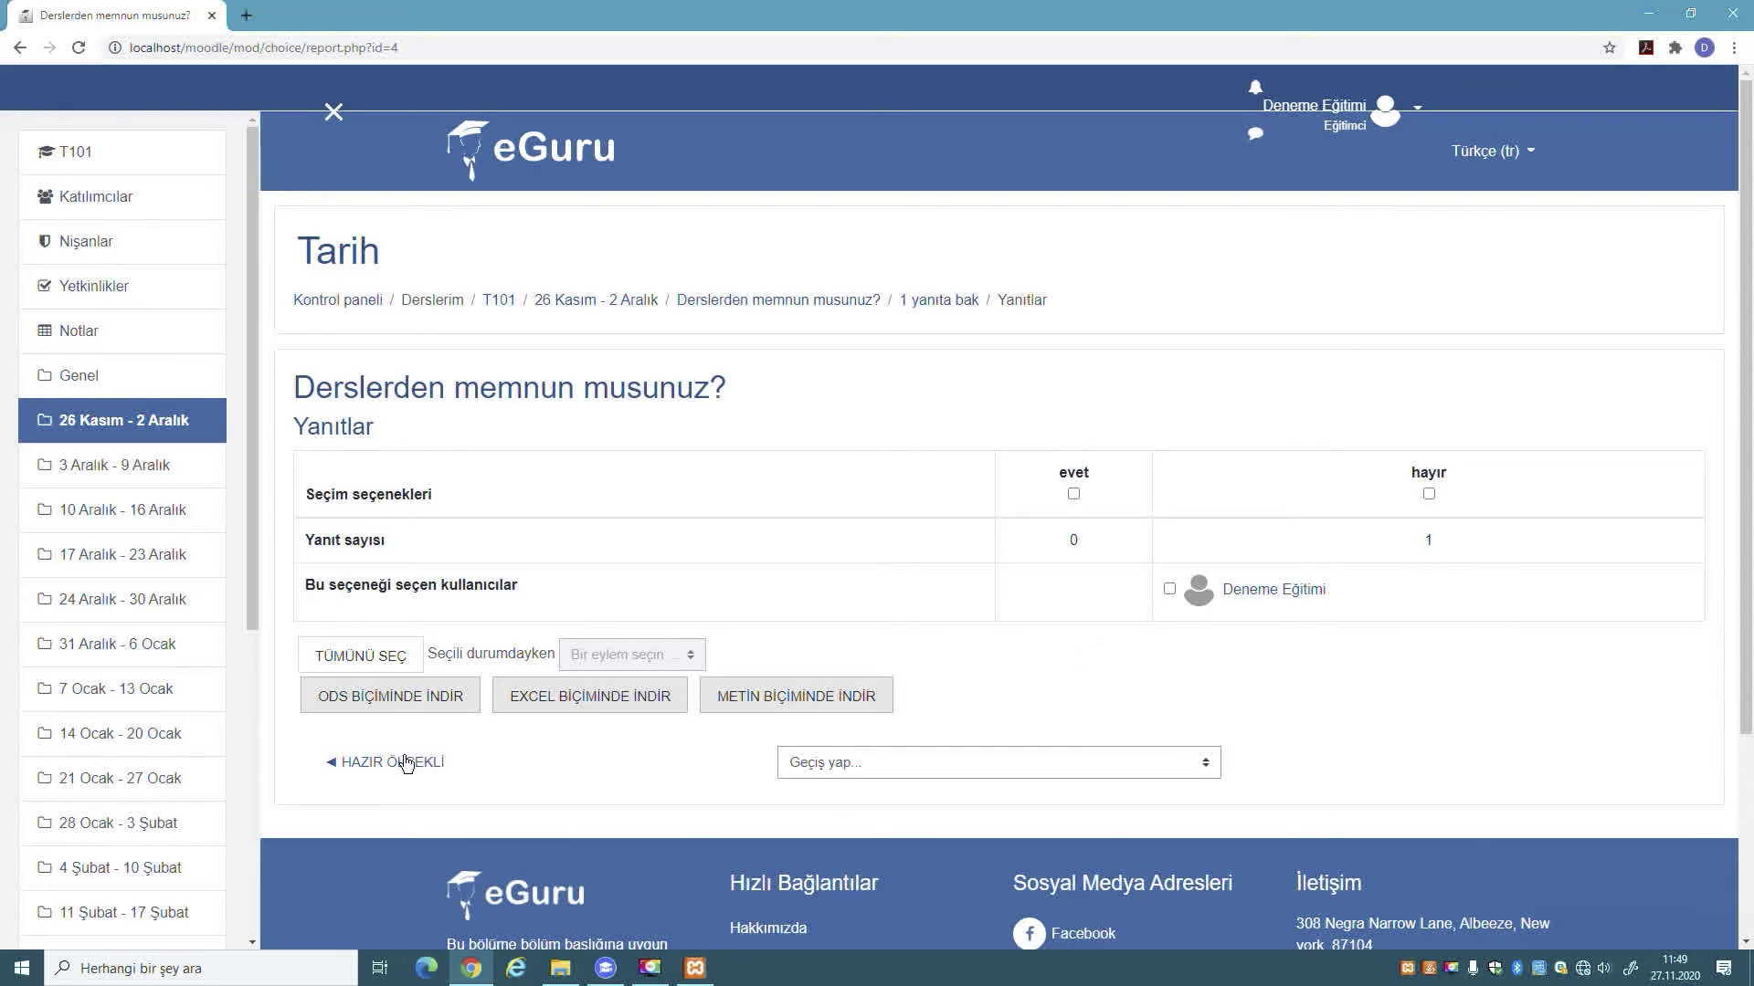
pyautogui.scroll(-1, 402, 758)
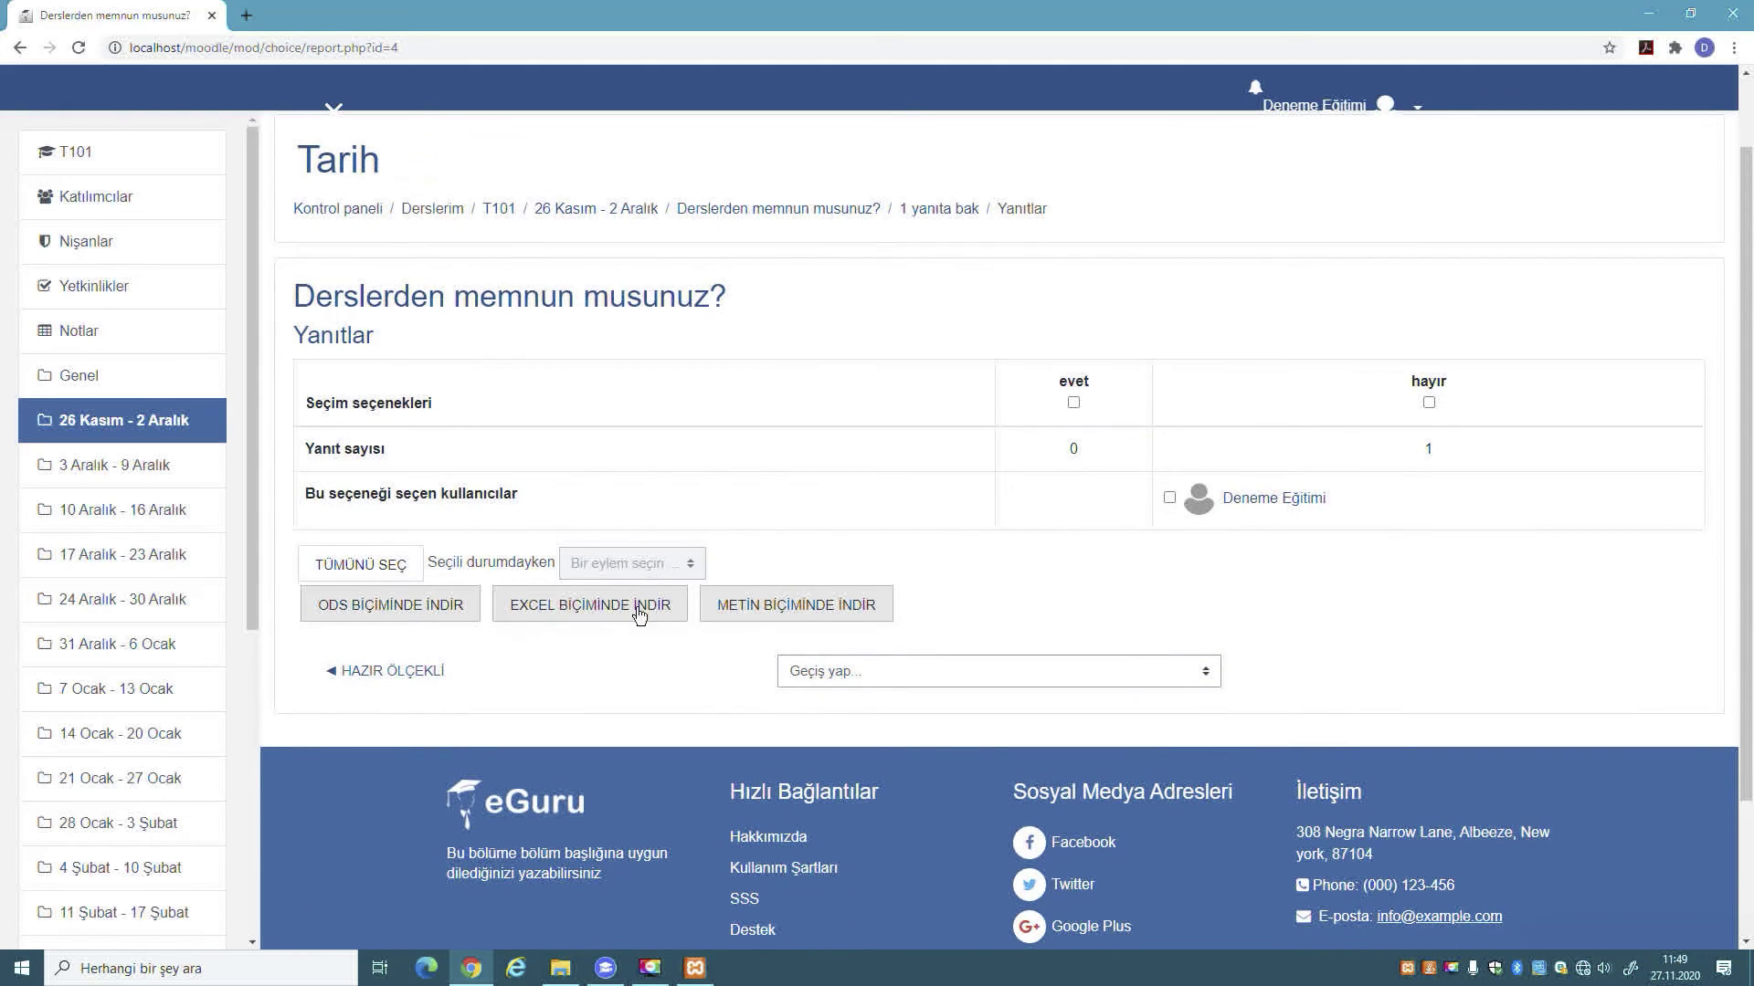
pyautogui.click(585, 616)
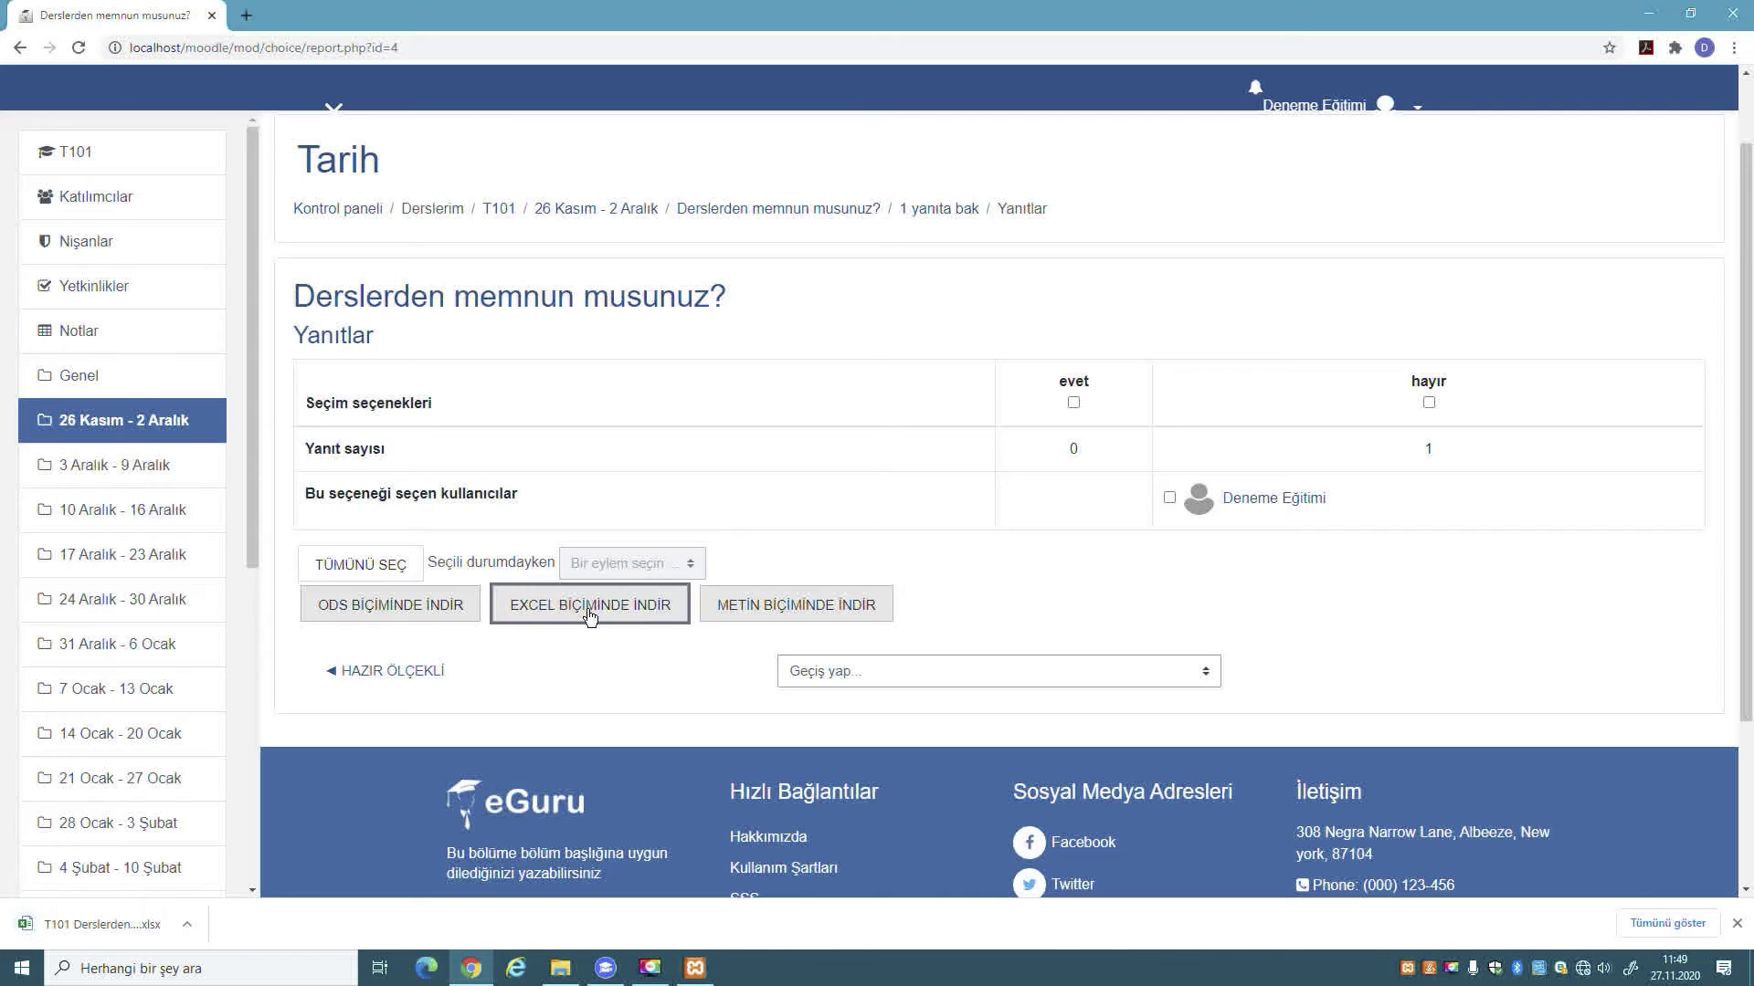
pyautogui.click(100, 924)
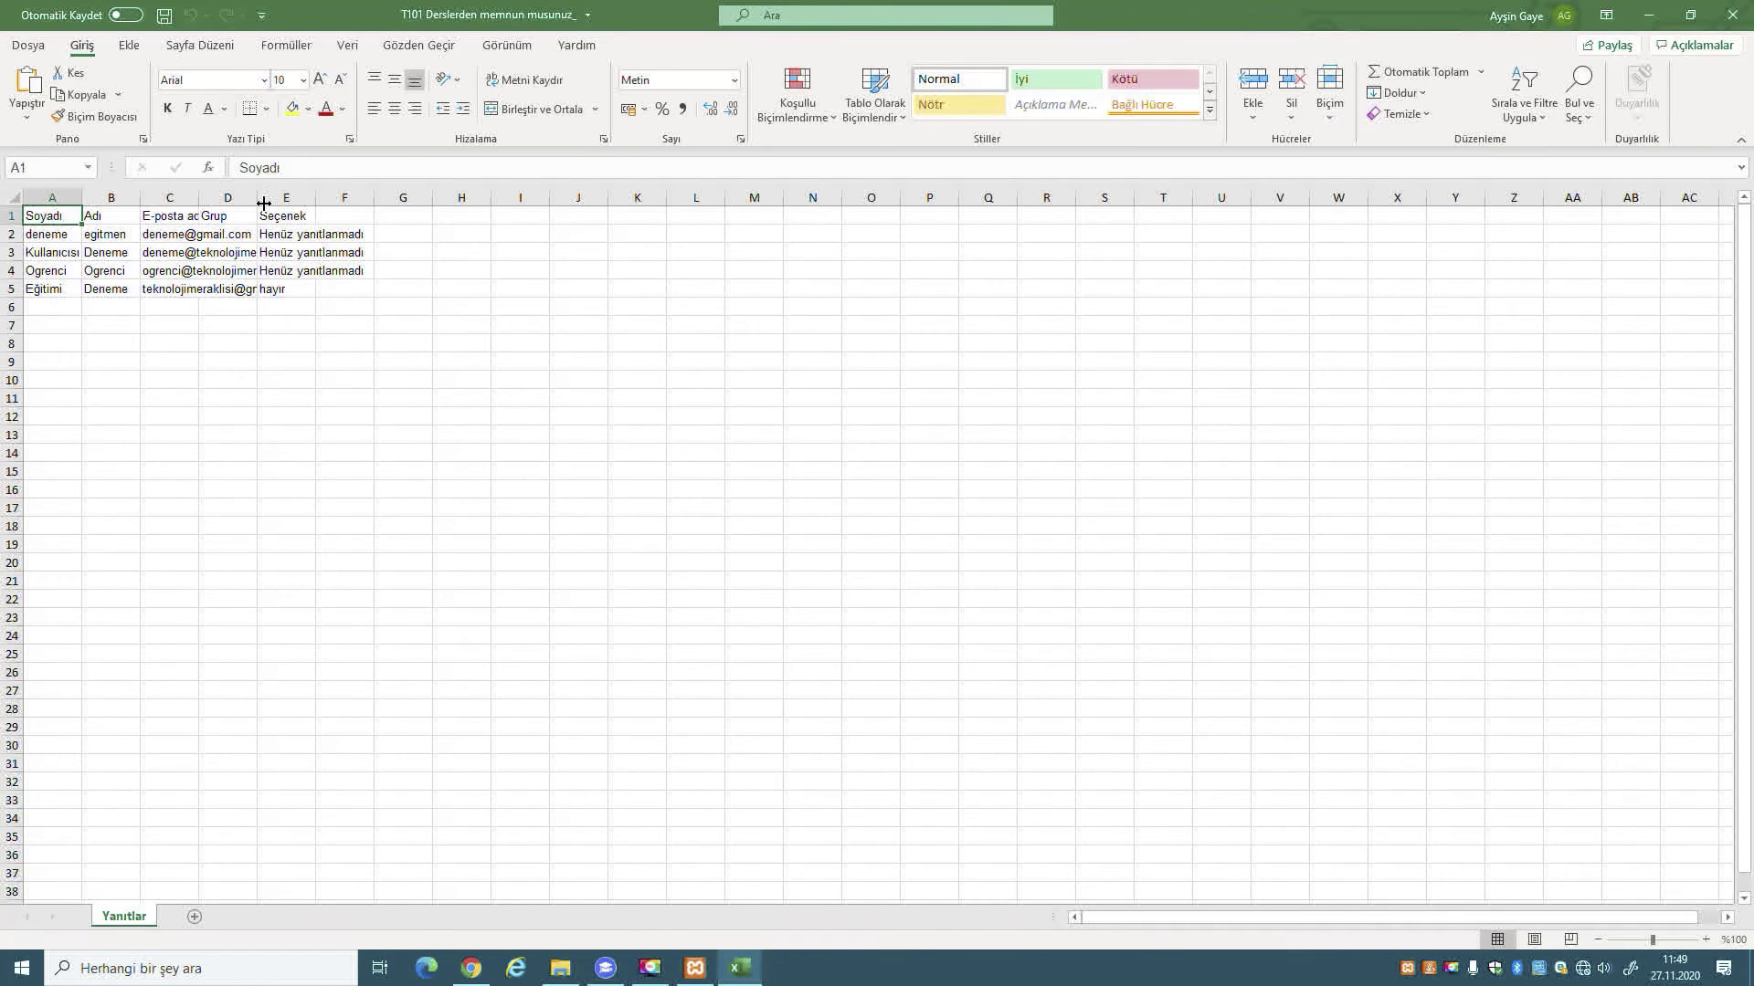
# - Widen the name, e-mail and group columns to read the exported responses, and close the workbook without saving
pyautogui.moveTo(264, 203); pyautogui.dragTo(522, 203)
pyautogui.moveTo(292, 216); pyautogui.dragTo(298, 224)
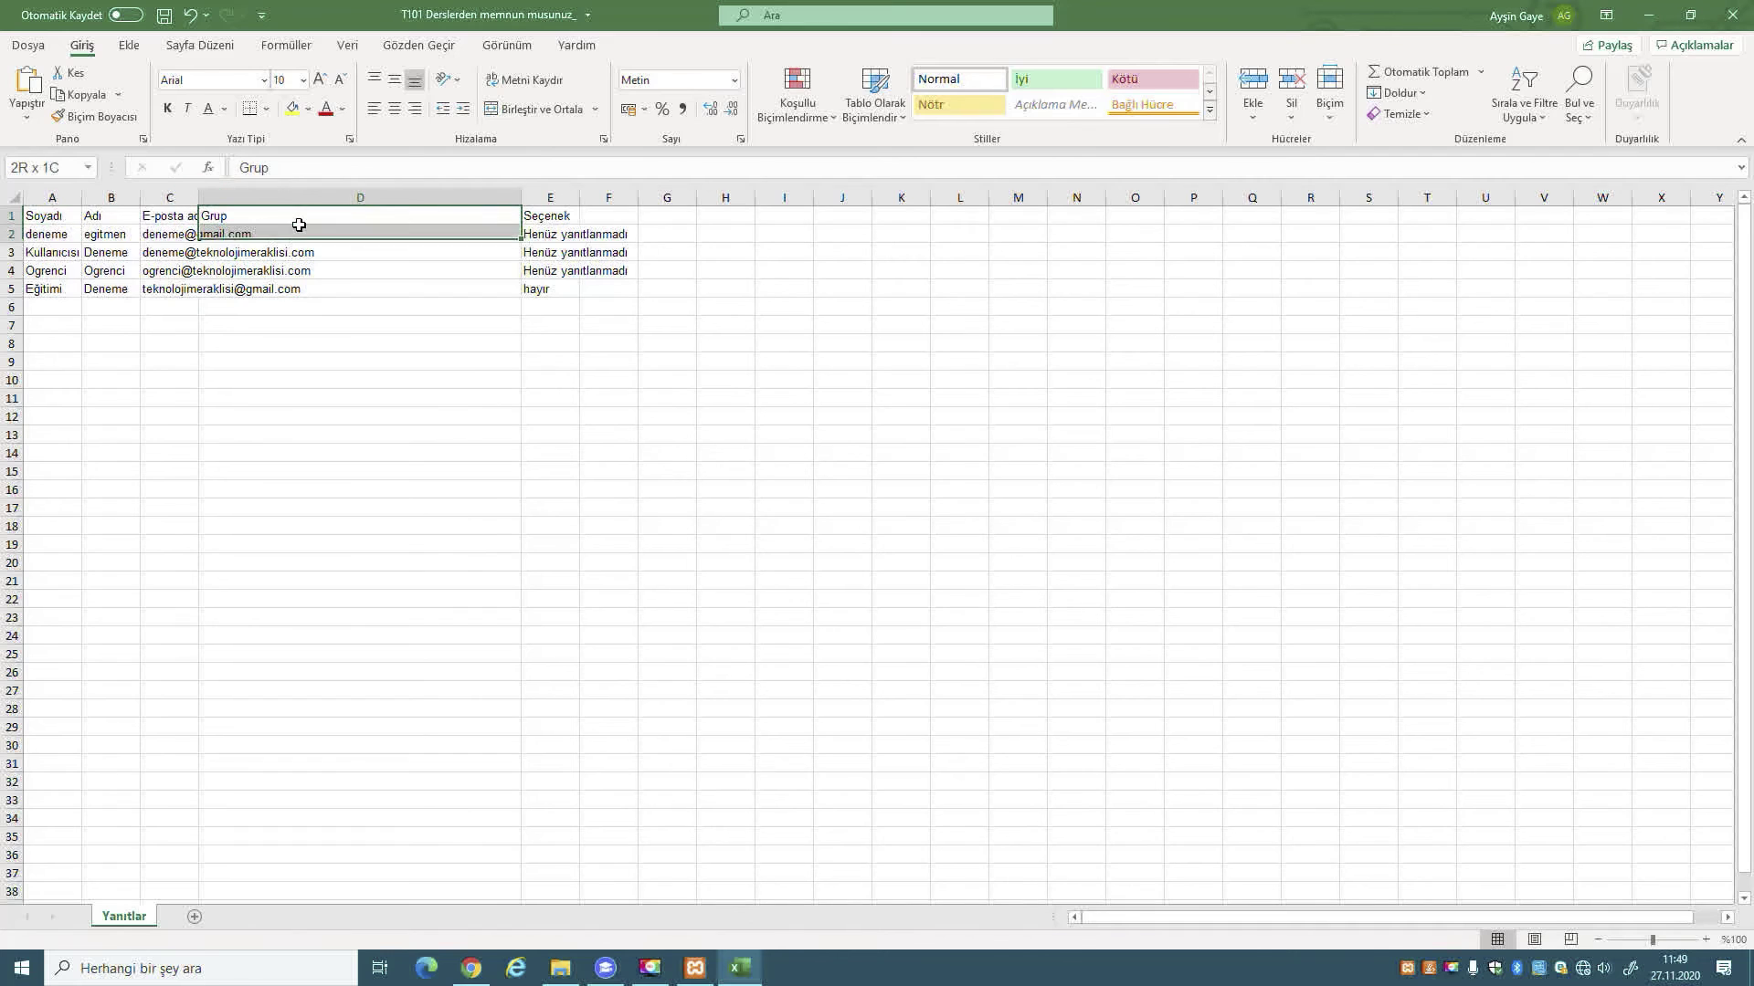
pyautogui.click(301, 417)
pyautogui.moveTo(198, 197); pyautogui.dragTo(359, 205)
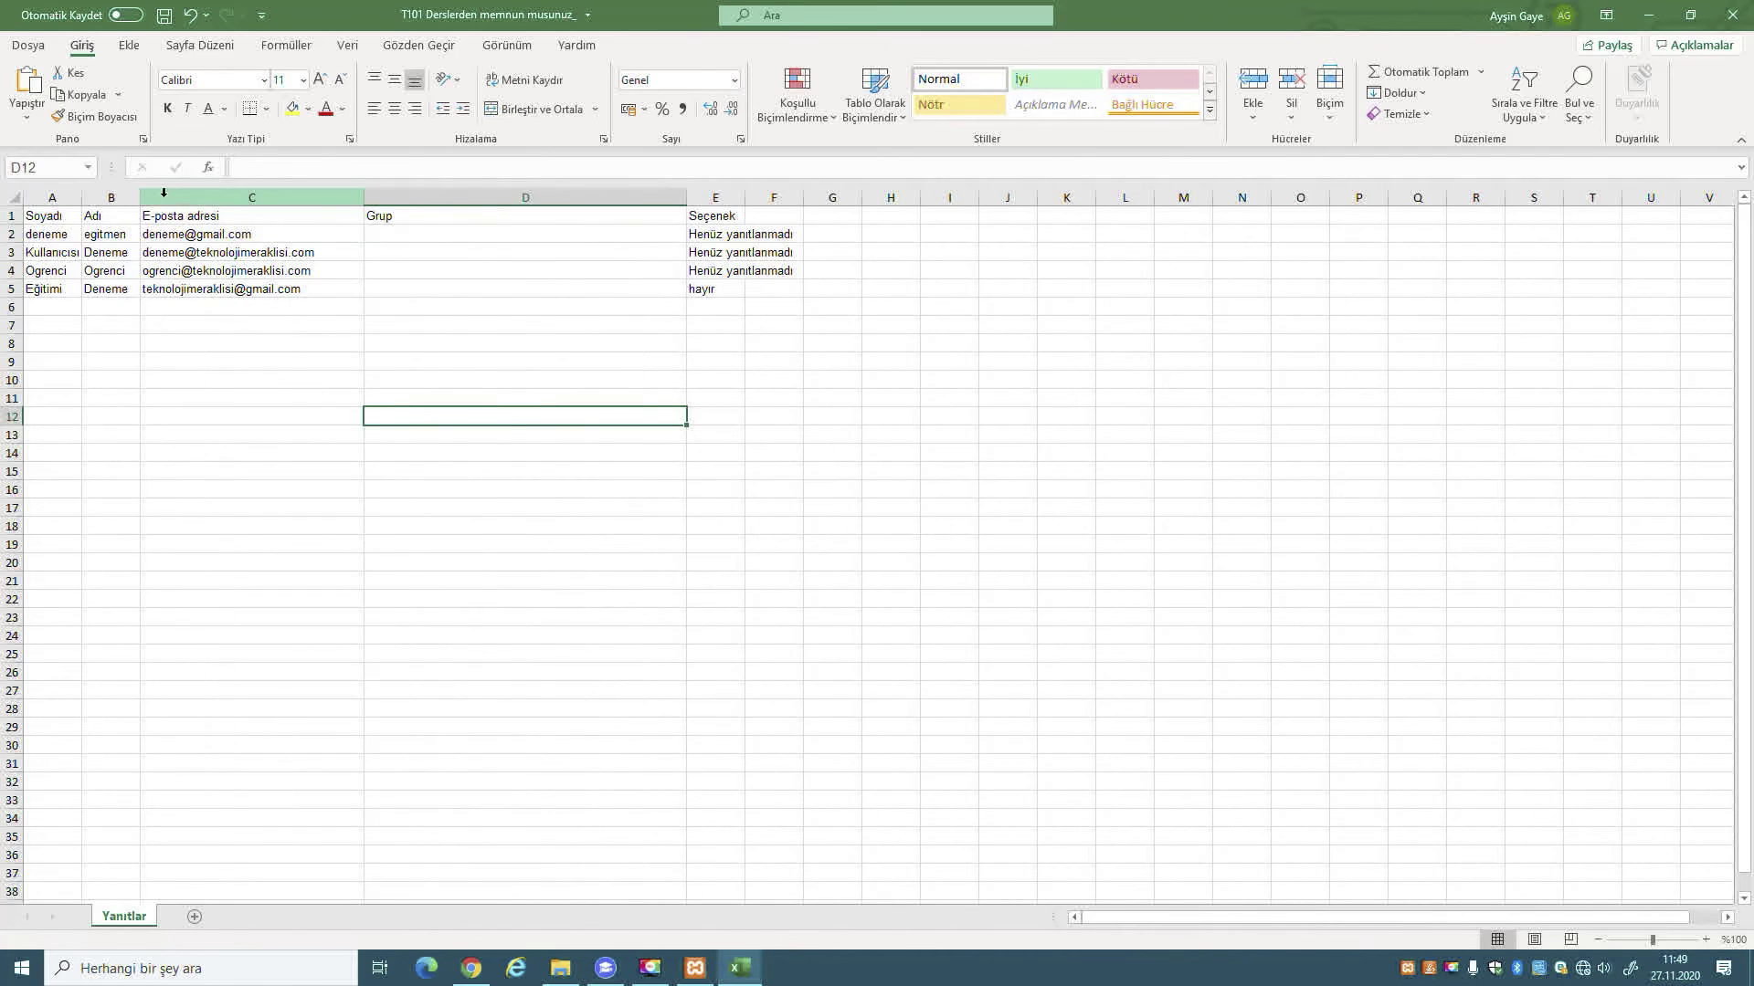
pyautogui.moveTo(140, 197); pyautogui.dragTo(266, 203)
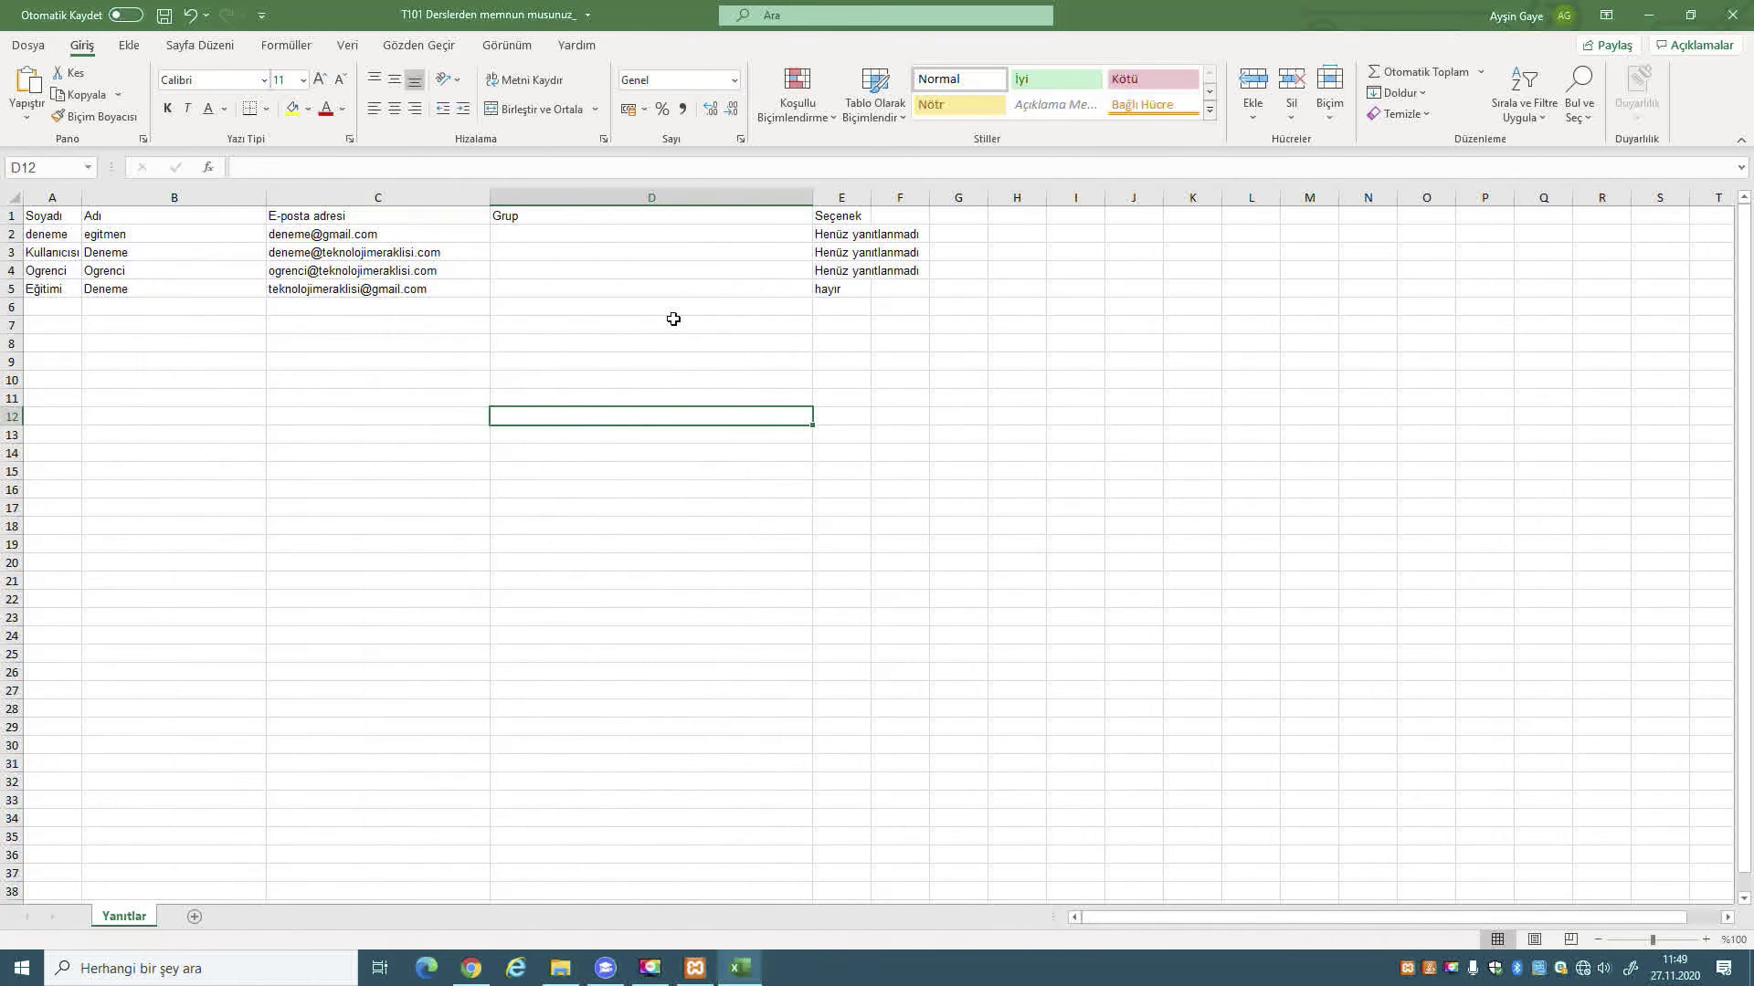
pyautogui.click(1733, 15)
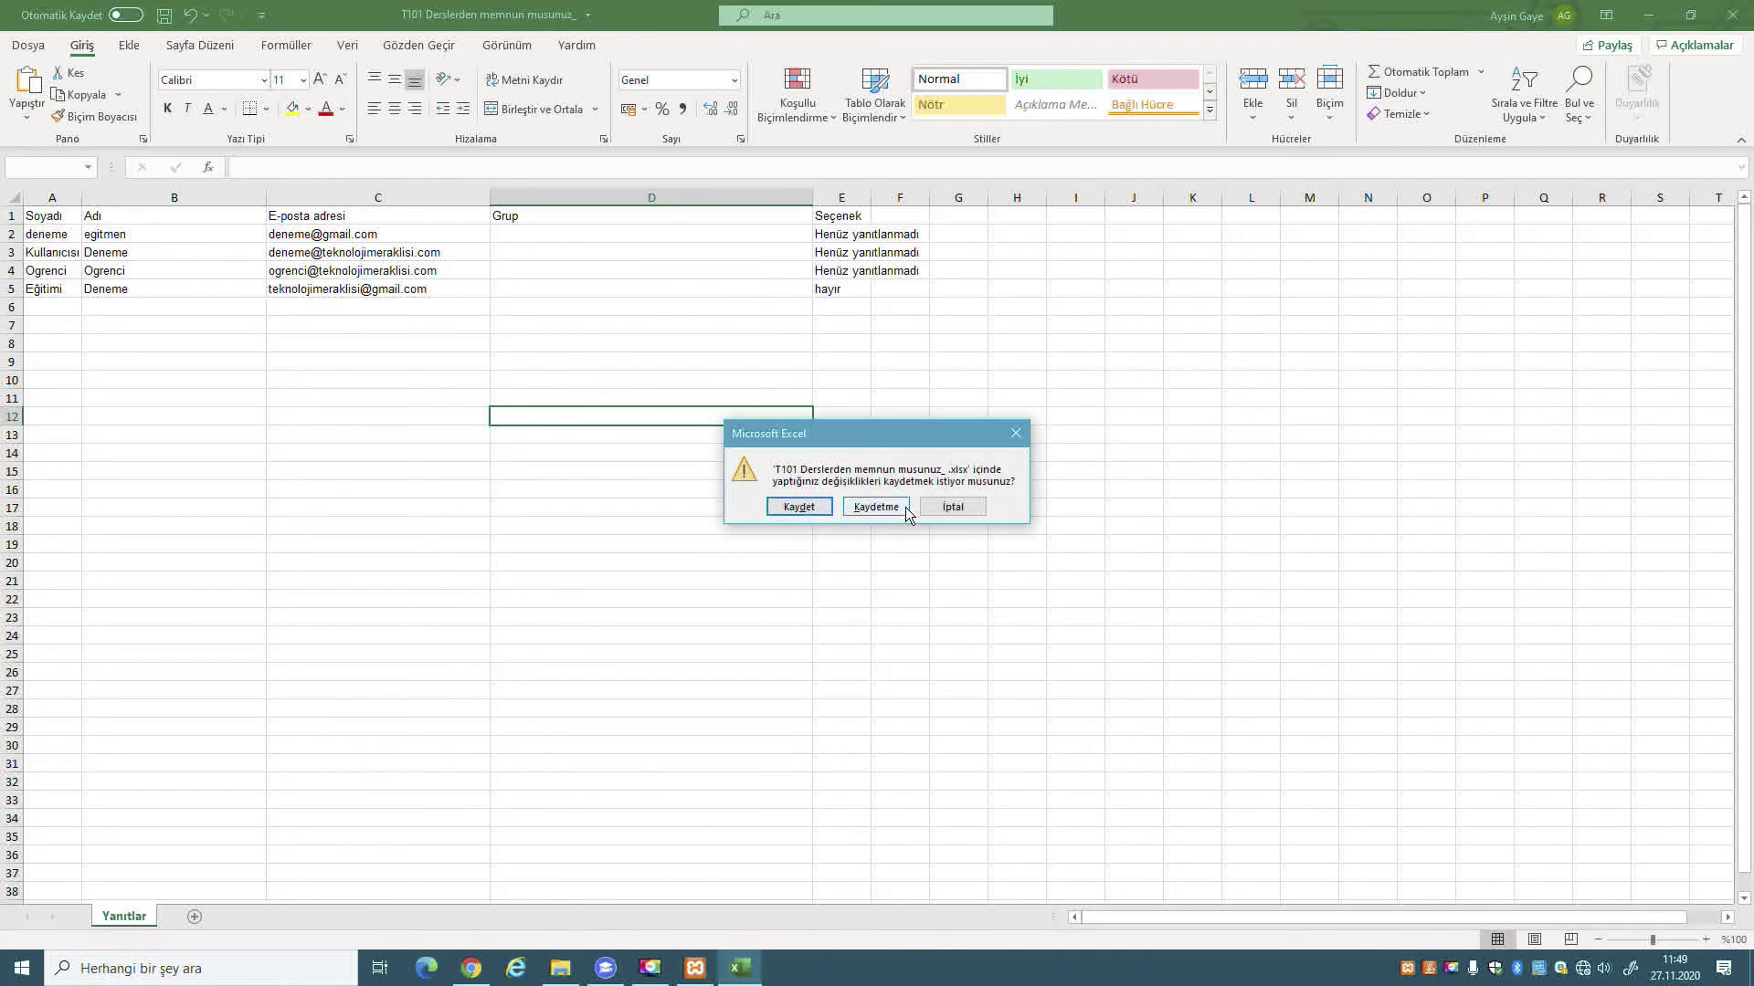
pyautogui.click(904, 509)
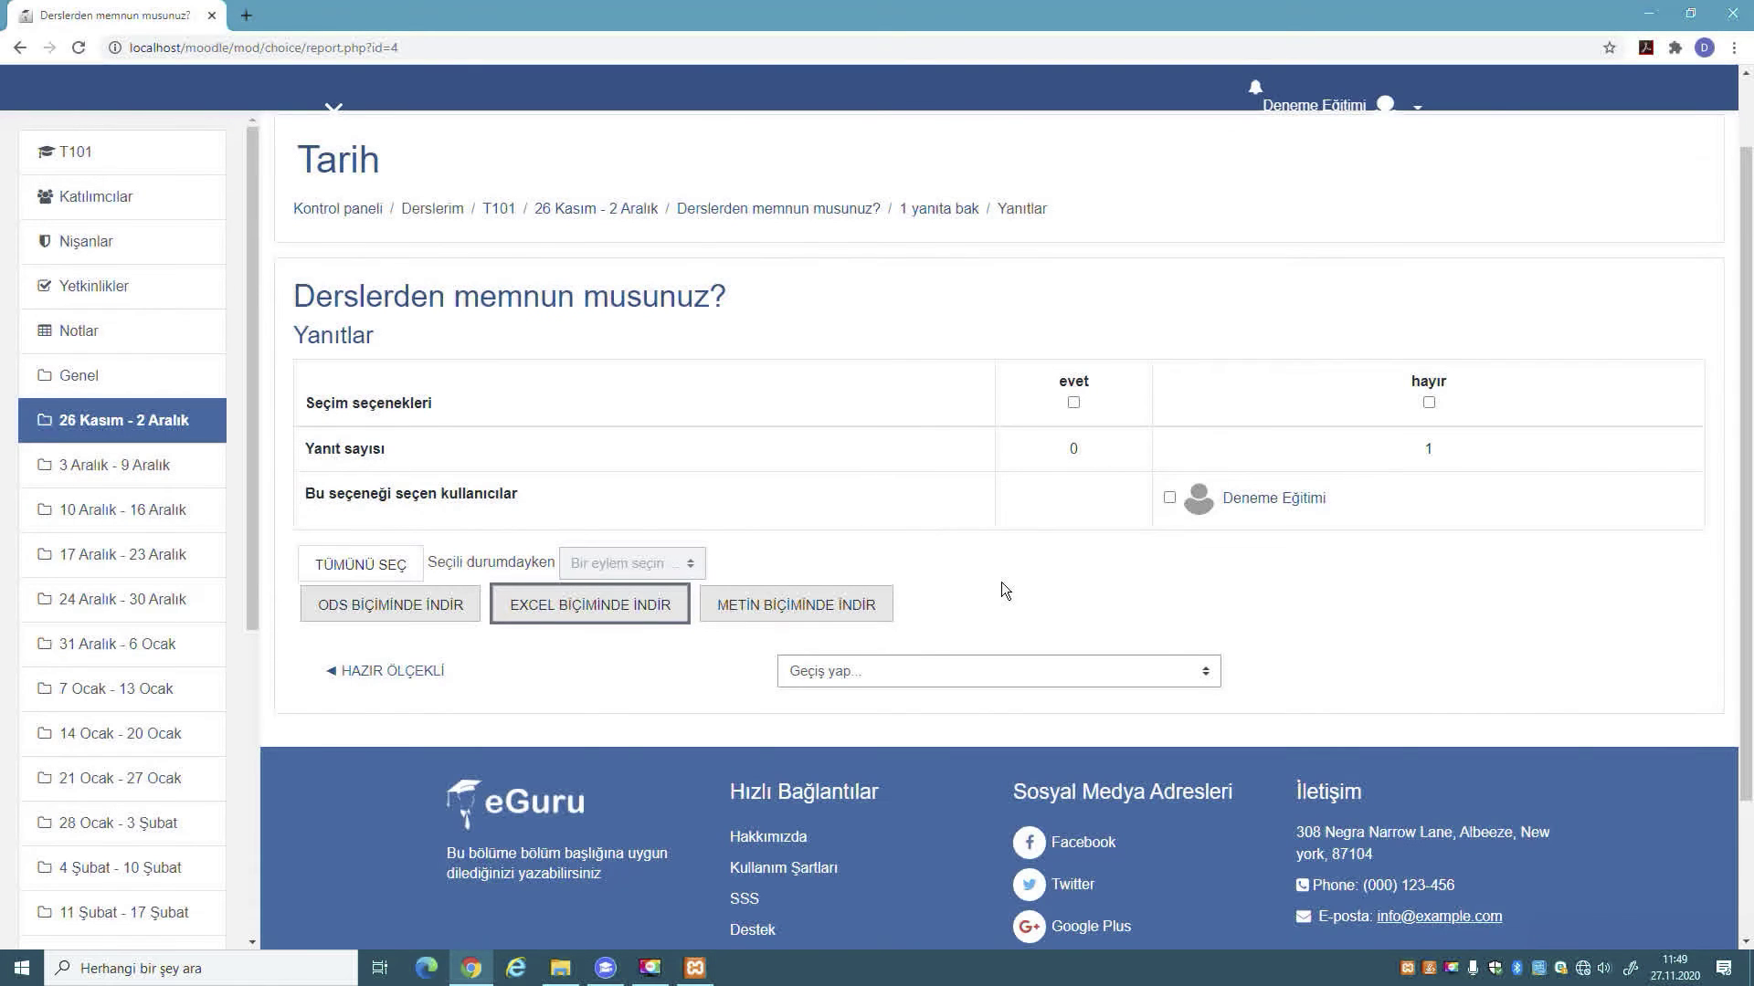
# - Return to the 26 Kasım - 2 Aralık course section and search the web for "moodle plugin survey" in a new tab
pyautogui.scroll(1, 998, 572)
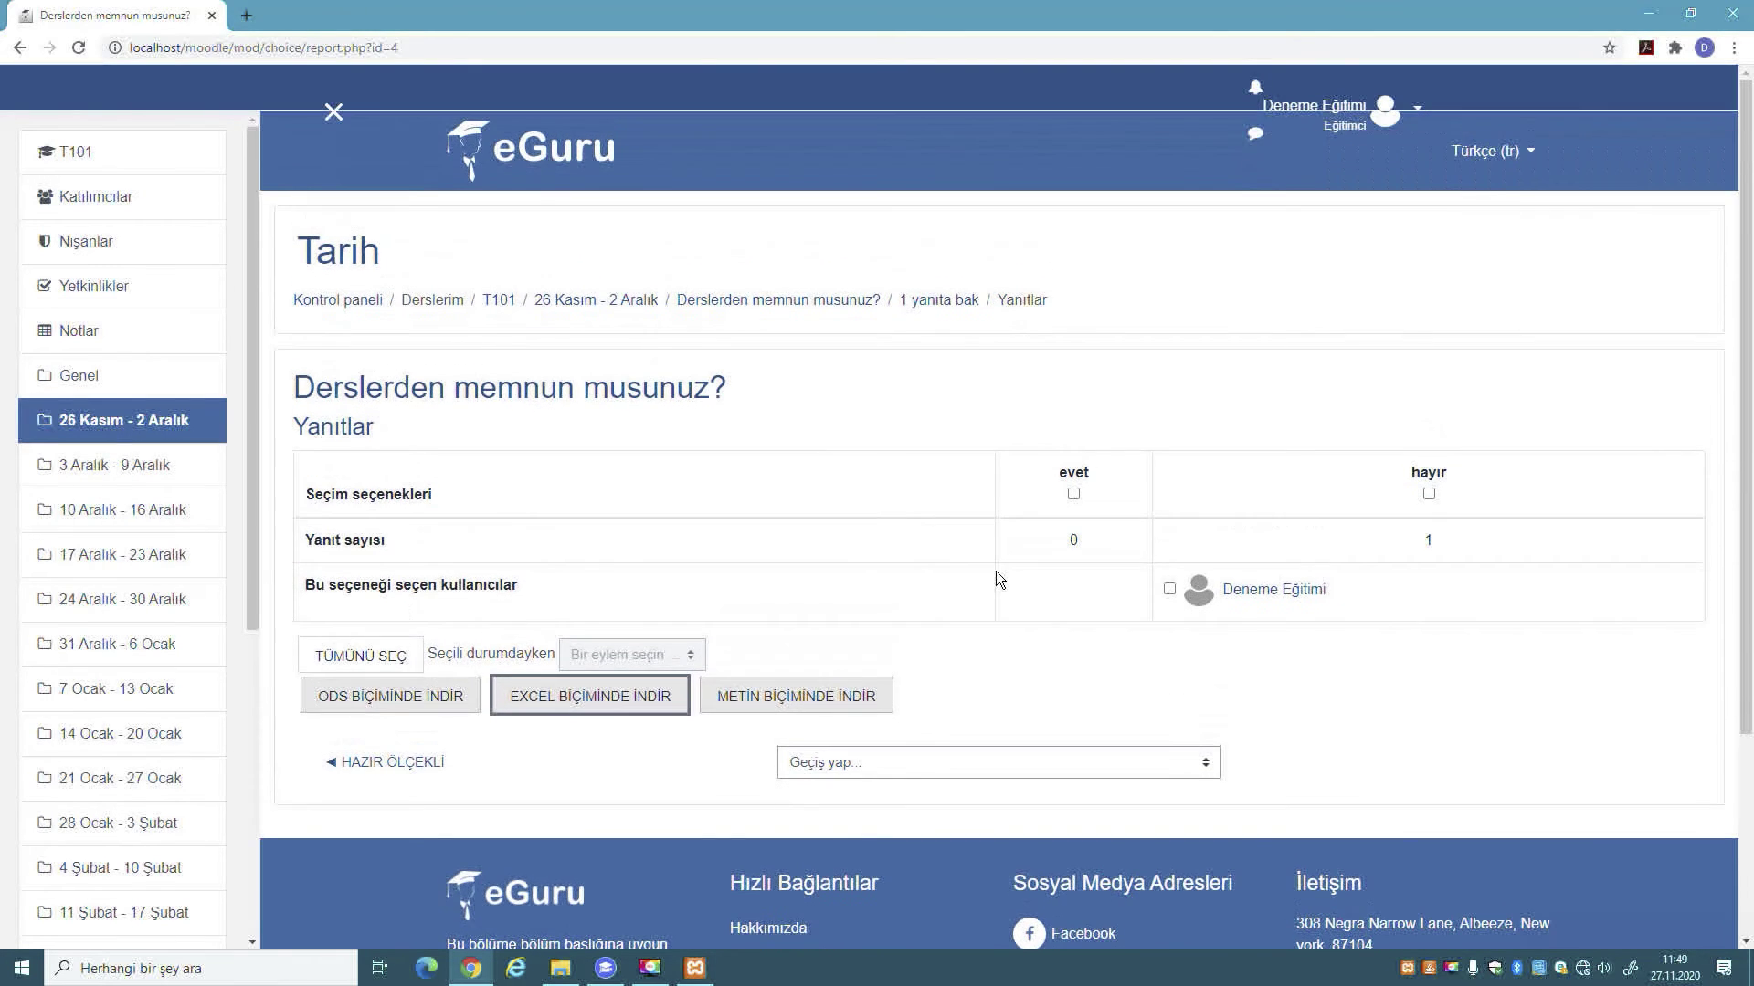
pyautogui.click(127, 422)
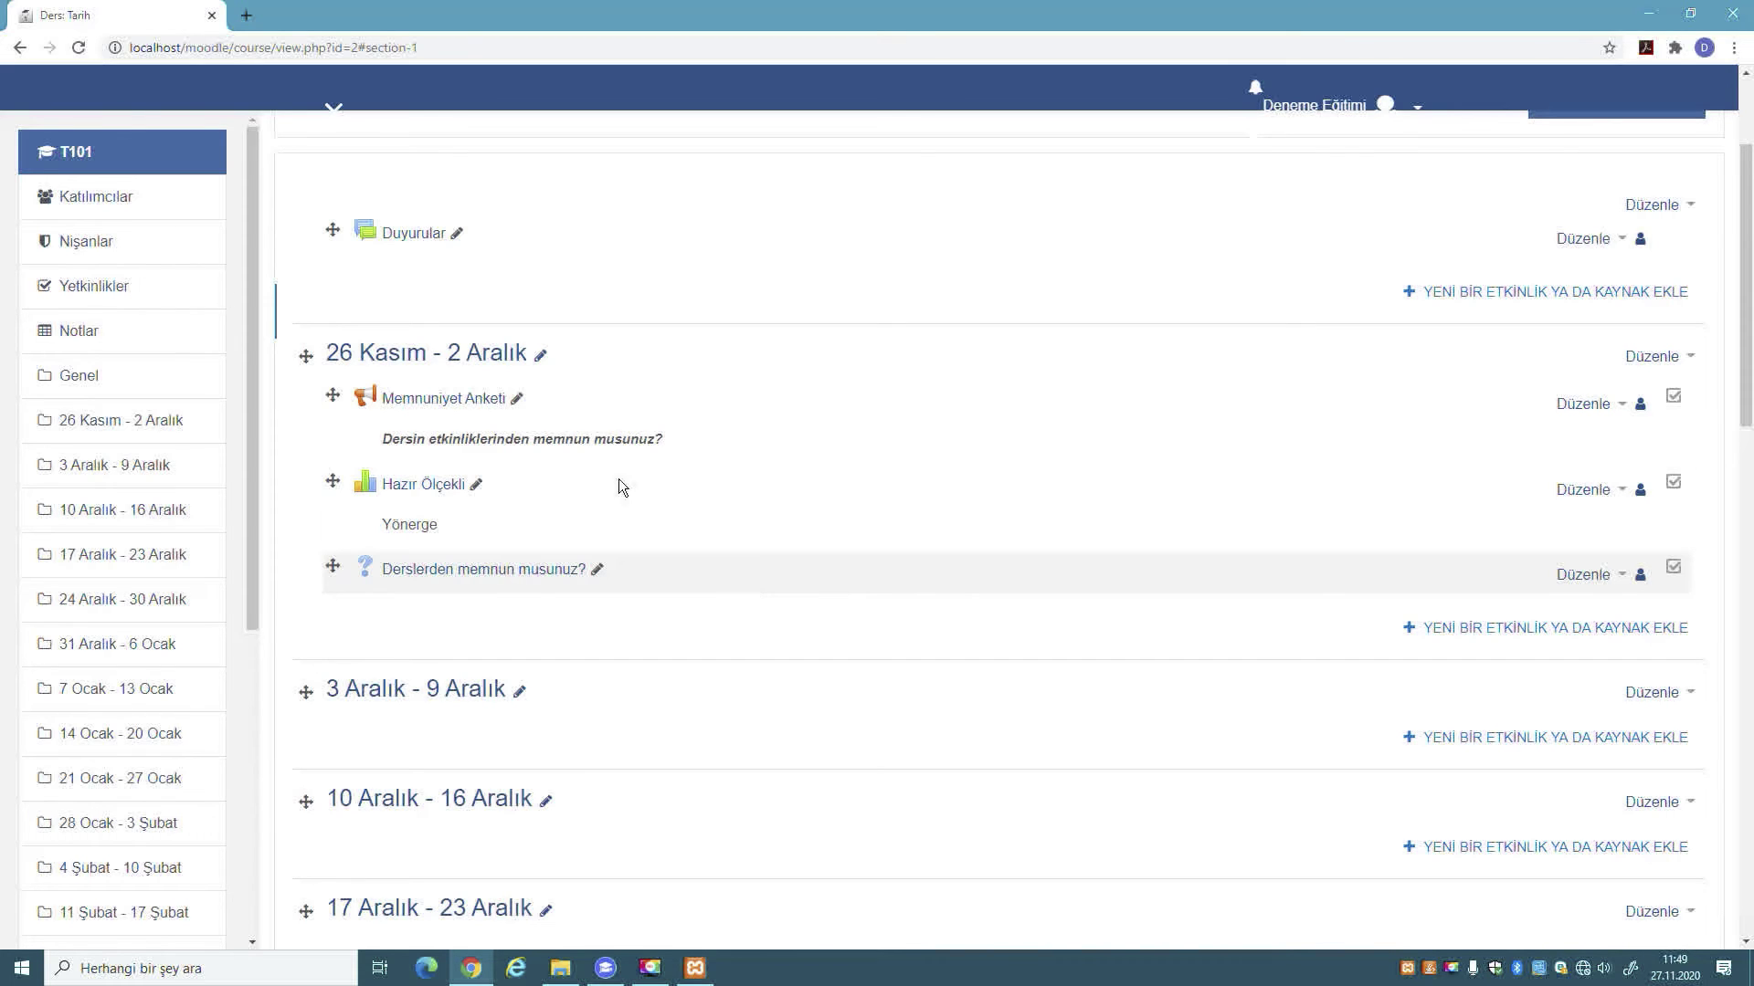
pyautogui.click(246, 14)
pyautogui.write('mo')
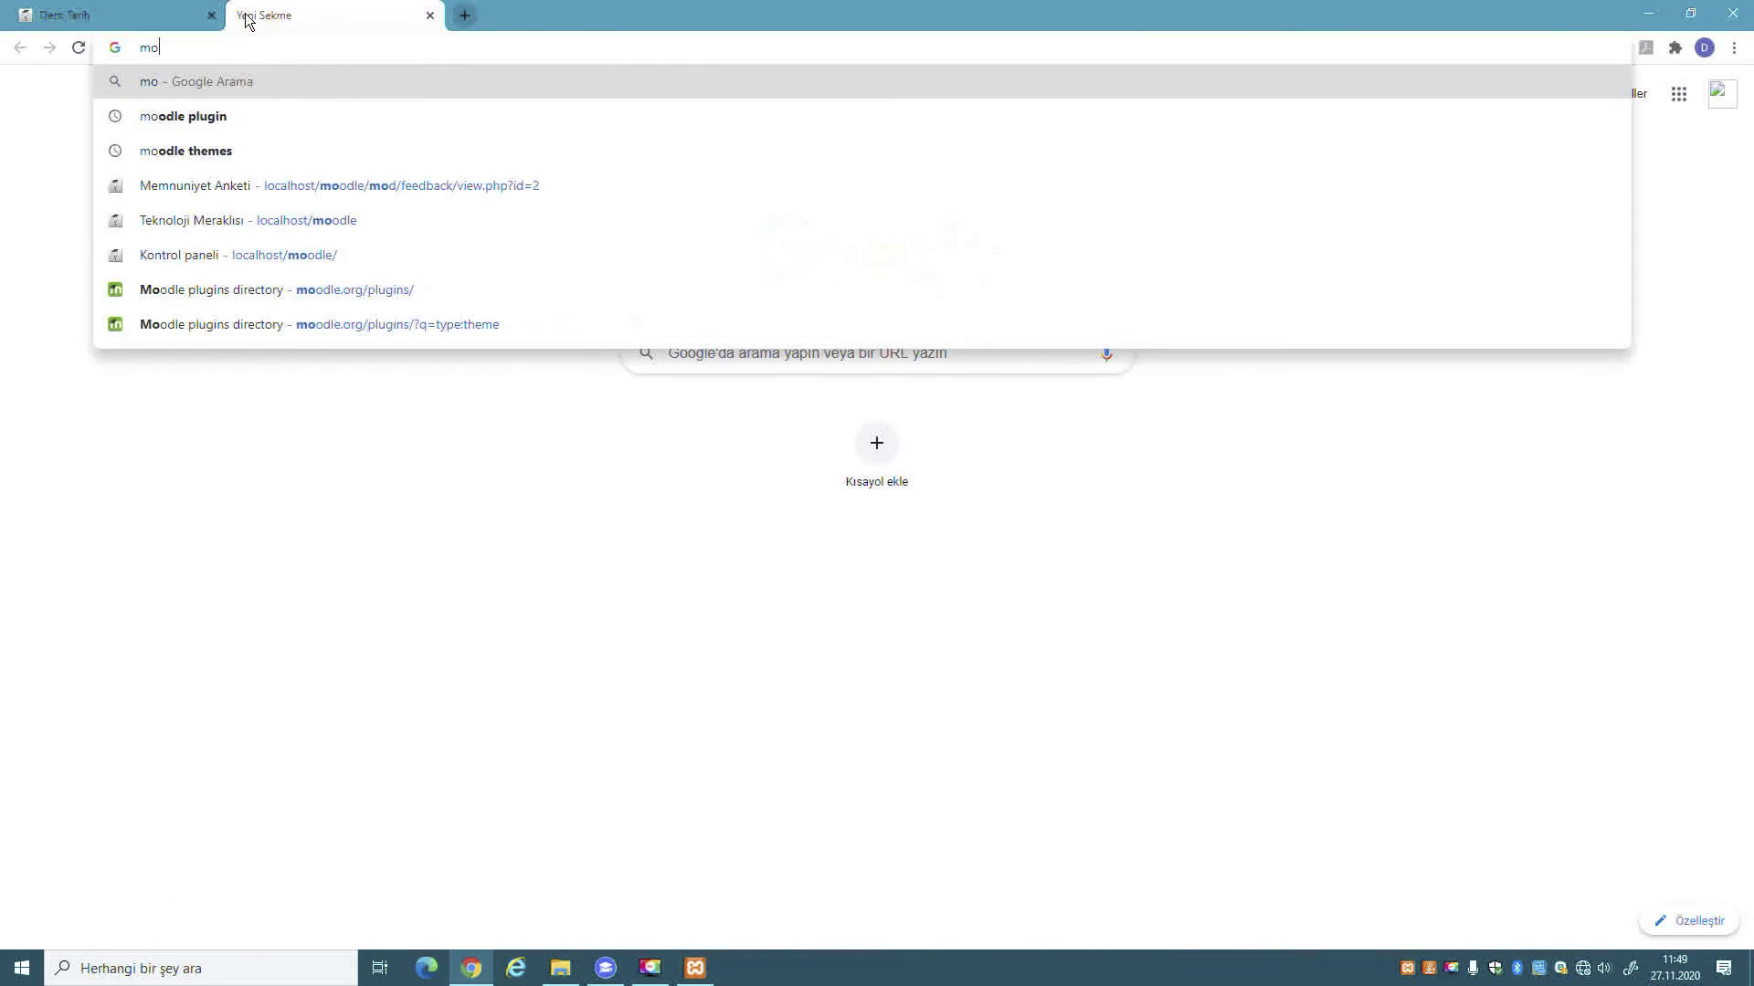
pyautogui.write('odle plugin survey')
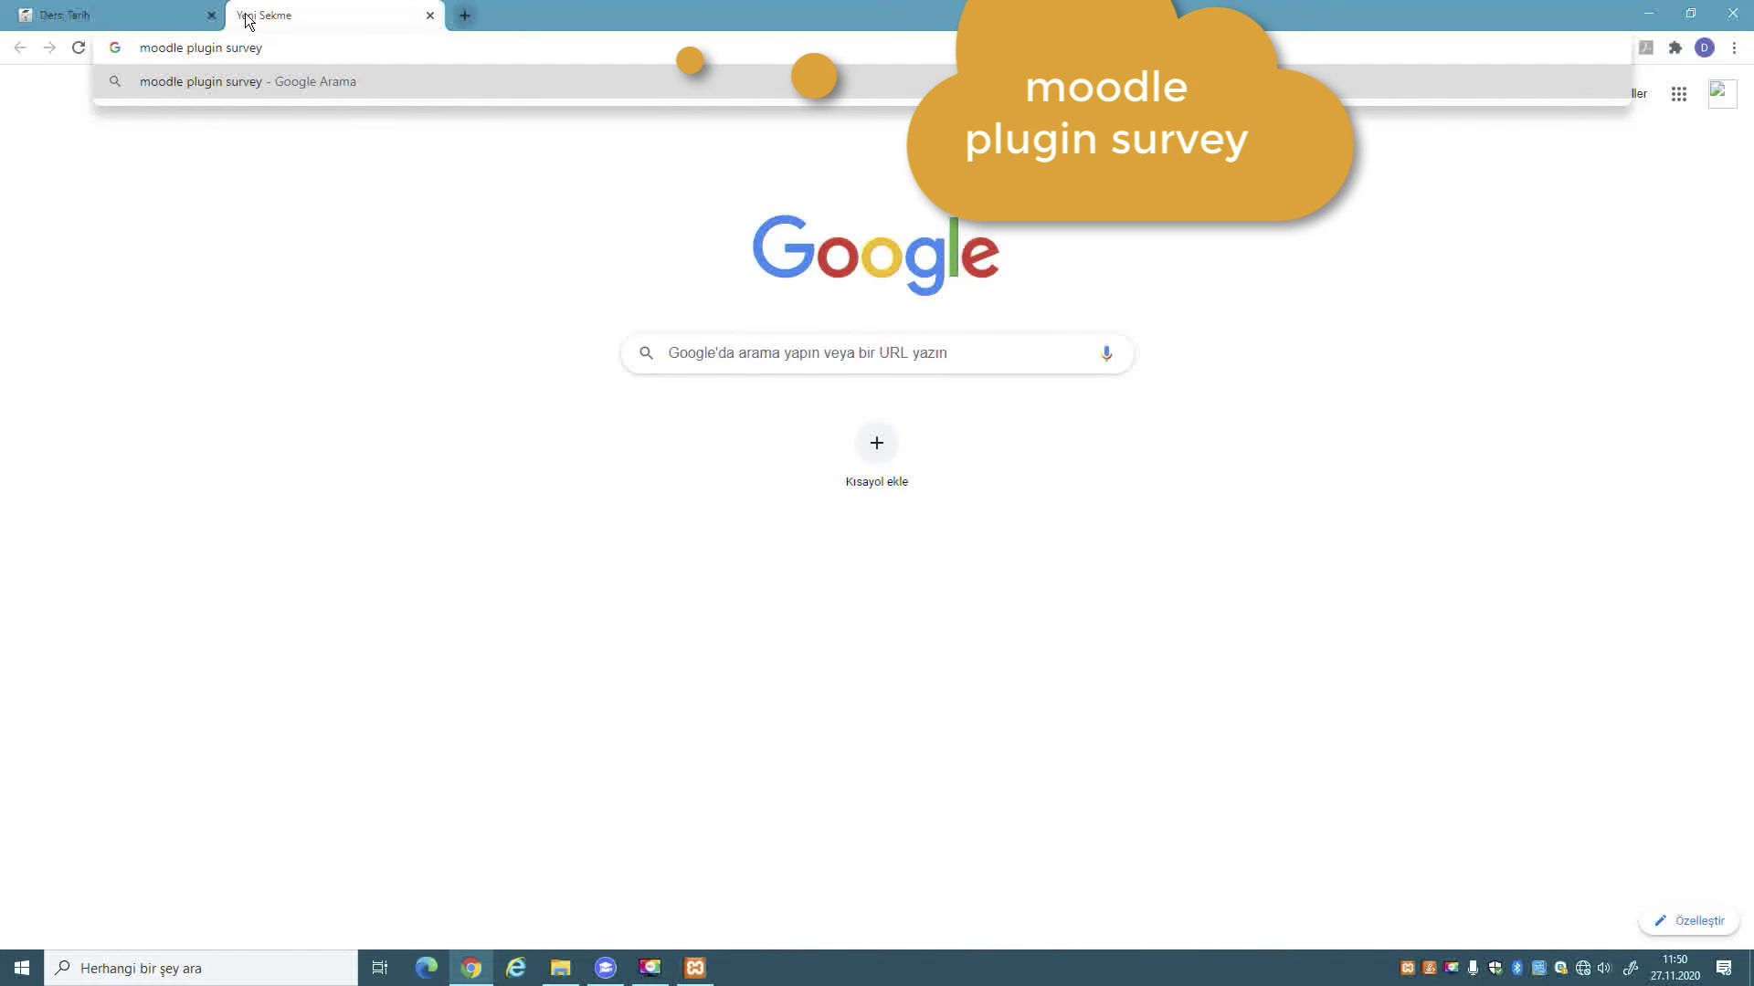
pyautogui.press('Return')
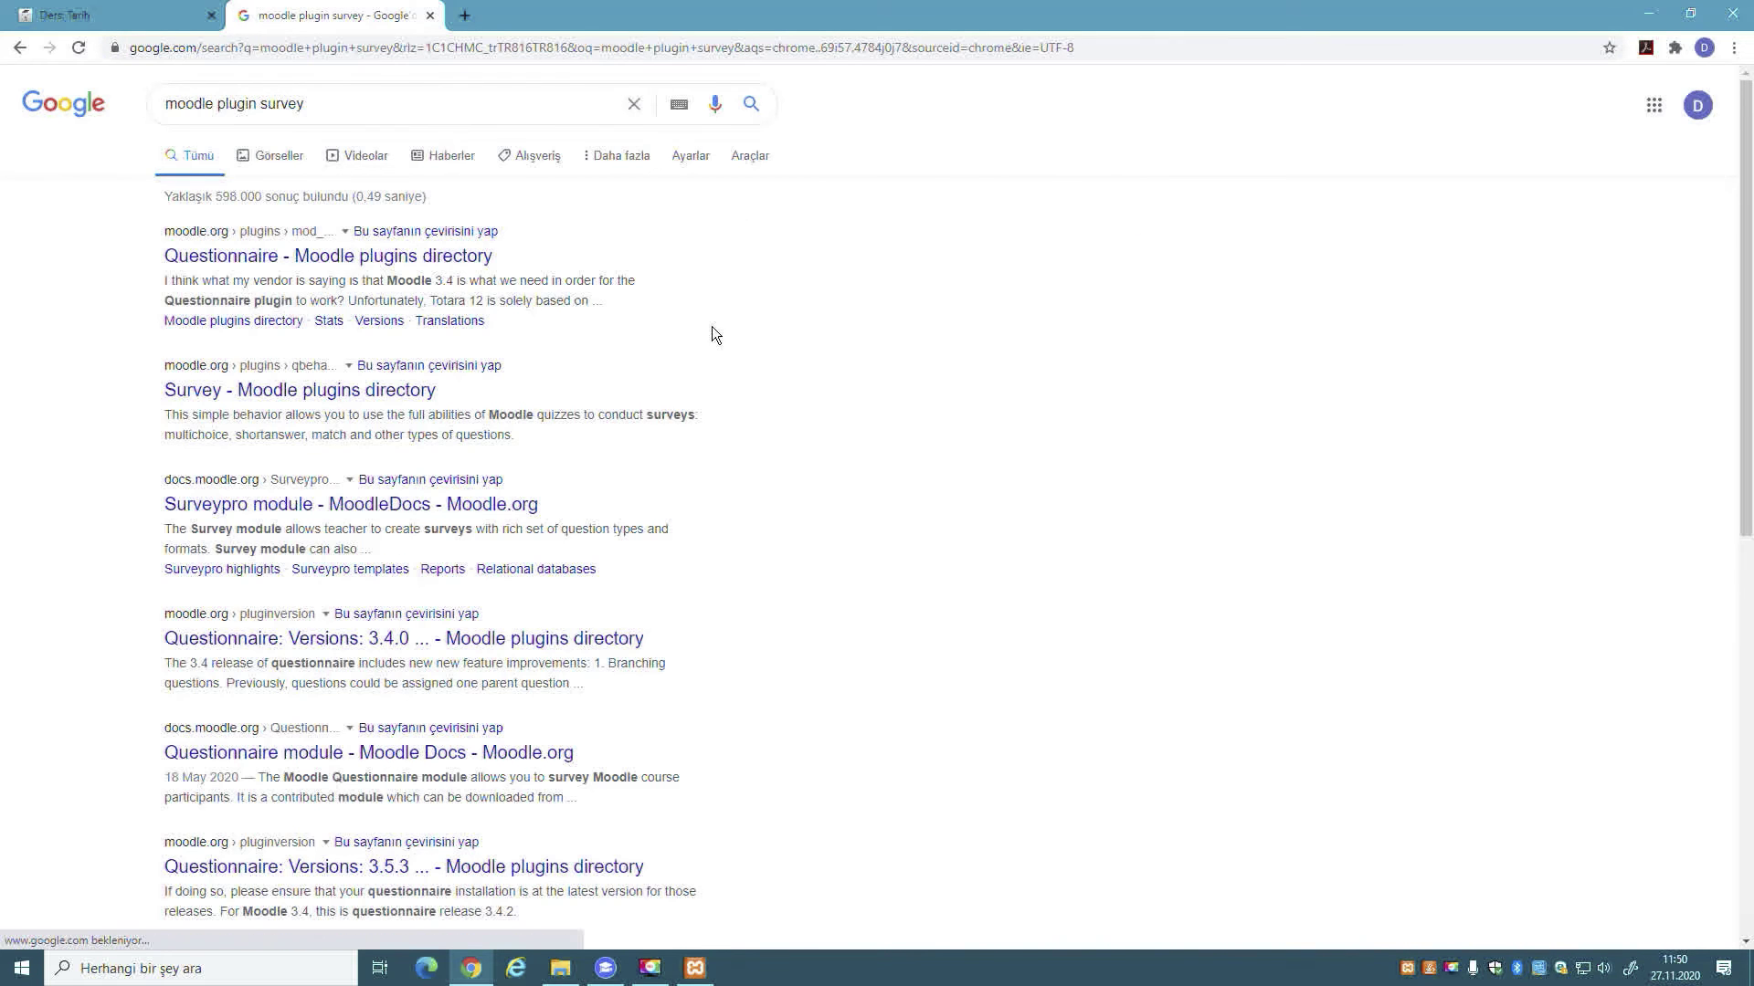
# - Enlarge the search results, dismiss the antivirus notification and open the "Survey - Moodle plugins directory" result
pyautogui.hotkey('ctrl', '+')
pyautogui.hotkey('ctrl', '+')
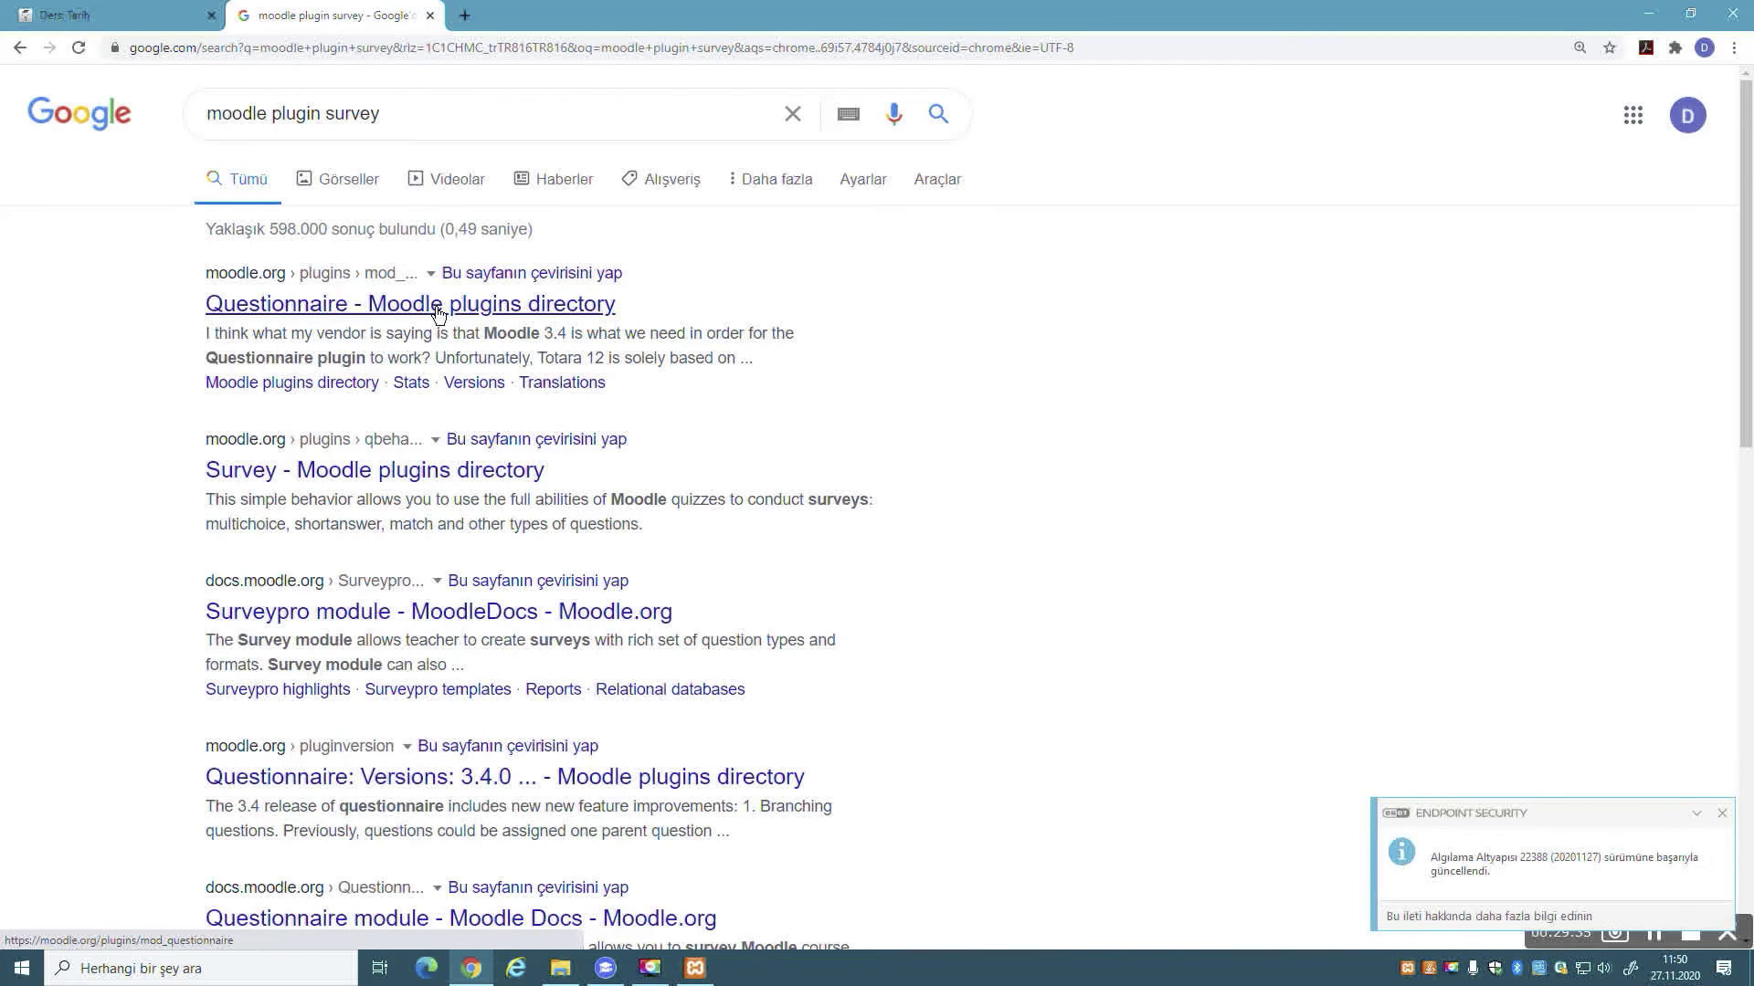
pyautogui.click(1722, 813)
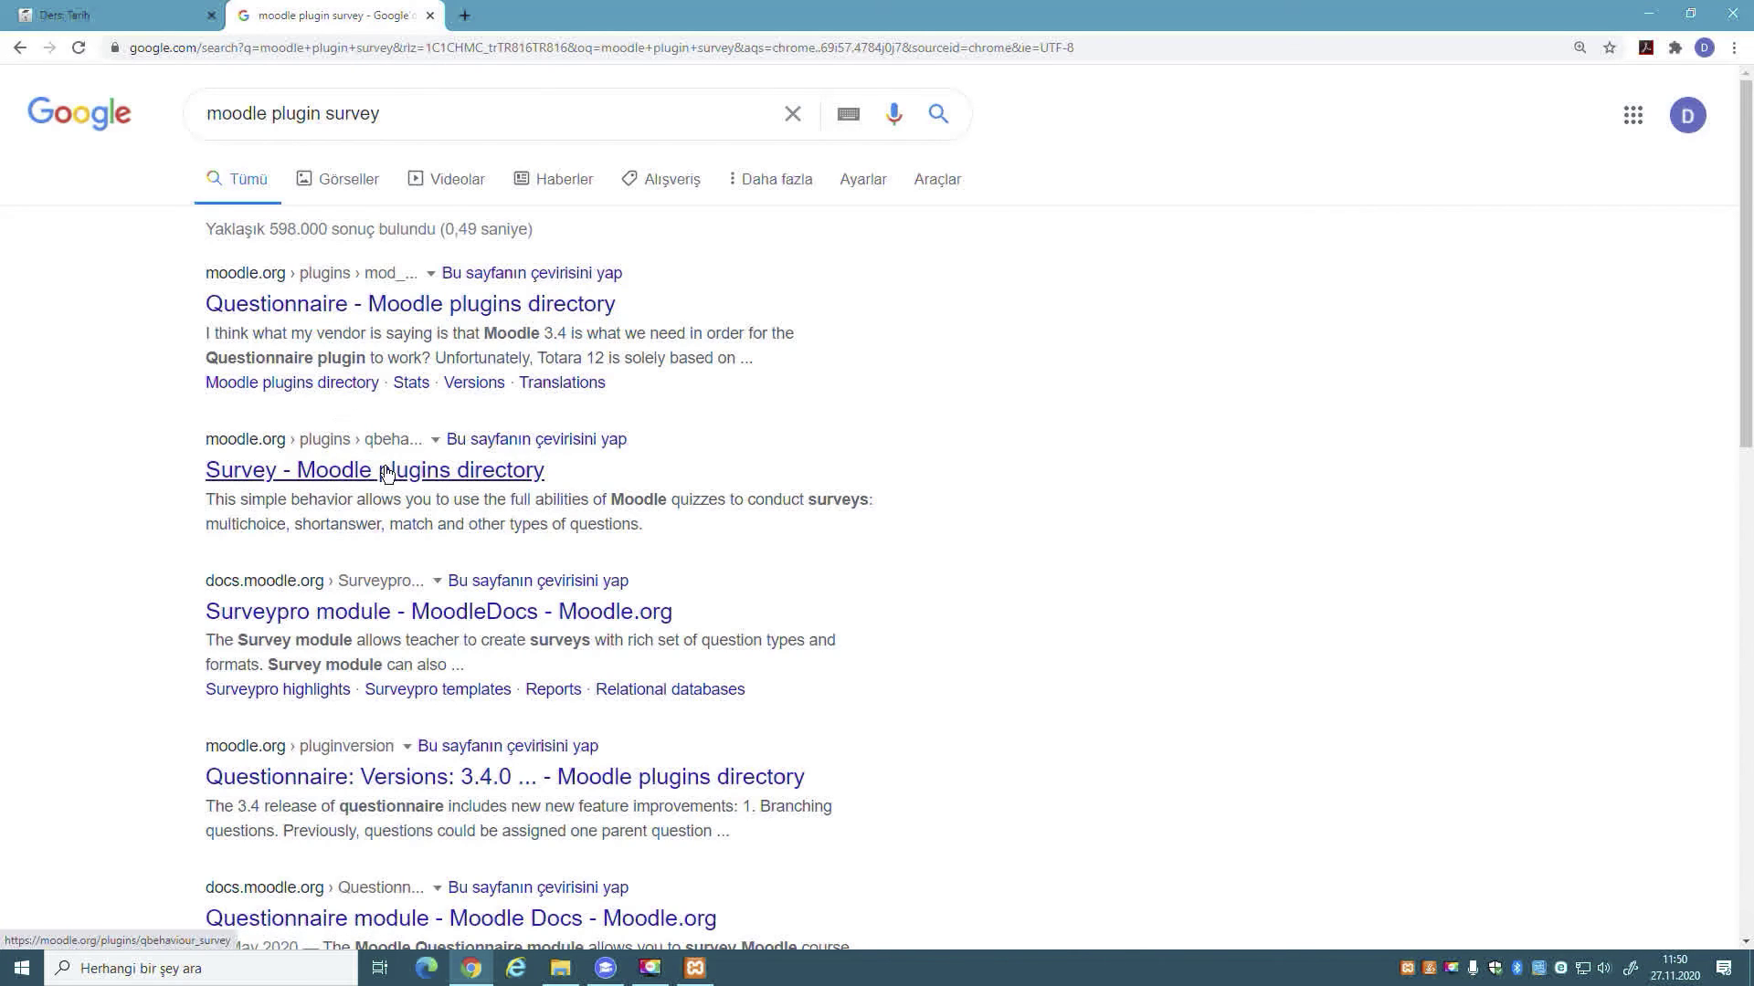
pyautogui.click(483, 477)
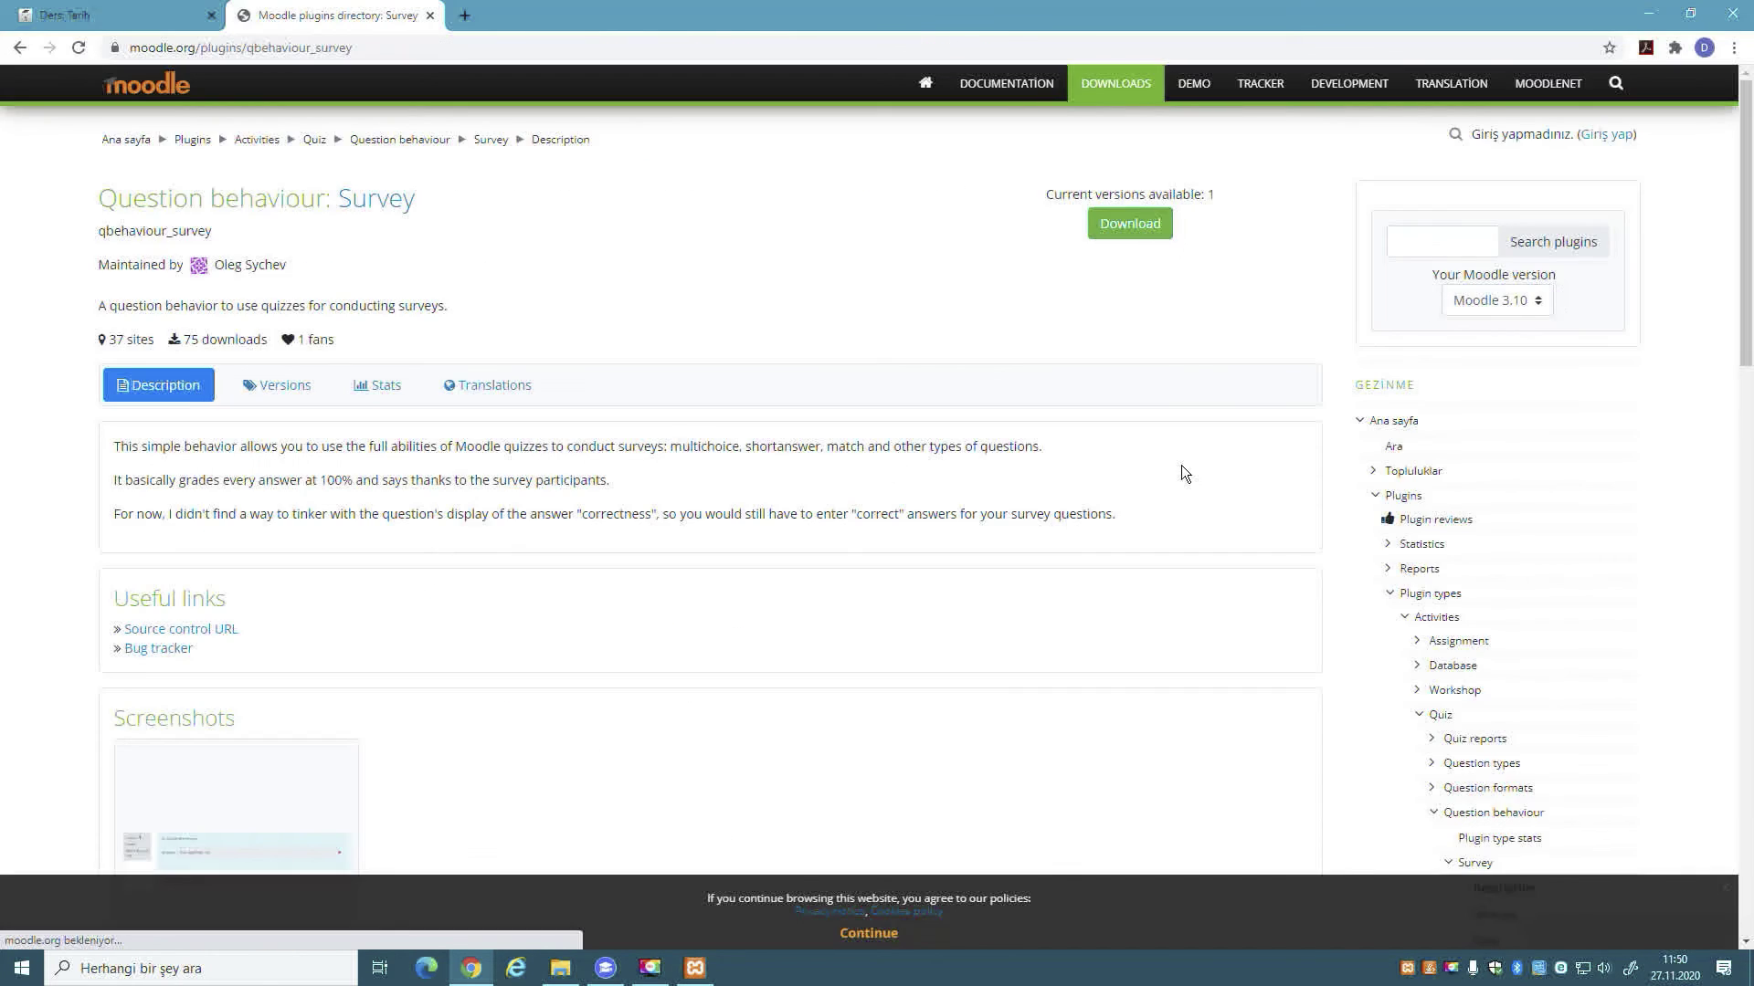
# - Read through the Survey plugin's description, screenshots and the other sections of its page
pyautogui.scroll(-6, 1181, 464)
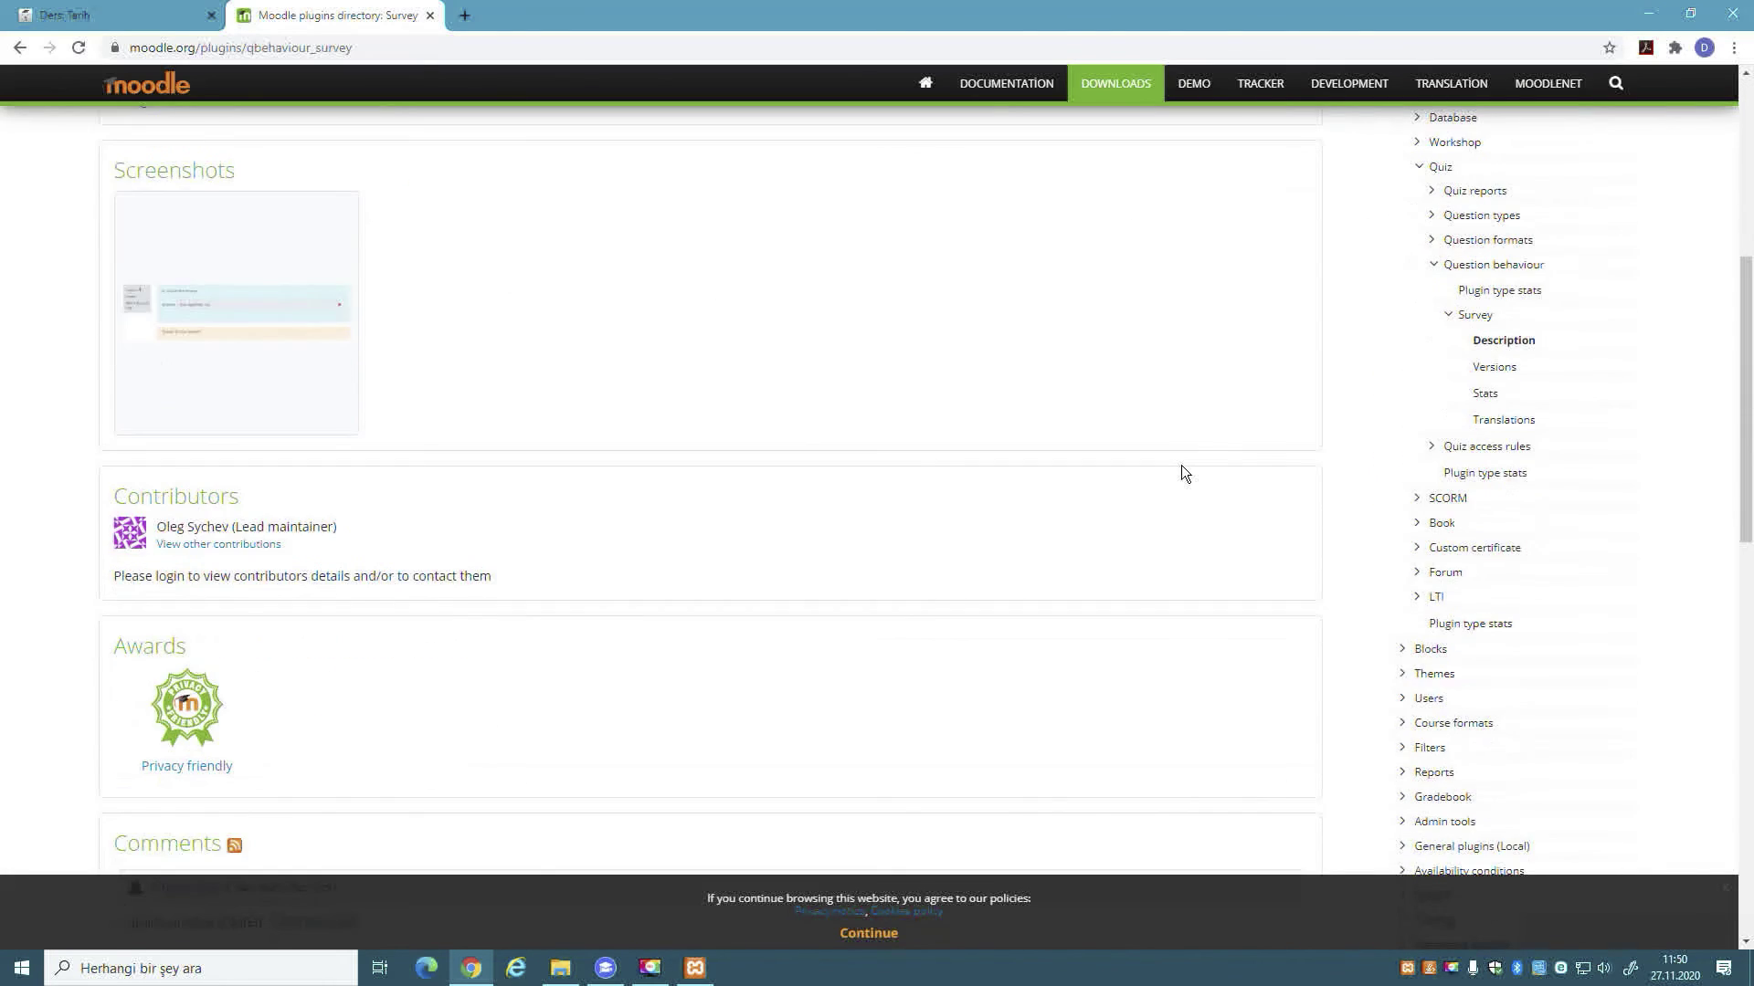
pyautogui.scroll(5, 1181, 464)
pyautogui.scroll(1, 1181, 466)
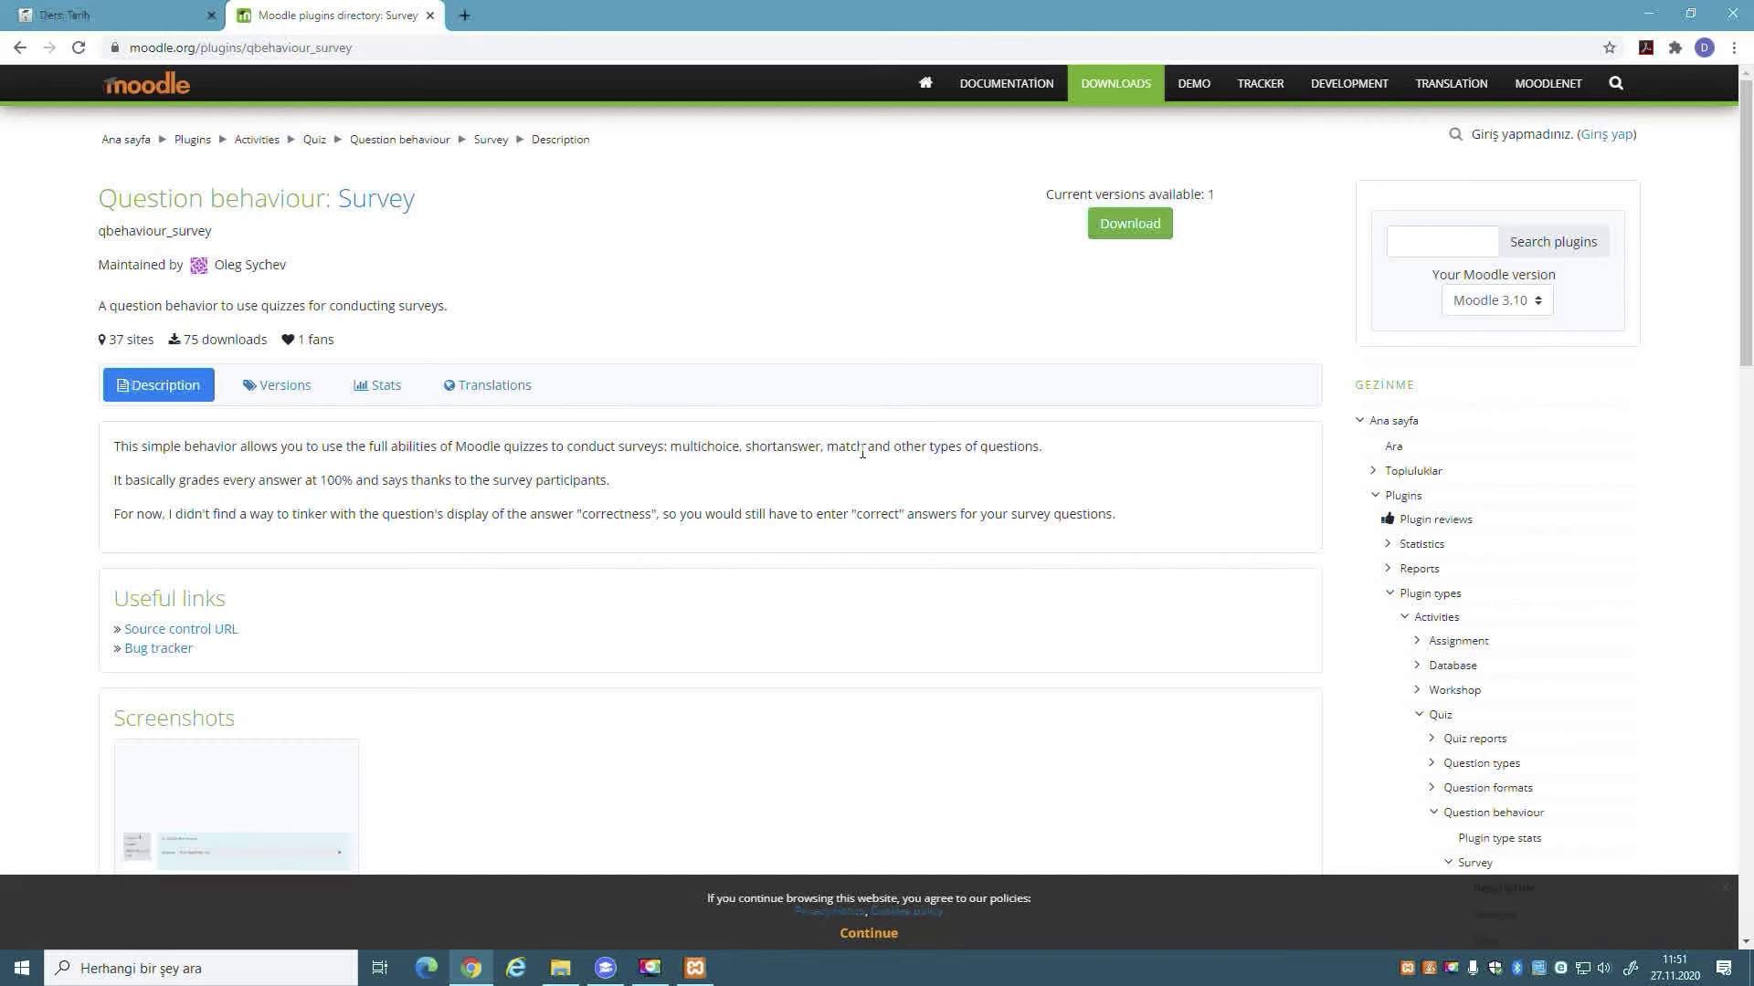
pyautogui.scroll(-10, 1072, 446)
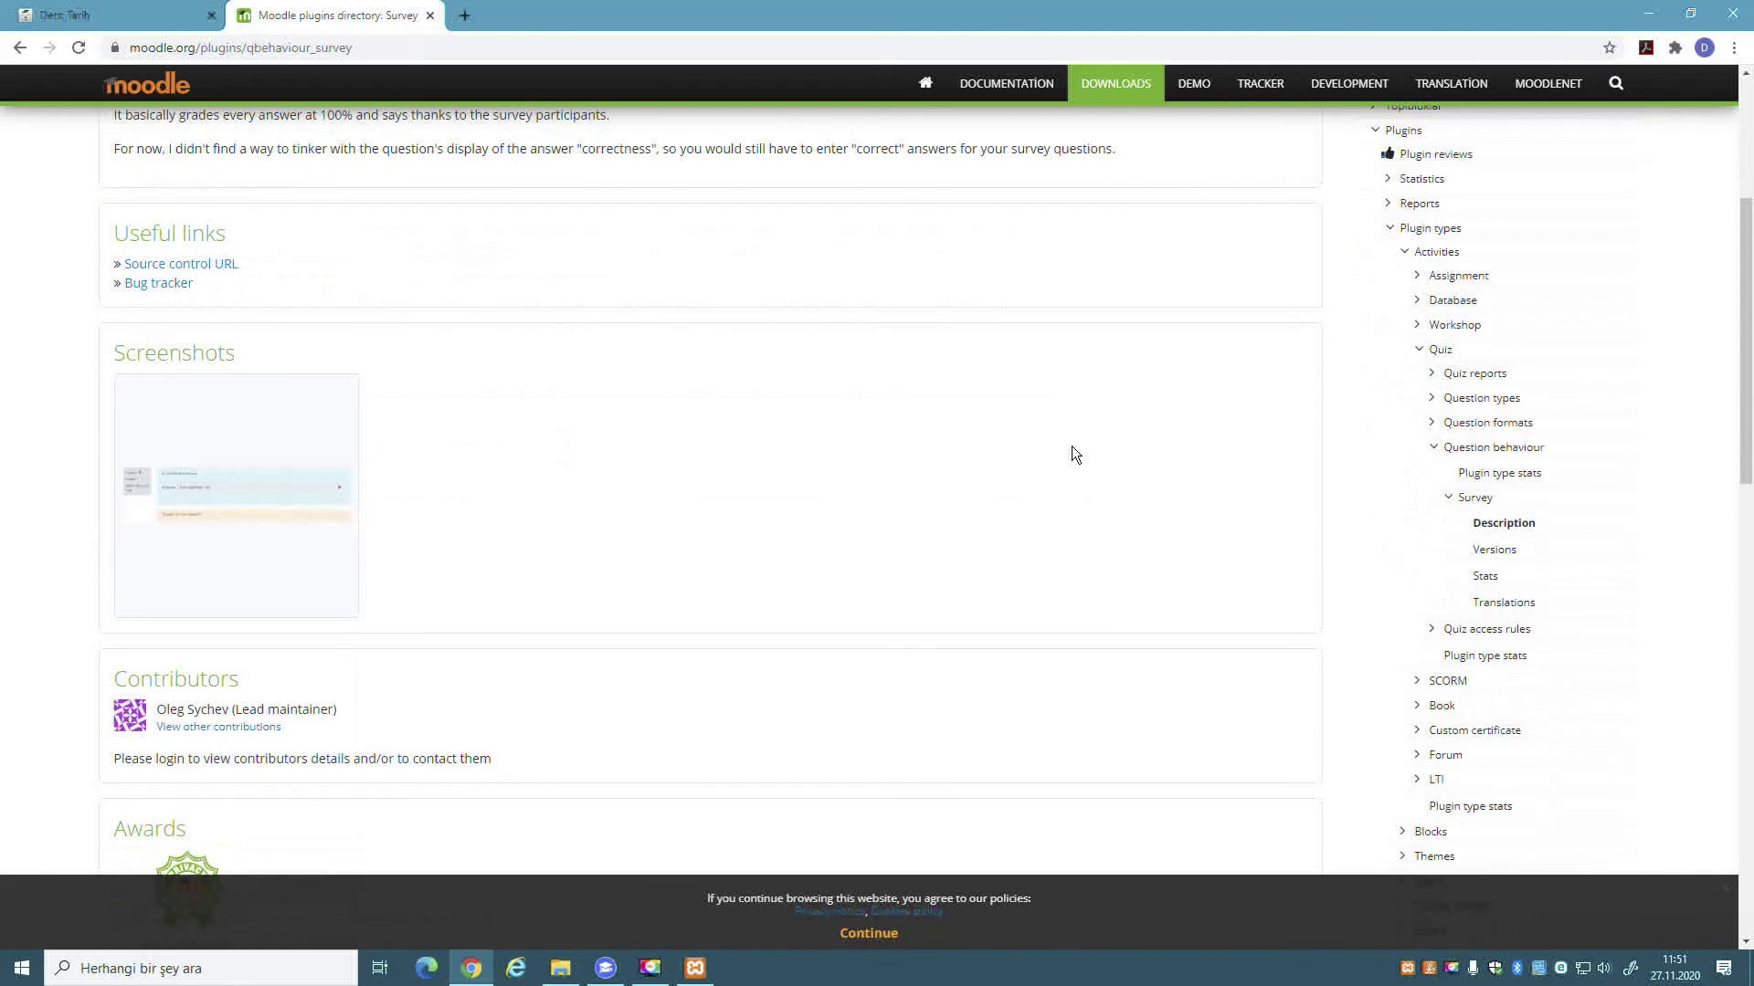
pyautogui.scroll(10, 1076, 451)
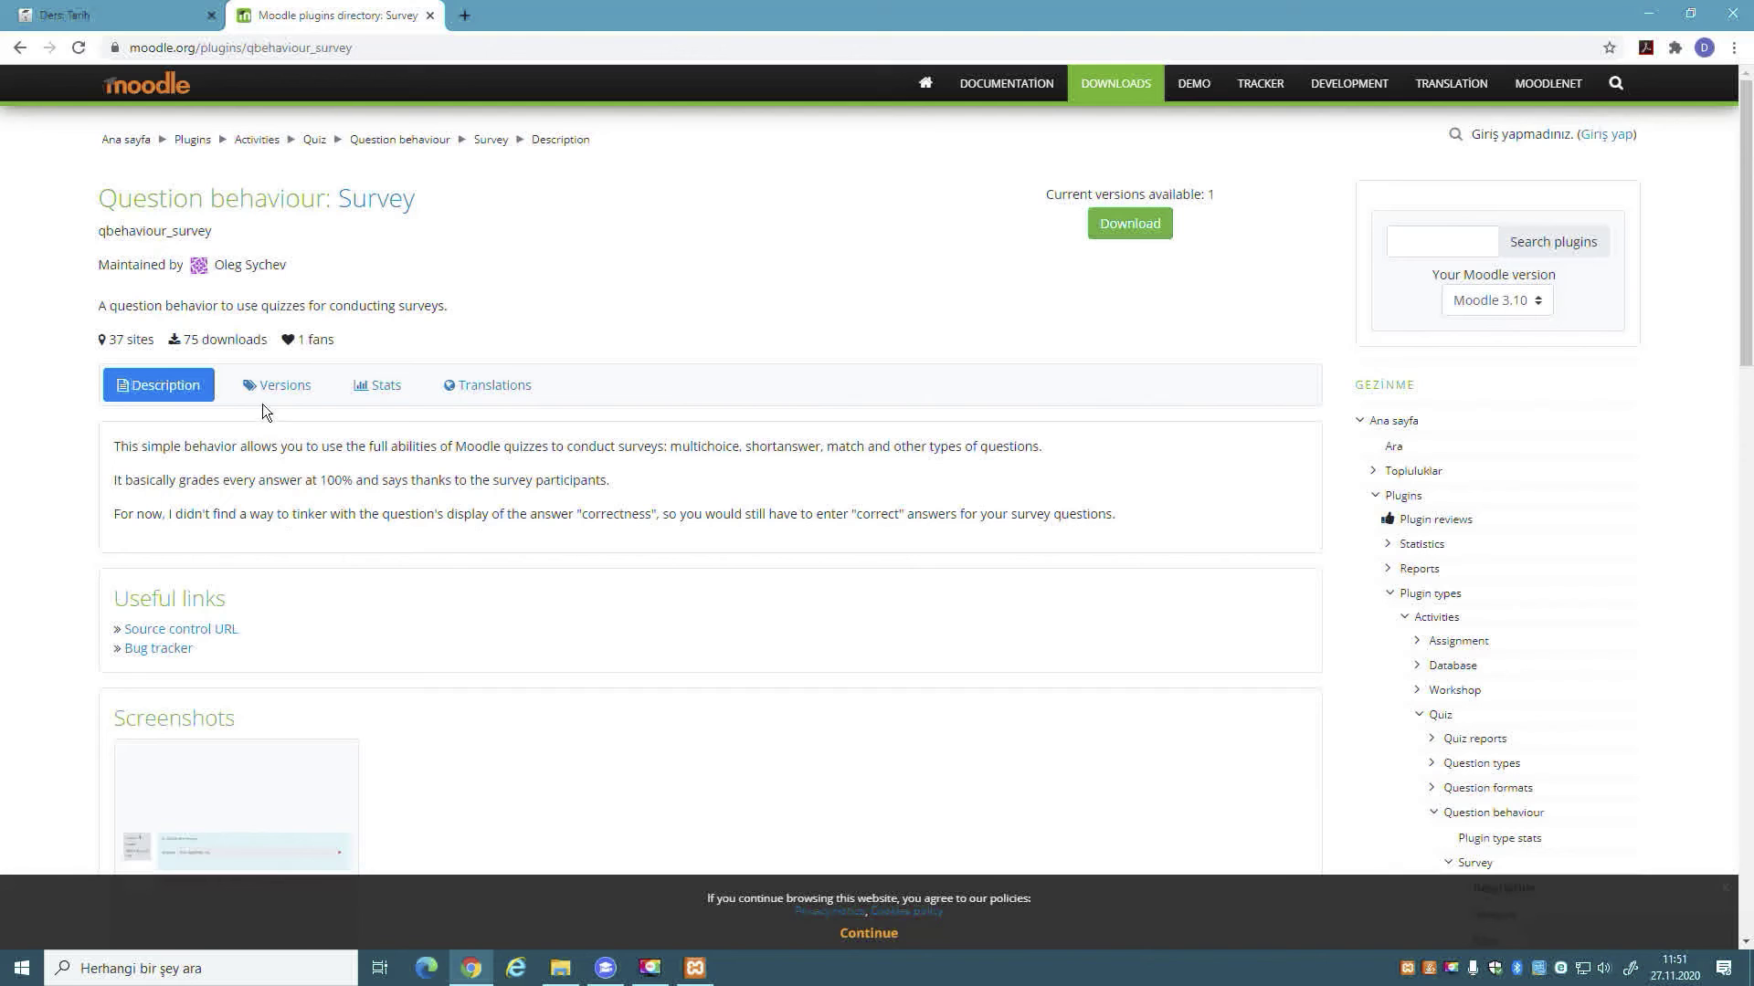
# - Examine the Survey plugin's available versions and usage statistics, and return to its description
pyautogui.click(279, 388)
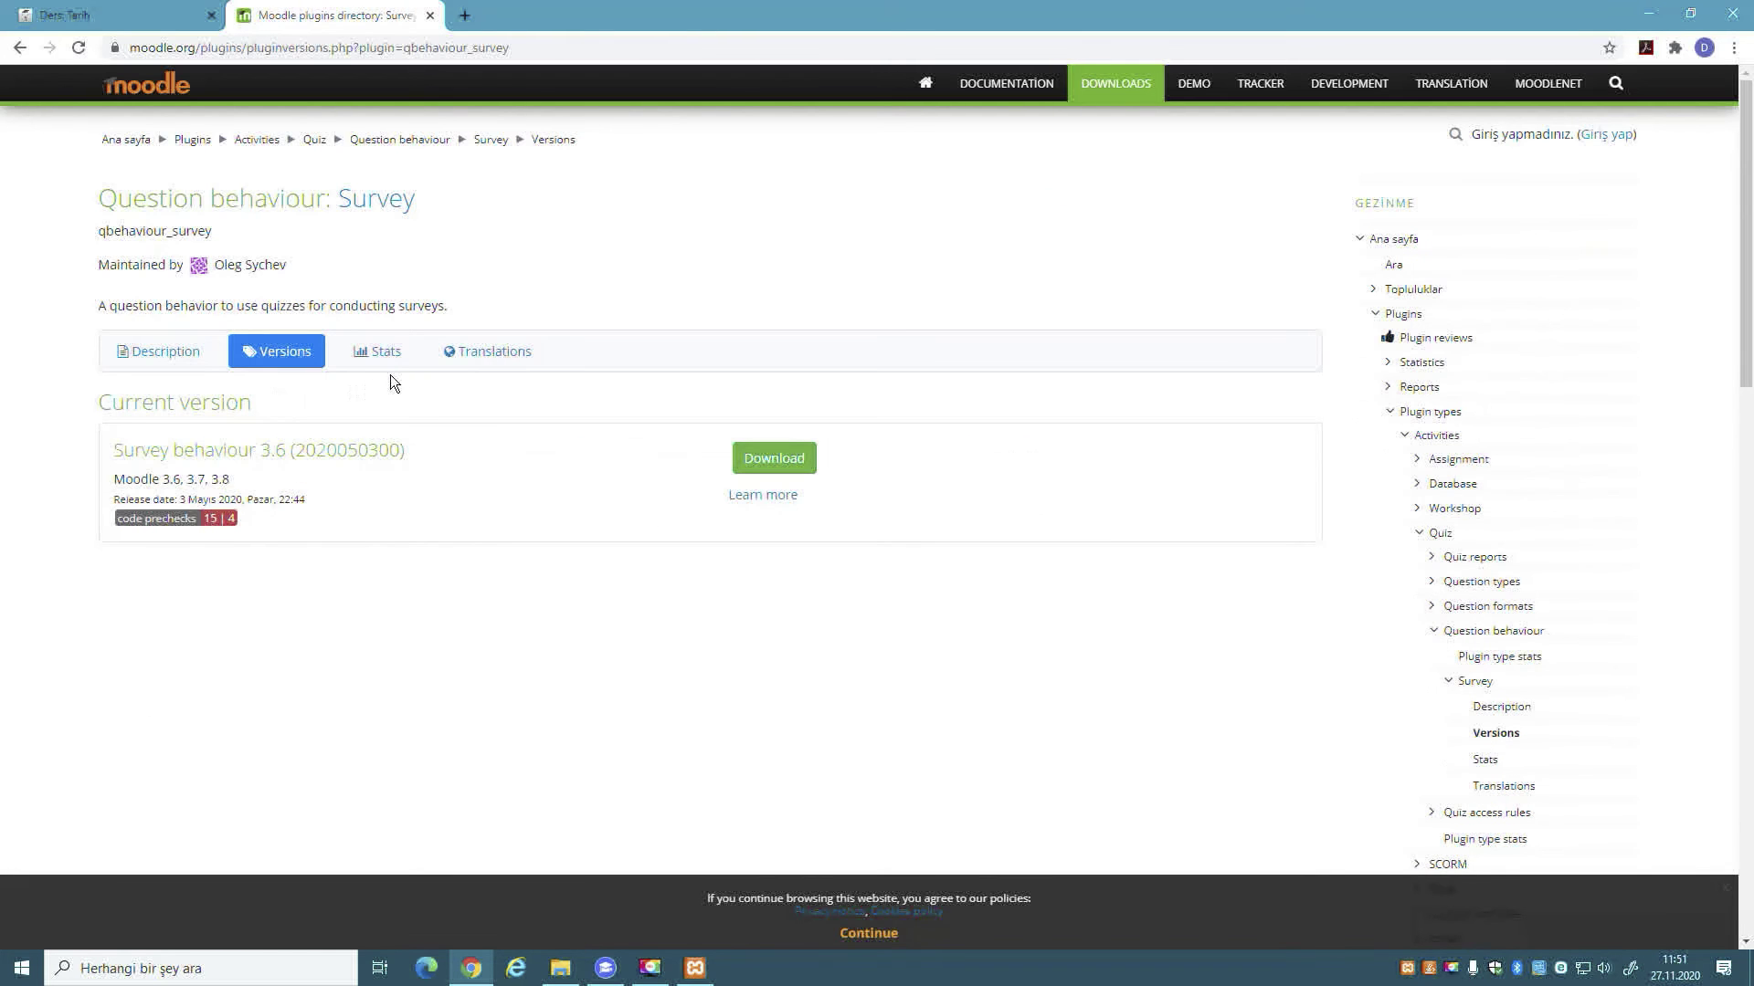
pyautogui.click(382, 363)
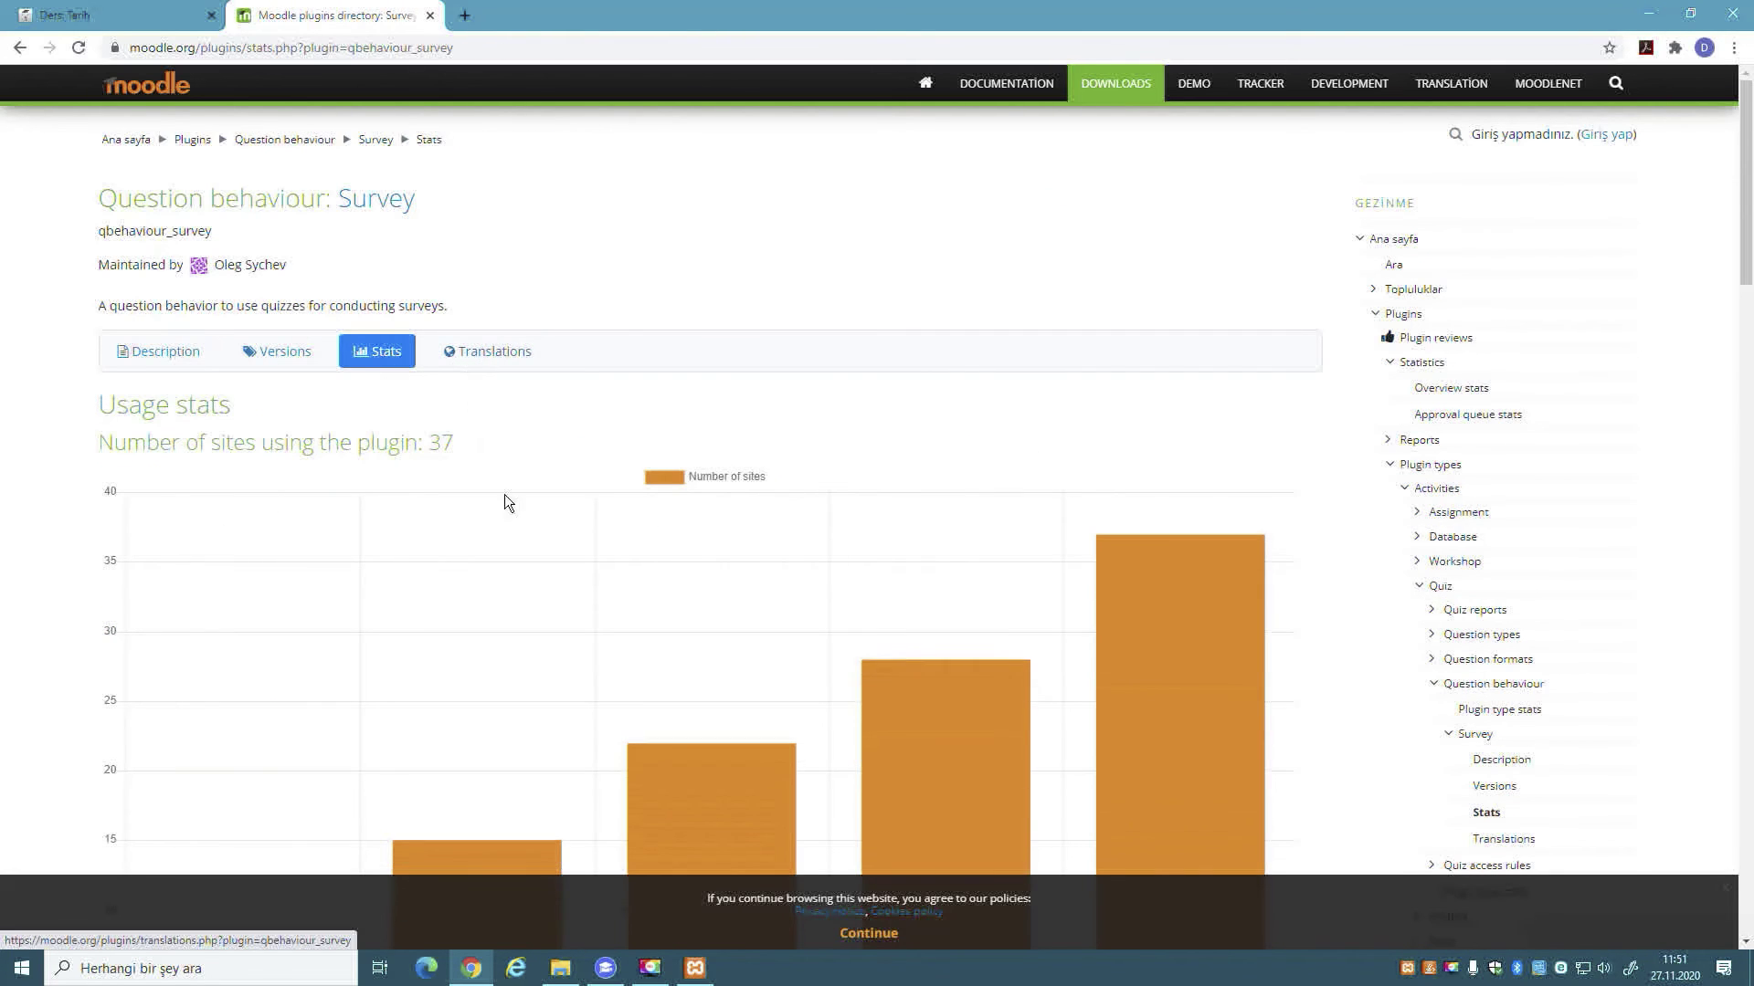
pyautogui.scroll(-5, 508, 502)
pyautogui.scroll(-5, 367, 446)
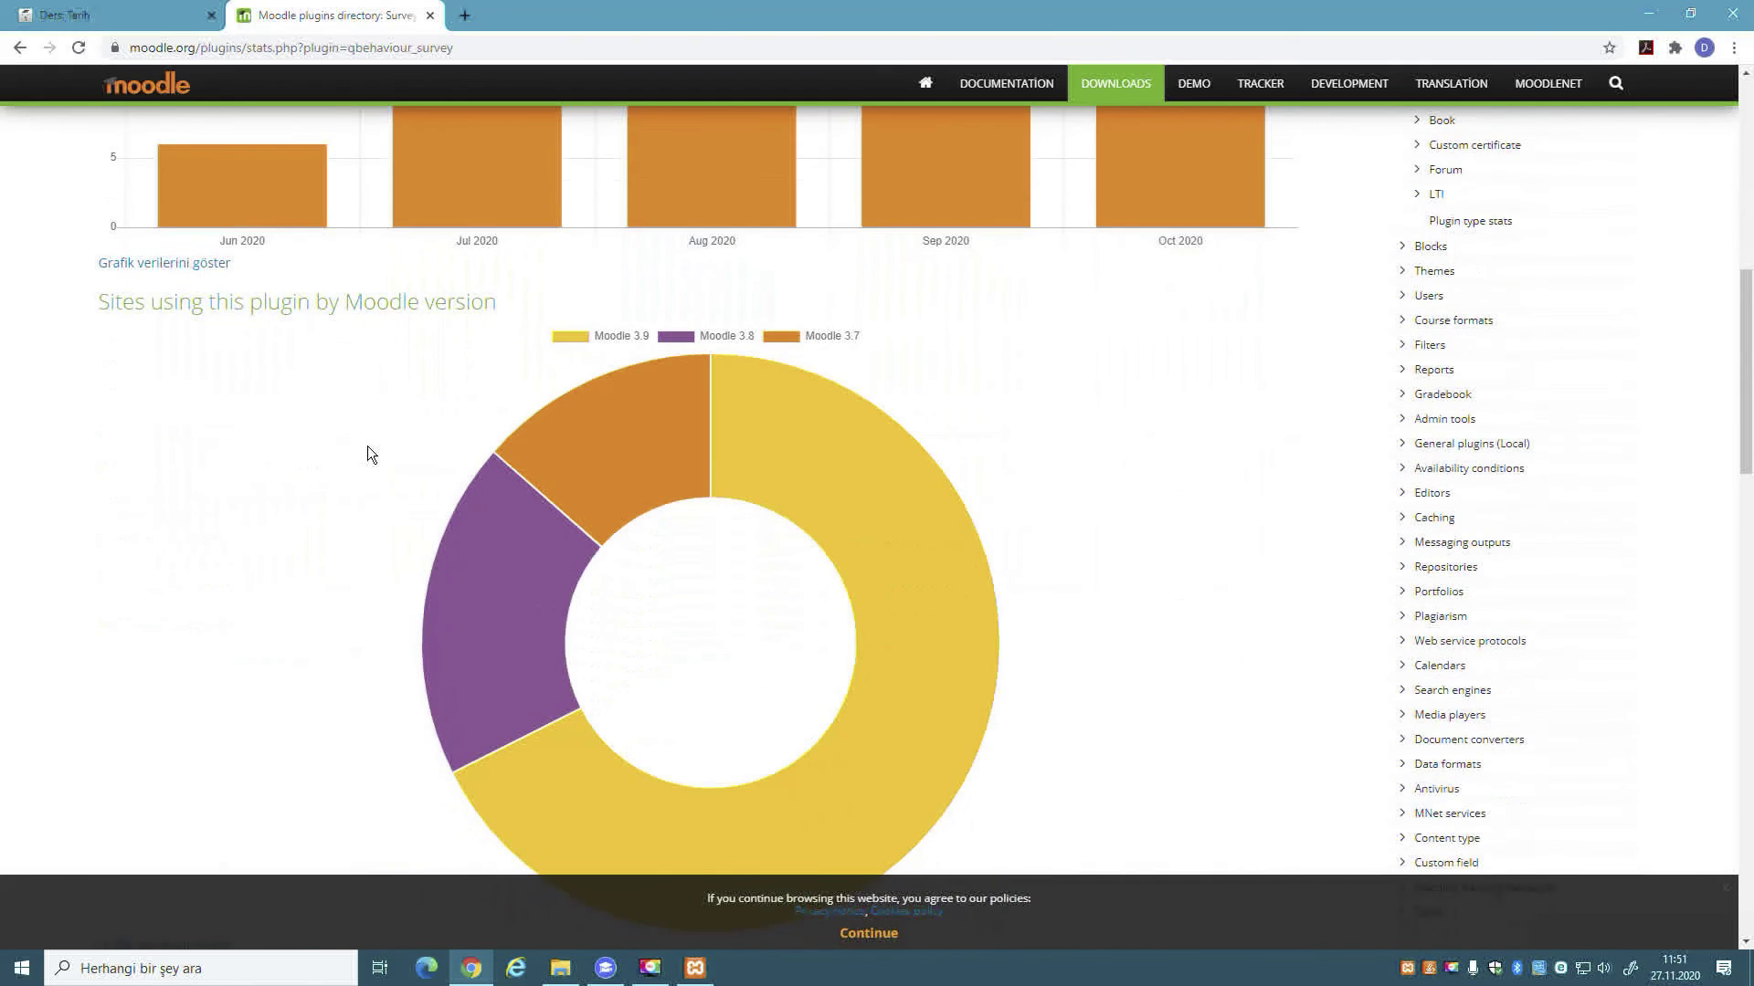
pyautogui.scroll(-4, 1073, 608)
pyautogui.scroll(12, 1062, 605)
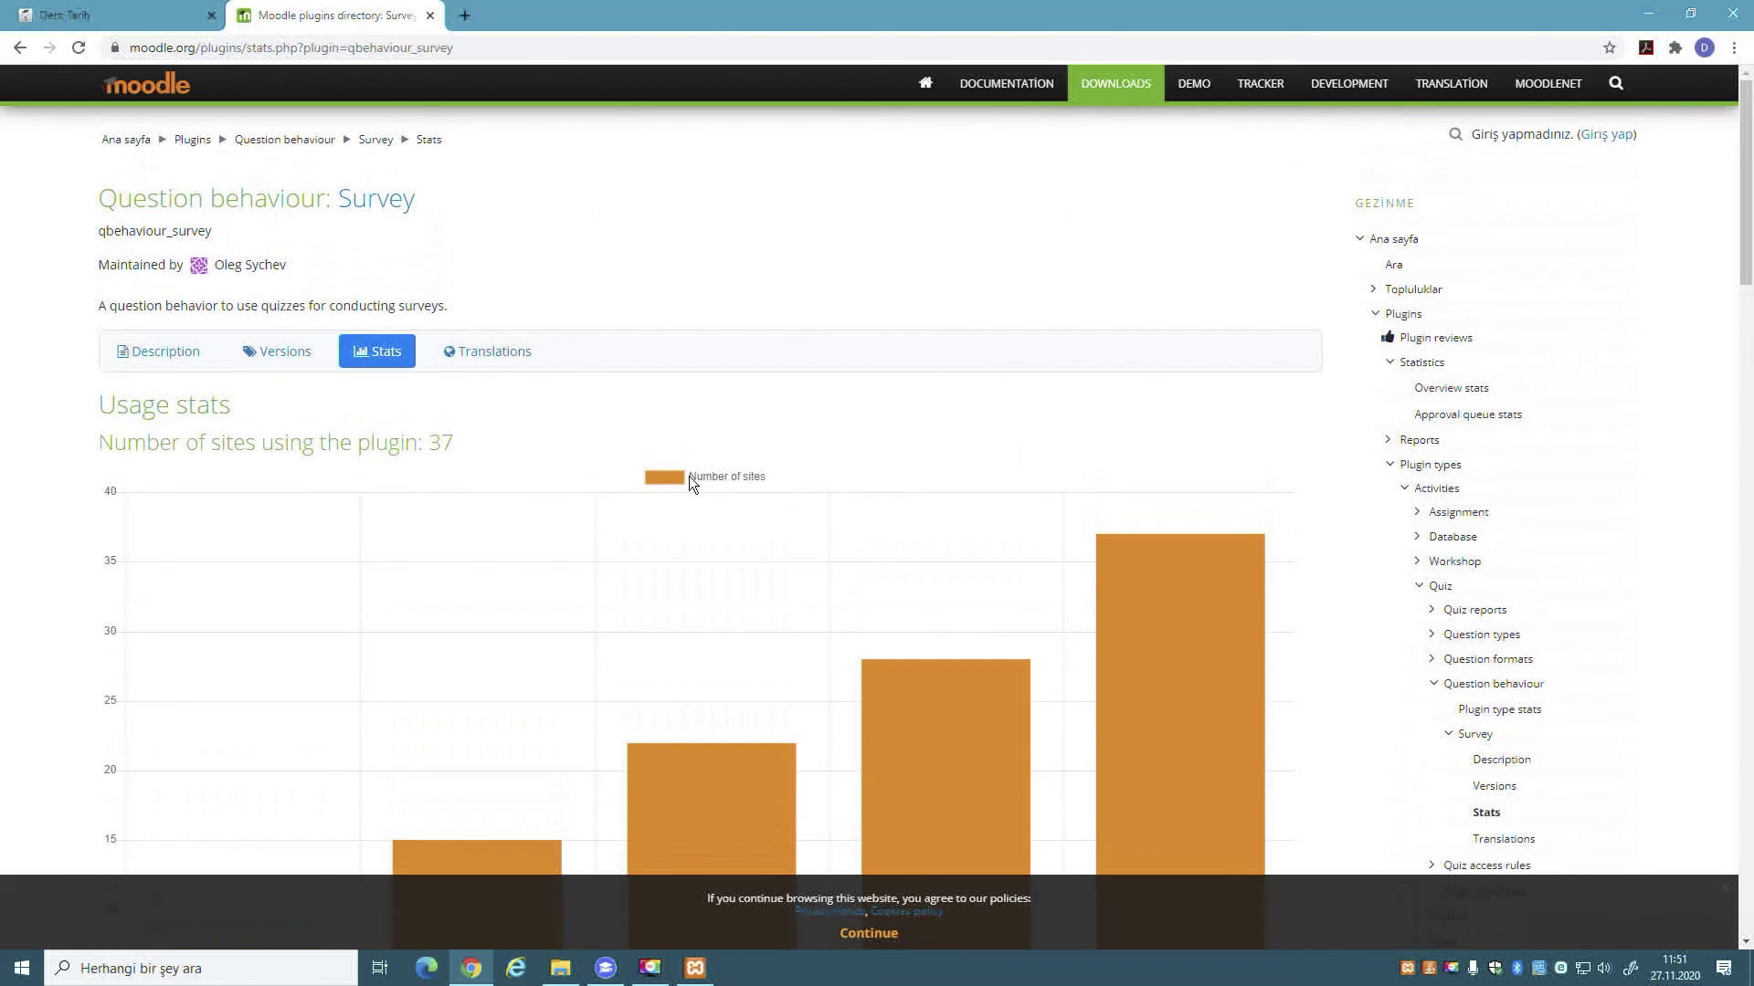
pyautogui.scroll(-12, 688, 482)
pyautogui.scroll(10, 538, 286)
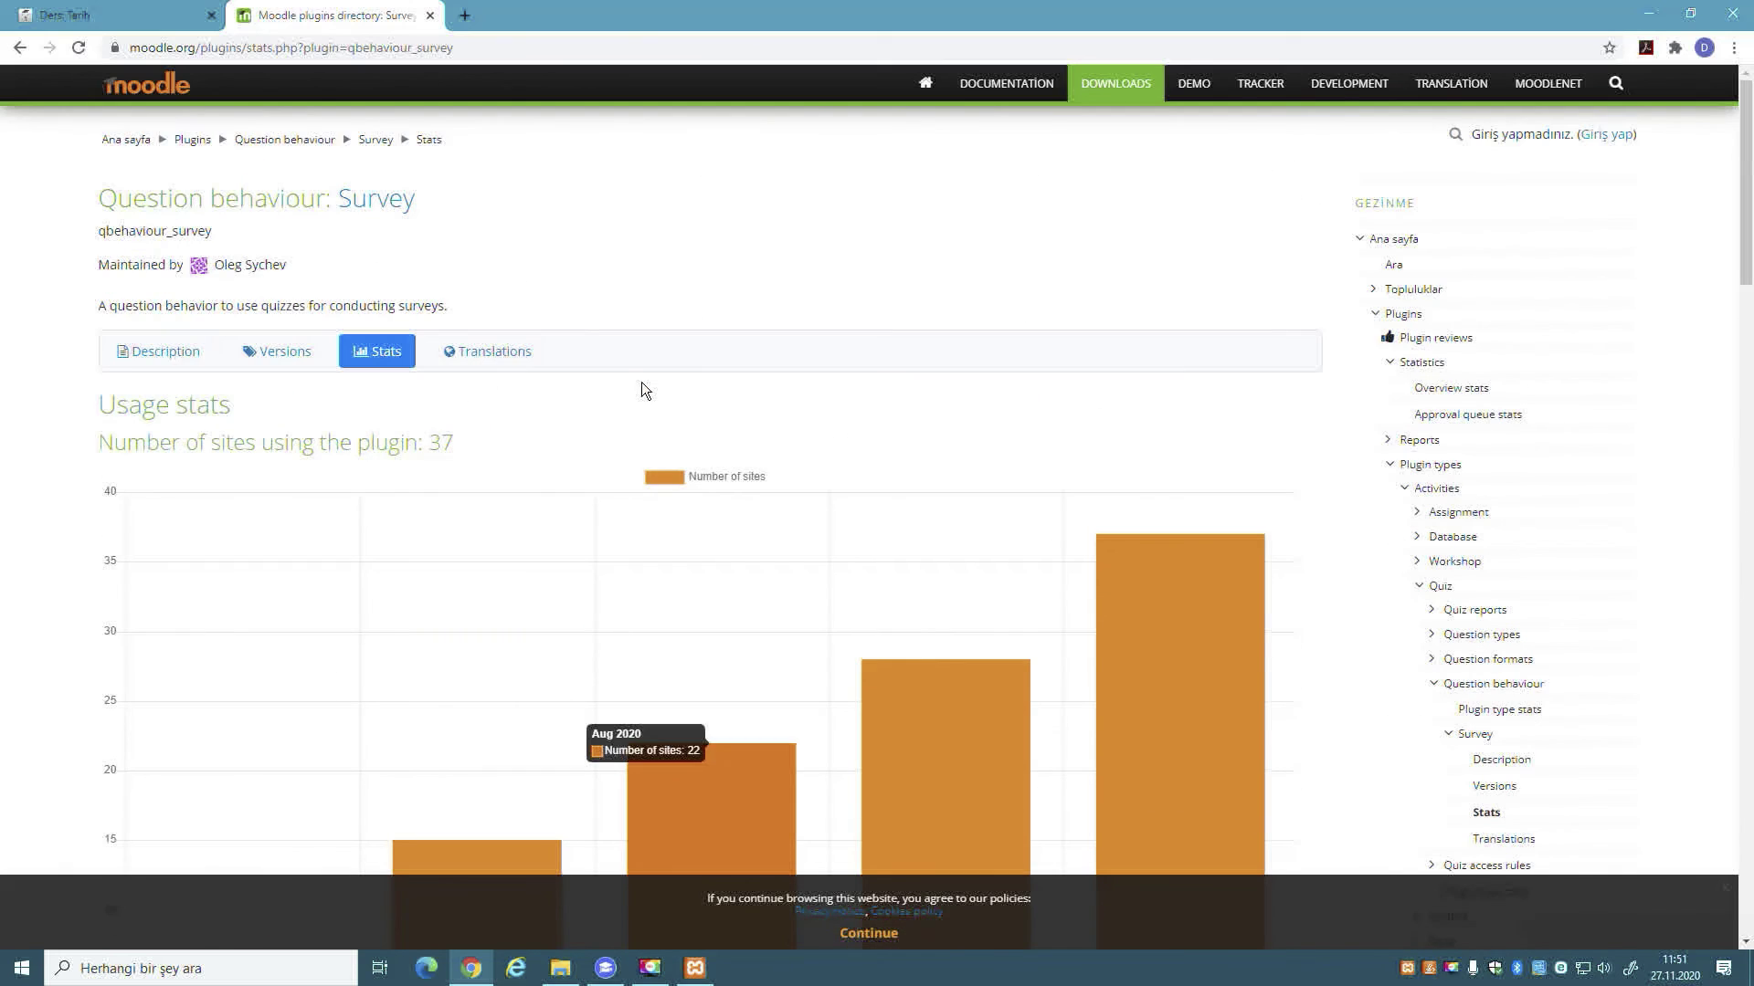
pyautogui.click(159, 352)
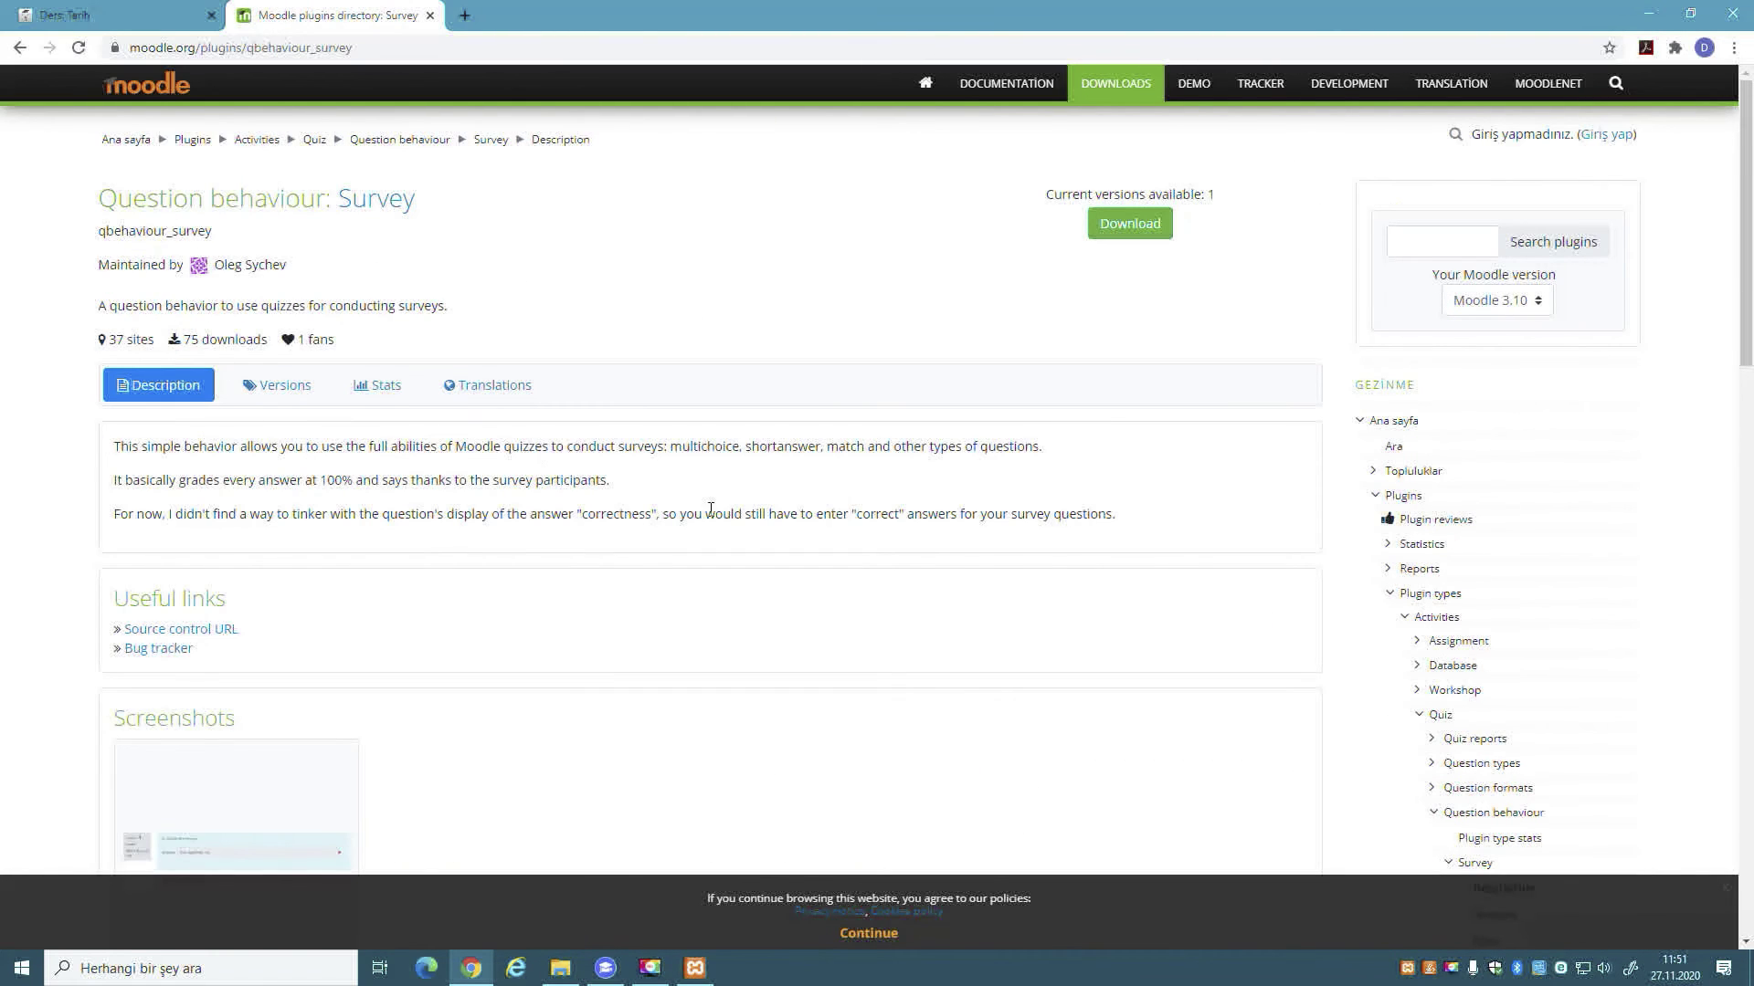
# - Download Survey behaviour 3.6, show the zip file in its folder and switch back to the Tarih course page
pyautogui.click(1146, 235)
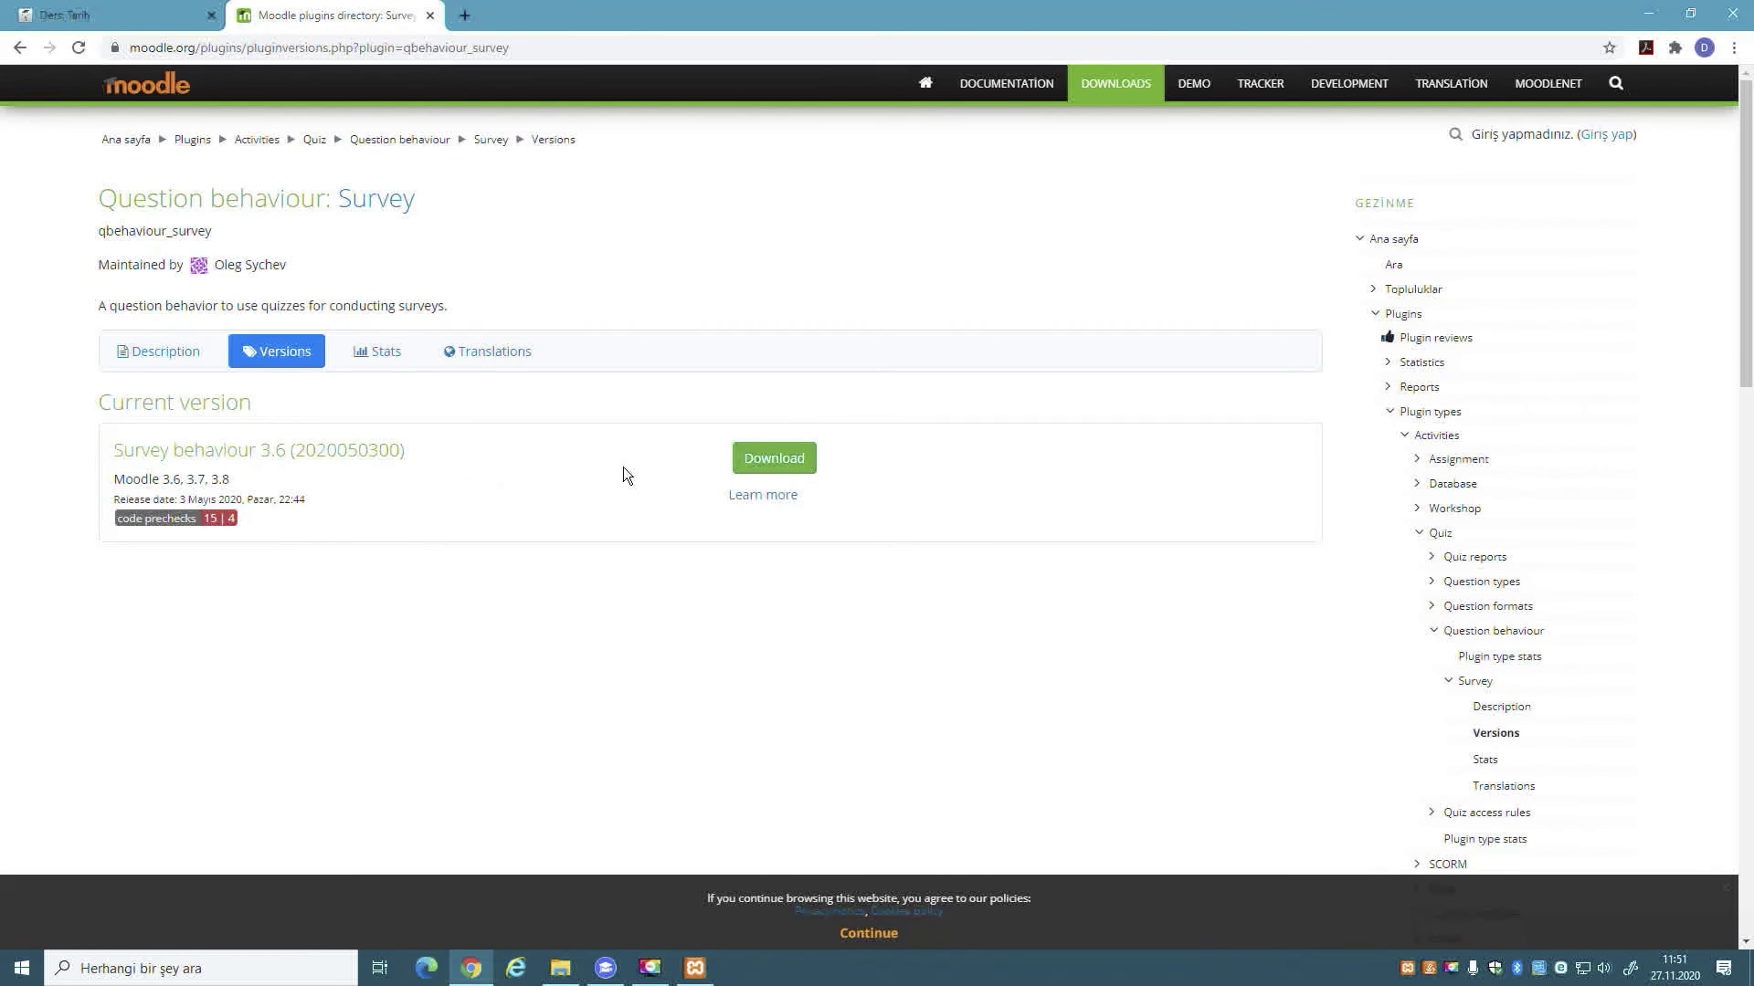
pyautogui.click(791, 464)
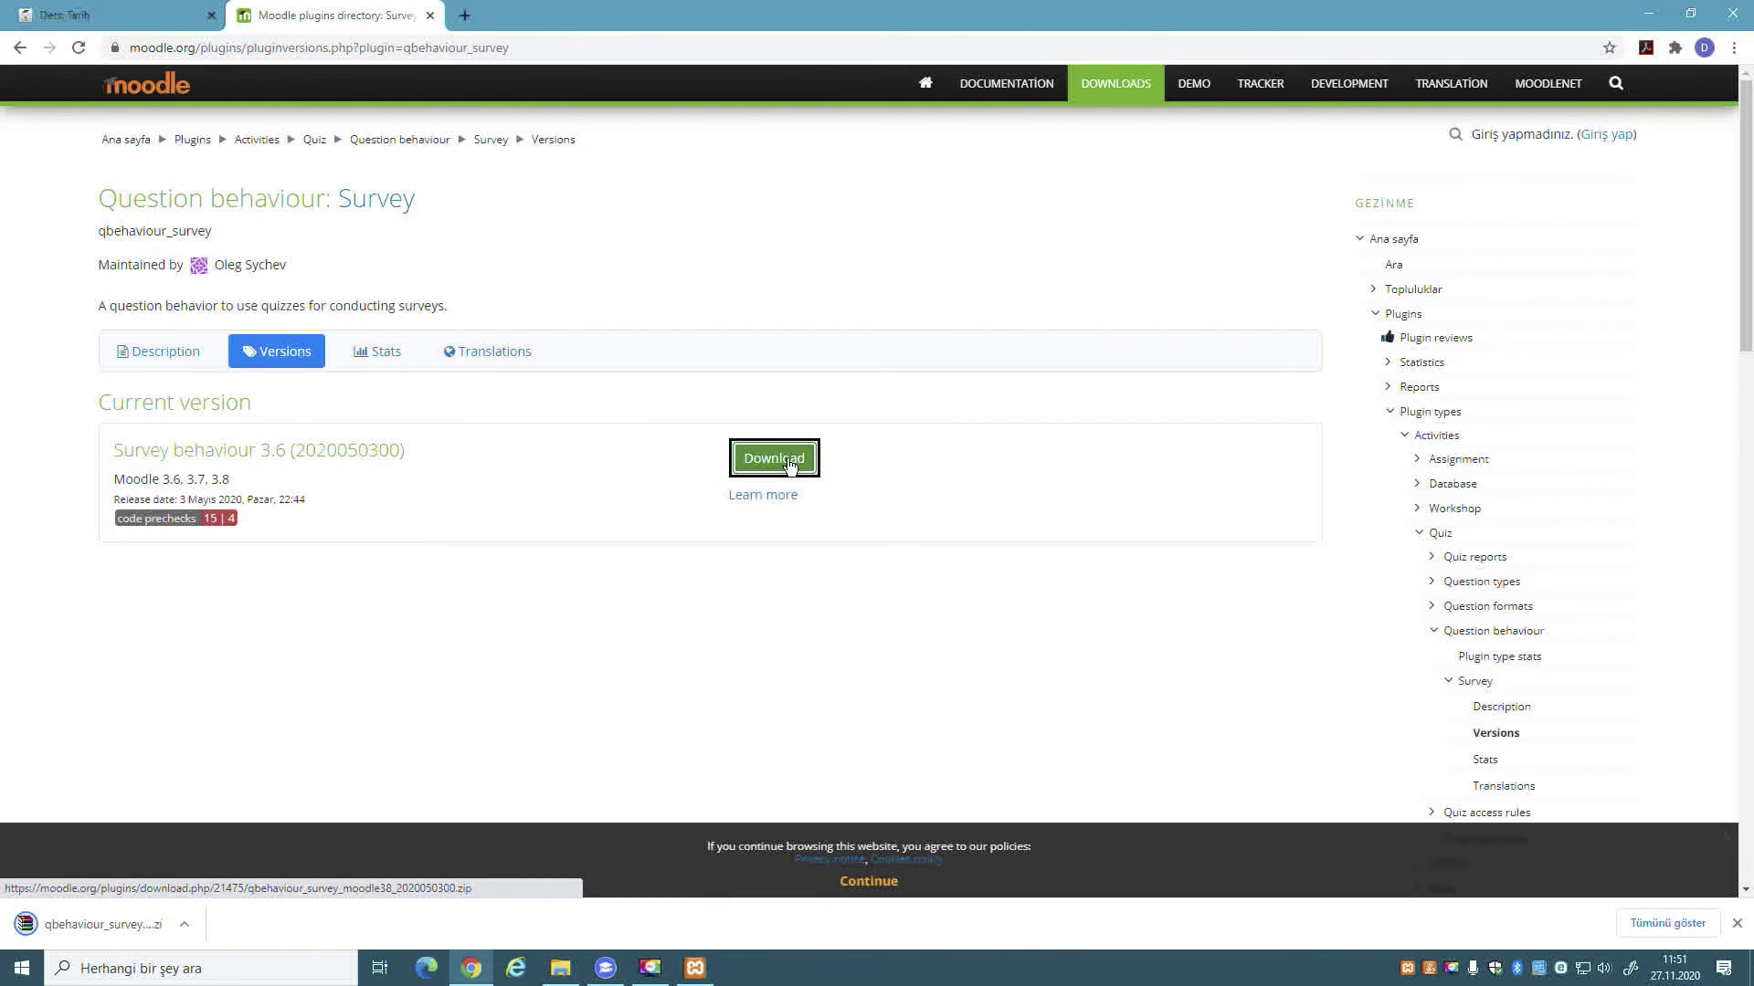
pyautogui.click(194, 925)
pyautogui.click(228, 860)
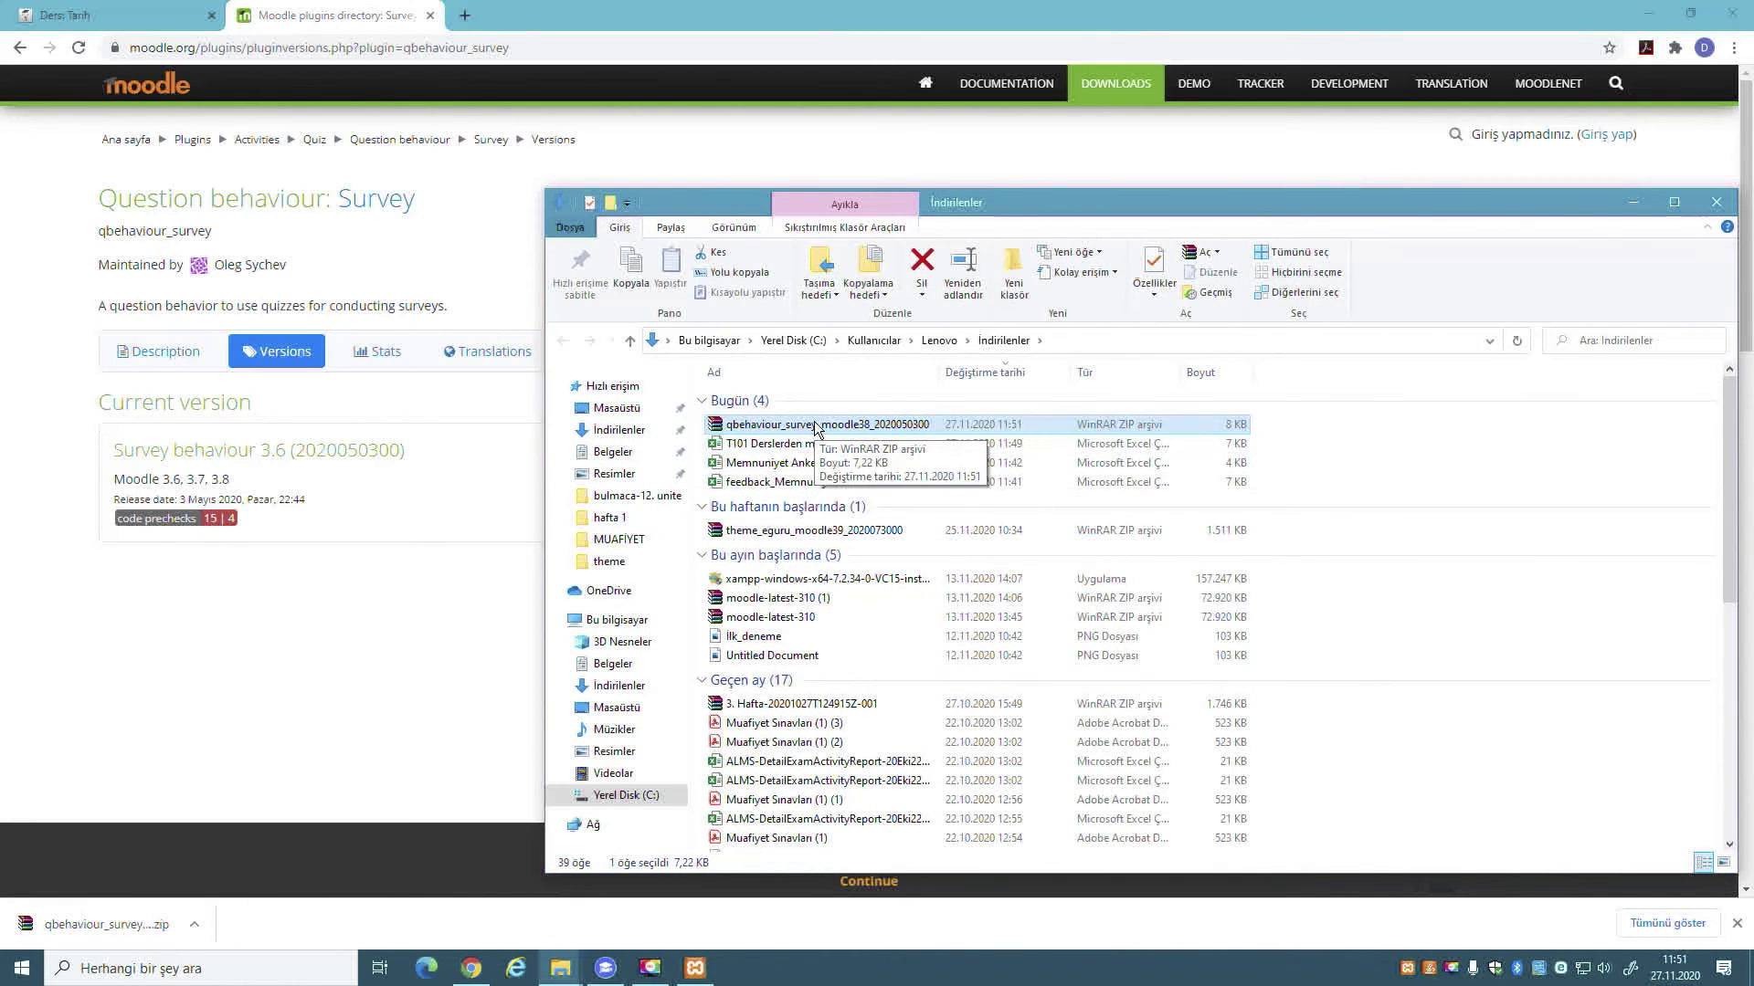
pyautogui.click(117, 16)
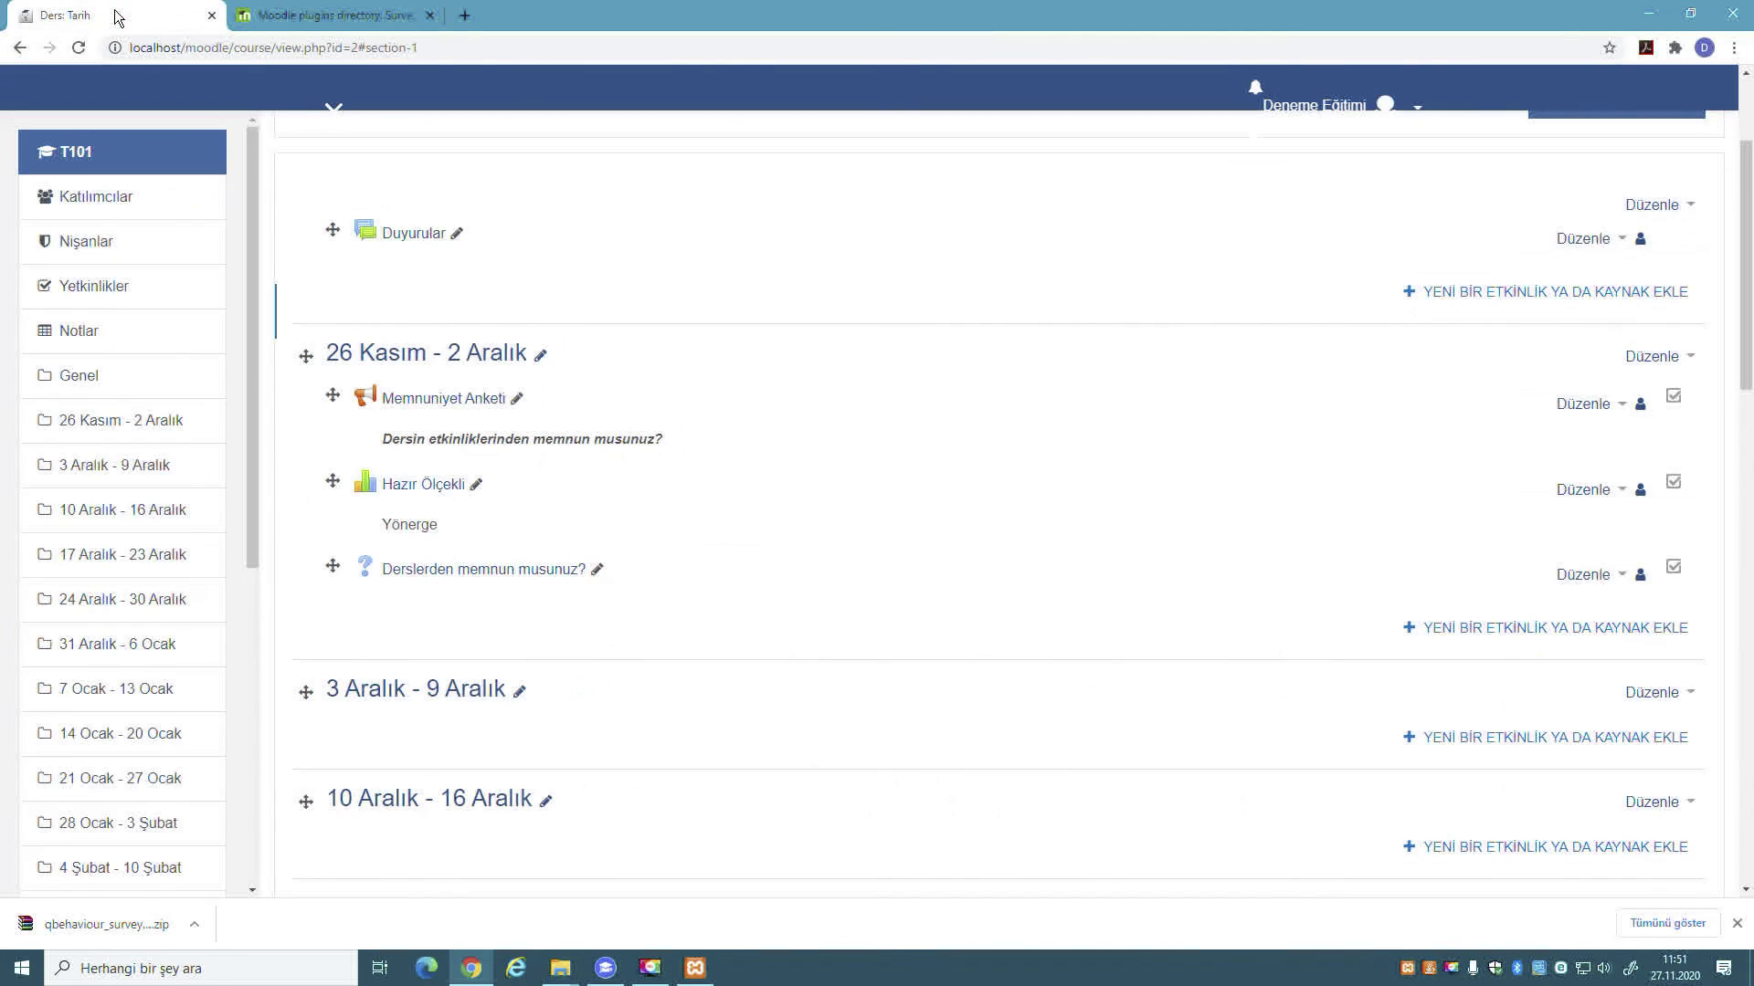
# - Open the Eklenti yükle page from the Eklentiler section of Site yönetimi
pyautogui.scroll(-6, 27, 585)
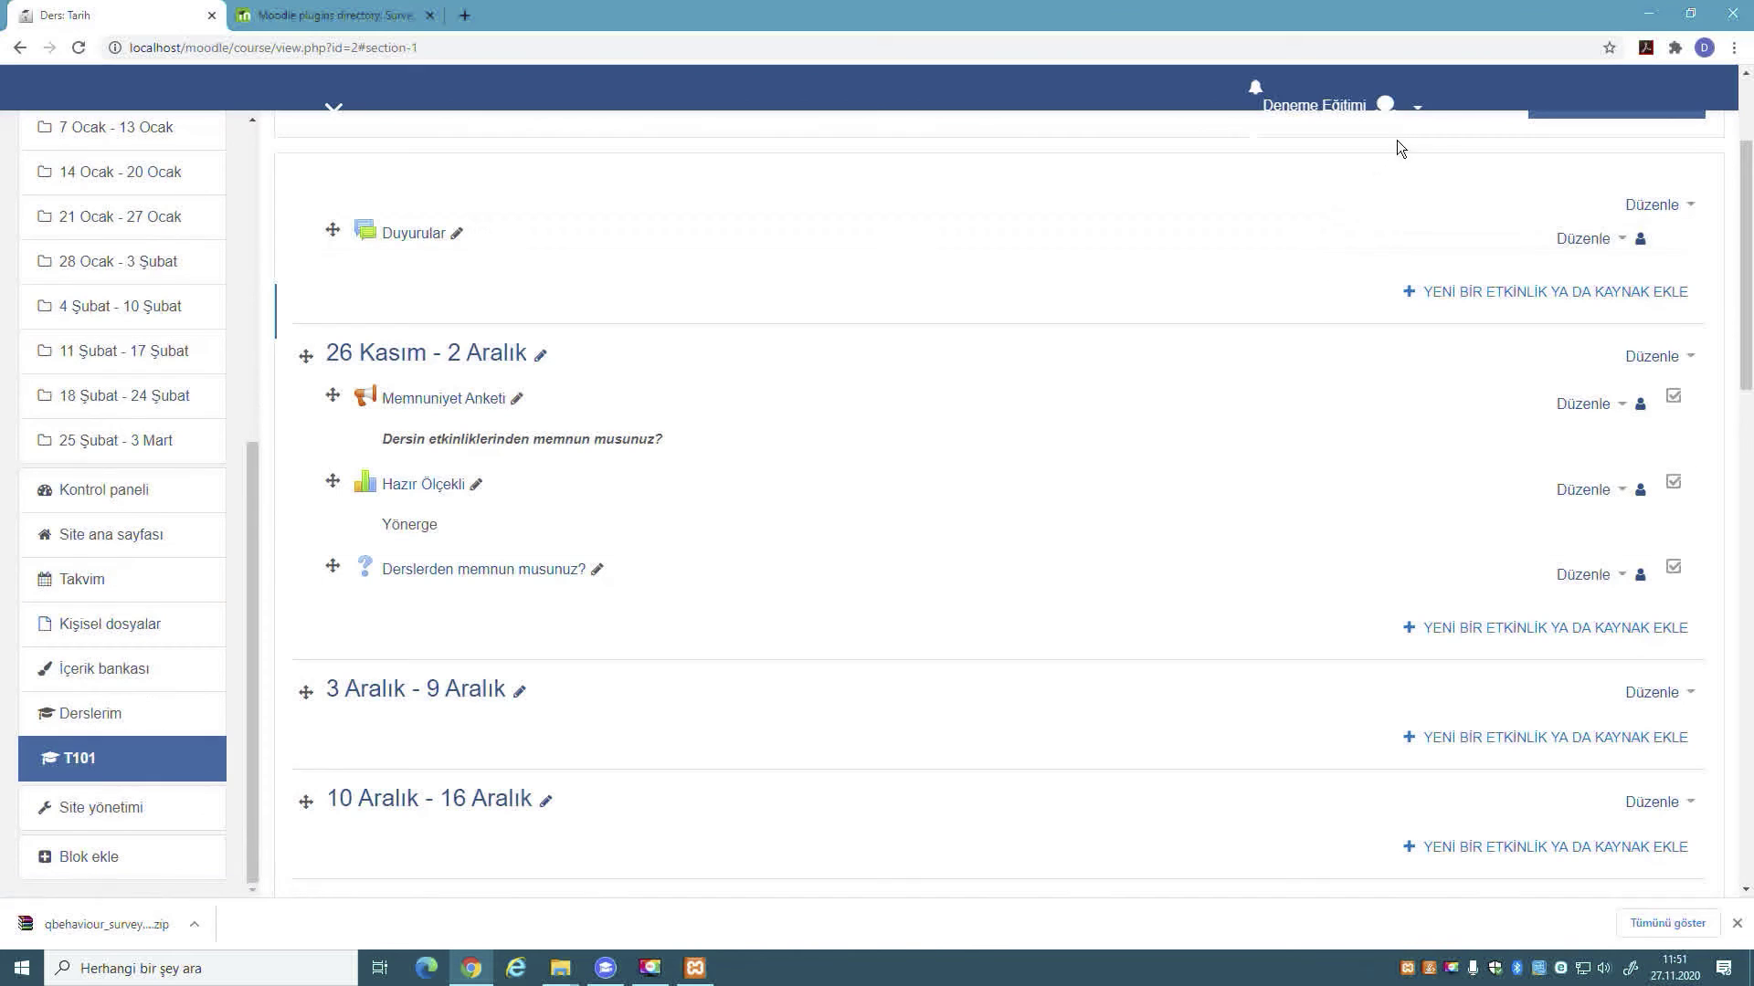
pyautogui.click(1403, 107)
pyautogui.click(1390, 365)
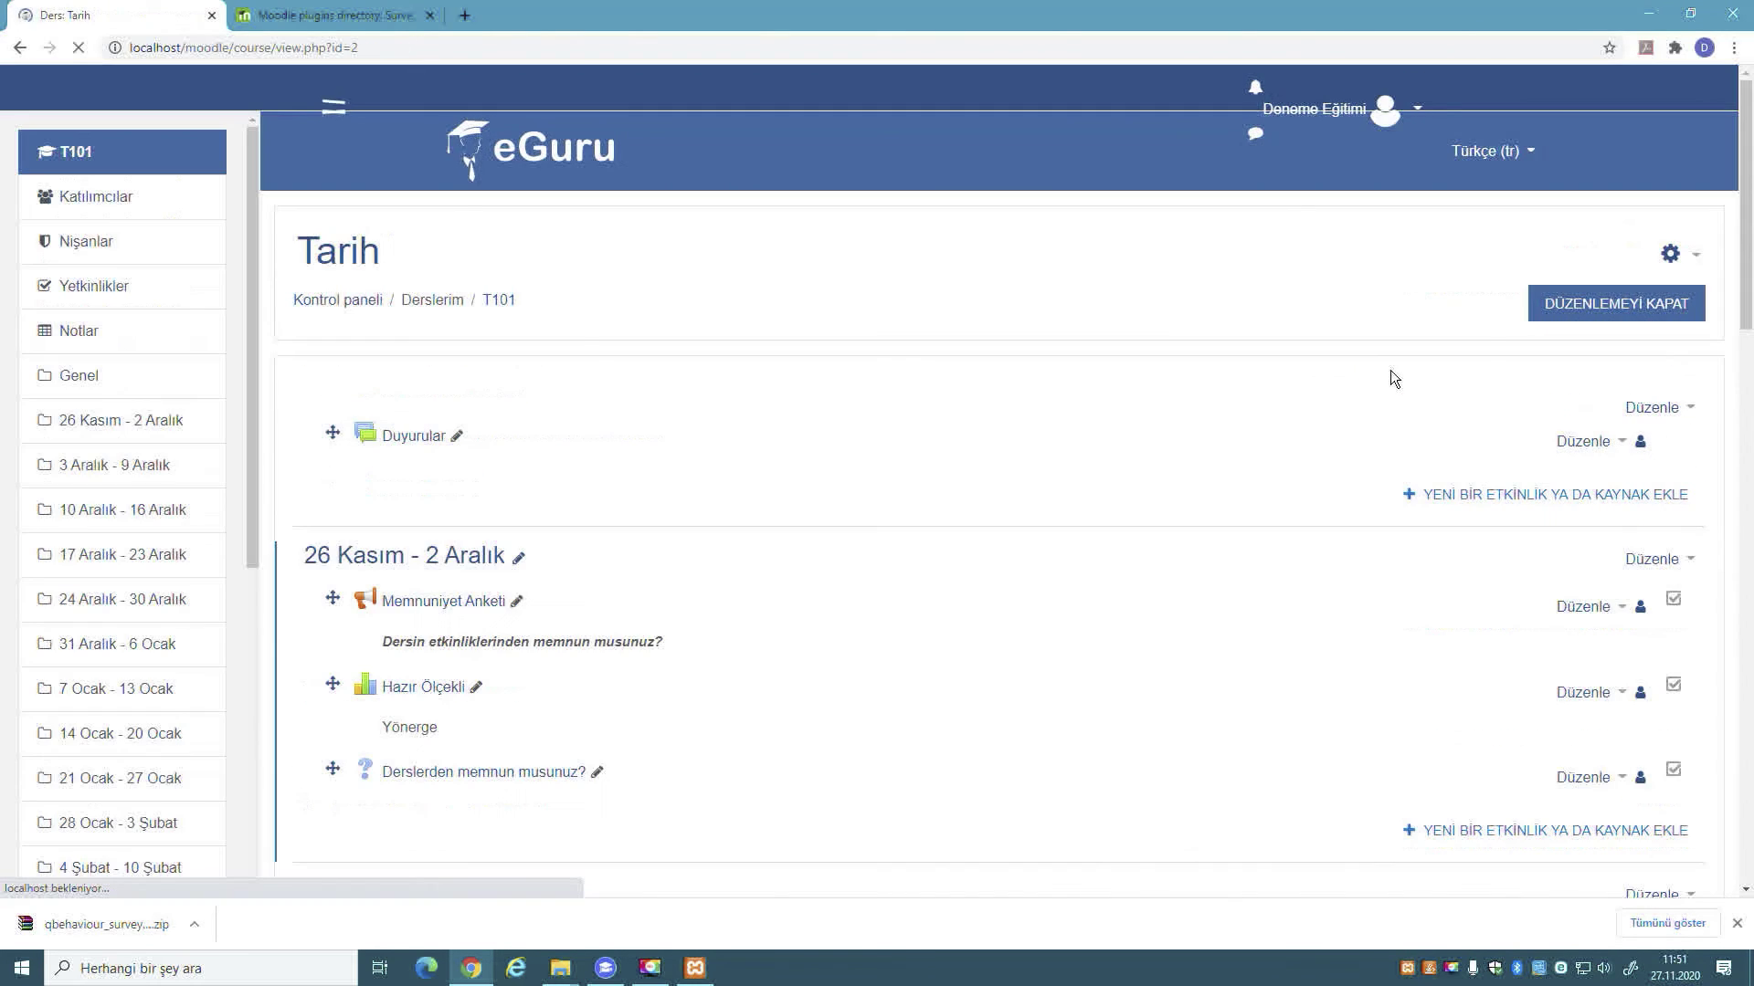
pyautogui.scroll(-6, 62, 656)
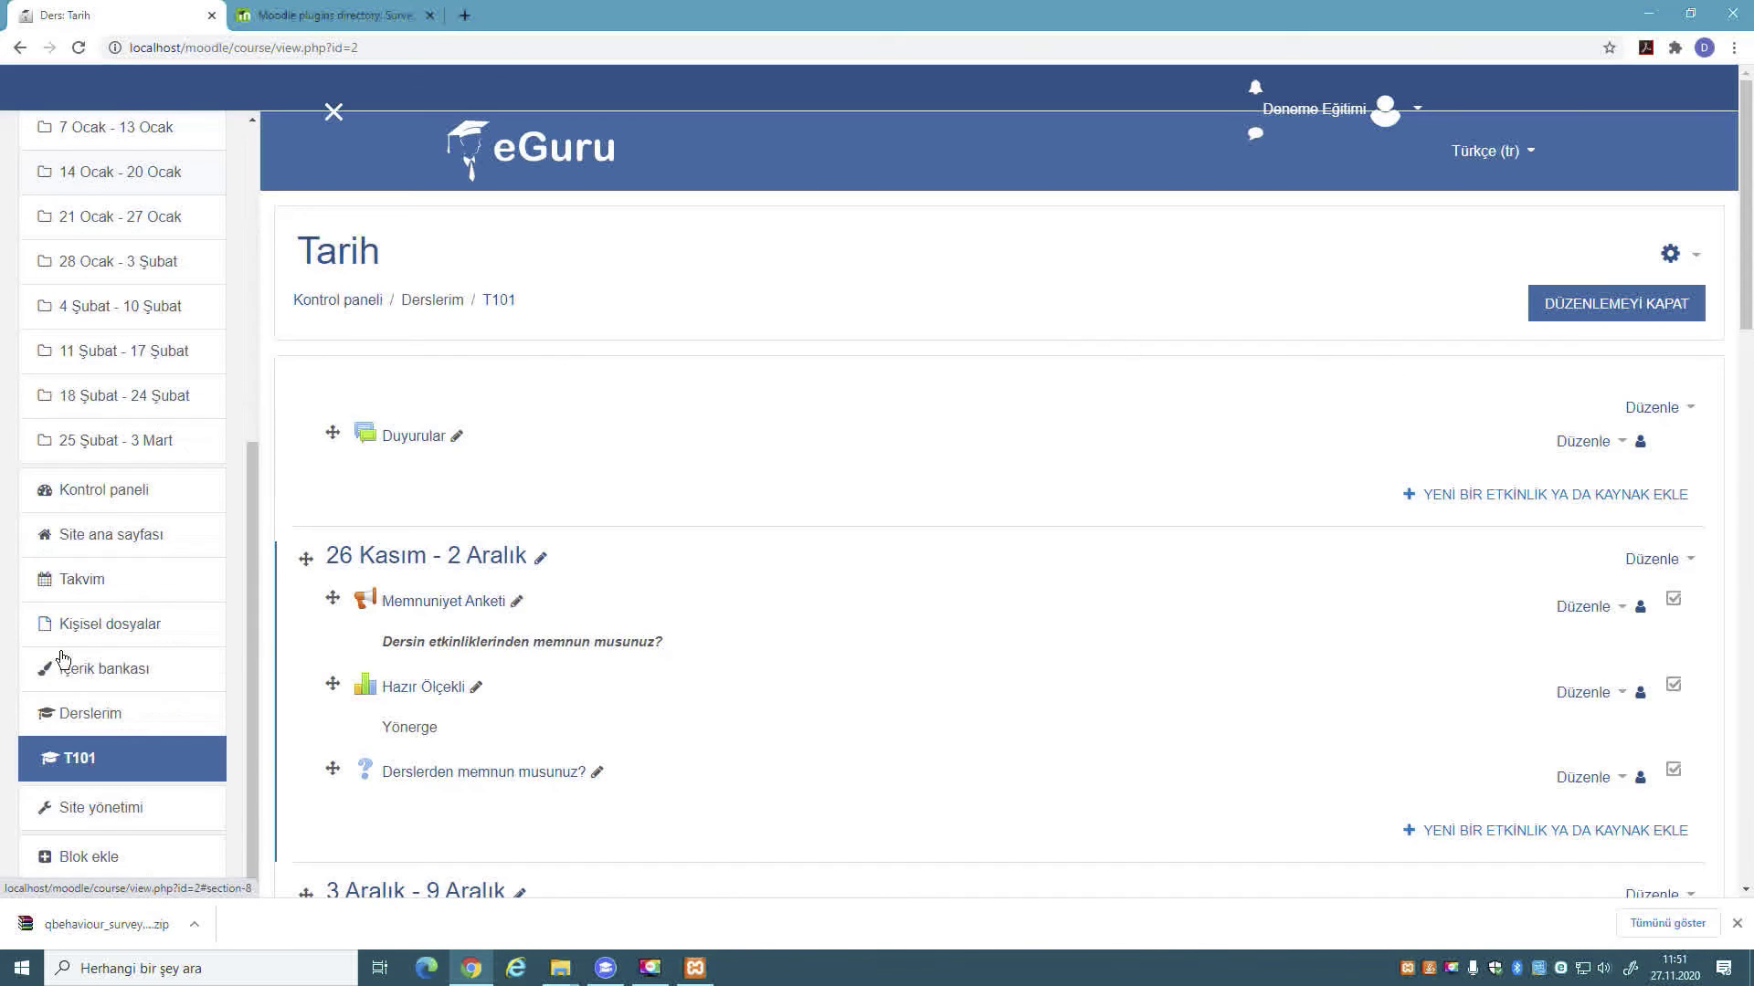
pyautogui.click(144, 810)
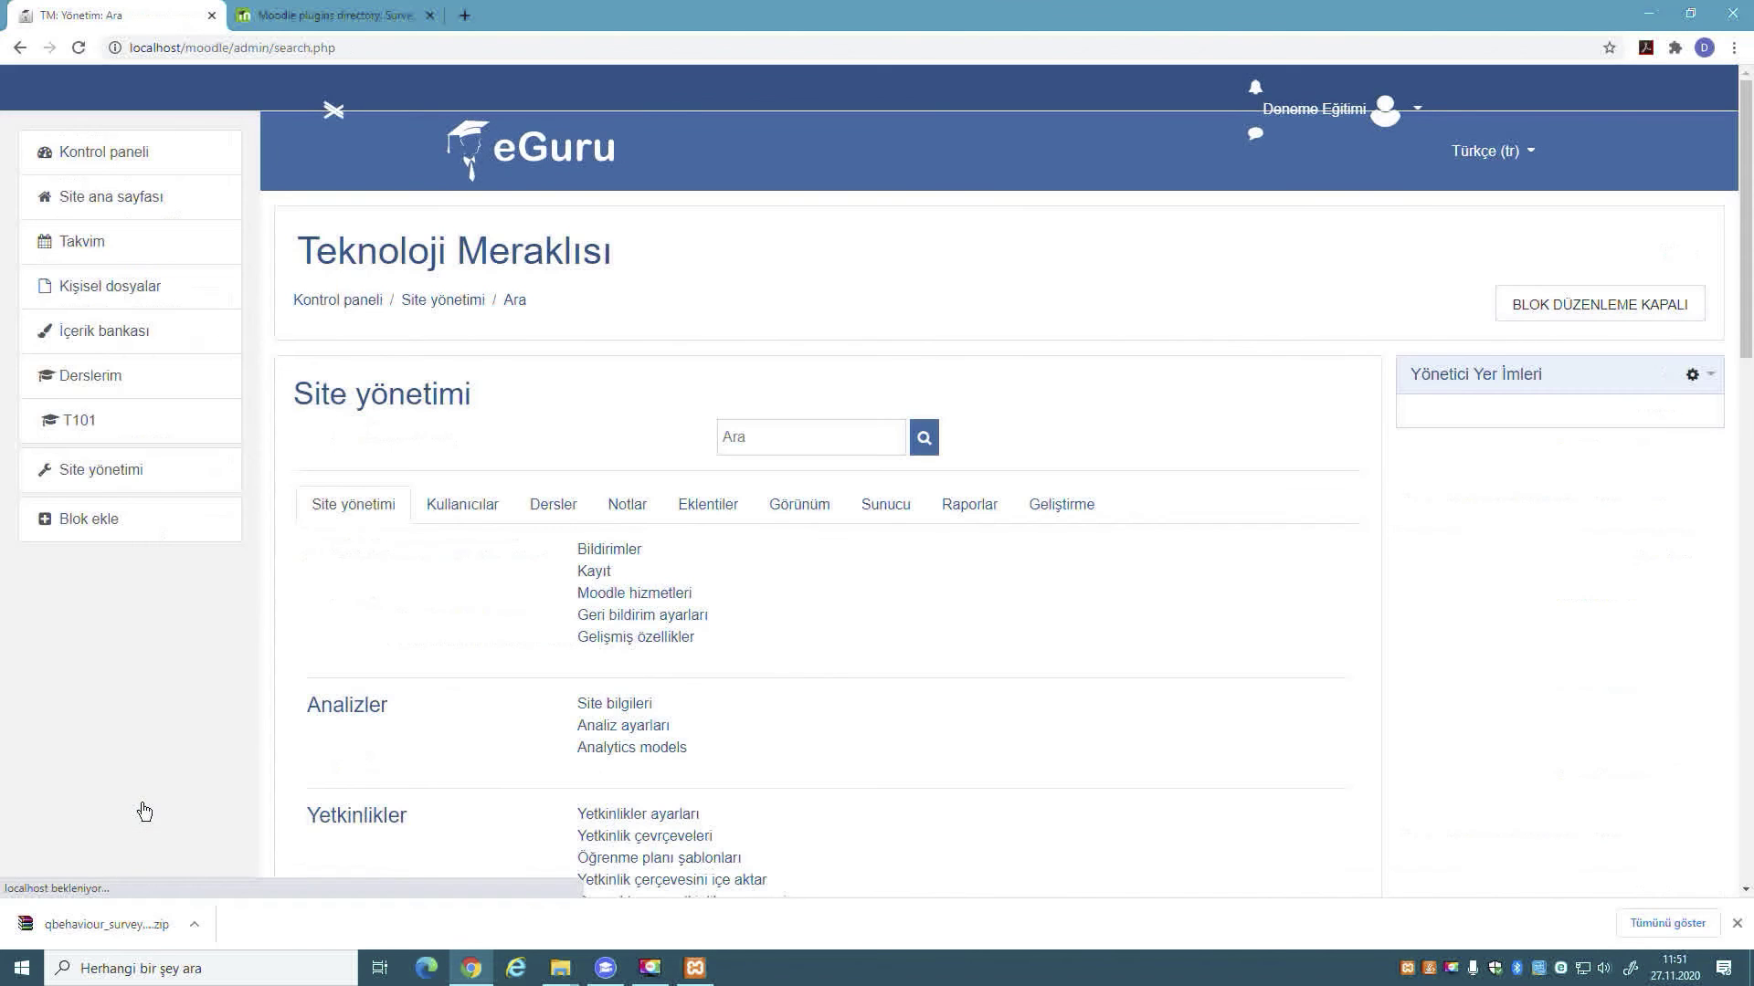
pyautogui.click(714, 516)
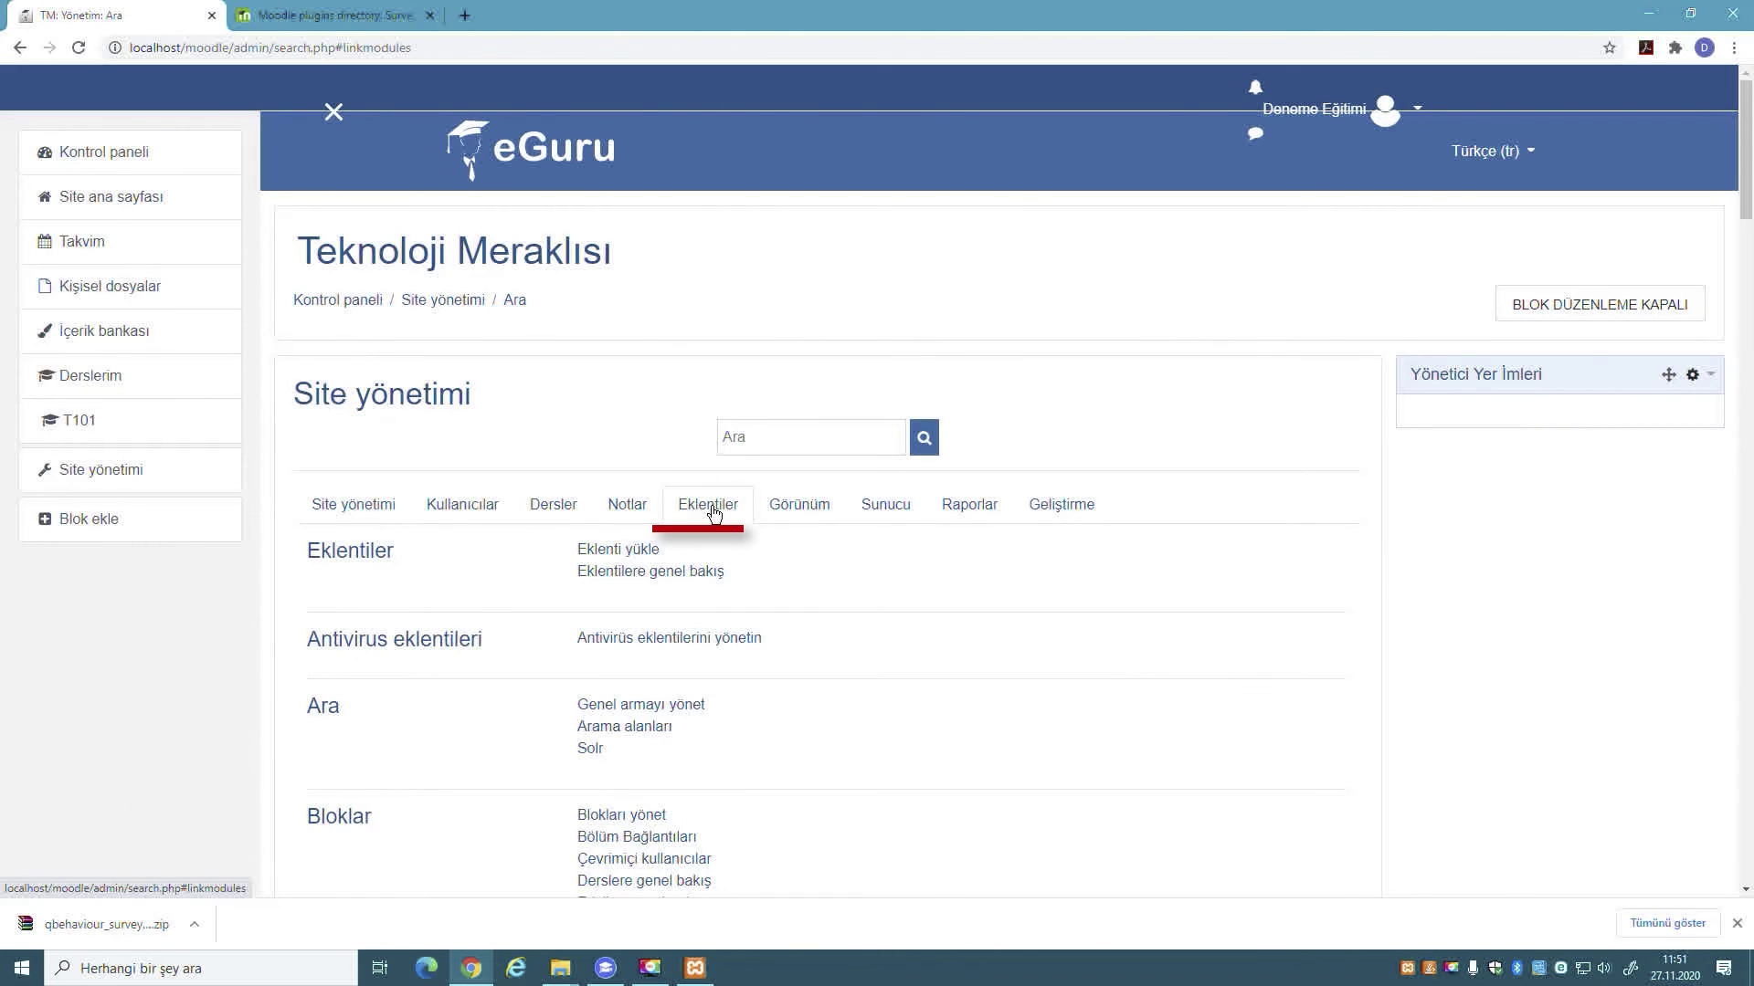
pyautogui.click(633, 559)
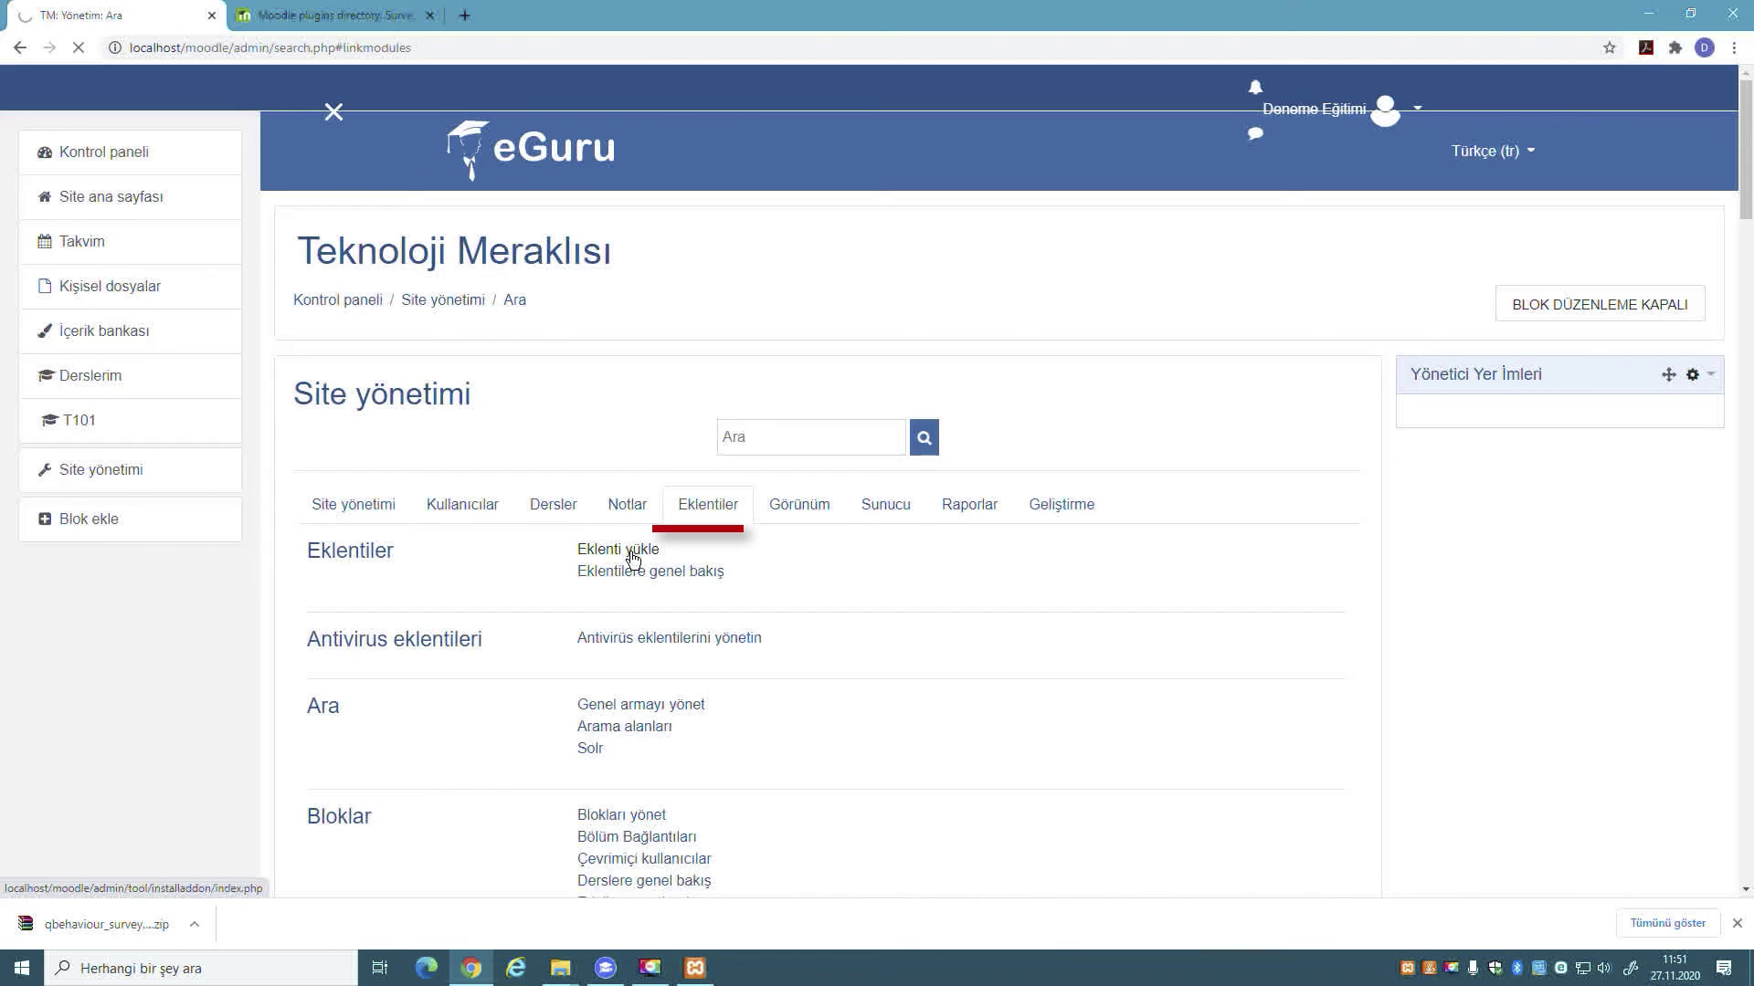
# - Add qbehaviour_survey_moodle38_2020050300.zip from the downloads folder as the plugin installer's ZIP package
pyautogui.scroll(-1, 633, 559)
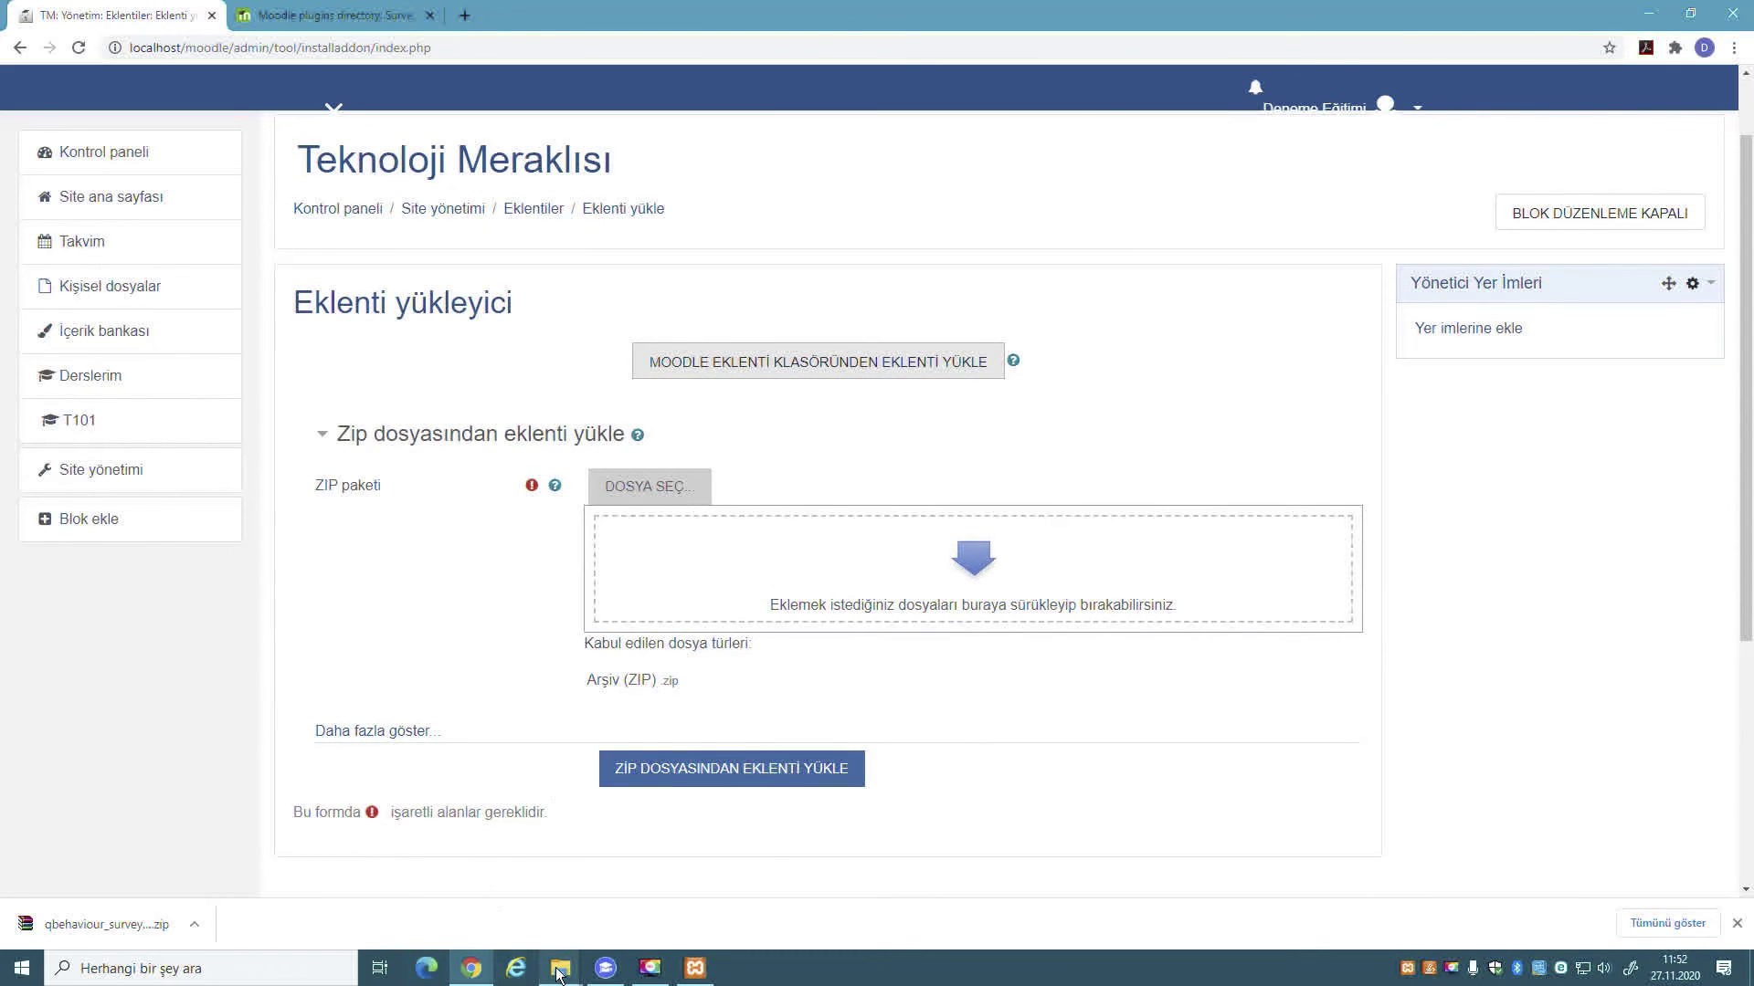
pyautogui.moveTo(560, 970)
pyautogui.click(624, 829)
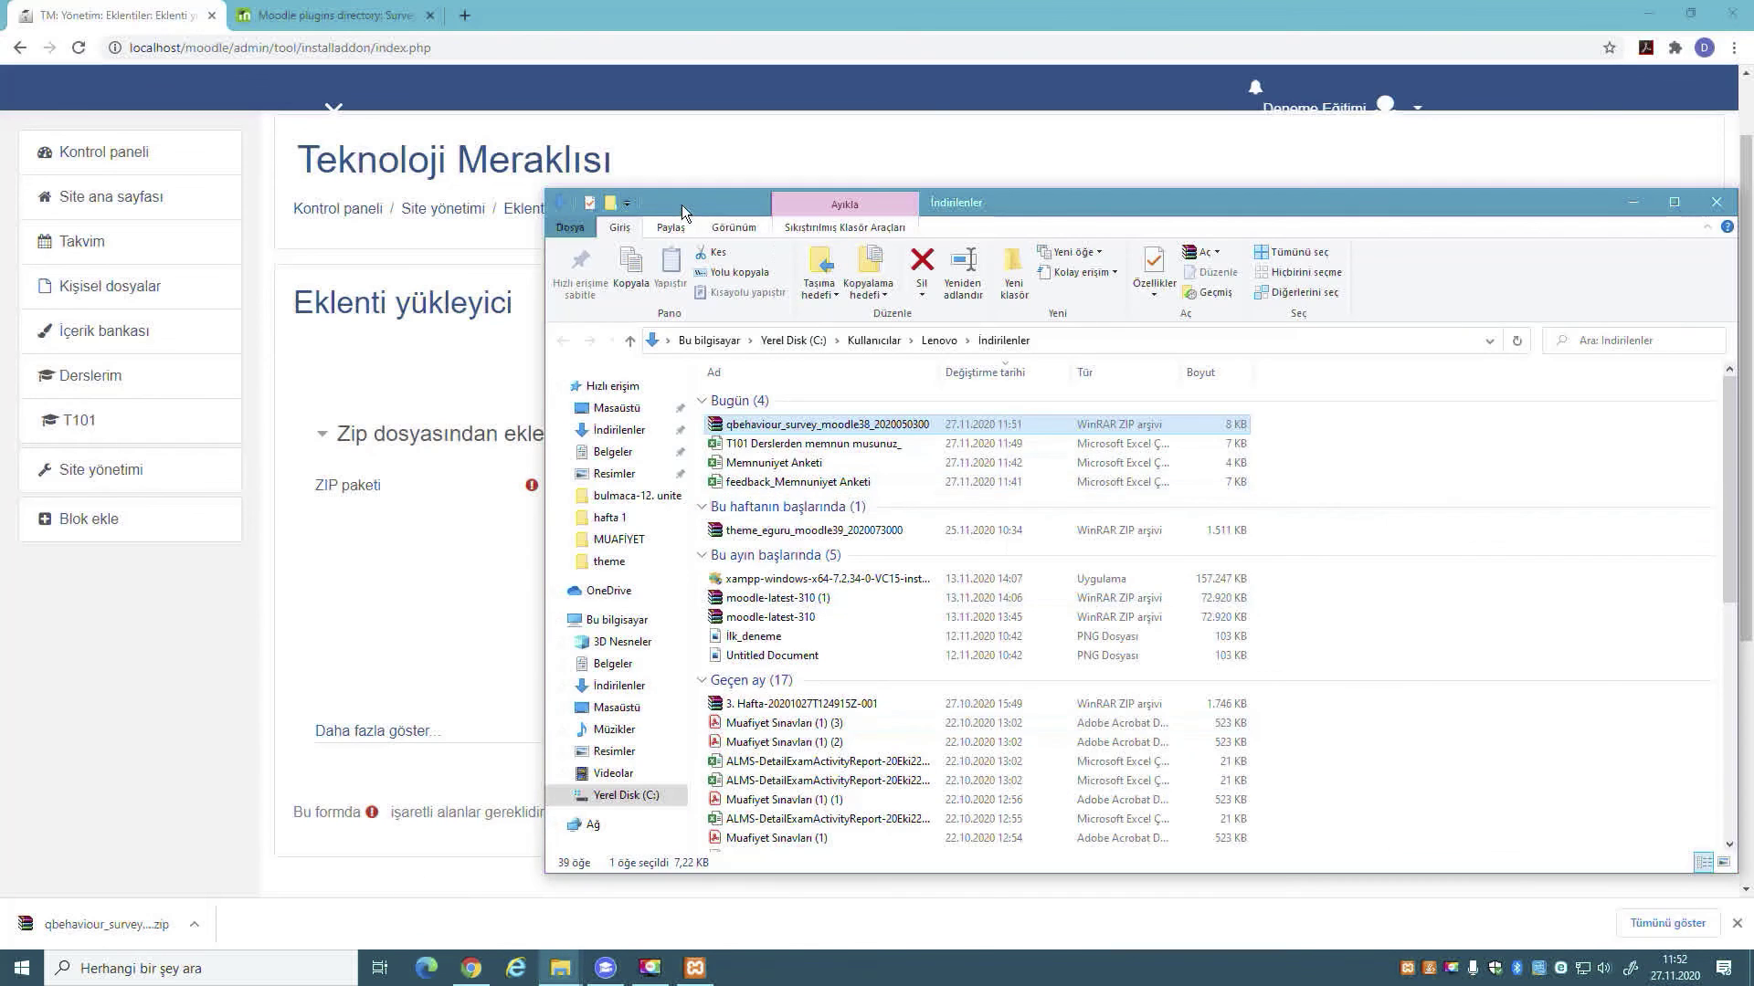
pyautogui.moveTo(682, 204); pyautogui.dragTo(1349, 232)
pyautogui.moveTo(1495, 450); pyautogui.dragTo(851, 562)
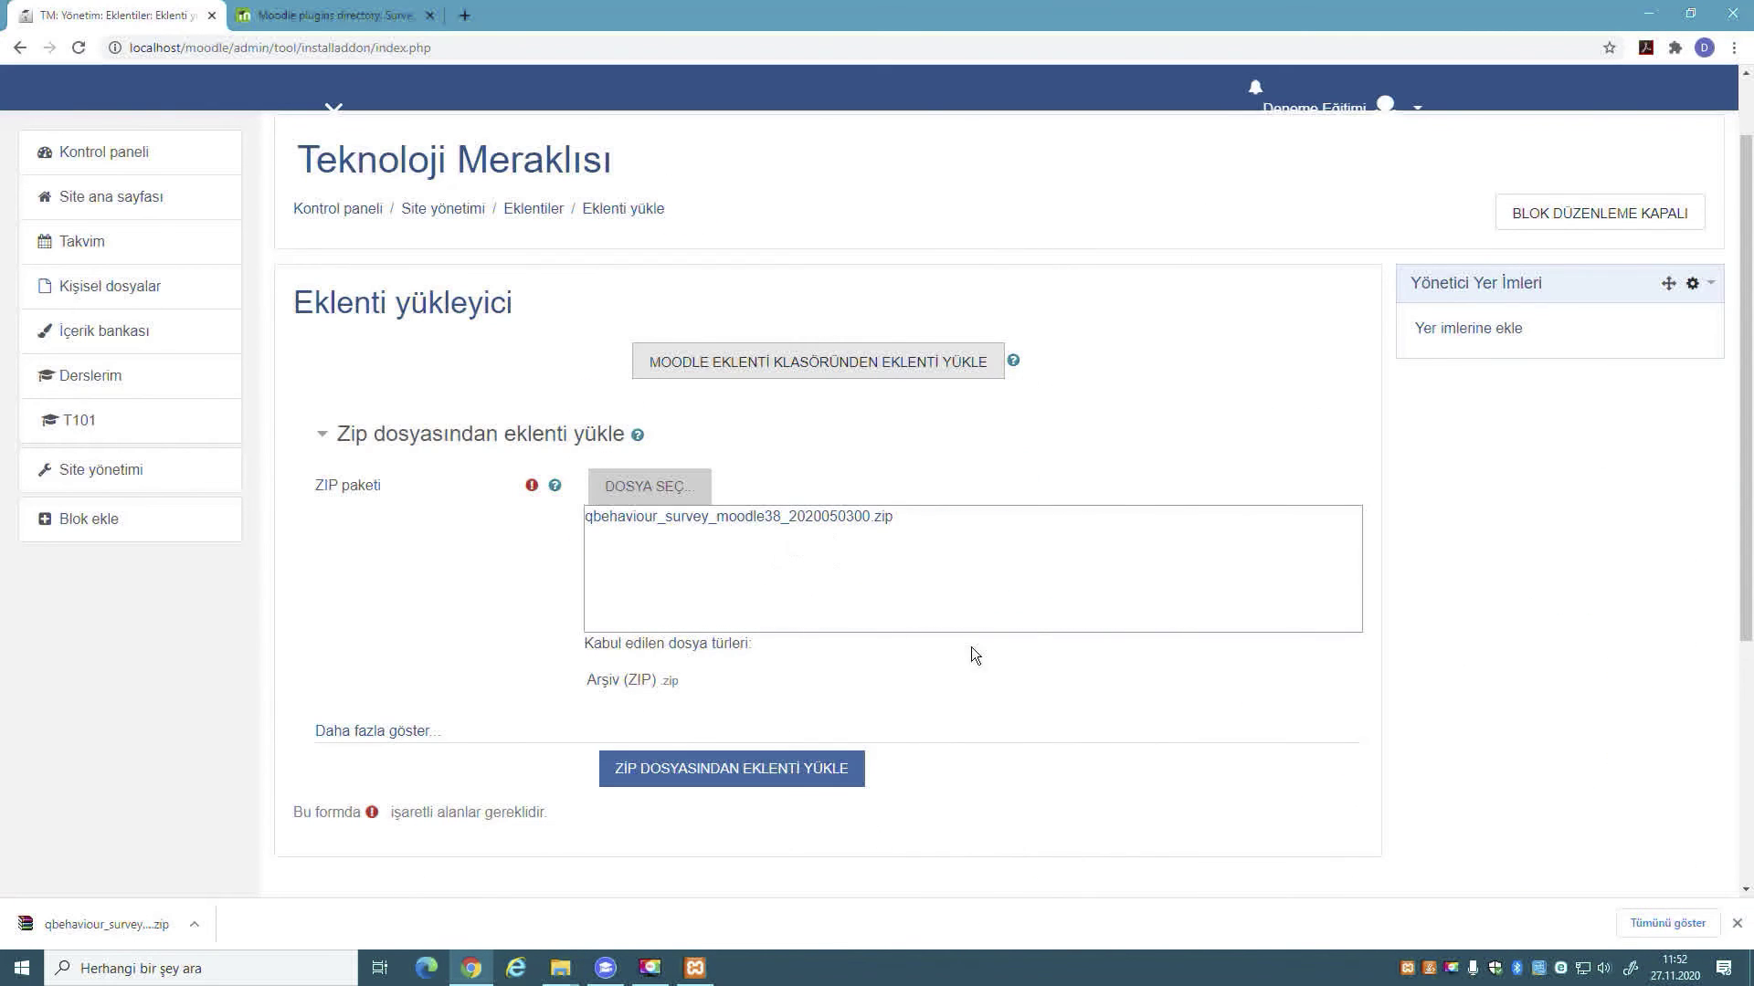
# - Look at the file picker's Dosya yükle option and its file selection dialog, and close both without choosing a file
pyautogui.click(660, 486)
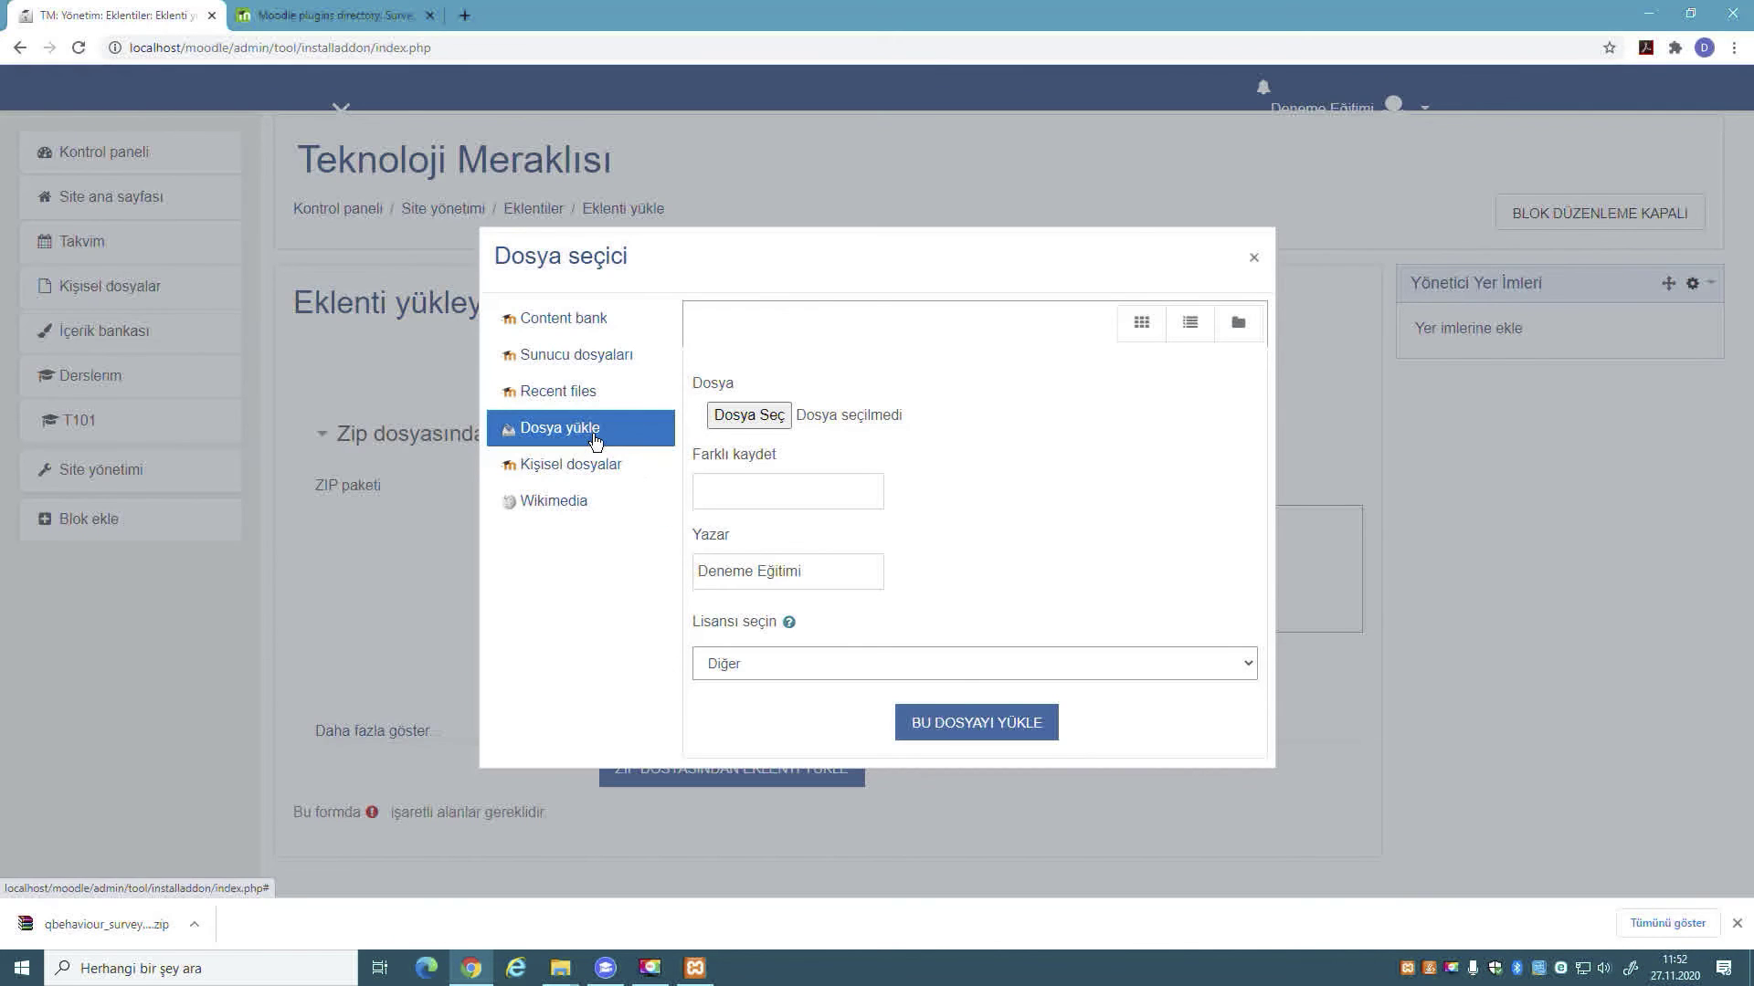
pyautogui.click(739, 414)
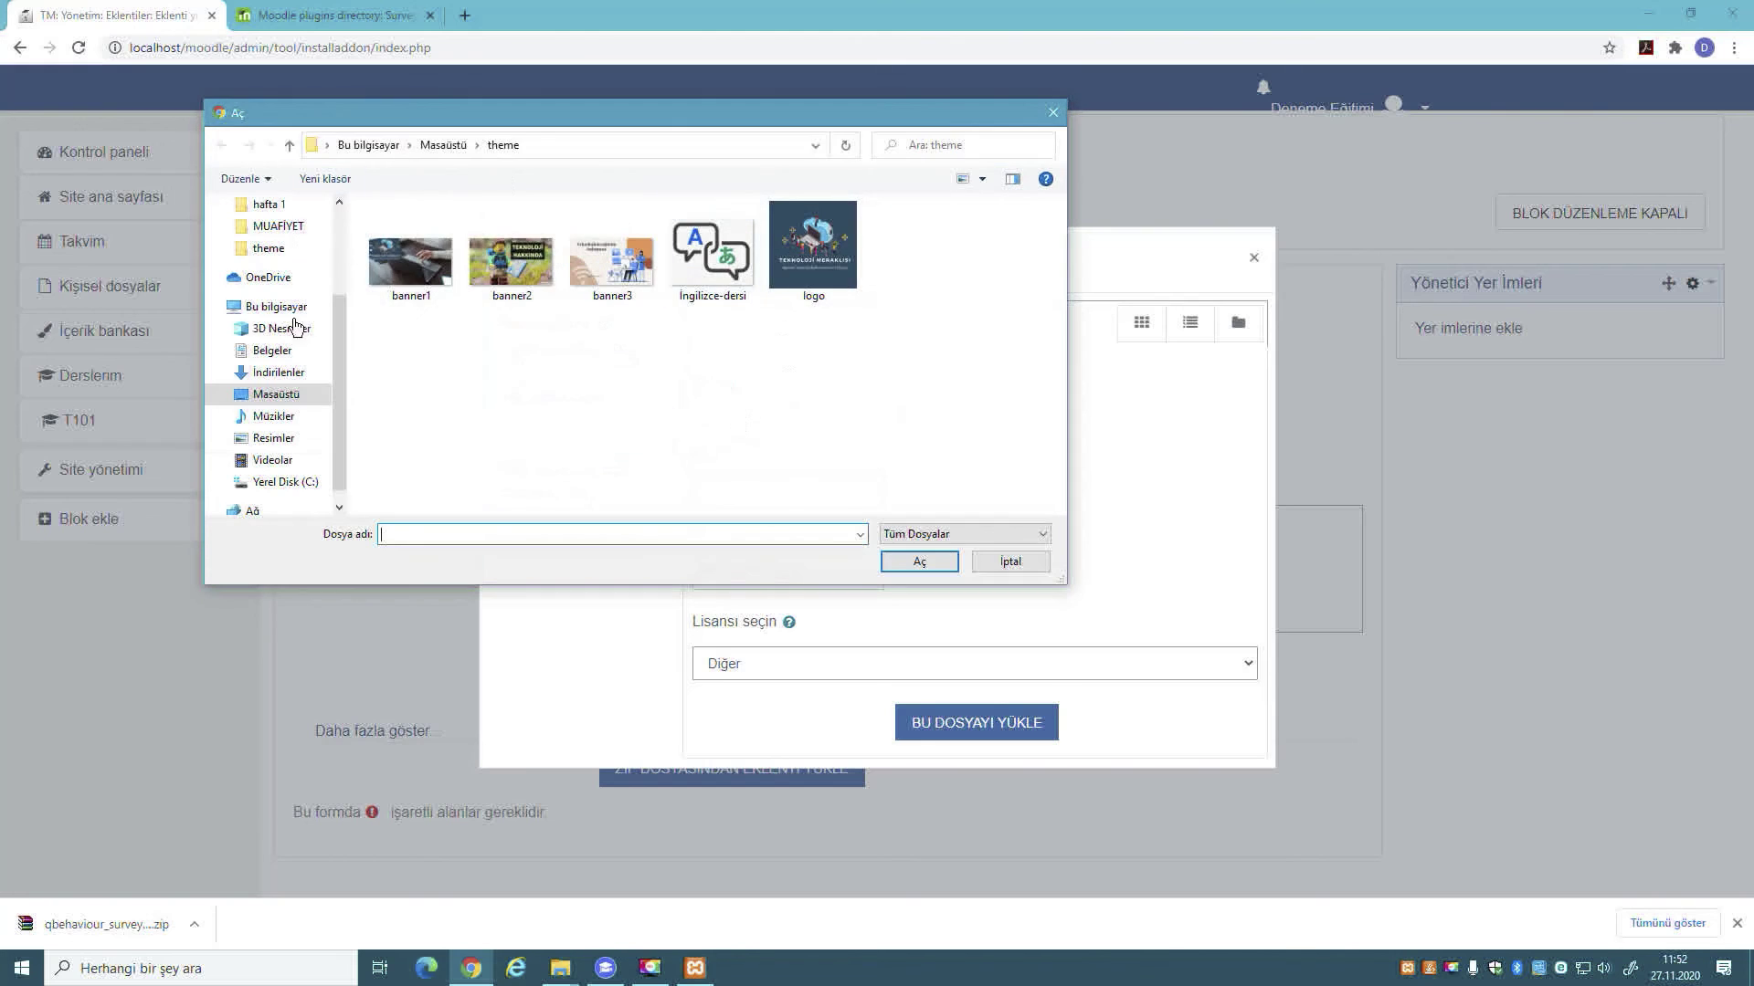
pyautogui.click(1010, 561)
pyautogui.click(1254, 260)
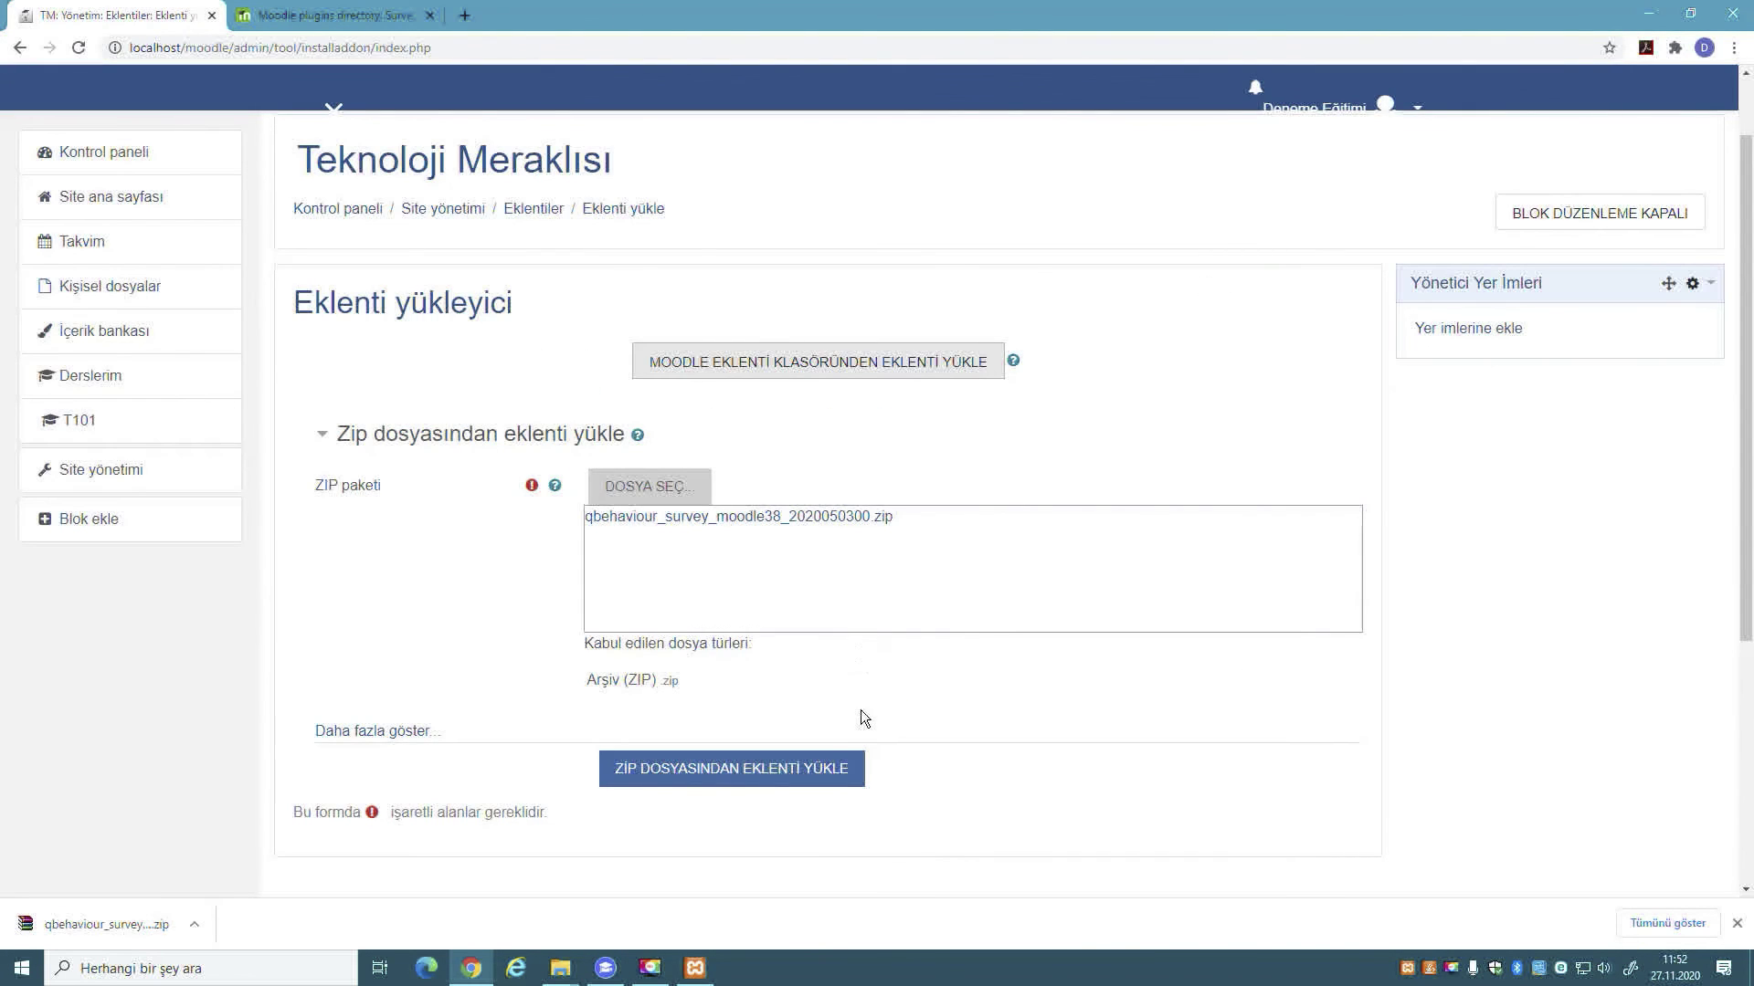
# - Install the qbehaviour_survey plugin from the zip file, continuing through validation and server checks and upgrading the Moodle database
pyautogui.click(728, 773)
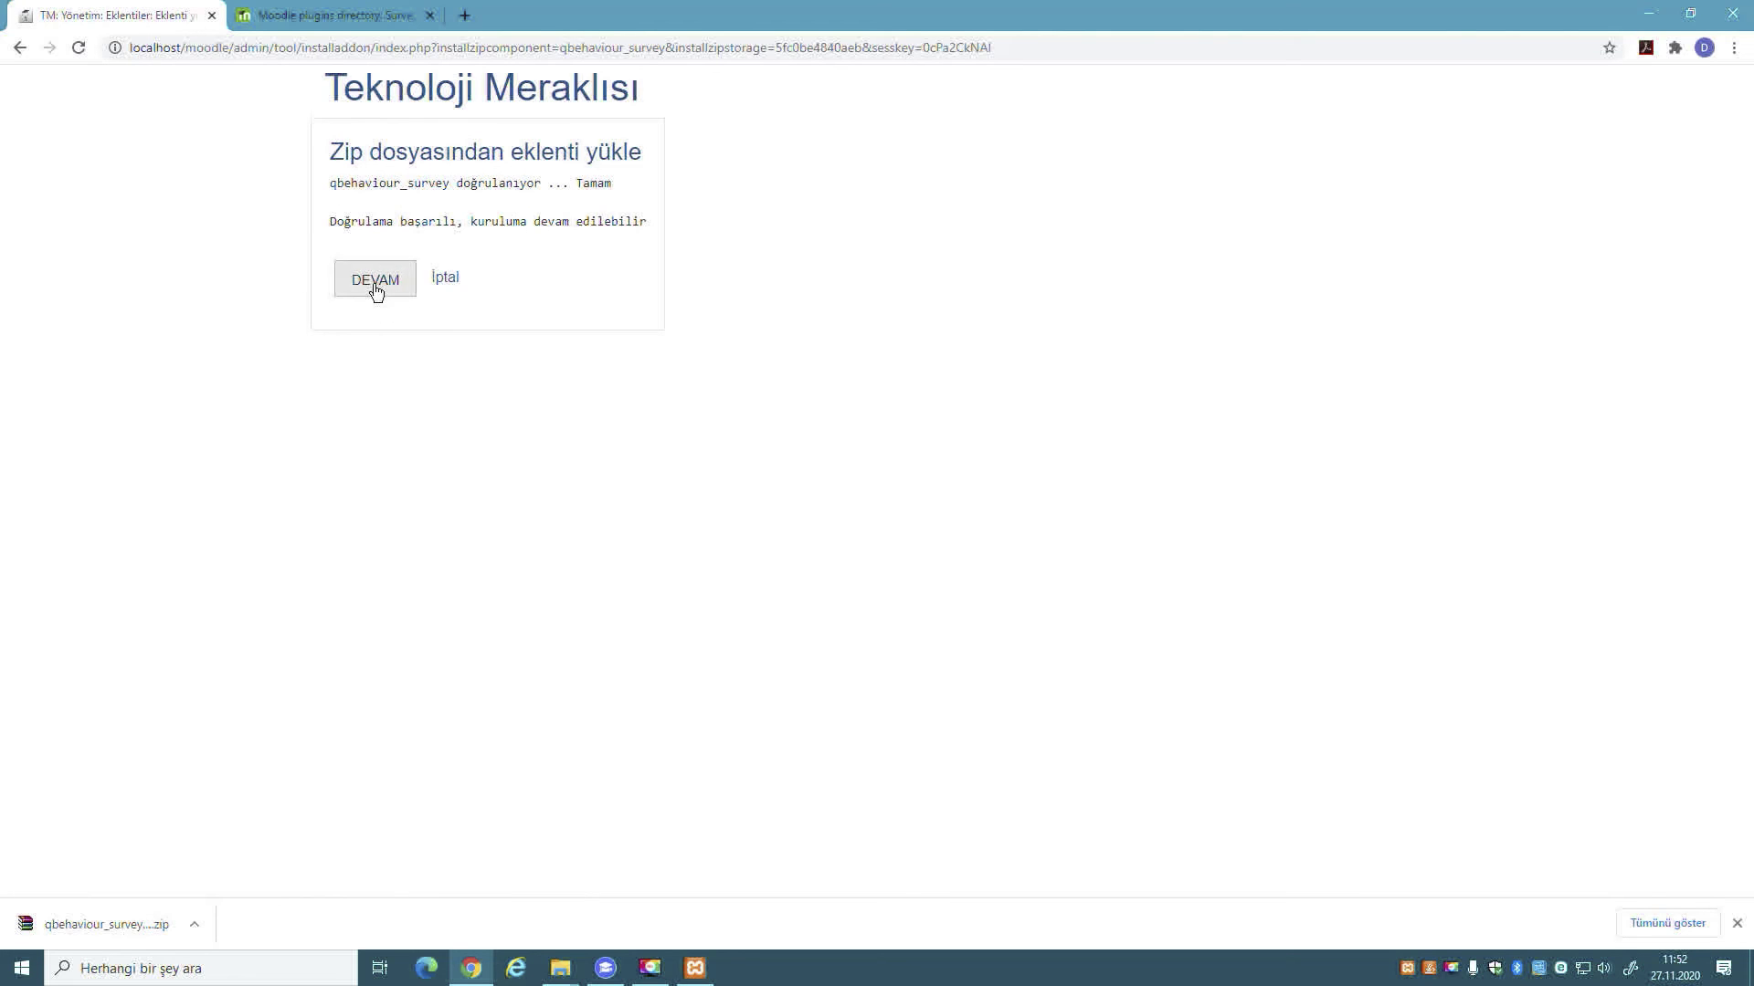
pyautogui.click(375, 290)
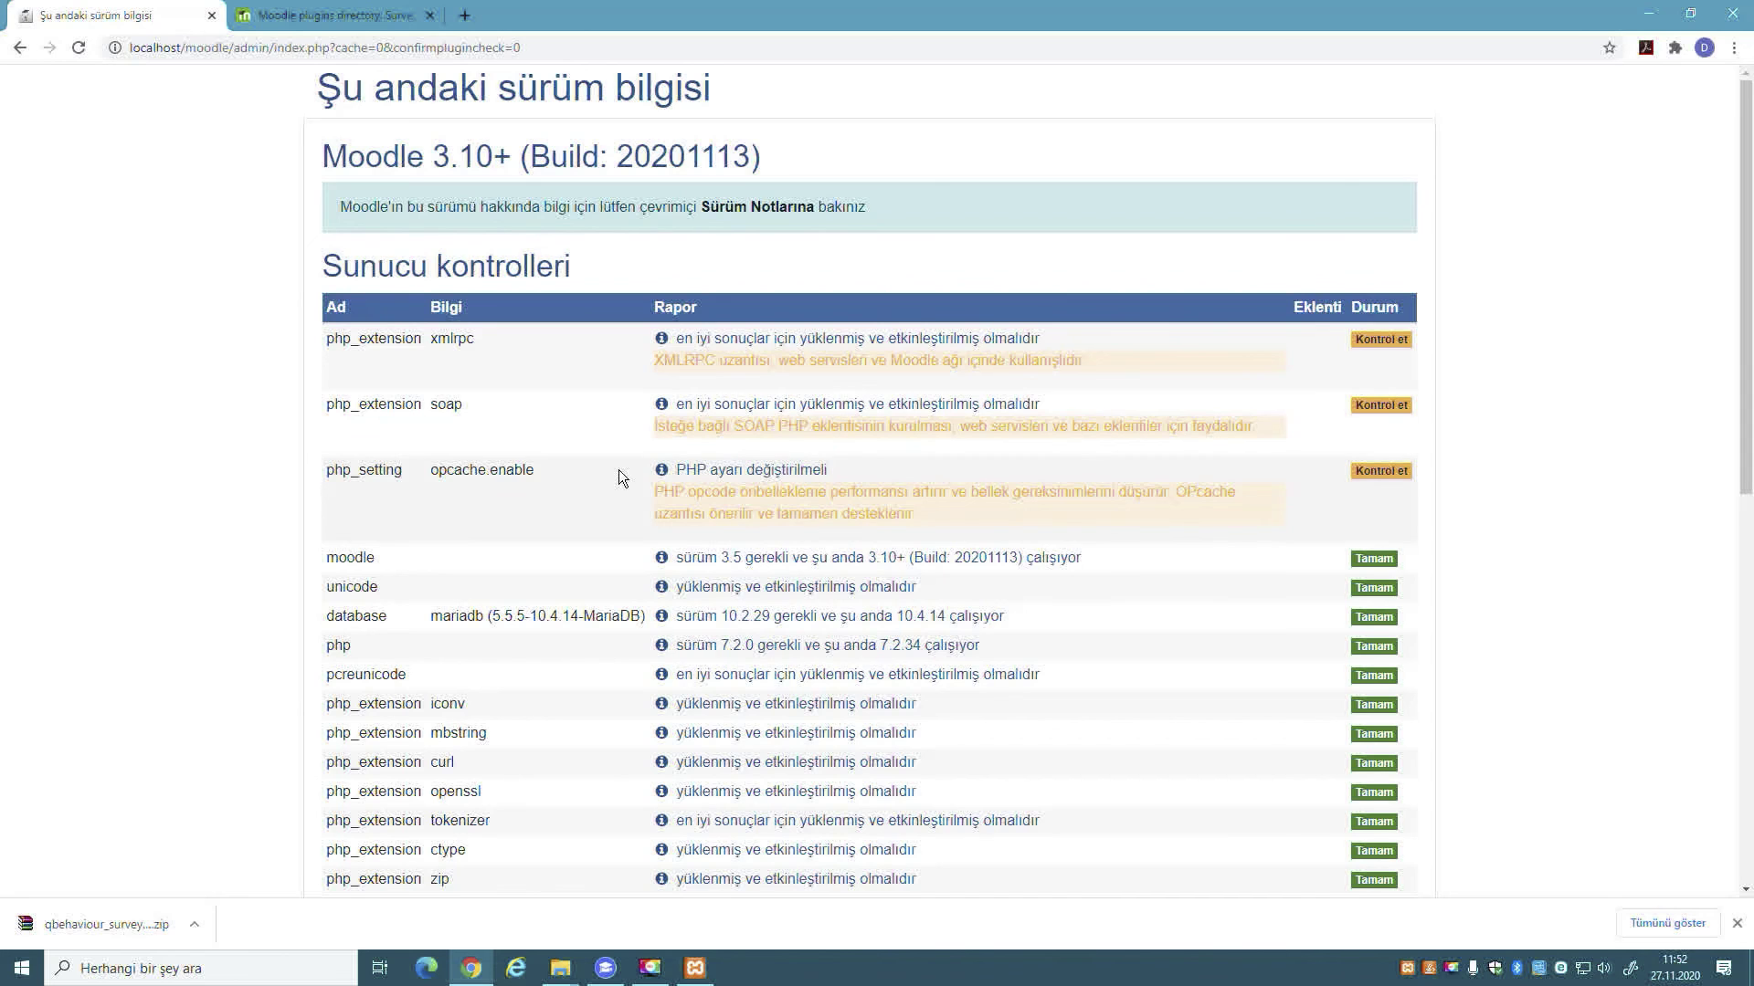
pyautogui.scroll(-9, 894, 822)
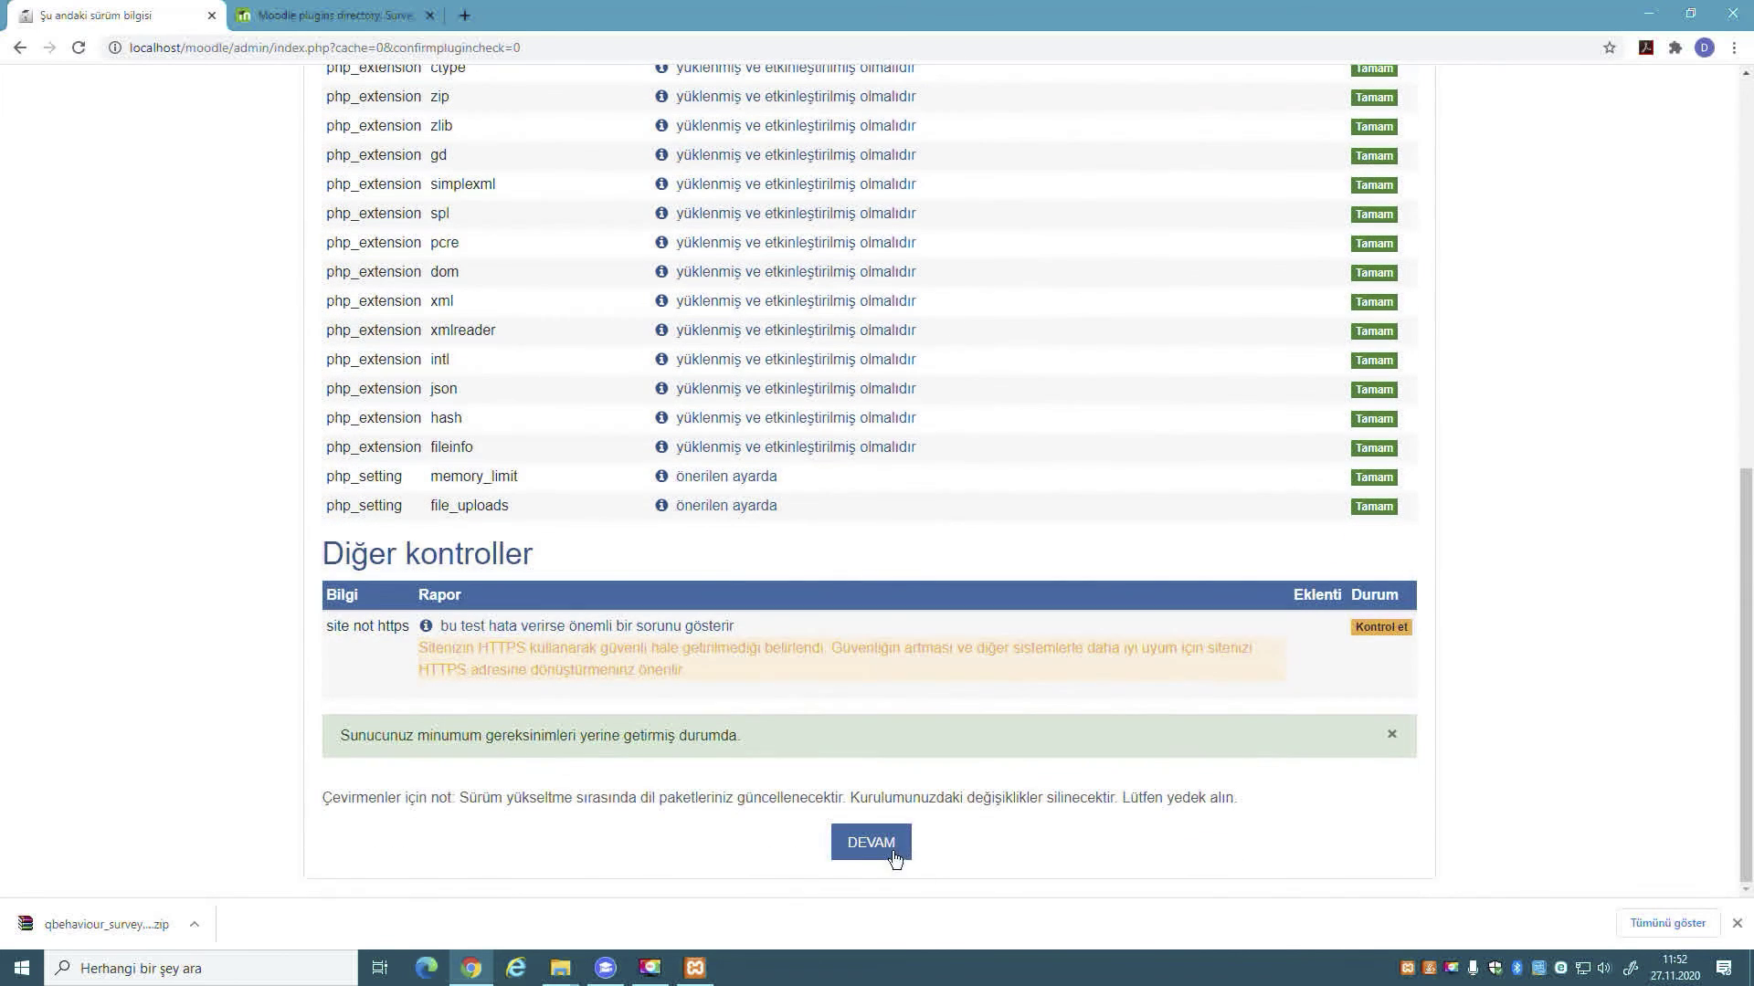
pyautogui.click(894, 858)
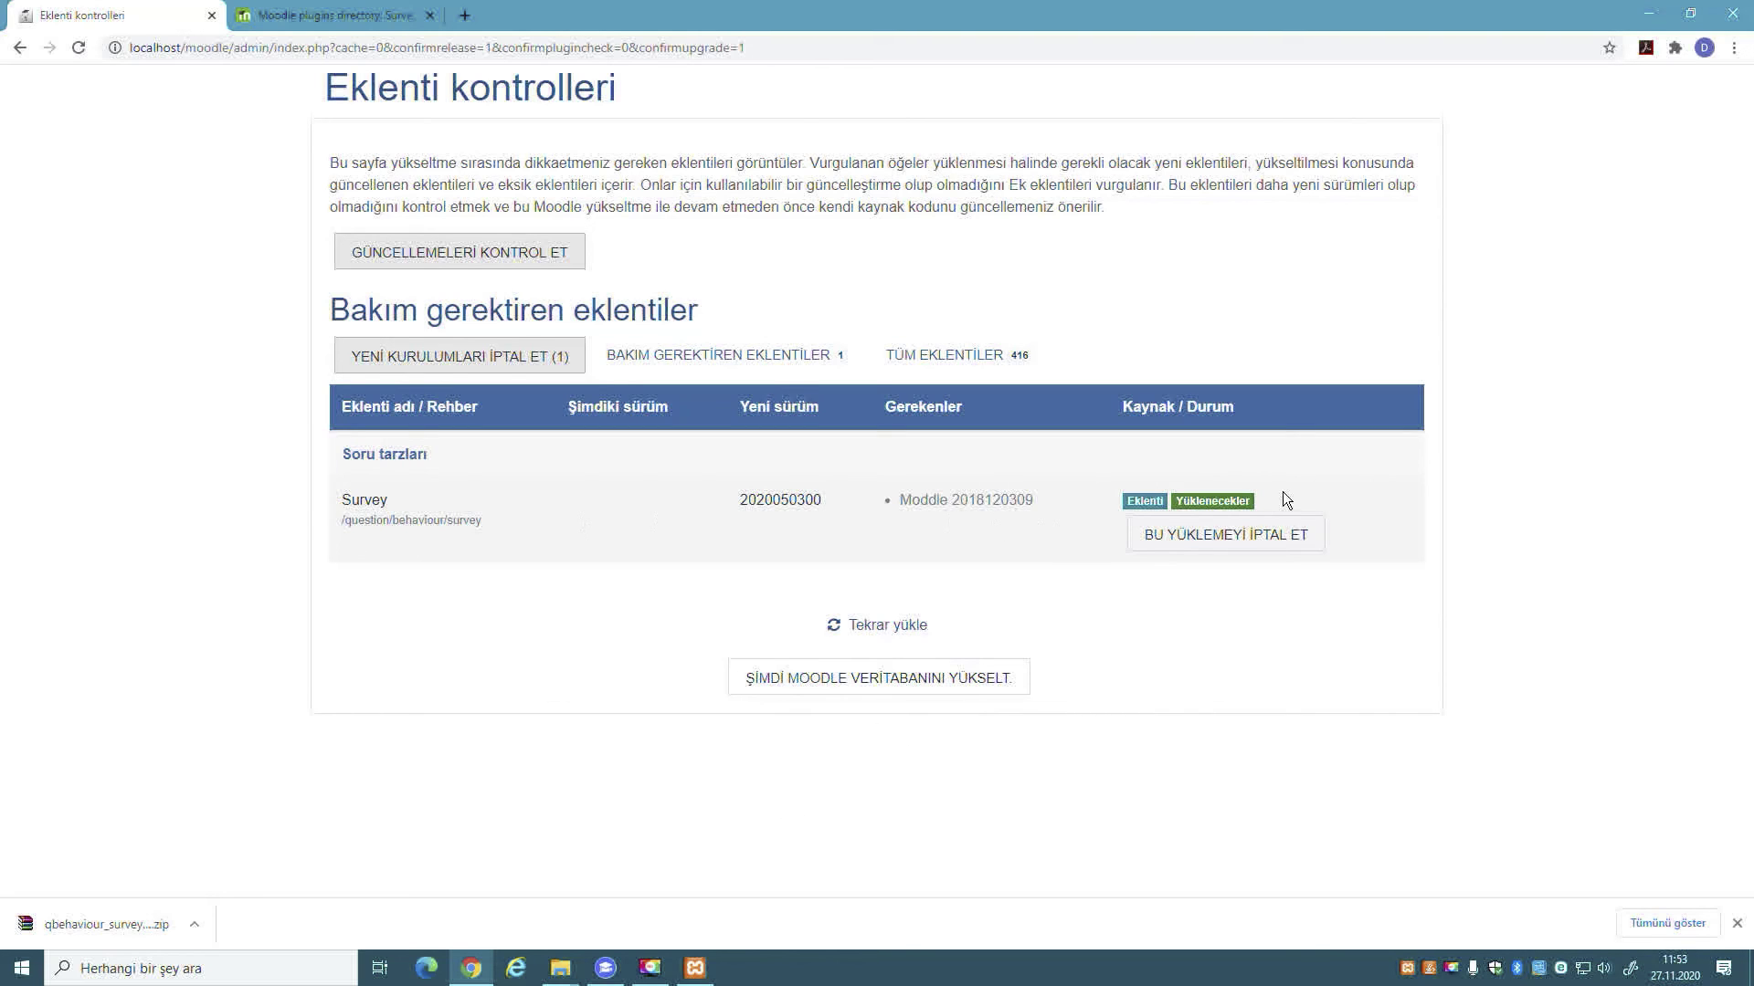
pyautogui.click(894, 695)
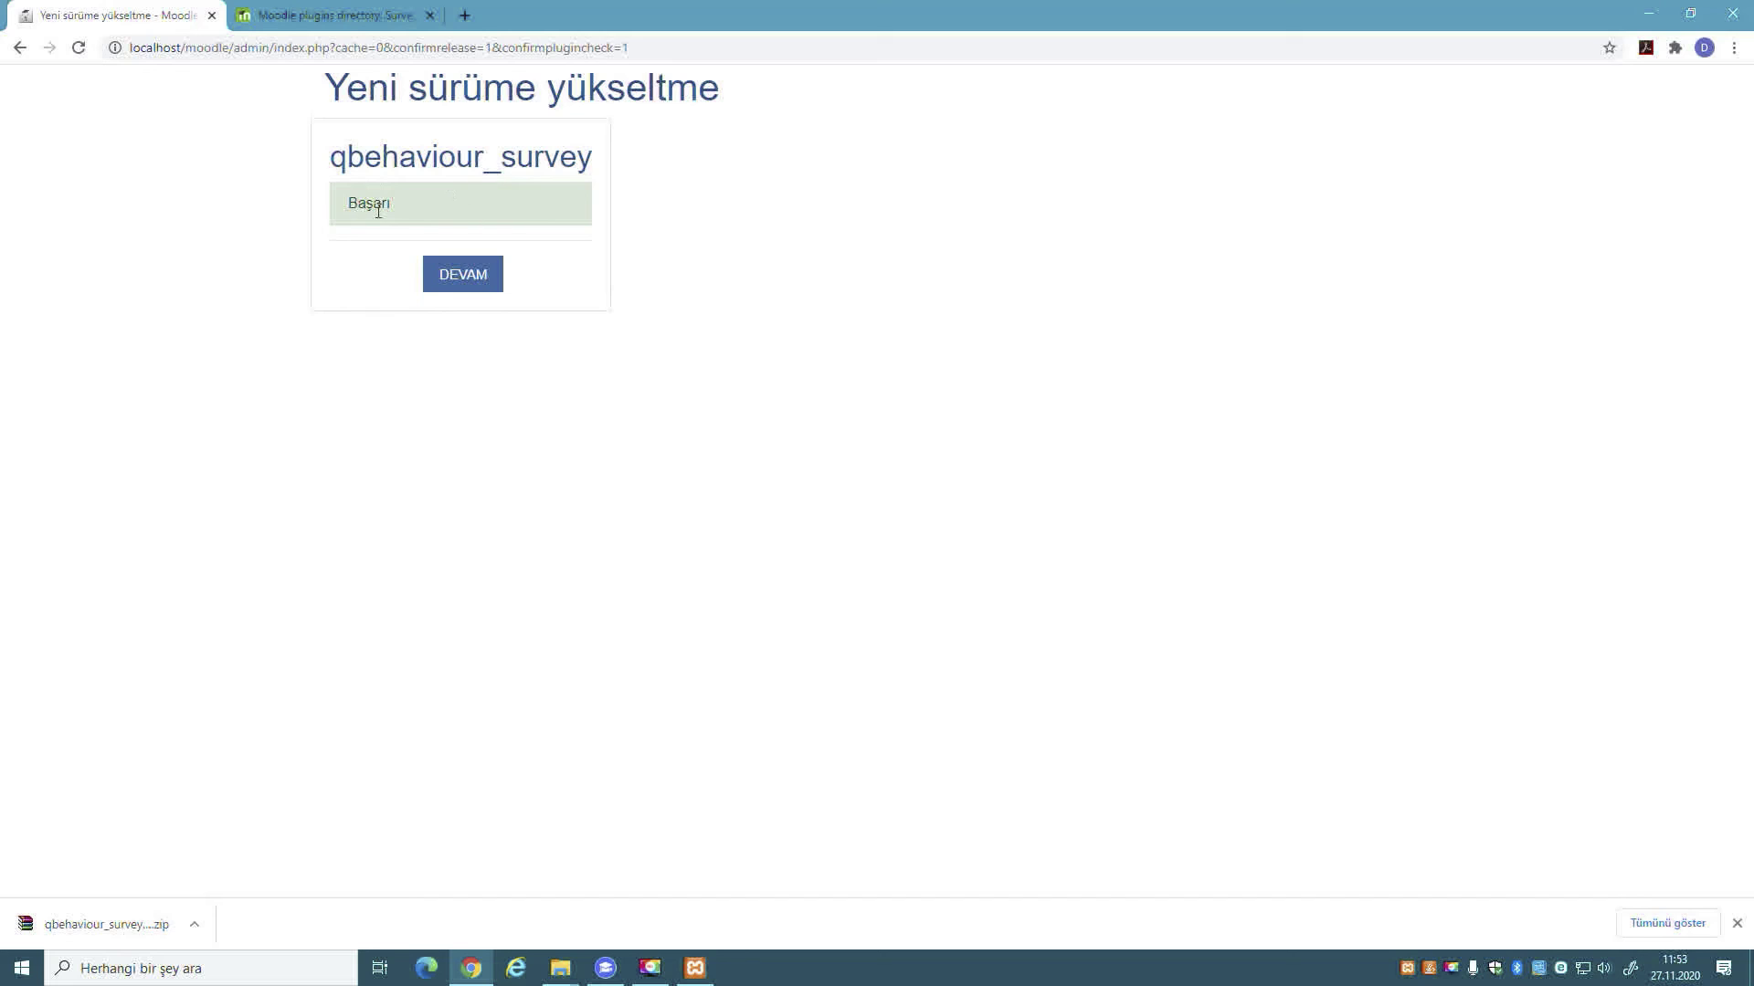
pyautogui.moveTo(414, 209); pyautogui.dragTo(342, 209)
pyautogui.click(490, 285)
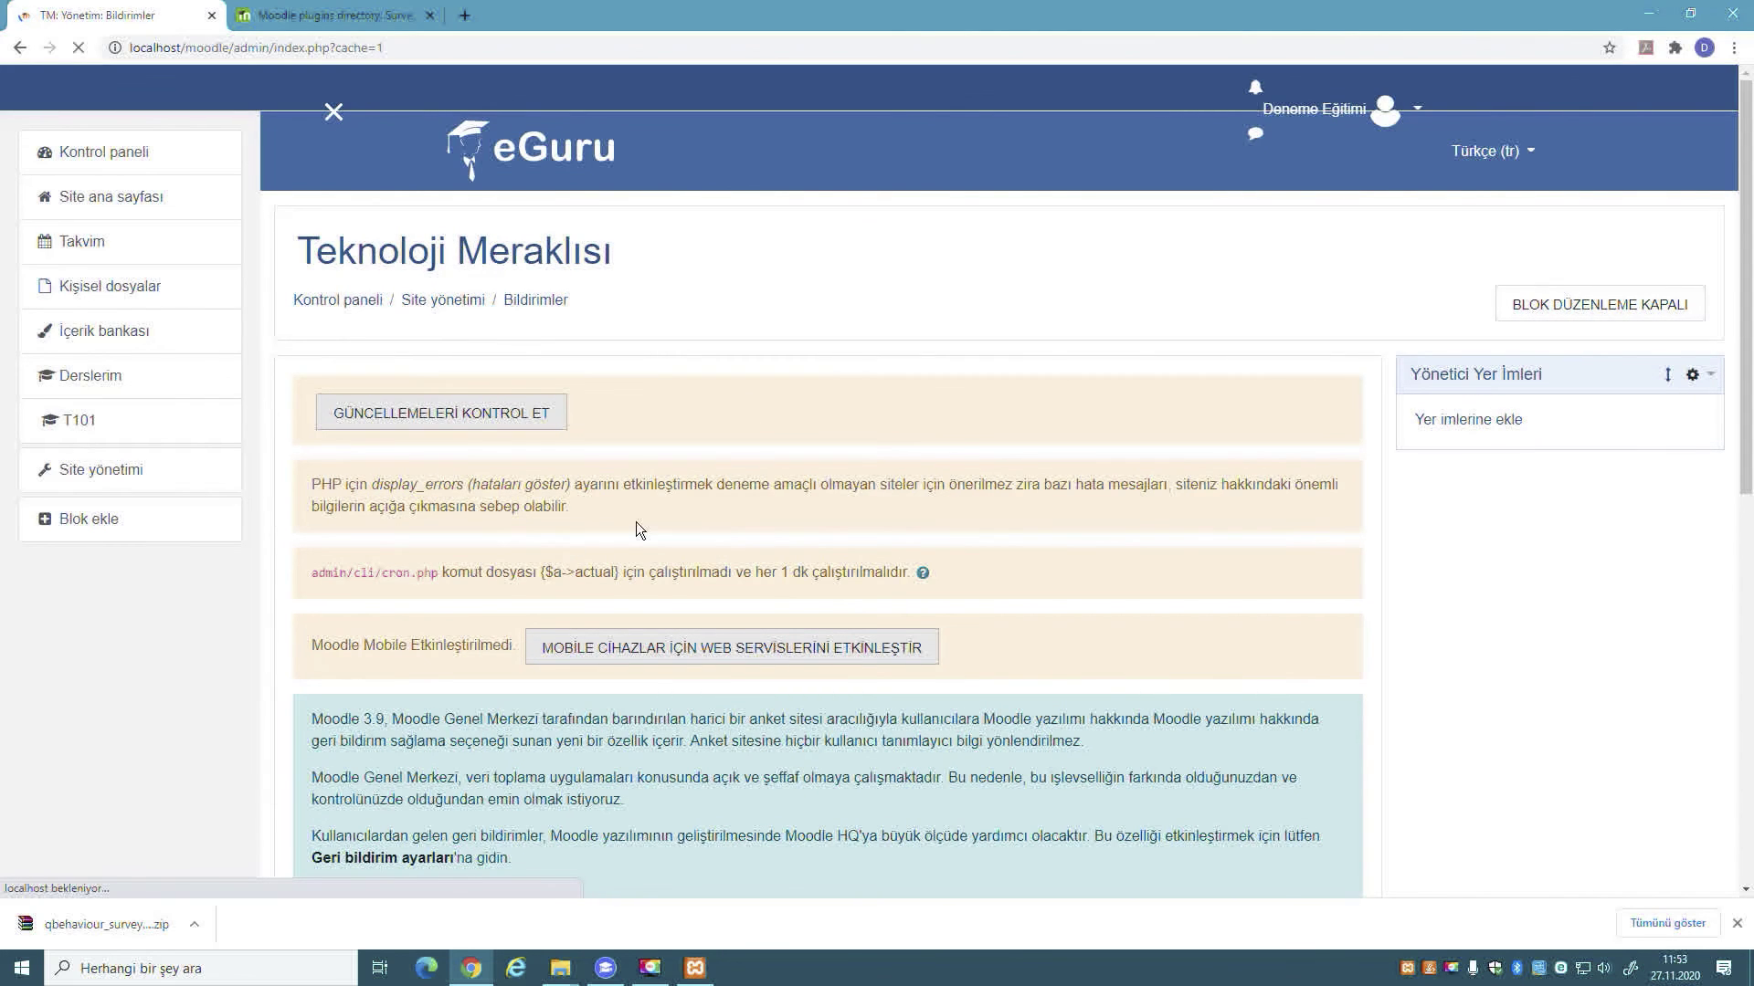
# - Open the T101 course, search its activities for "anket" and start an Anket (Soru tabanlı form) in the 26 Kasım - 2 Aralık section
pyautogui.scroll(-5, 583, 586)
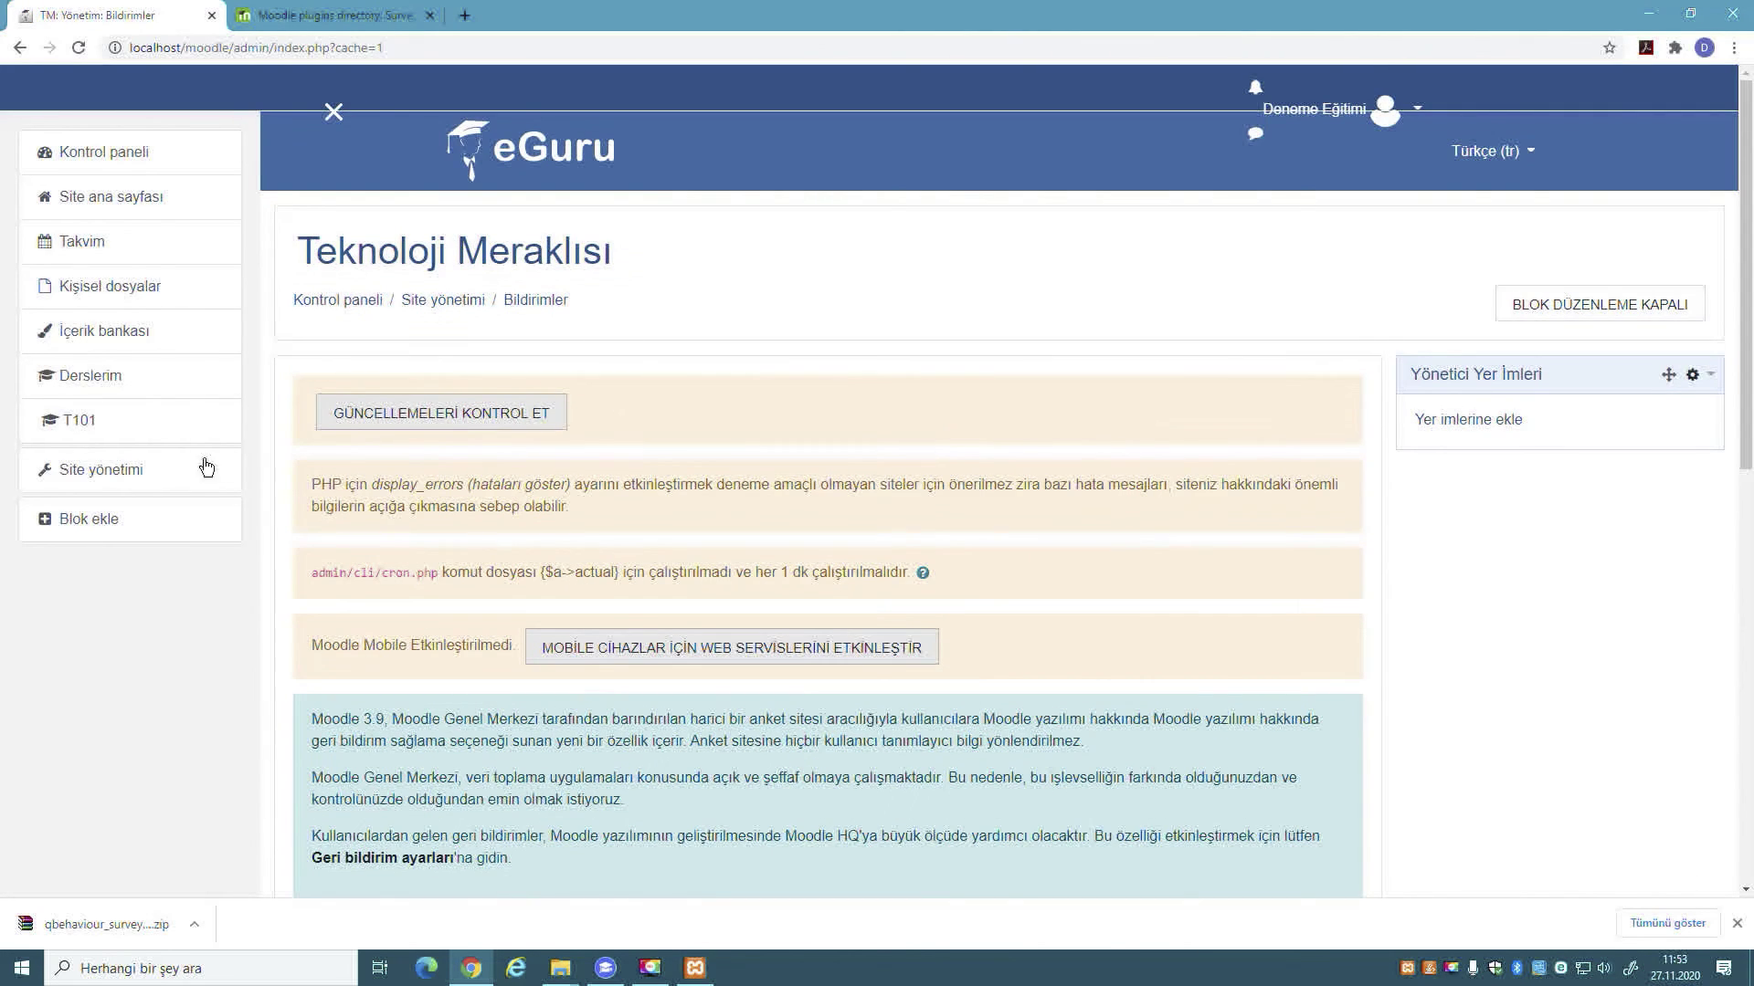
pyautogui.click(92, 429)
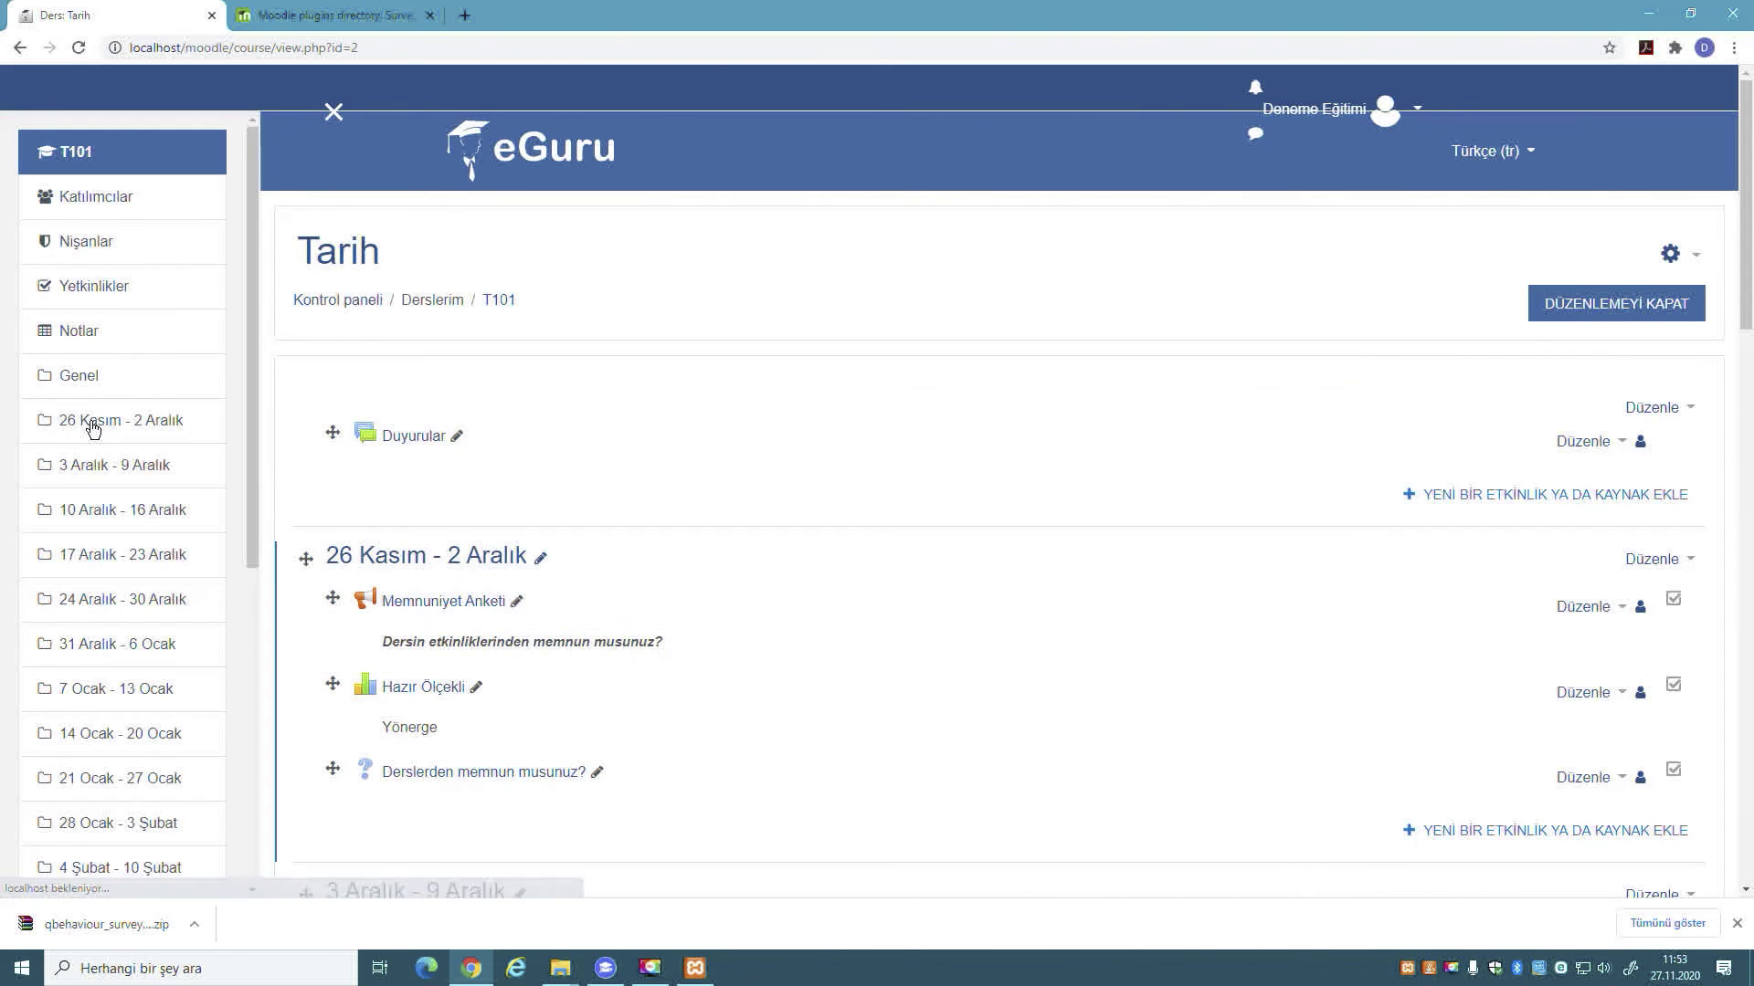
pyautogui.scroll(-2, 792, 468)
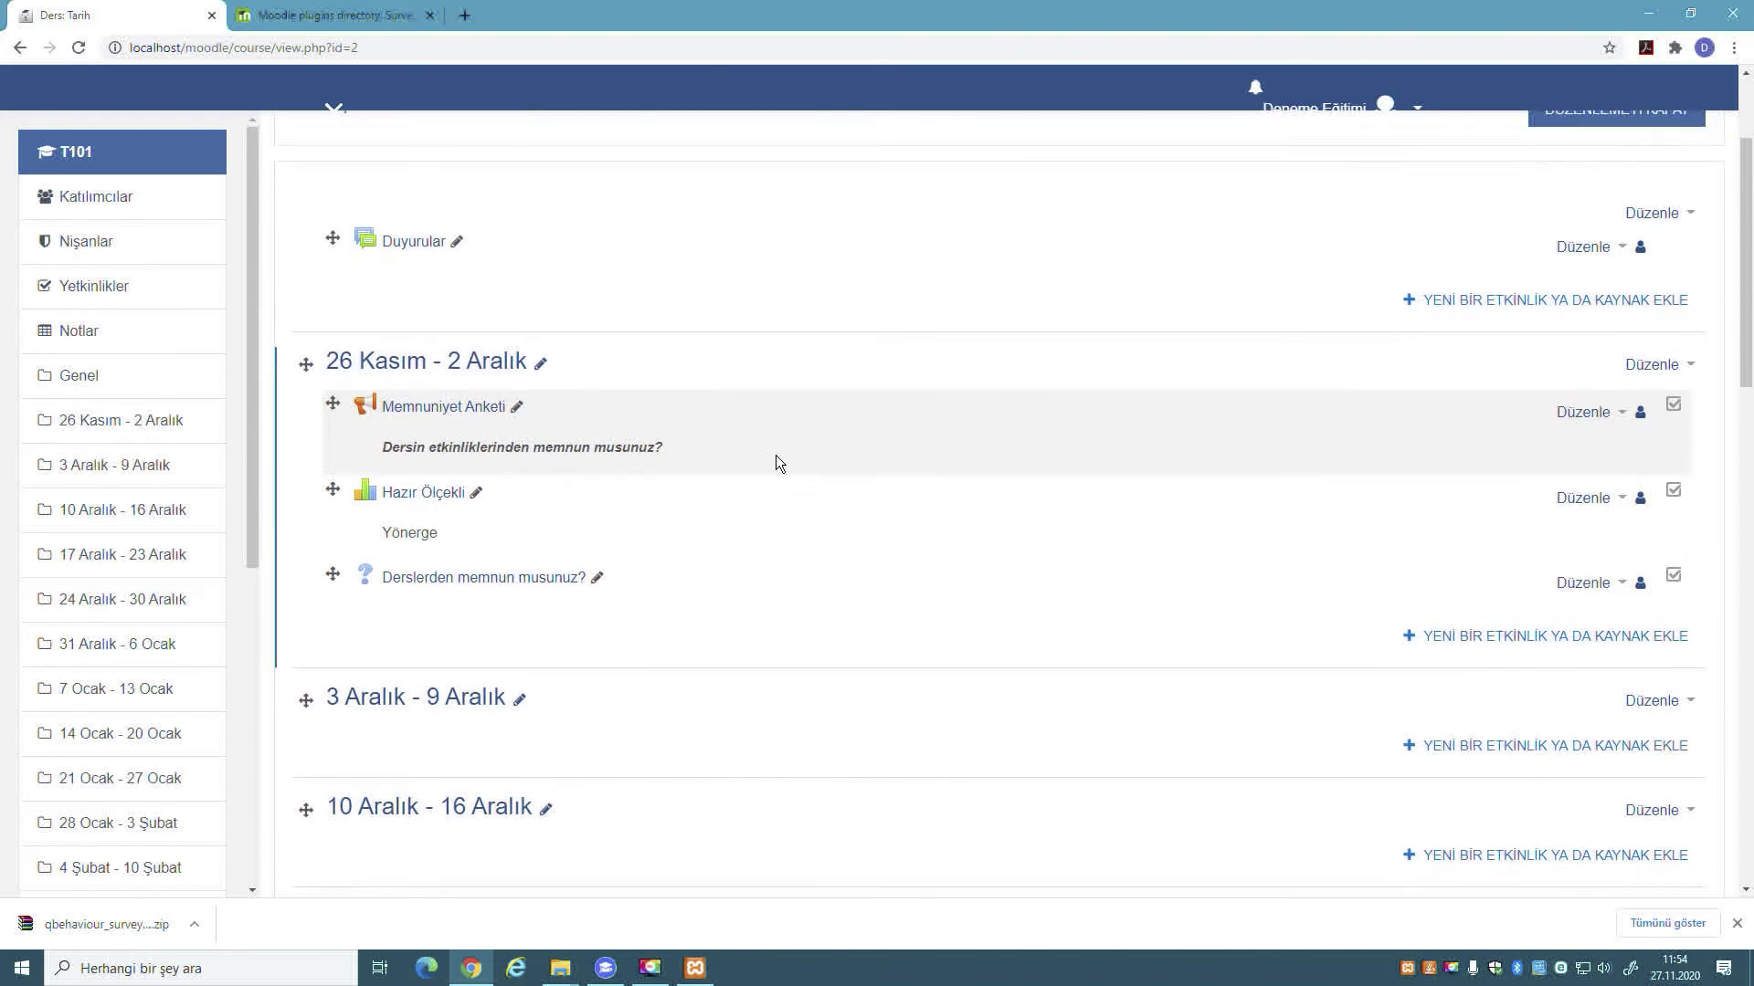
pyautogui.scroll(-1, 1198, 453)
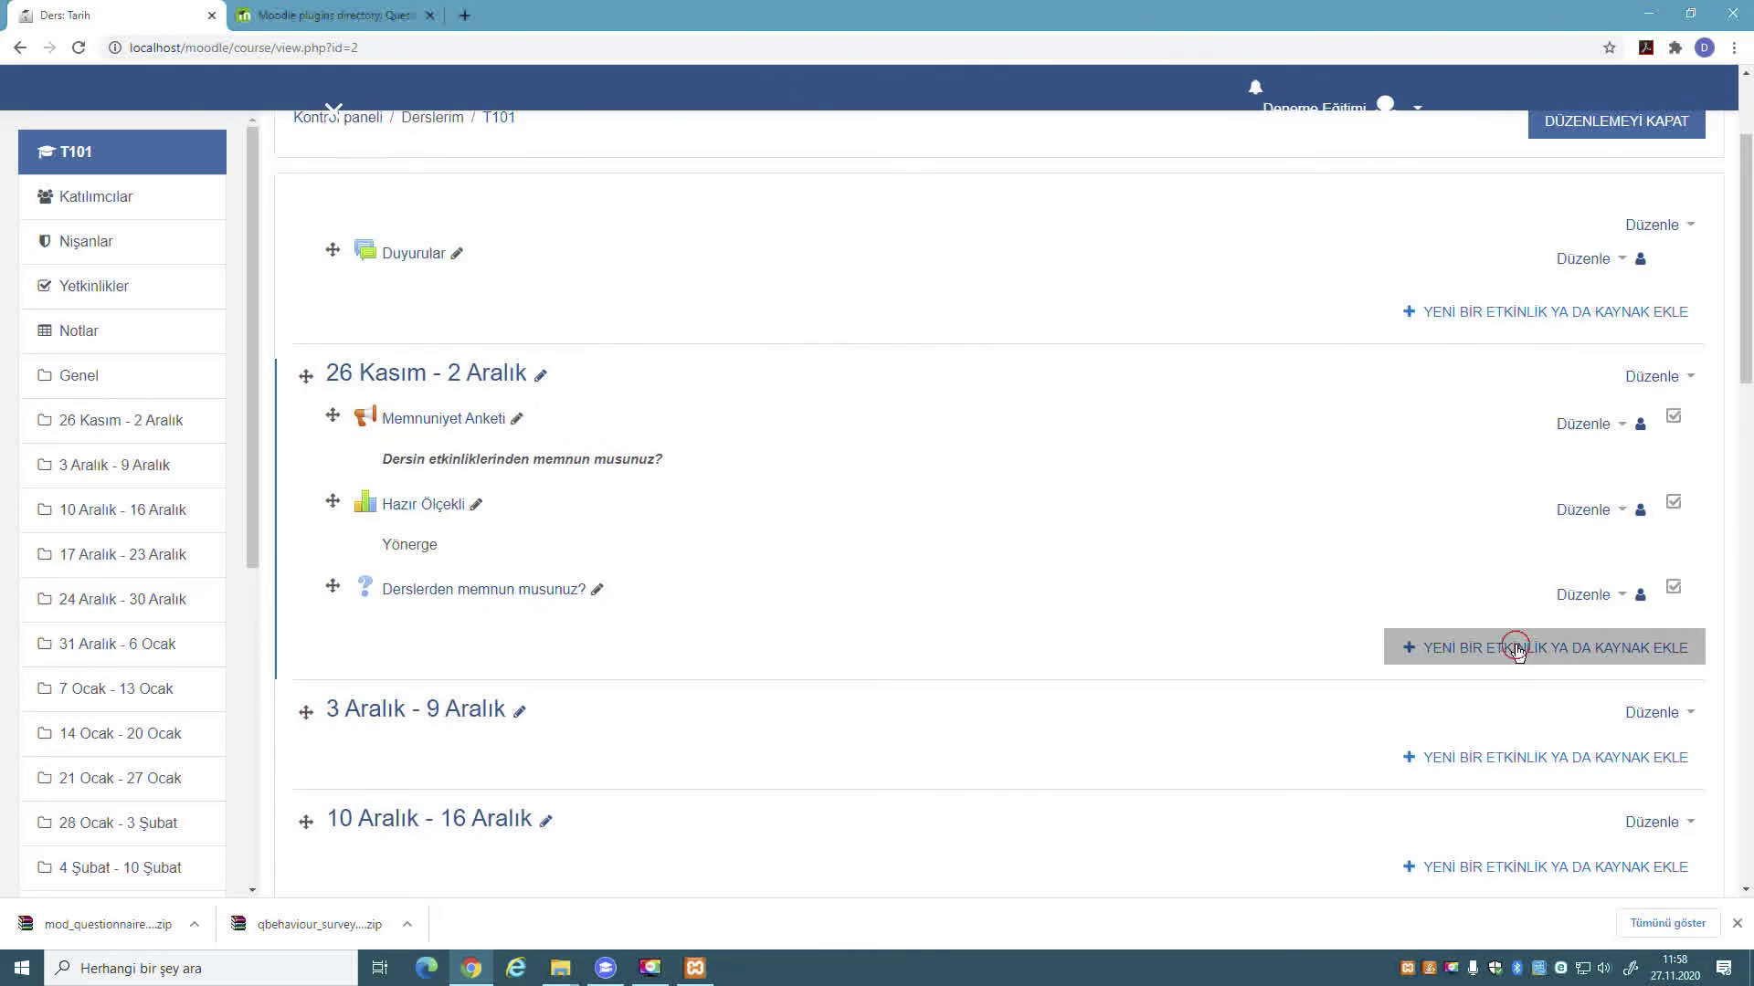
pyautogui.click(1511, 648)
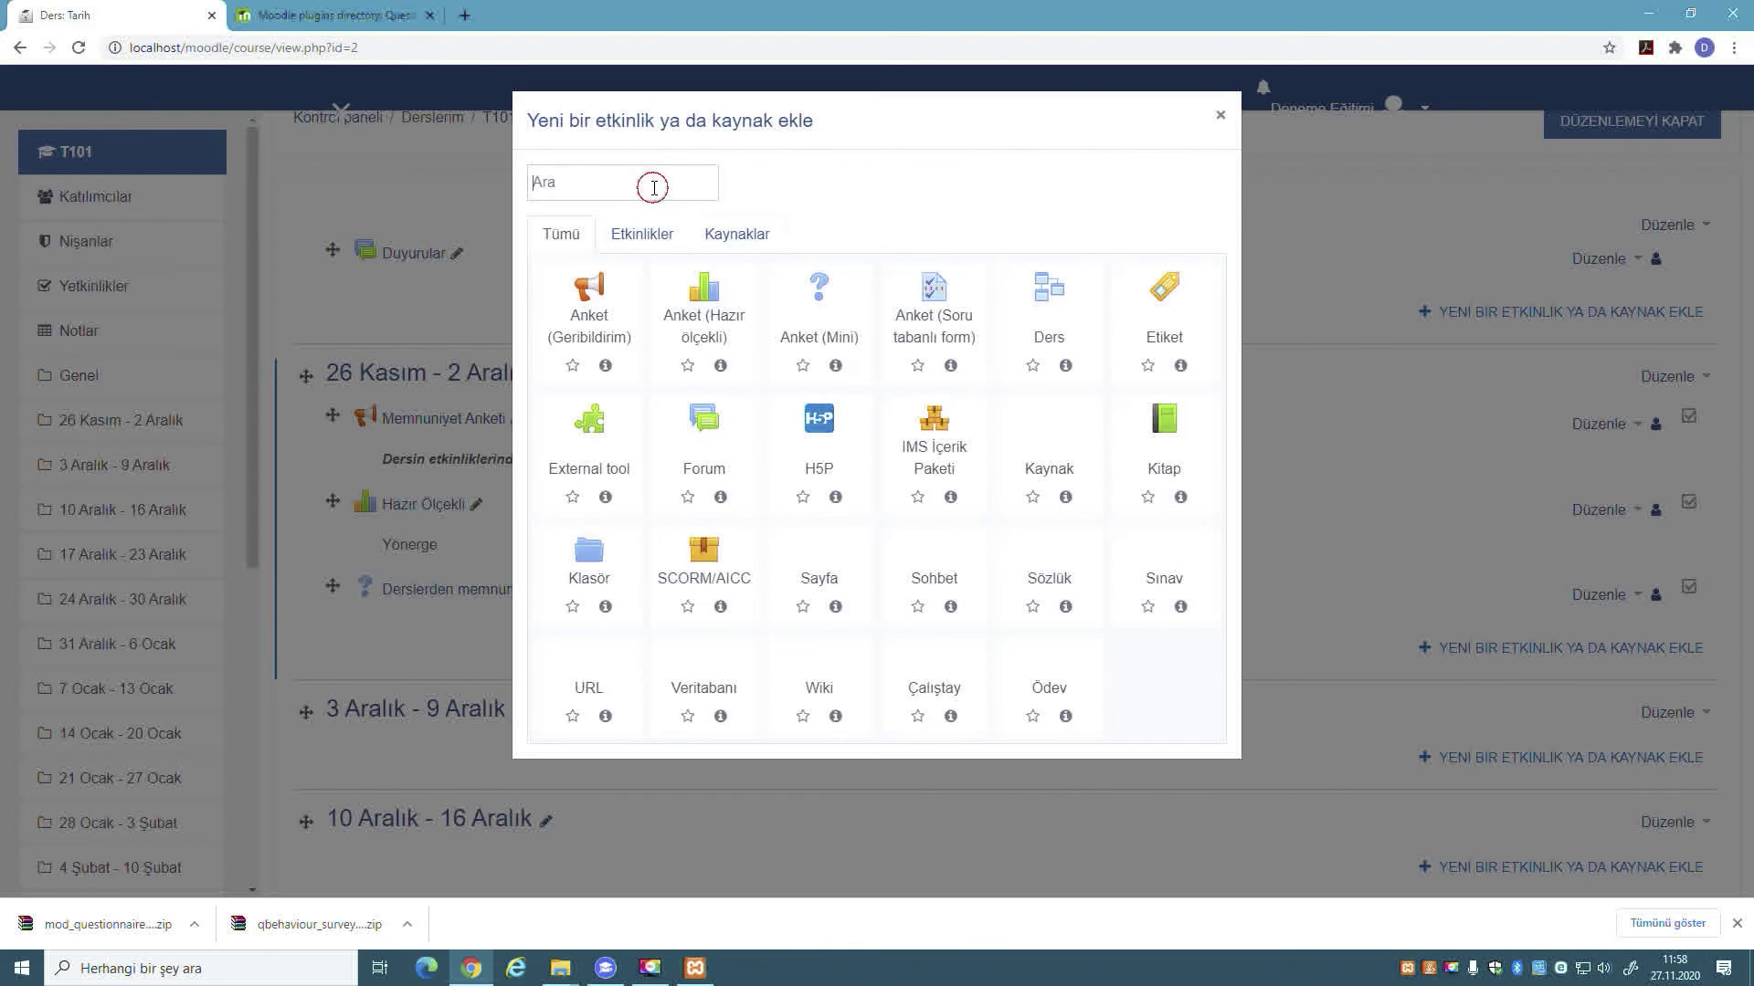
pyautogui.write('anket')
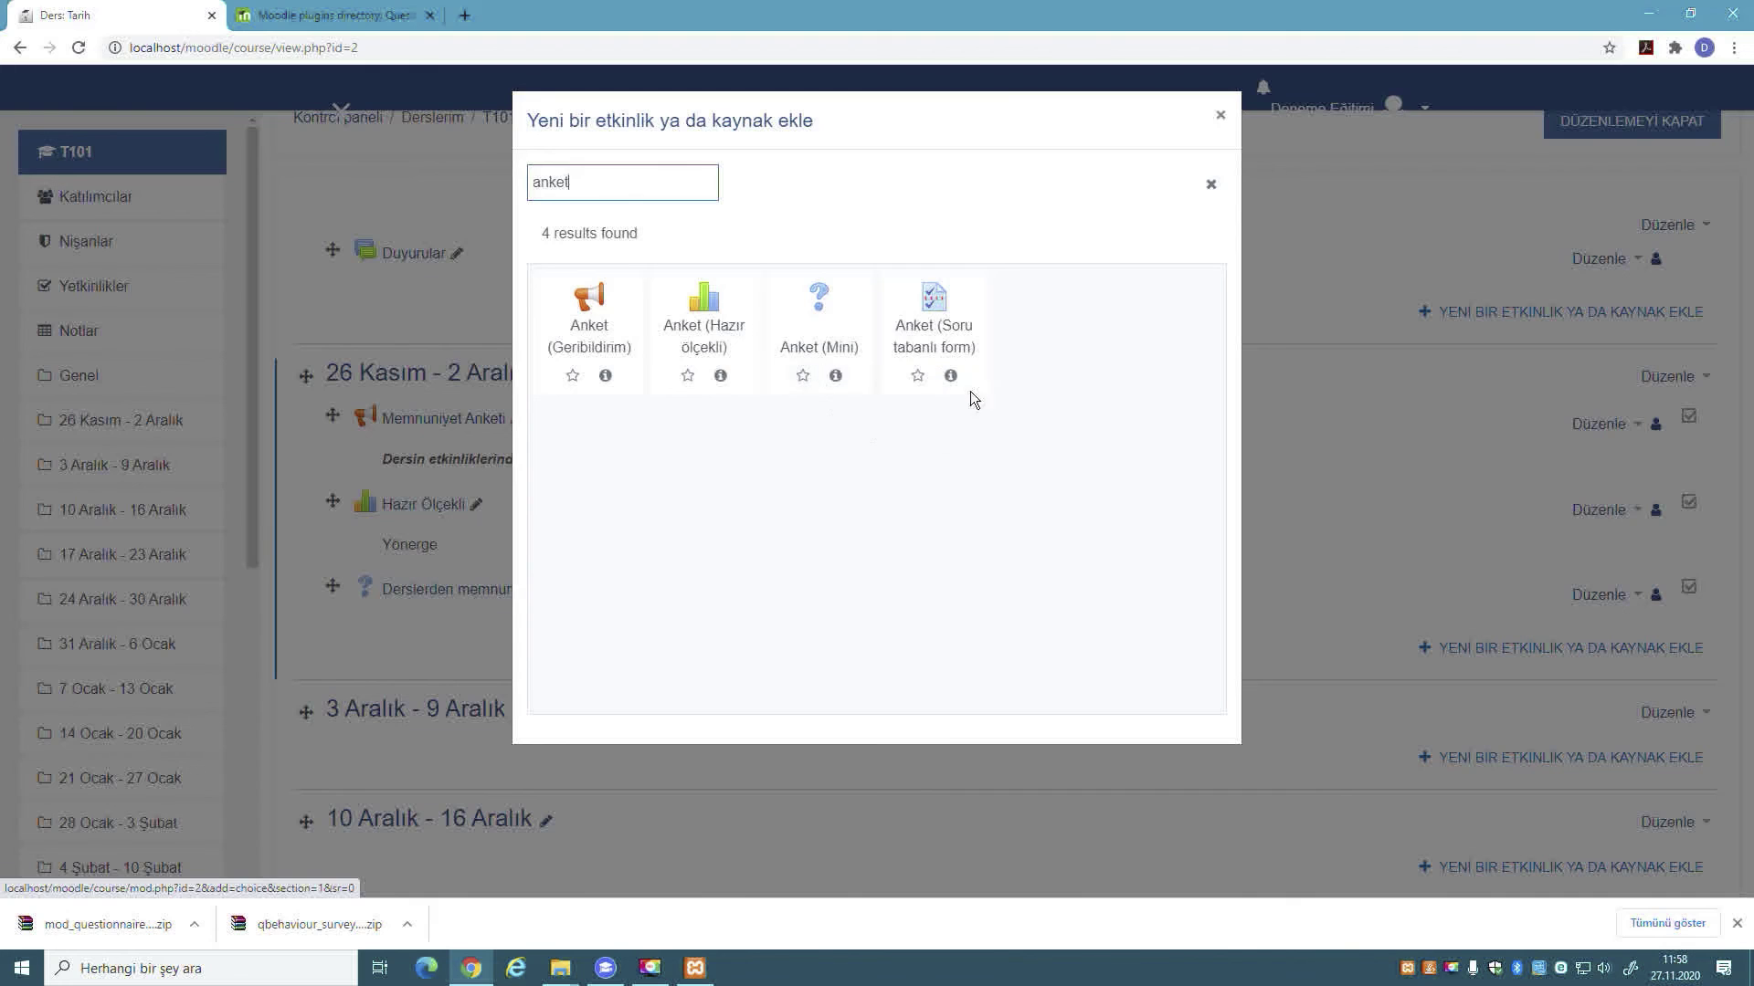
pyautogui.click(950, 320)
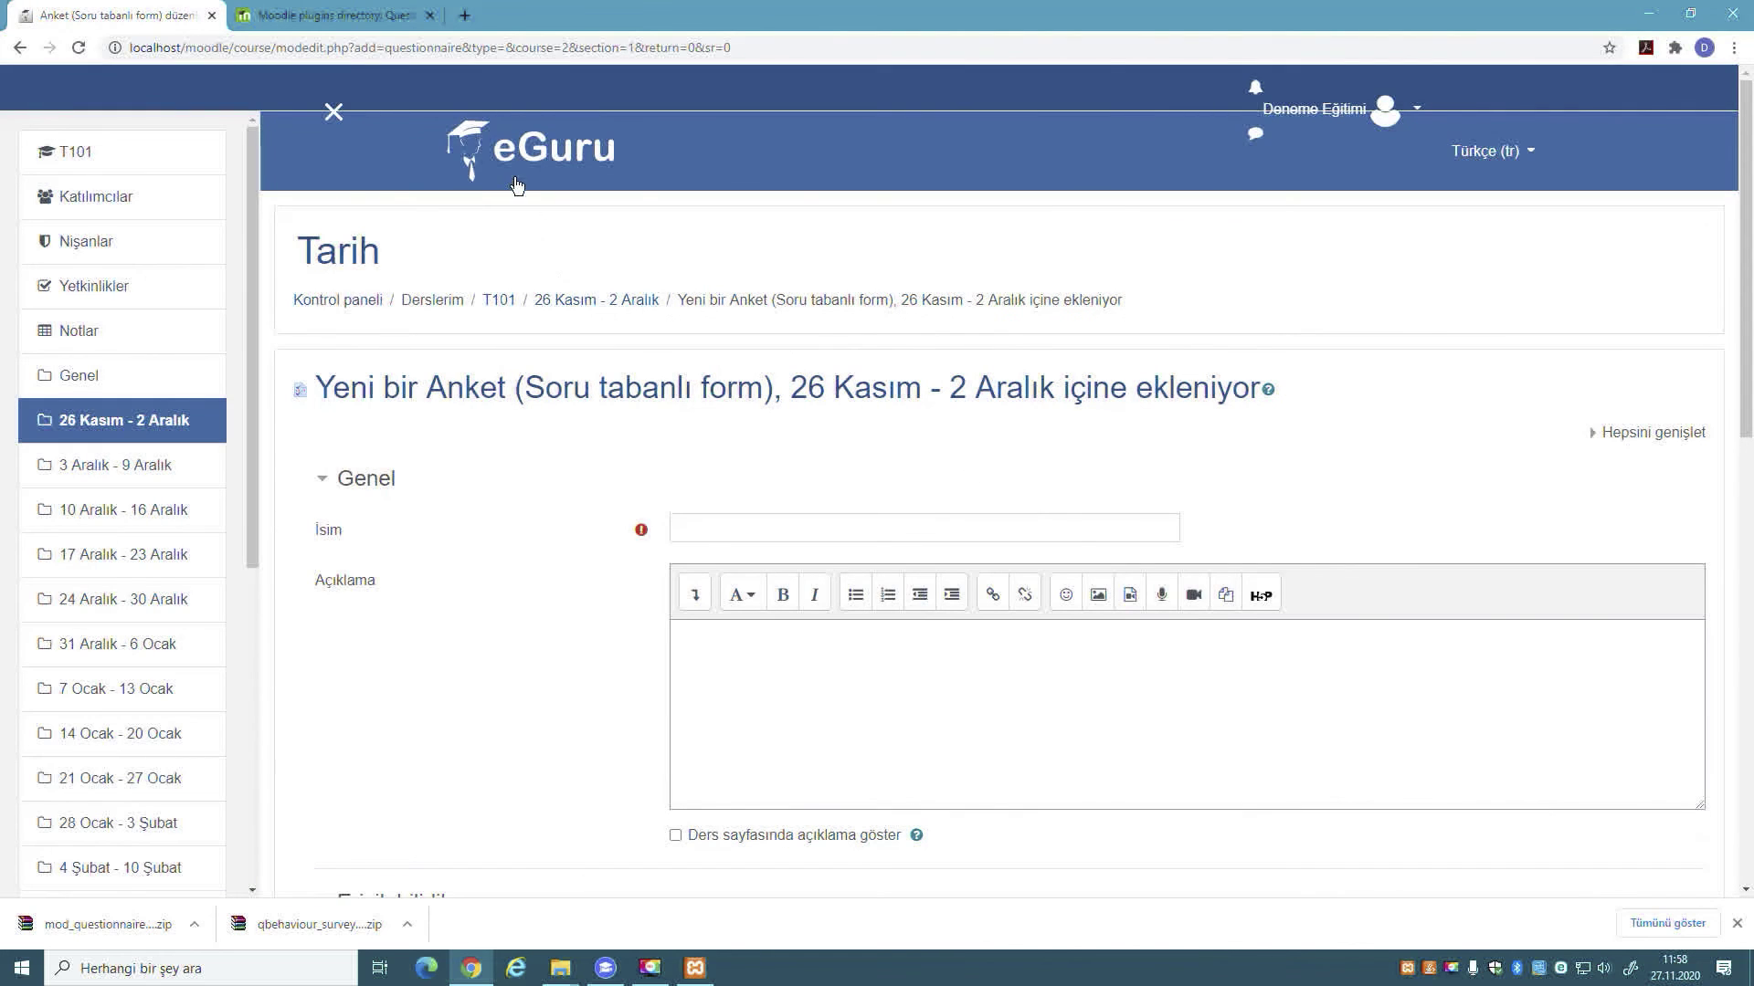
# - Enter "Yeni Eklenen Eklenti" as both the name and the description of the new survey
pyautogui.scroll(-2, 458, 466)
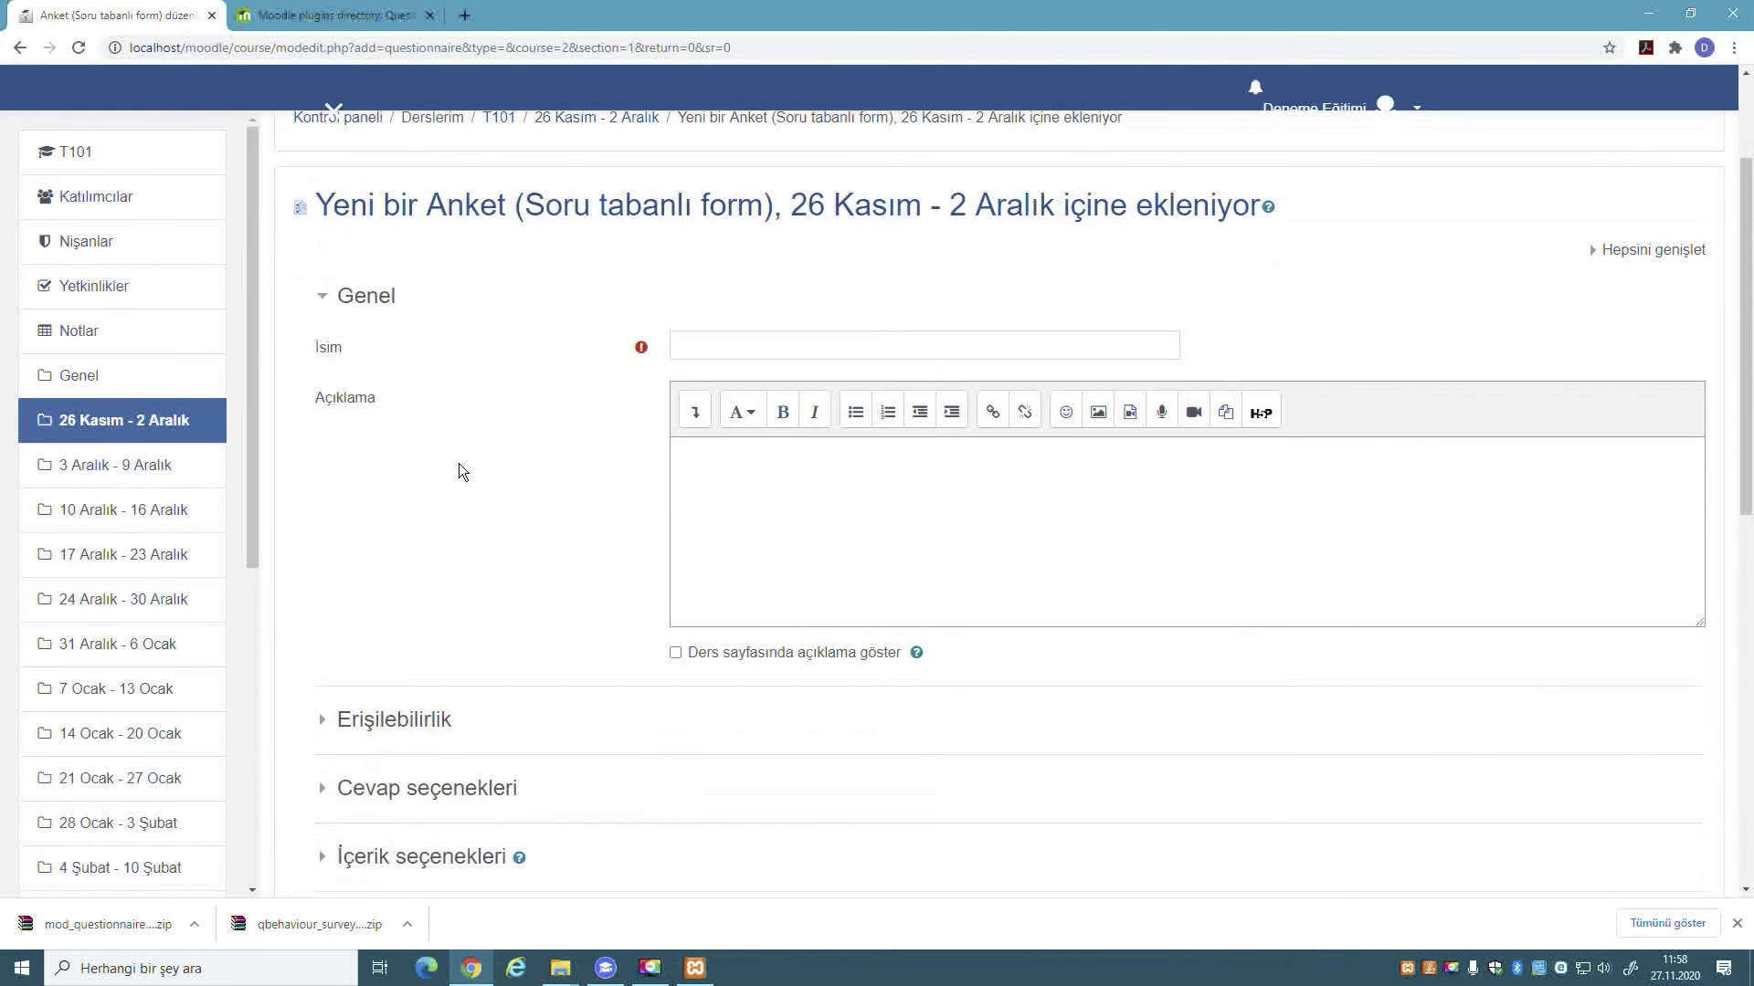
pyautogui.scroll(-7, 458, 472)
pyautogui.scroll(9, 466, 464)
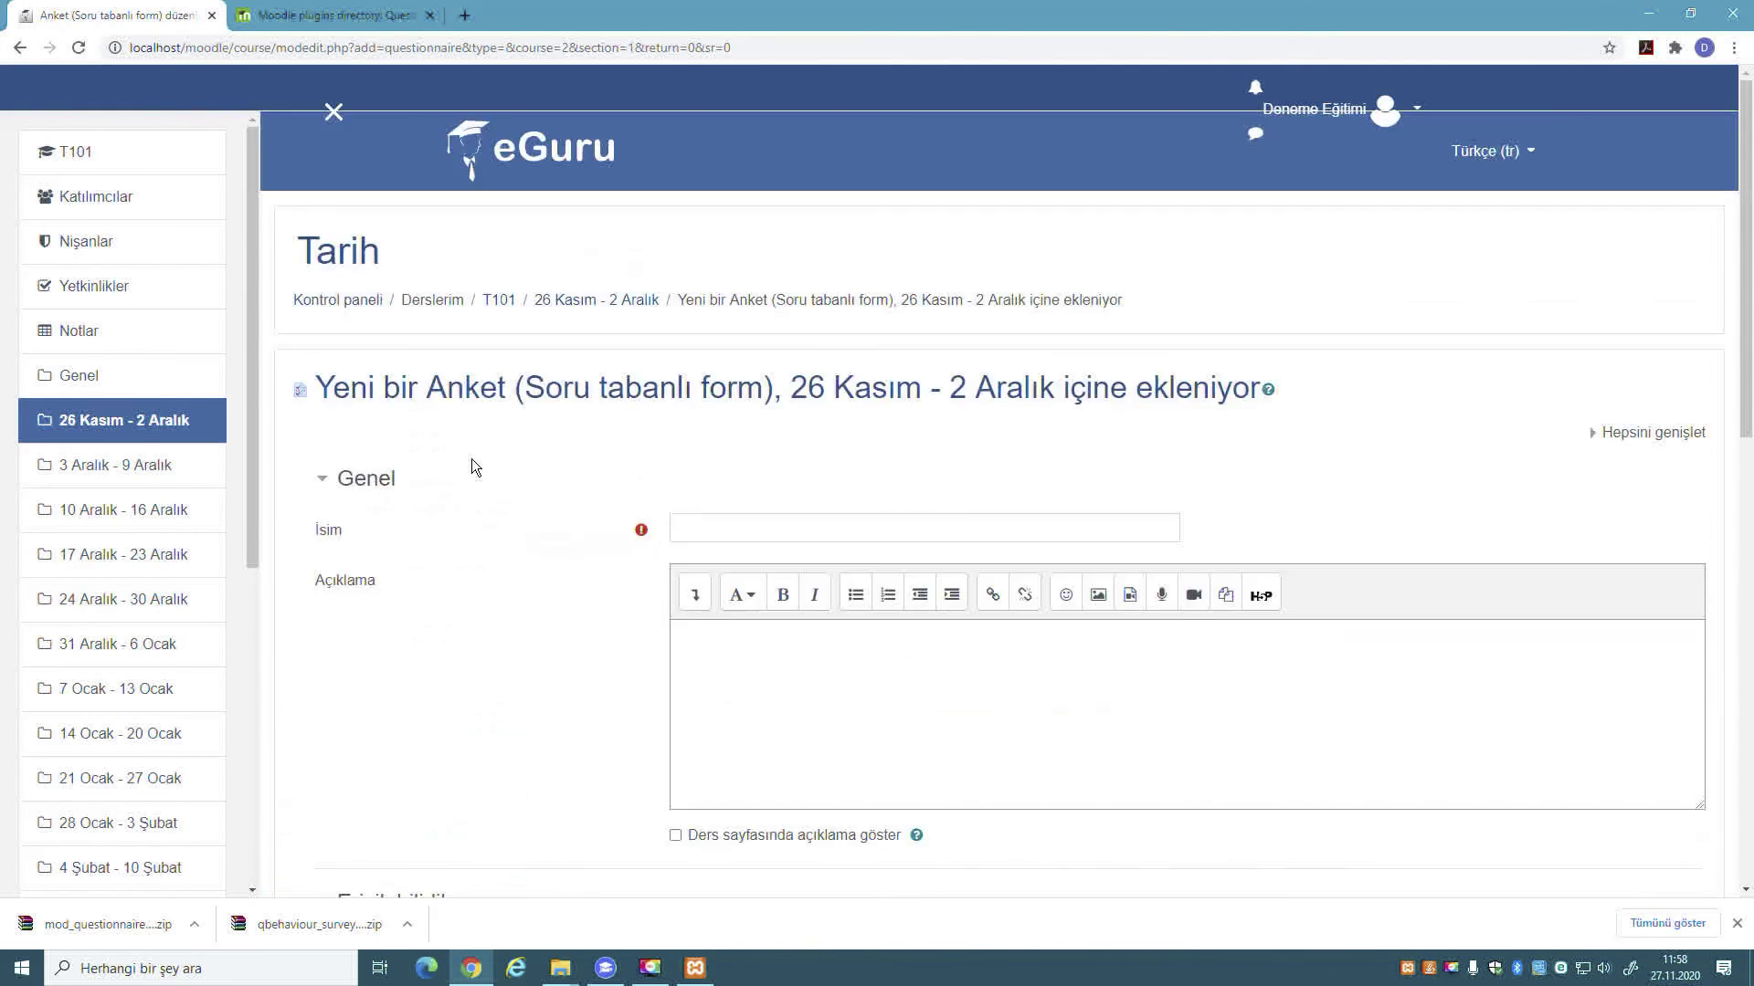
pyautogui.click(742, 529)
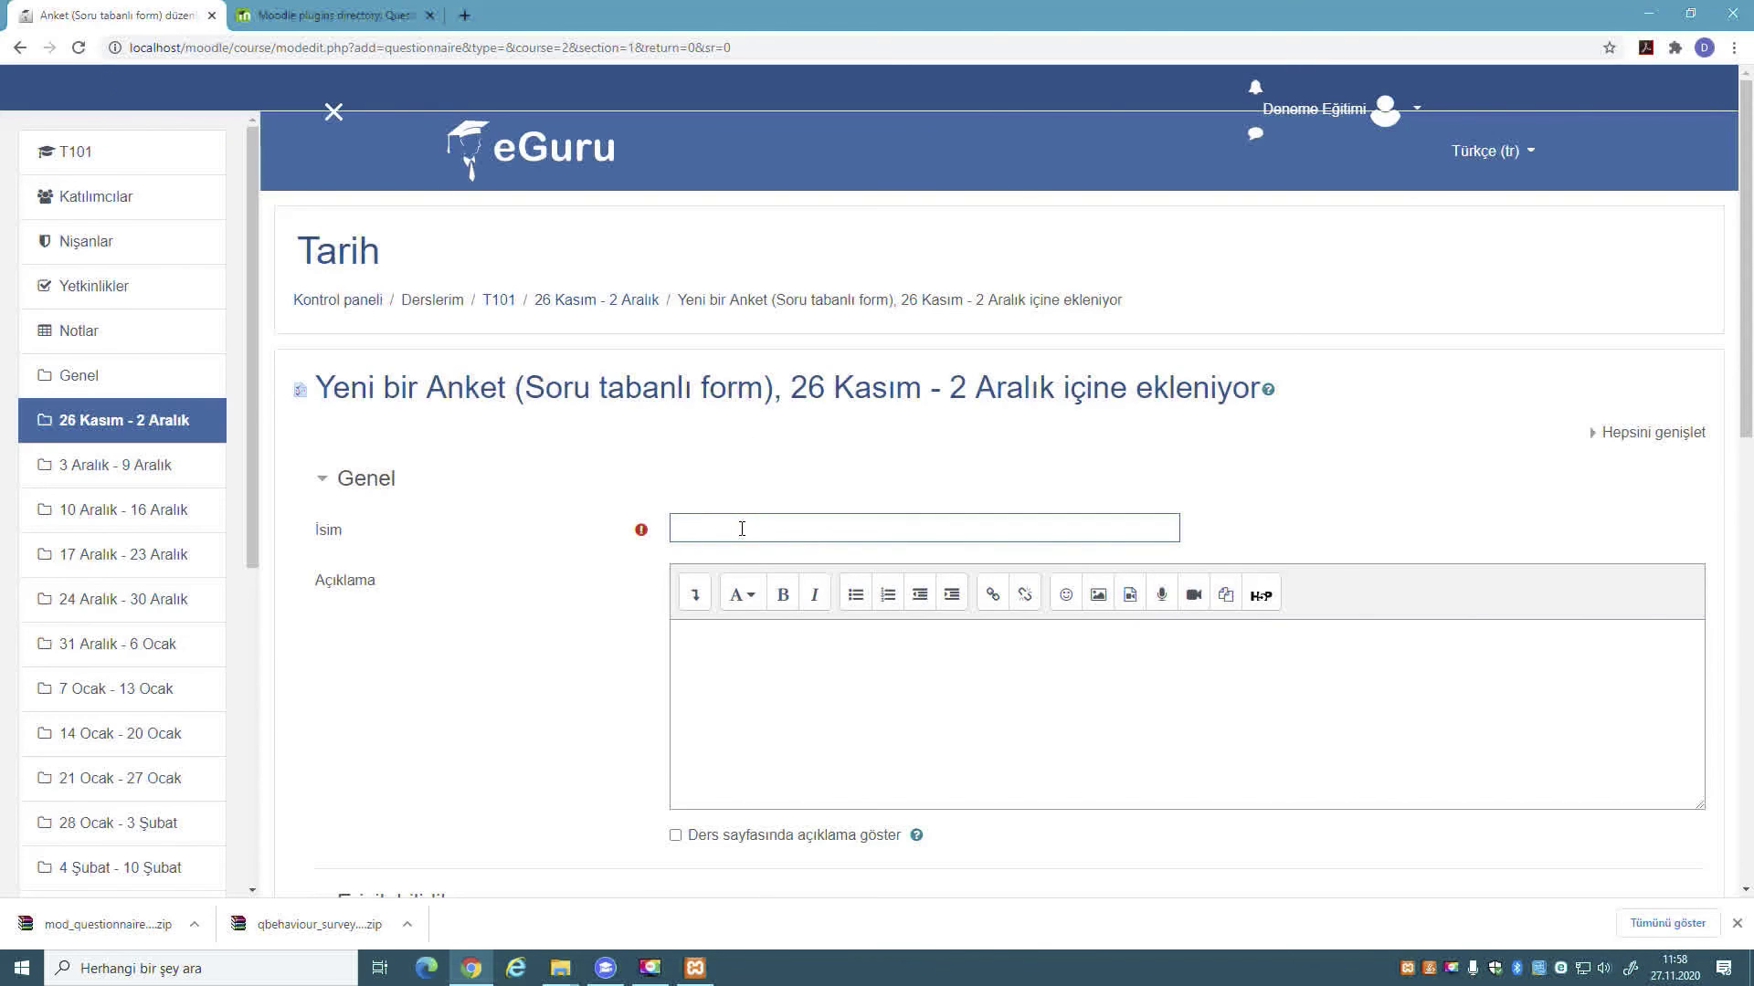
pyautogui.write('Yeni EkleneneEklenti')
pyautogui.hotkey('ctrl', 'a')
pyautogui.hotkey('ctrl', 'c')
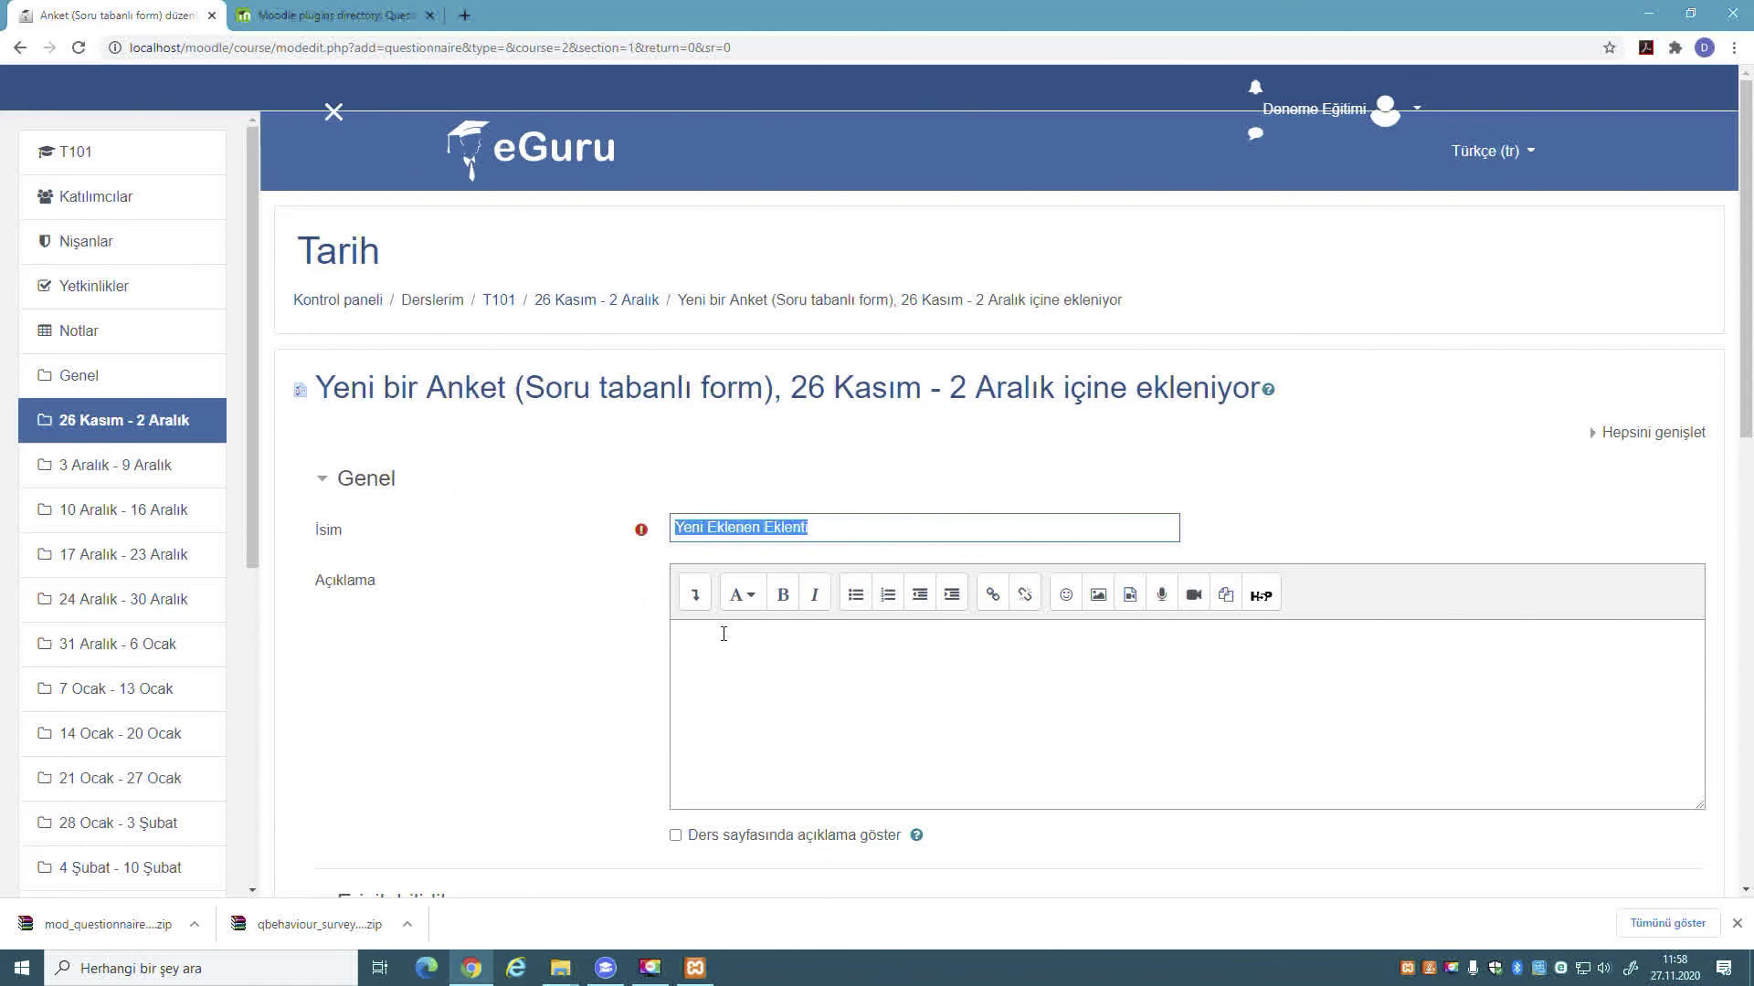
pyautogui.click(723, 635)
pyautogui.hotkey('ctrl', 'v')
# - Examine the survey's Erişilebilirlik and Cevap seçenekleri settings, including the choices for Tür and Cevap veren türü
pyautogui.scroll(-5, 724, 635)
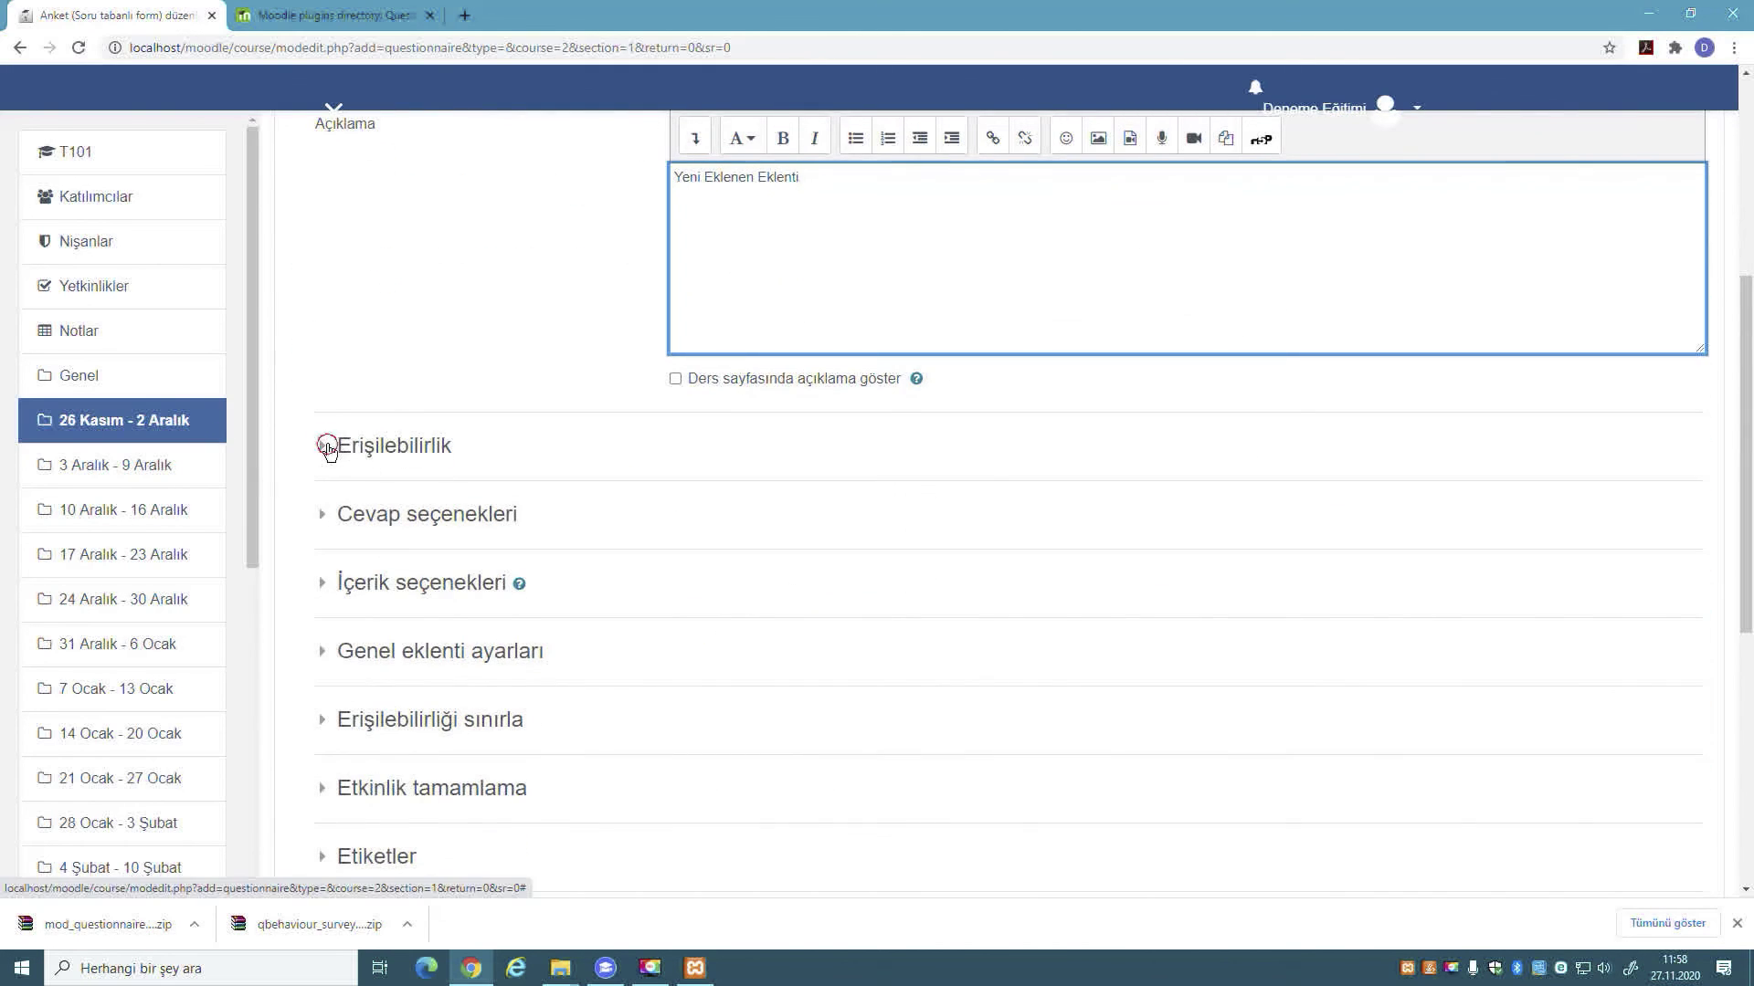
pyautogui.click(326, 447)
pyautogui.click(329, 448)
pyautogui.click(329, 512)
pyautogui.click(328, 512)
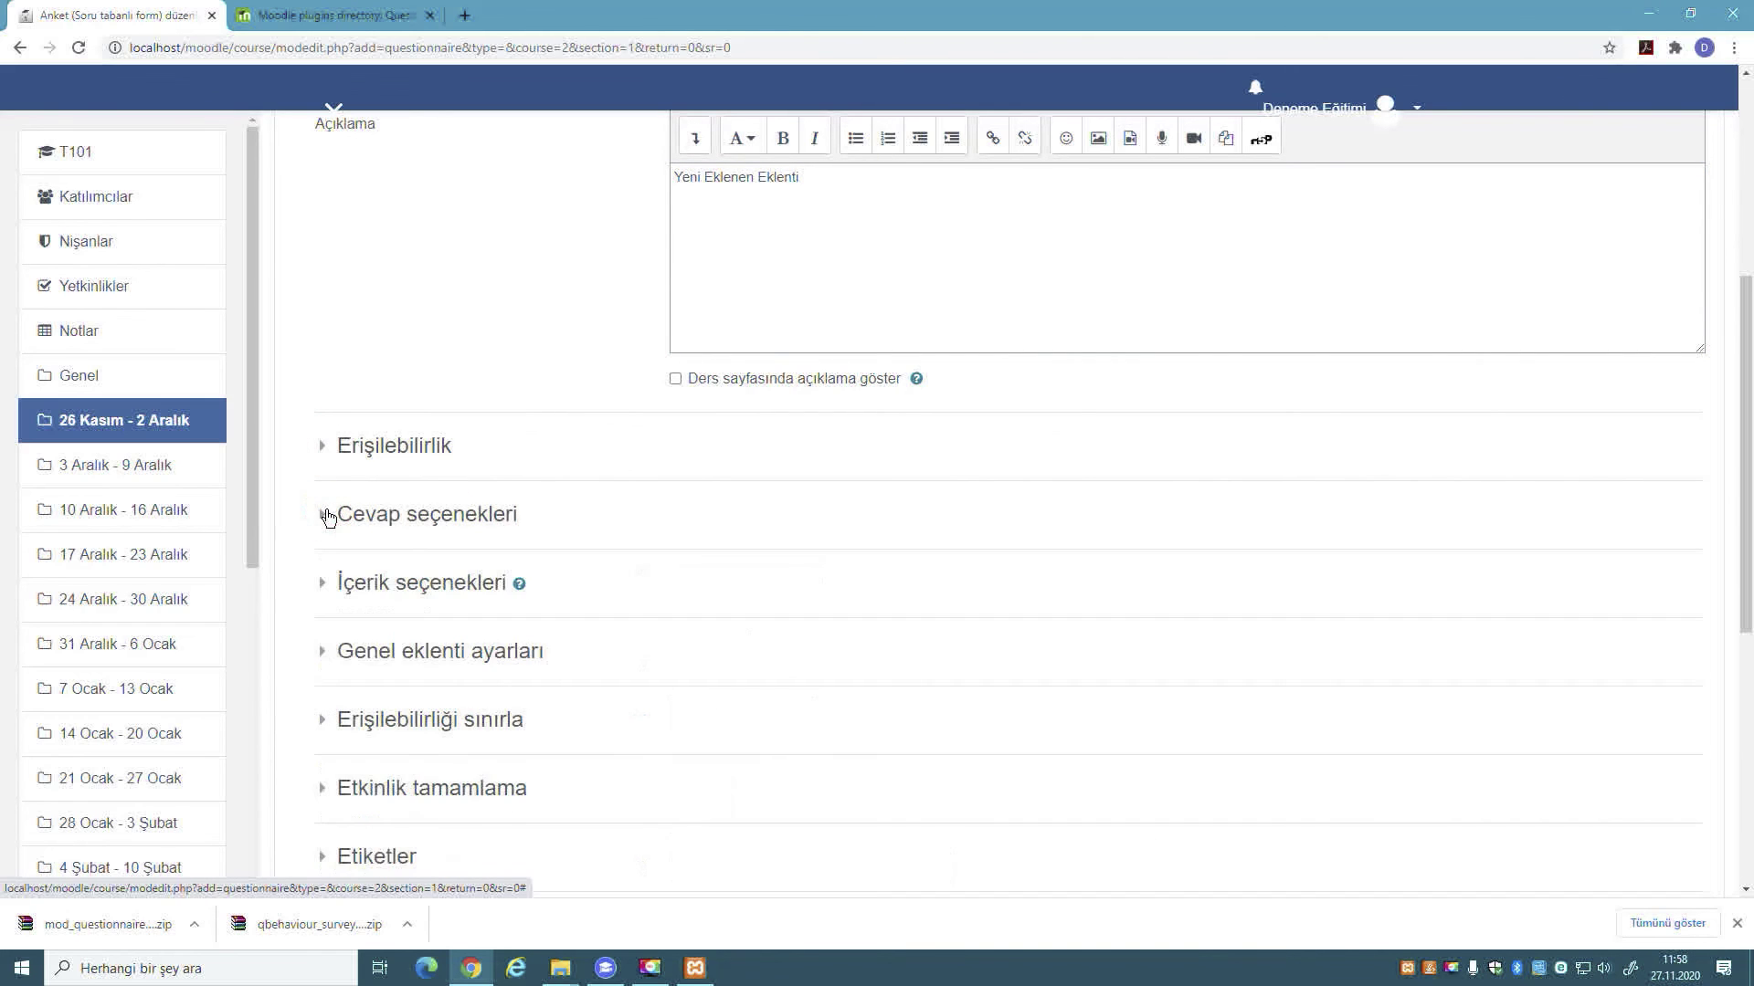
pyautogui.click(330, 514)
pyautogui.scroll(-2, 1037, 471)
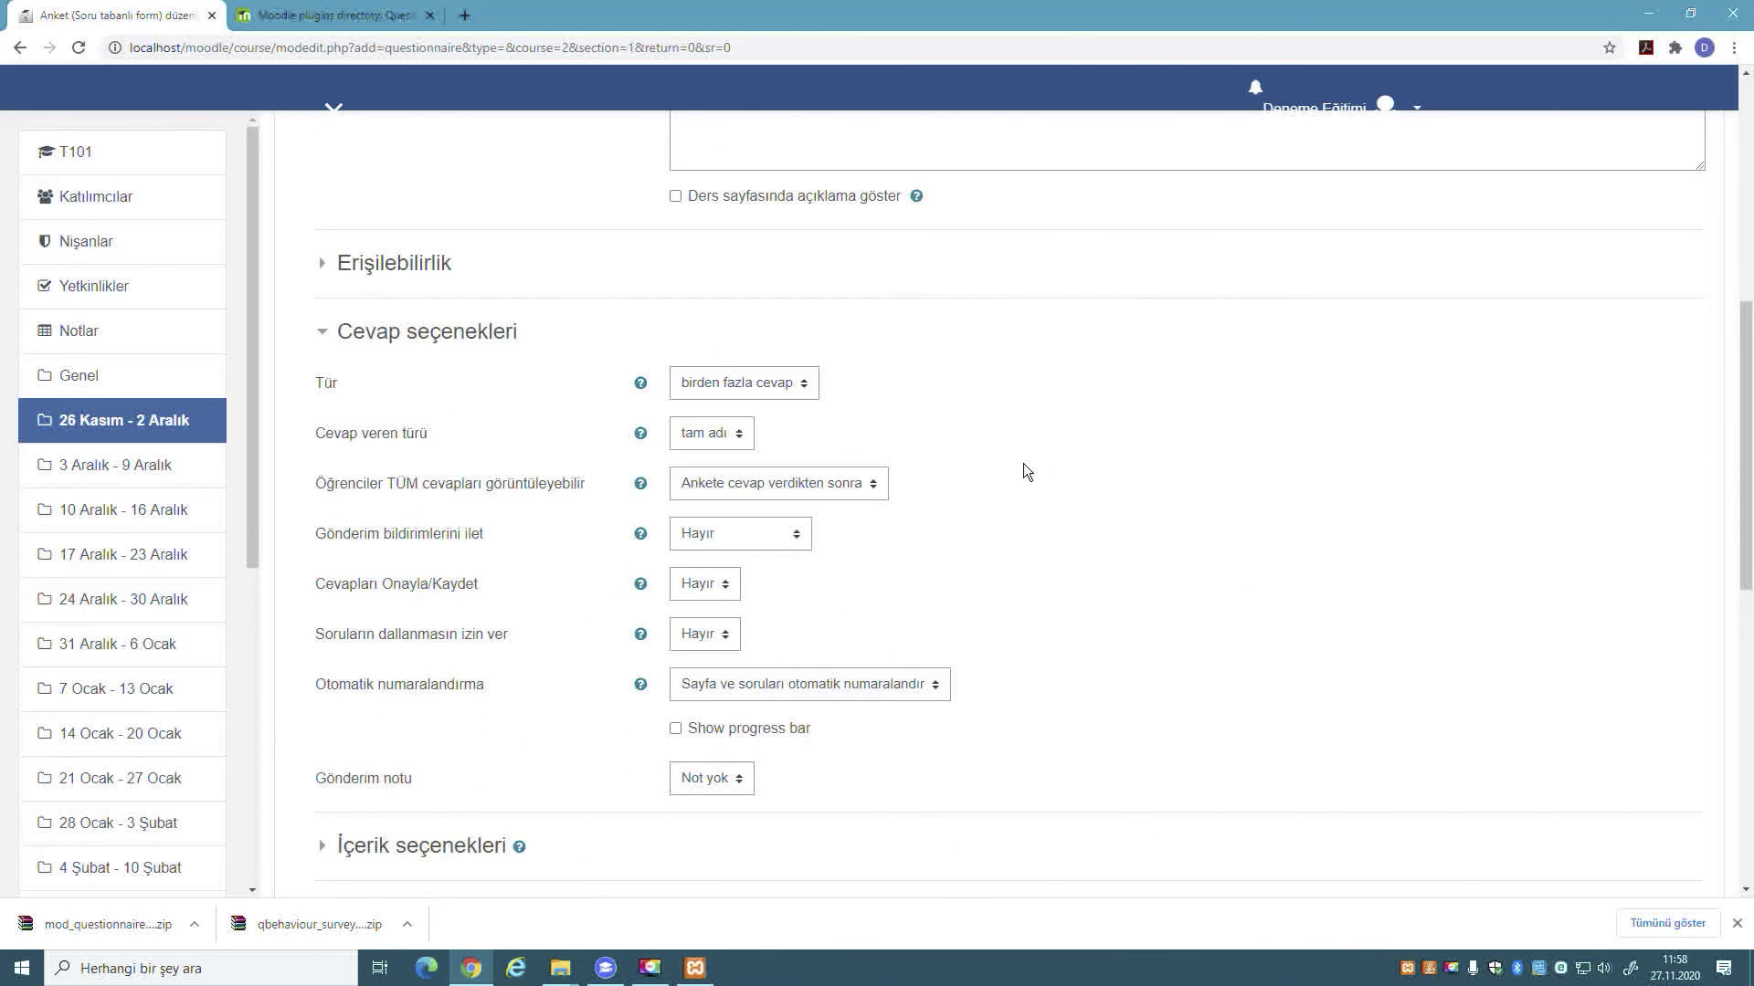
pyautogui.click(736, 388)
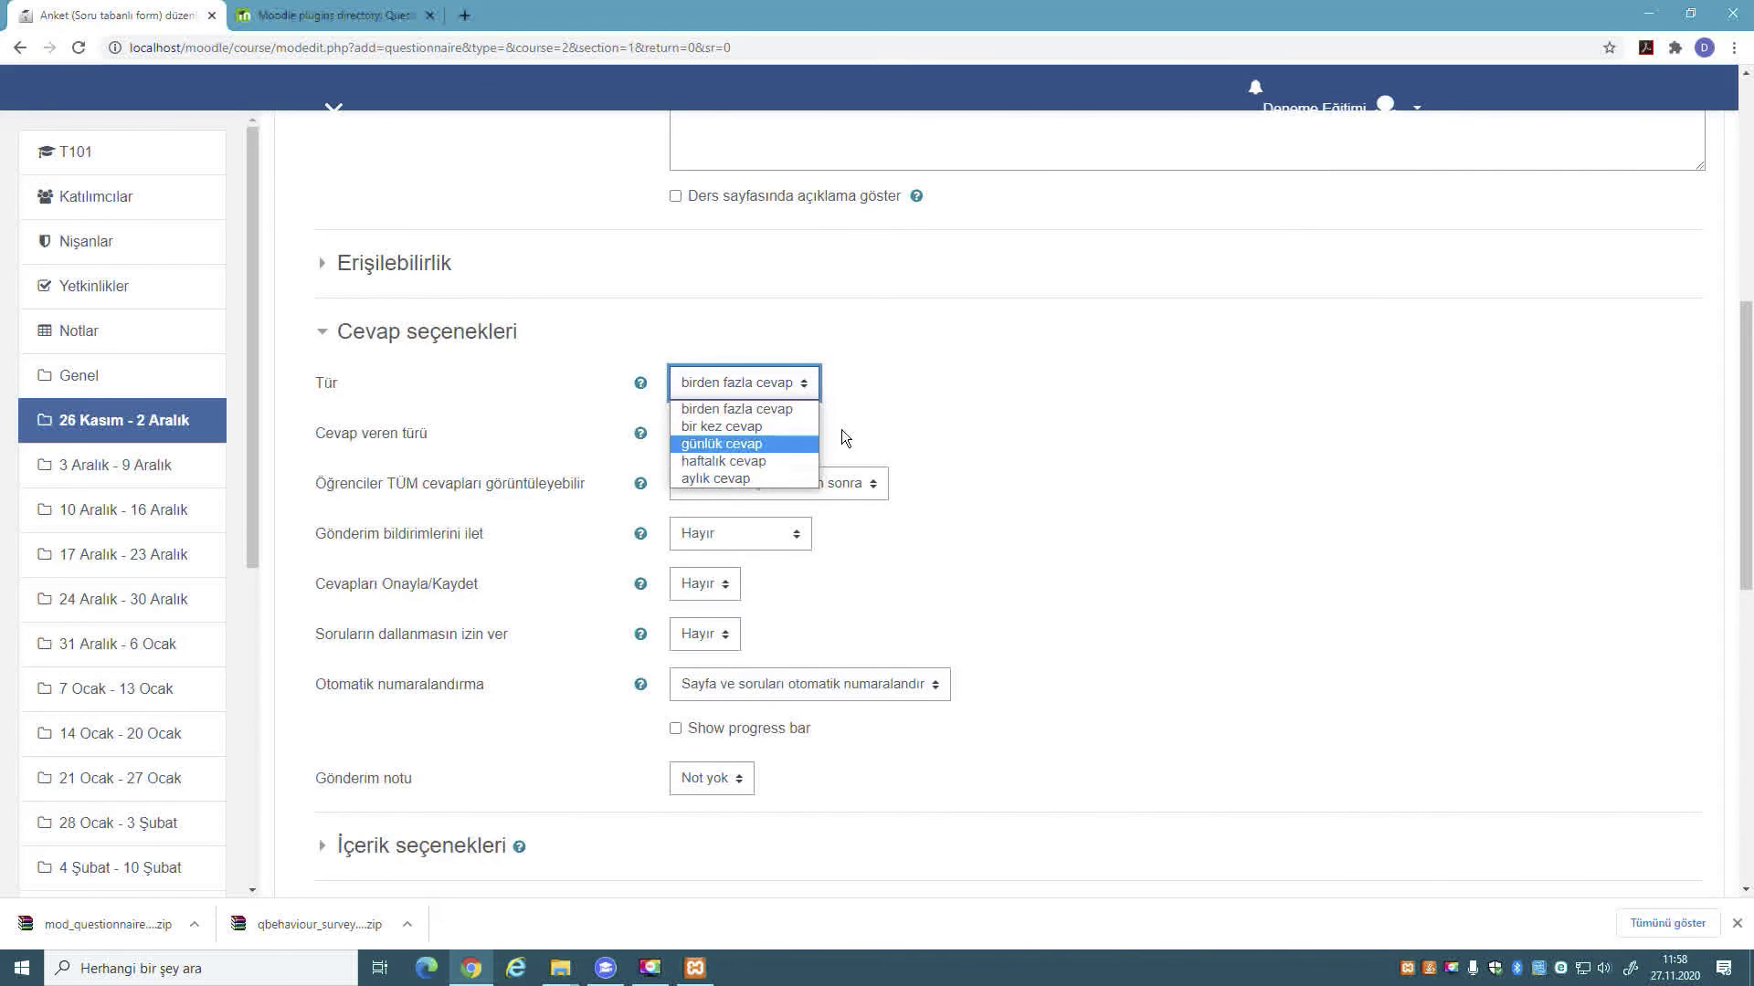
pyautogui.click(899, 422)
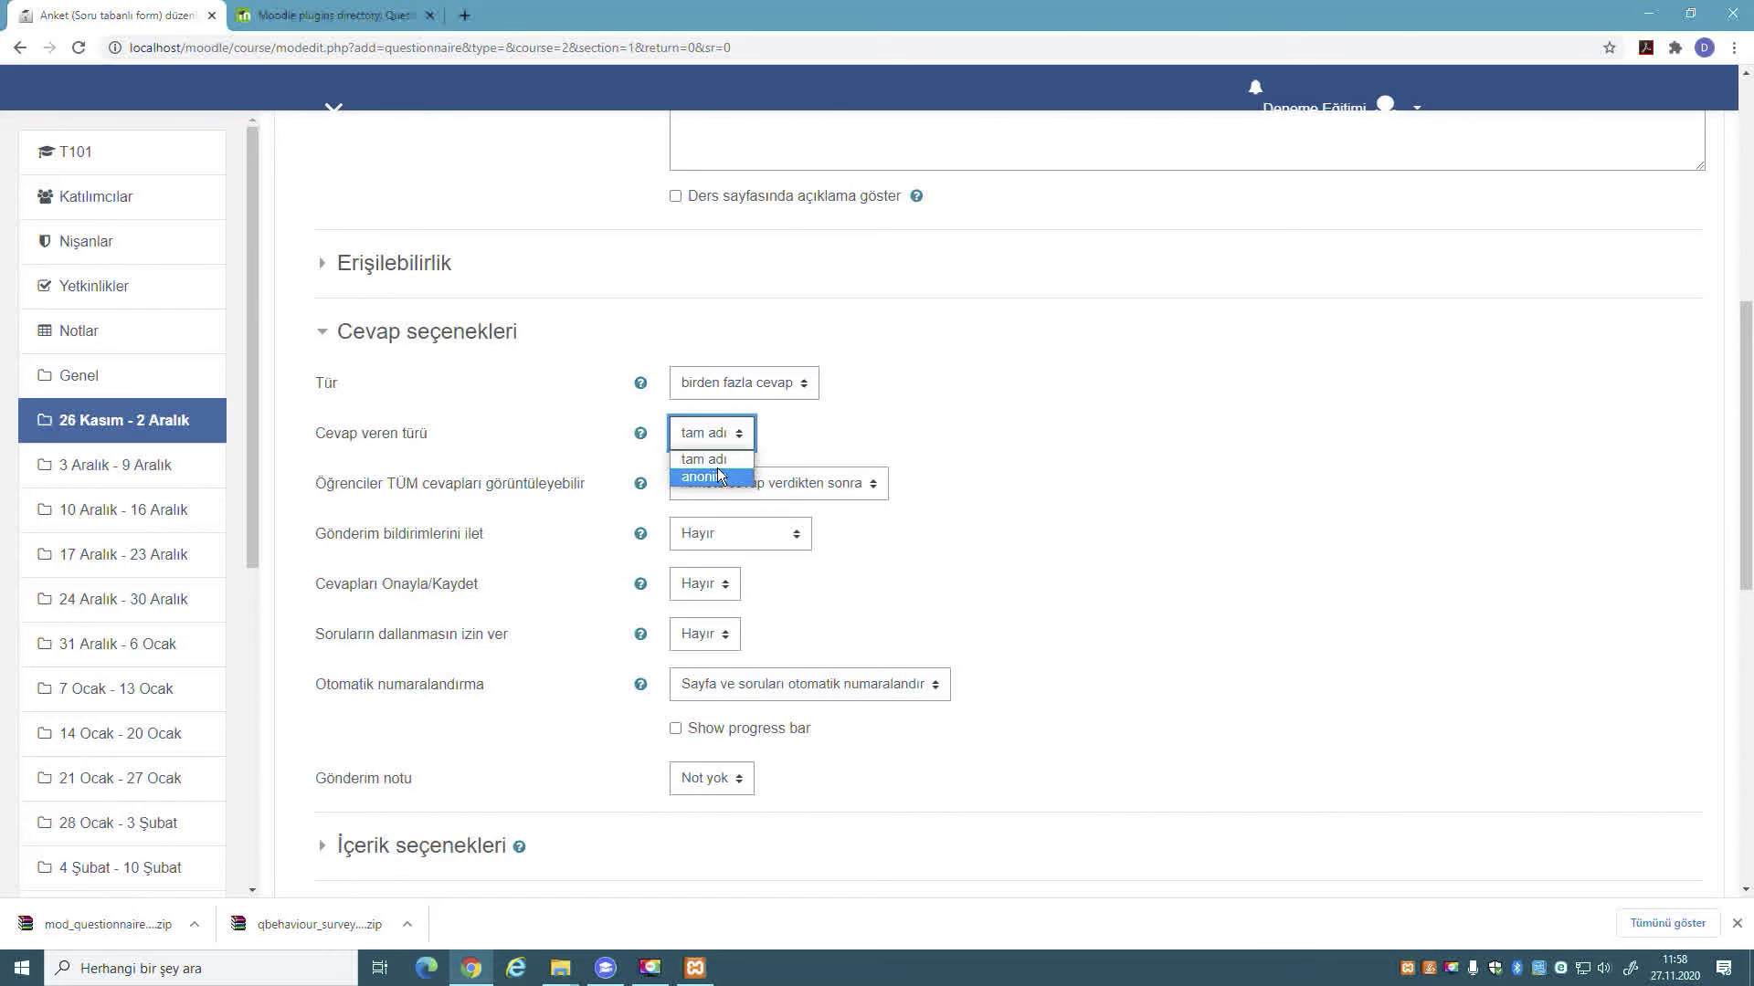
pyautogui.click(865, 442)
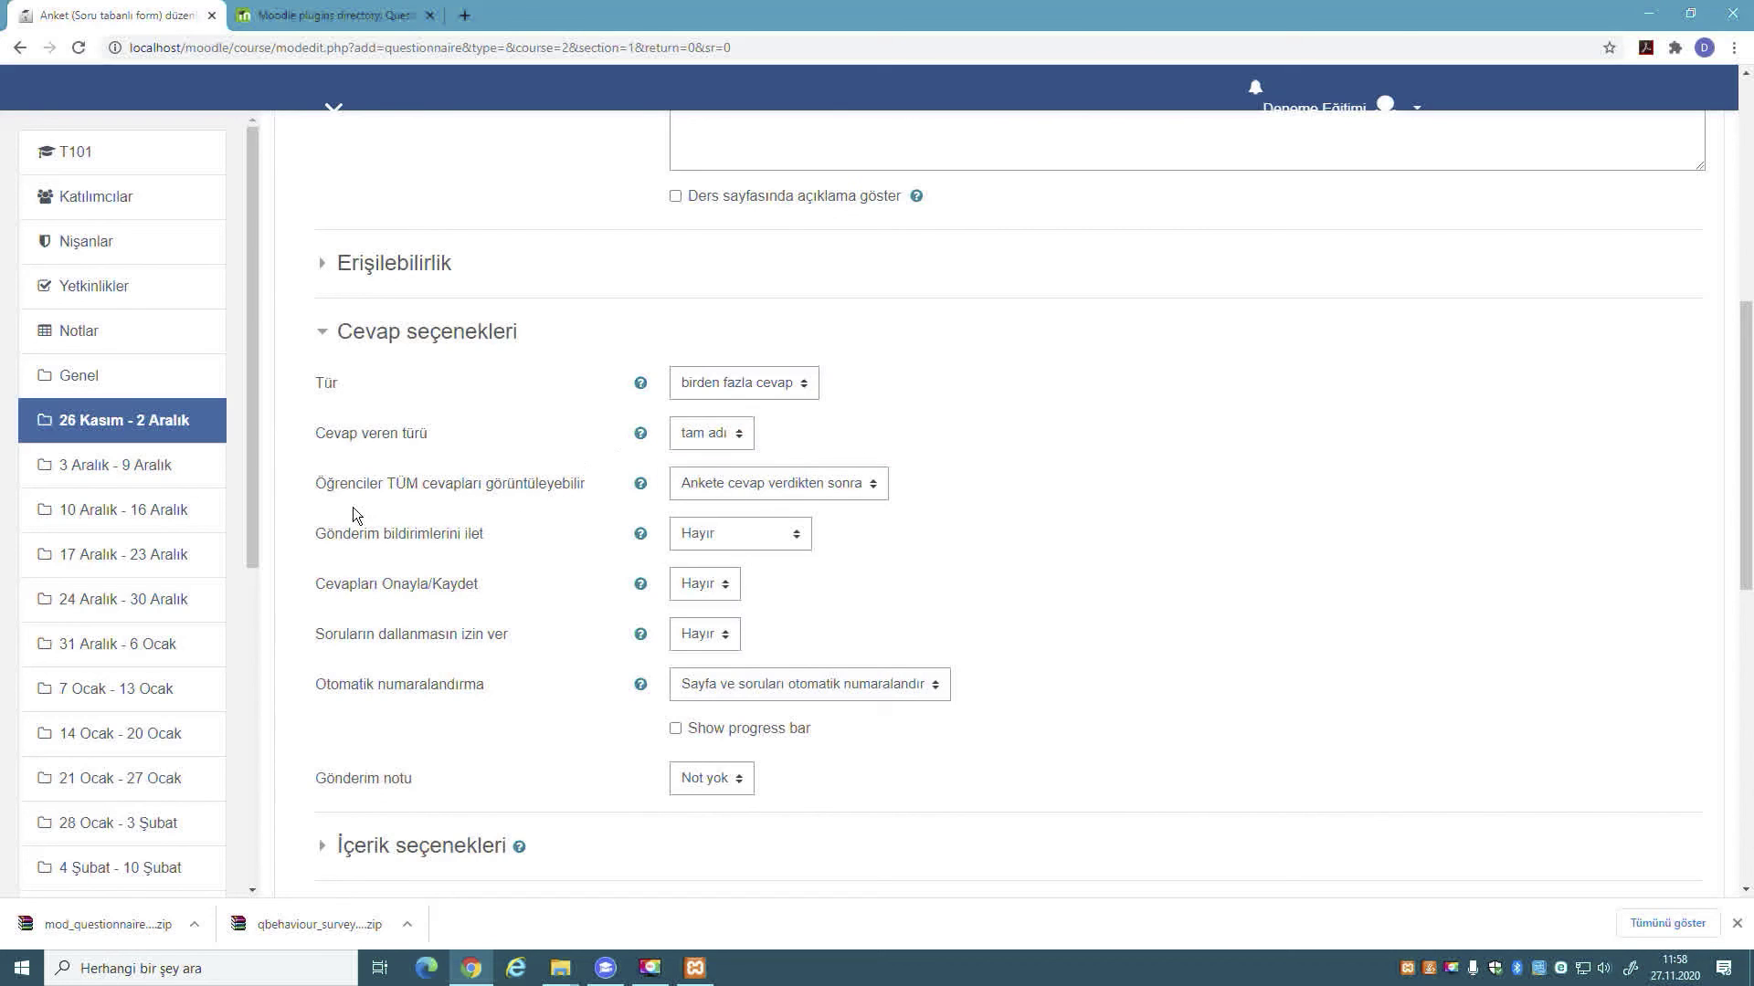
# - Examine the choices for students viewing all answers, submission notifications, saving answers and question branching in the survey's Cevap seçenekleri
pyautogui.click(749, 486)
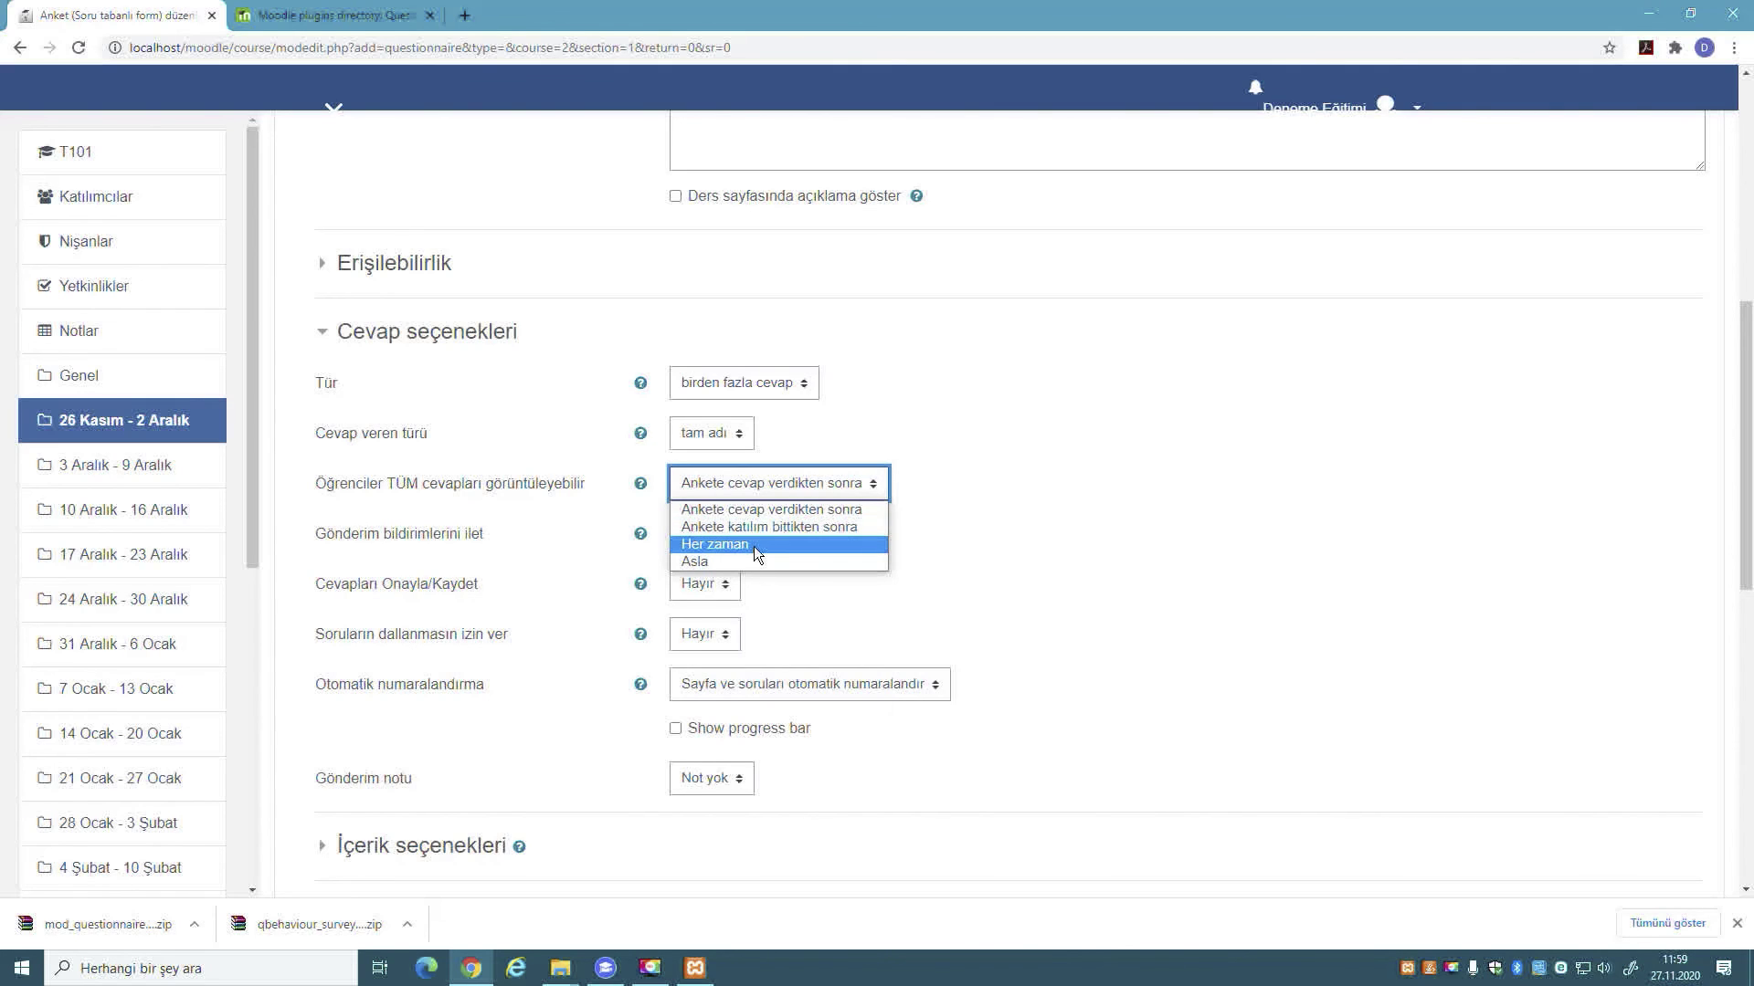
pyautogui.click(1035, 509)
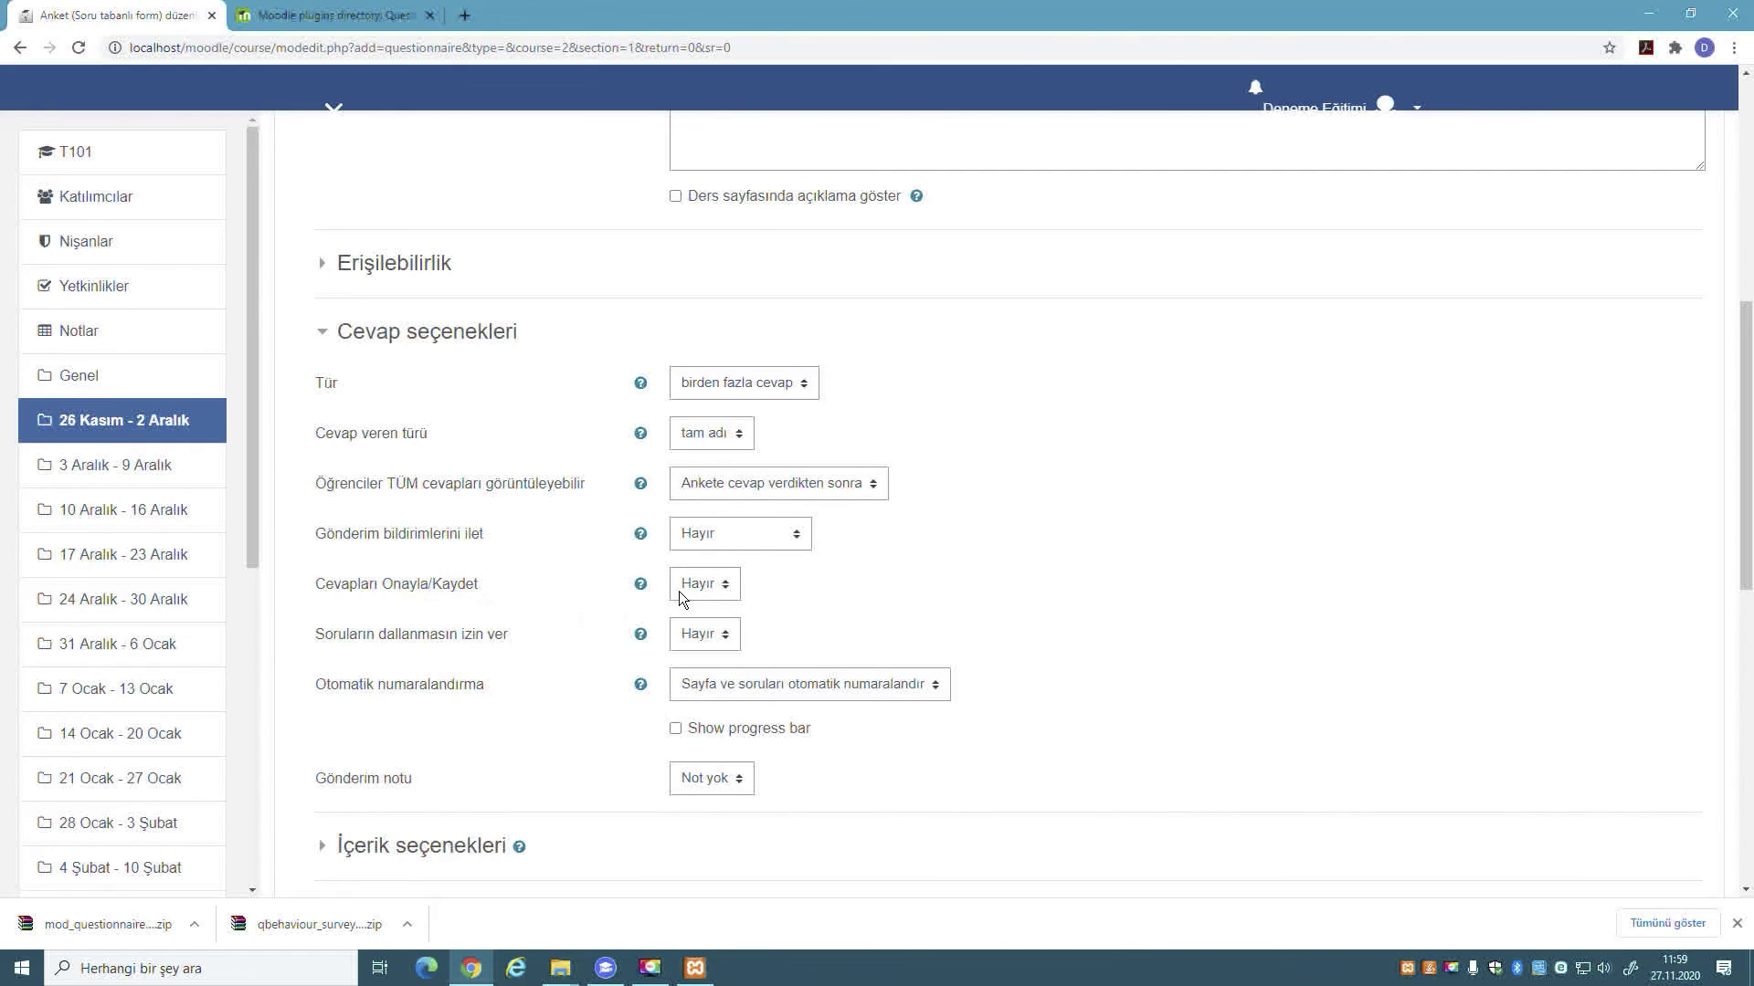
pyautogui.click(707, 590)
pyautogui.click(707, 590)
pyautogui.click(747, 540)
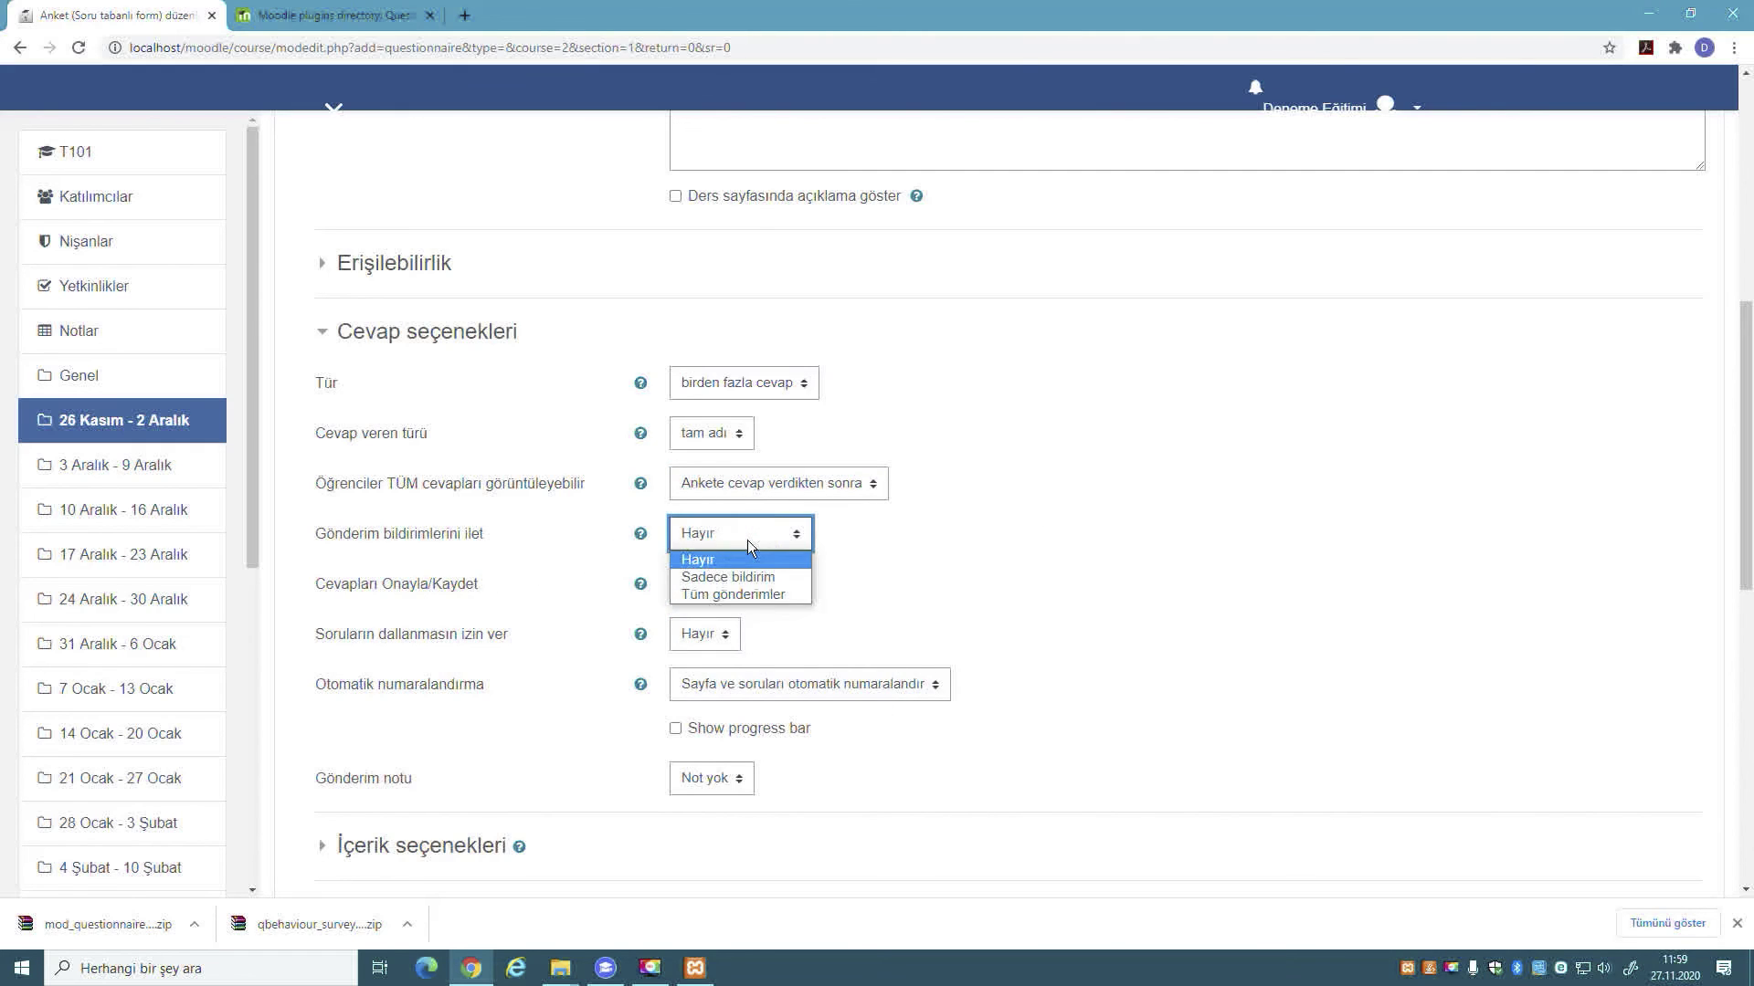
pyautogui.click(971, 573)
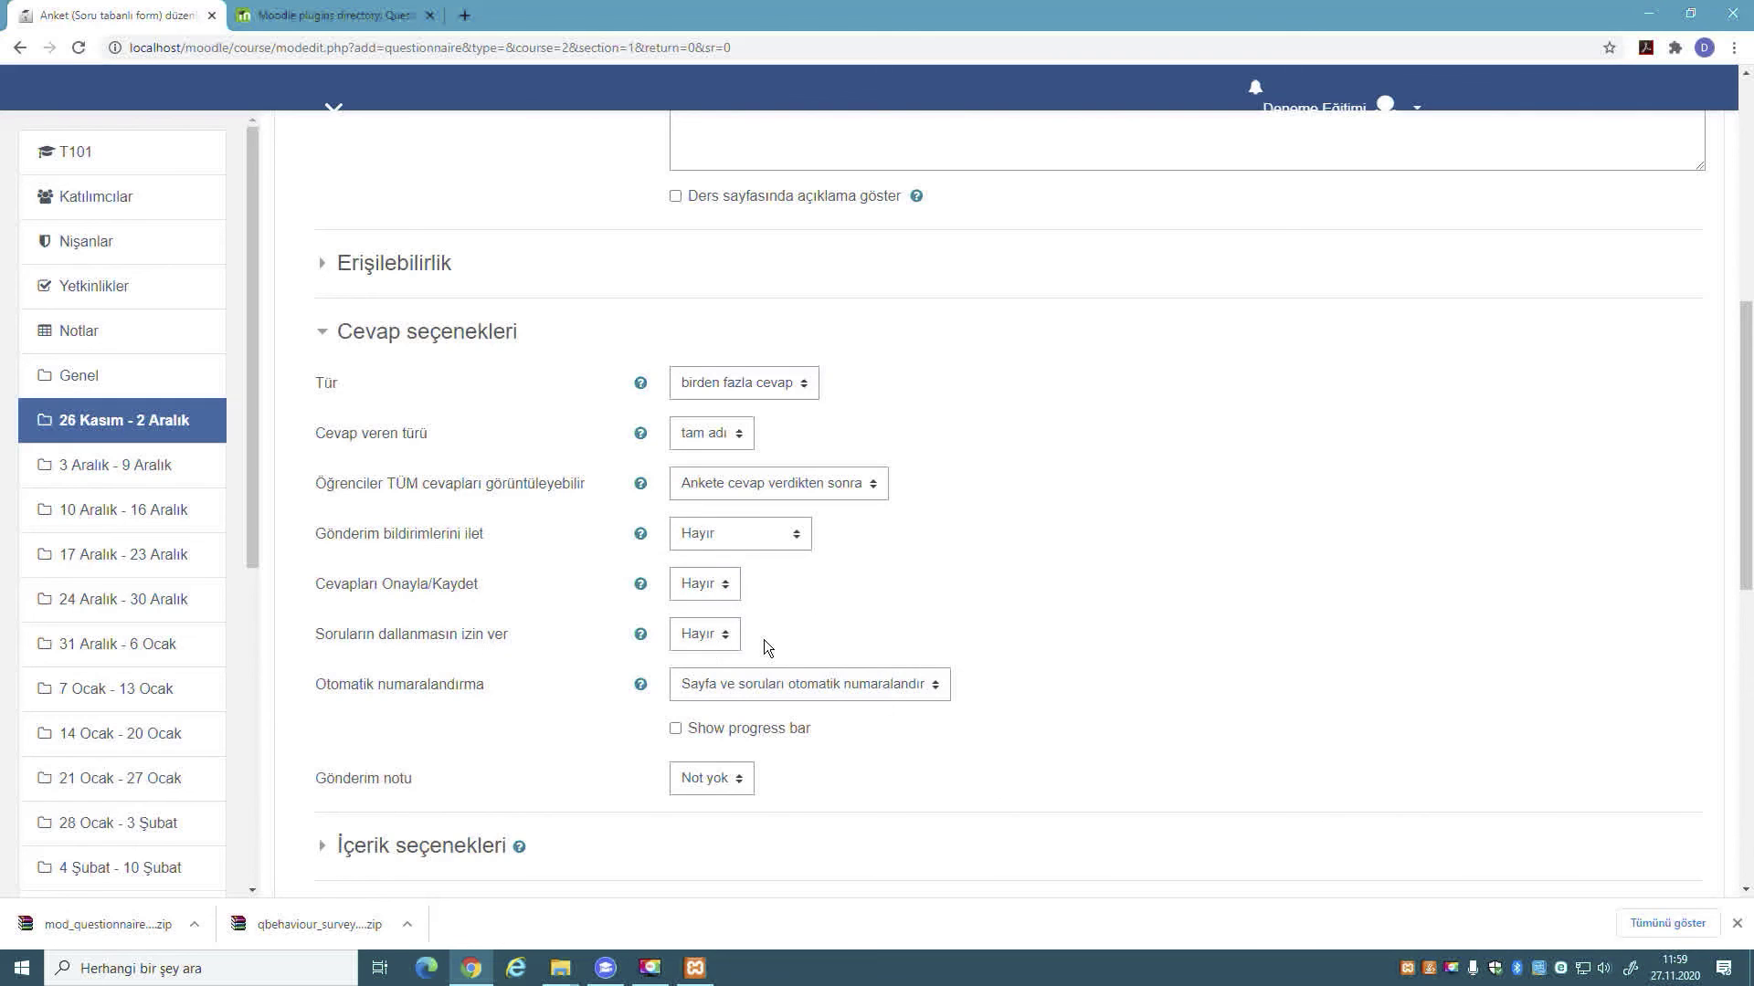
pyautogui.click(701, 634)
pyautogui.click(701, 634)
# - Examine the survey's İçerik seçenekleri, Genel eklenti ayarları and Erişilebilirliği sınırla settings, including the Erişilebilirlik choices
pyautogui.scroll(-3, 846, 610)
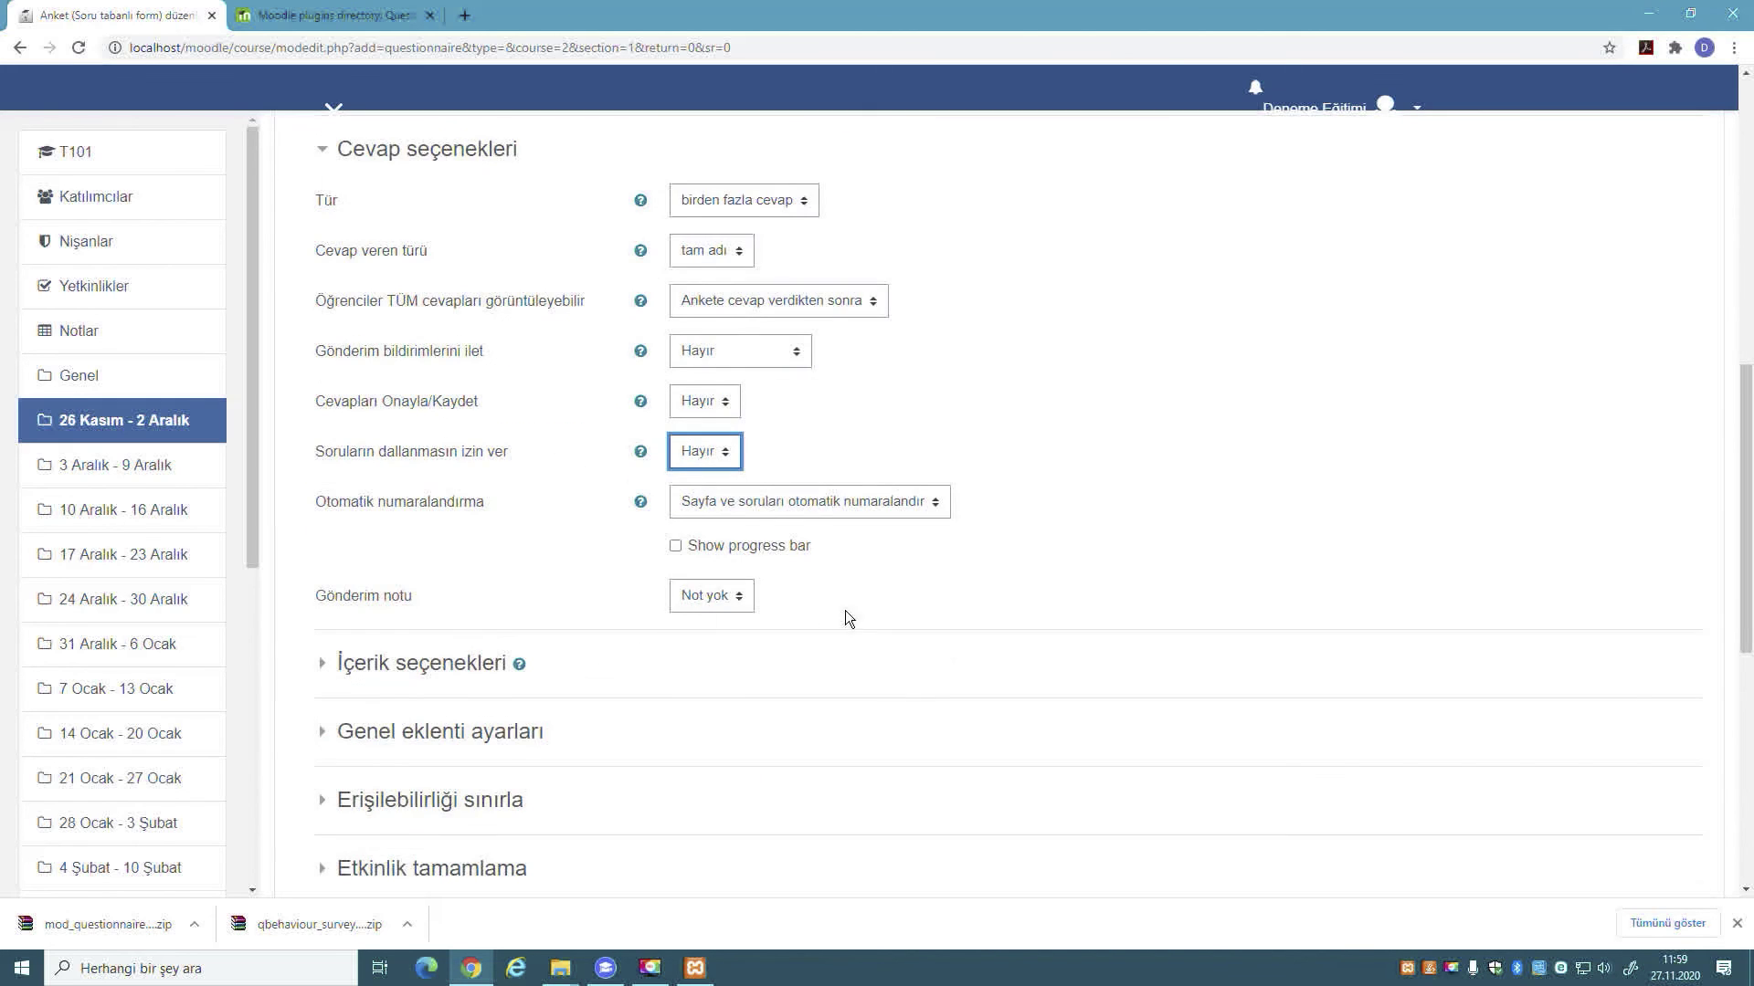
pyautogui.click(320, 579)
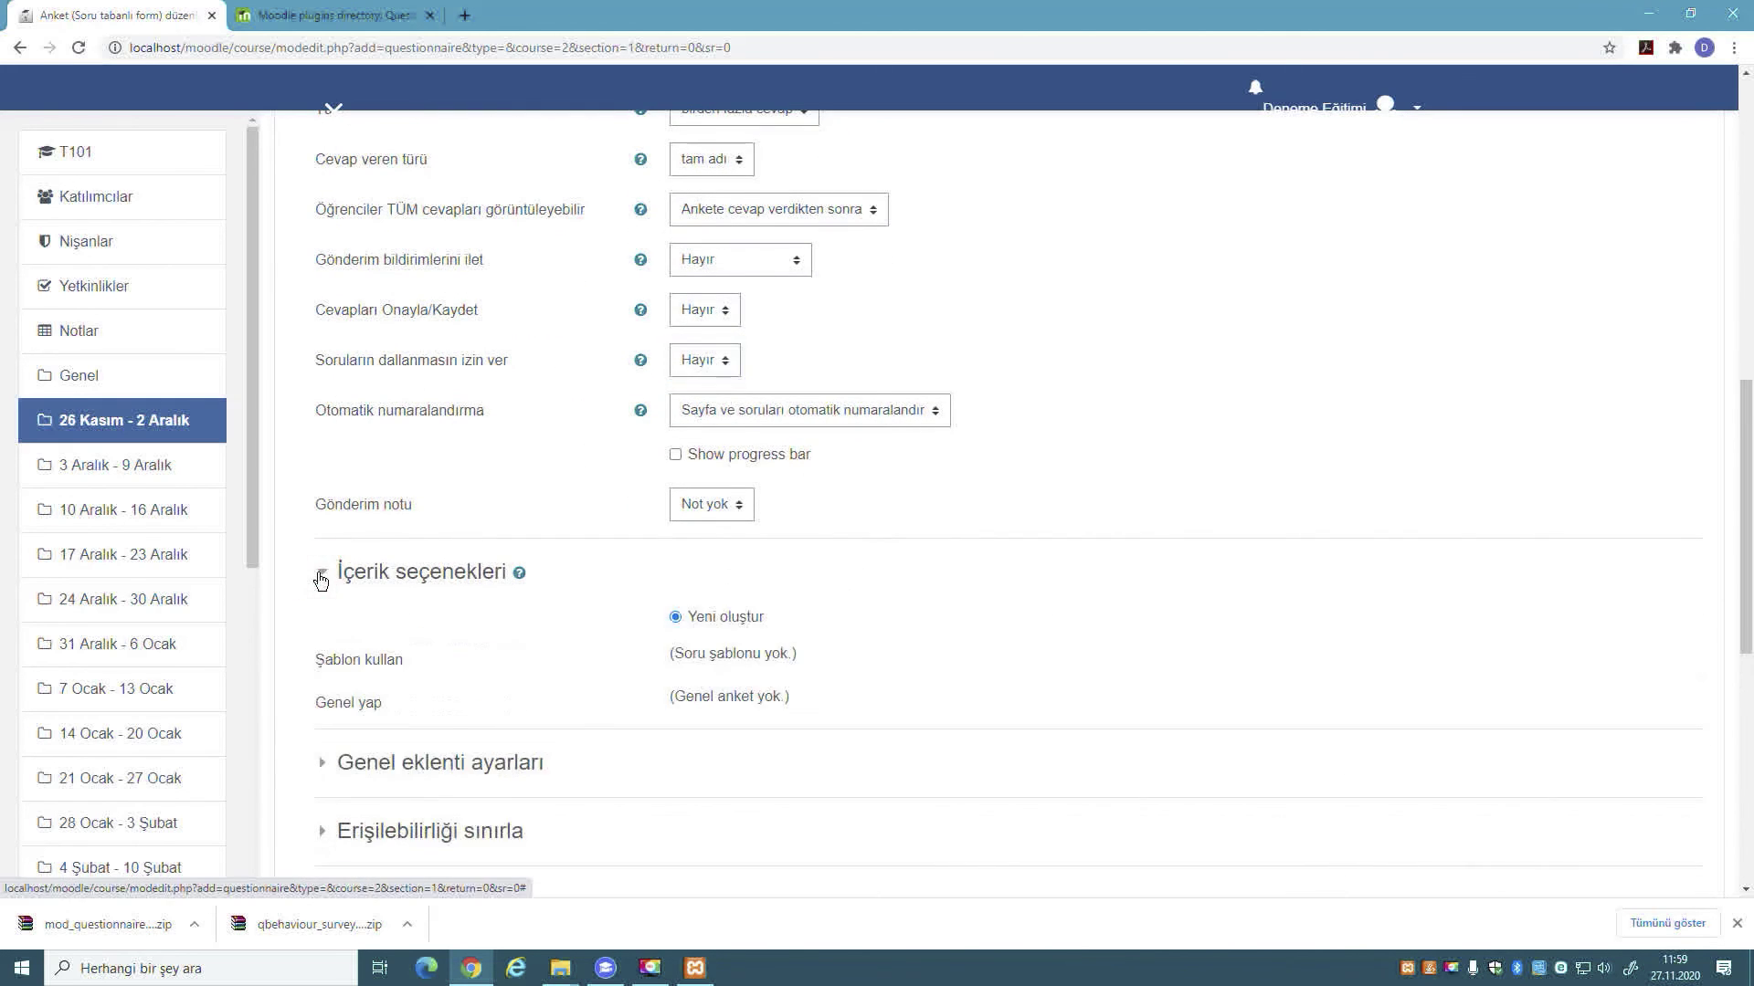
pyautogui.click(321, 579)
pyautogui.click(320, 579)
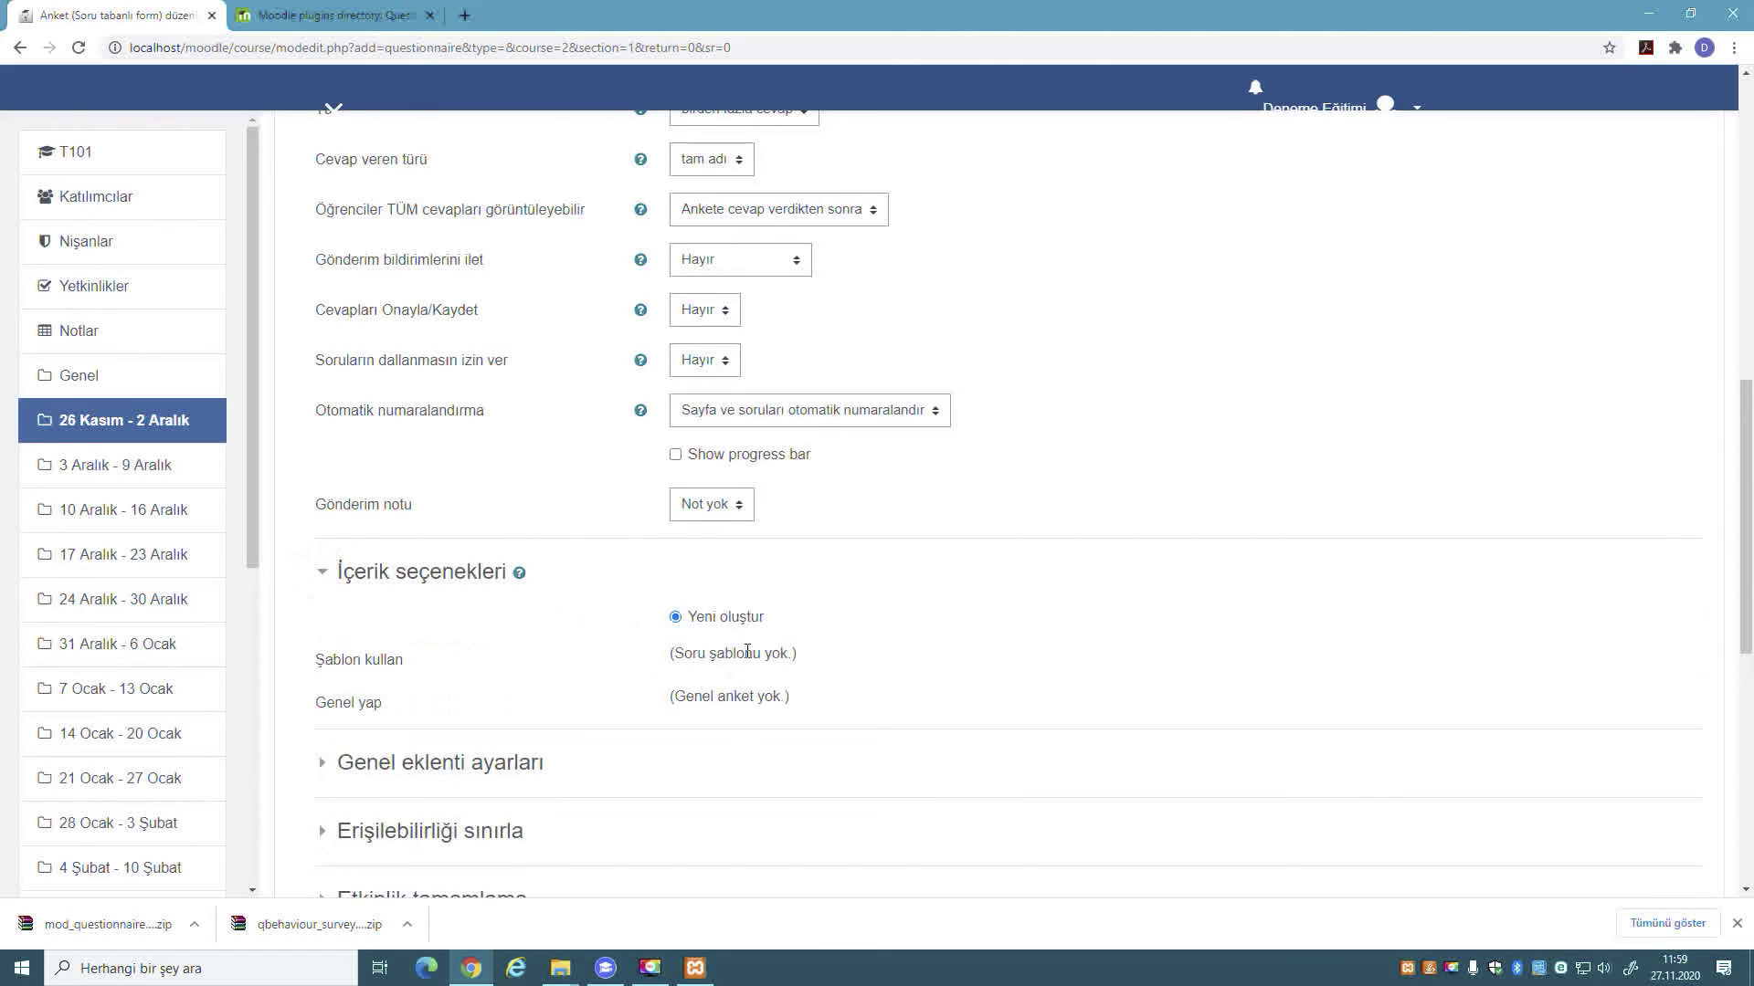
pyautogui.scroll(-1, 764, 639)
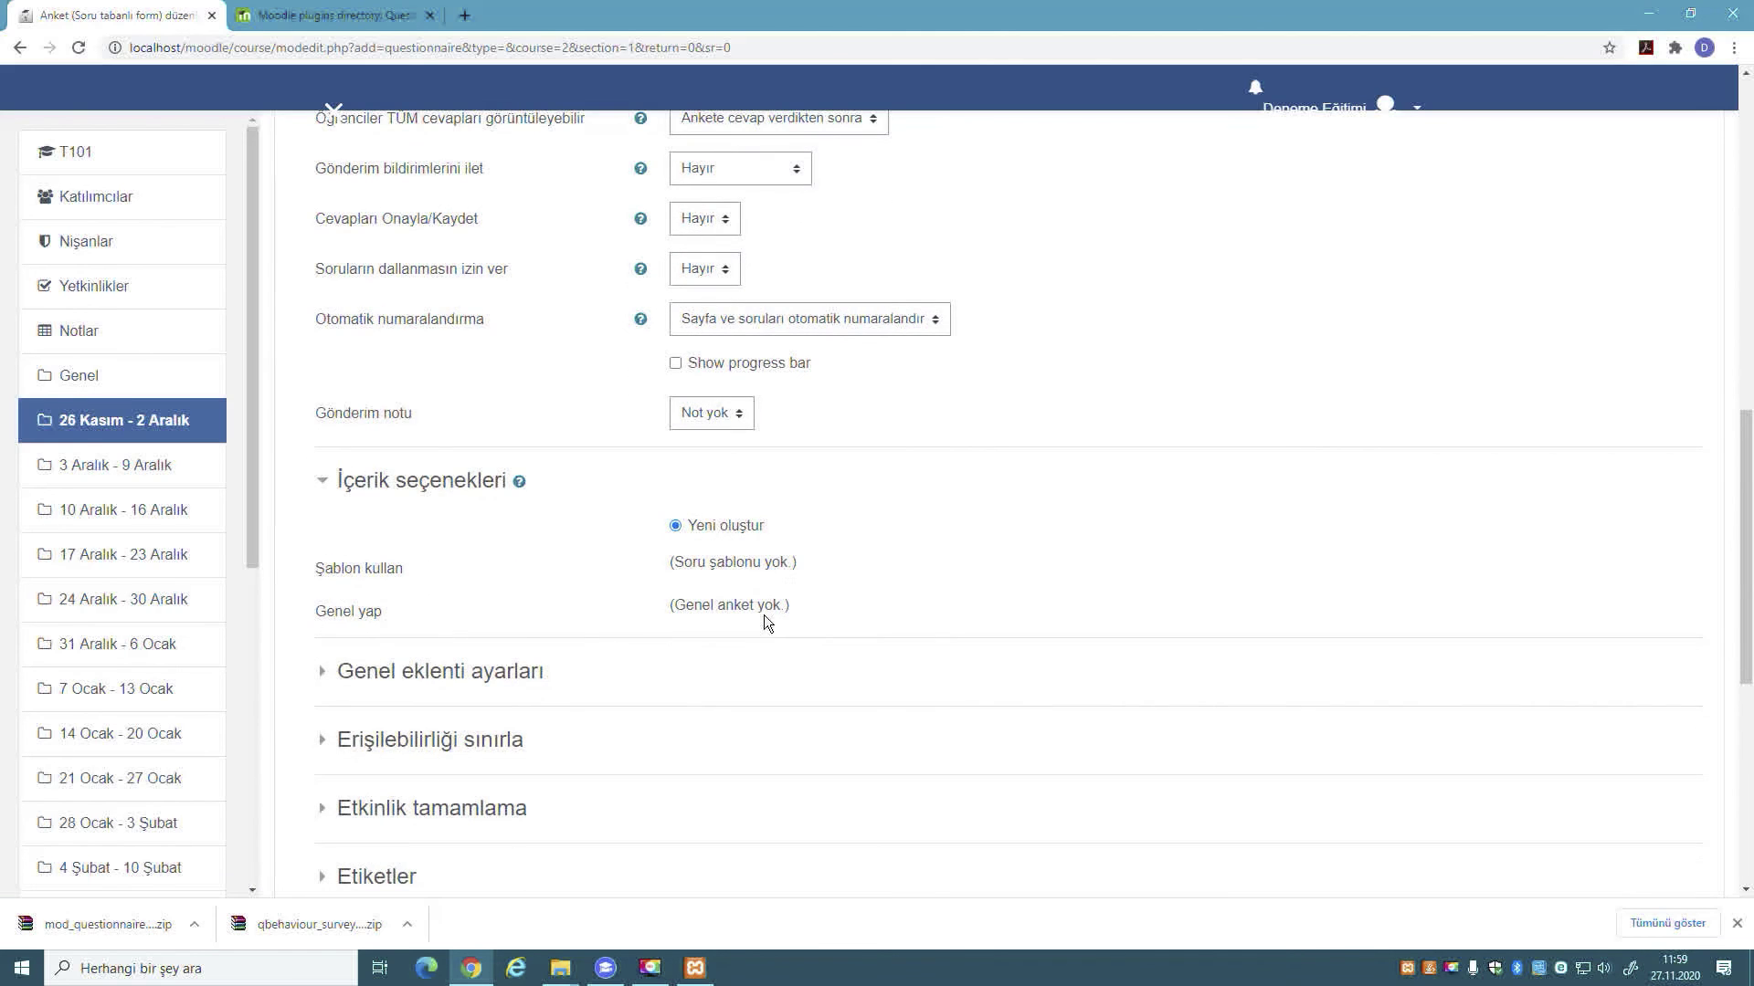
pyautogui.click(327, 672)
pyautogui.scroll(-2, 553, 621)
pyautogui.click(826, 540)
pyautogui.click(763, 562)
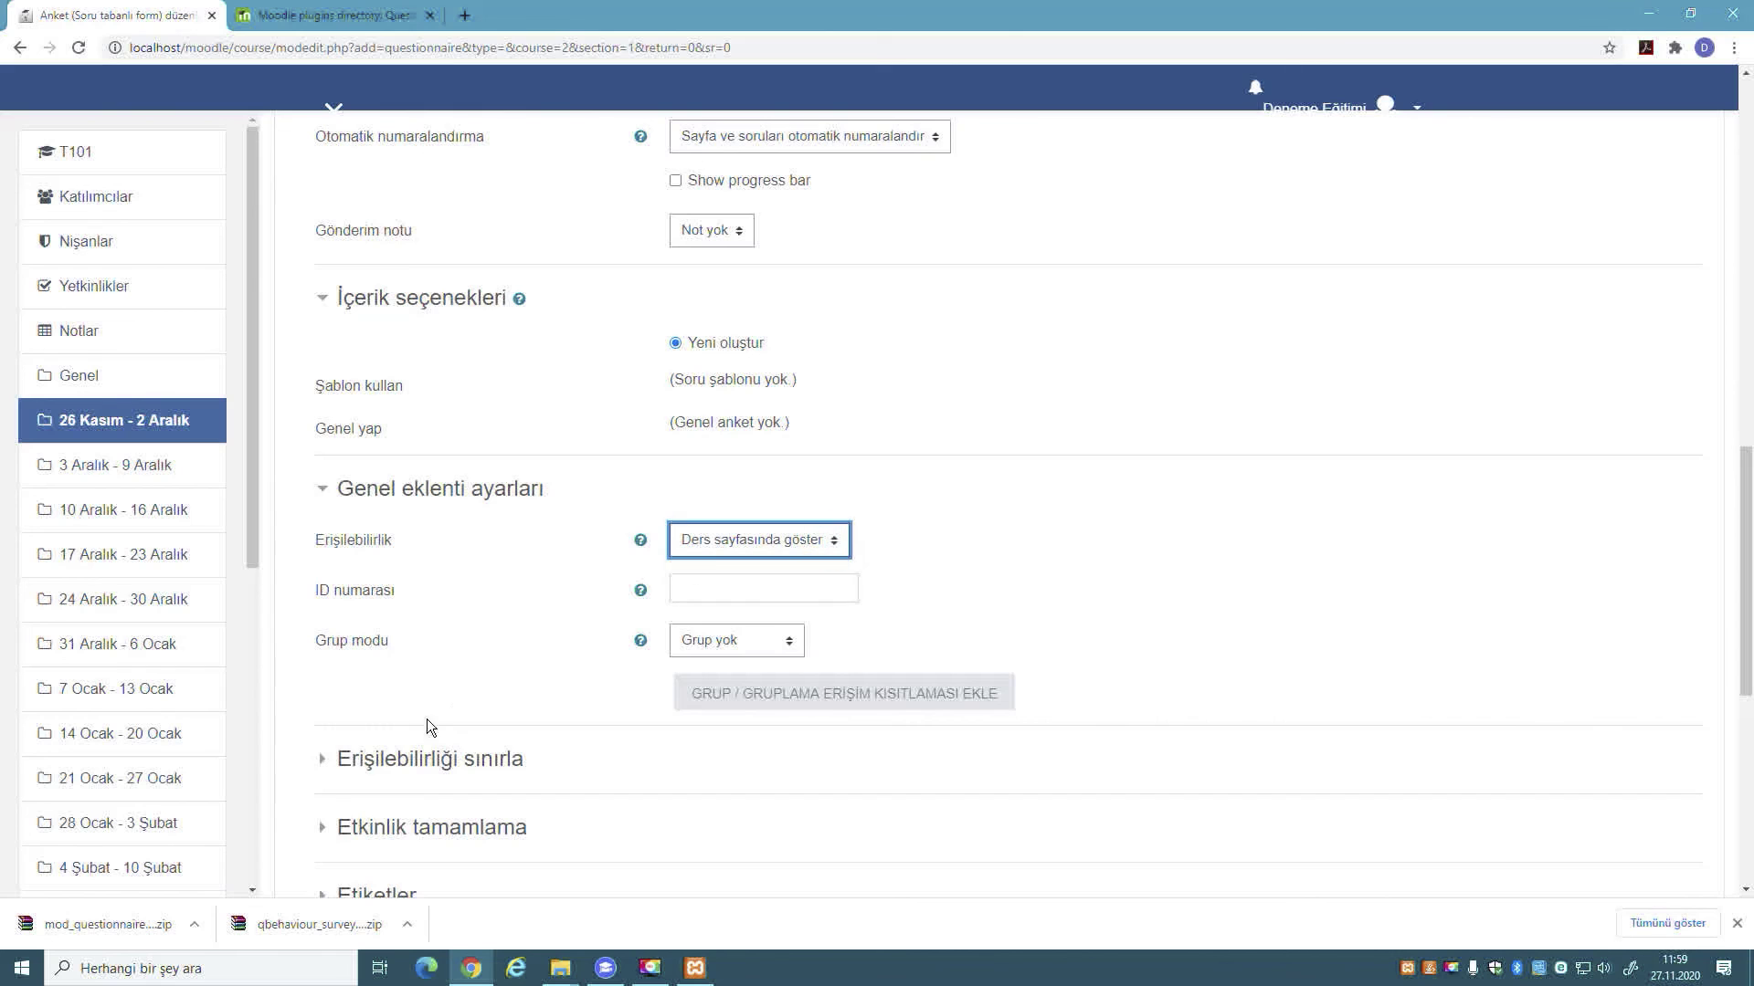
pyautogui.click(318, 766)
pyautogui.scroll(-4, 398, 736)
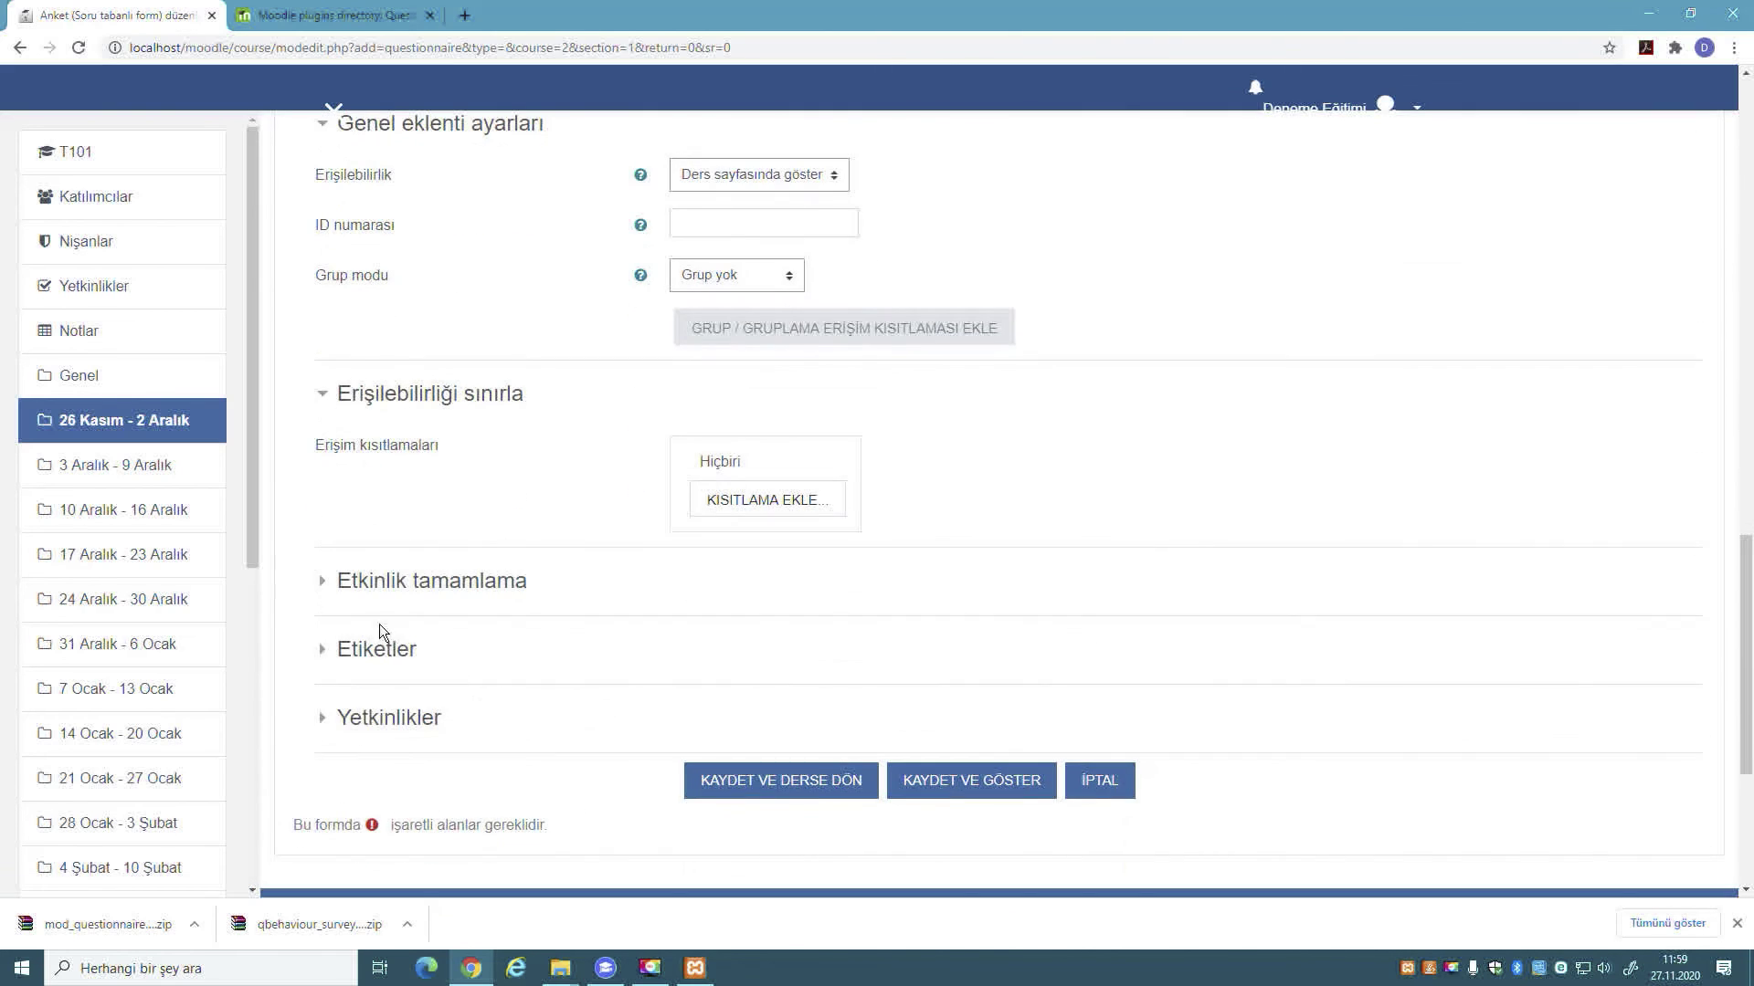
# - Save the survey back to the course and open the question management page of Yeni Eklenen Eklenti
pyautogui.click(840, 783)
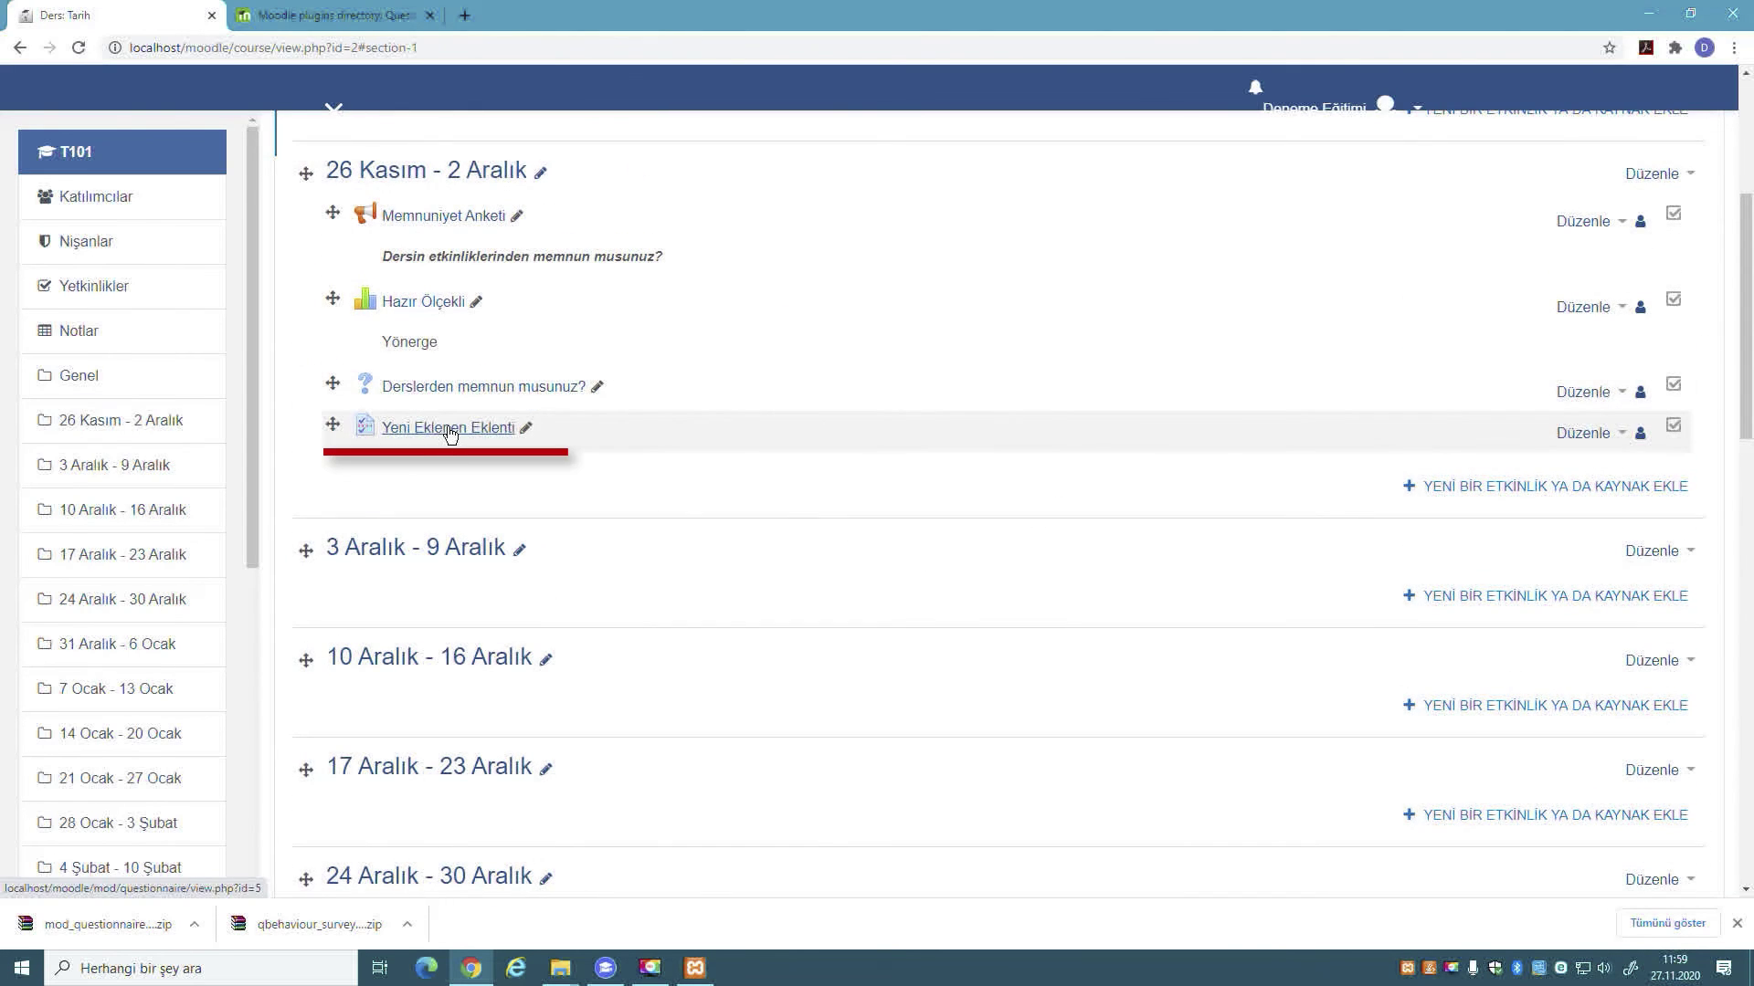
pyautogui.click(458, 431)
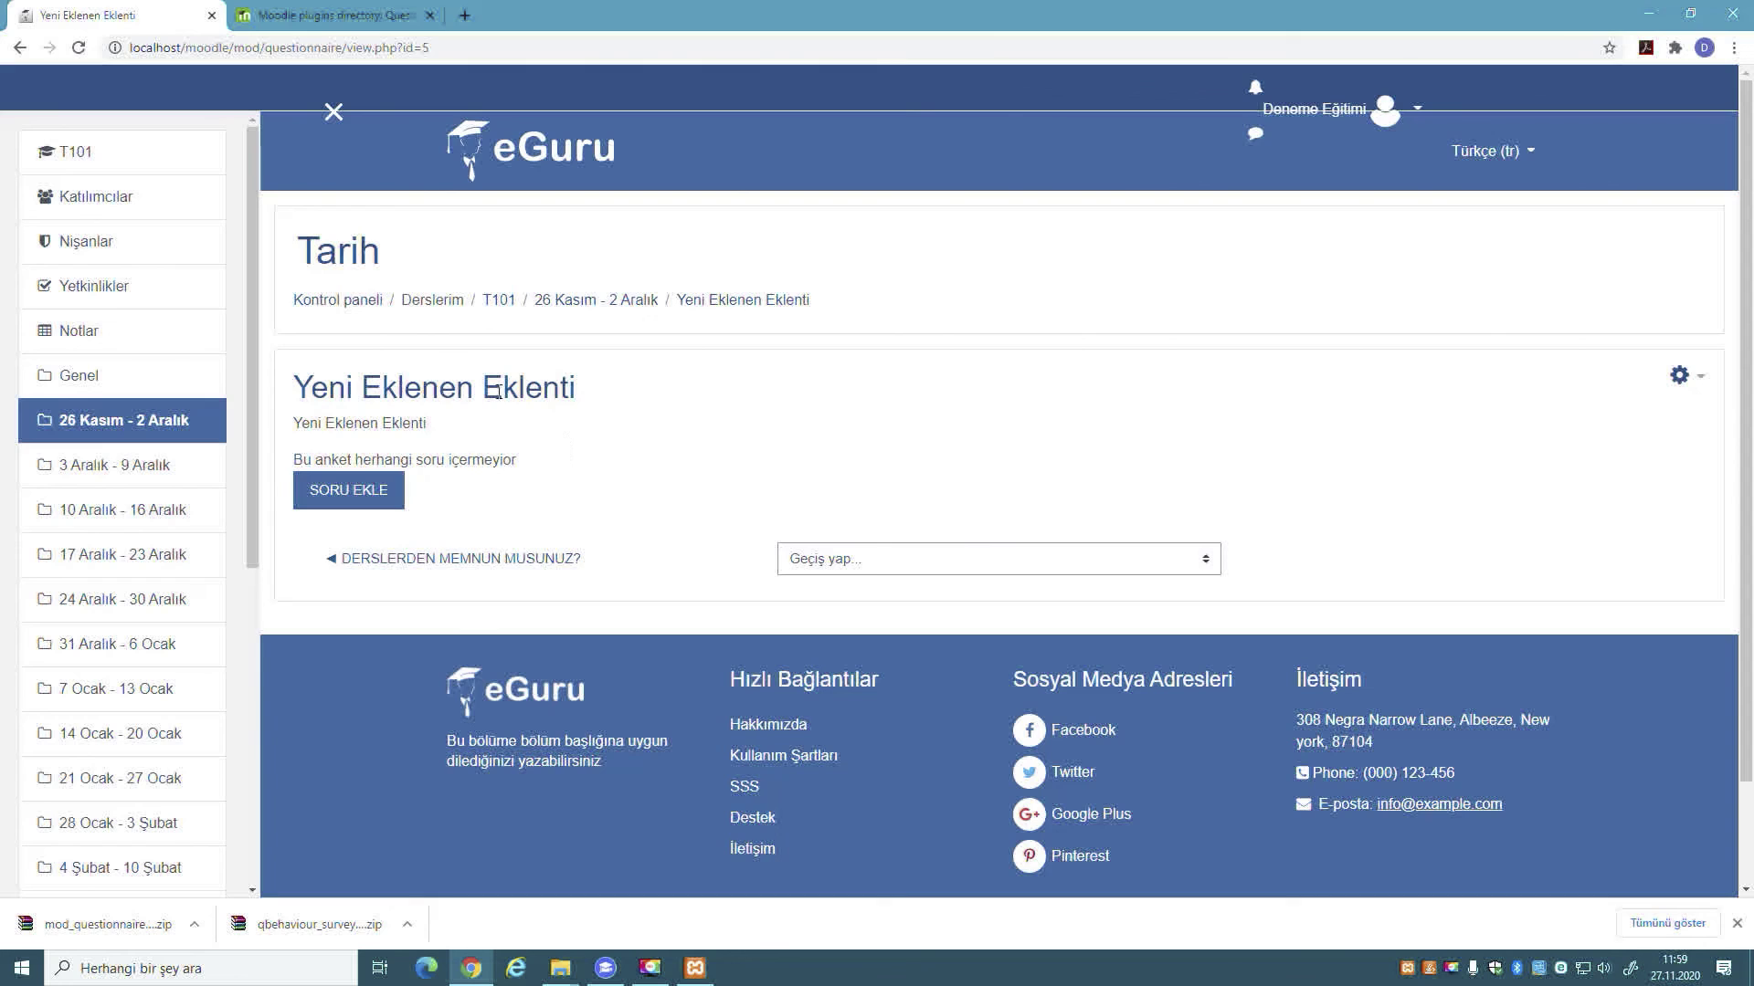
pyautogui.click(348, 491)
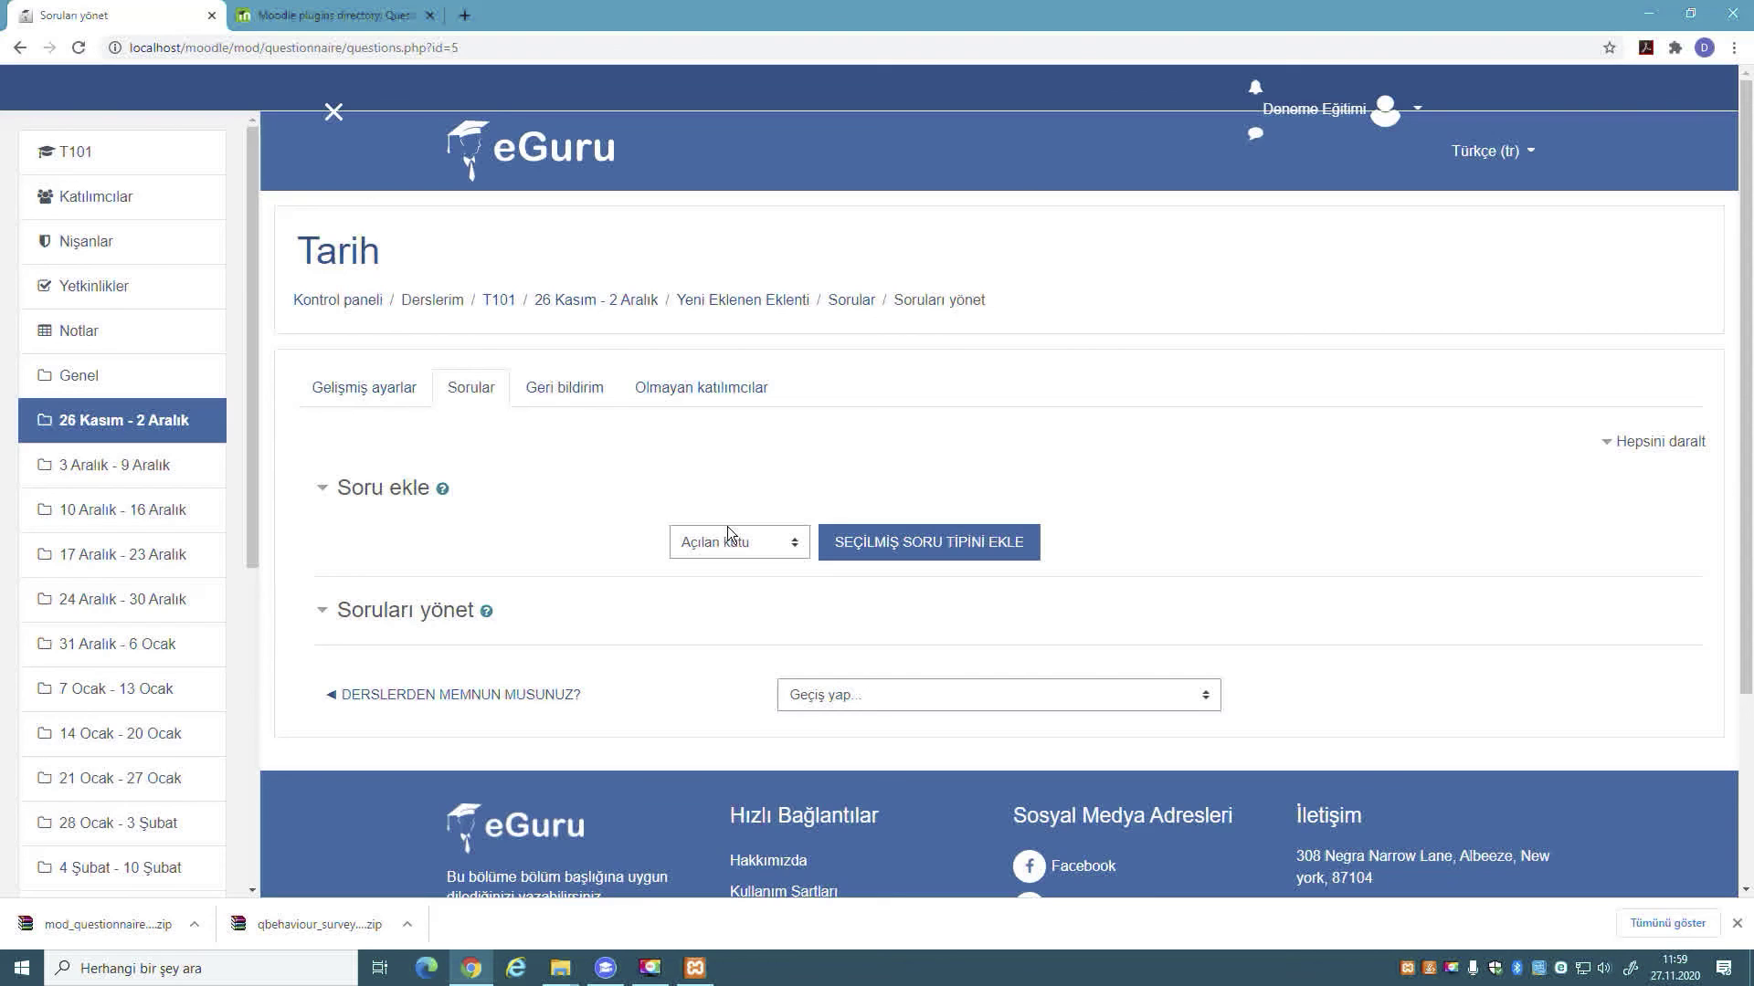
# - Review the question types available under Soru ekle and return to the 26 Kasım - 2 Aralık section of the course
pyautogui.click(769, 548)
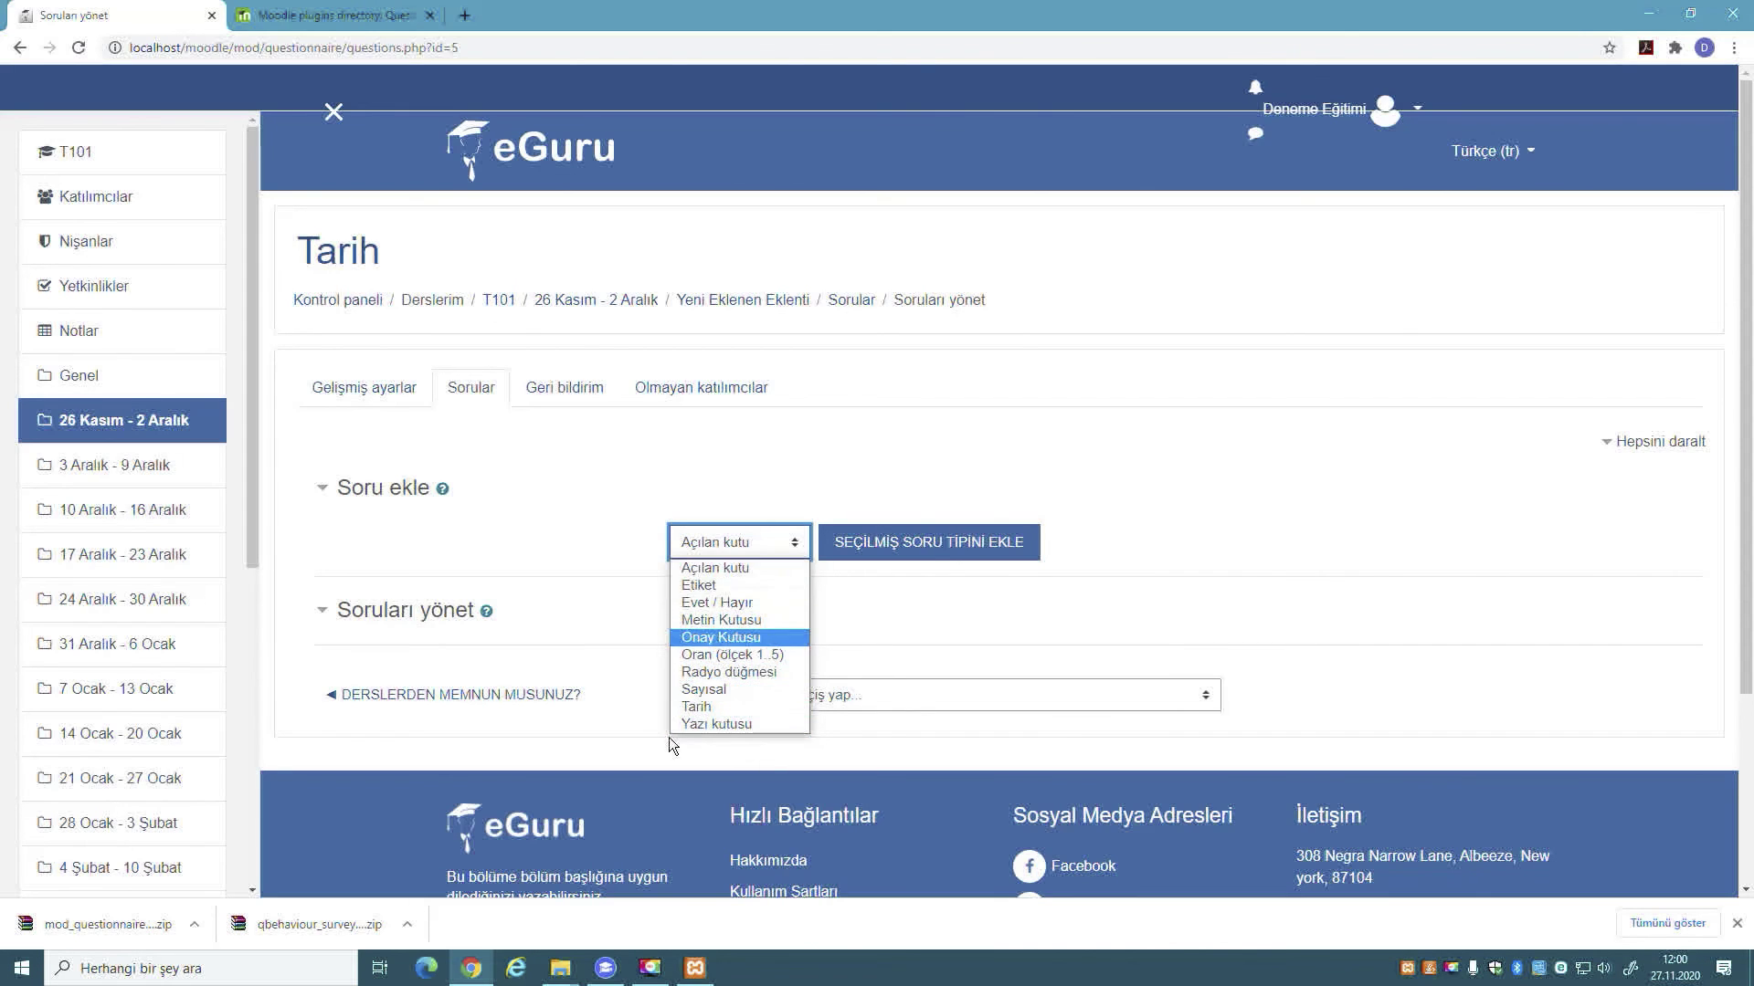
pyautogui.click(1297, 539)
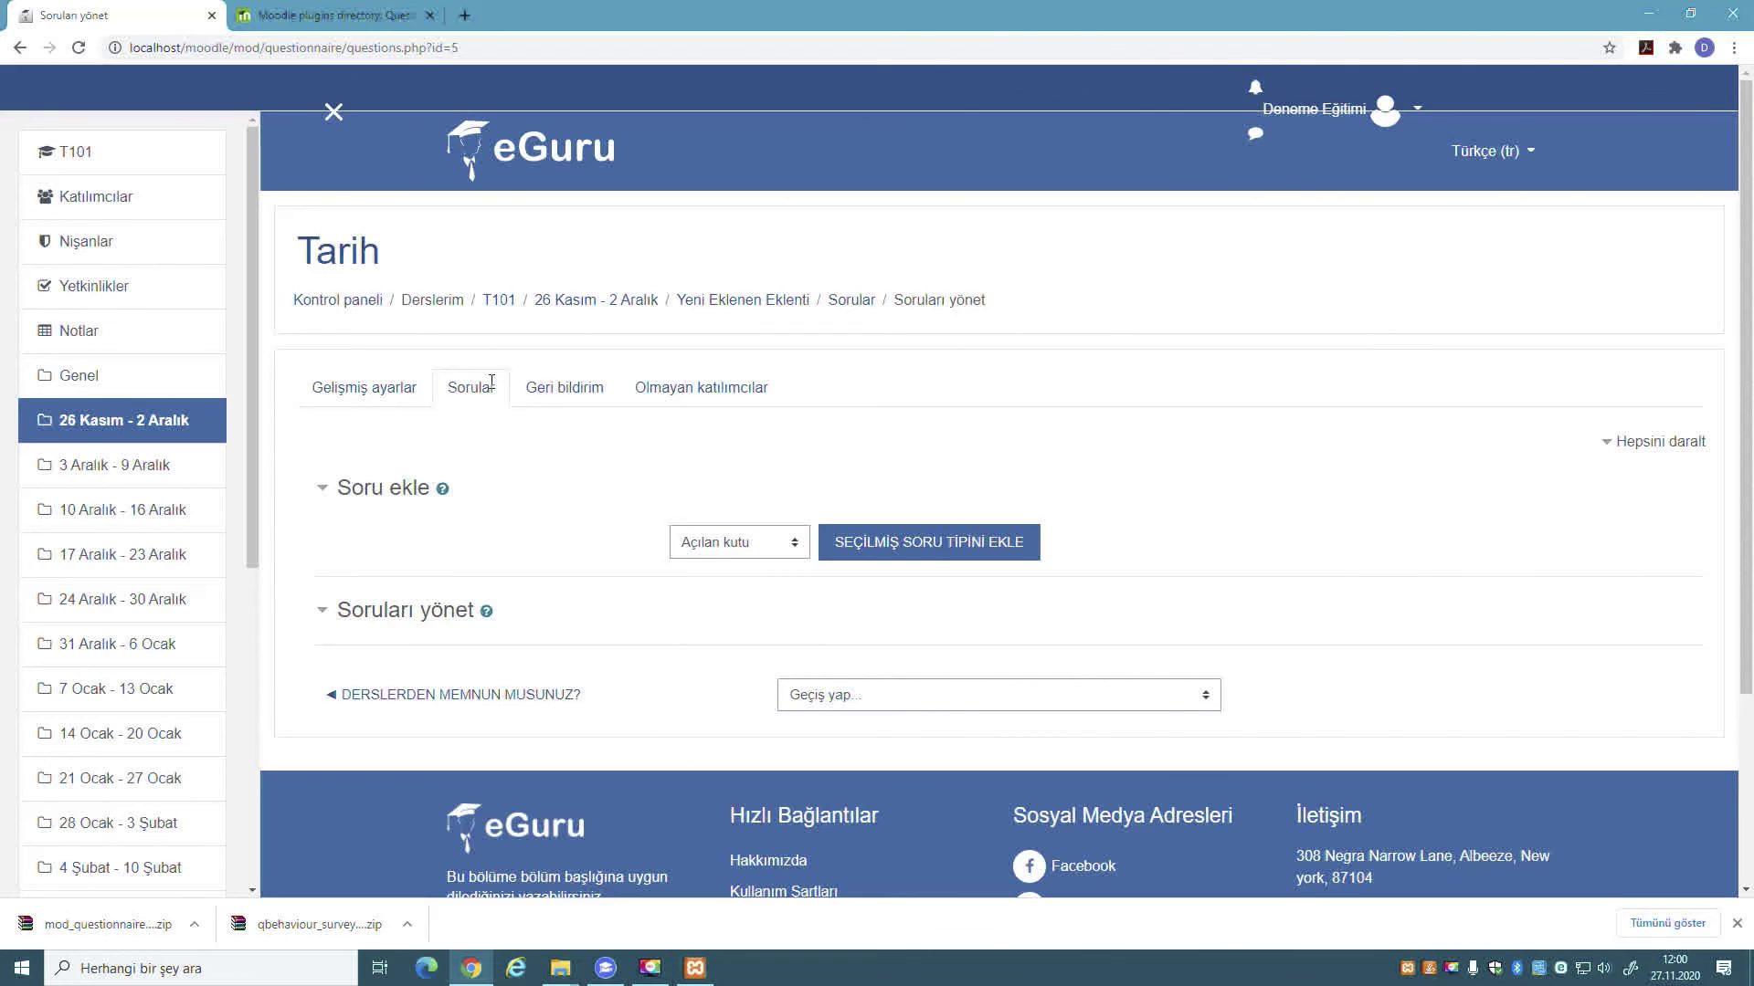
pyautogui.click(176, 423)
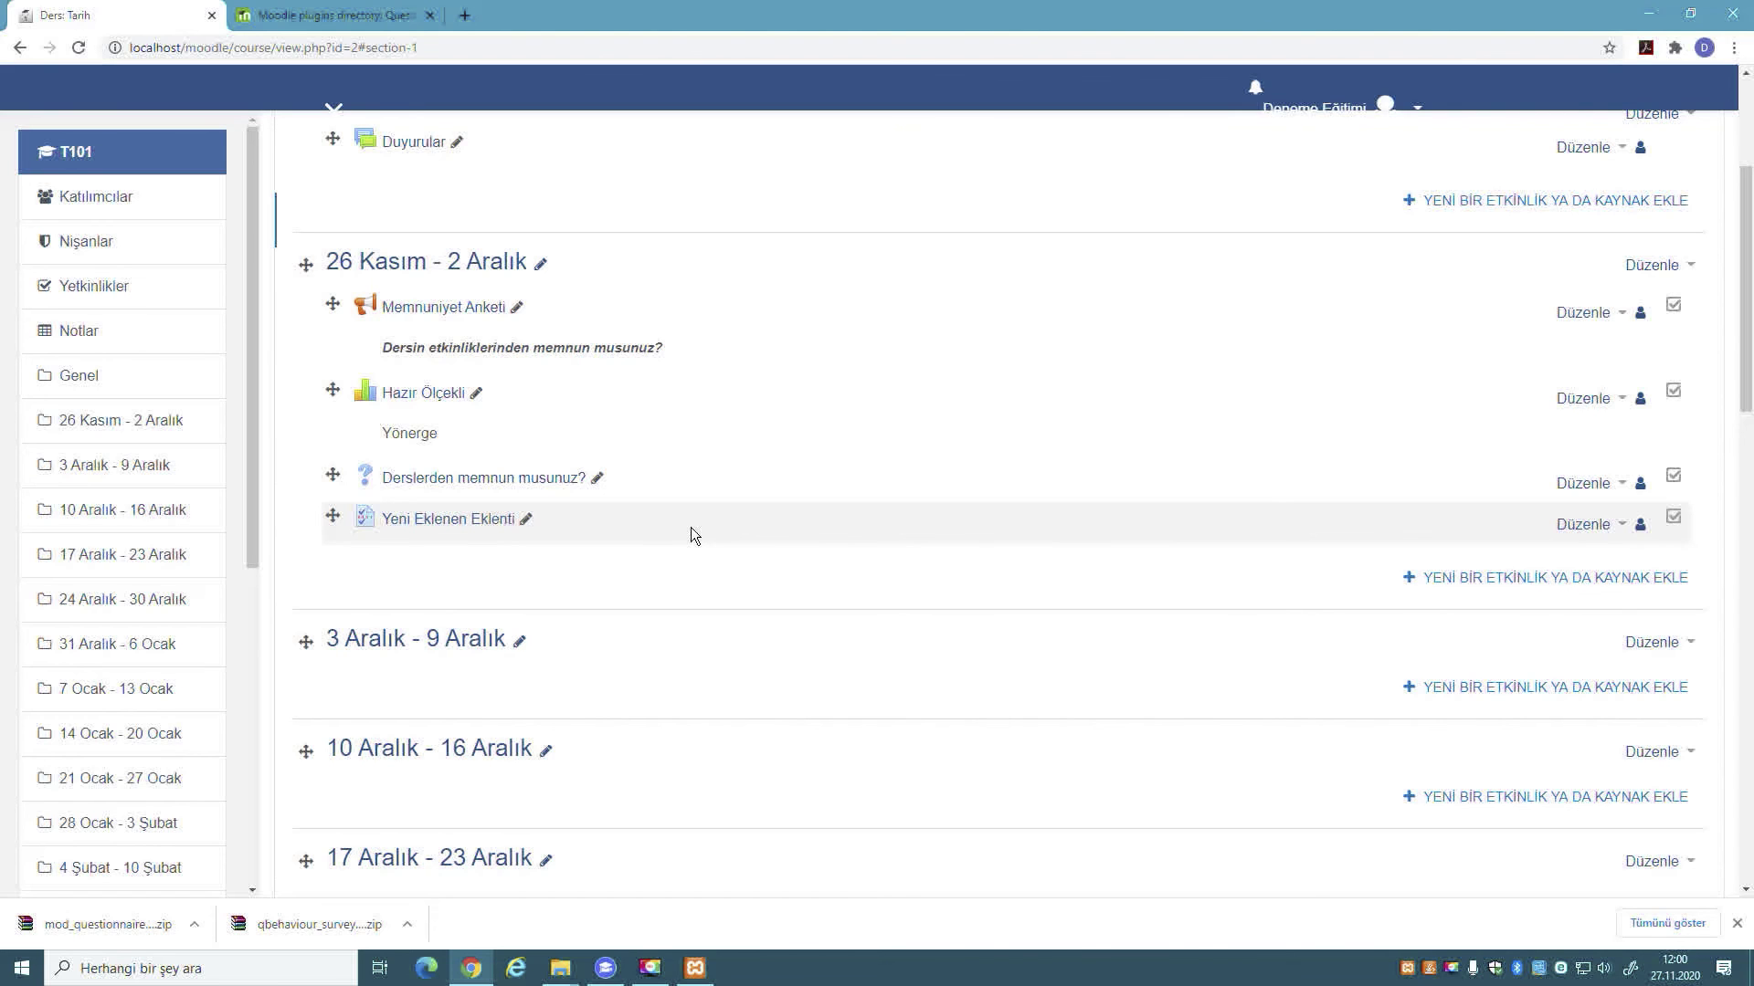
pyautogui.scroll(3, 691, 528)
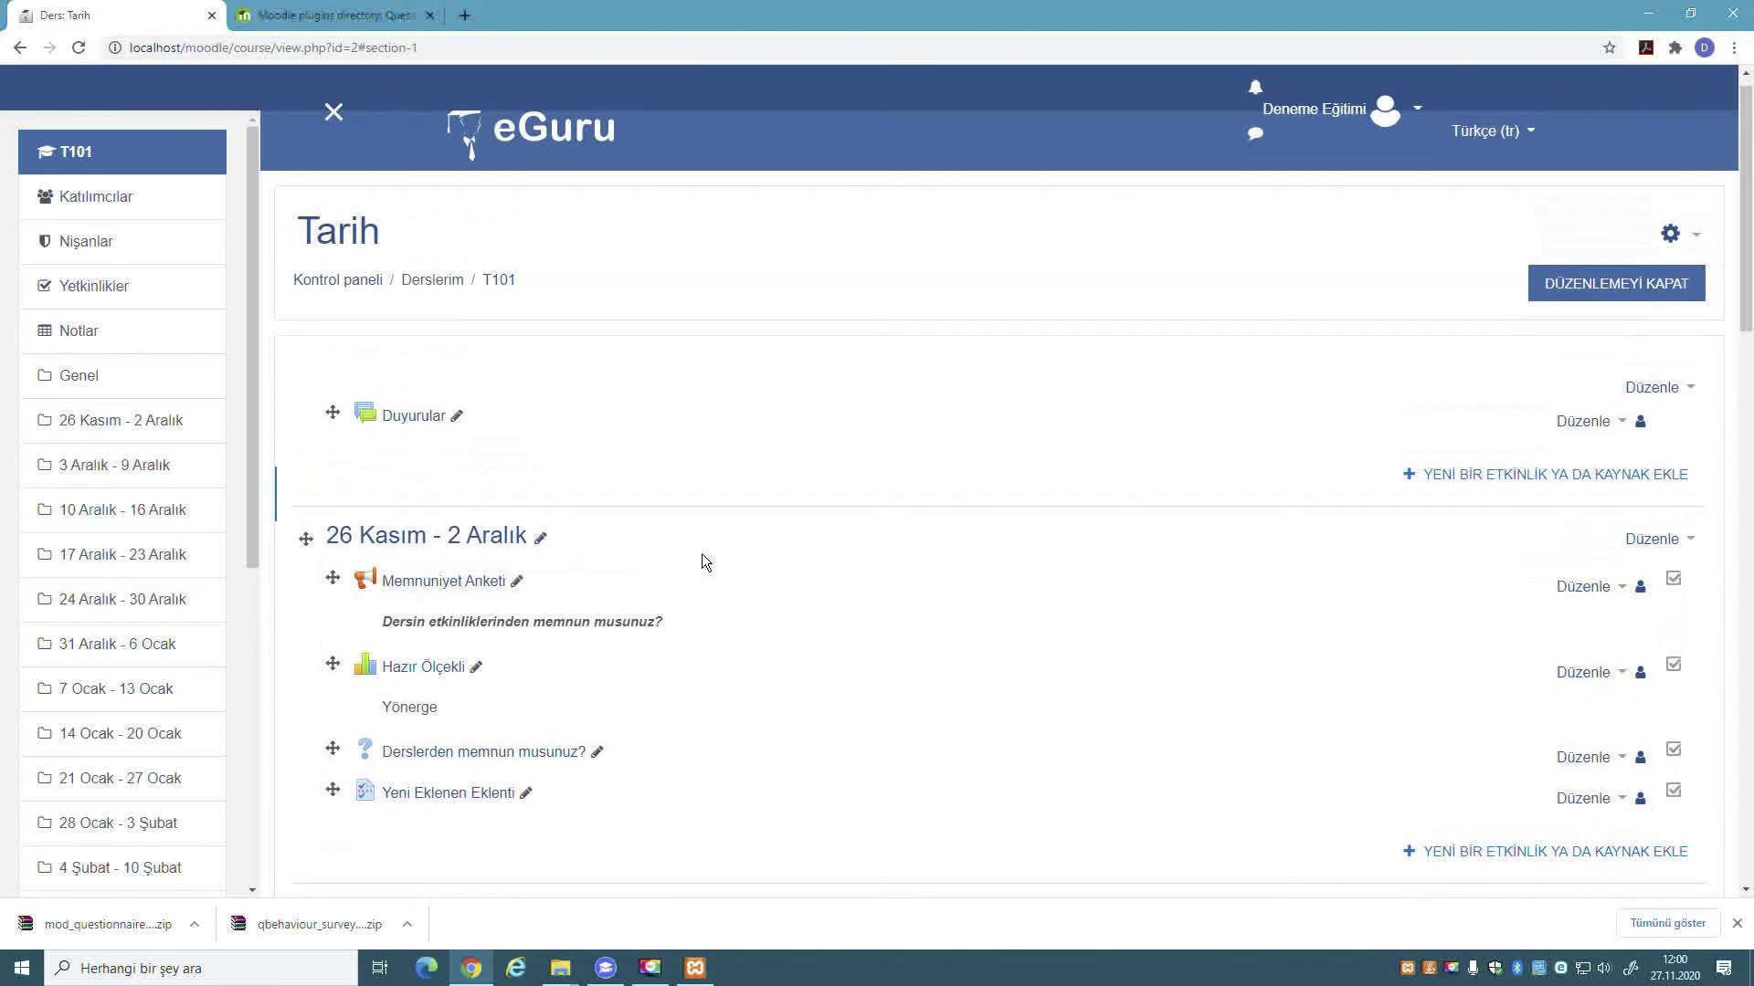